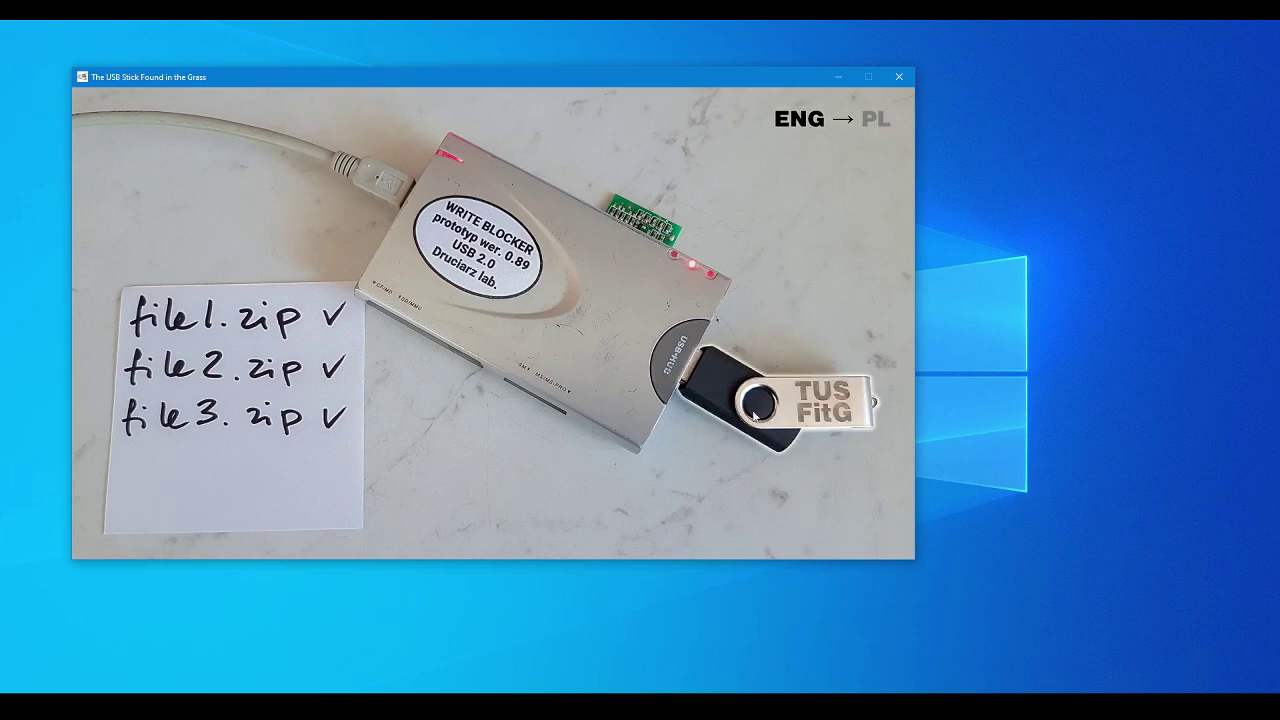
Close The USB Stick Found in the Grass game window to reveal the bare desktop
click(790, 445)
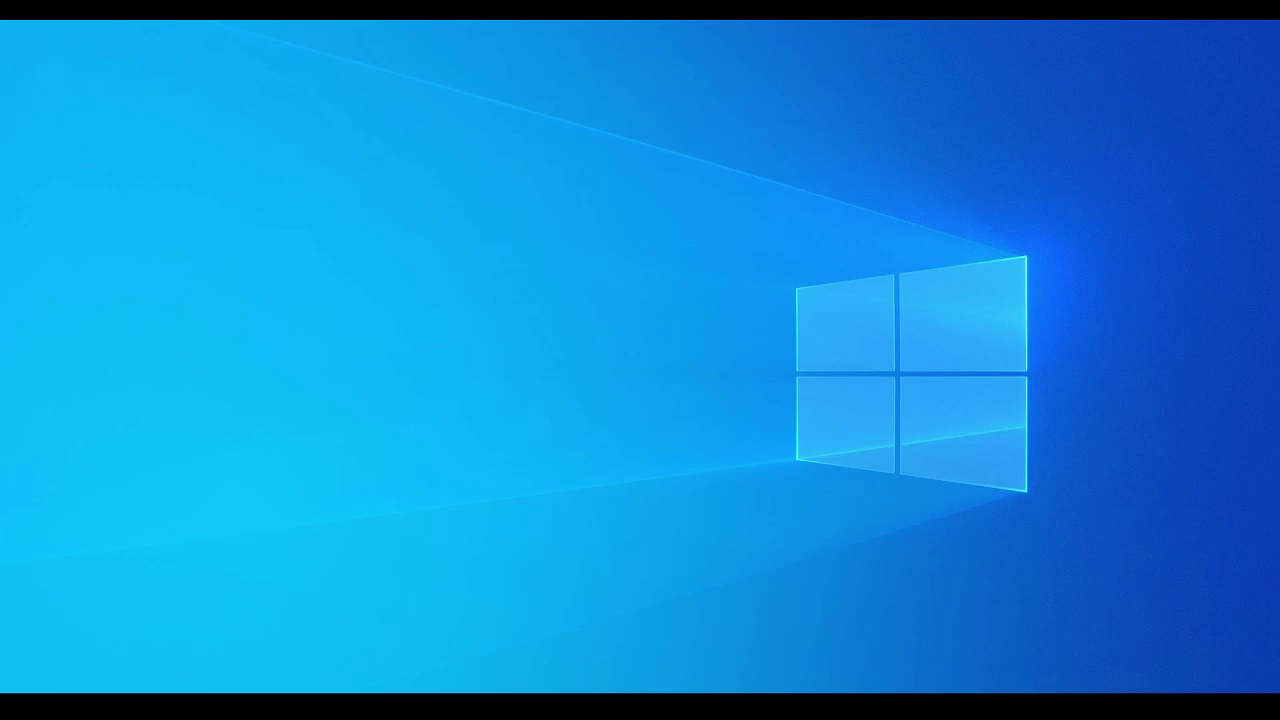
Search the Start menu for 'disk mana' and launch the partition tool
key(super)
text(disk mana)
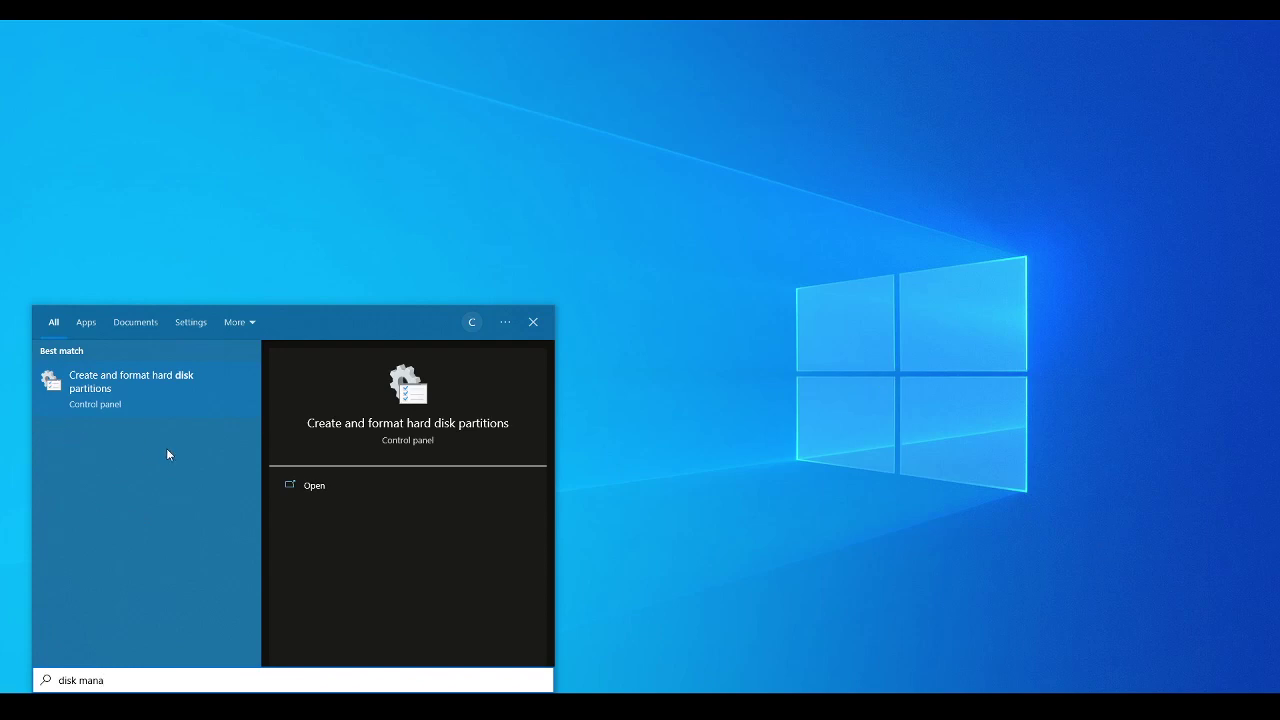
key(Return)
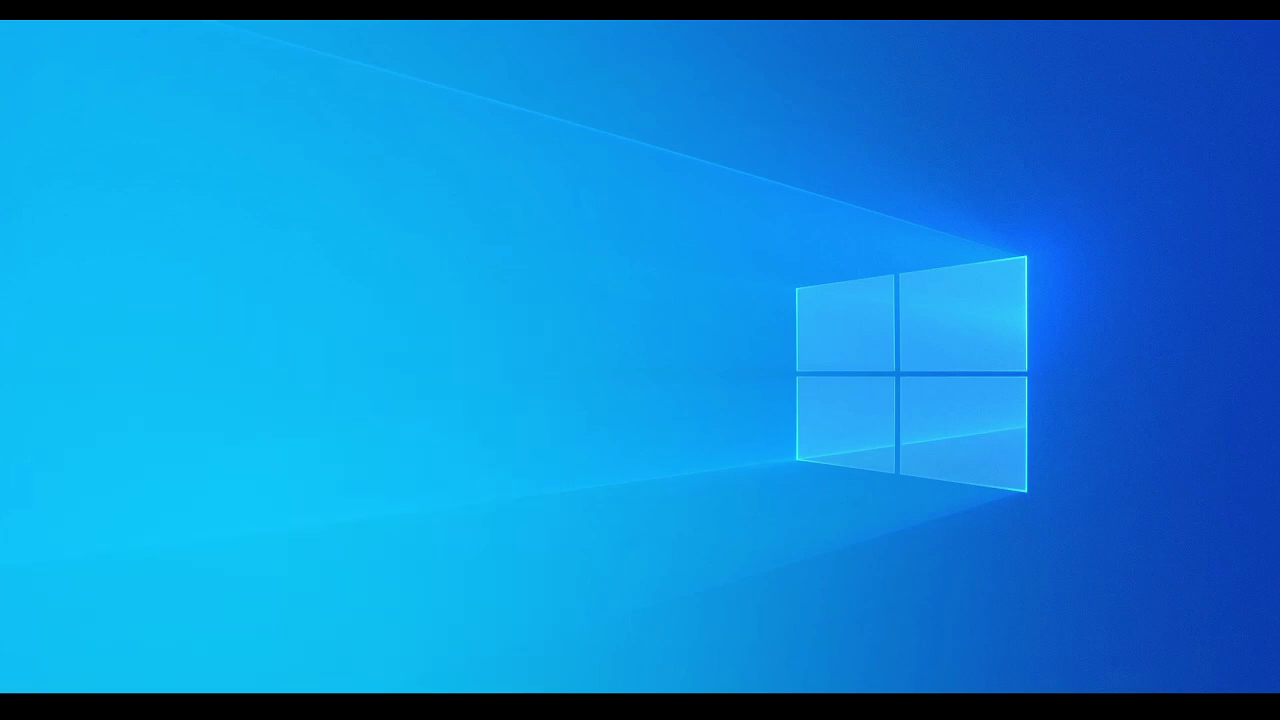
Search the app list for 'computer man' to launch Computer Management
click(2, 667)
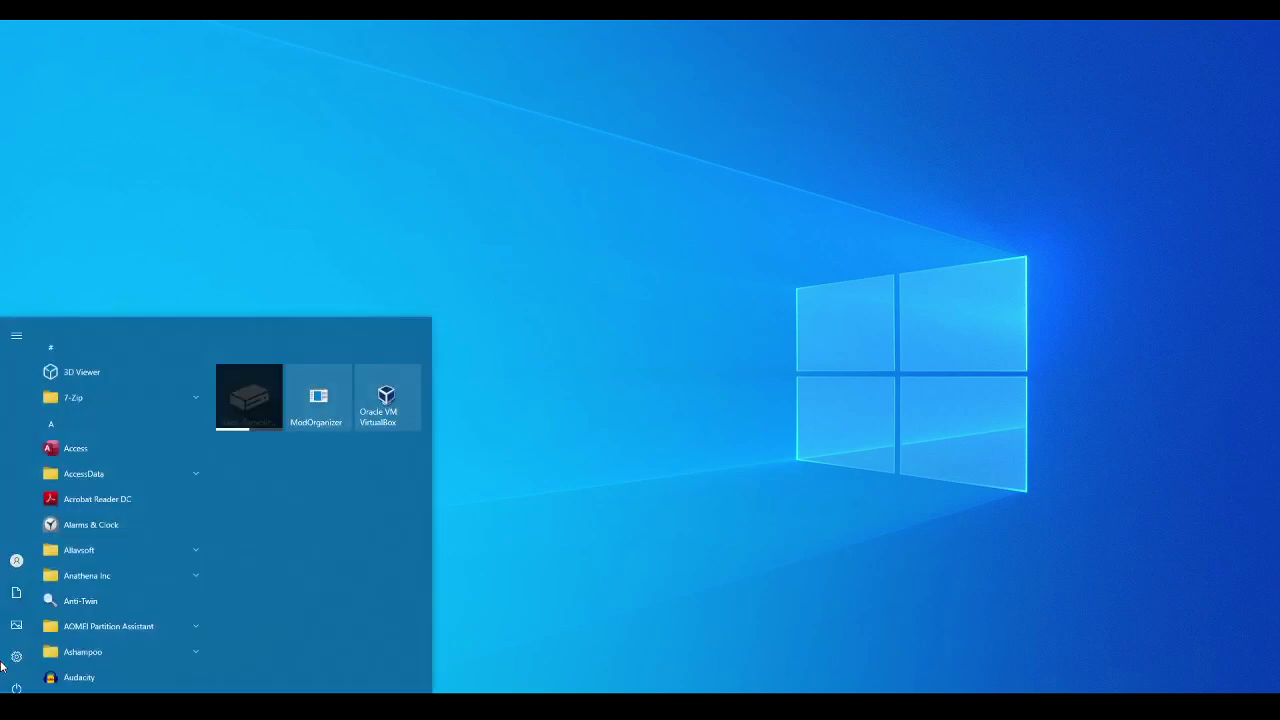
text(compu)
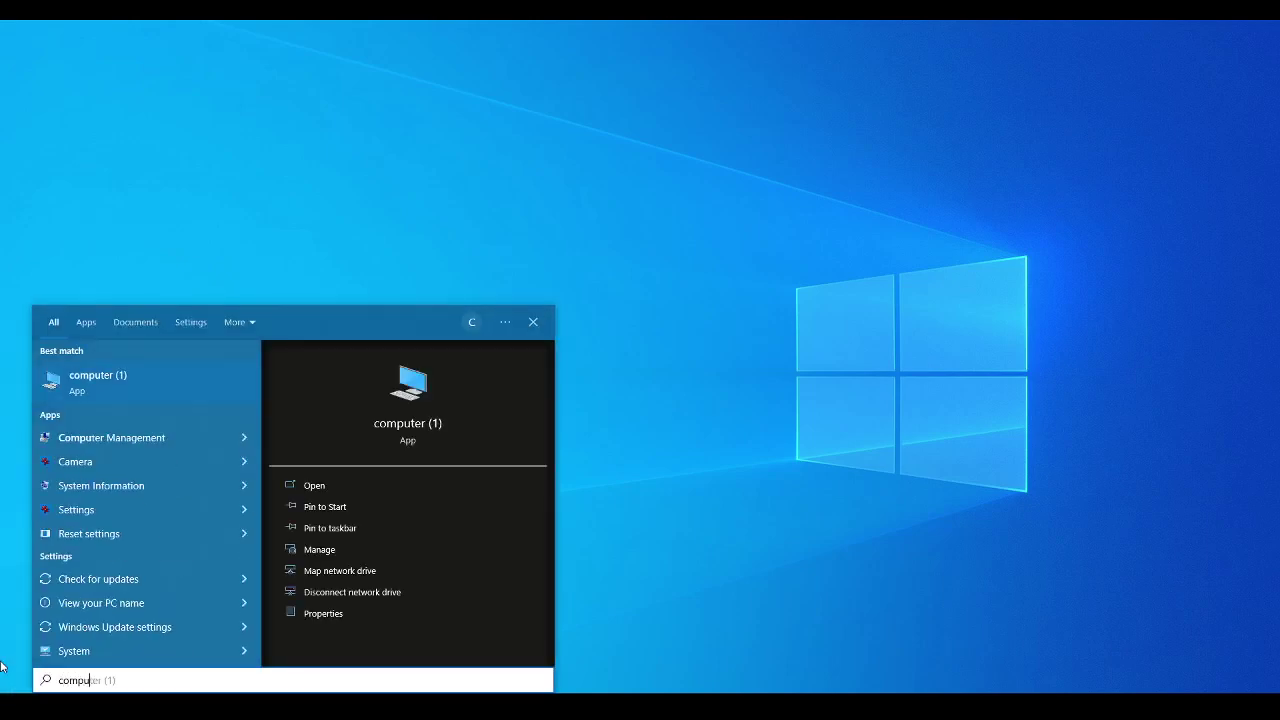
text(ter mana)
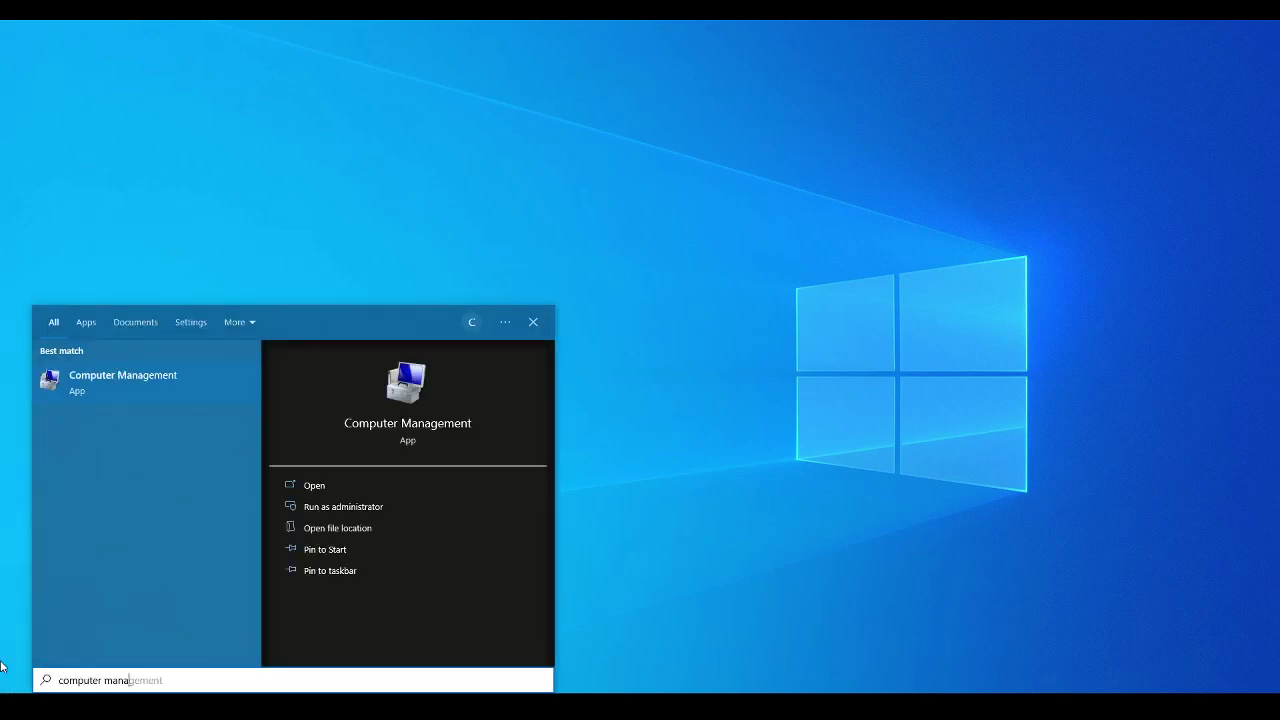
key(Escape)
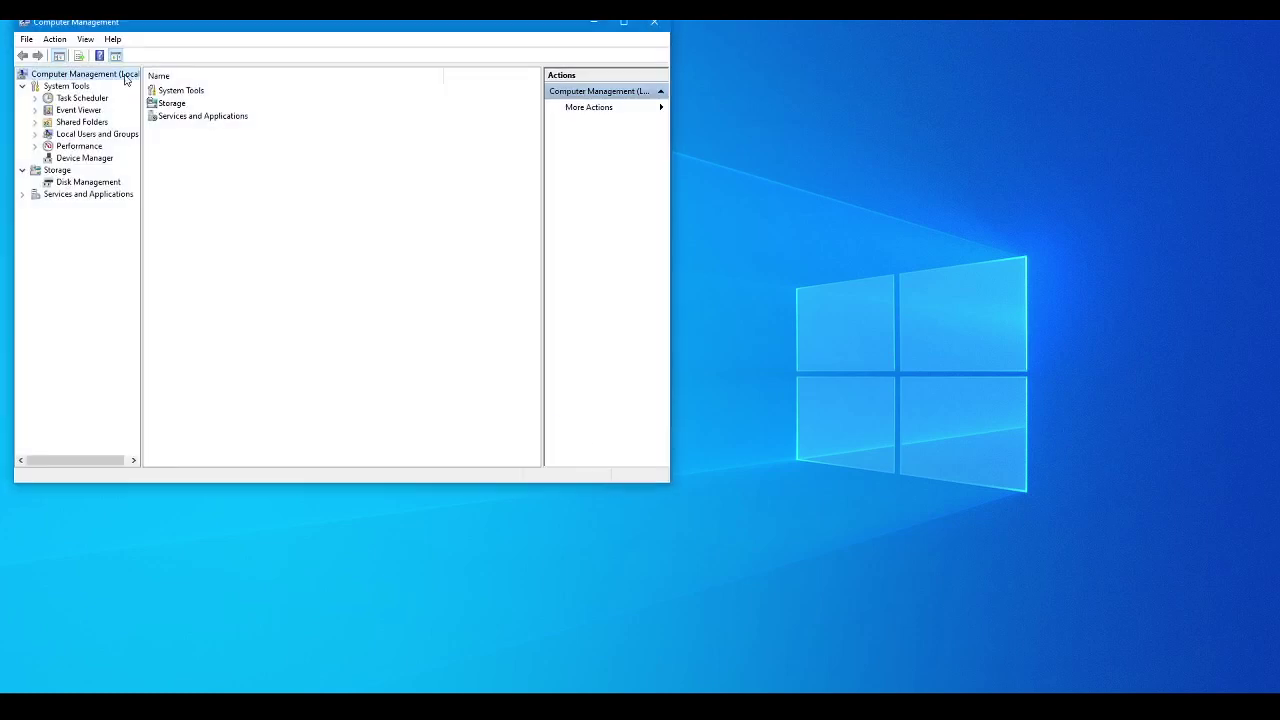
Show the disk list under Storage > Disk Management
click(86, 182)
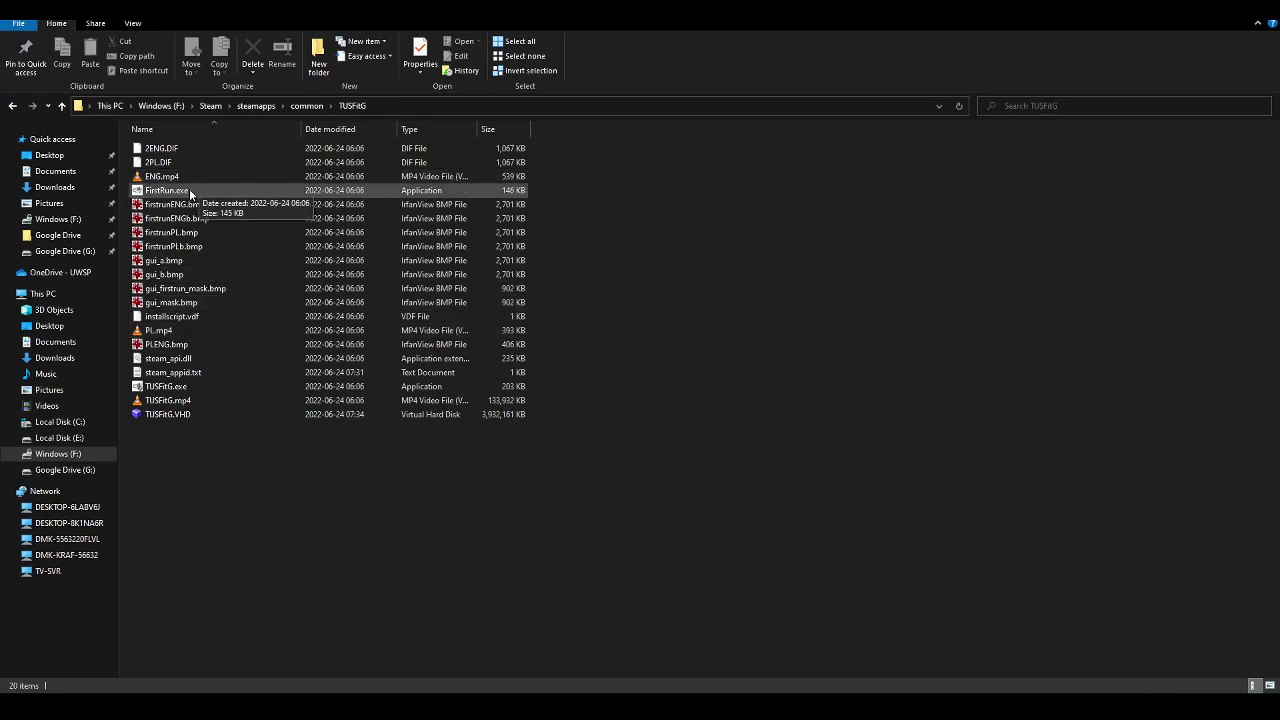
Select the 3.75 GB TUSFitG.VHD virtual disk file in the TUSFitG folder
click(165, 416)
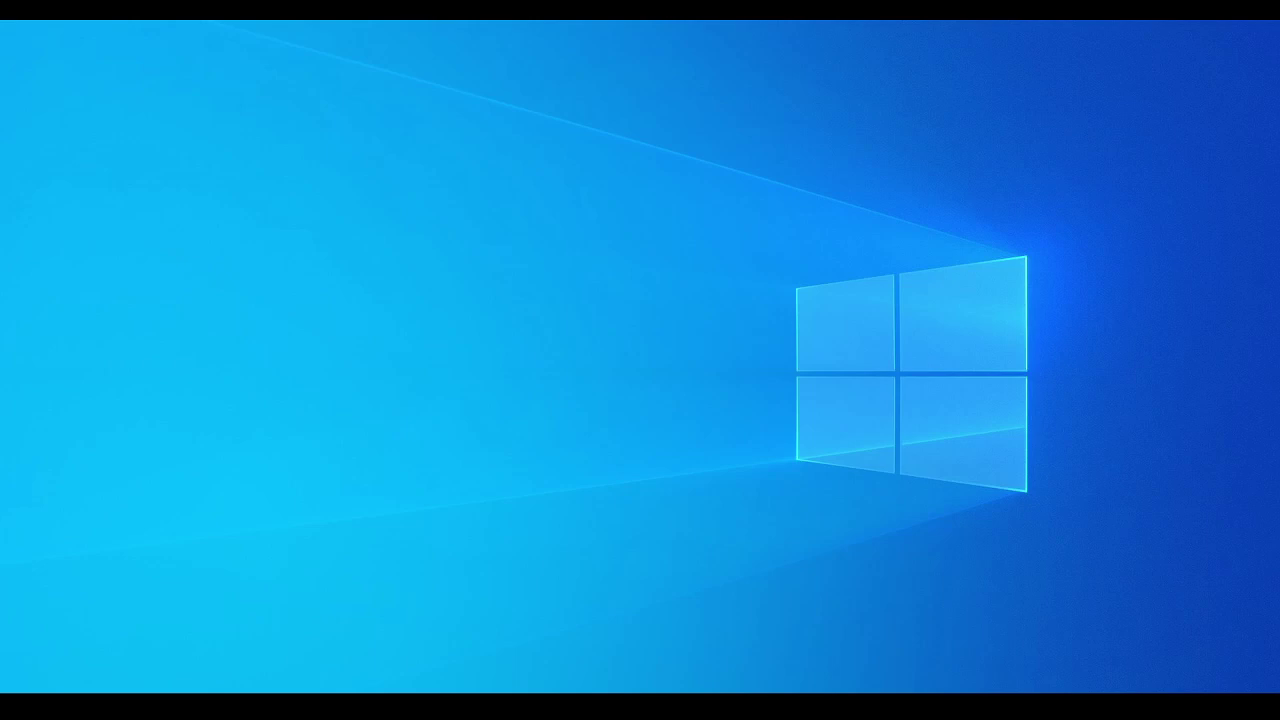
Run Computer Management as administrator from a 'computer' search and open Disk Management
key(super)
text(computer)
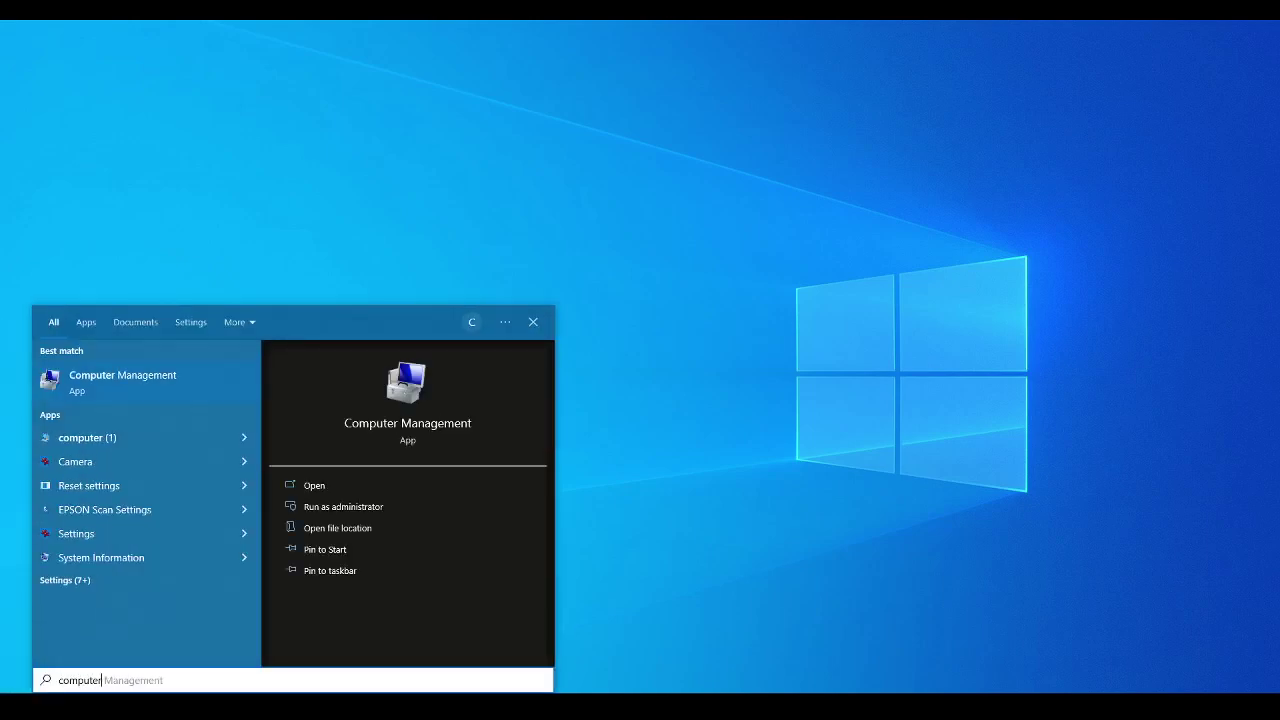
right_click(112, 379)
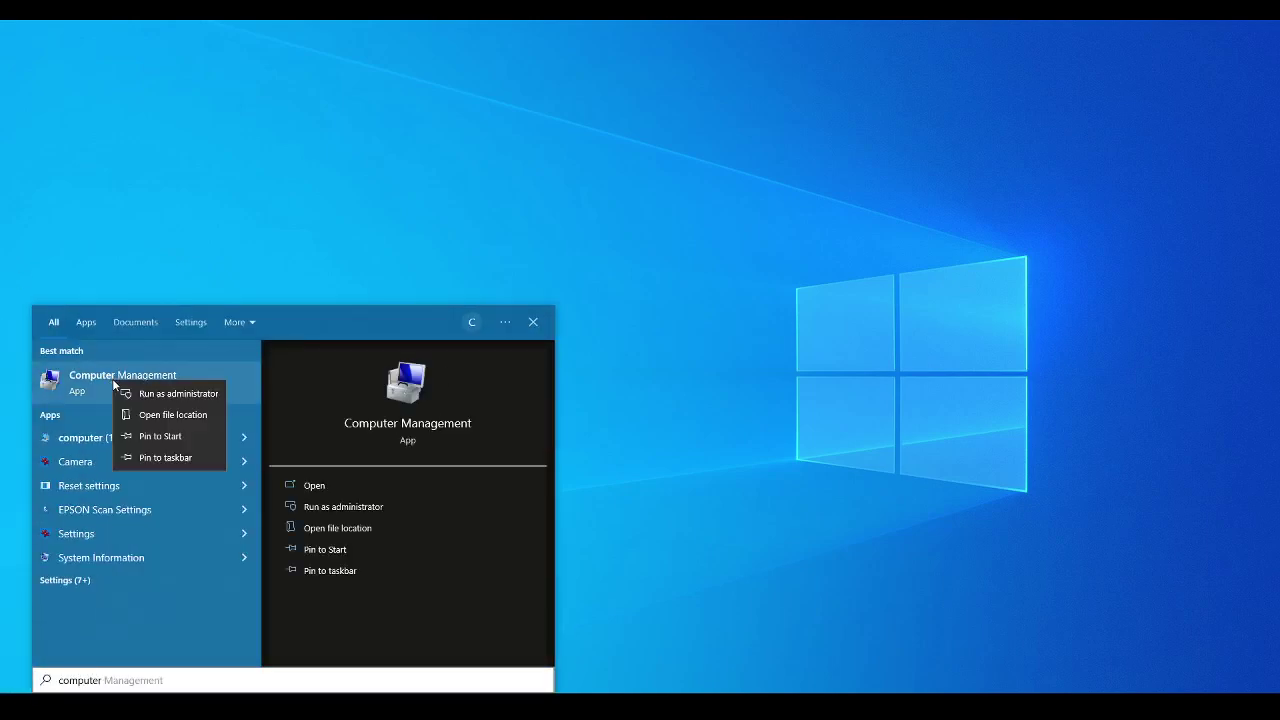
click(200, 394)
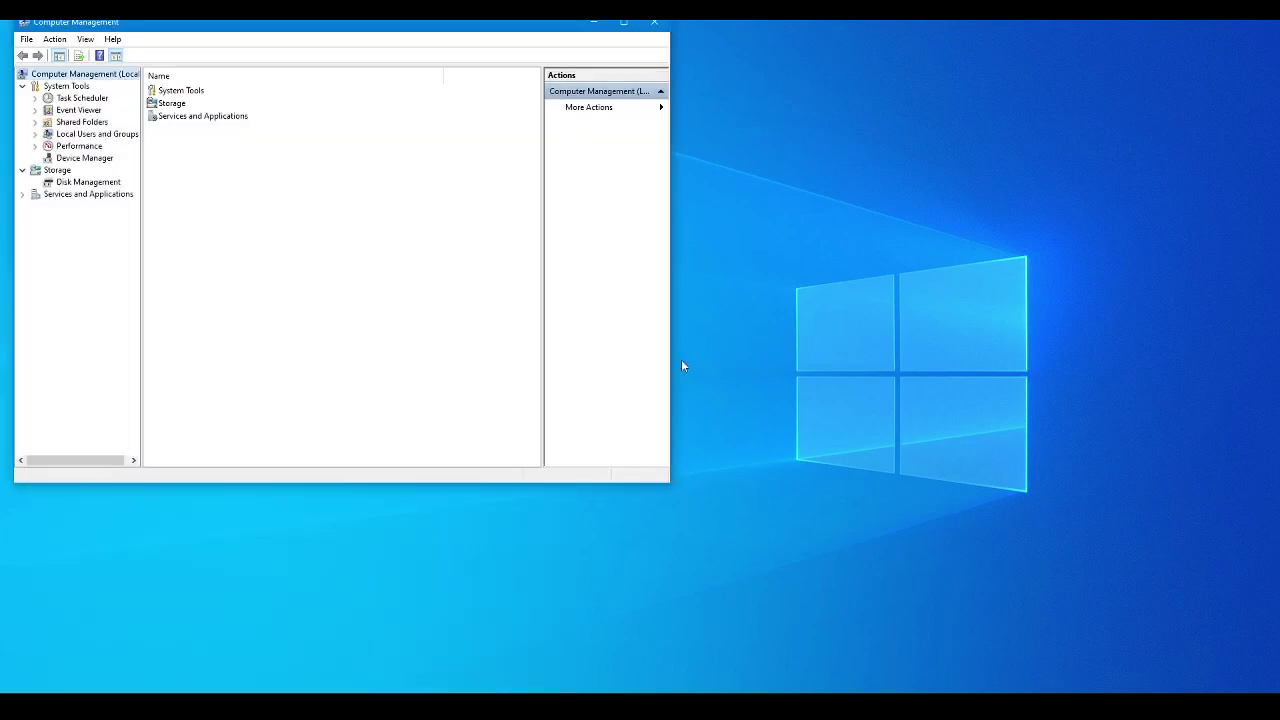
click(66, 183)
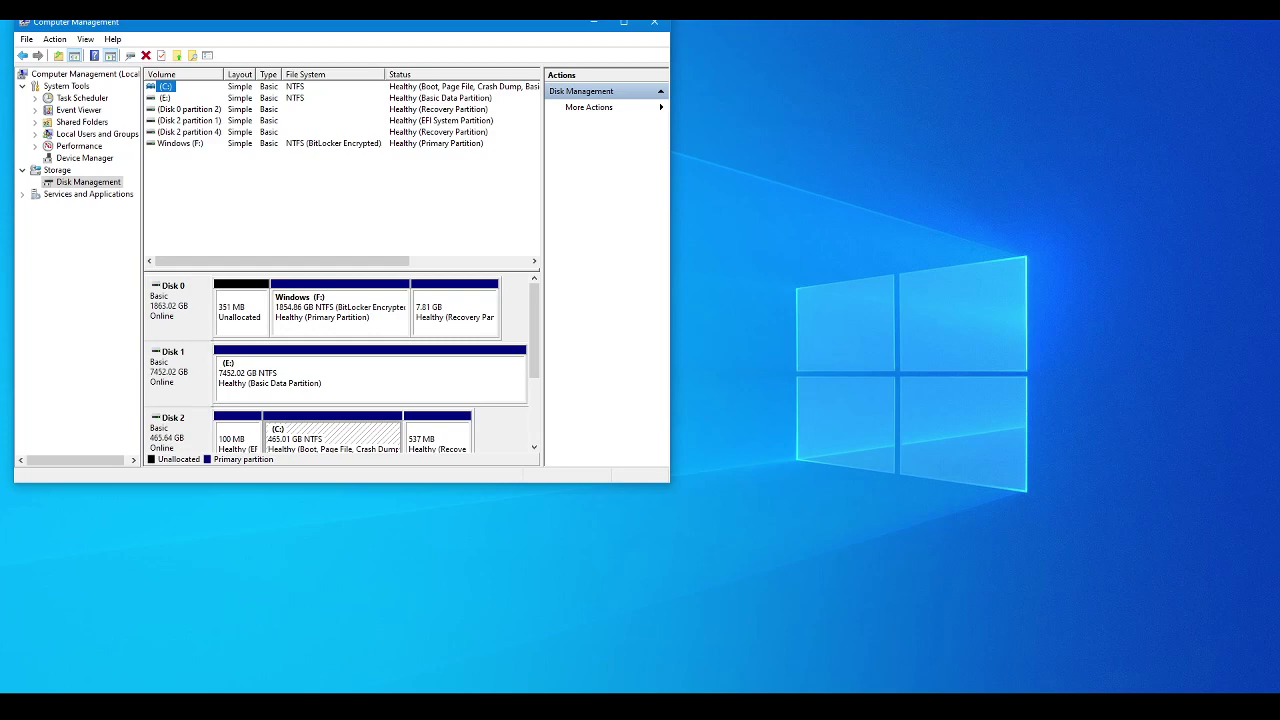
Attach TUSFitG.VHD read-only through Action > Attach VHD, creating FAT32 volume H:
click(55, 39)
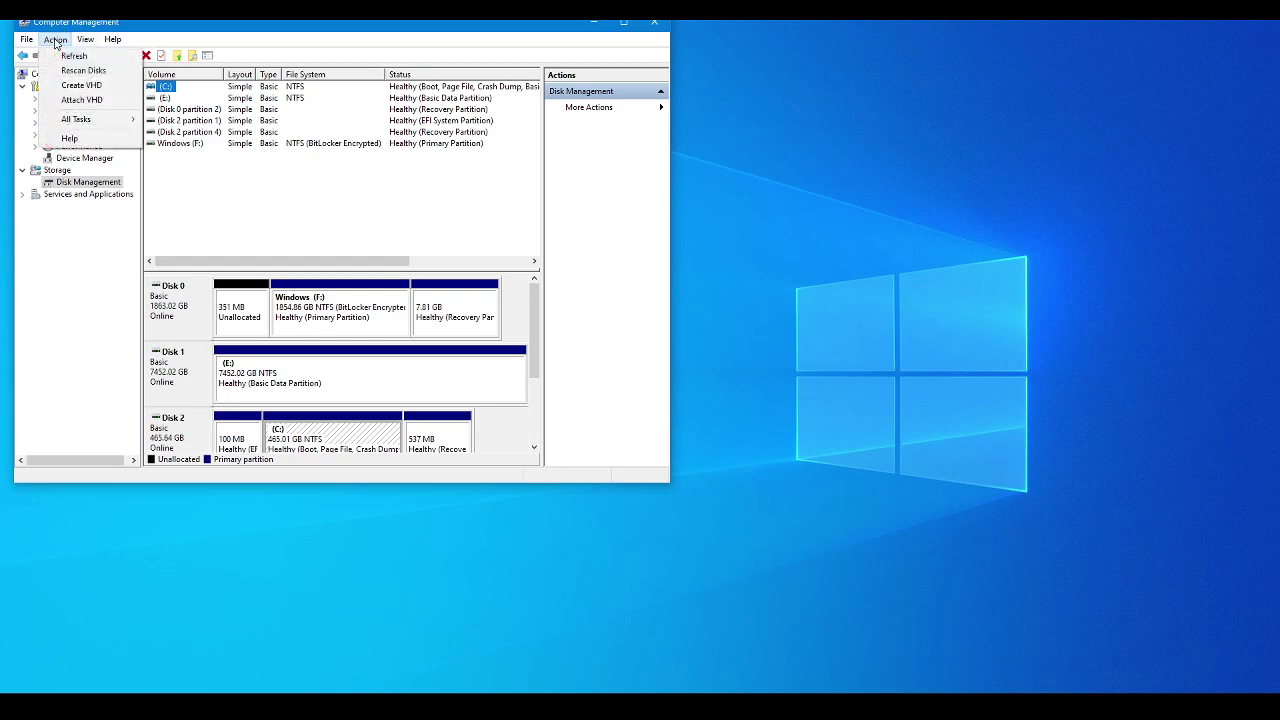
click(81, 100)
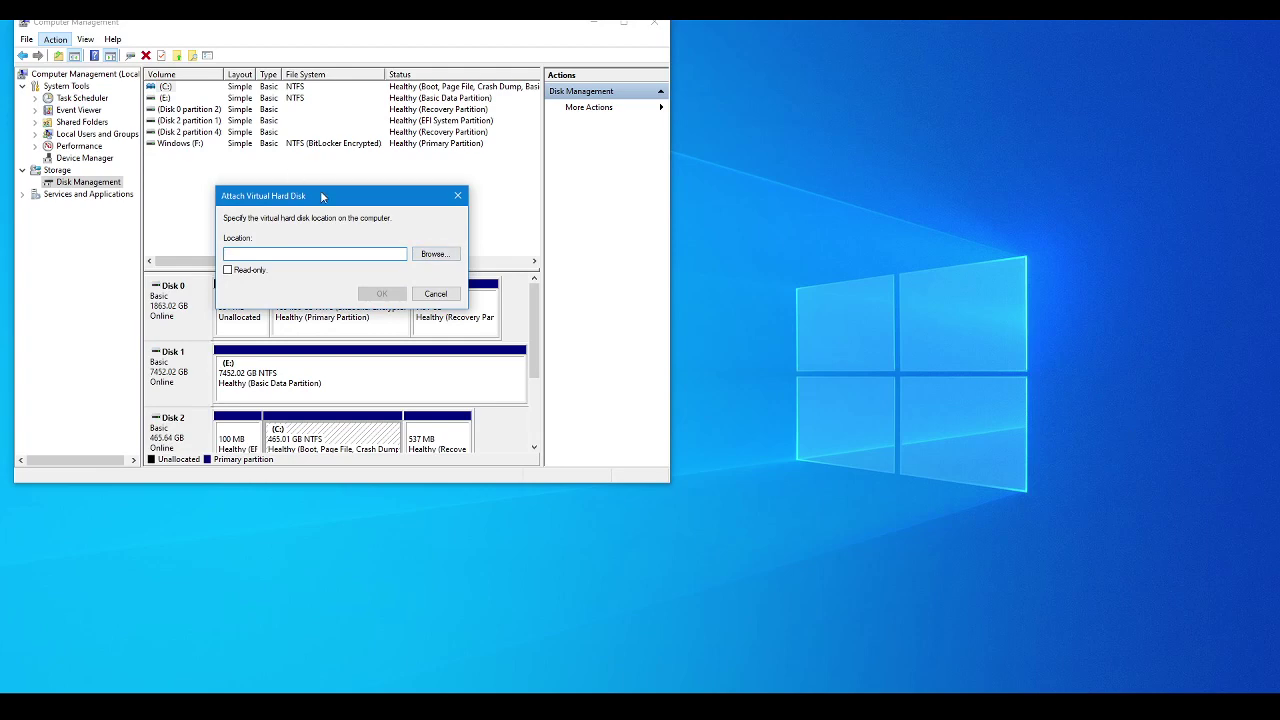
key(Escape)
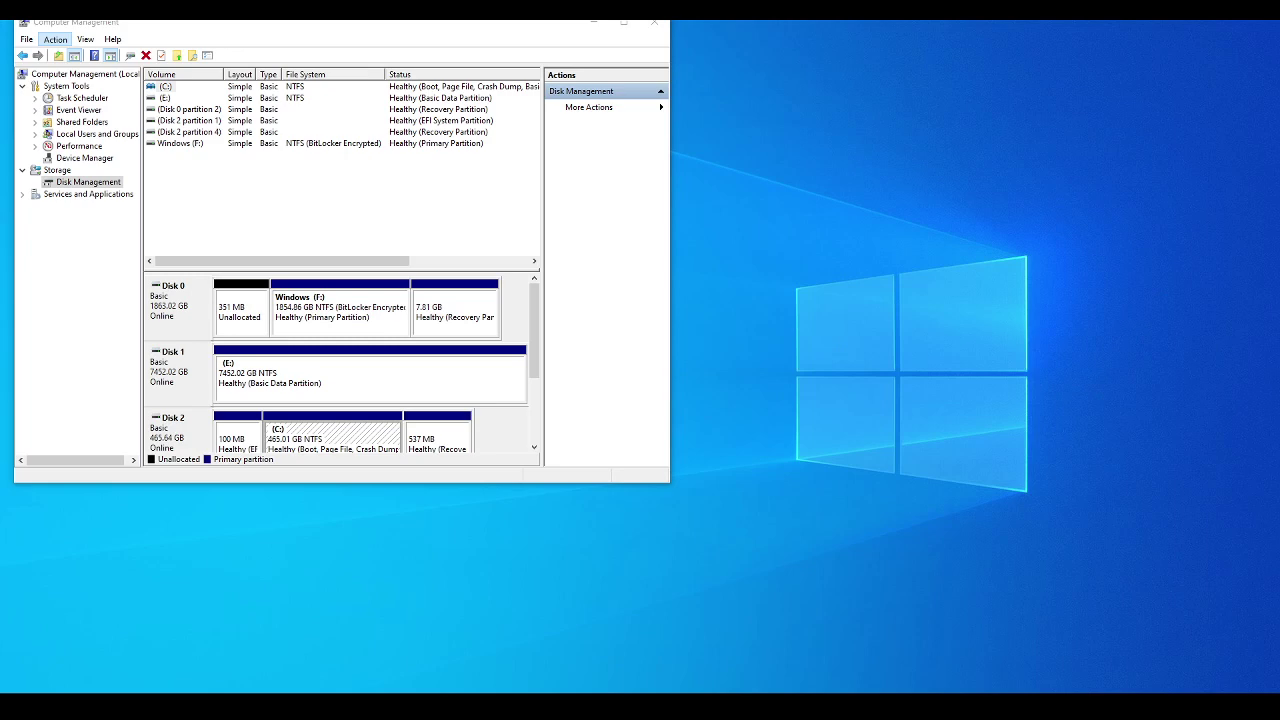
click(55, 39)
click(81, 100)
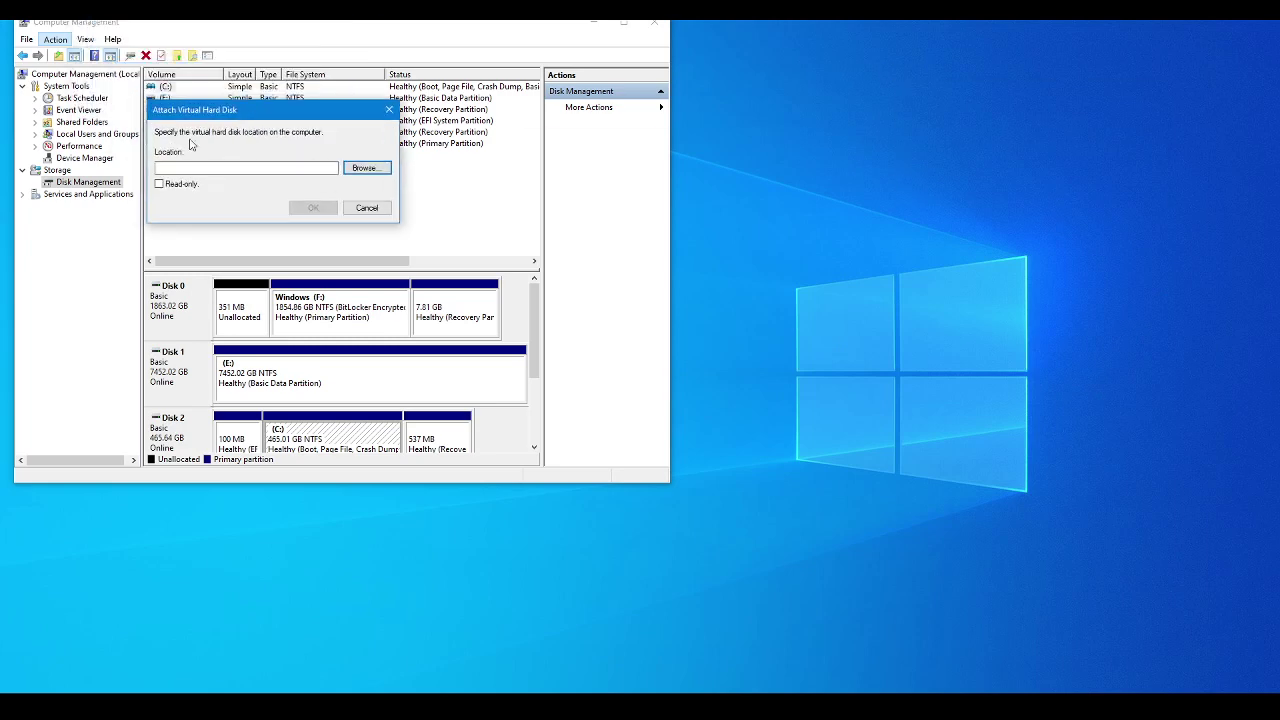
key(Escape)
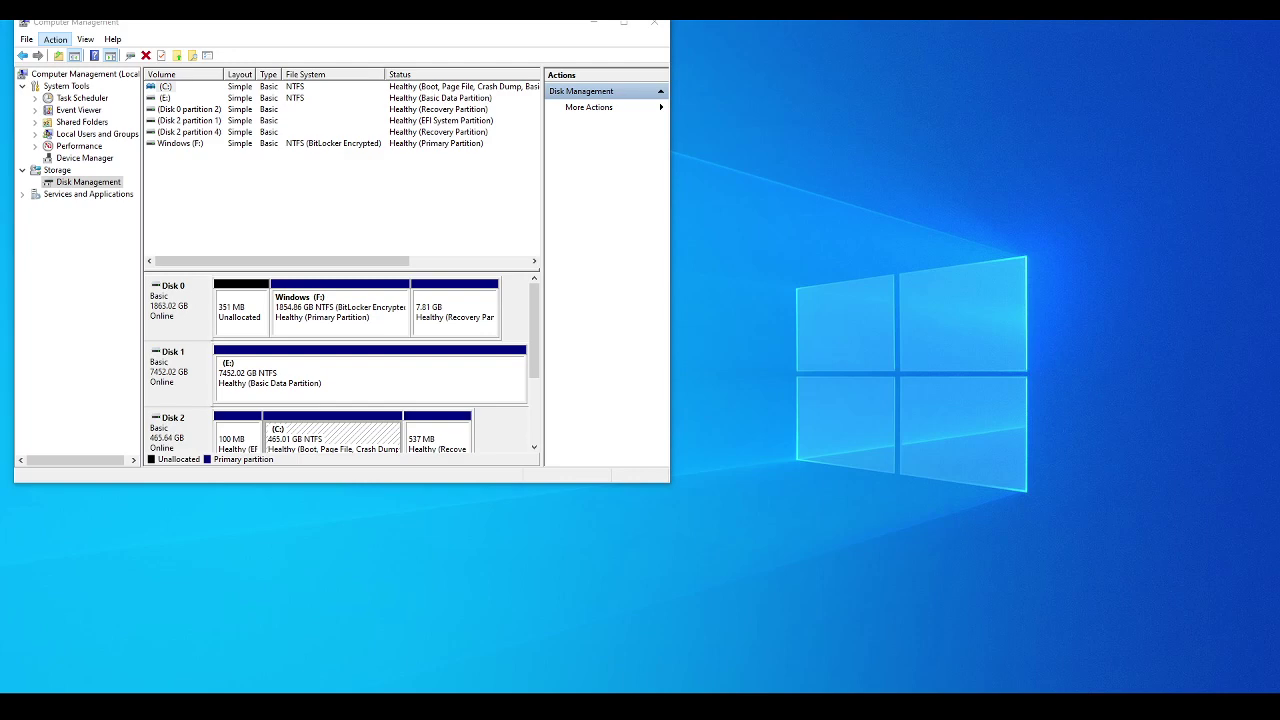
drag(700, 143, 216, 79)
click(297, 182)
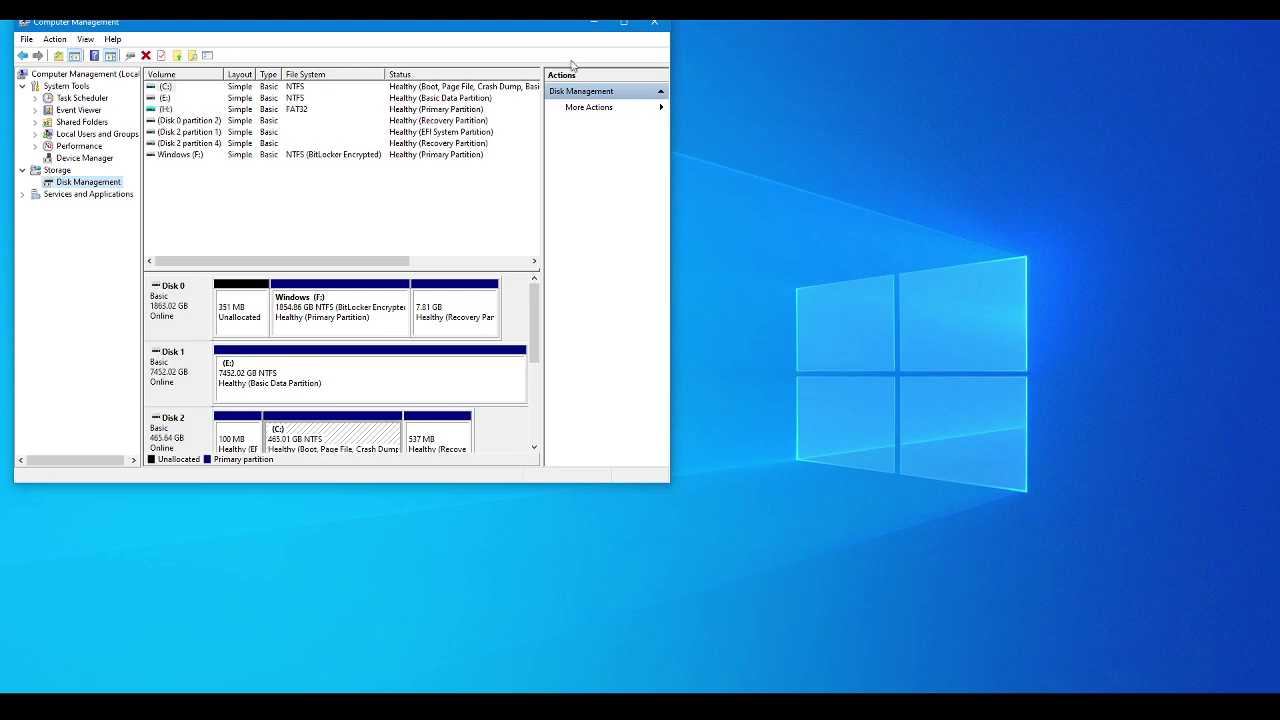
Select the new H: volume and close Computer Management
click(167, 109)
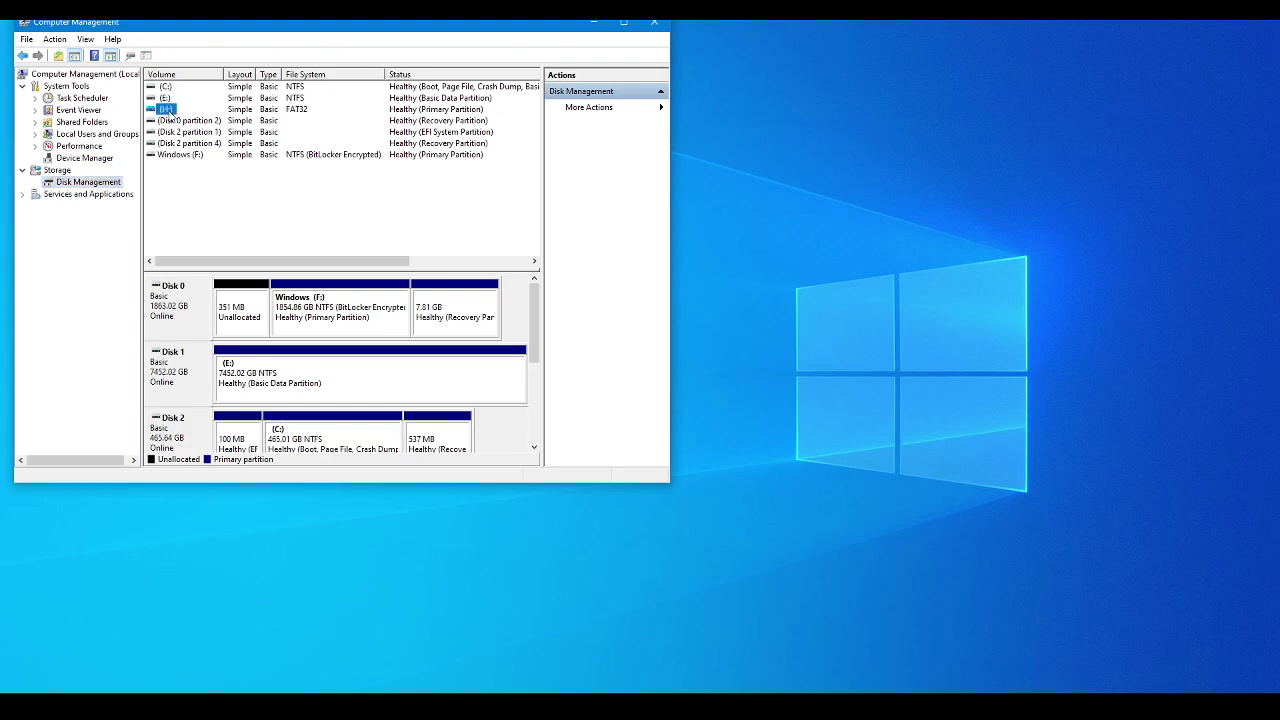
click(654, 22)
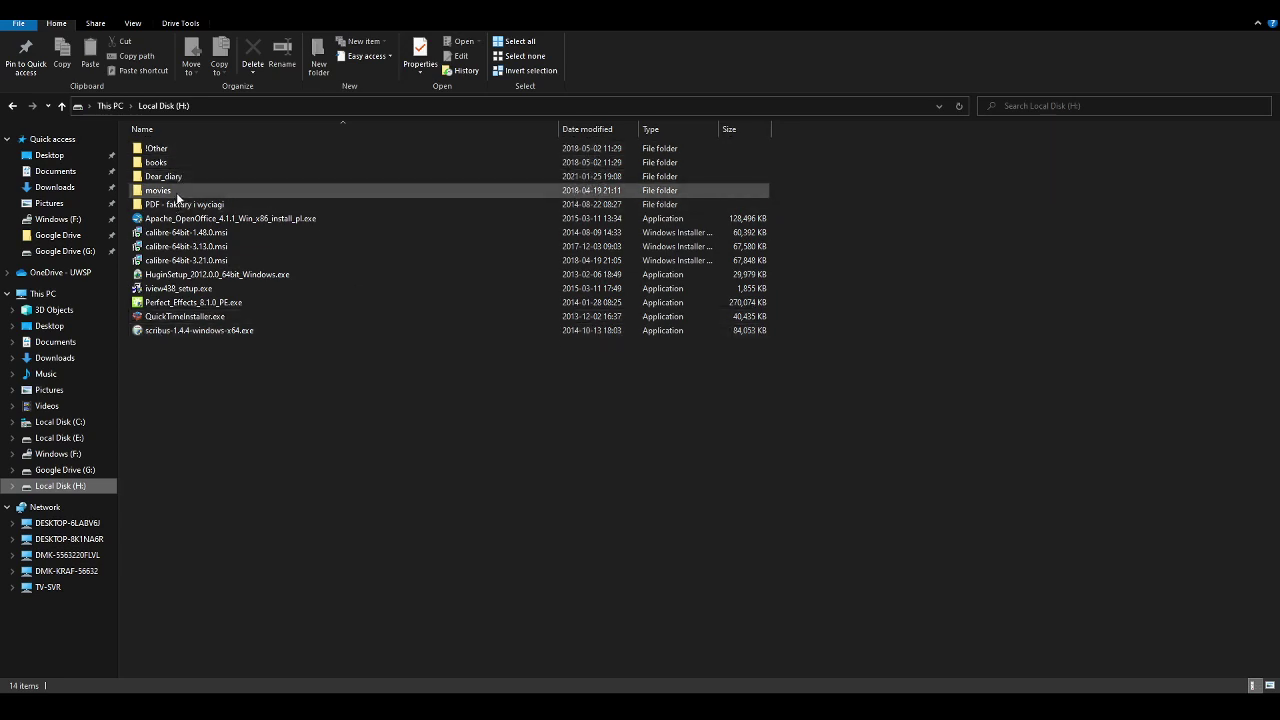
Launch Notepad++ from a 'note' search, decline the update, and tile it beside the H: Explorer window
key(super)
text(note)
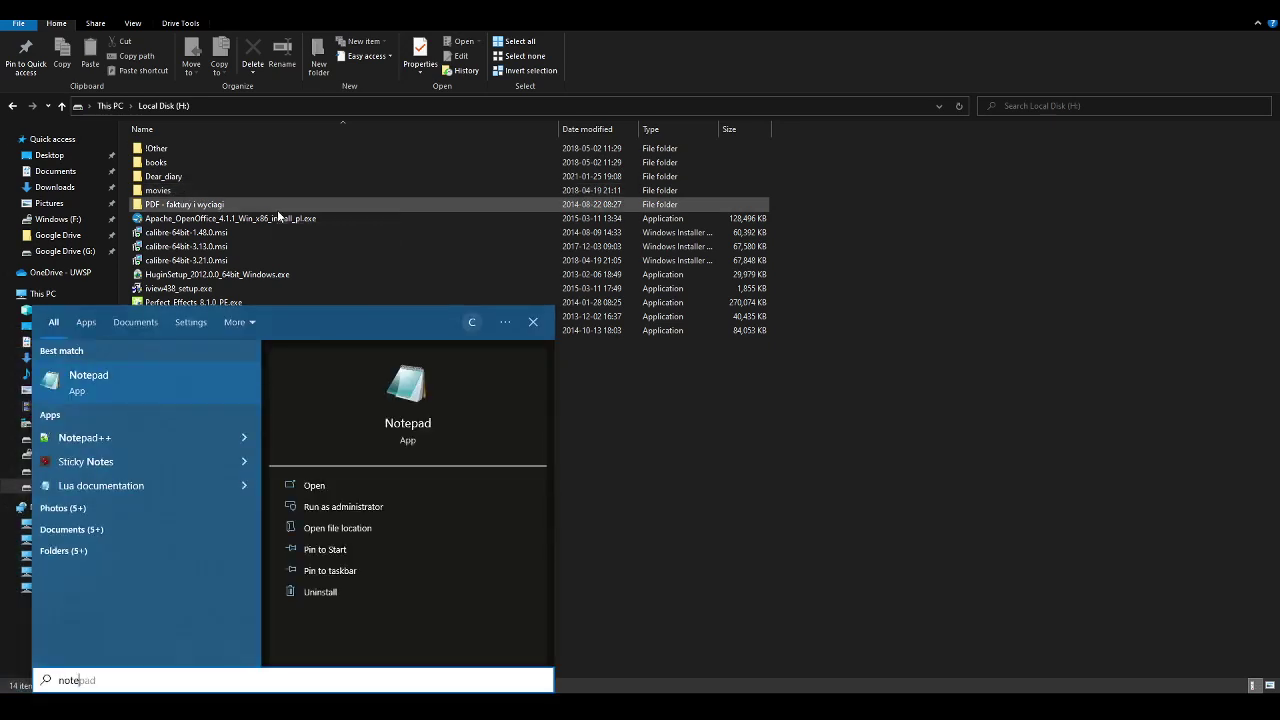
key(Down)
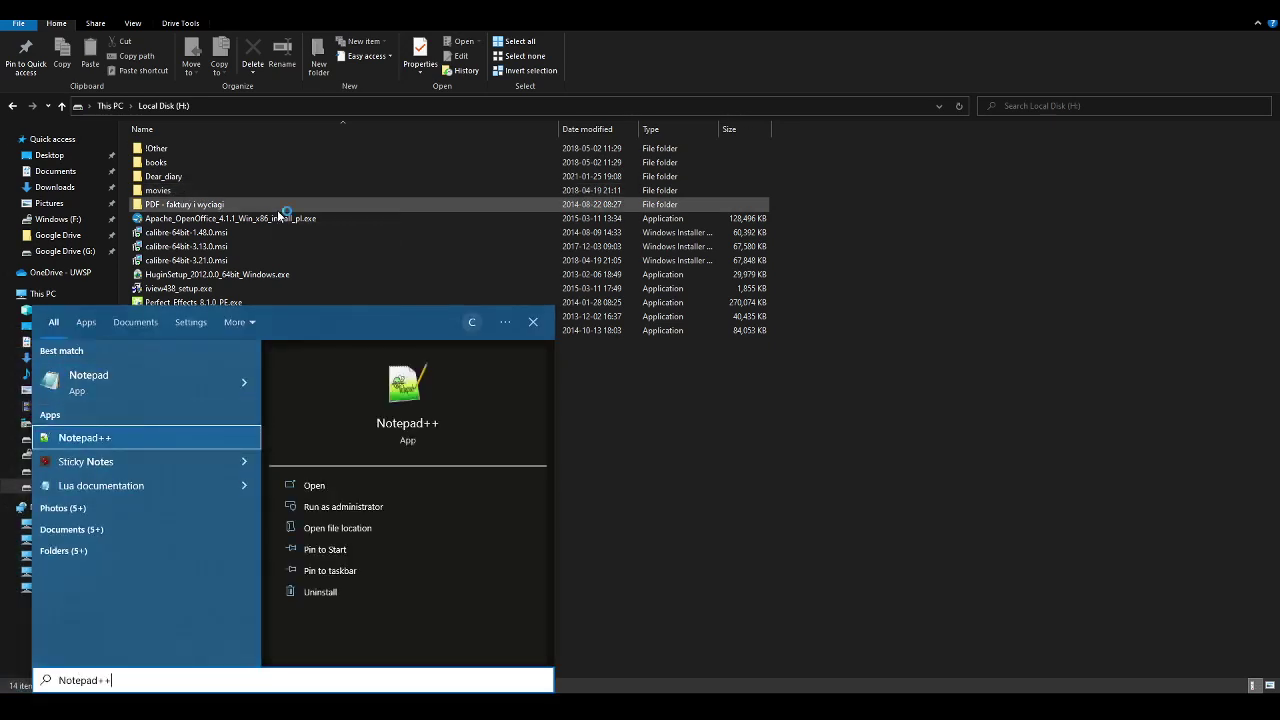
key(Return)
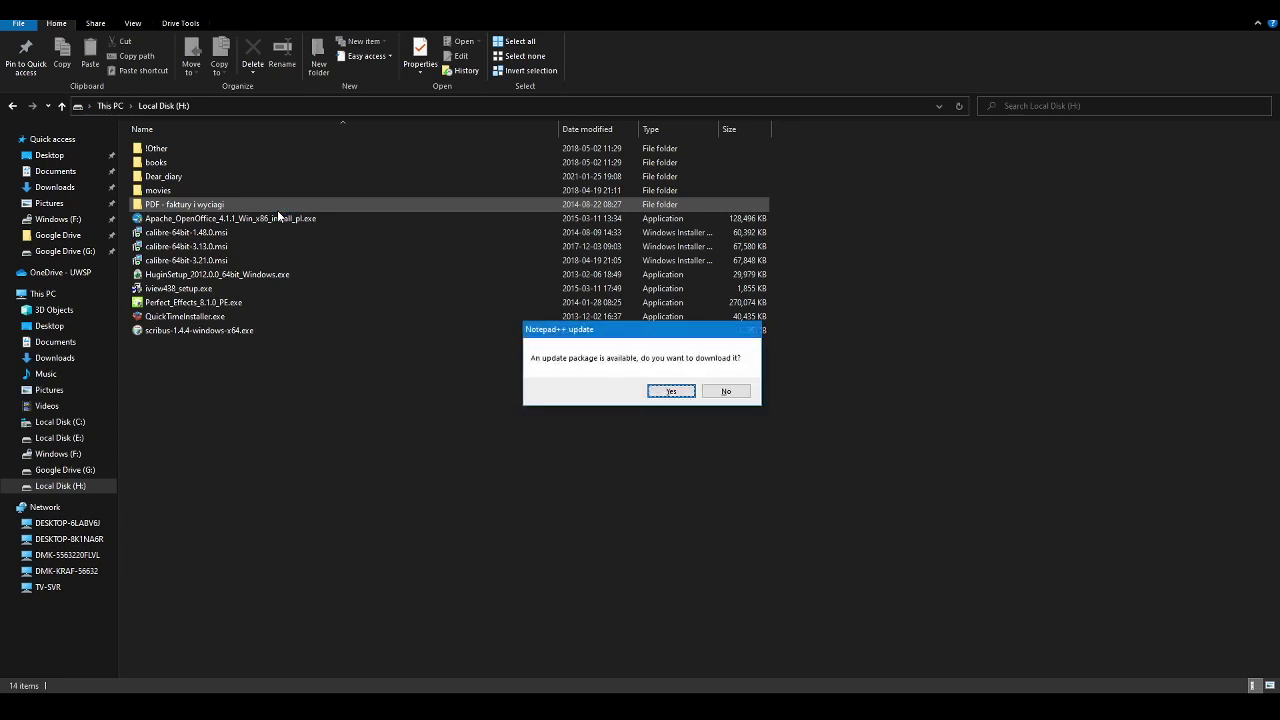
click(725, 391)
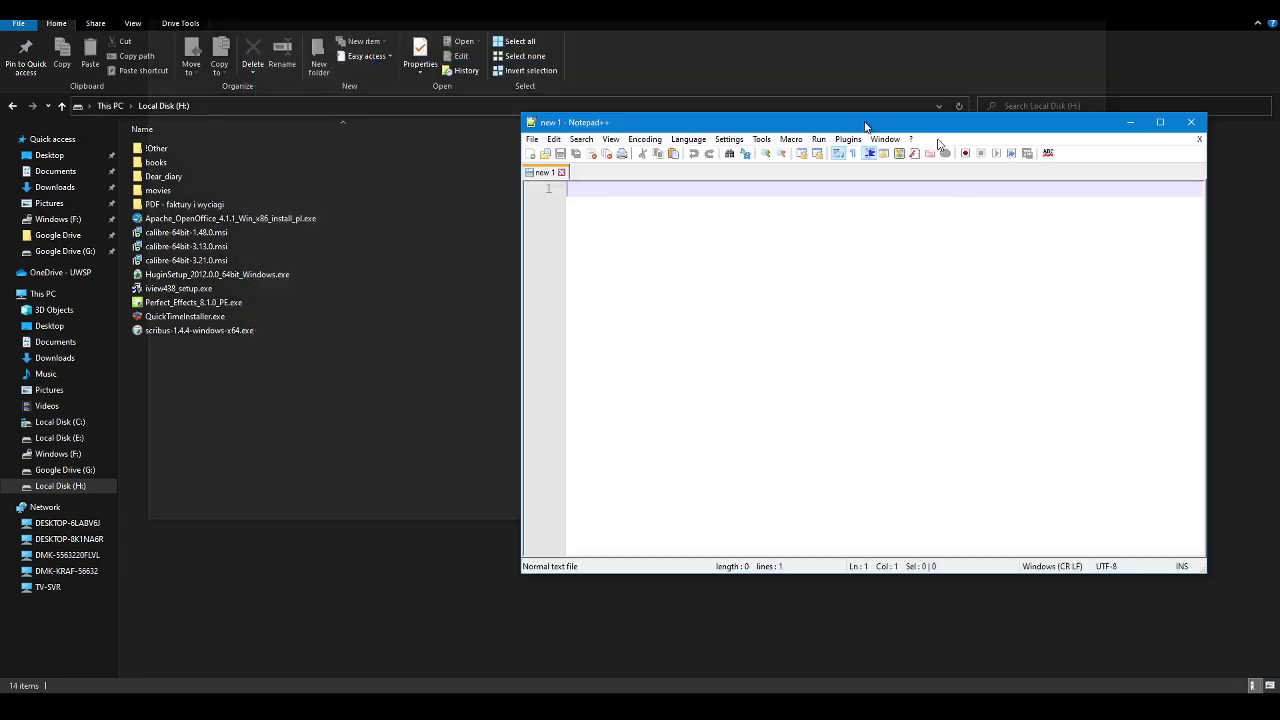
drag(860, 131, 1279, 140)
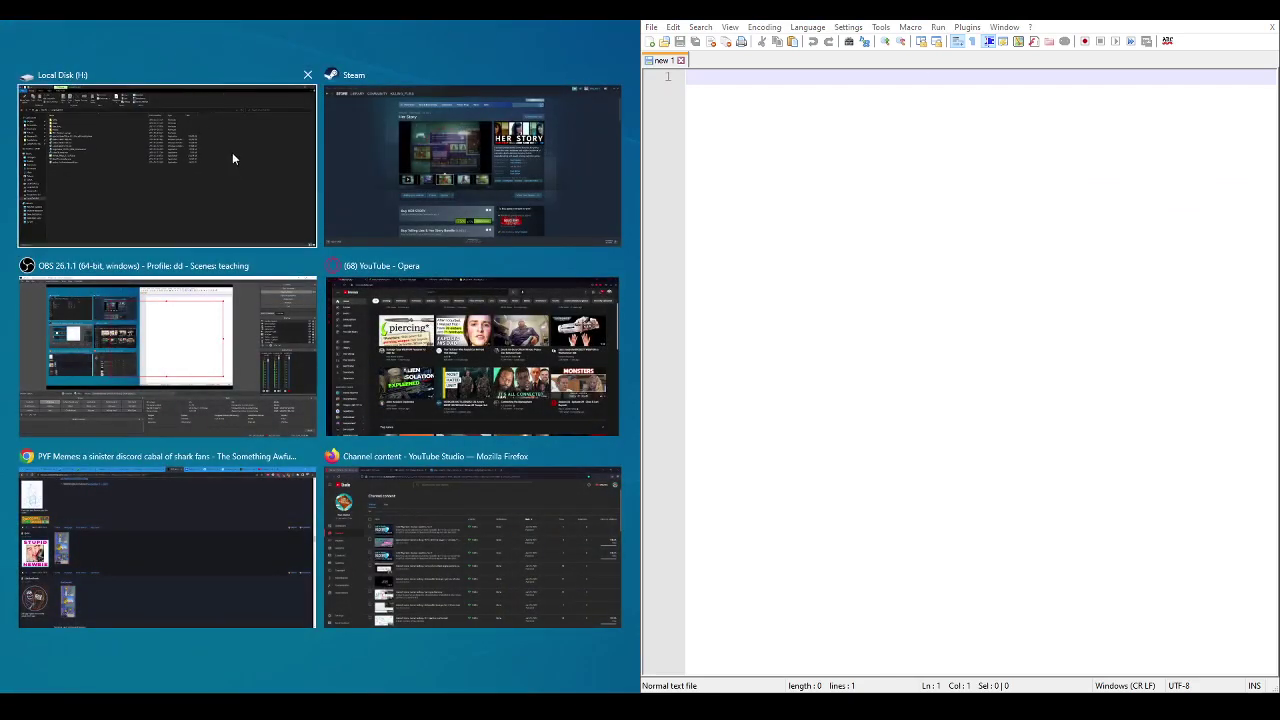
click(251, 206)
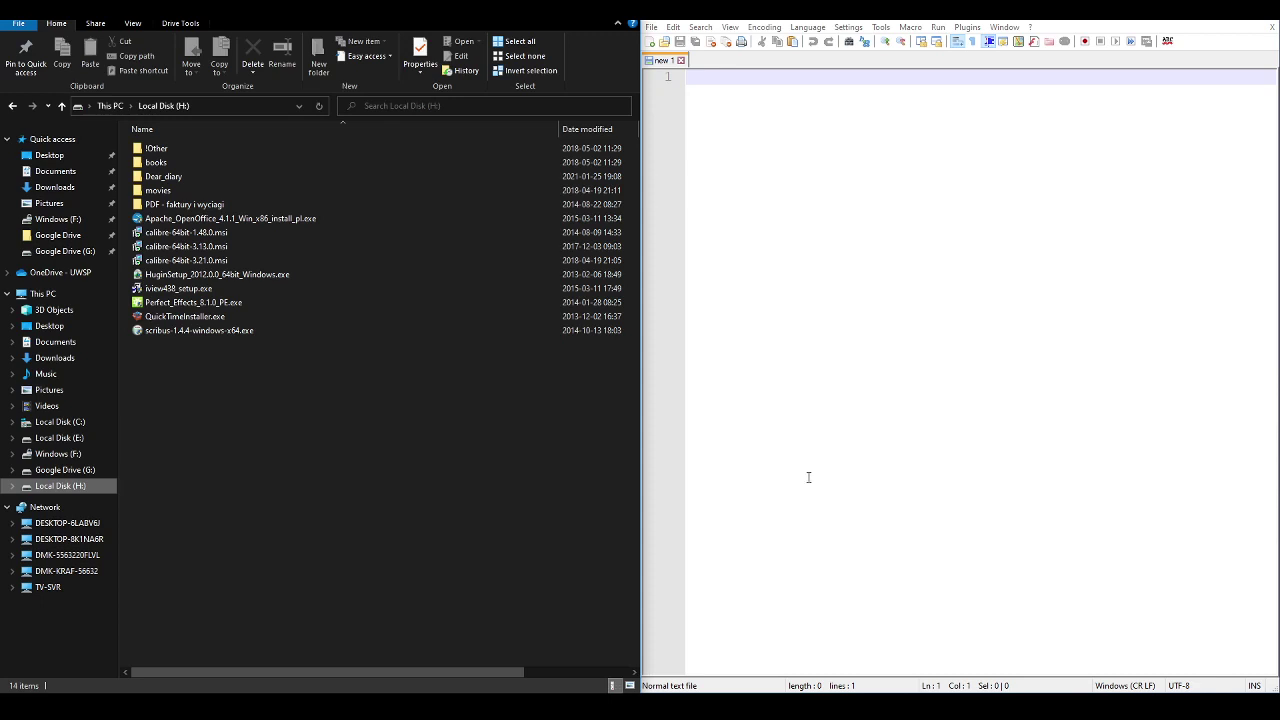
click(844, 89)
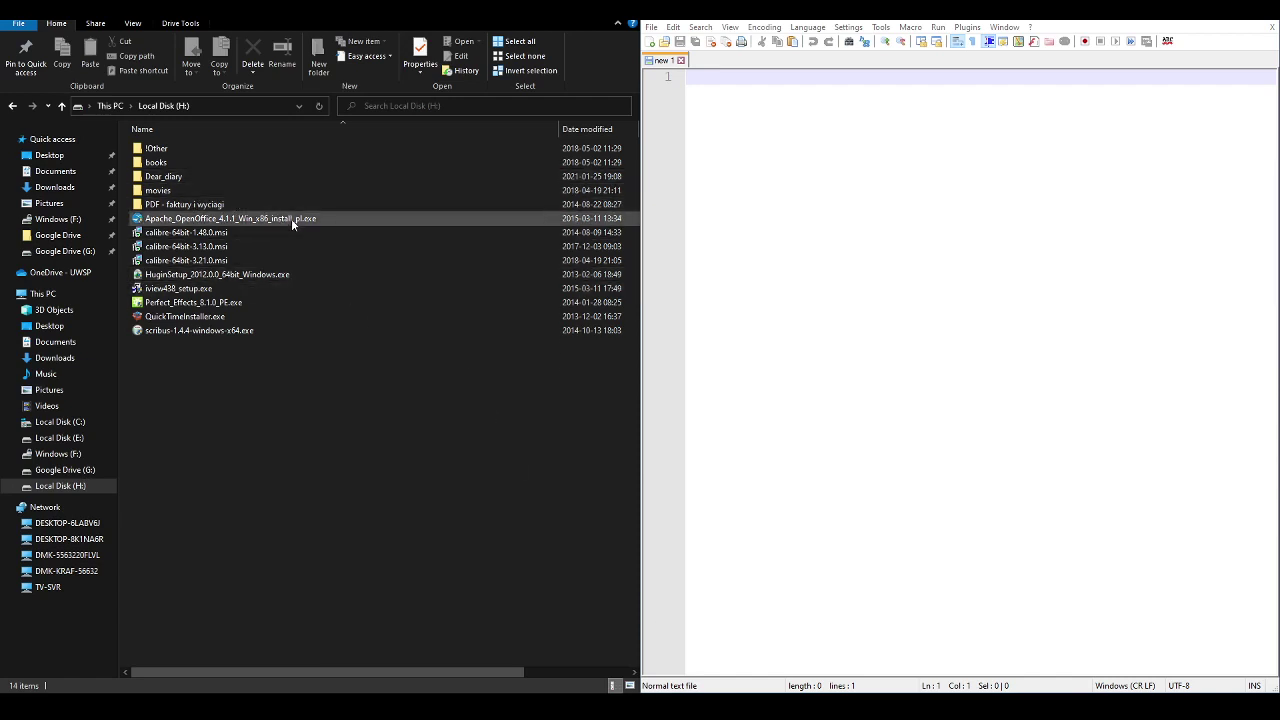
click(765, 110)
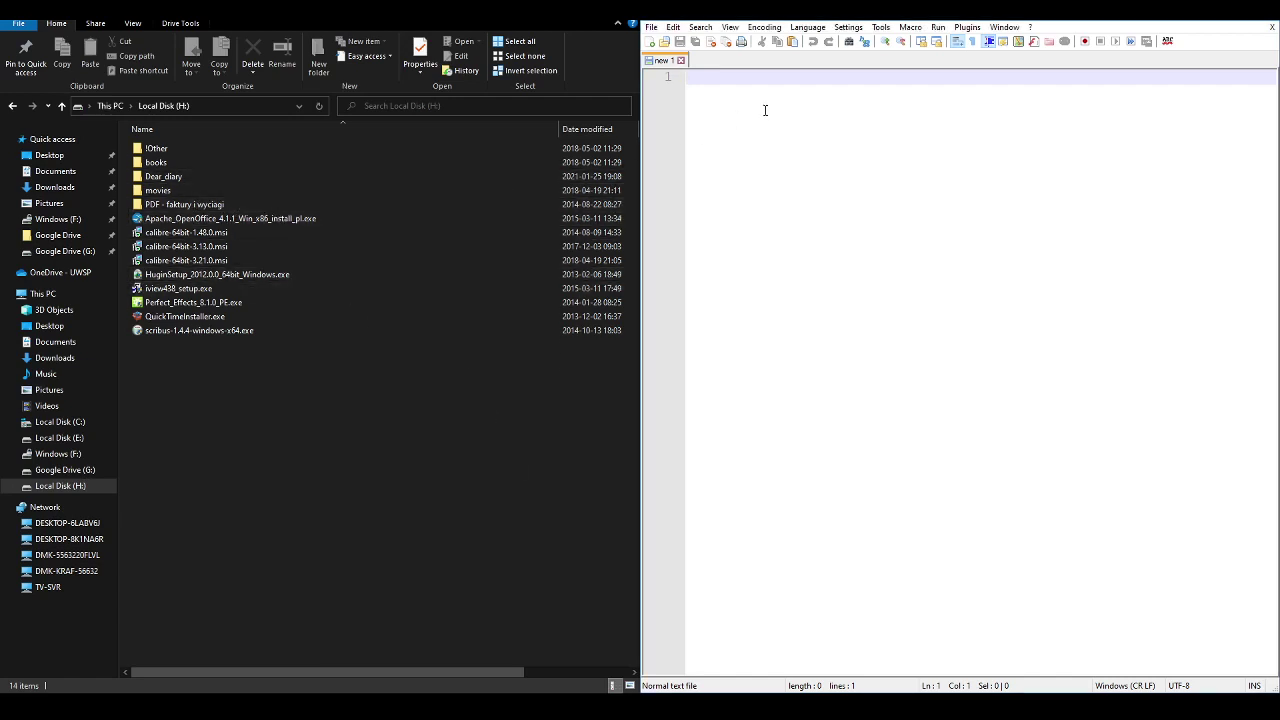
Type !Other and books on their own lines in the new 1 note
text(!OTher)
key(BackSpace)
key(BackSpace)
key(BackSpace)
key(BackSpace)
text(ther)
key(Return)
text(books)
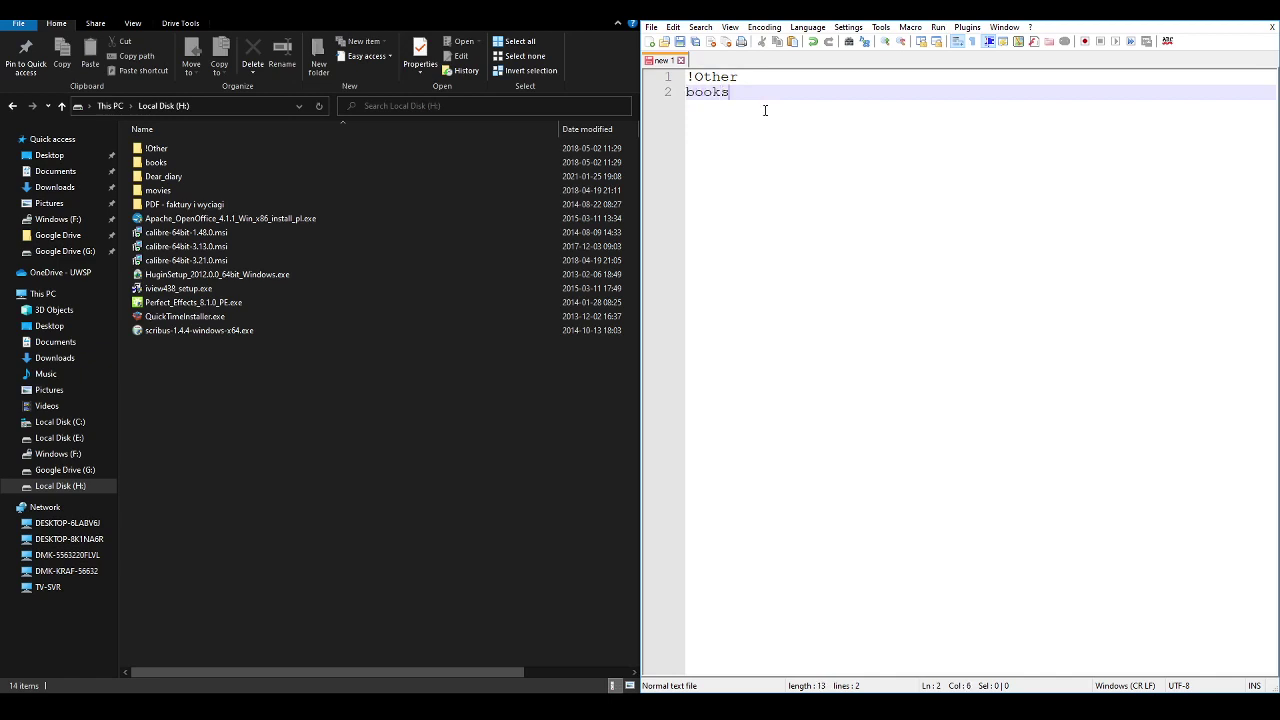
key(Return)
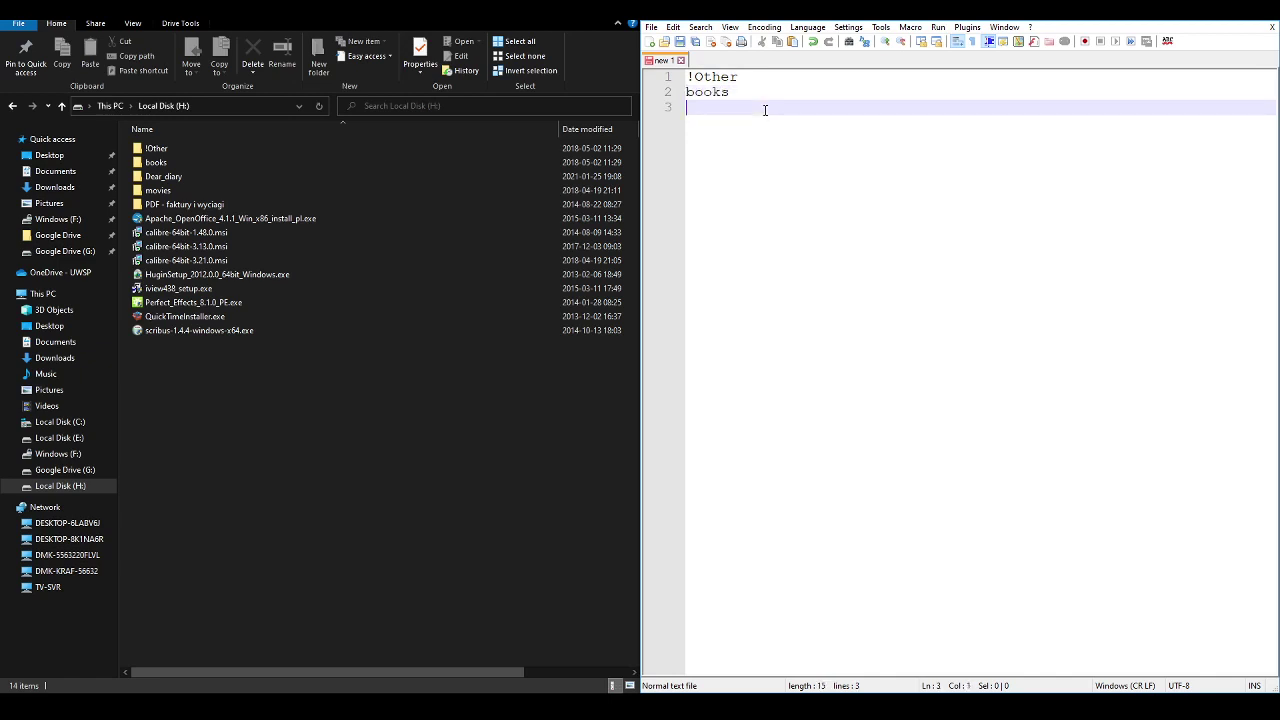
Add Dear_diary, movies and PDF - faktury i wyciagi, each on a new line
text(Dear )
text(diary)
key(Return)
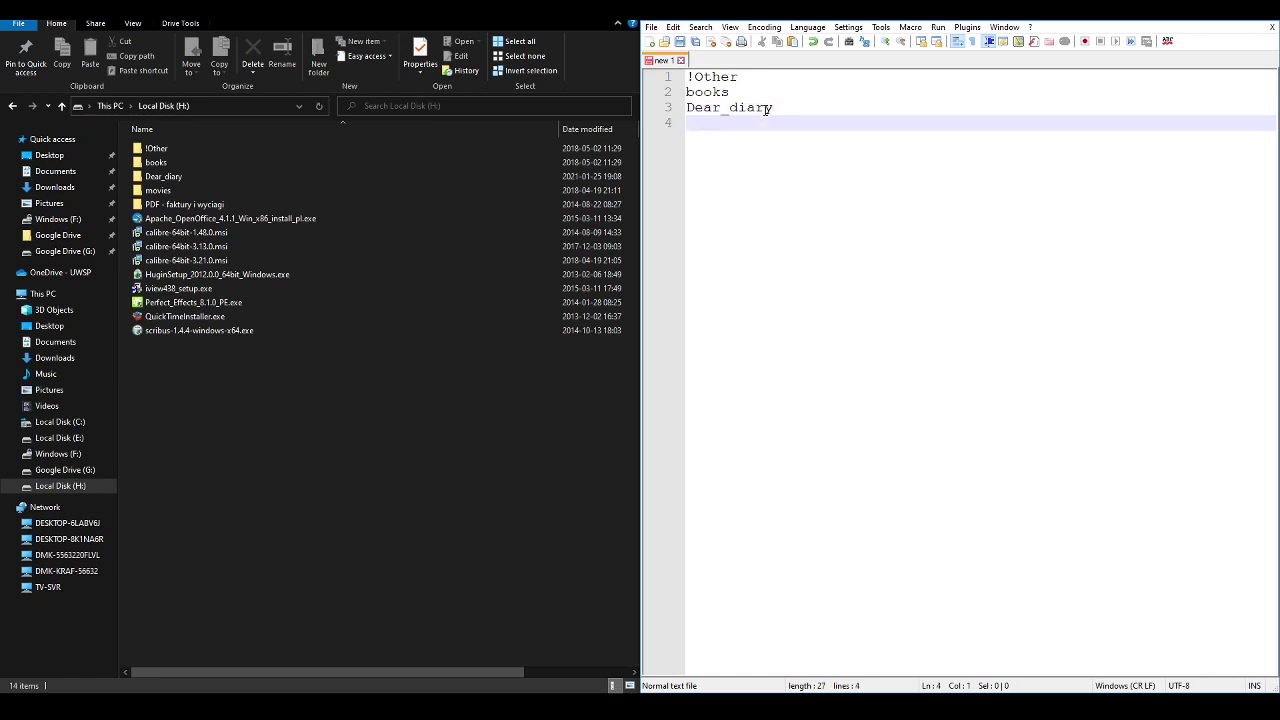
text(movies)
key(Return)
text(PDF - )
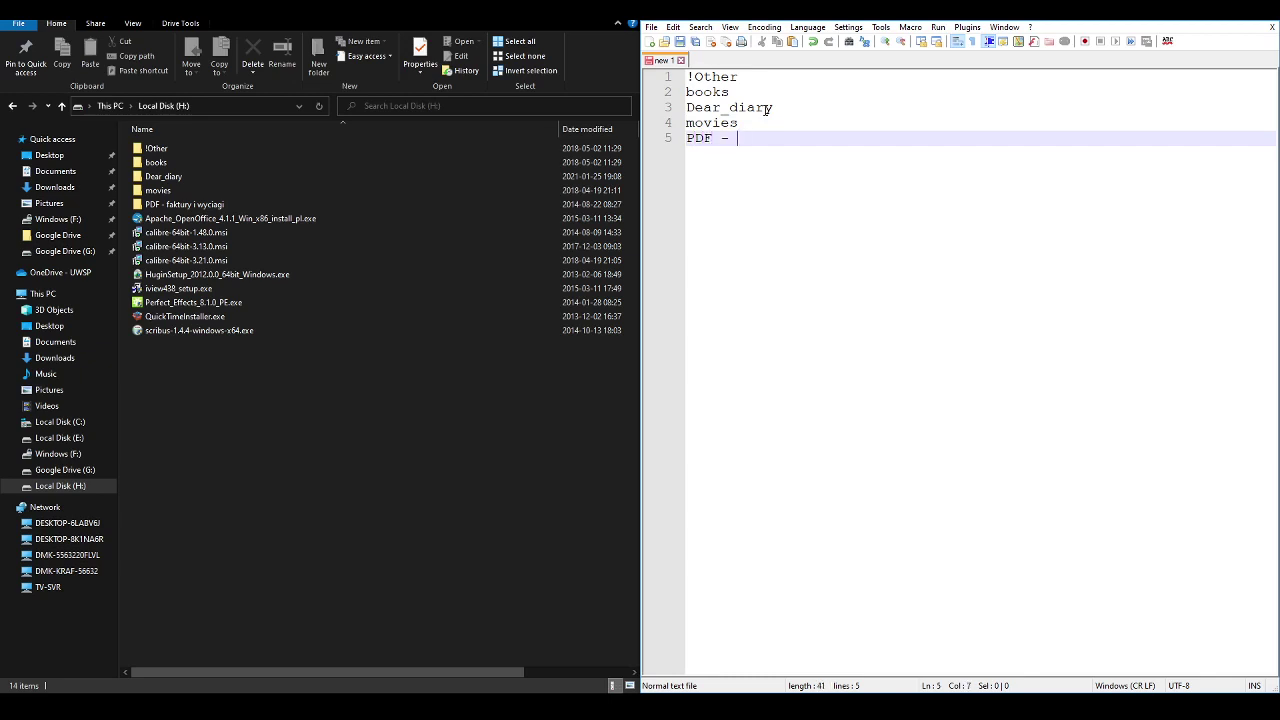
text(faktury i wyc)
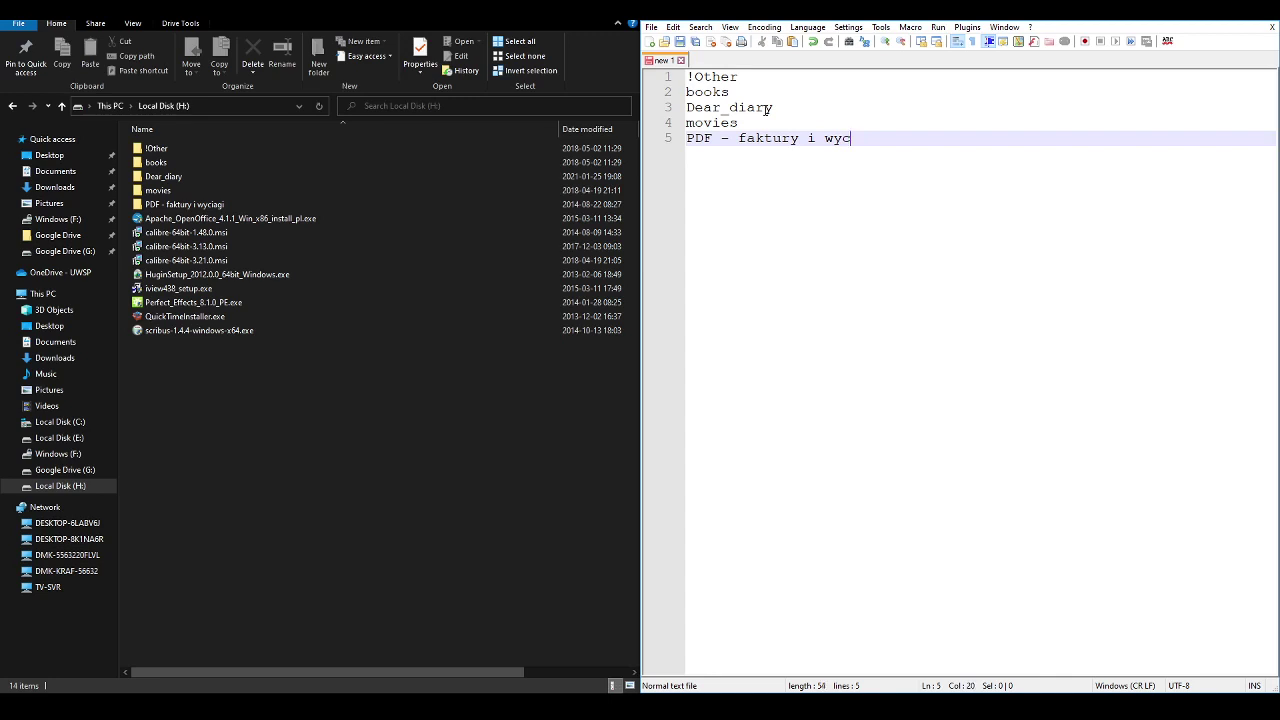
text(iagi)
key(Return)
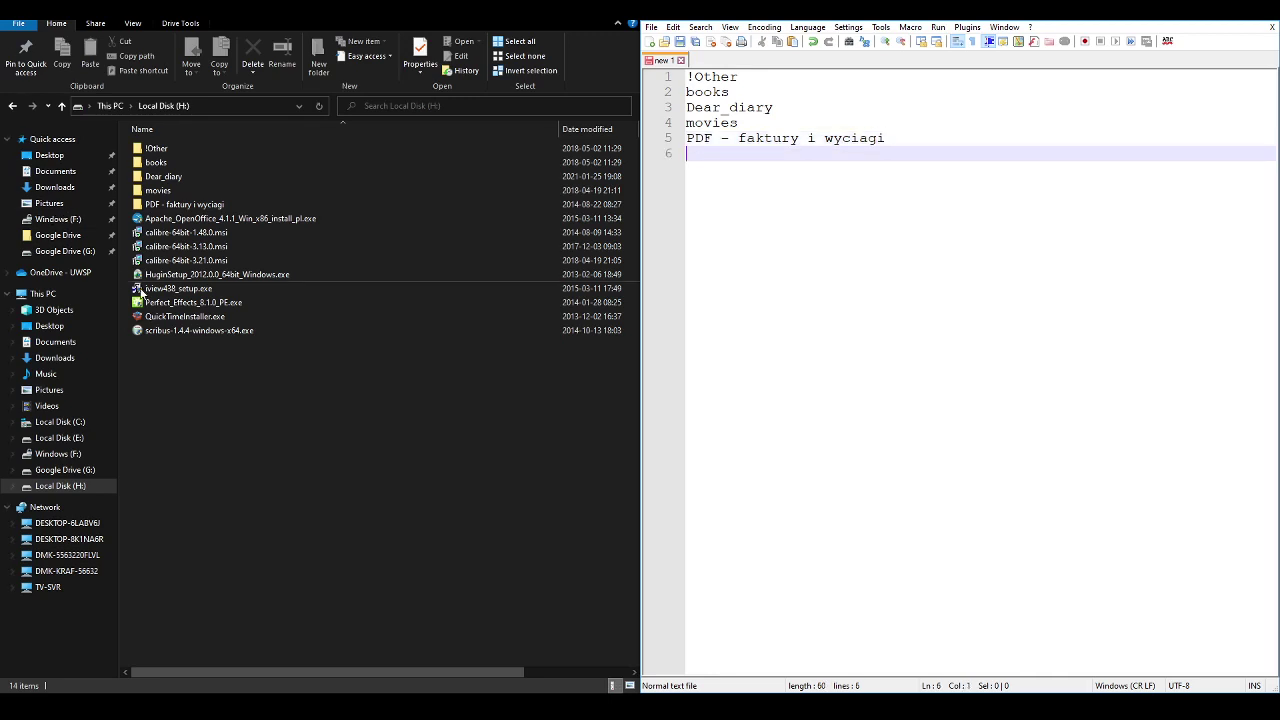
Browse into the !Other, books and Dear_diary folders on drive H:, returning each time
double_click(171, 148)
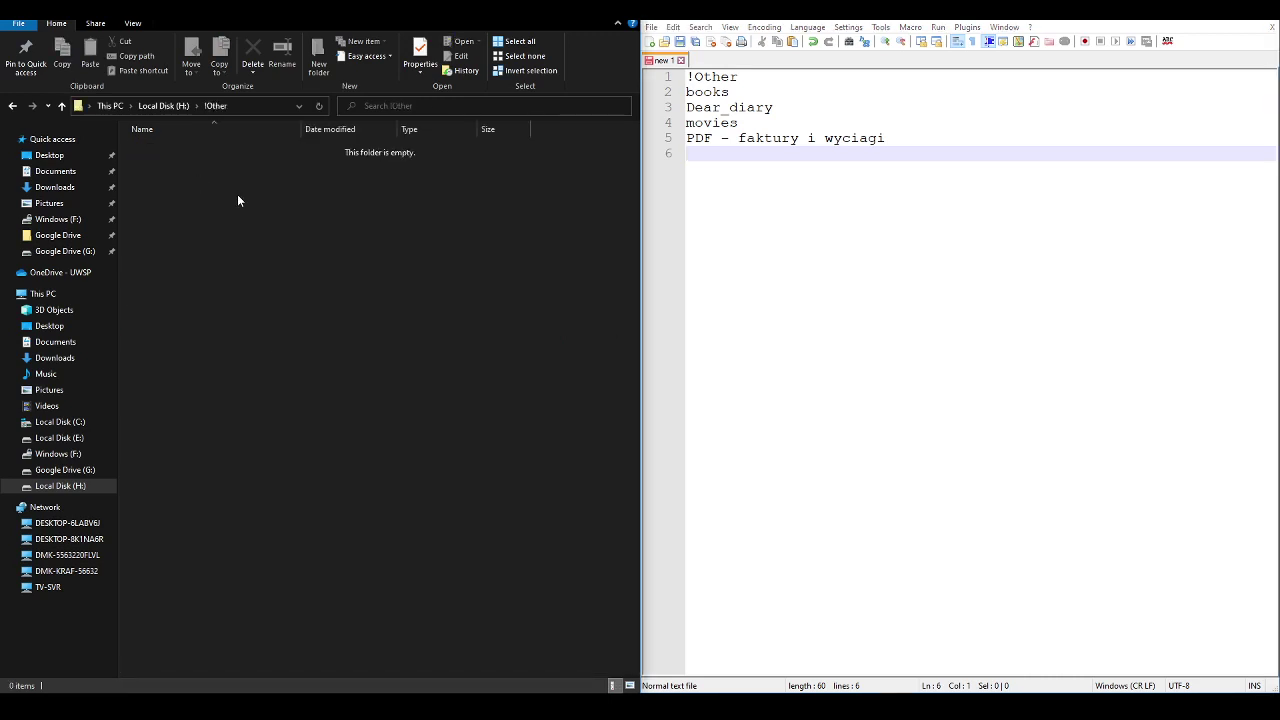
click(174, 106)
double_click(188, 162)
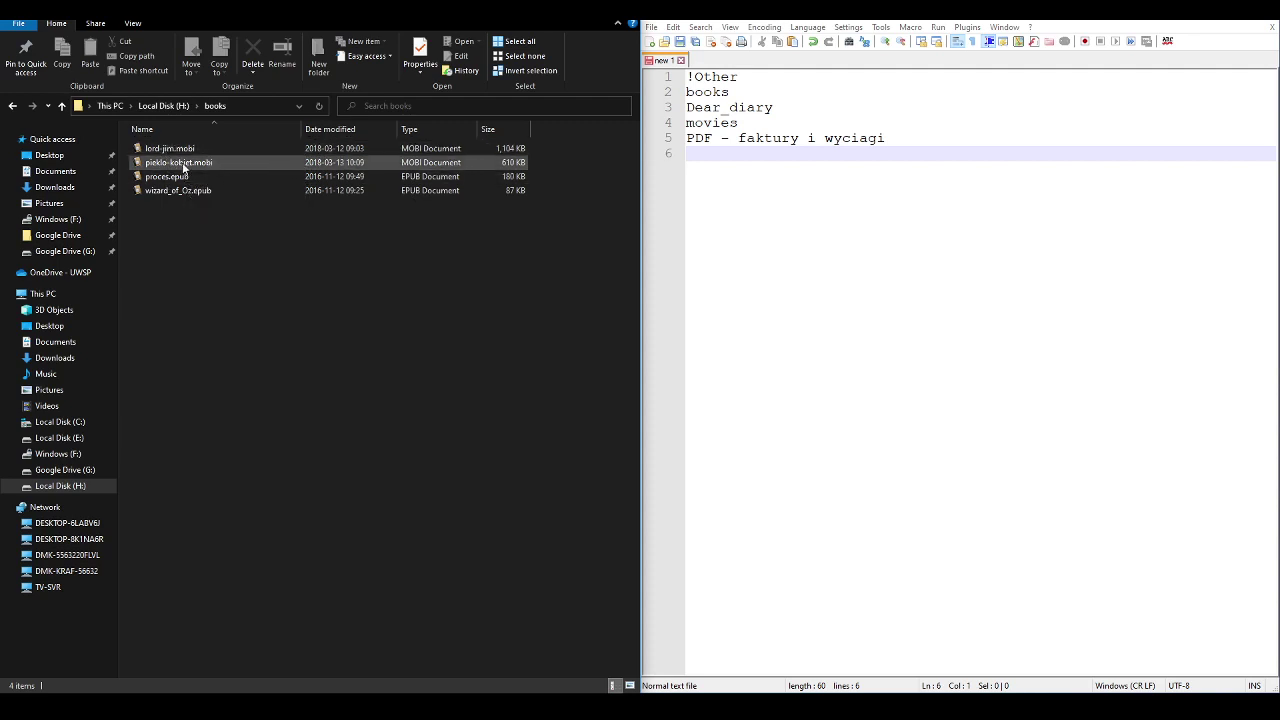
click(163, 105)
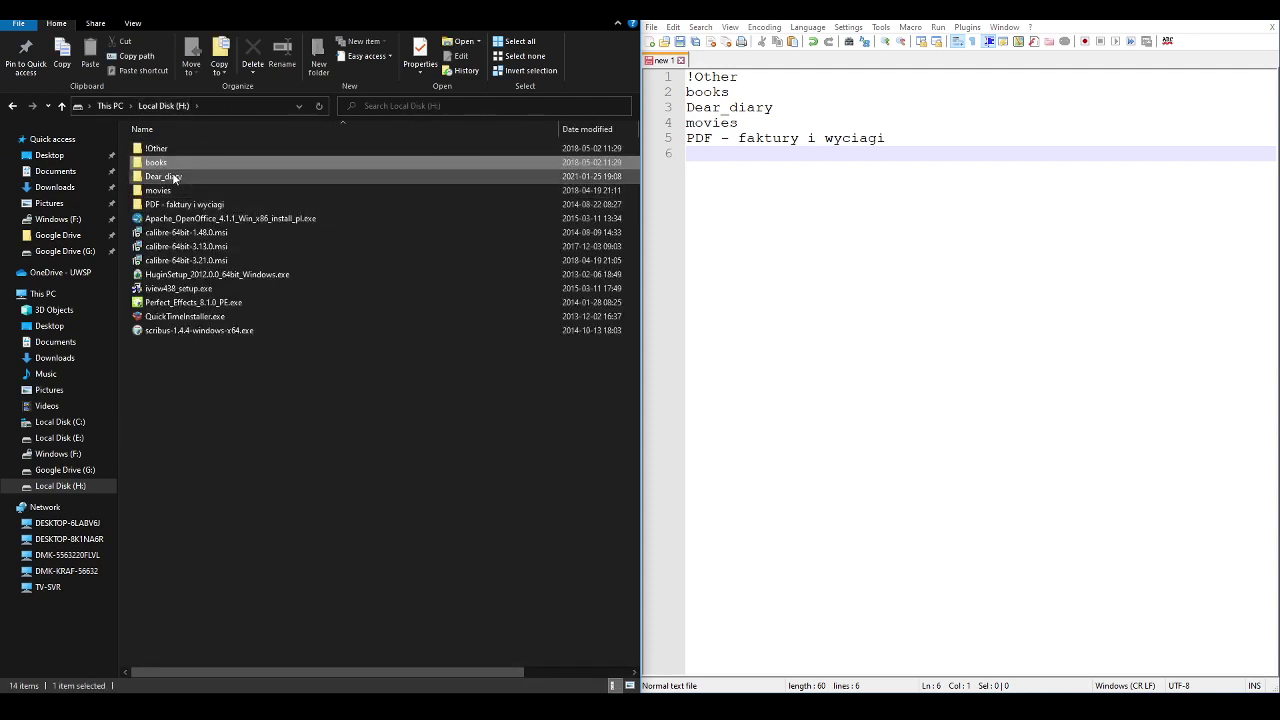
double_click(158, 176)
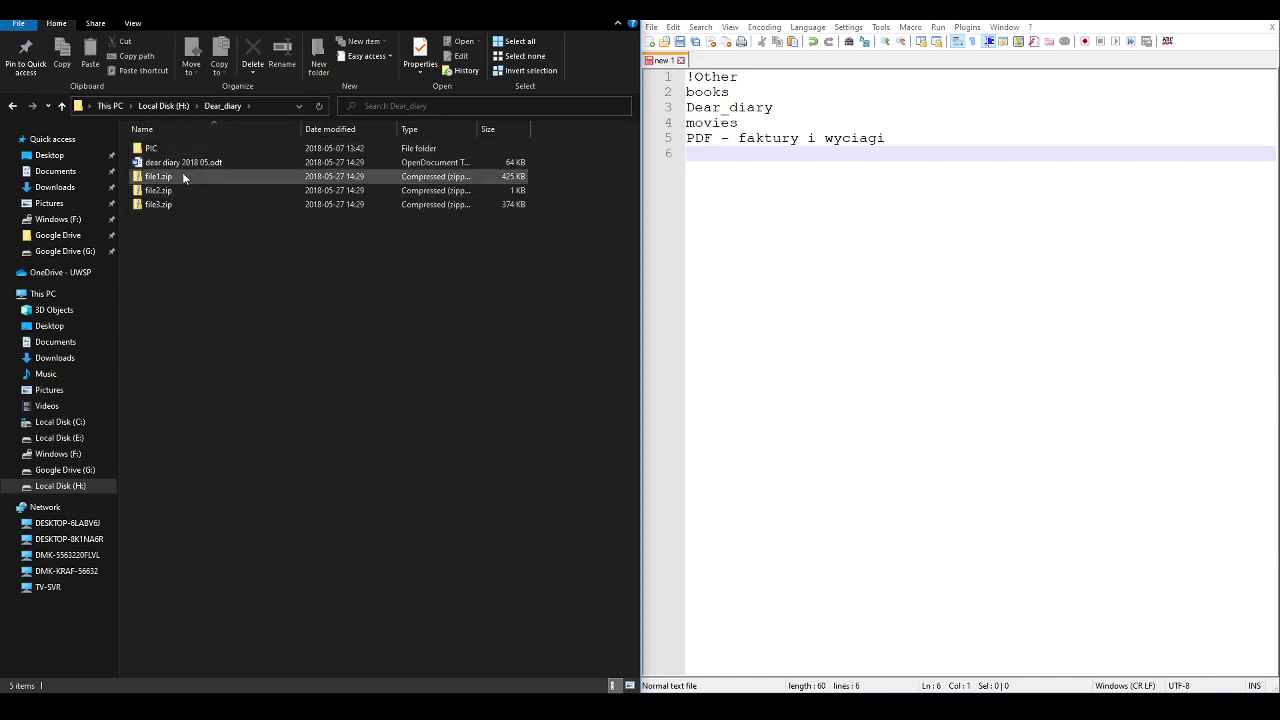
click(178, 108)
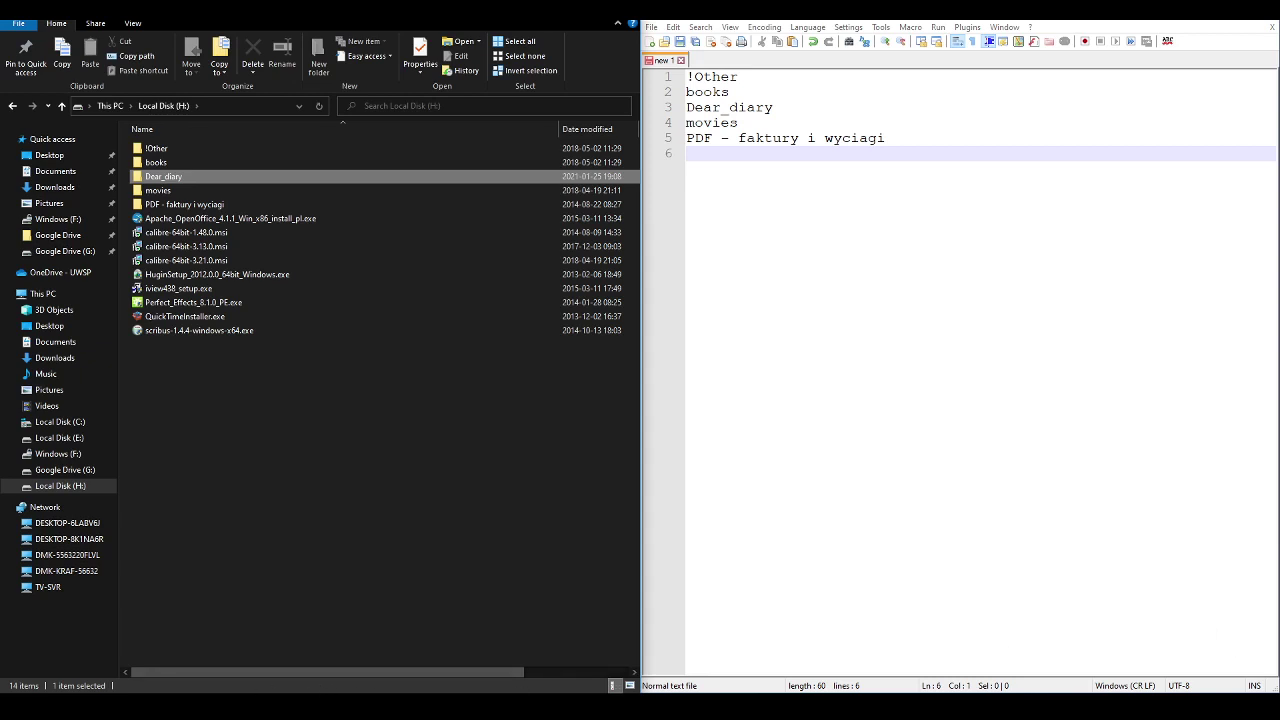
Open a second File Explorer window on the TUSFitG folder and snap it left
right_click(381, 706)
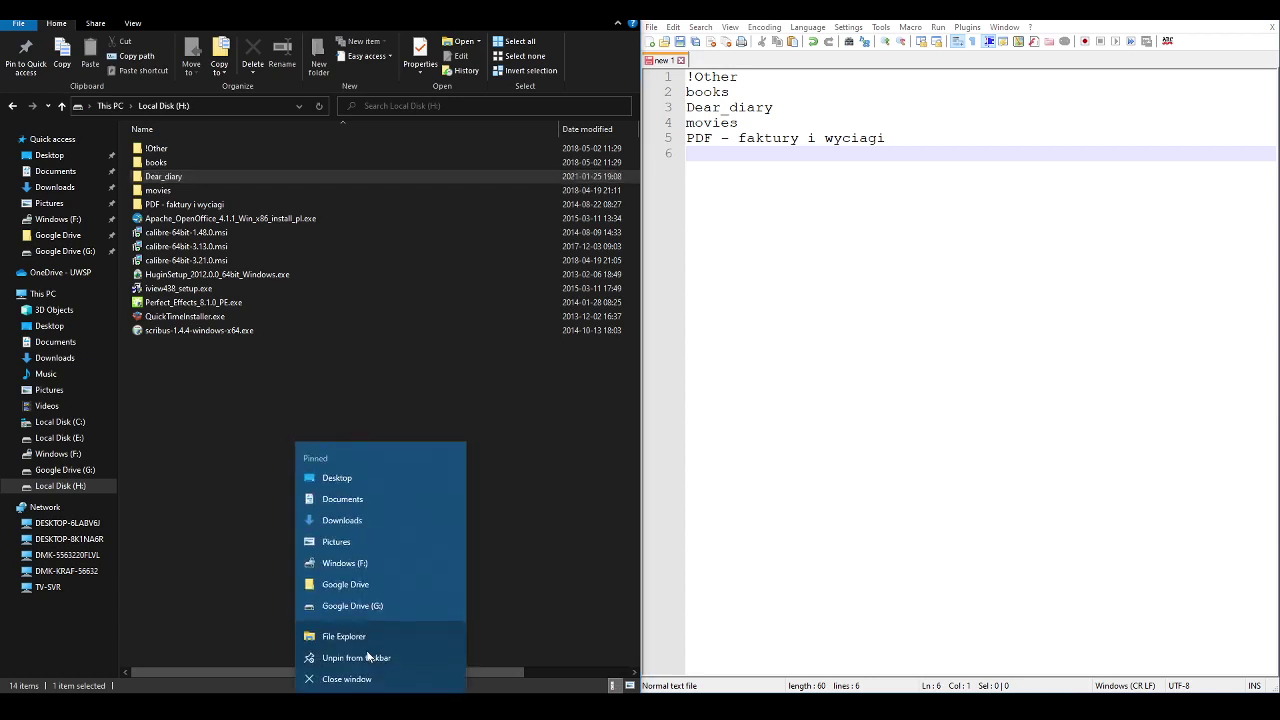
click(828, 453)
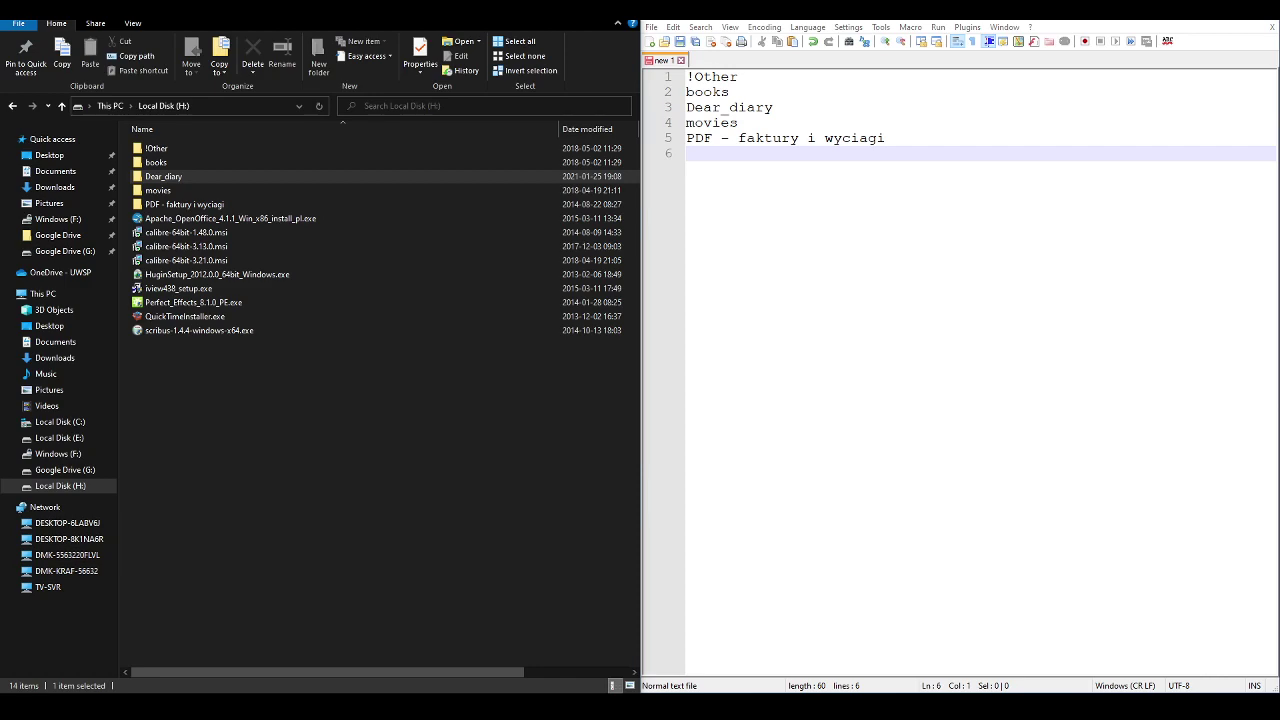
drag(1279, 280, 2, 243)
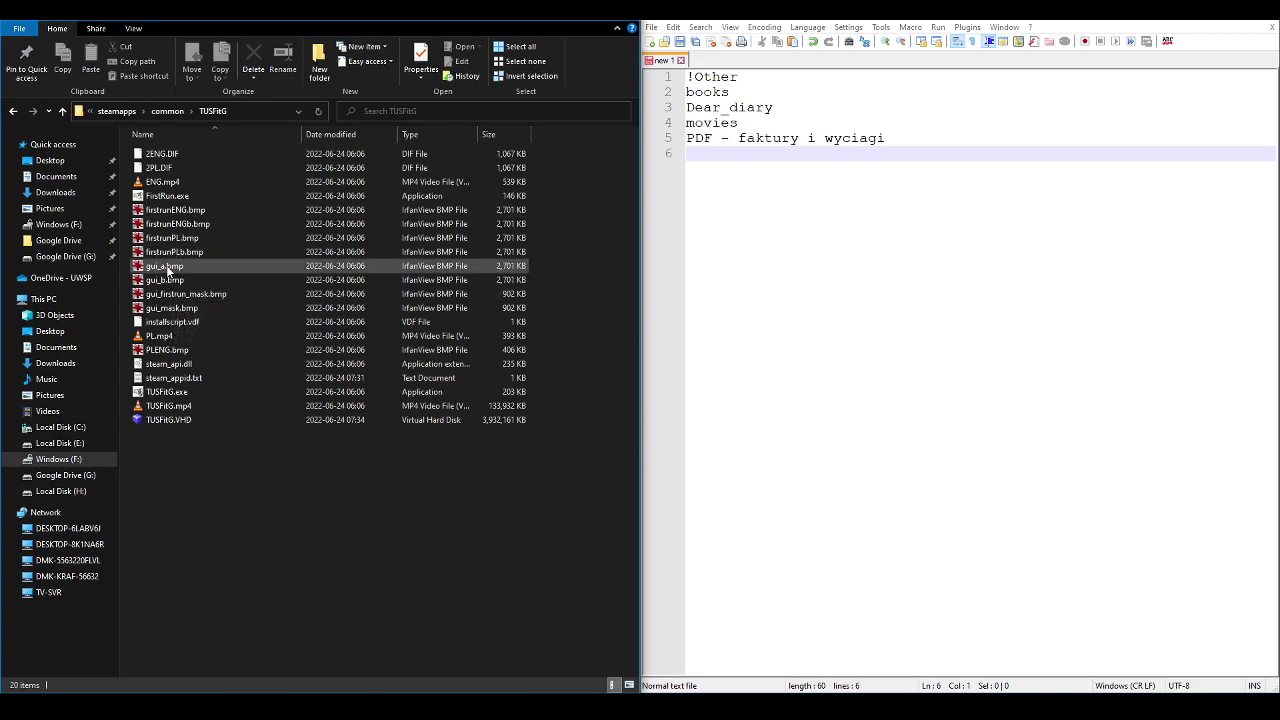
View gui_a.bmp, gui_firstrun_mask.bmp and gui_mask.bmp in IrfanView, then close the TUSFitG folder window
double_click(240, 271)
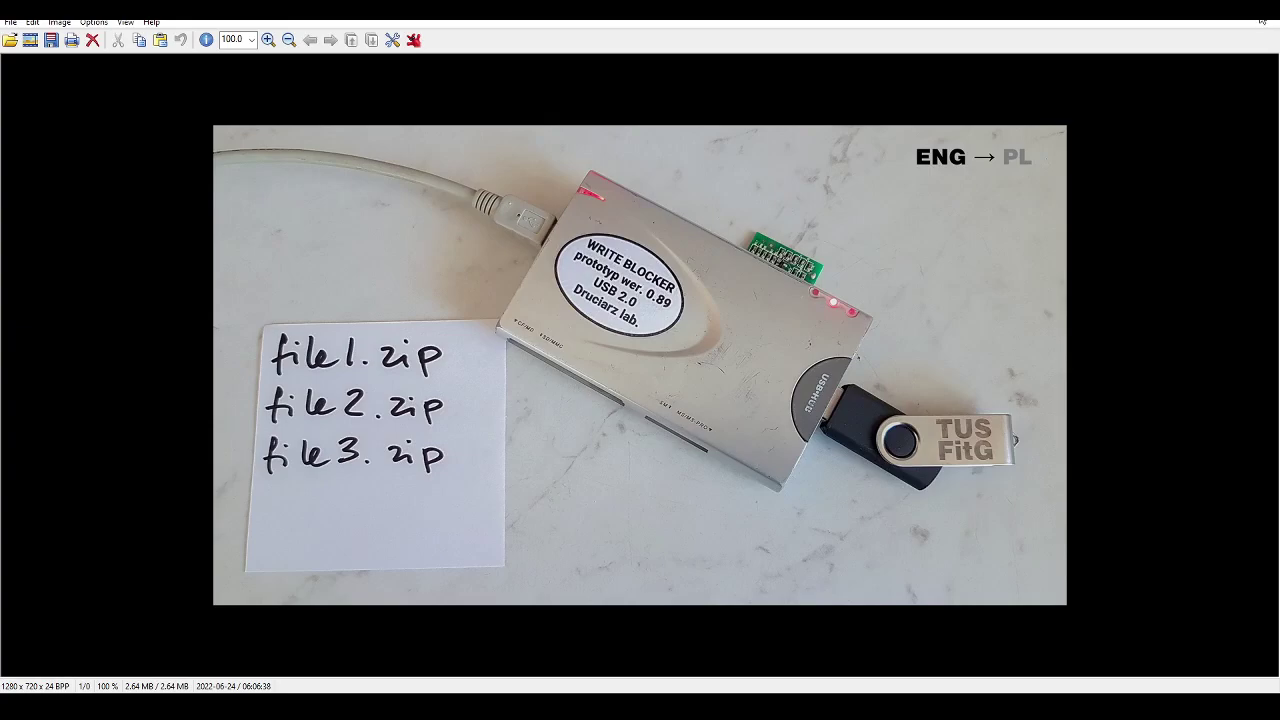
click(1275, 30)
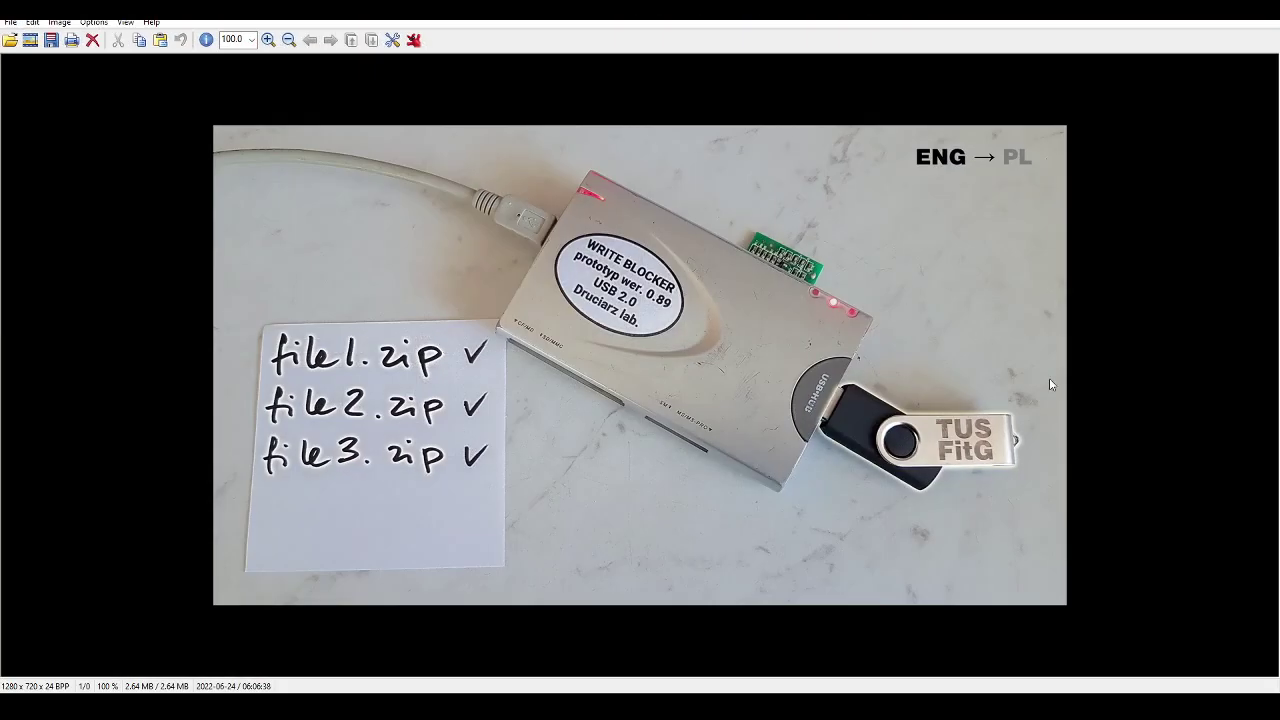
click(1265, 26)
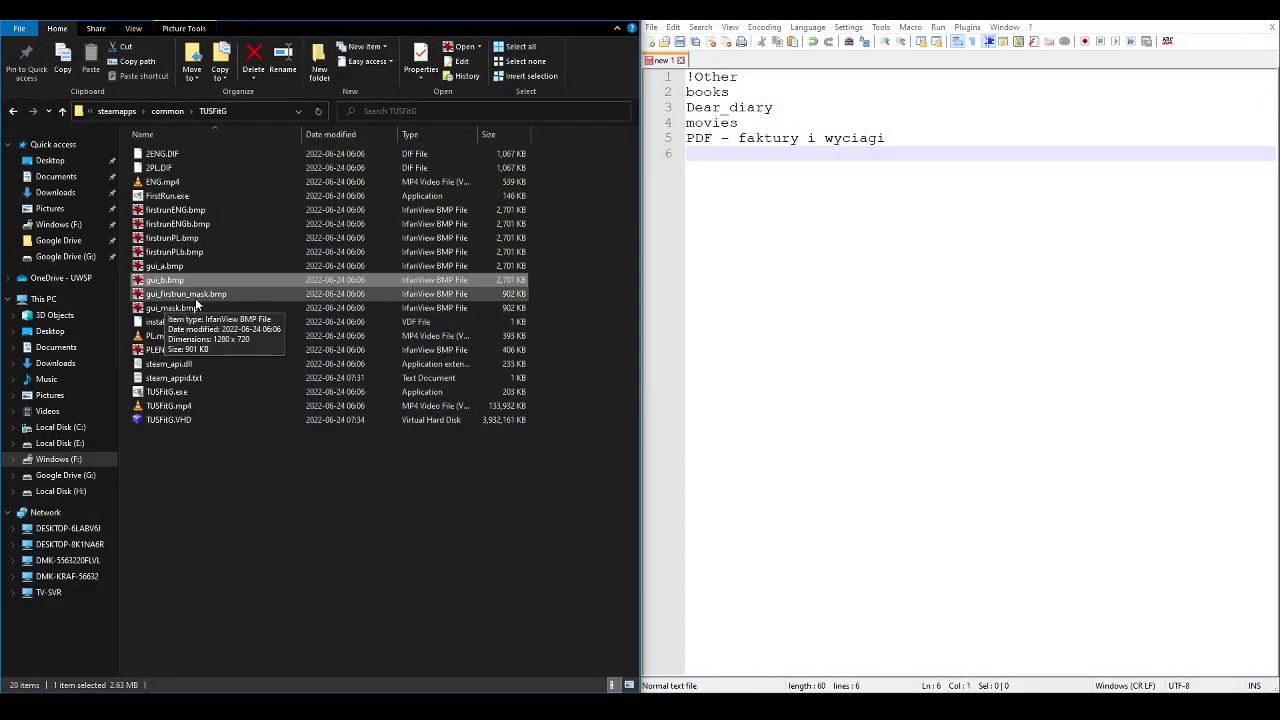
double_click(196, 295)
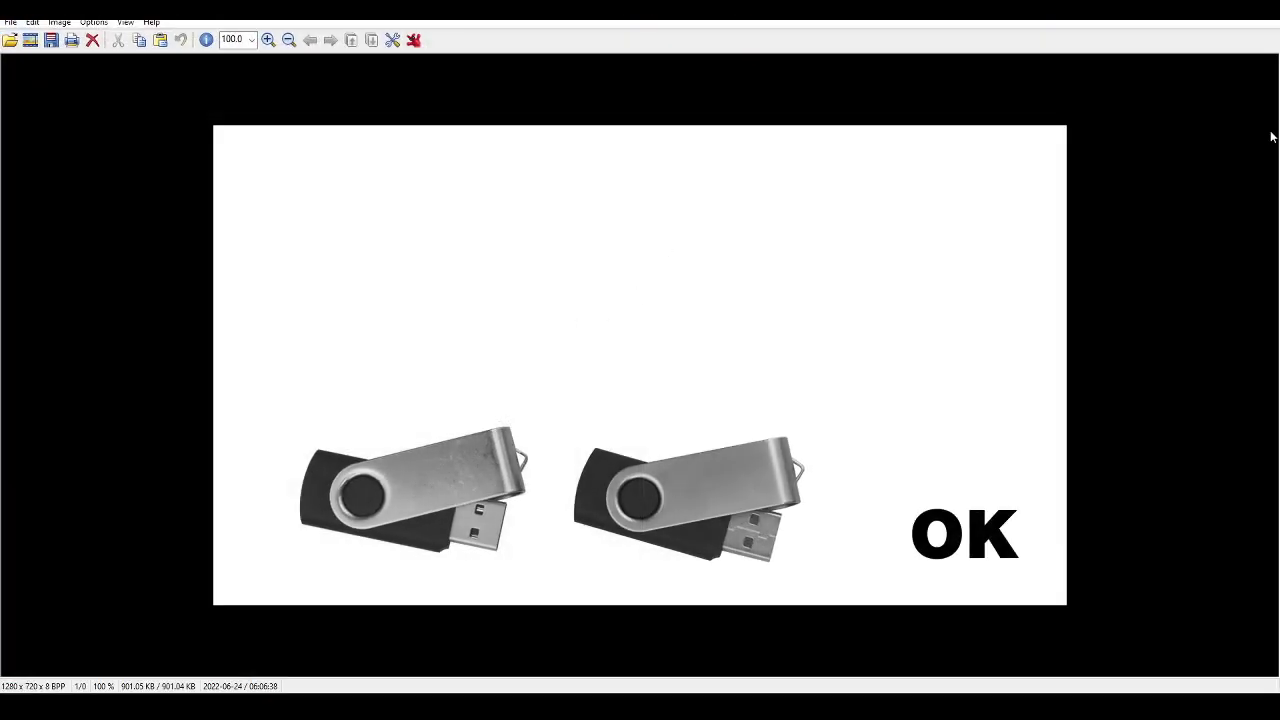
key(Escape)
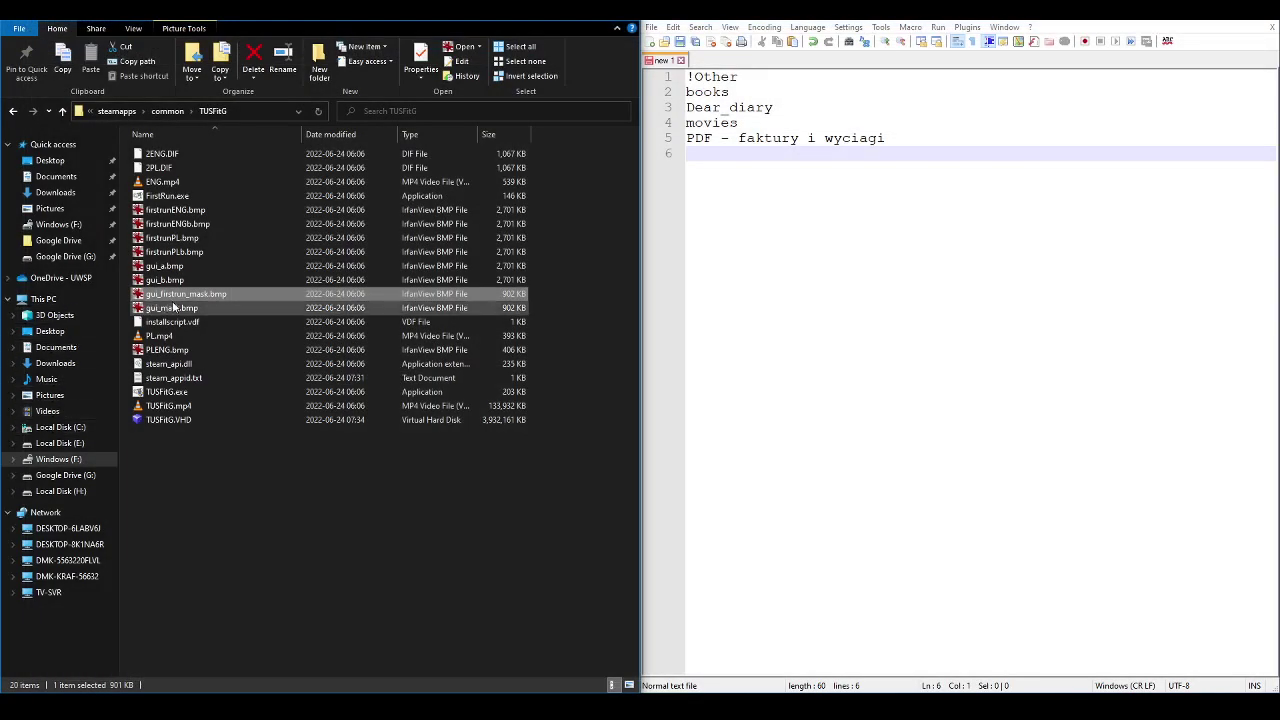
double_click(170, 308)
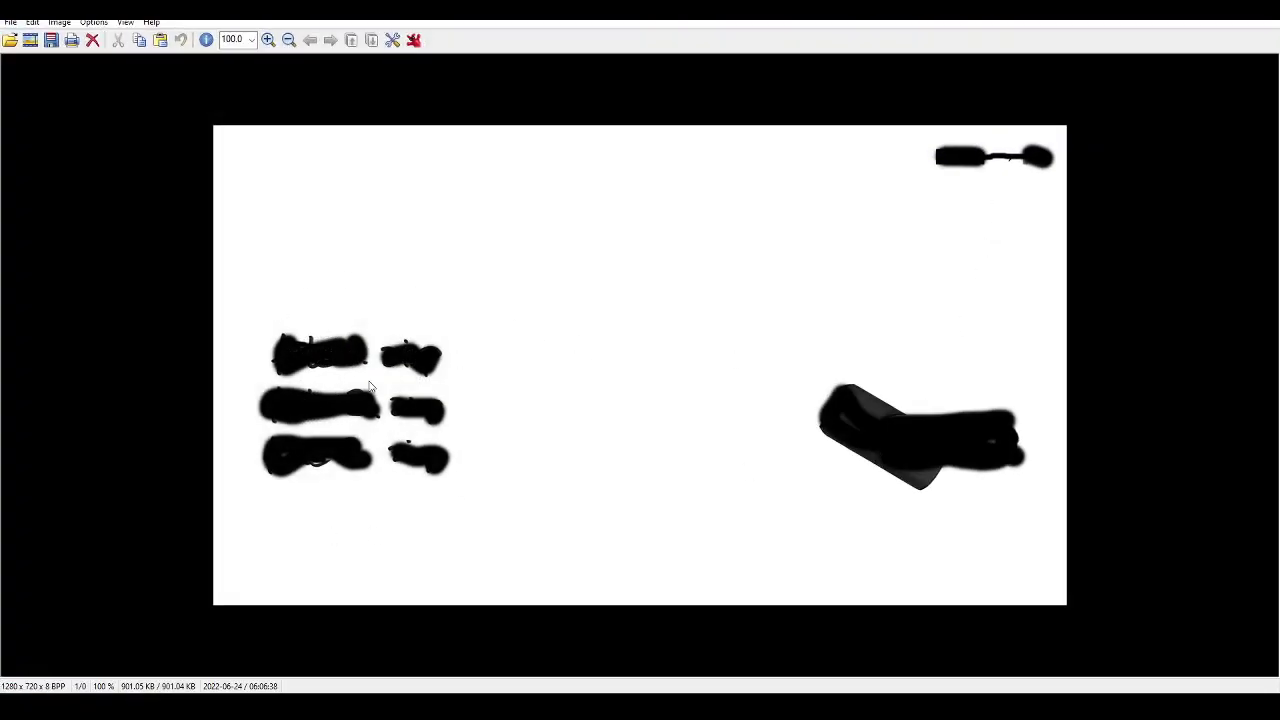
key(Escape)
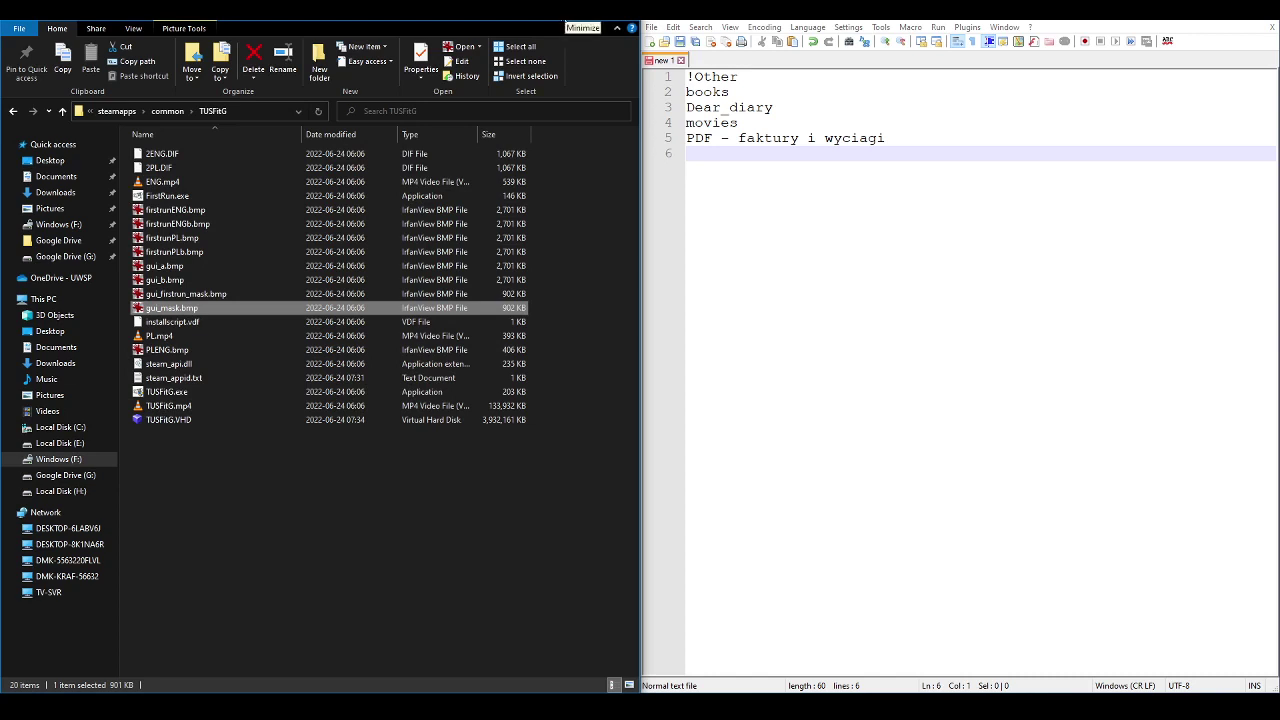
click(565, 15)
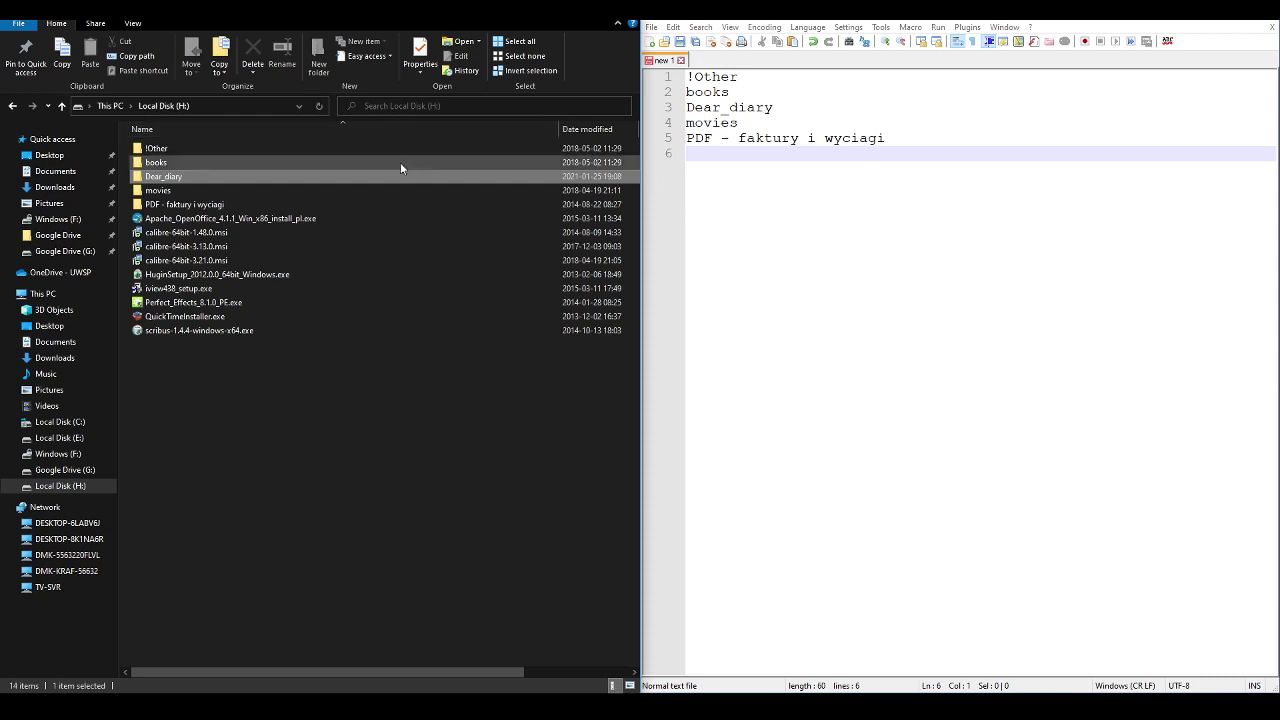
Open the movies folder and launch Autopsy 4.14.0 from Windows search
double_click(166, 190)
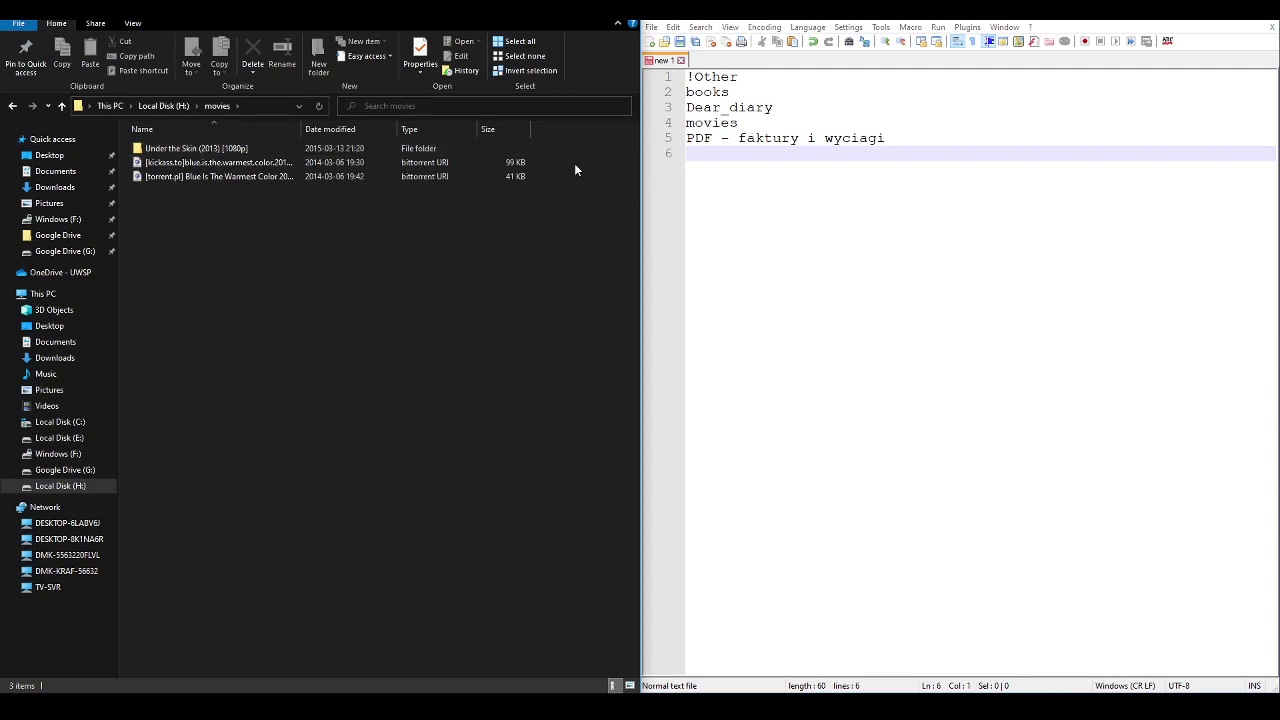
key(super)
text(aut)
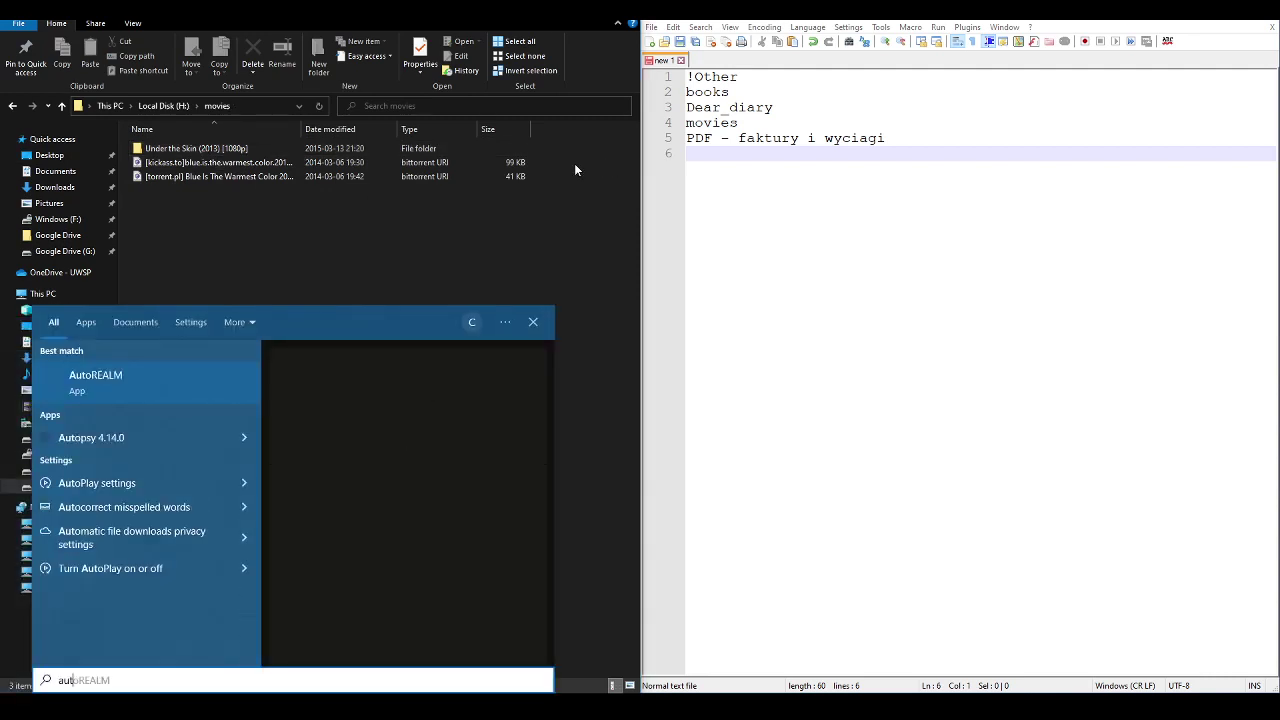
text(po)
key(BackSpace)
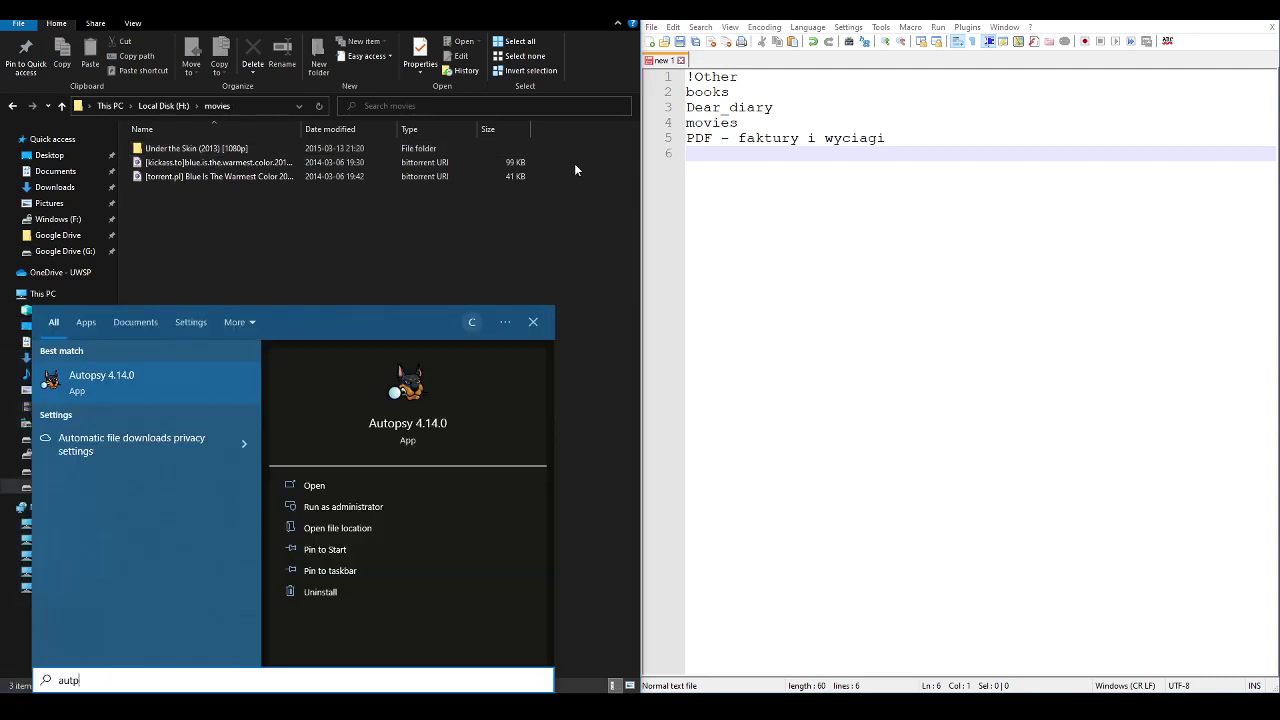
click(122, 382)
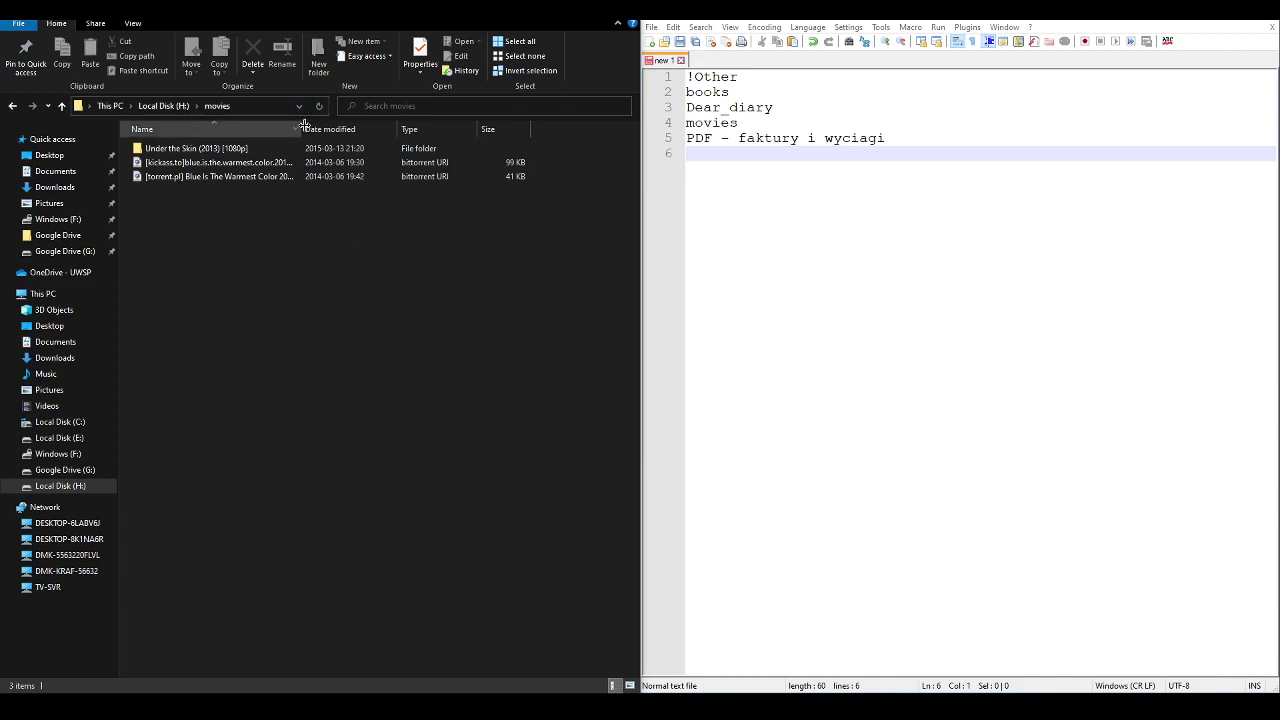
Widen the Name column, check Under the Skin and PDF - faktury i wyciagi, returning to H:
mouse_move(302, 128)
mouse_down()
mouse_move(463, 127)
mouse_move(310, 128)
mouse_up()
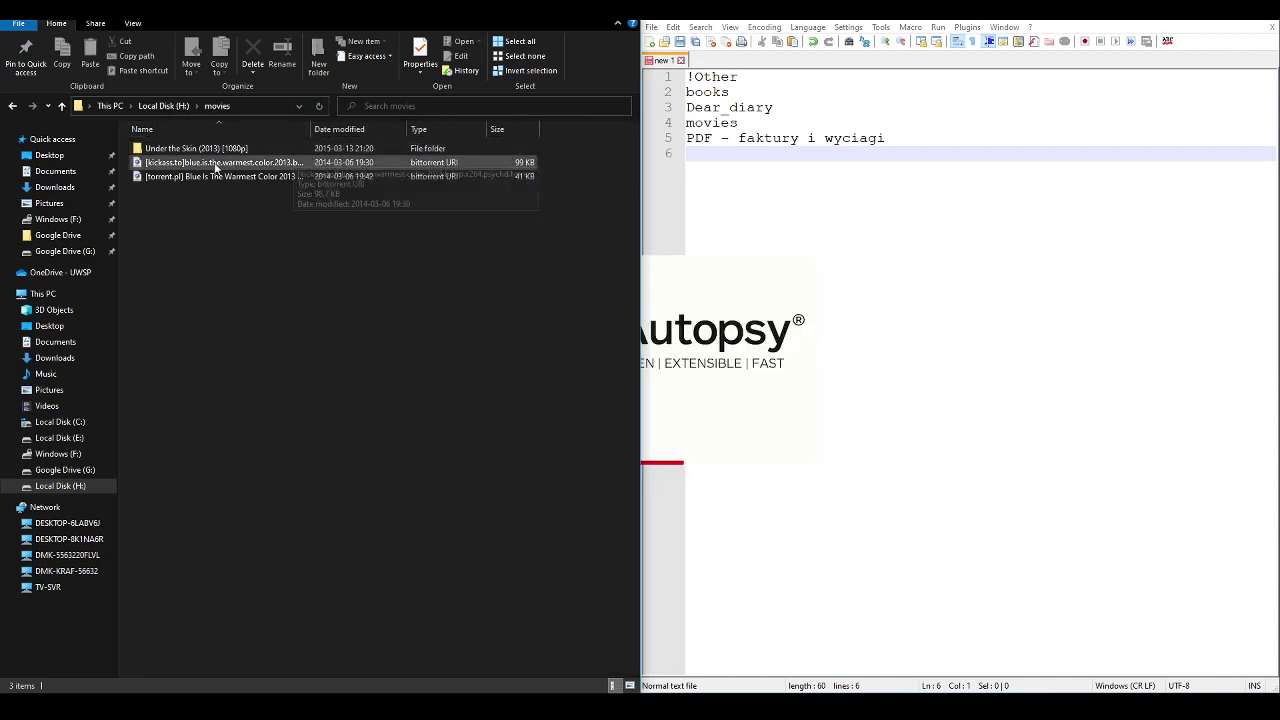
double_click(181, 148)
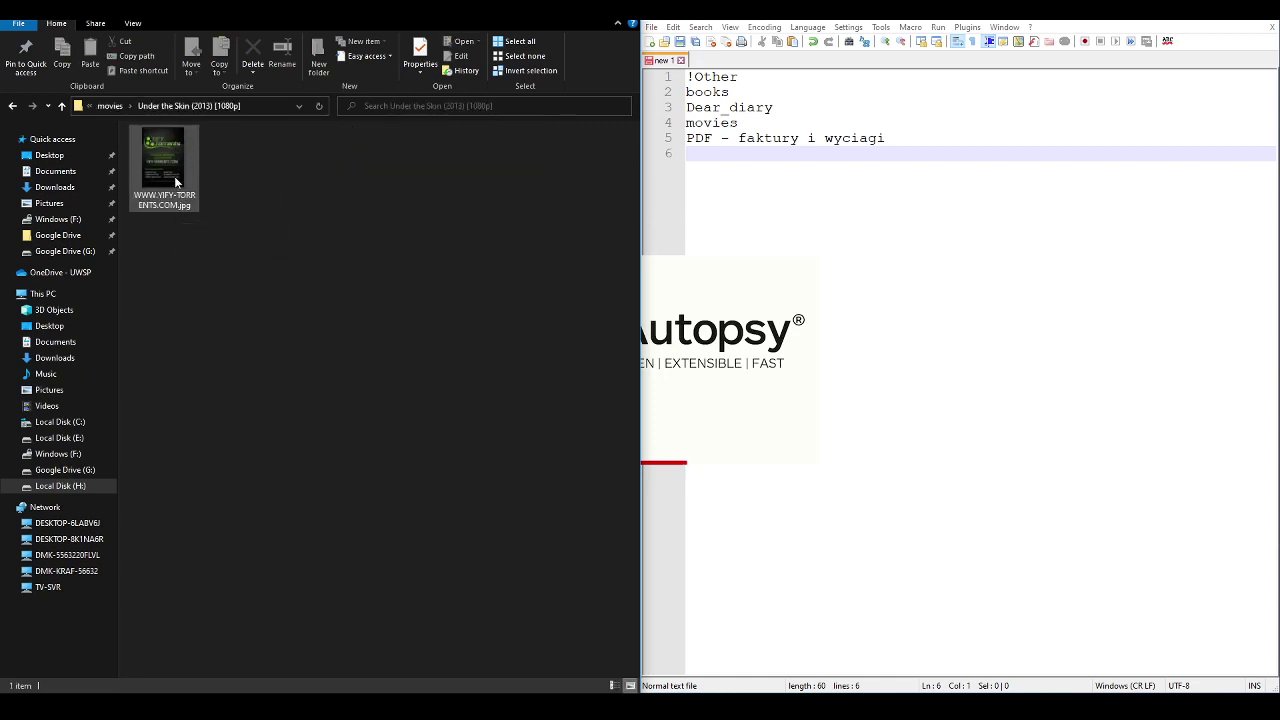
click(110, 105)
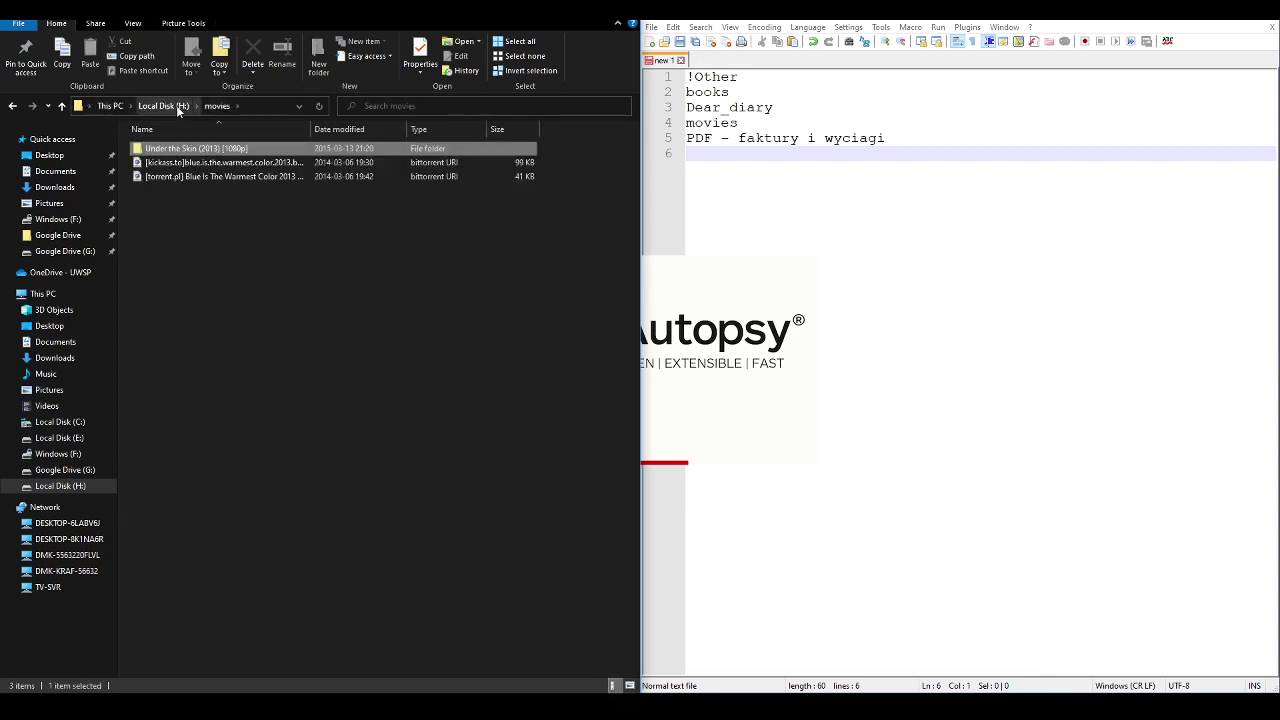
click(172, 105)
double_click(168, 203)
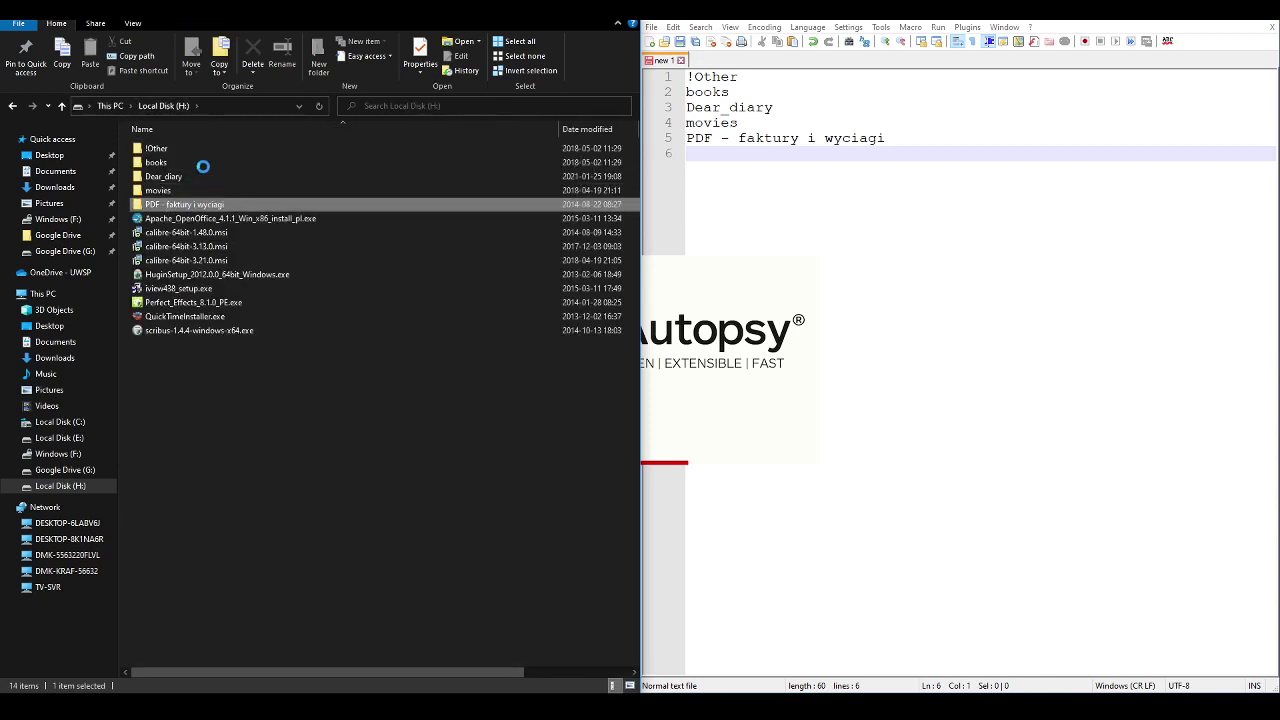
click(122, 106)
Open Dear_diary's PIC folder, glance at Autopsy's welcome window, and return to Dear_diary
double_click(163, 177)
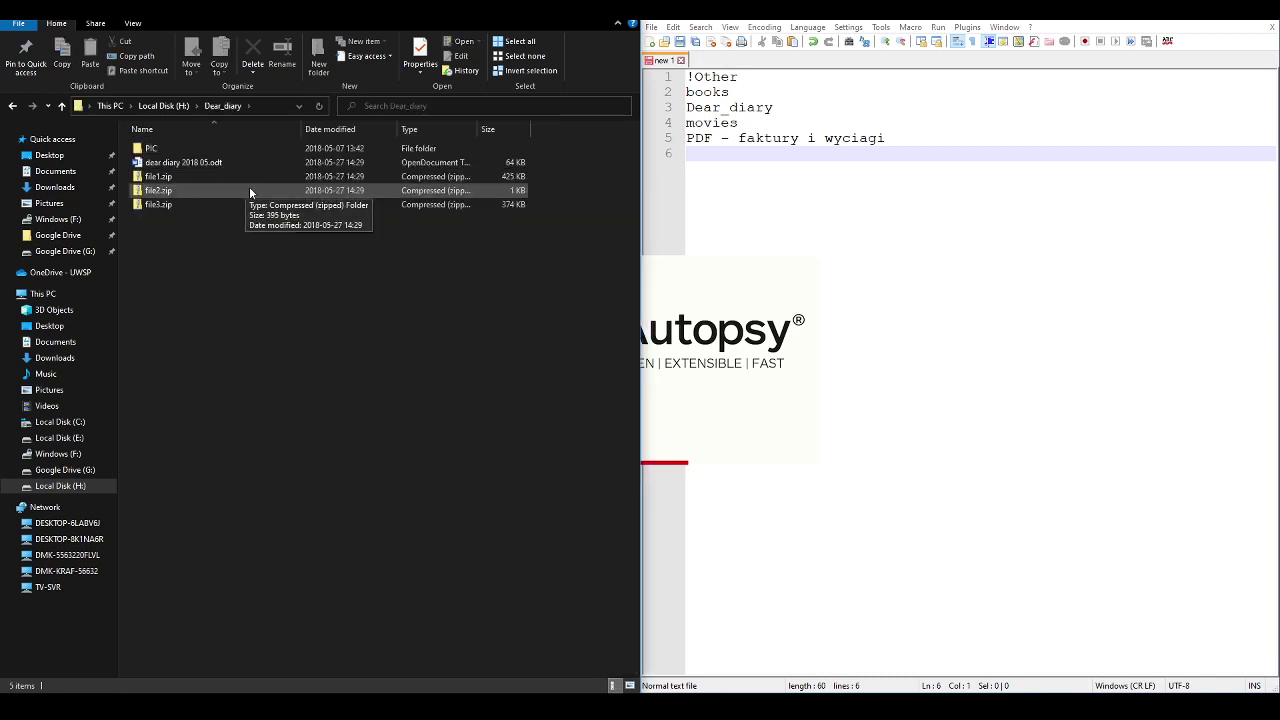
click(156, 148)
double_click(156, 148)
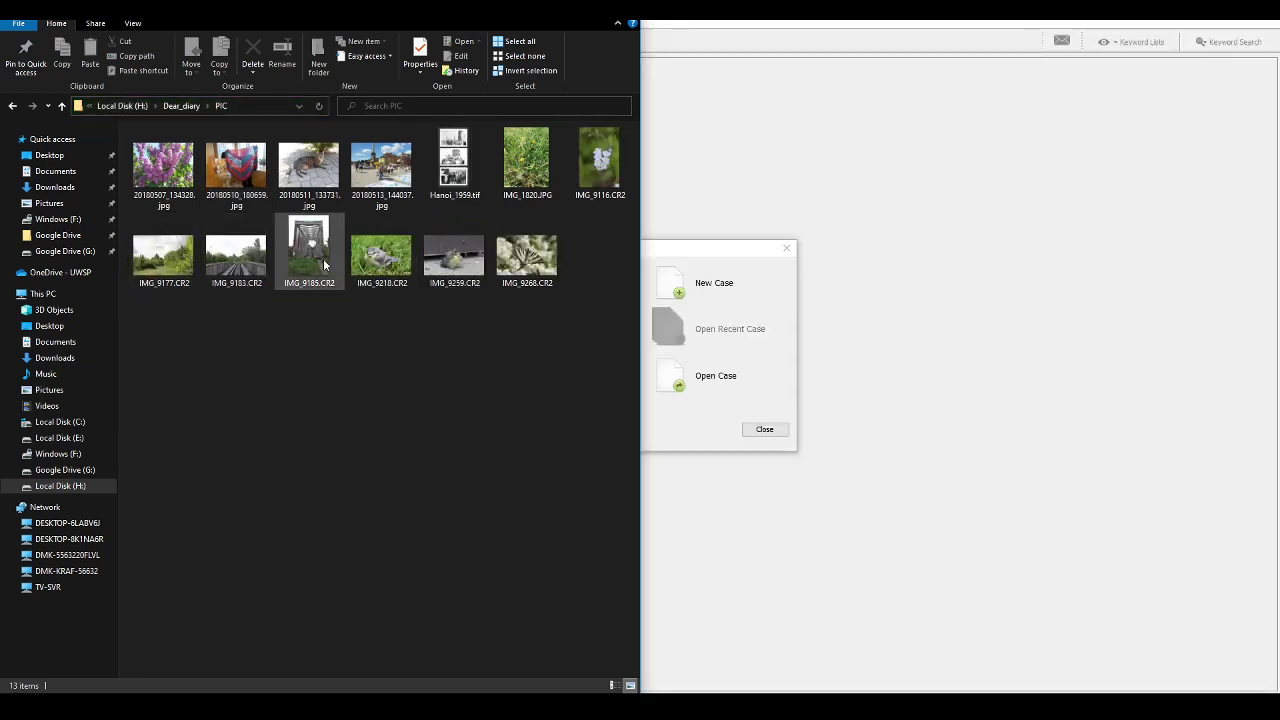
click(716, 251)
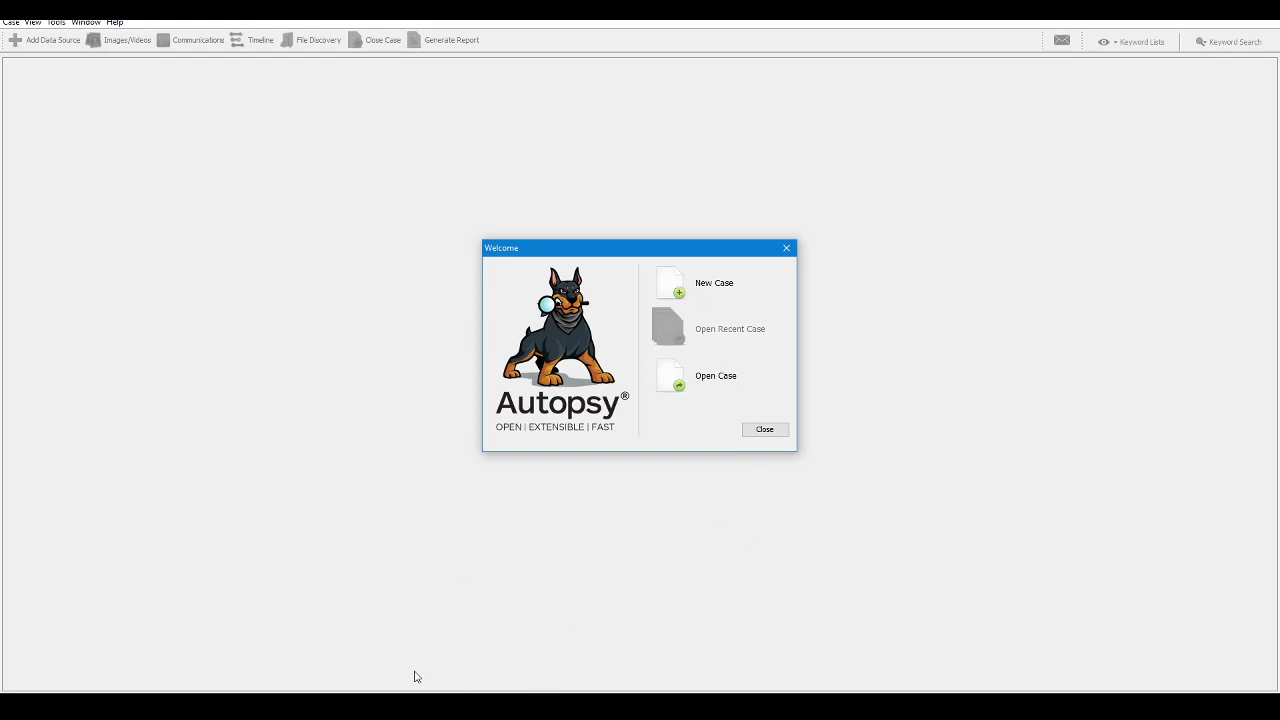
key(alt+Tab)
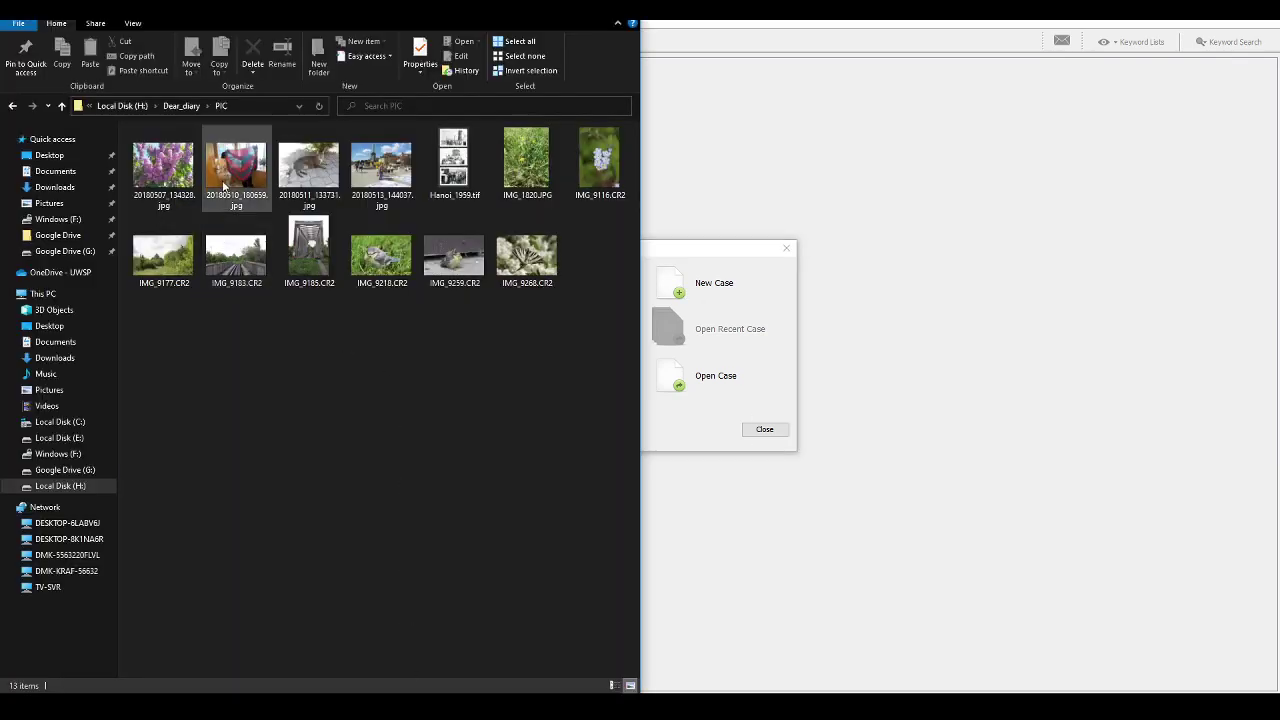
click(183, 106)
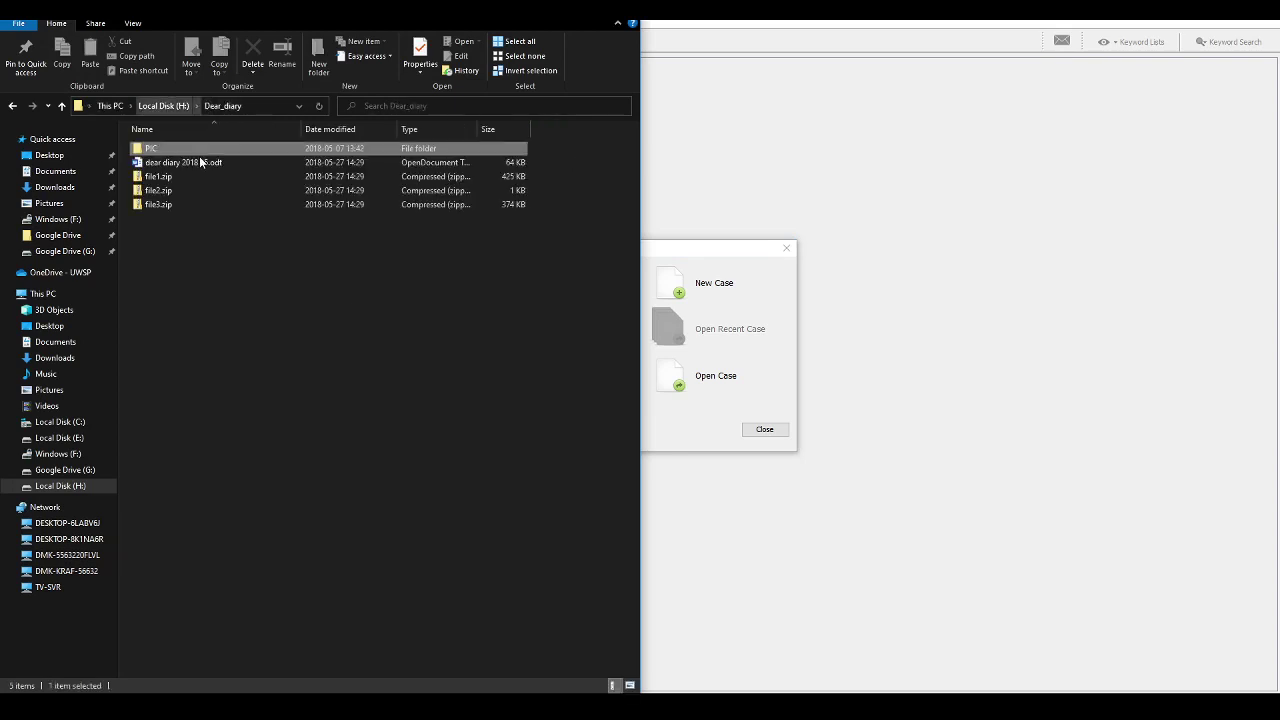
Confirm file12345.txt and file12345.jpg inside file1.zip both require a password
click(168, 179)
double_click(168, 179)
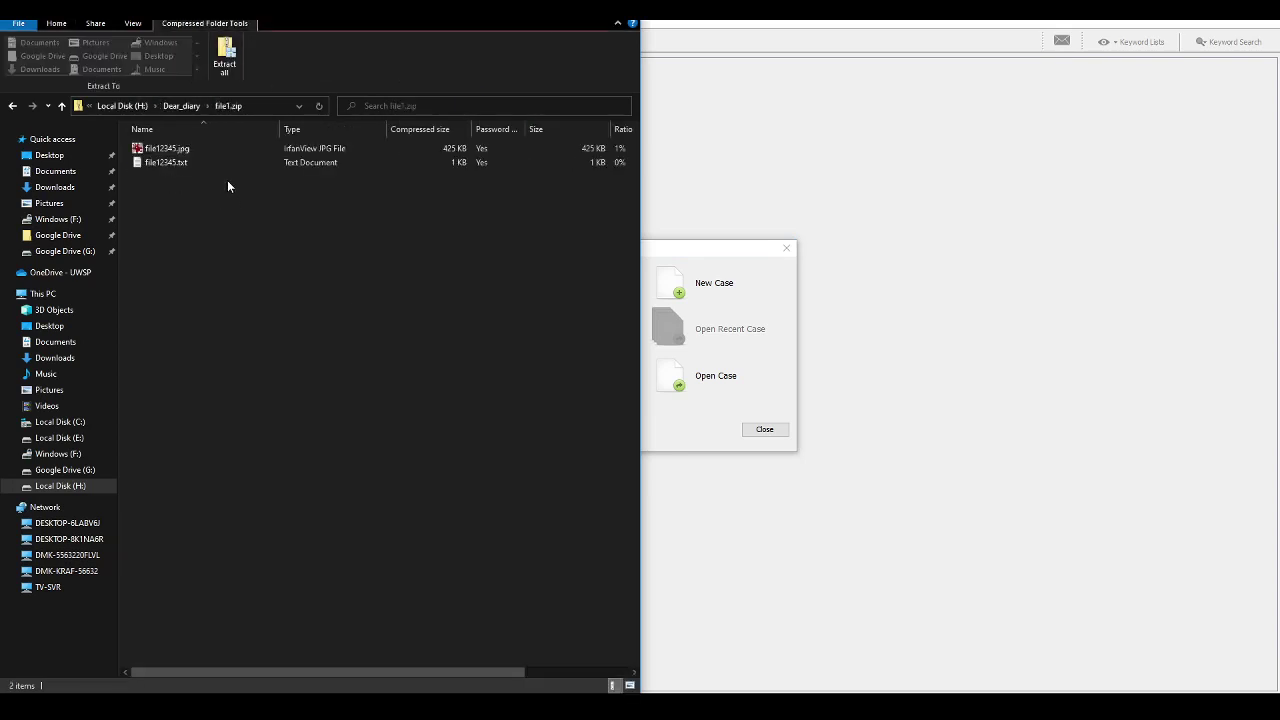
double_click(169, 163)
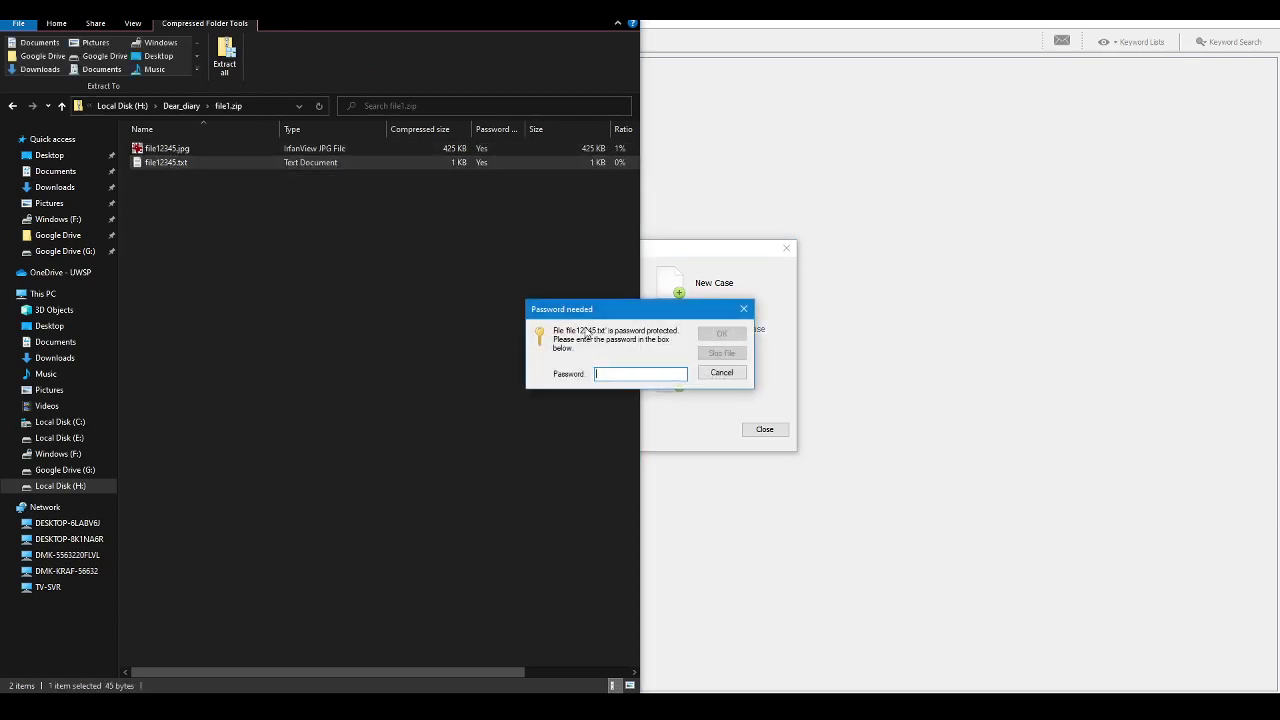
click(721, 372)
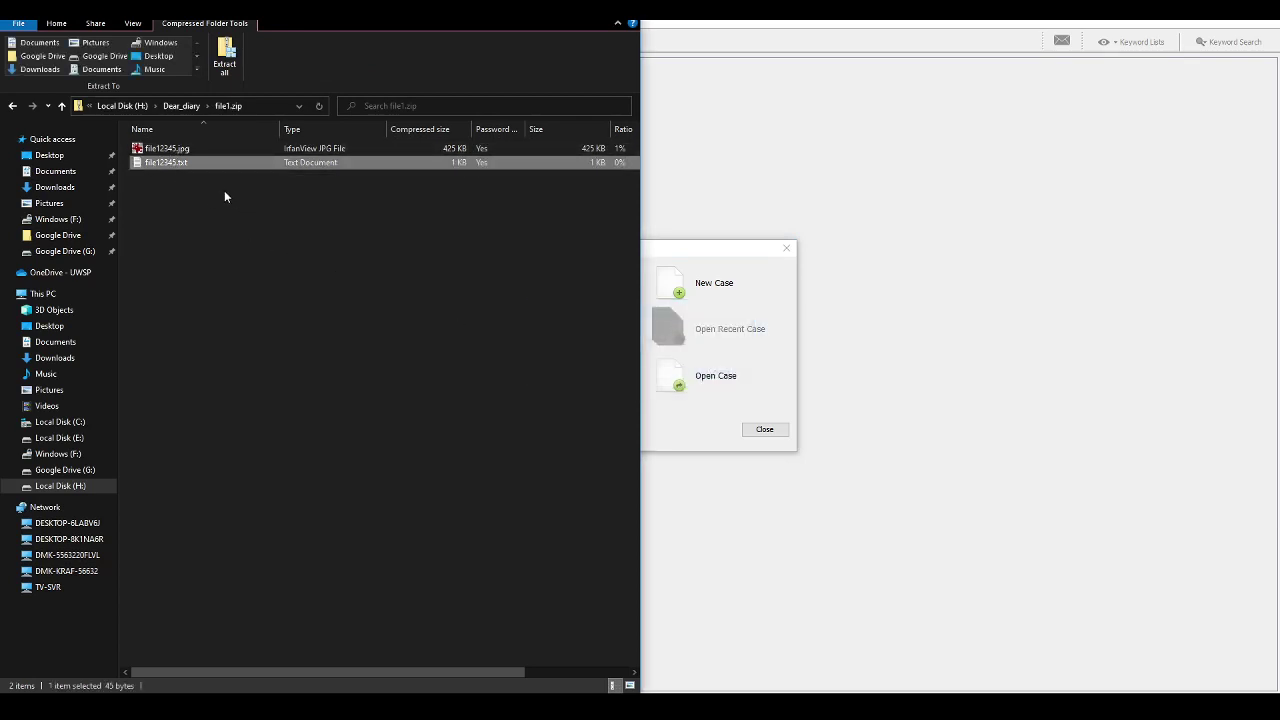
double_click(178, 148)
click(721, 372)
click(181, 105)
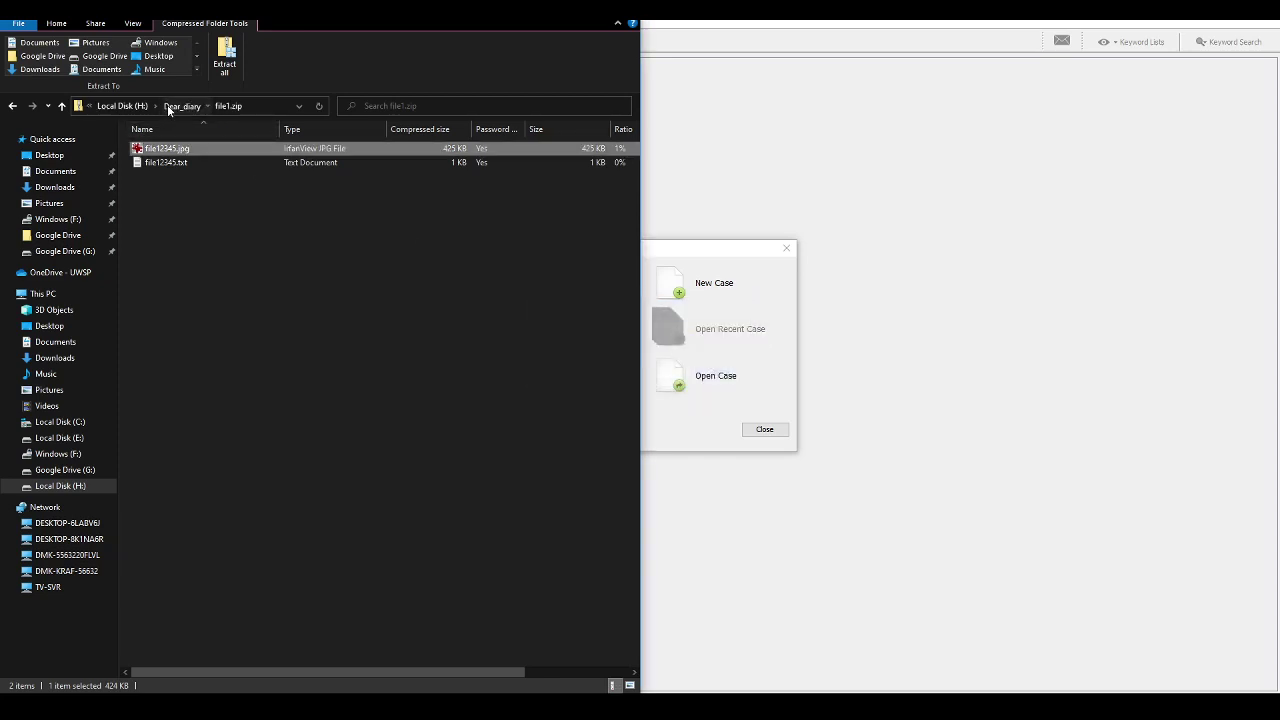
Confirm file2.txt in file2.zip and file3.jpg in file3.zip also require passwords
click(160, 191)
double_click(163, 192)
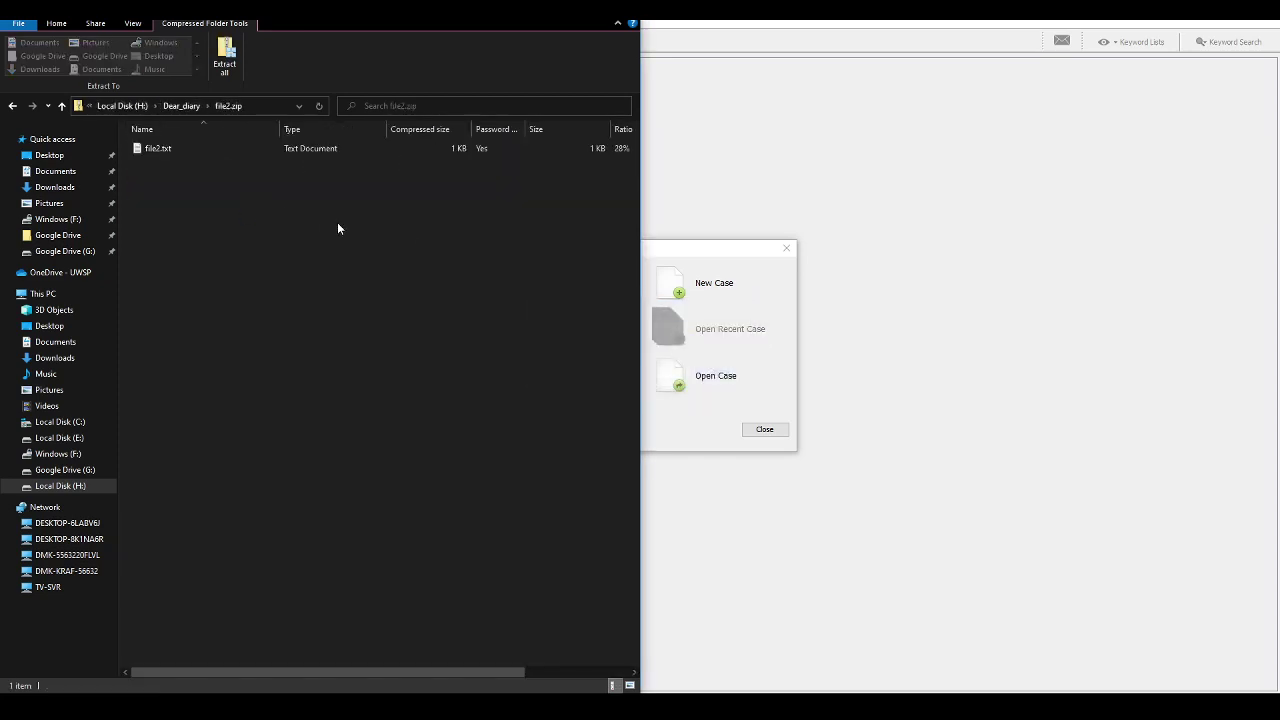
double_click(152, 146)
click(721, 372)
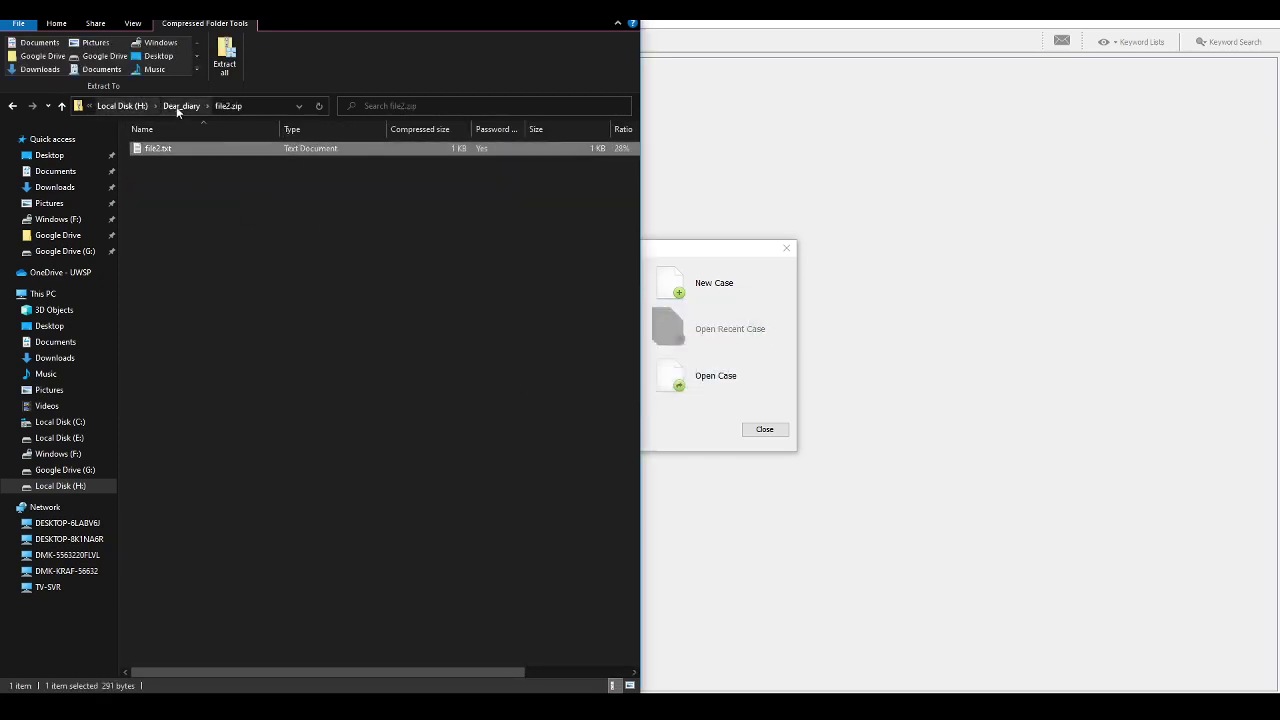
click(181, 105)
double_click(152, 204)
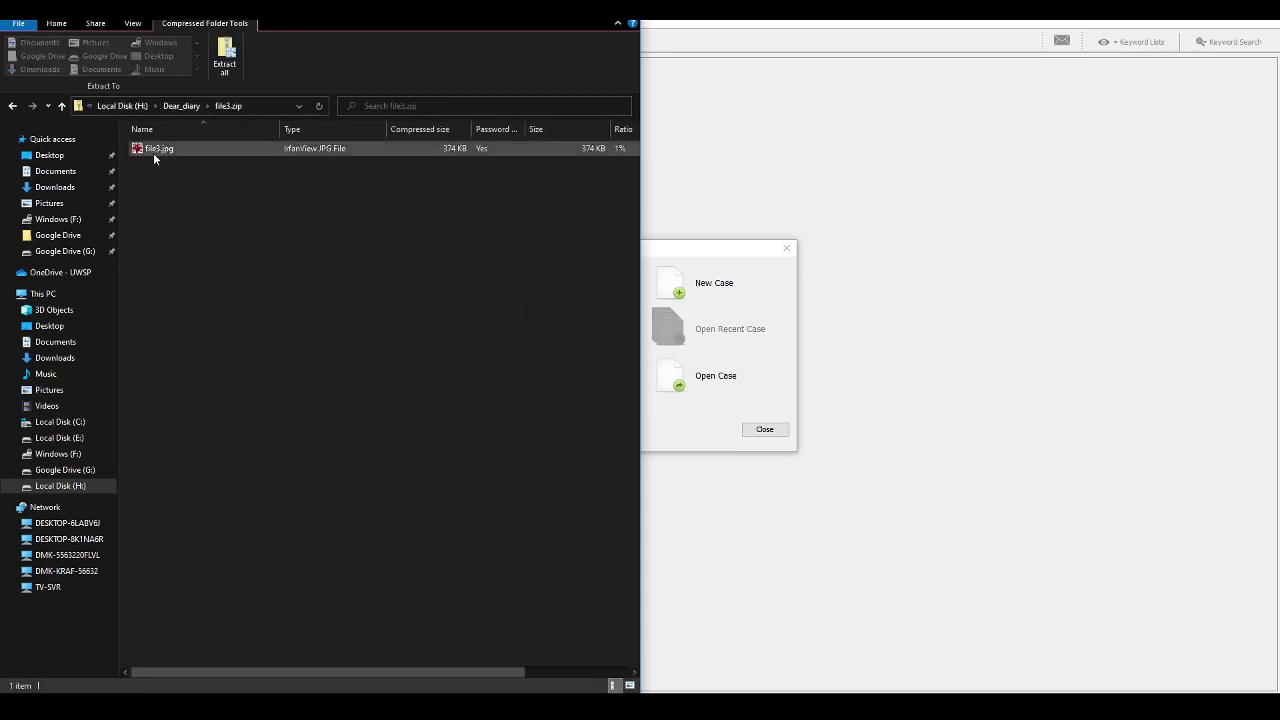
click(156, 150)
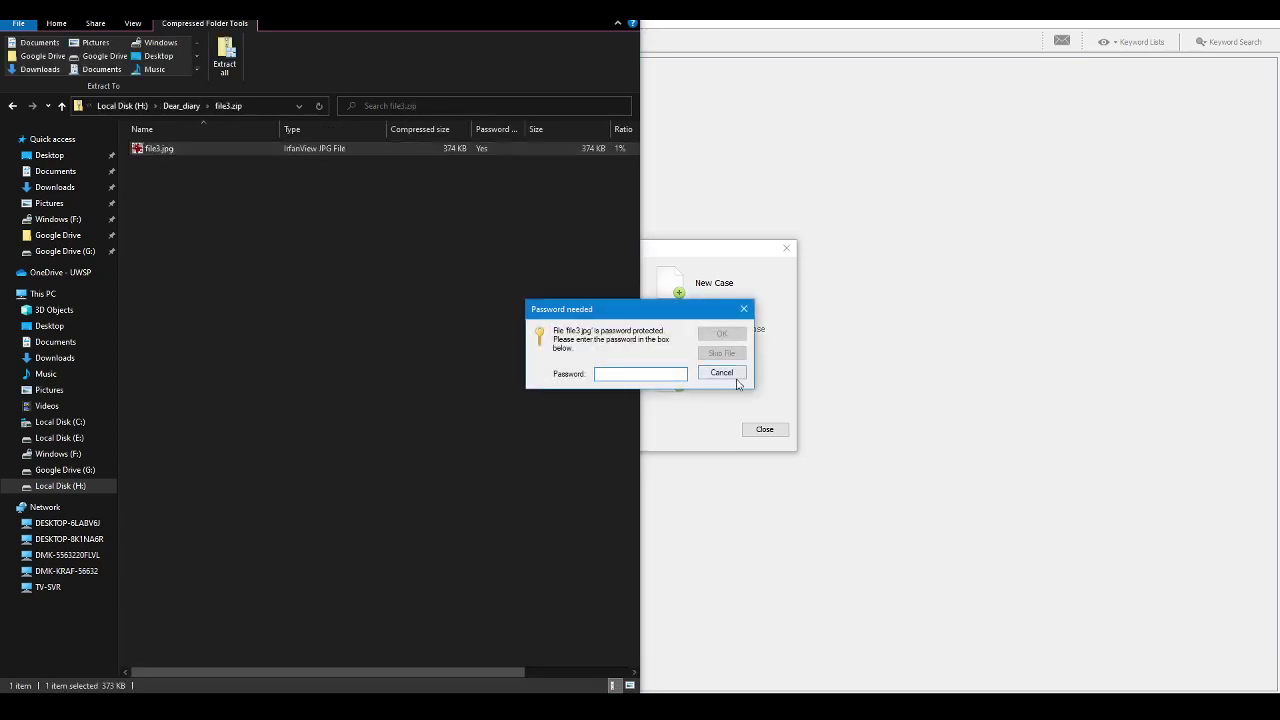
click(737, 372)
click(180, 106)
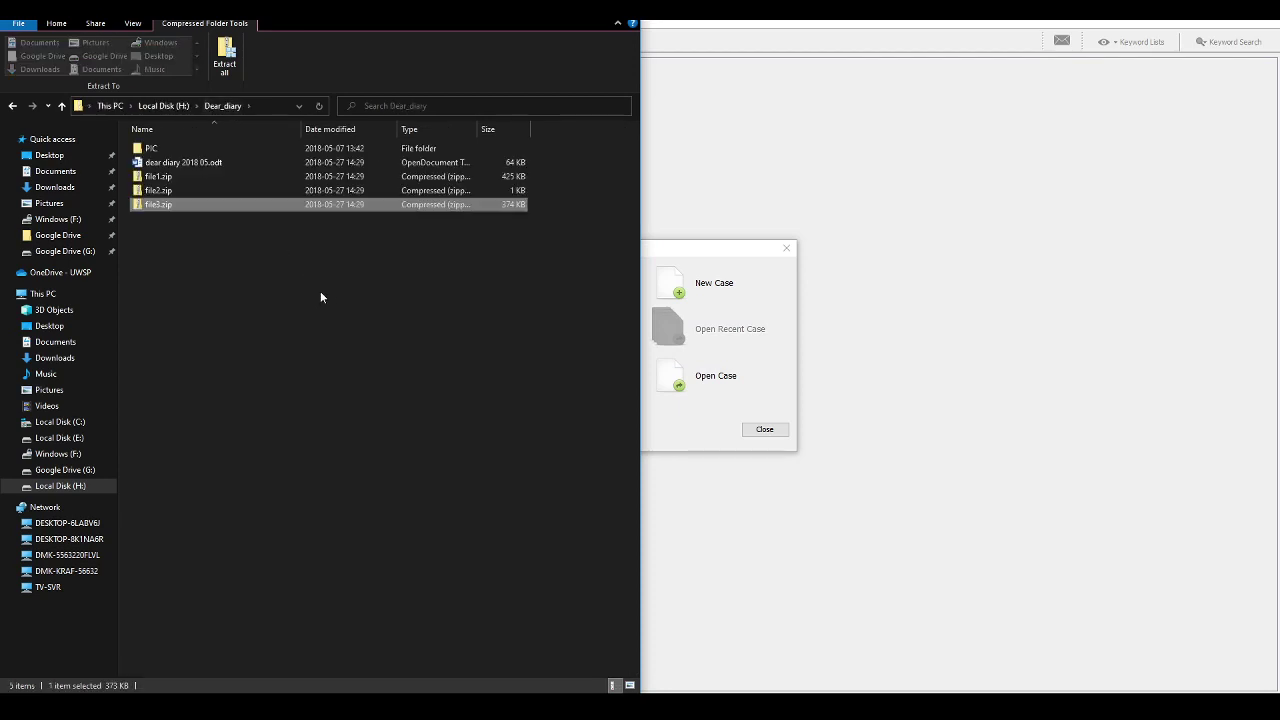
Check the dear diary 2018 05.odt context menu, then launch FileAlyzer by searching 'filea'
click(683, 292)
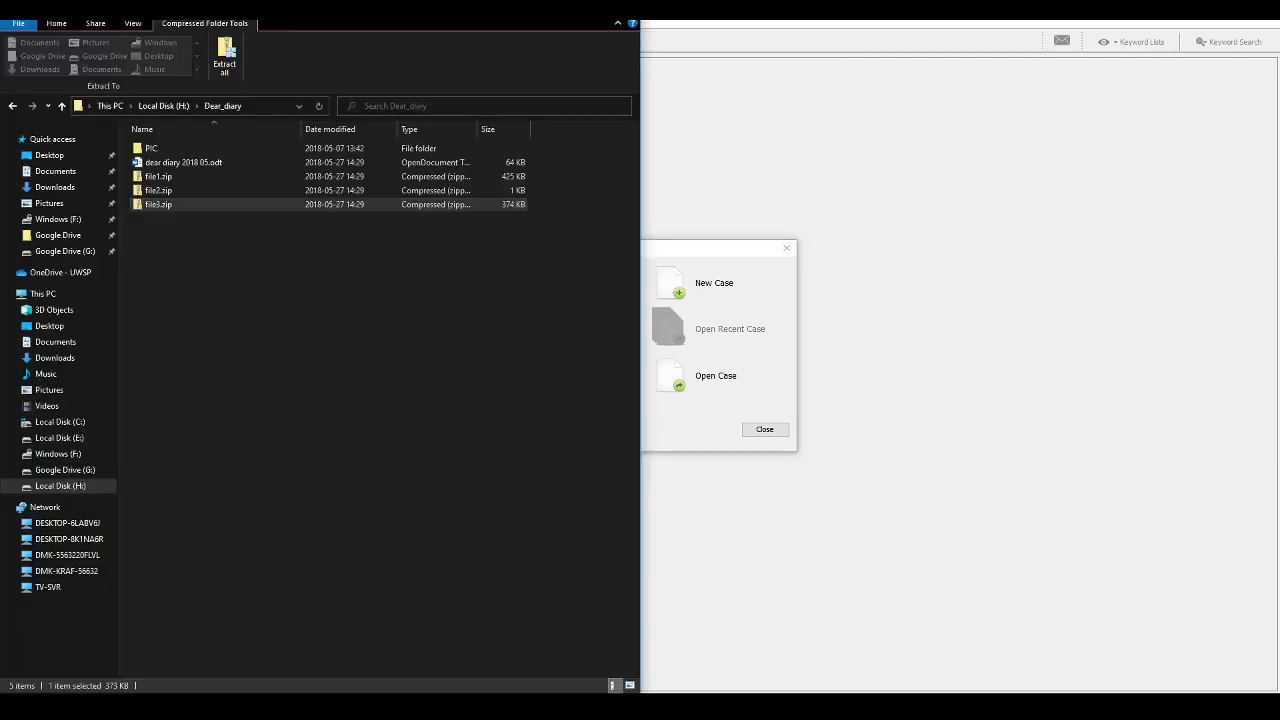
key(alt+Tab)
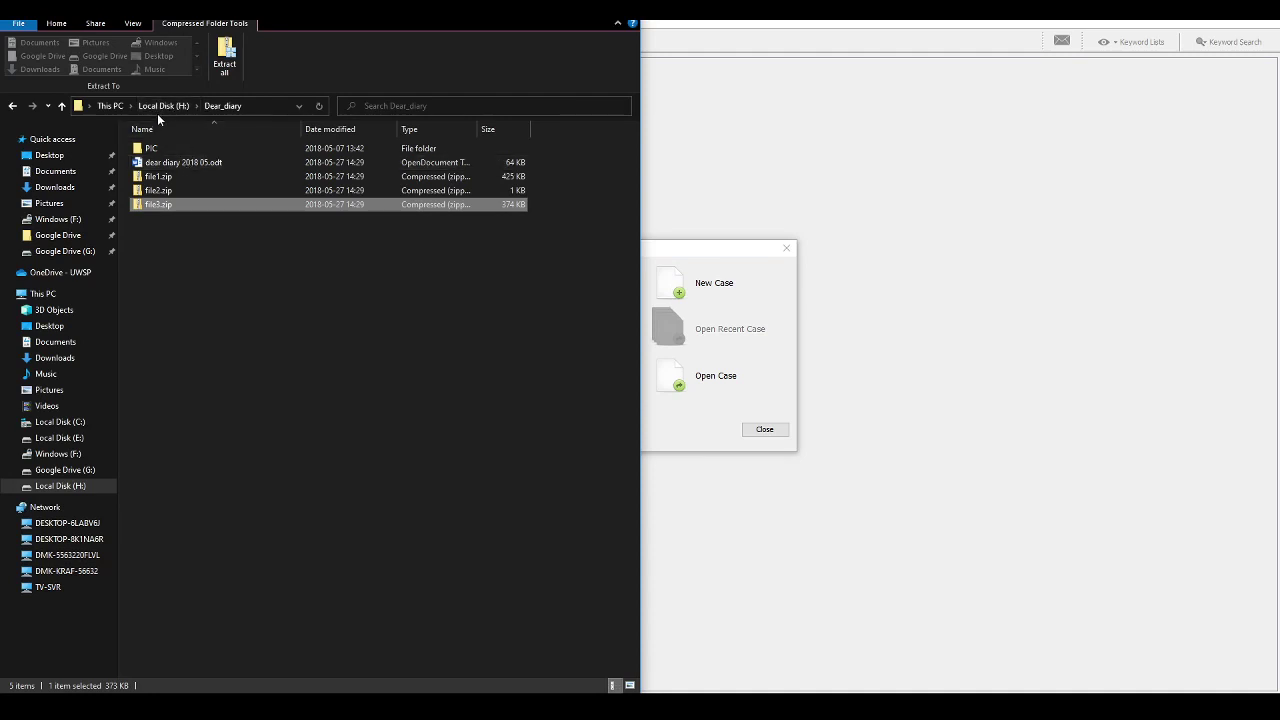
click(187, 164)
right_click(187, 164)
click(255, 340)
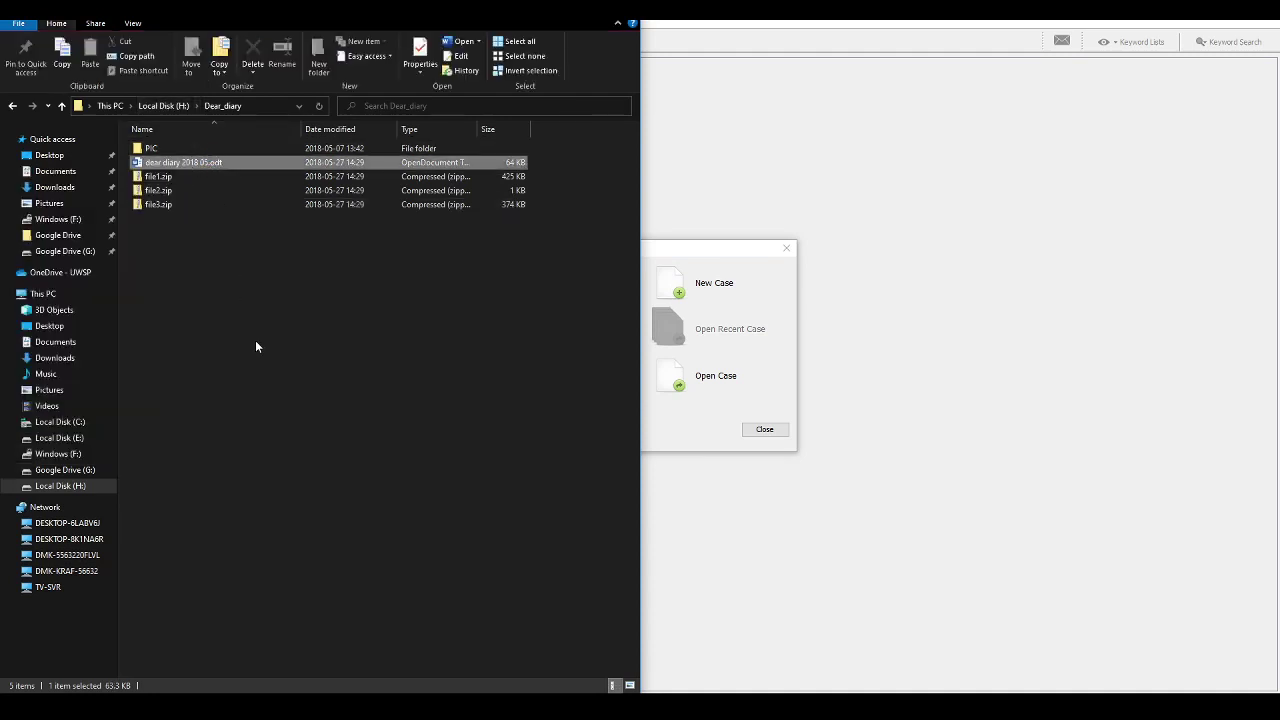
key(super)
text(filea)
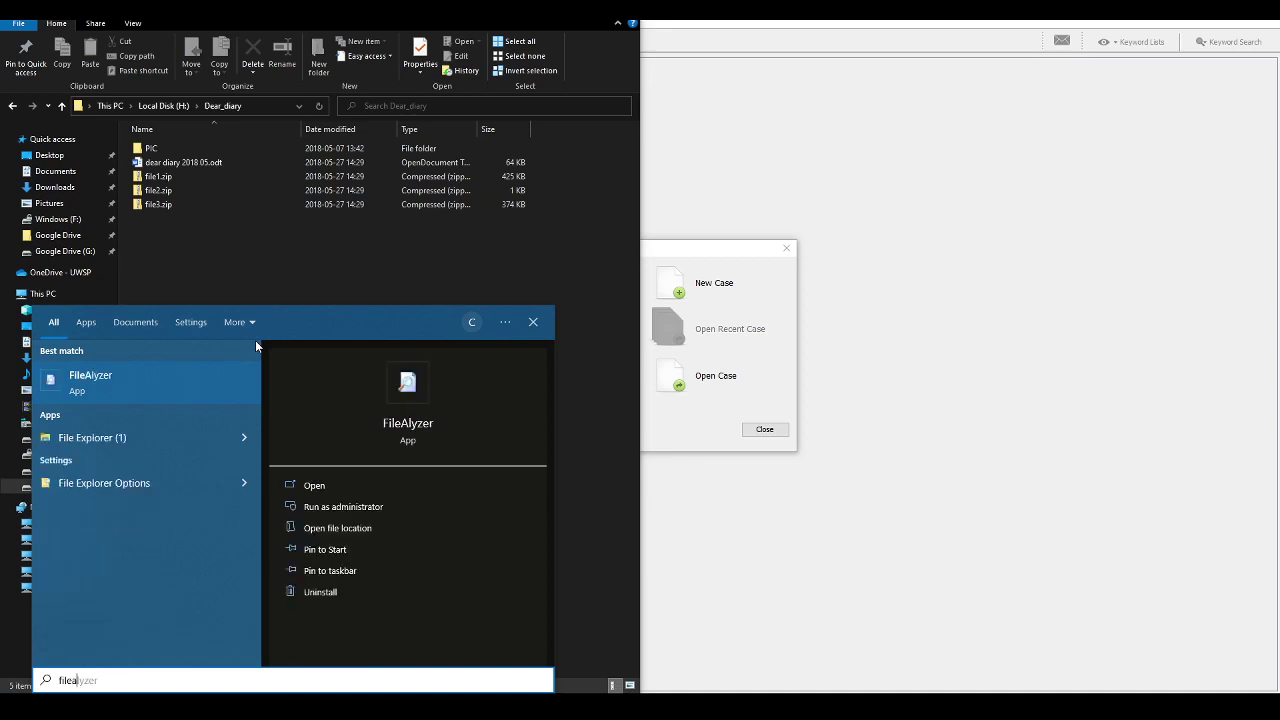
key(Return)
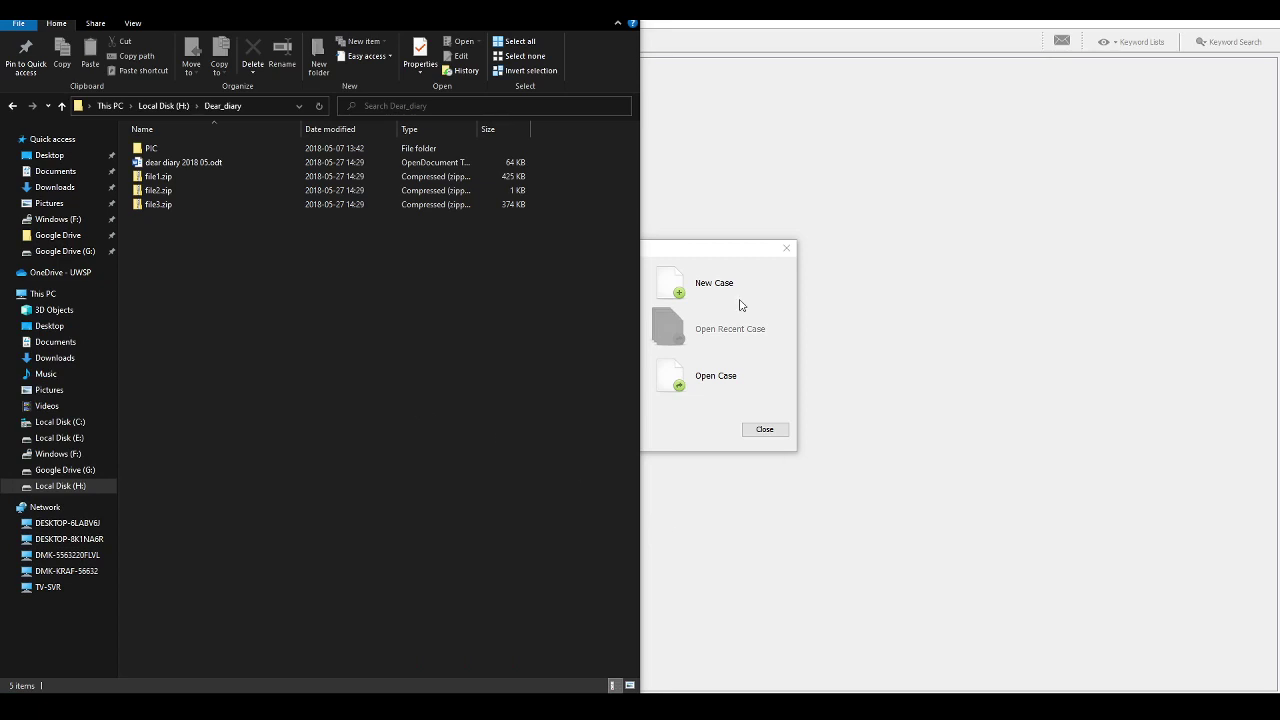
click(676, 378)
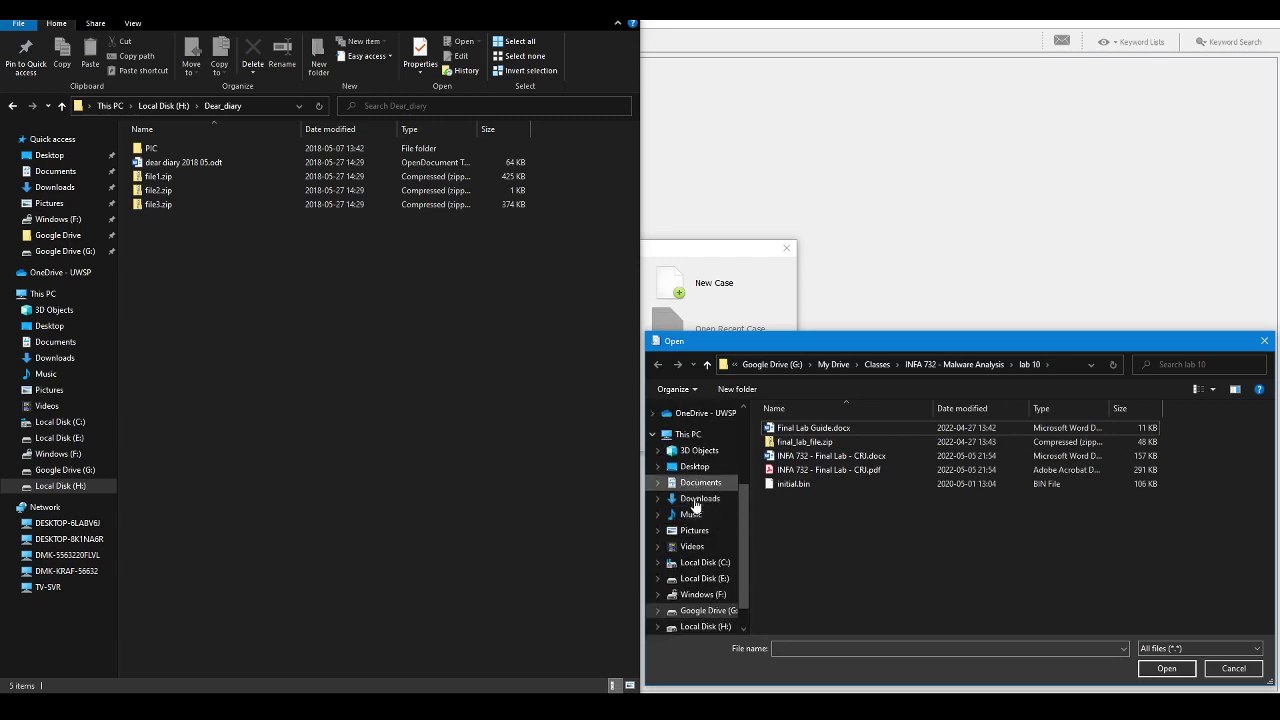
Load H:\Dear_diary\dear diary 2018 05.odt into FileAlyzer and move its window aside
scroll(700, 560, down, 2)
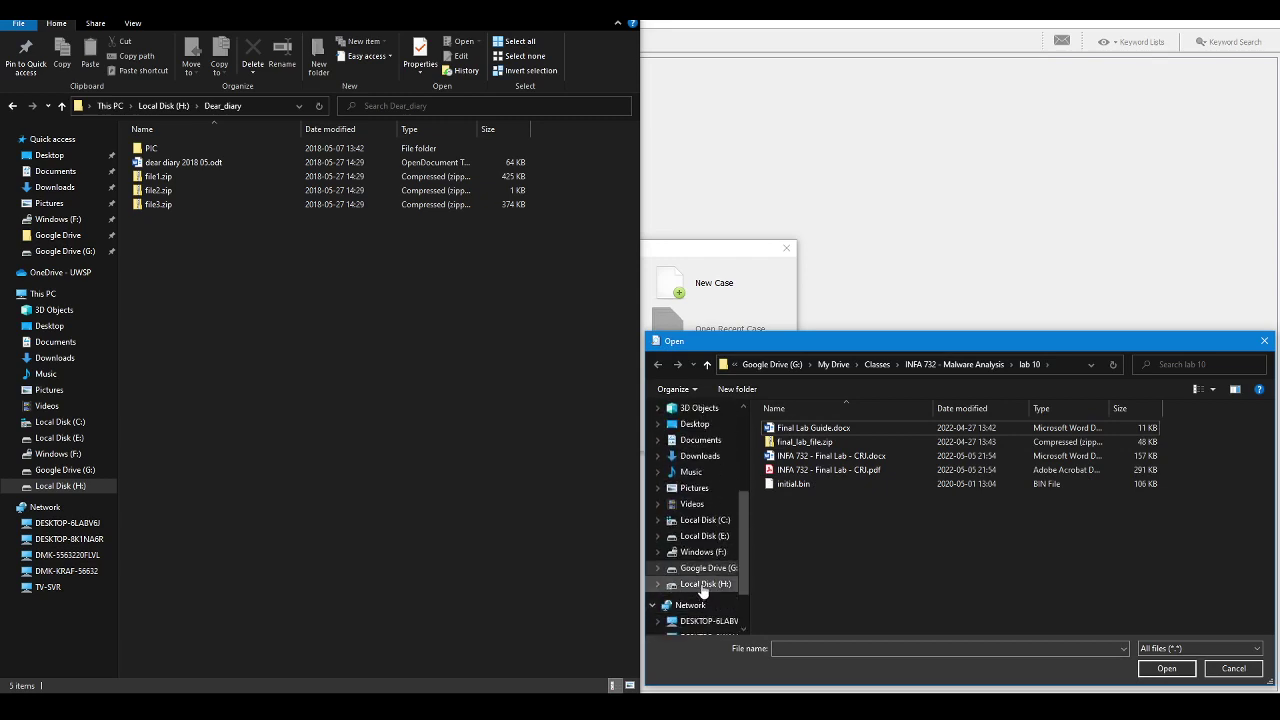
click(705, 584)
double_click(810, 457)
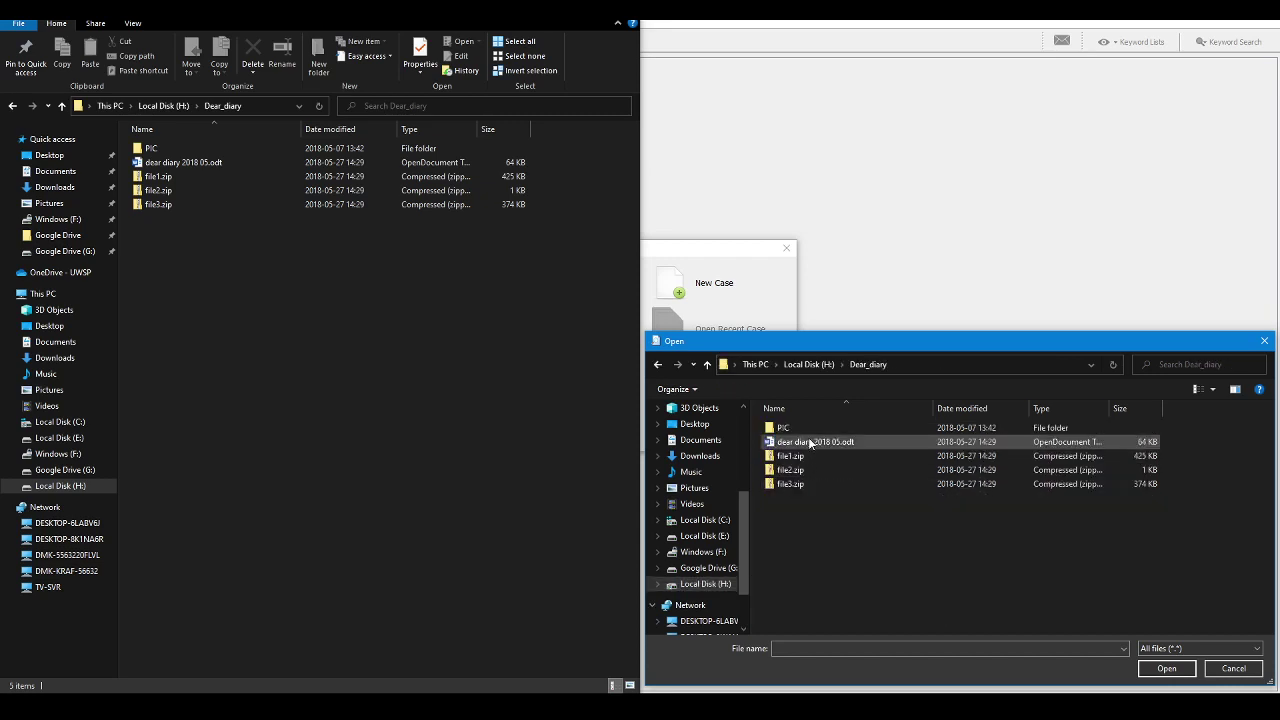
double_click(809, 443)
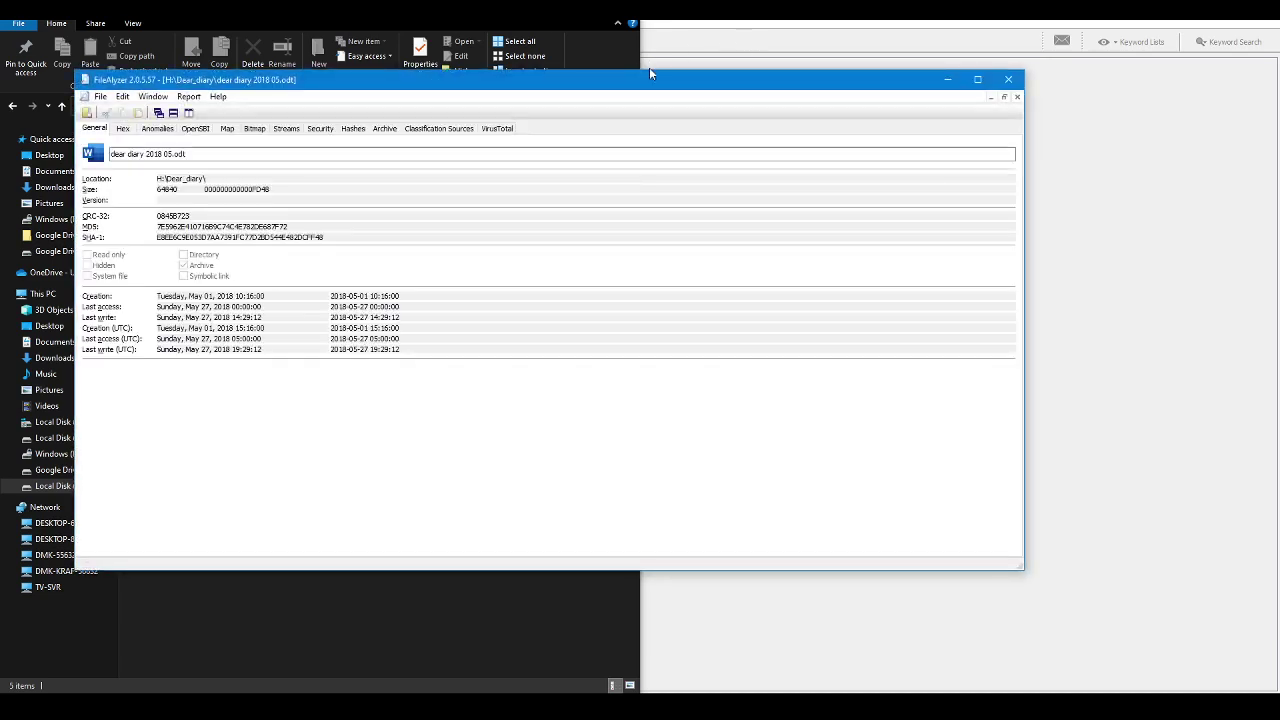
drag(622, 83, 667, 77)
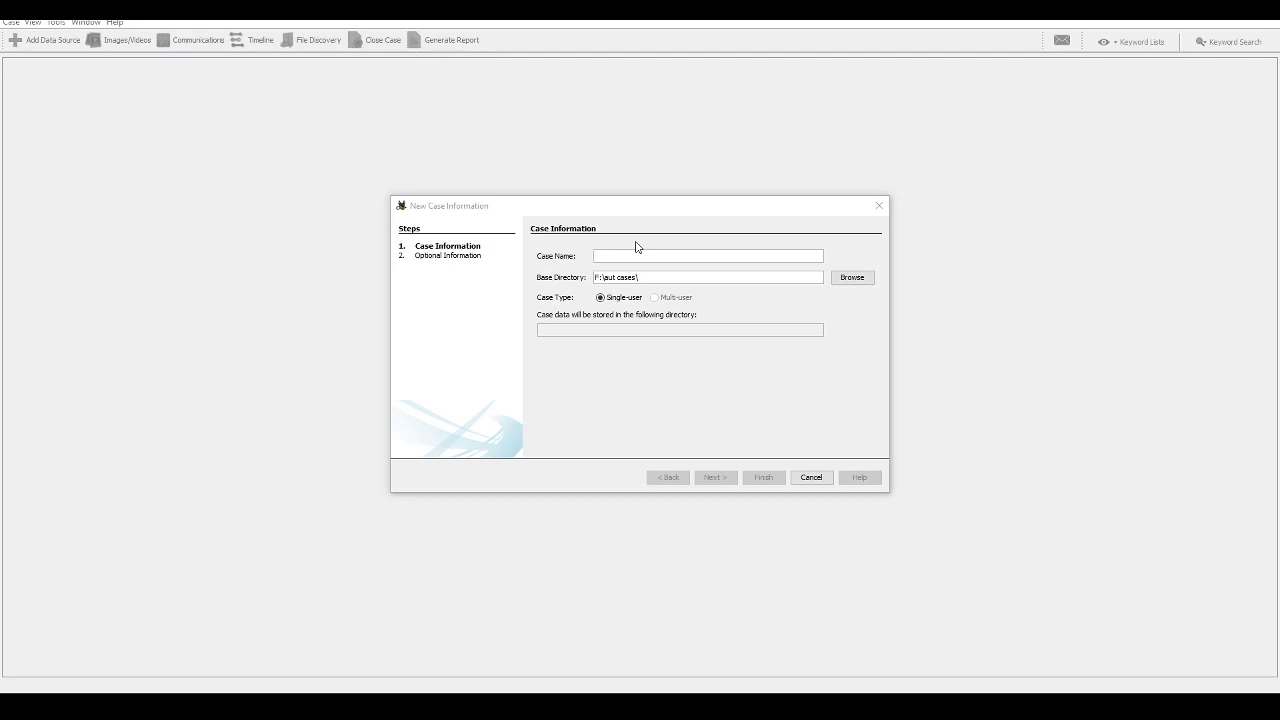
Create the Autopsy case 'TUSFitG' under F:\aut cases, then maximize FileAlyzer
click(666, 257)
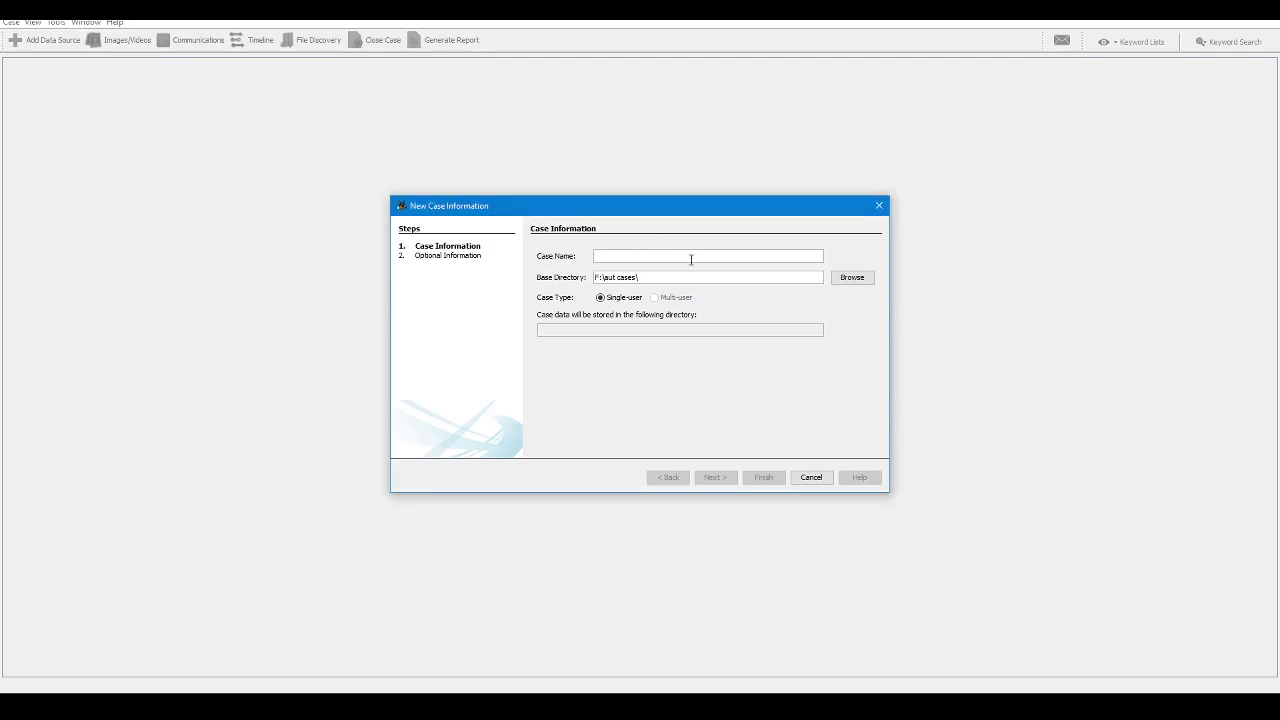
text(TUSFit)
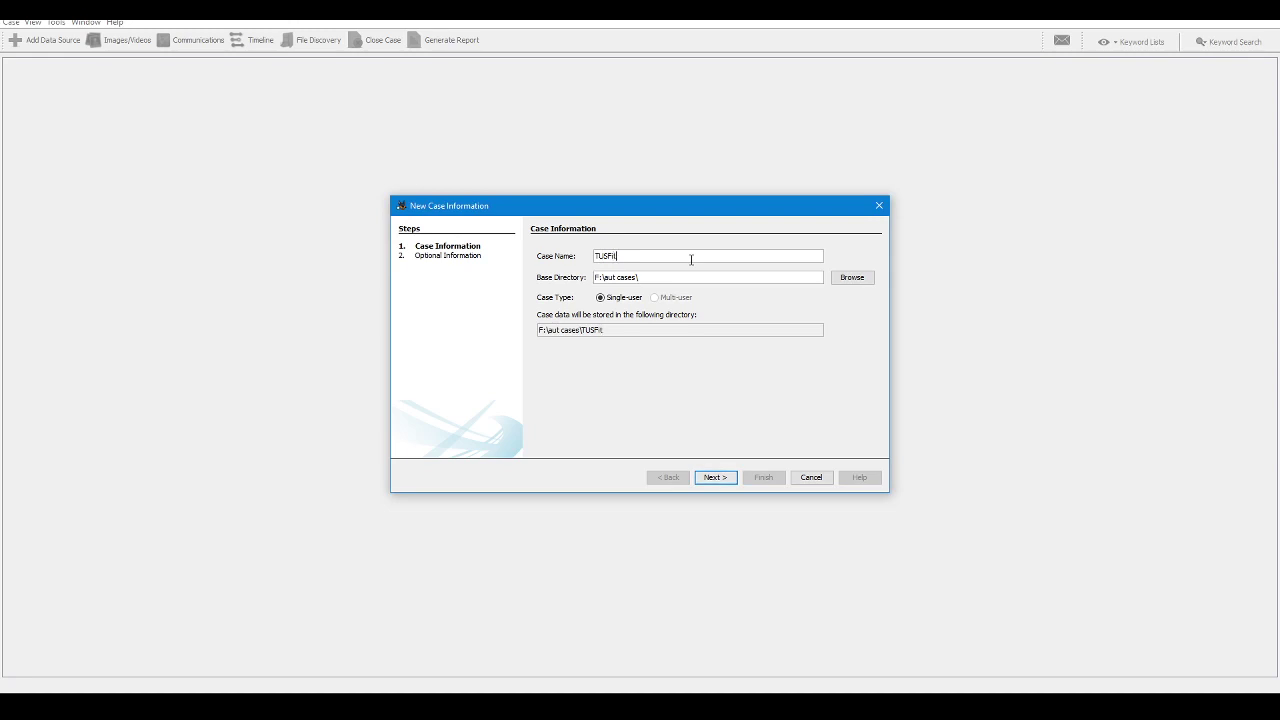
text(G)
click(722, 479)
click(688, 385)
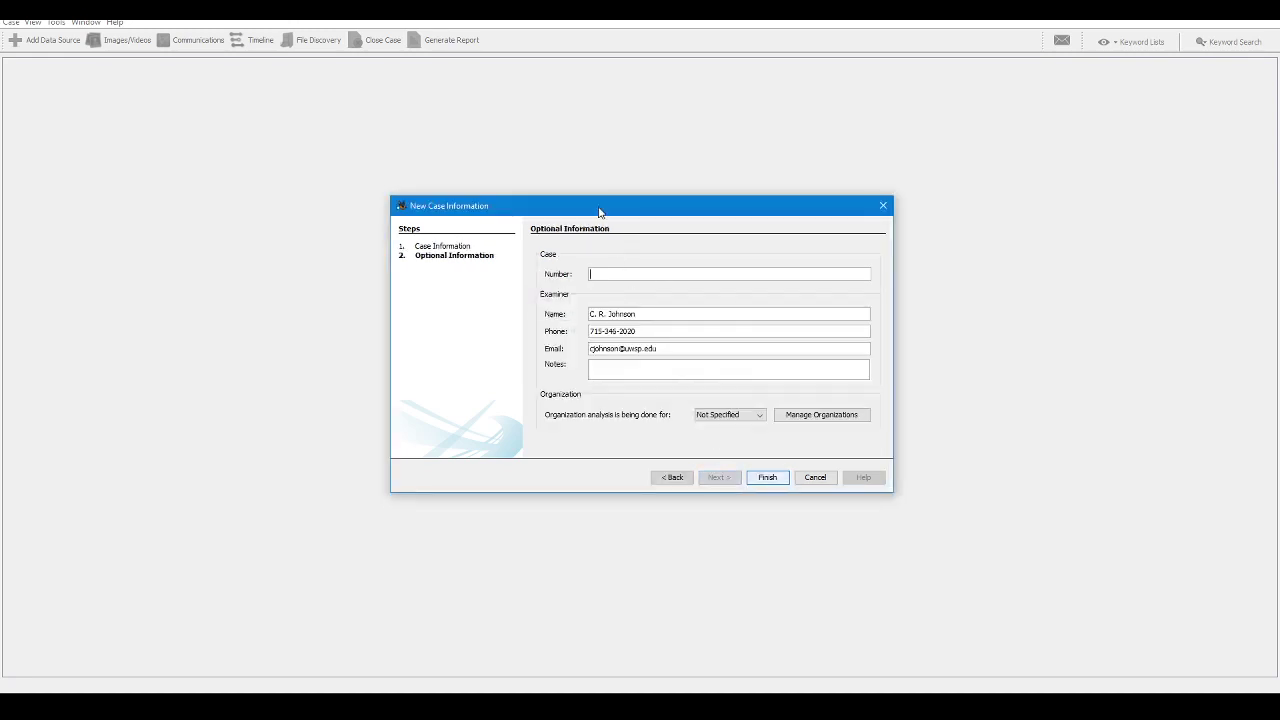
click(768, 478)
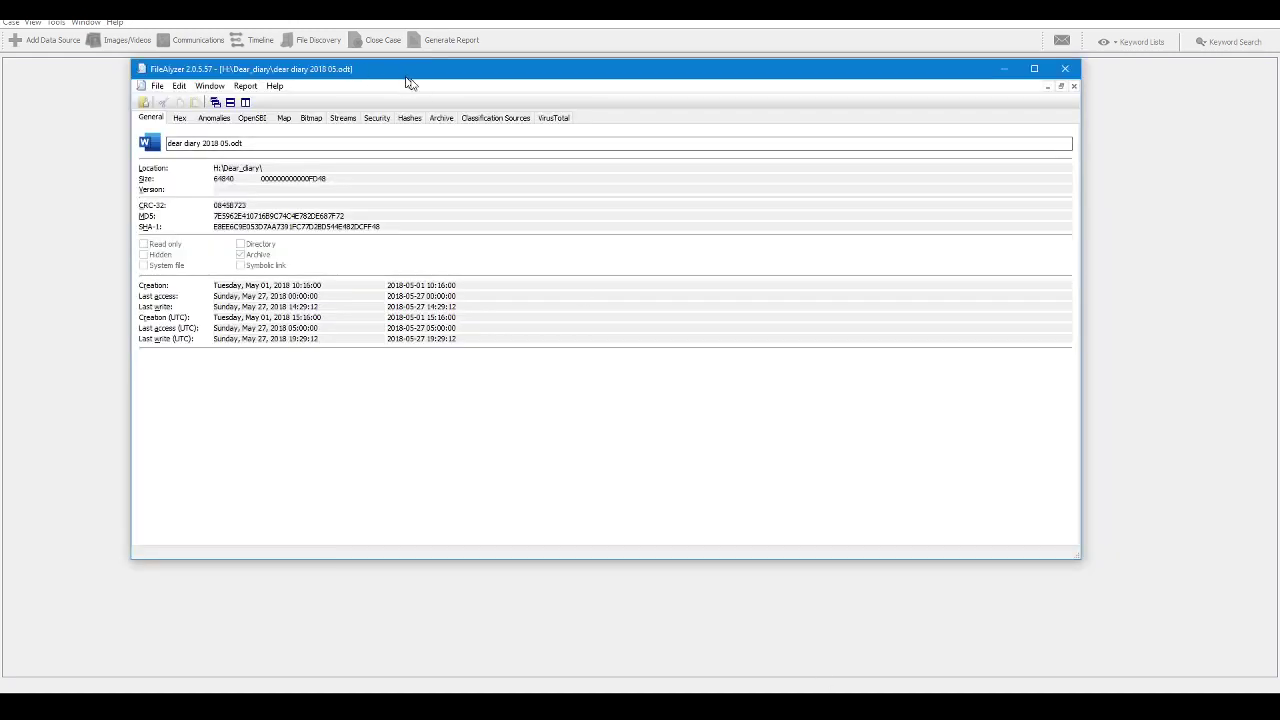
drag(360, 69, 554, 129)
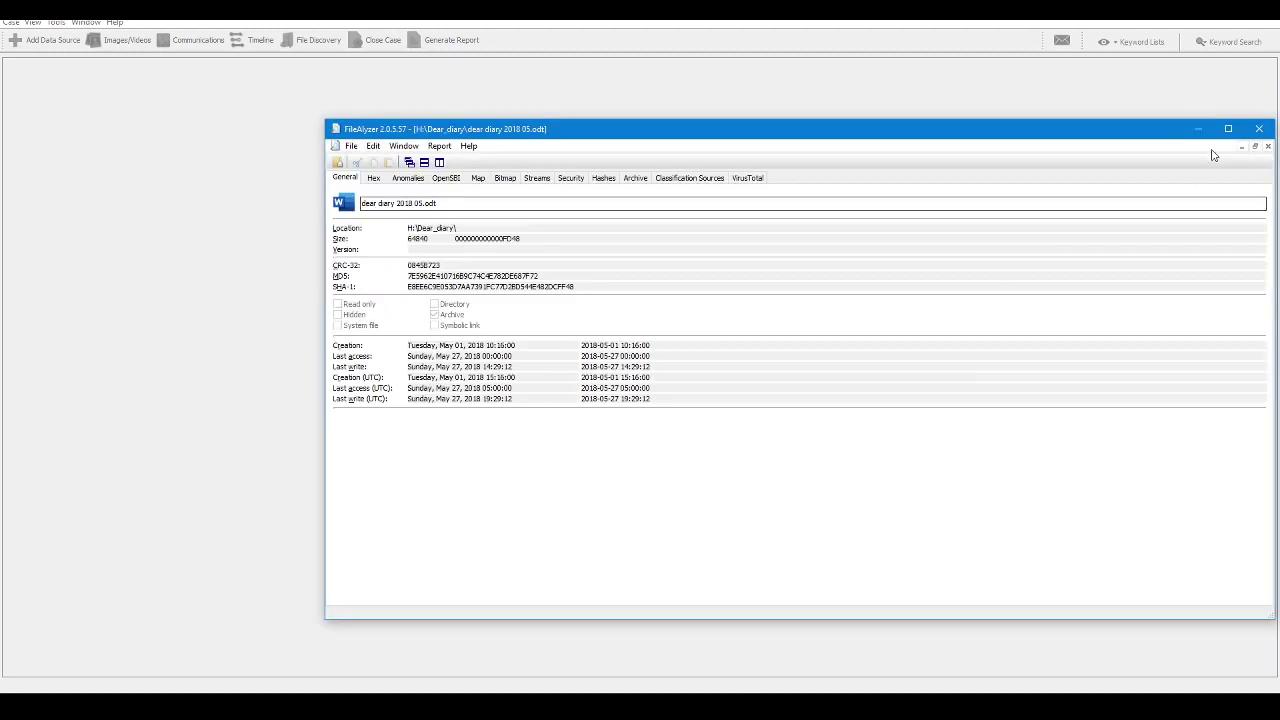
click(1228, 129)
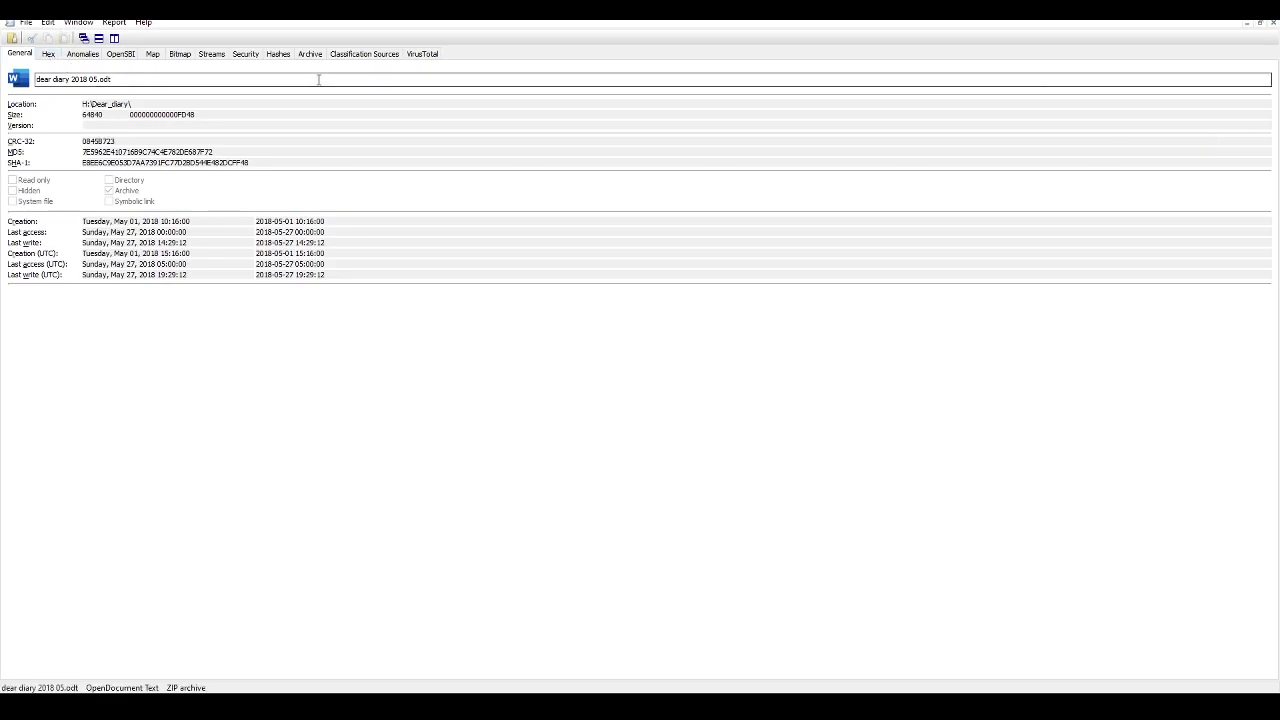
Scroll the diary file's hex bytes around offset 0x686, then view its anomaly report
click(48, 54)
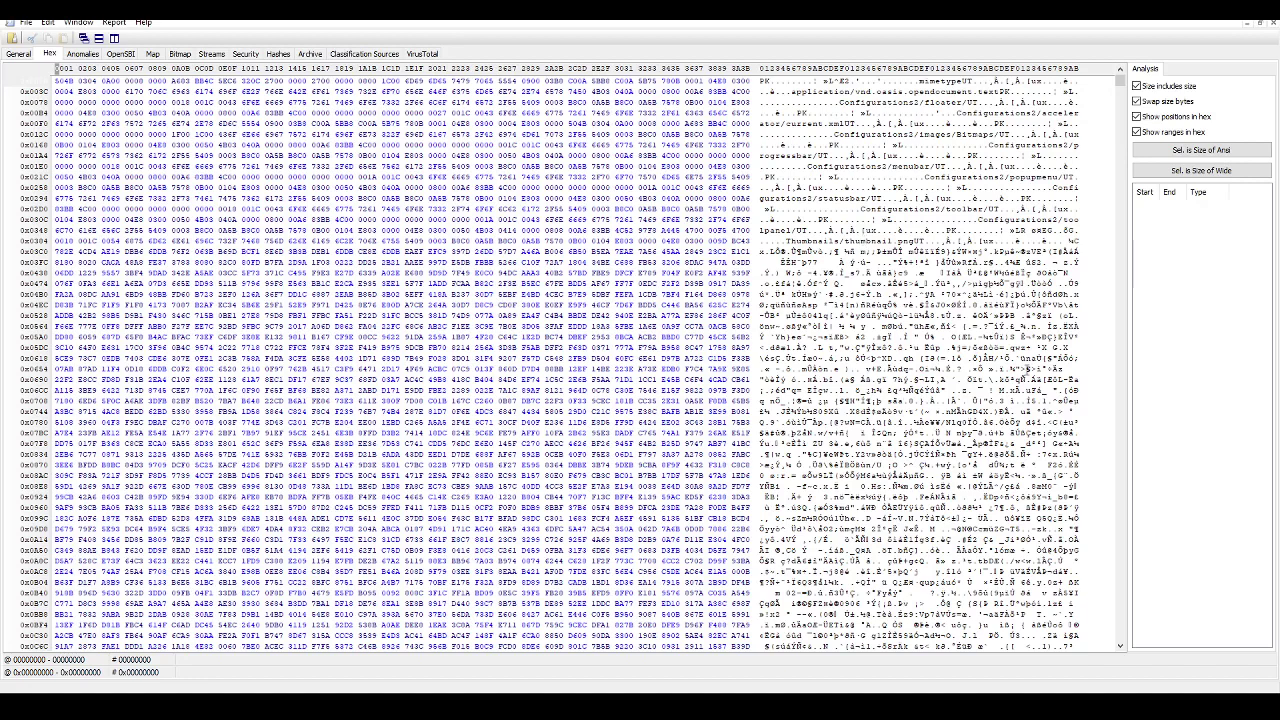
click(1026, 369)
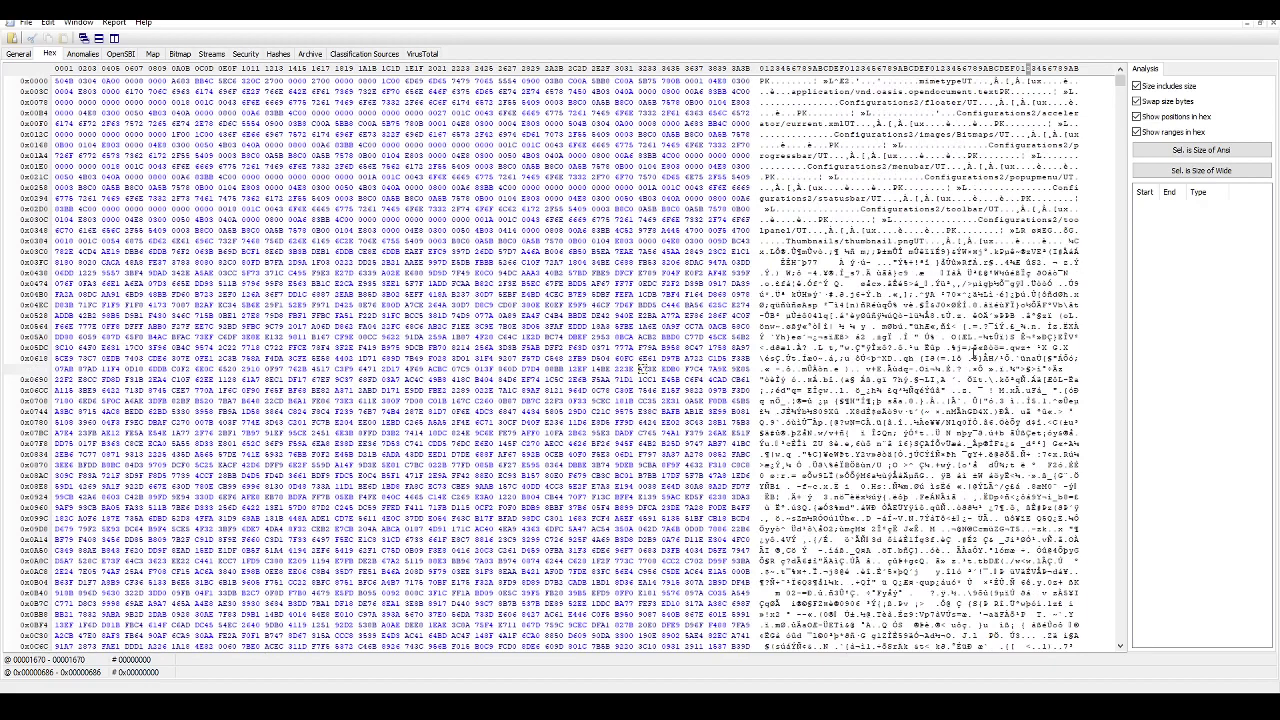
scroll(973, 353, down, 20)
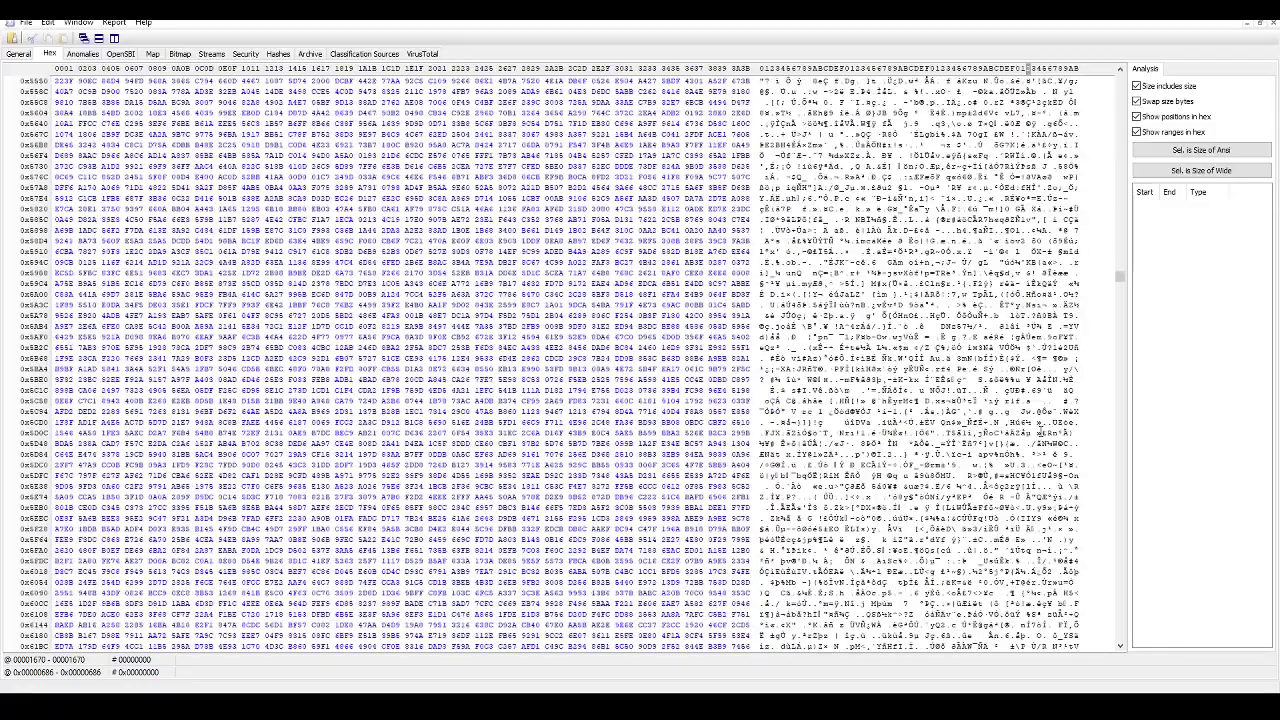
scroll(973, 353, down, 20)
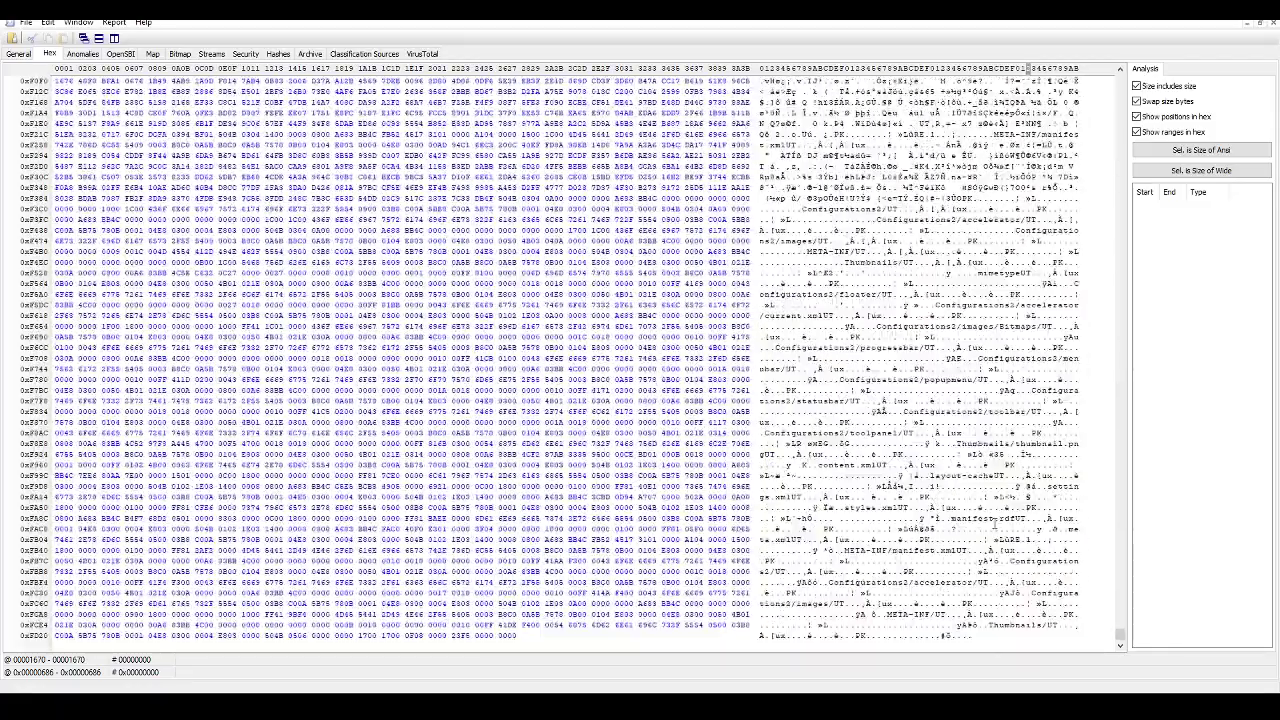
scroll(994, 522, up, 20)
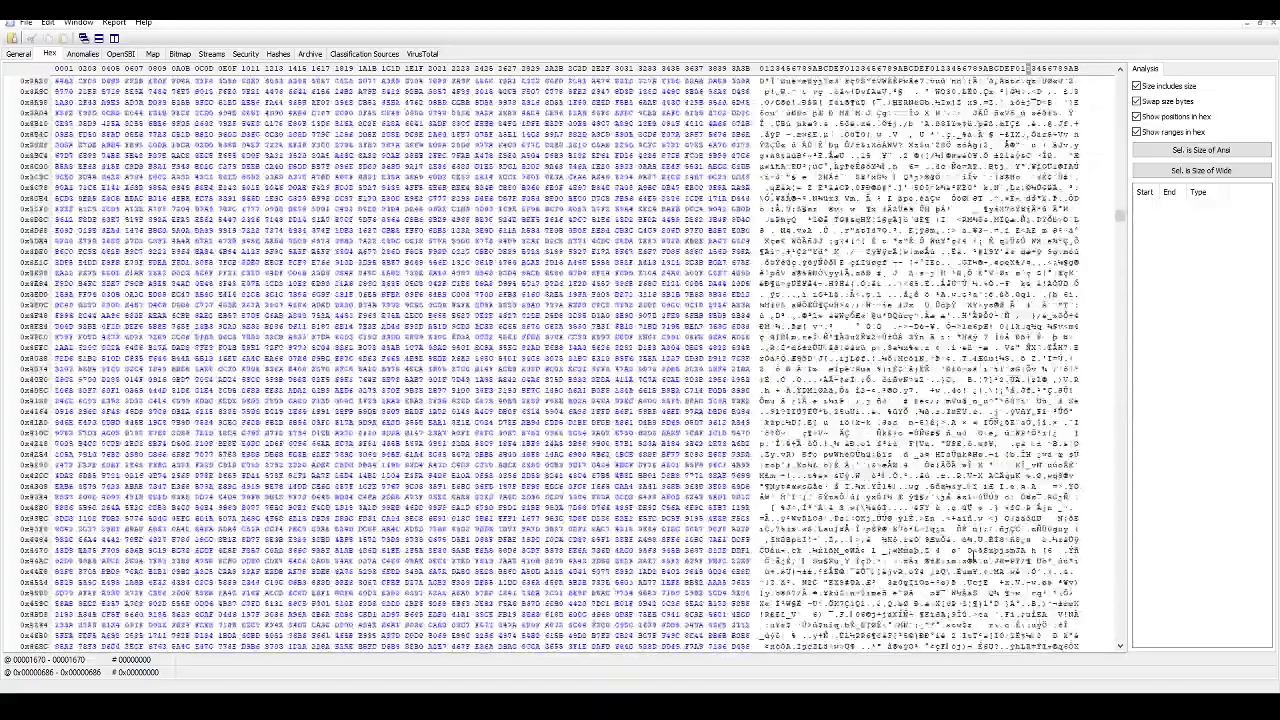
scroll(968, 558, up, 20)
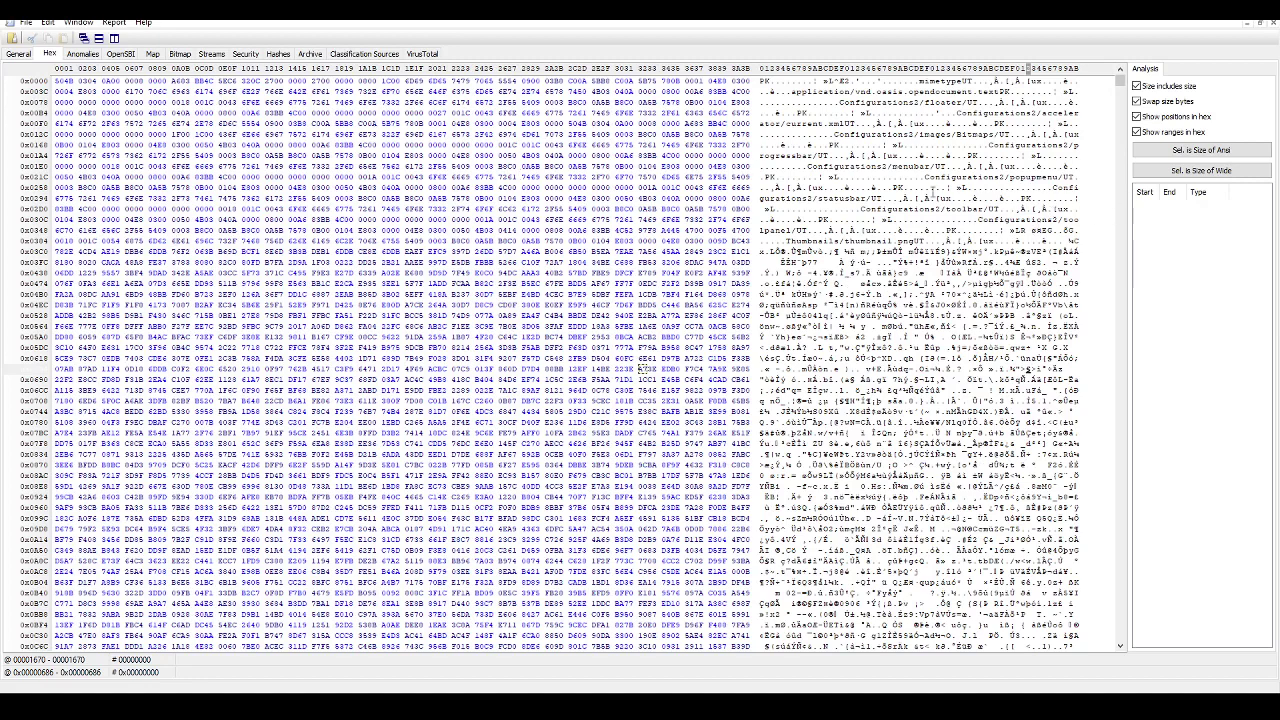
click(74, 56)
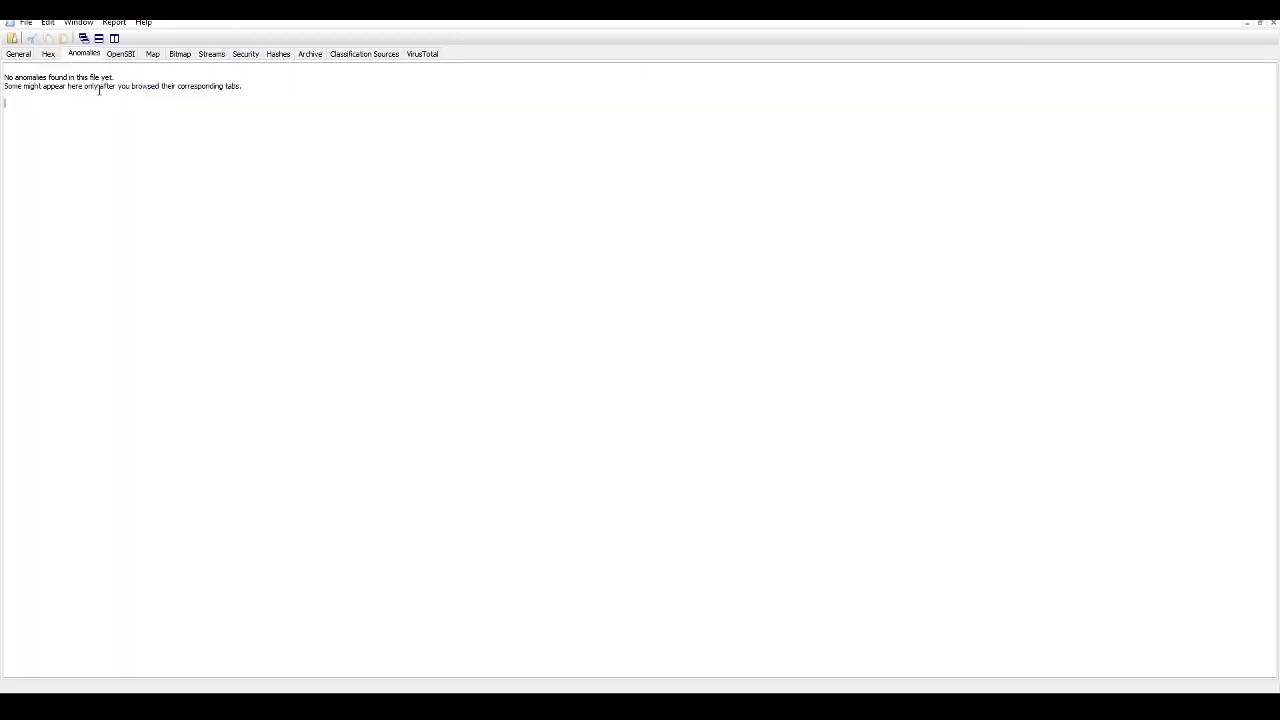
Inspect the diary file's OpenSBI, Map and Streams views, including the Security stream
click(117, 57)
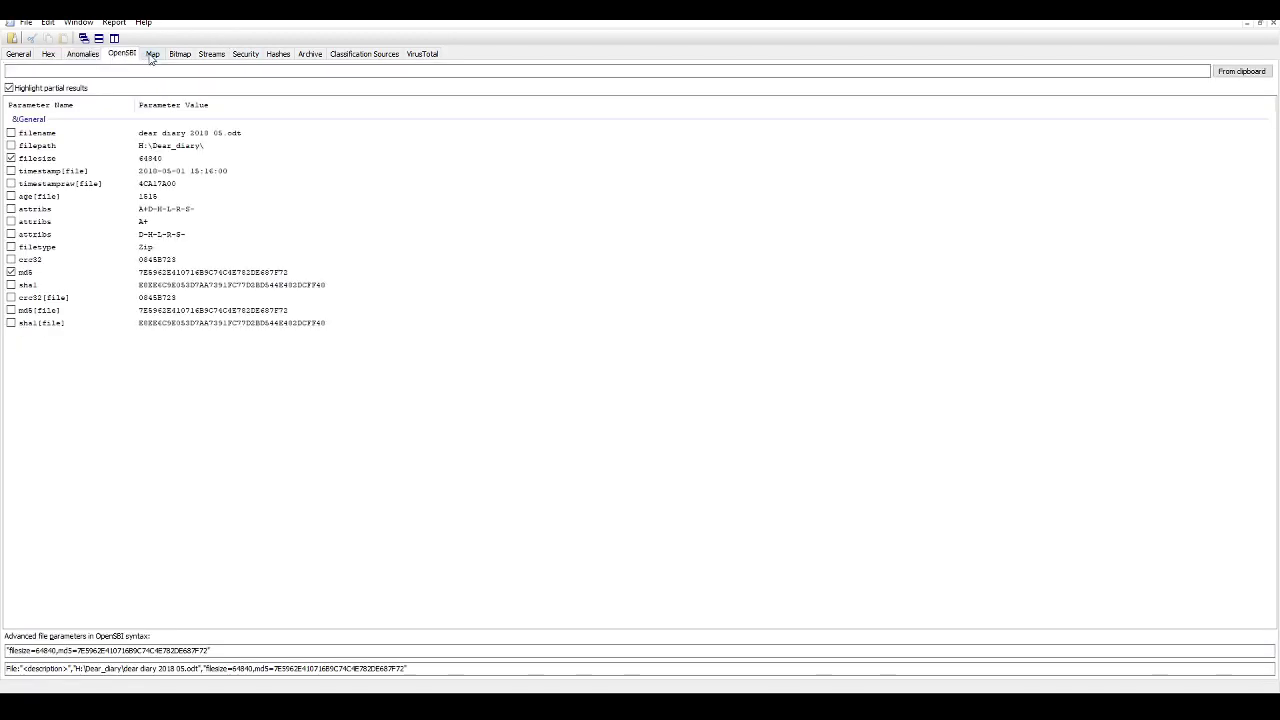
click(151, 56)
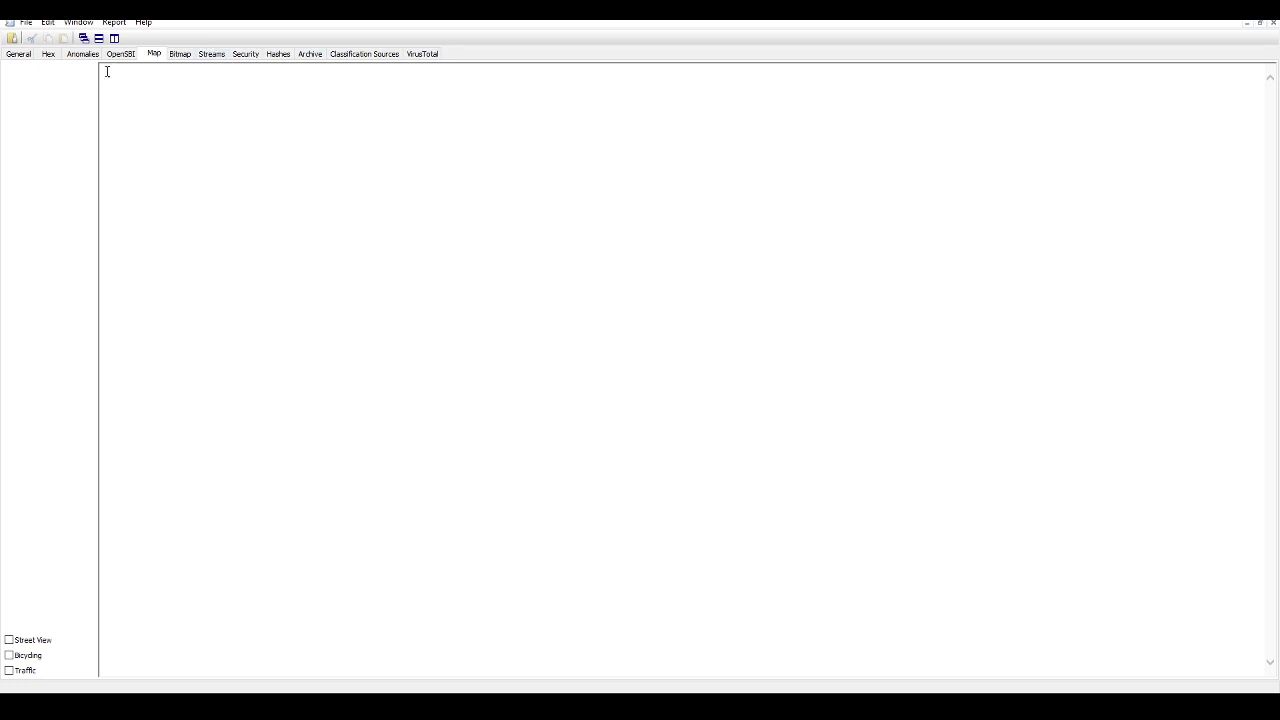
click(211, 56)
click(95, 136)
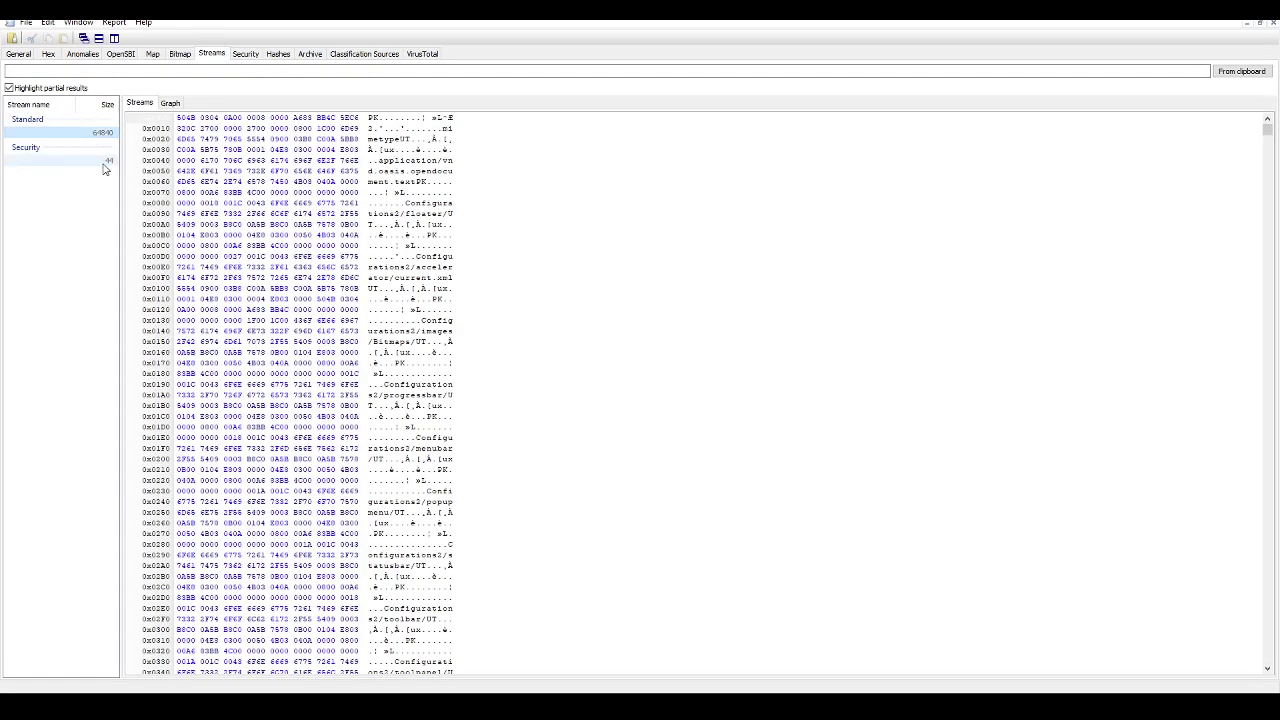
click(103, 164)
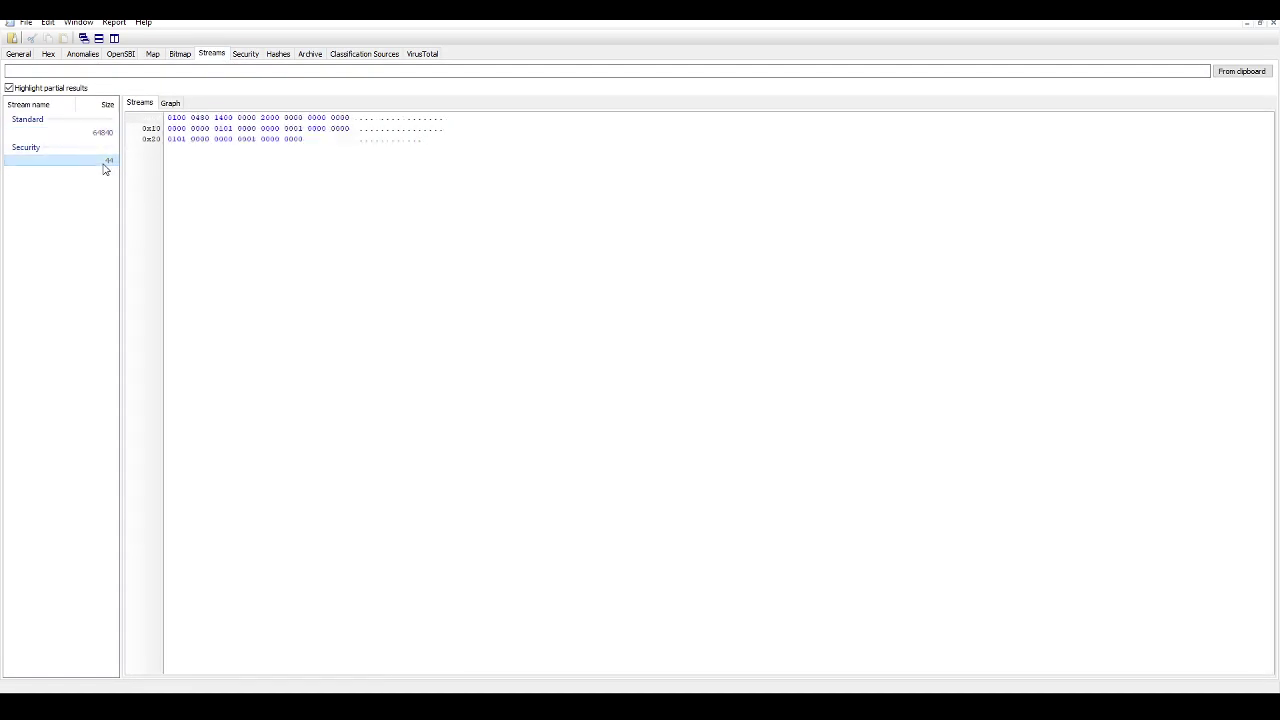
Compute CRC-32, MD5 and SHA-1 hashes for dear diary 2018 05.odt
click(276, 55)
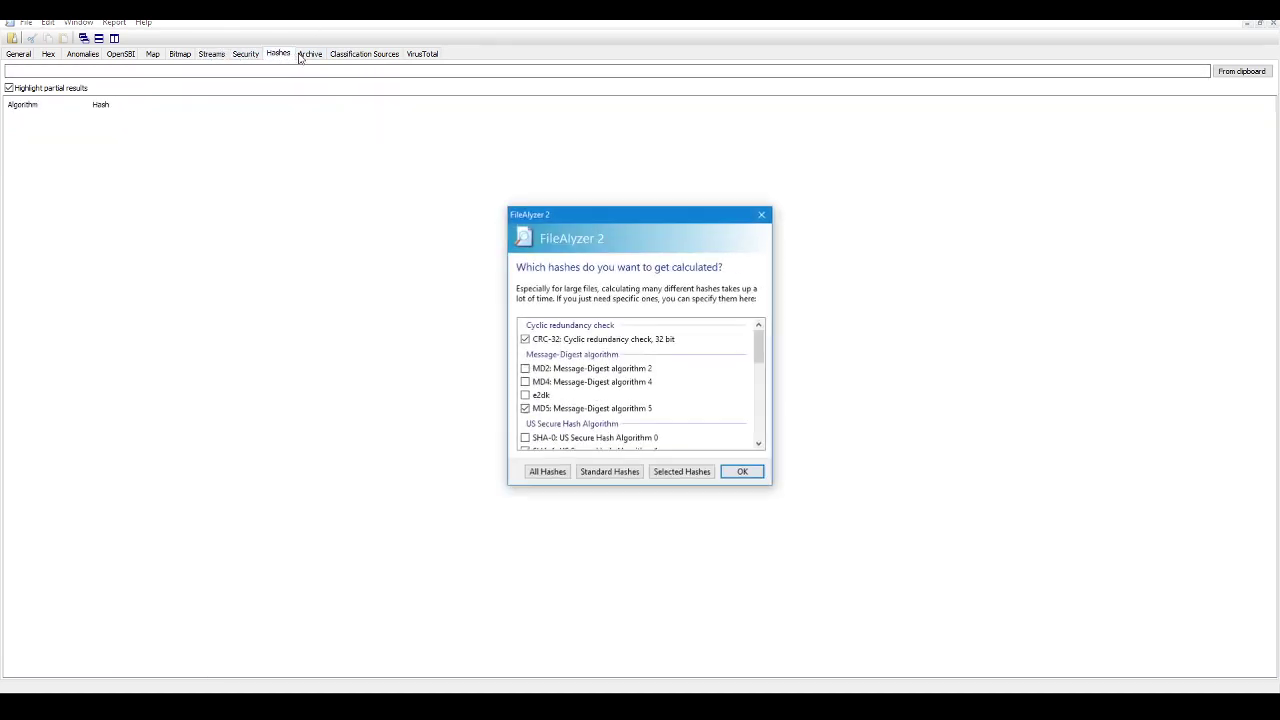
click(743, 473)
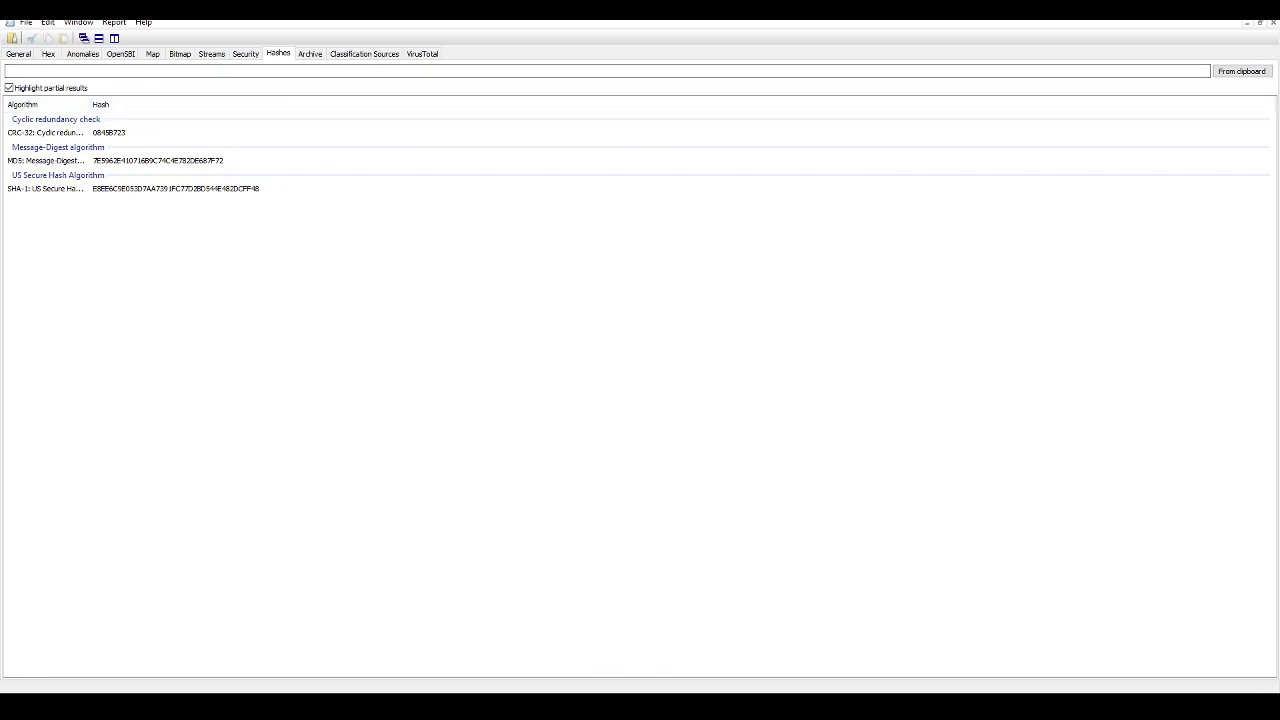
key(alt+Tab)
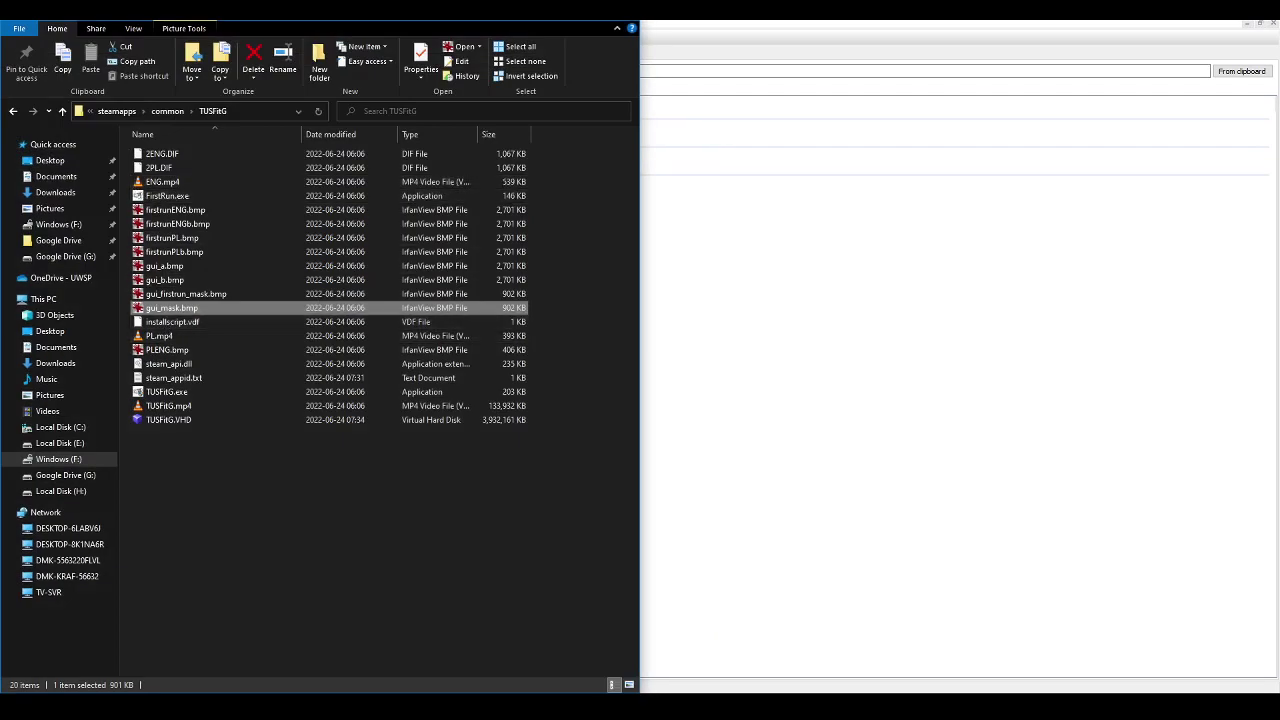
Review dear diary 2018 05.odt's Details in Properties, closing without changes
key(alt+Tab)
right_click(177, 162)
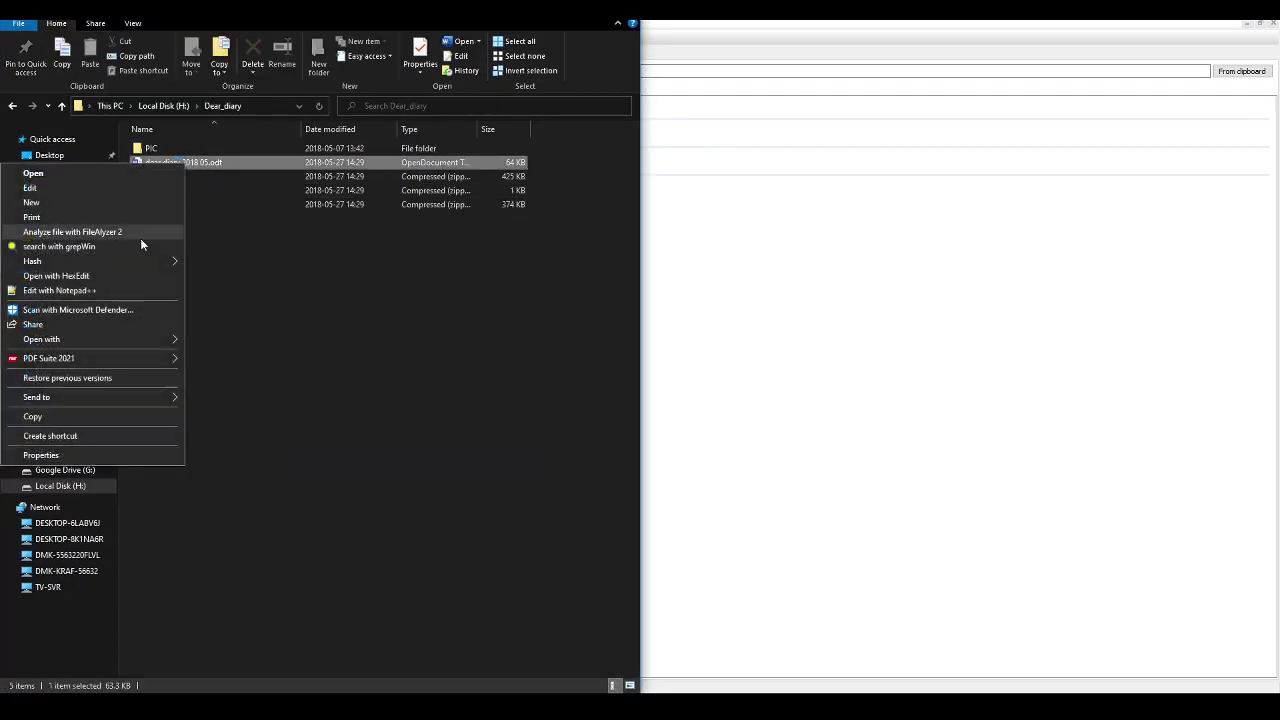
click(60, 455)
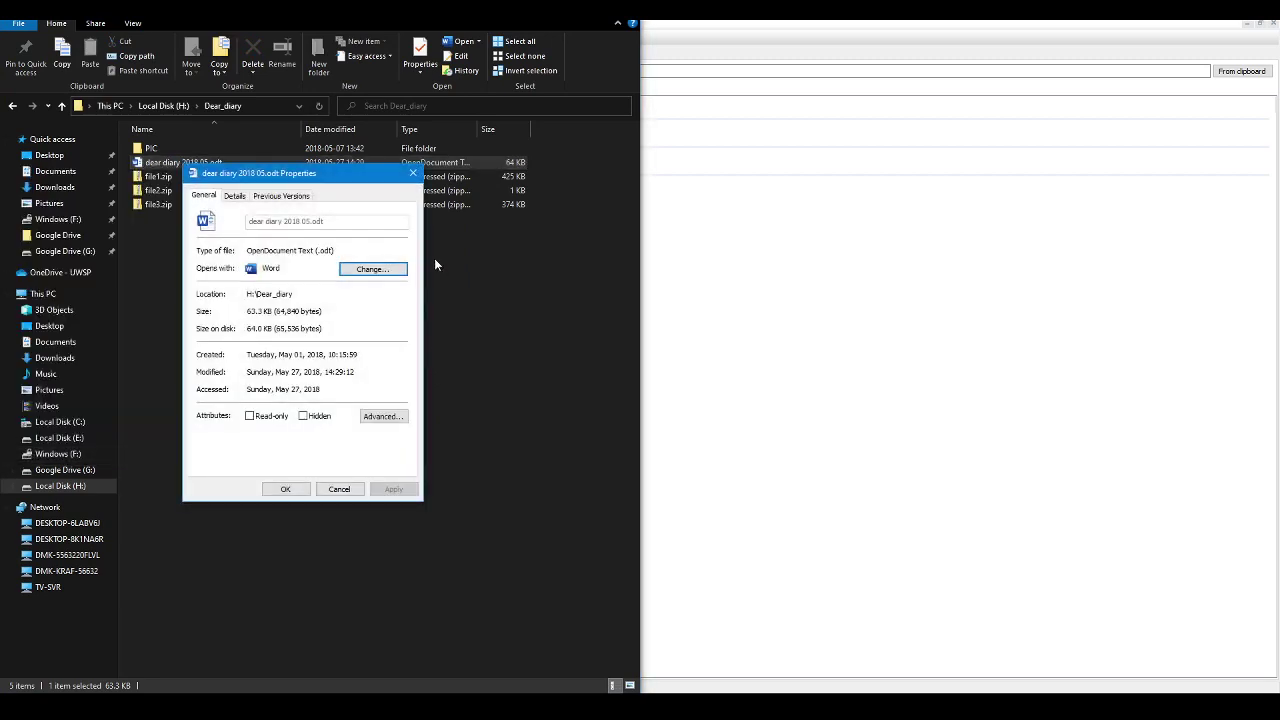
click(234, 195)
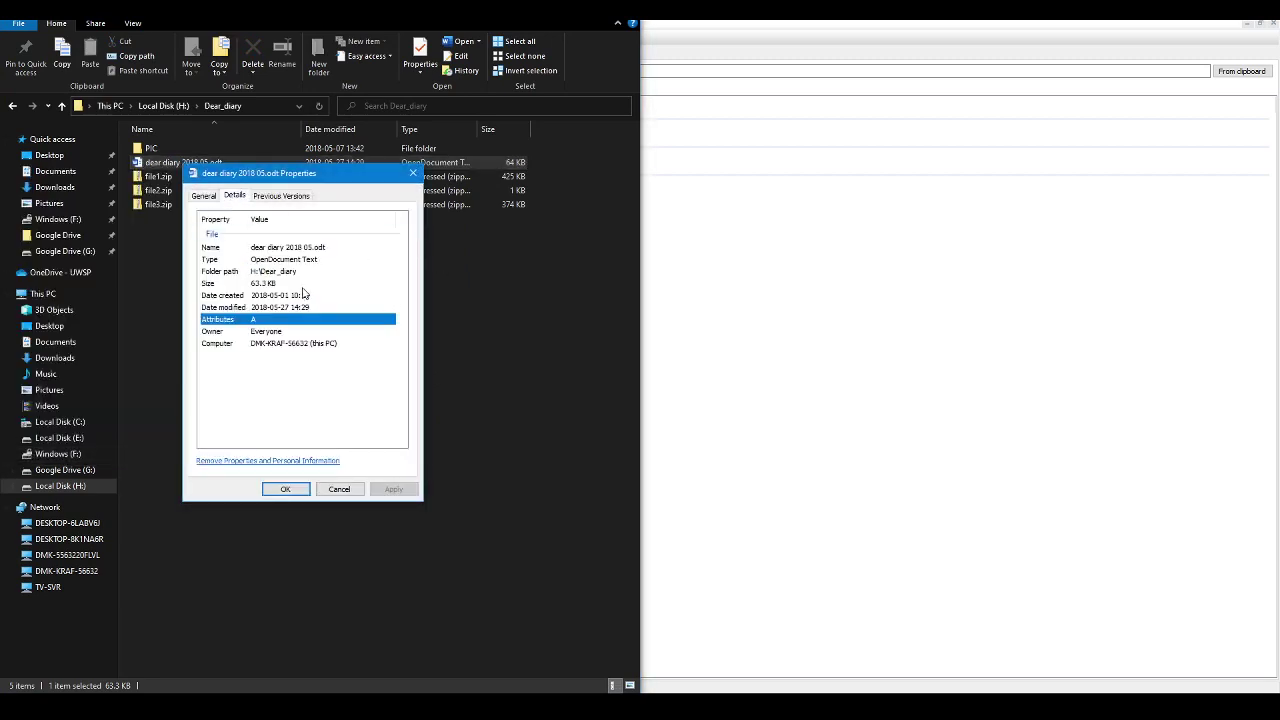
click(333, 492)
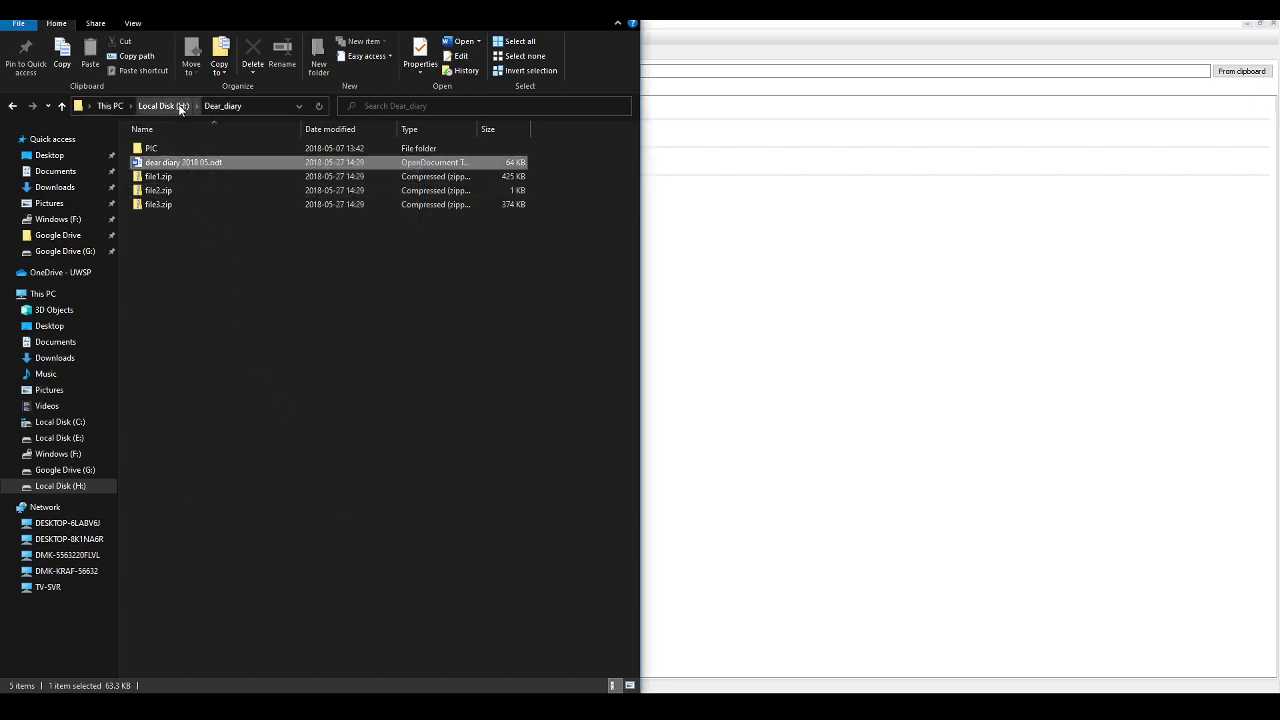
Browse H:'s movies and !Other folders, ending in books with lord-jim.mobi selected
click(163, 106)
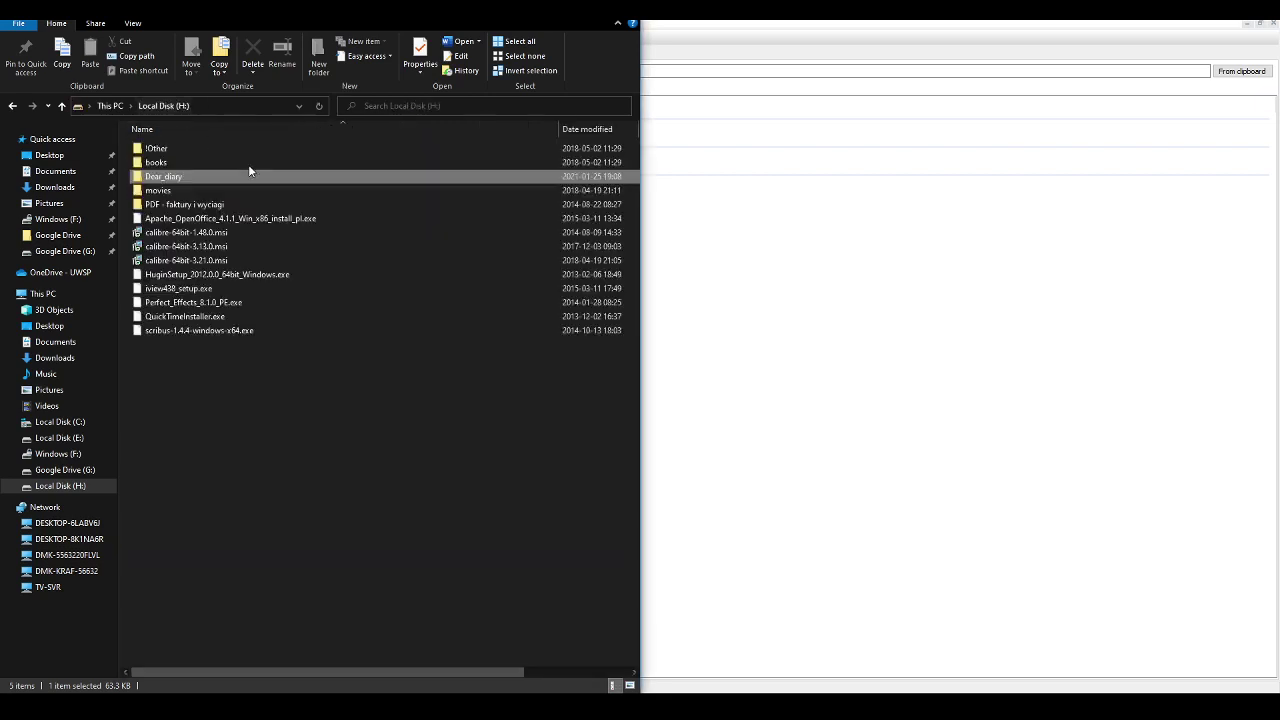
double_click(160, 191)
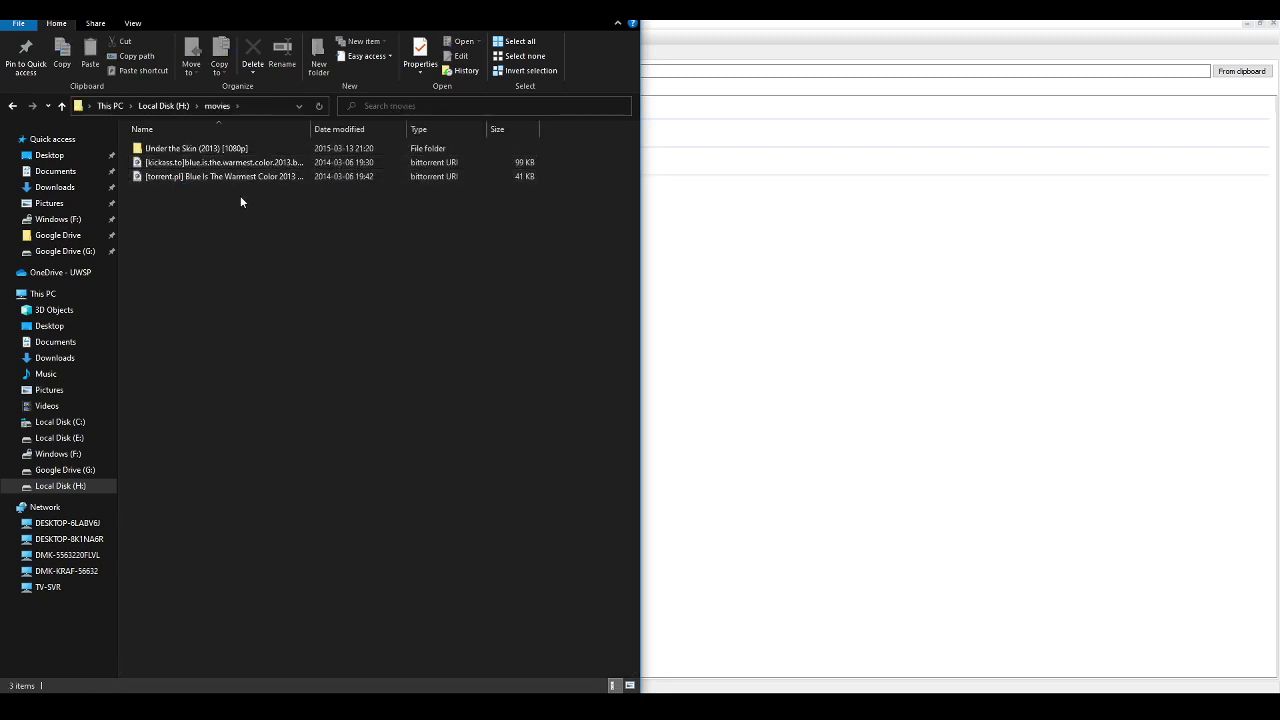
click(160, 106)
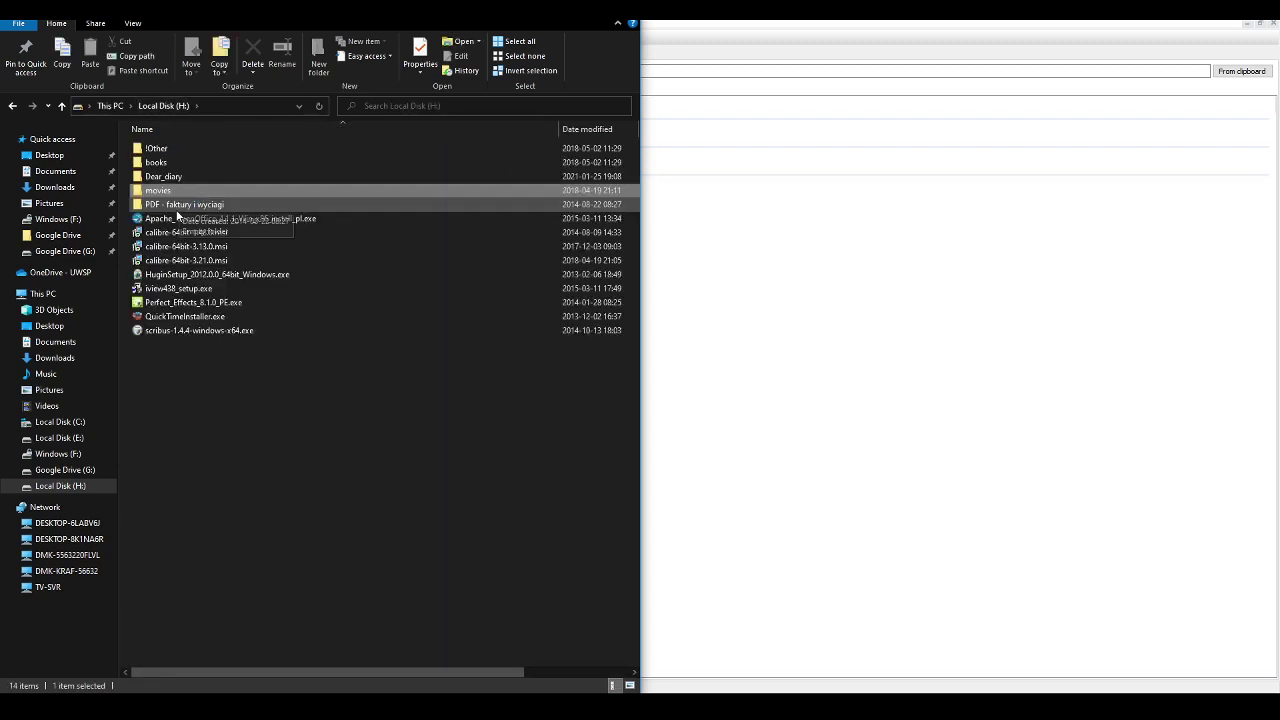
double_click(160, 148)
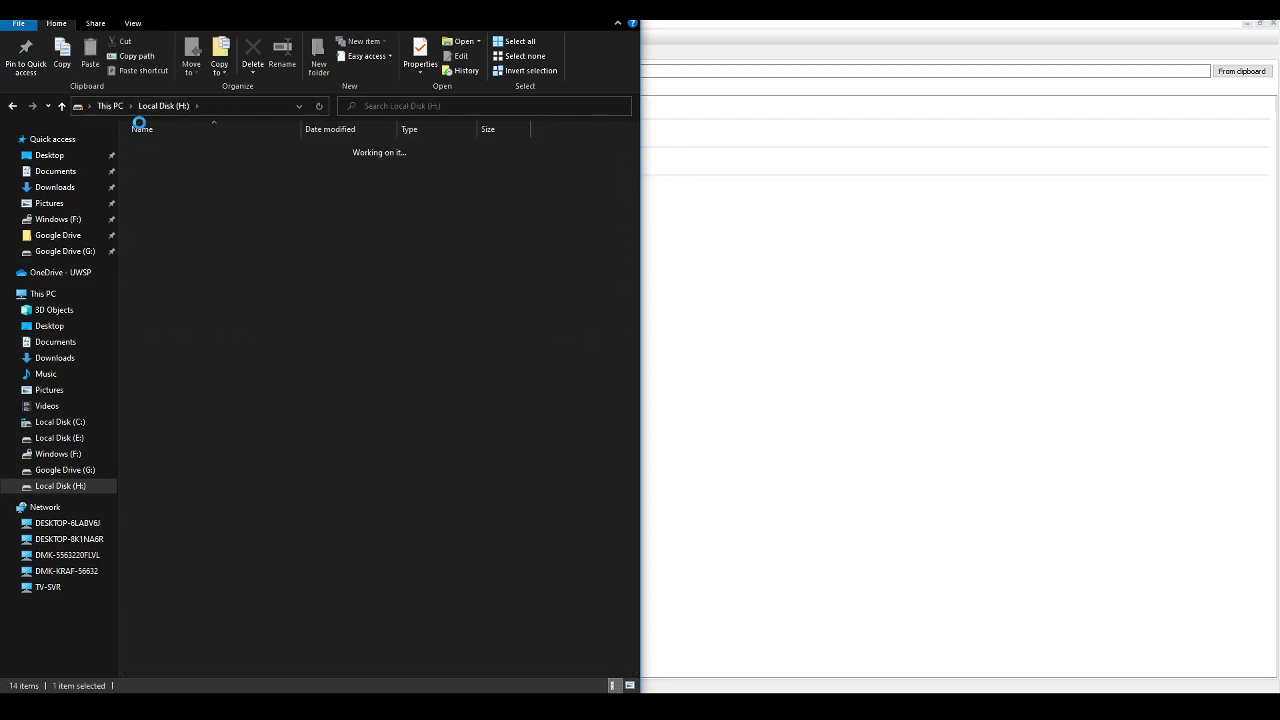
click(158, 105)
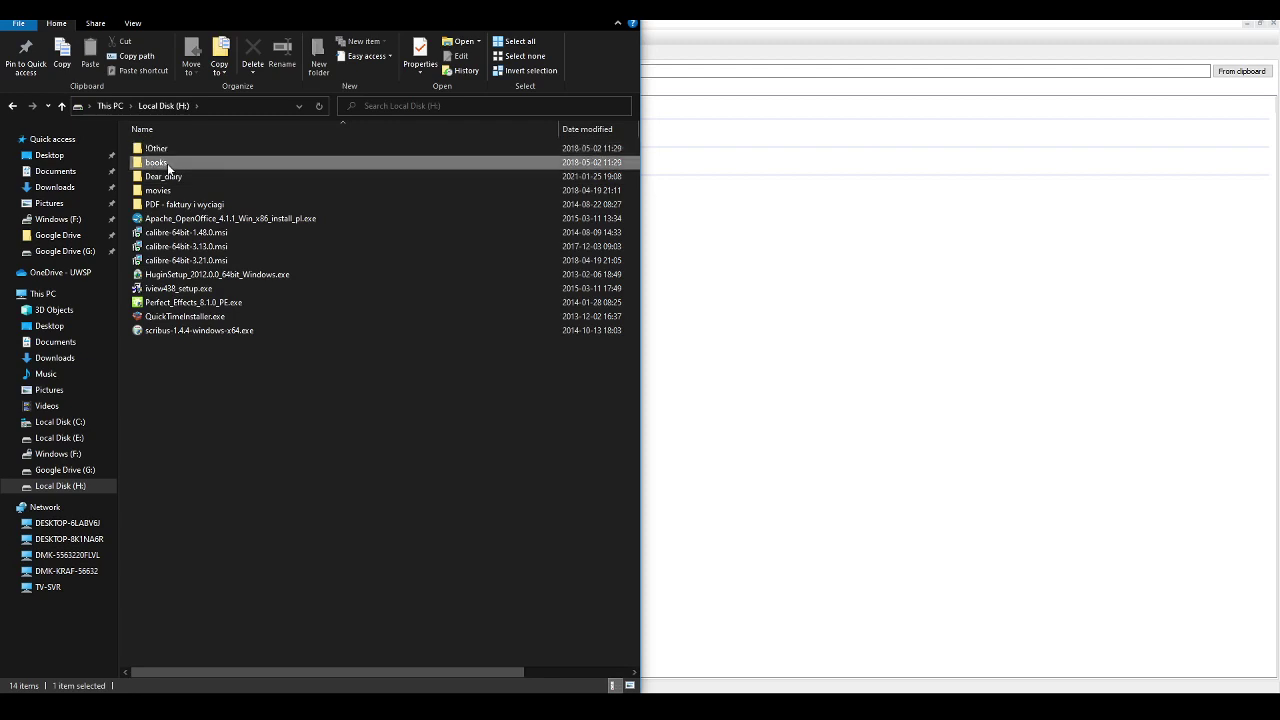
double_click(156, 162)
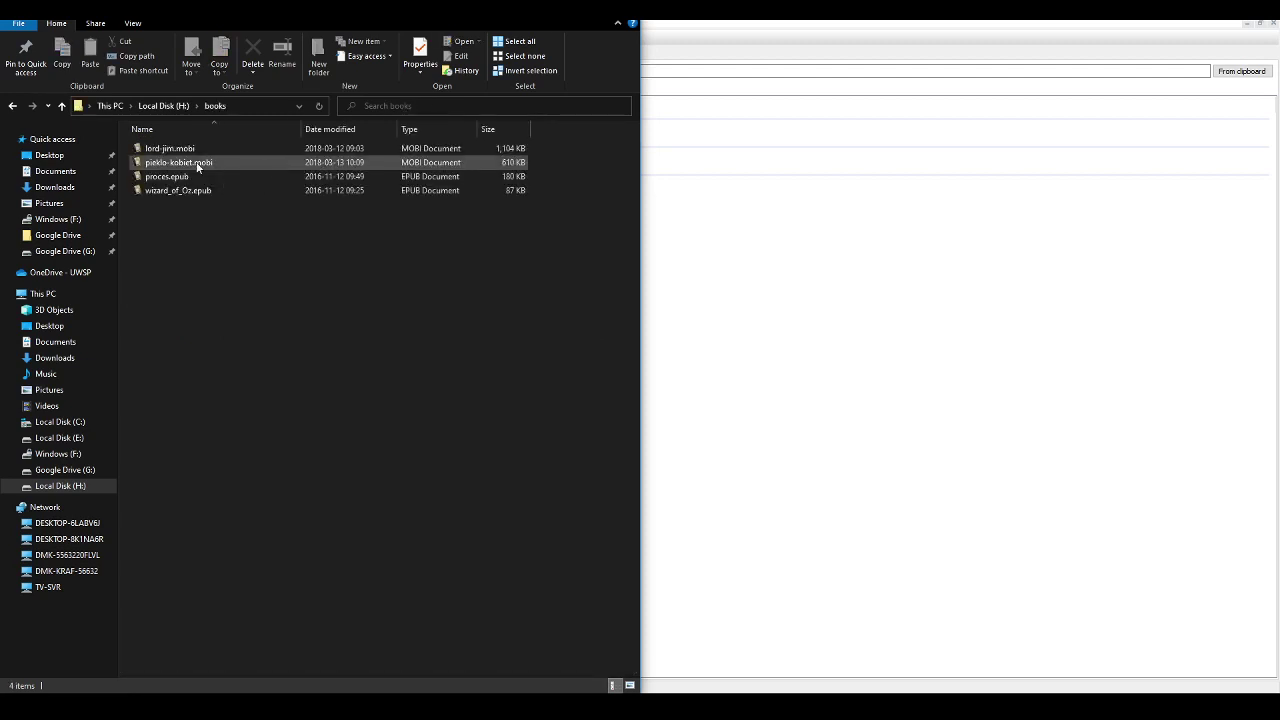
click(175, 148)
right_click(188, 148)
click(407, 349)
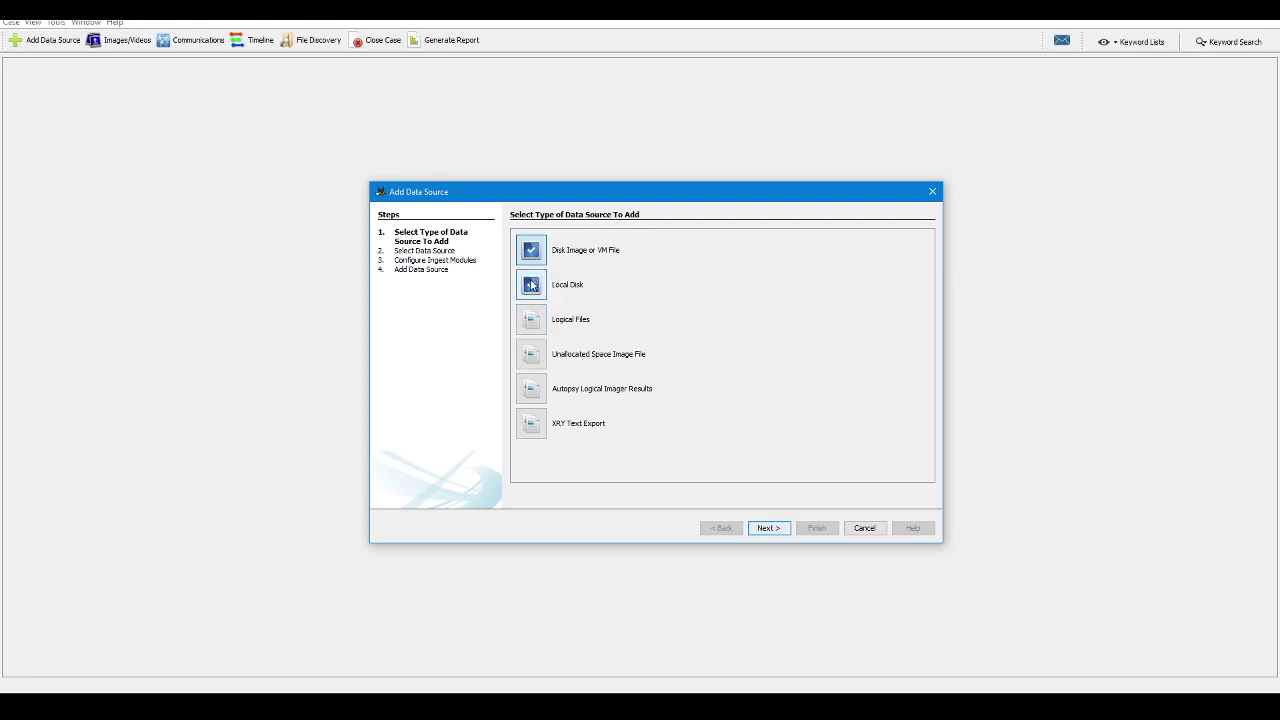
Choose Local Disk (H:) as the local-disk data source
click(531, 285)
click(768, 527)
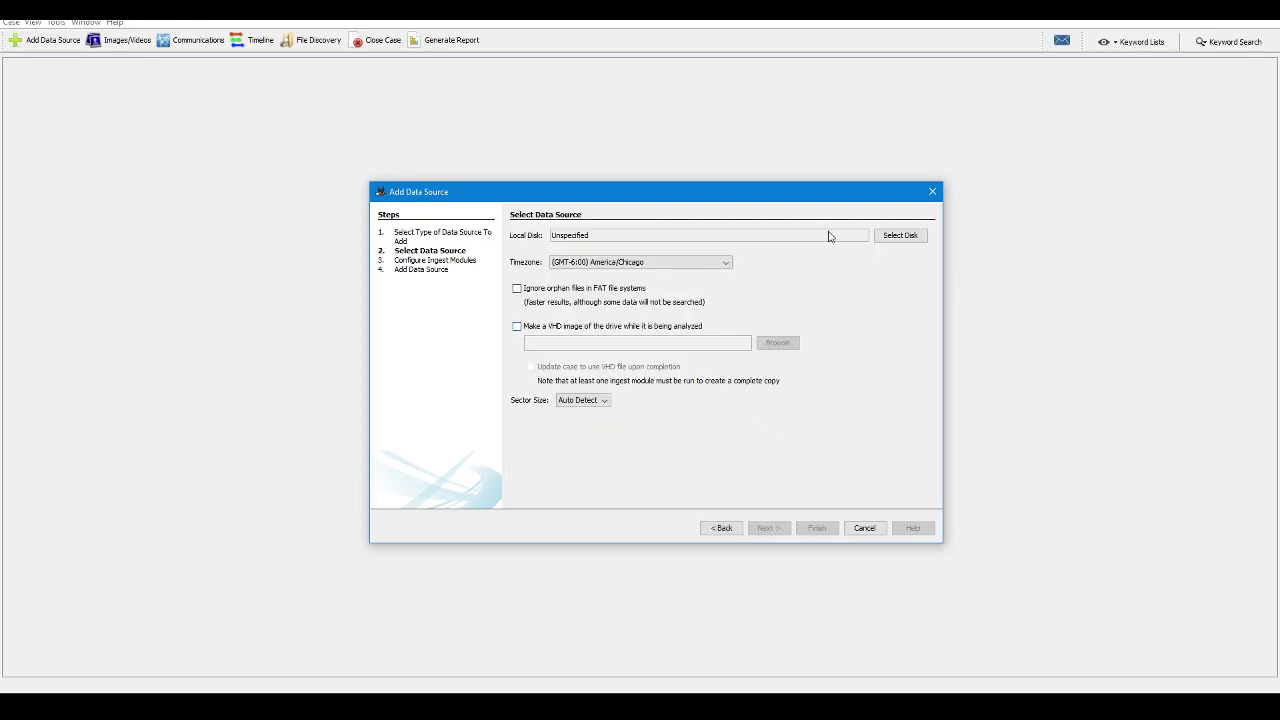
click(900, 237)
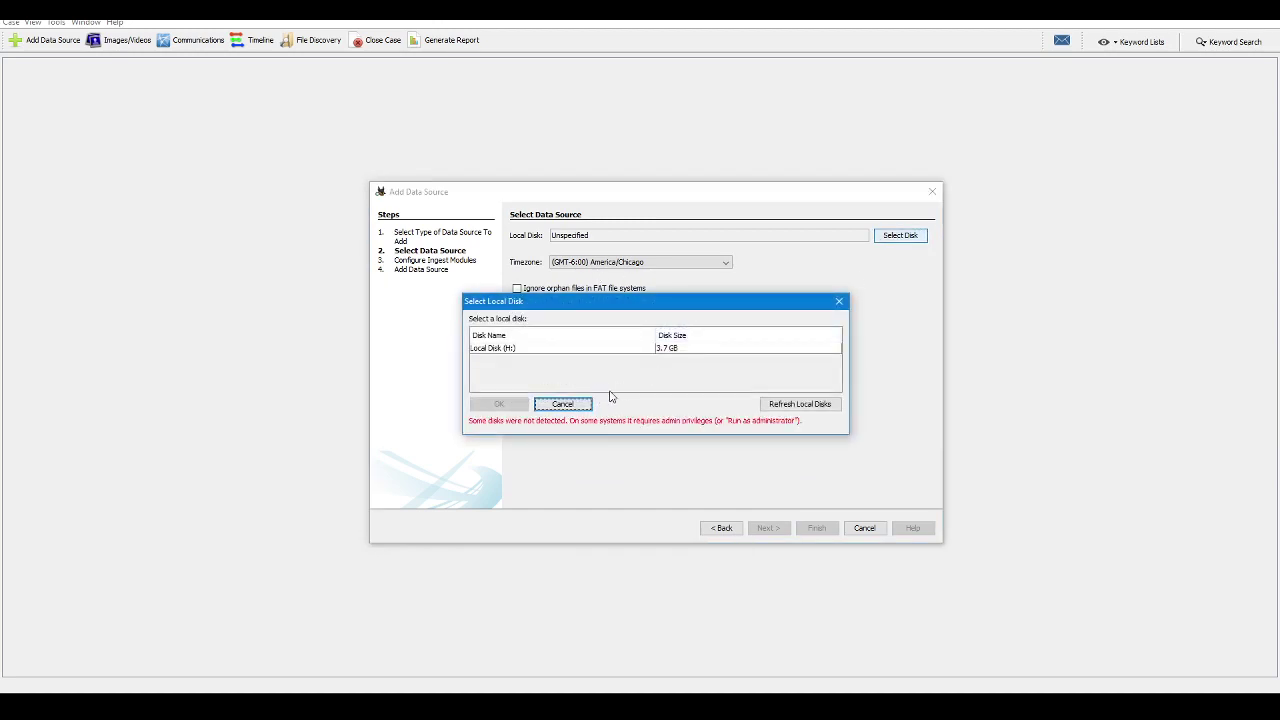
click(655, 350)
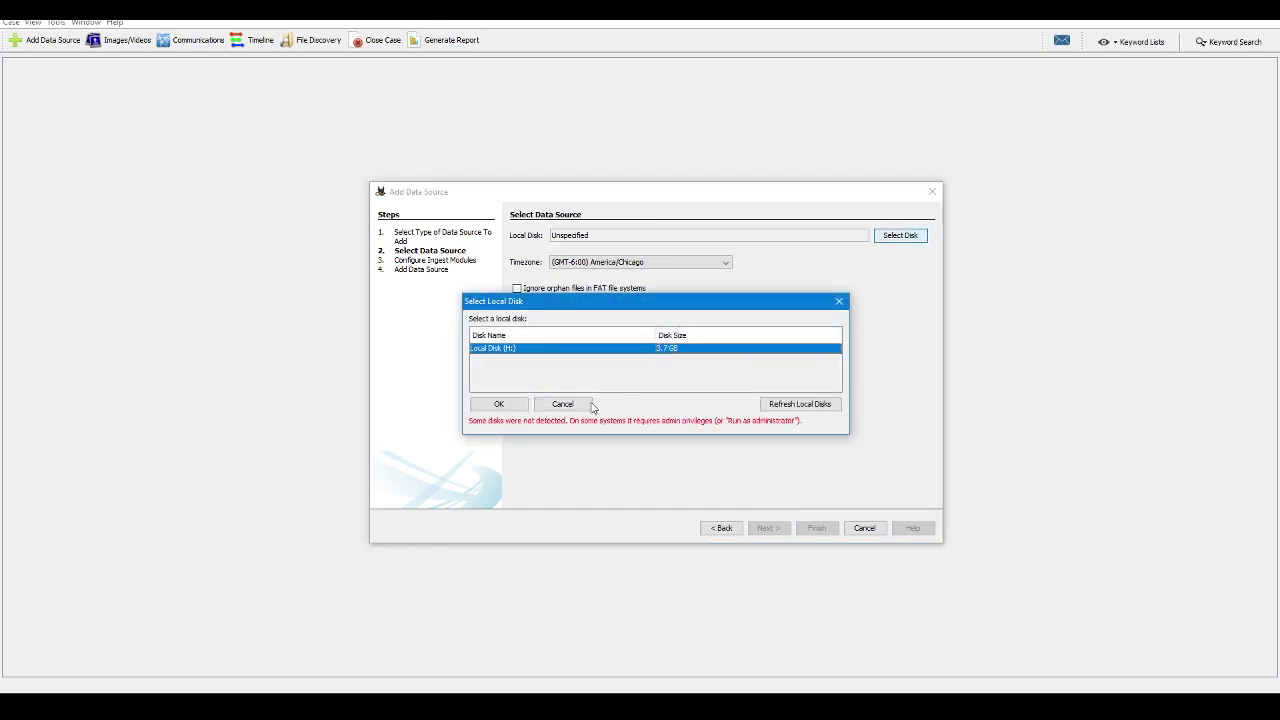
click(499, 404)
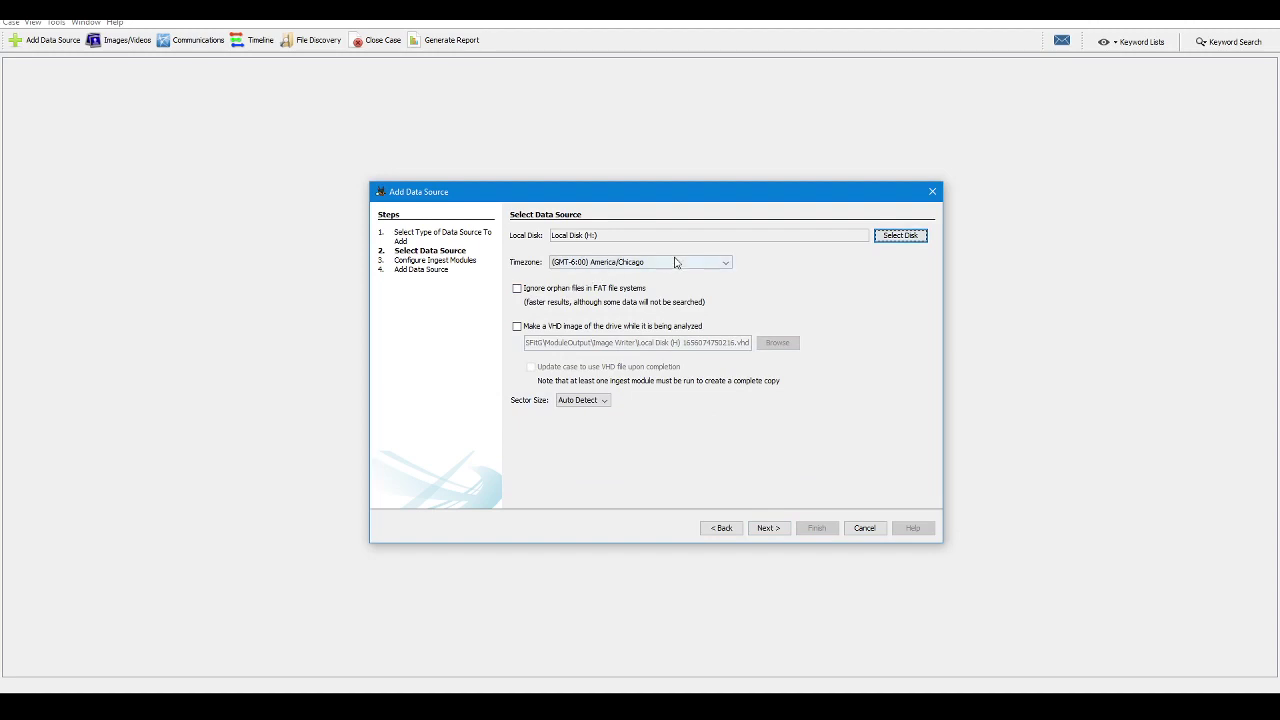
Set the data source timezone to (GMT+1:00) Europe/Warsaw
click(726, 262)
scroll(688, 485, down, 1)
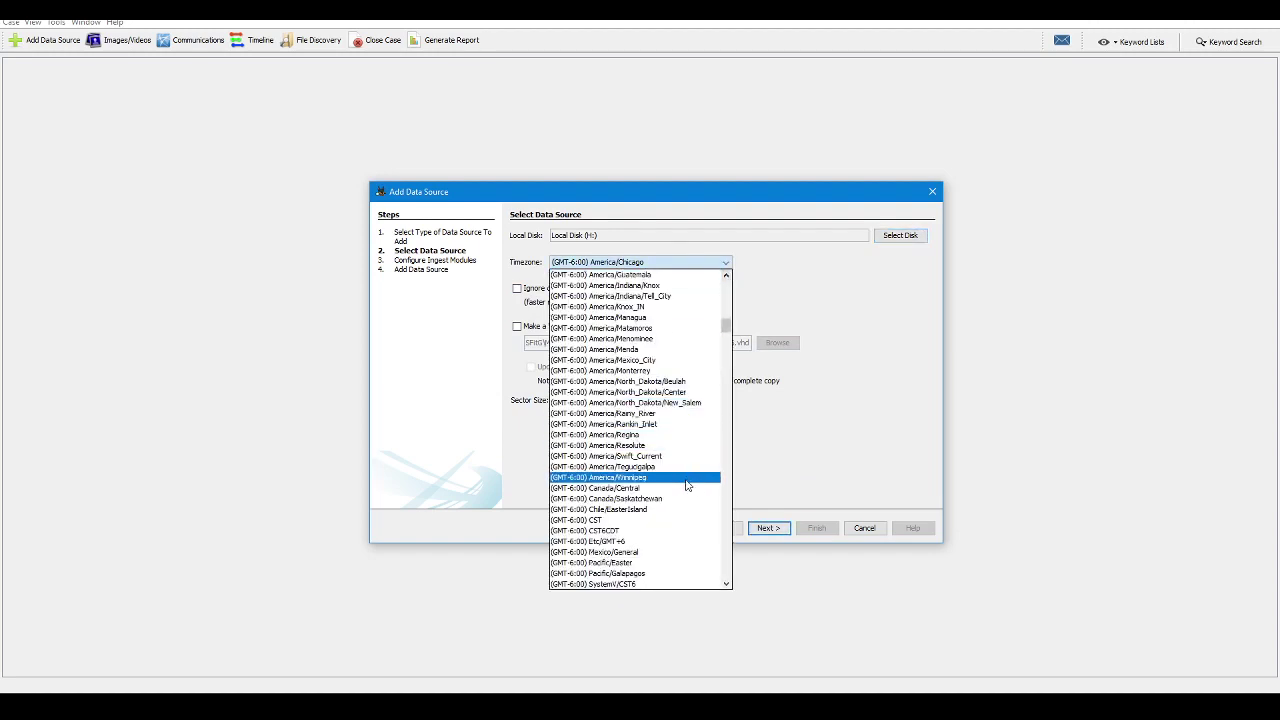
scroll(688, 485, down, 9)
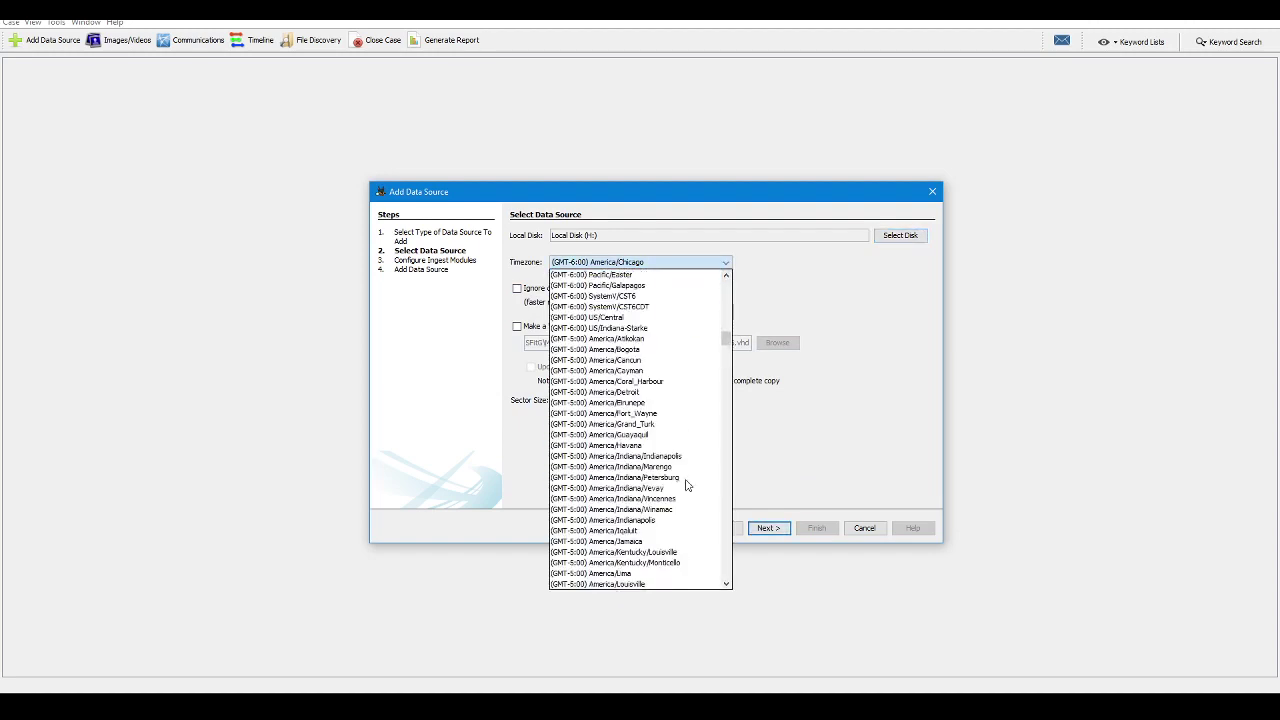
scroll(688, 485, down, 10)
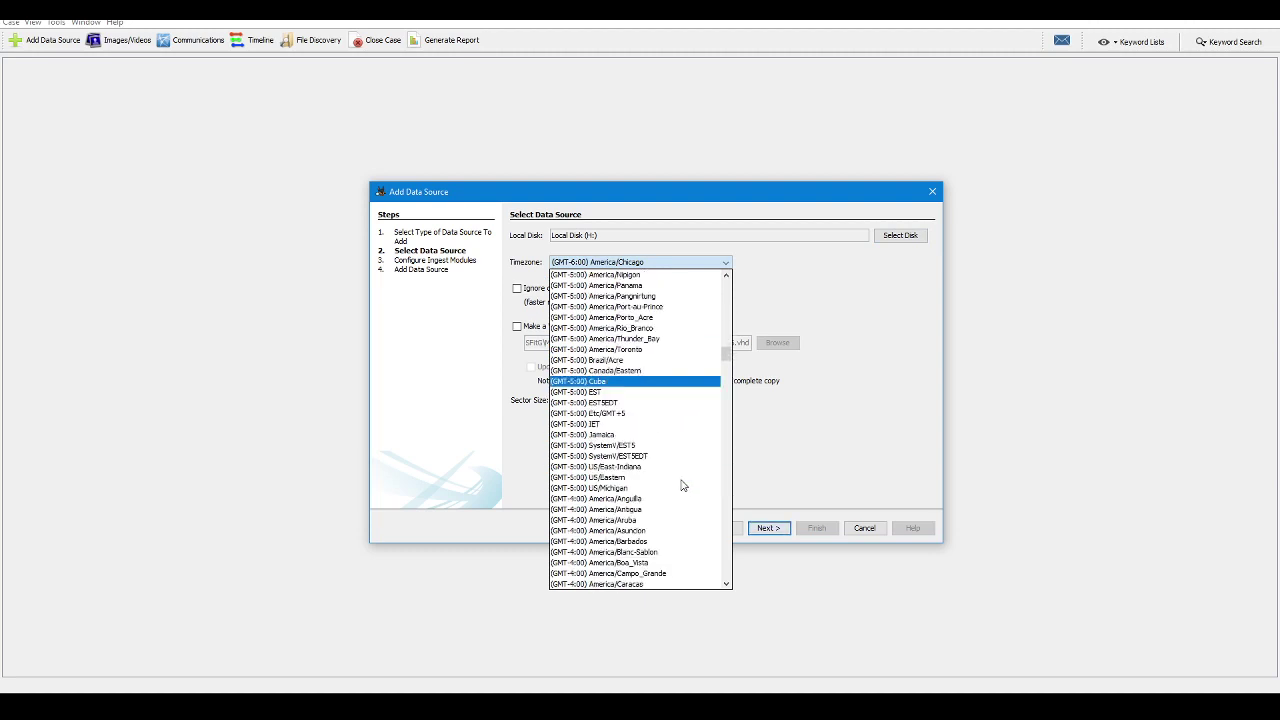
scroll(682, 484, down, 20)
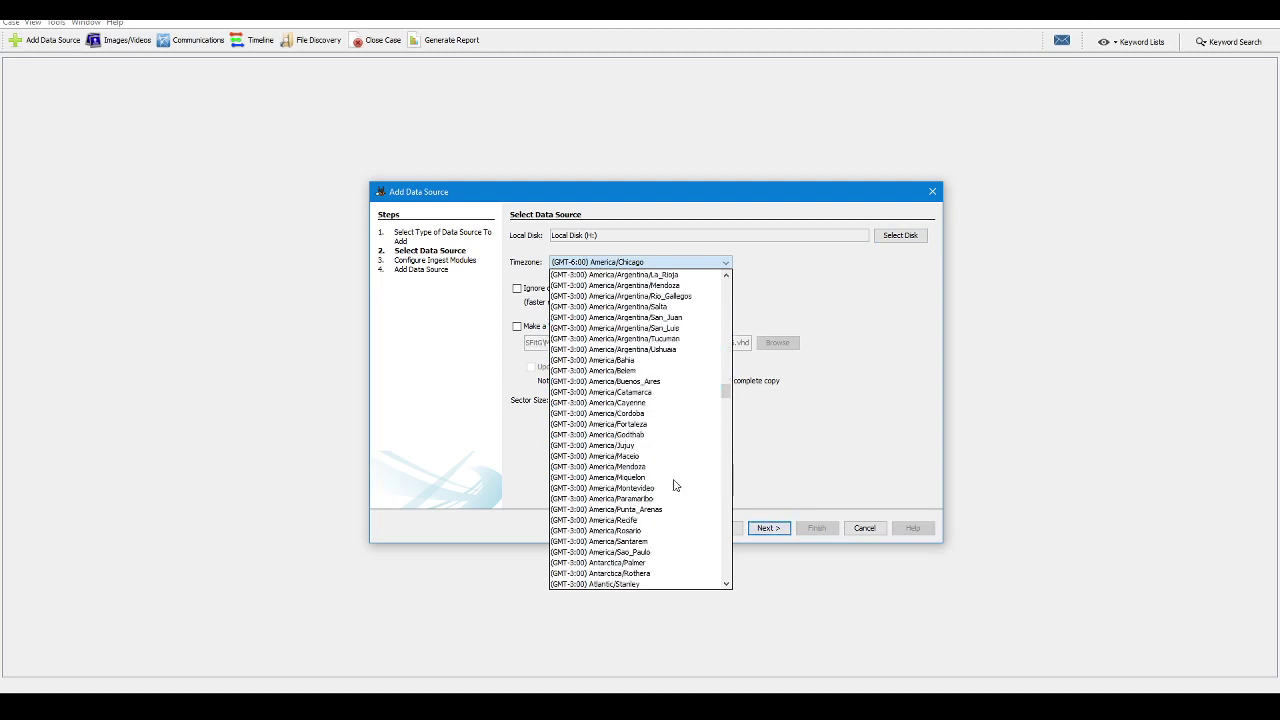
scroll(674, 485, down, 12)
scroll(674, 485, up, 2)
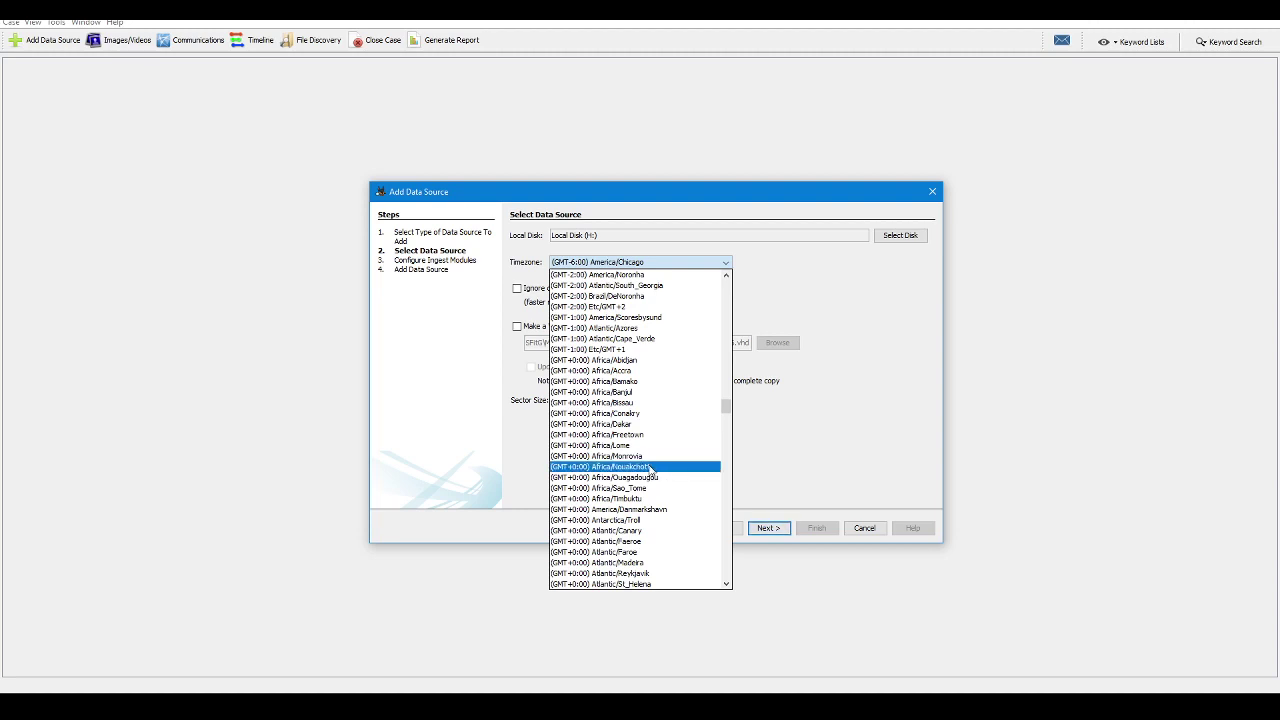
scroll(650, 468, down, 8)
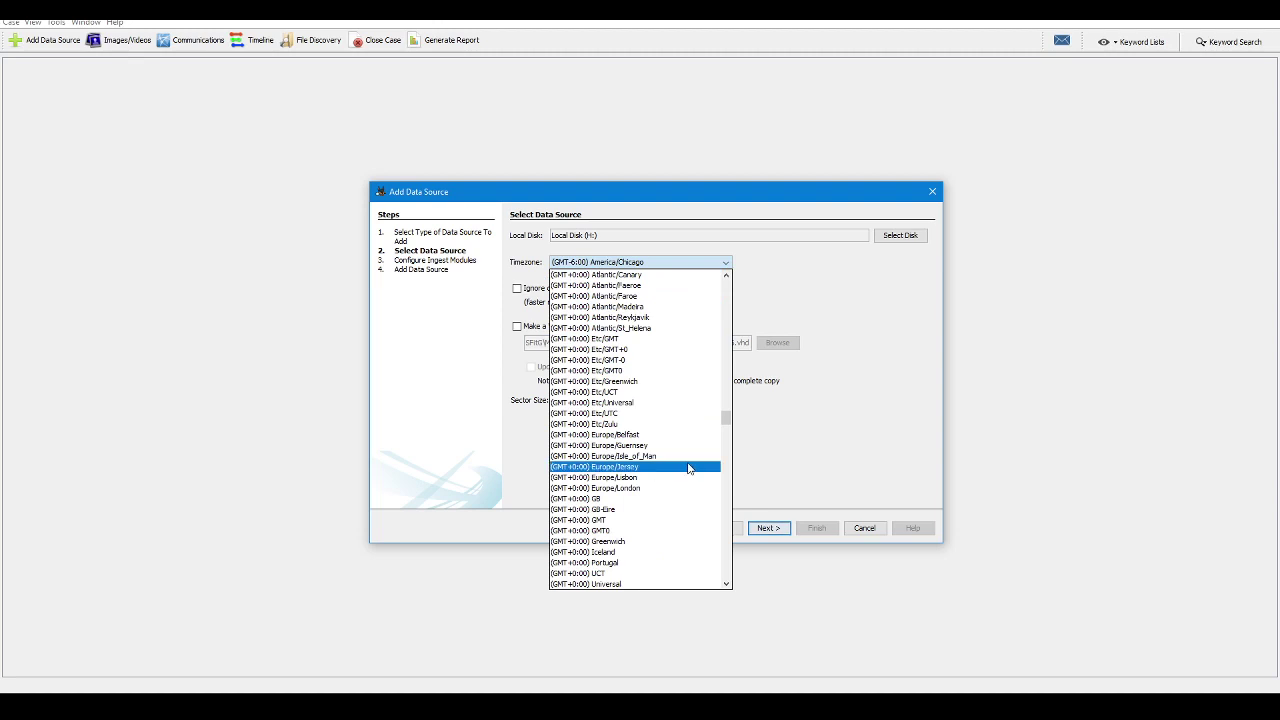
scroll(672, 483, down, 12)
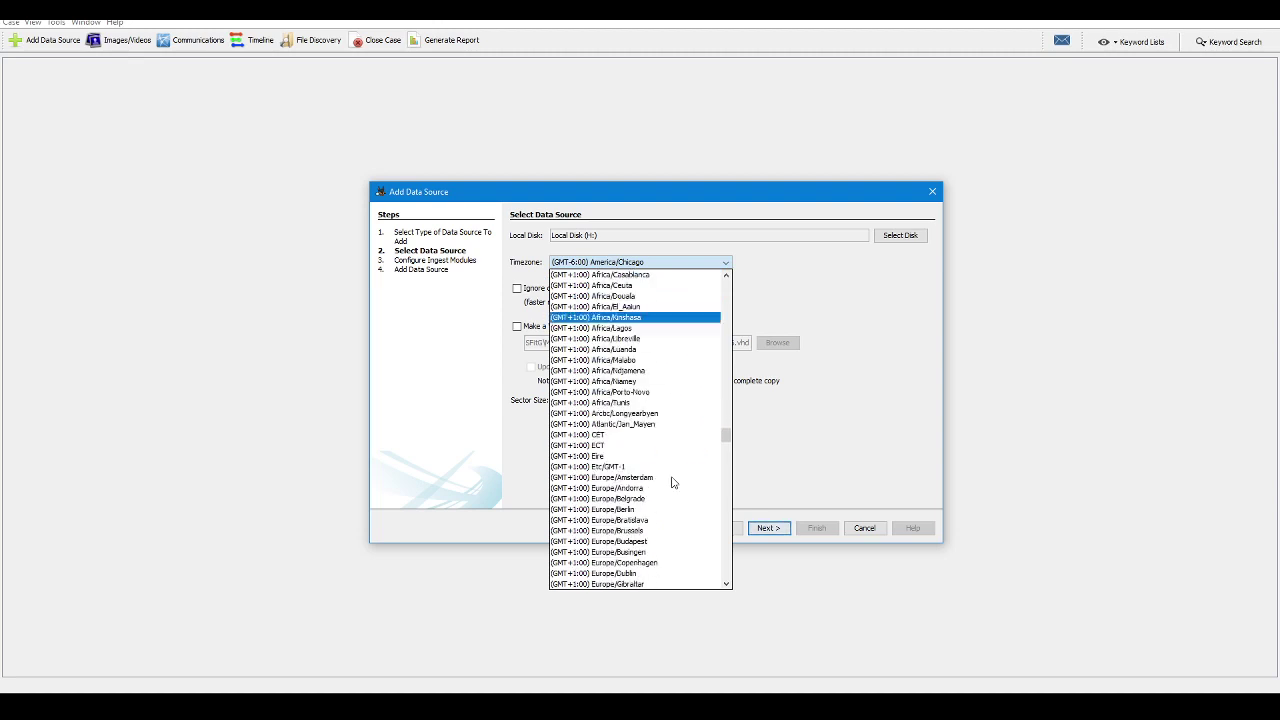
scroll(672, 483, down, 8)
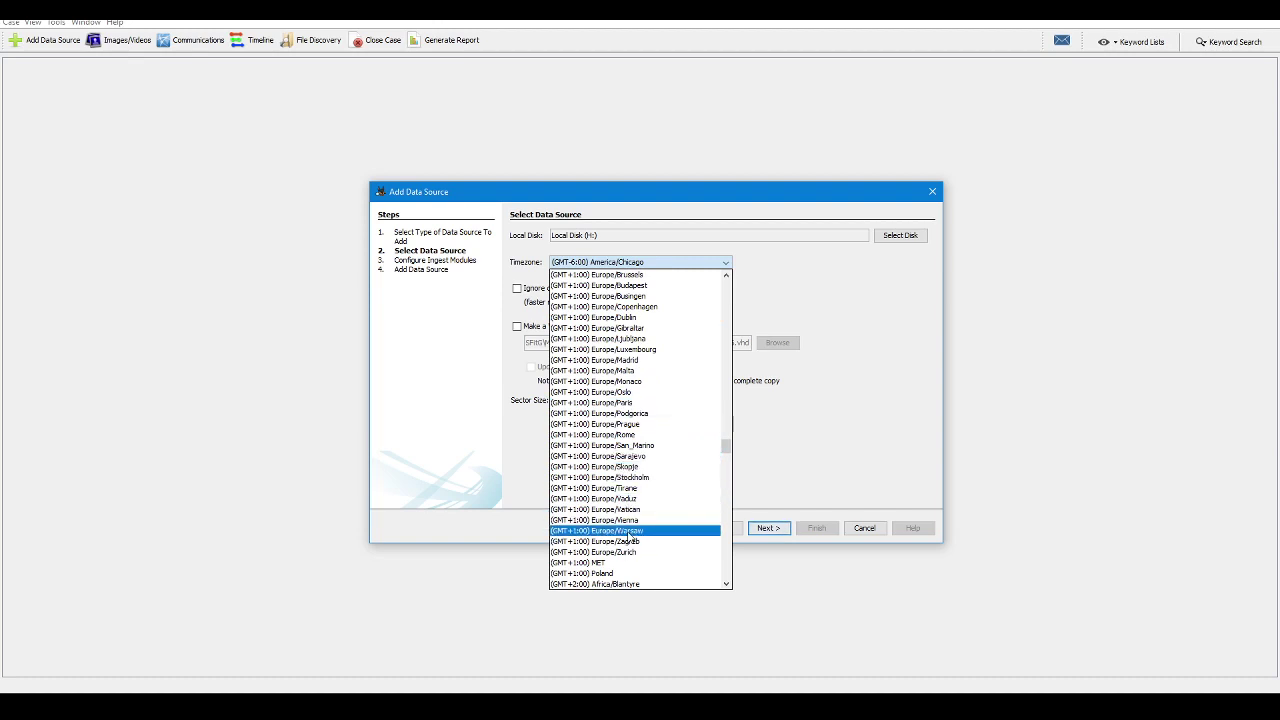
click(630, 531)
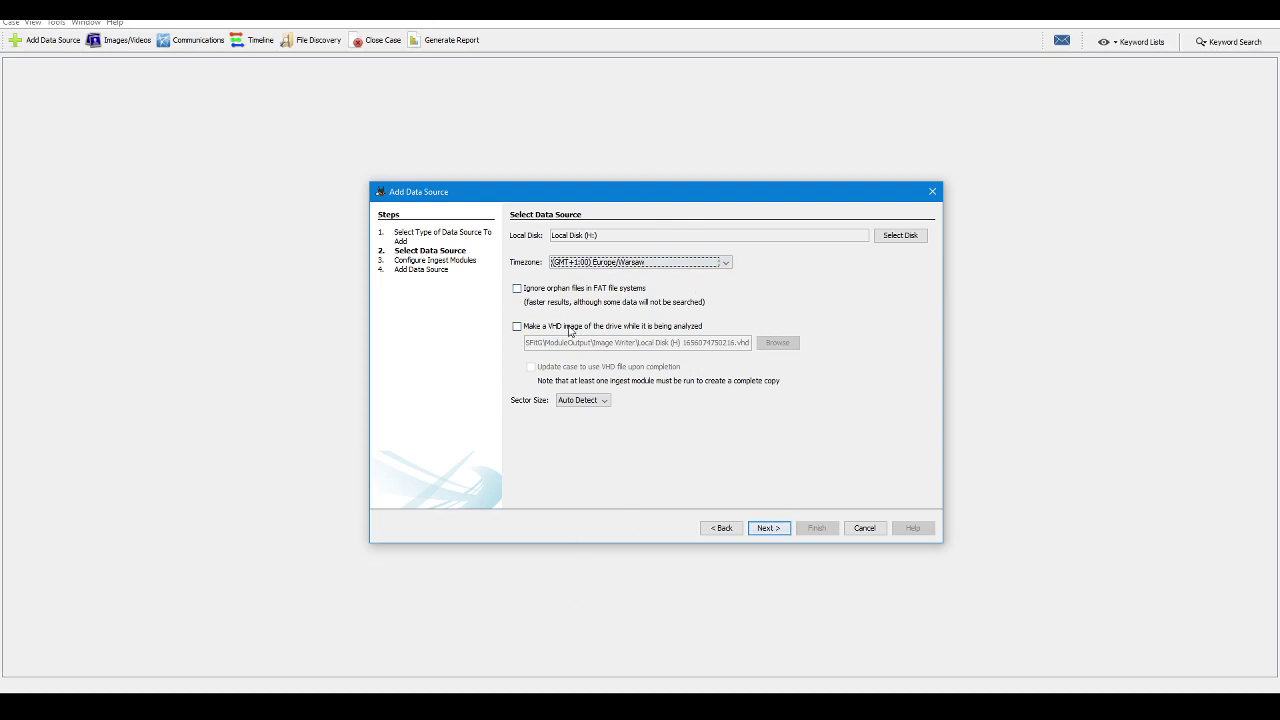
Leave all Autopsy ingest modules checked and start adding Local Disk (H:) as the data source
click(767, 527)
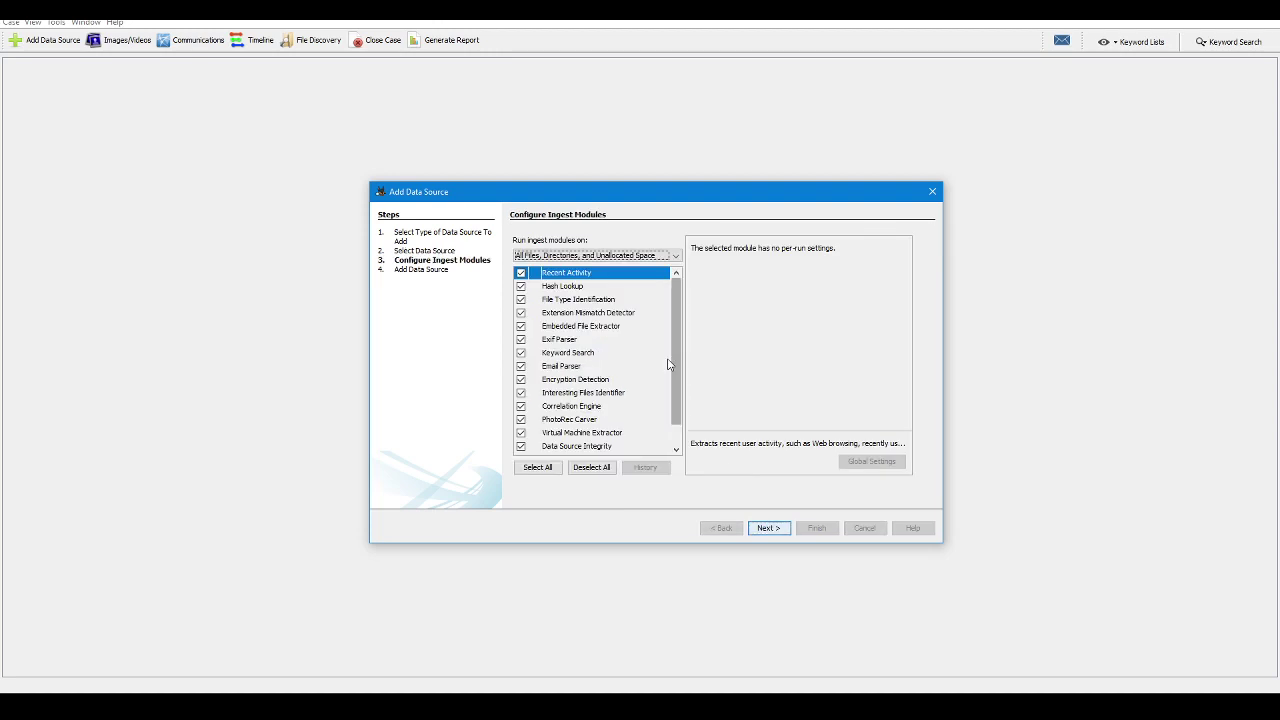
scroll(677, 334, down, 2)
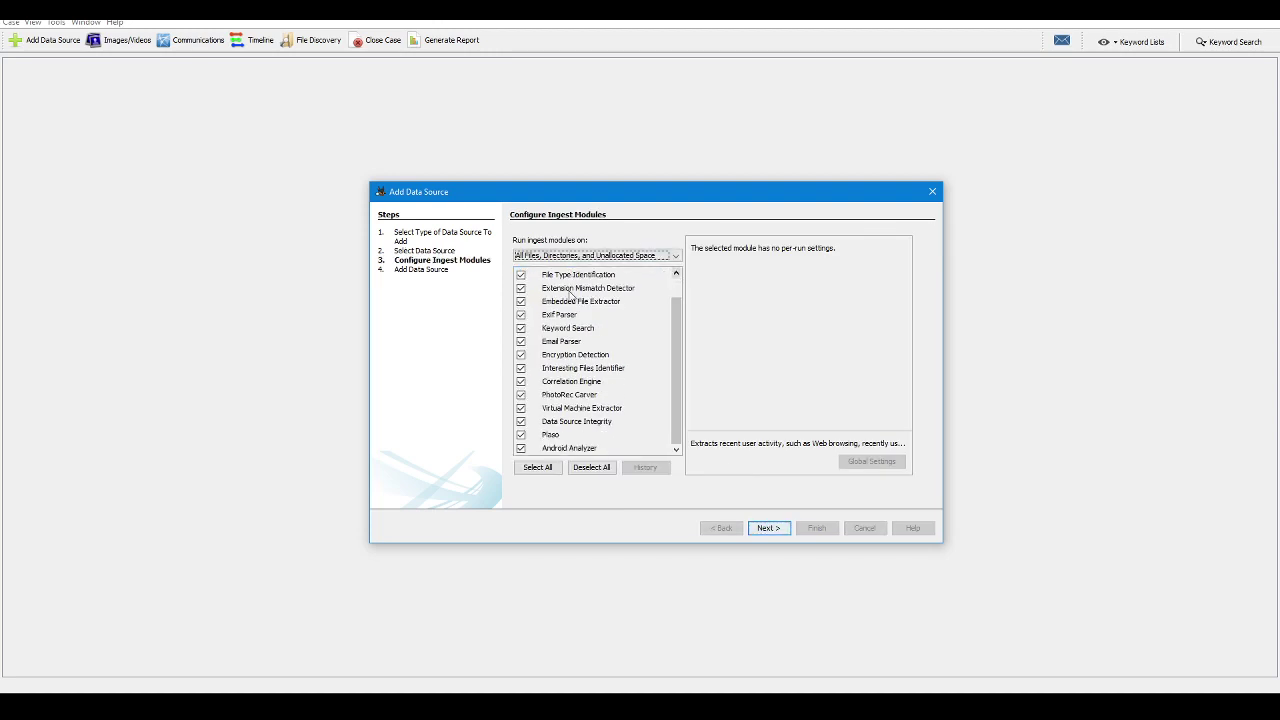
scroll(640, 329, up, 2)
click(762, 526)
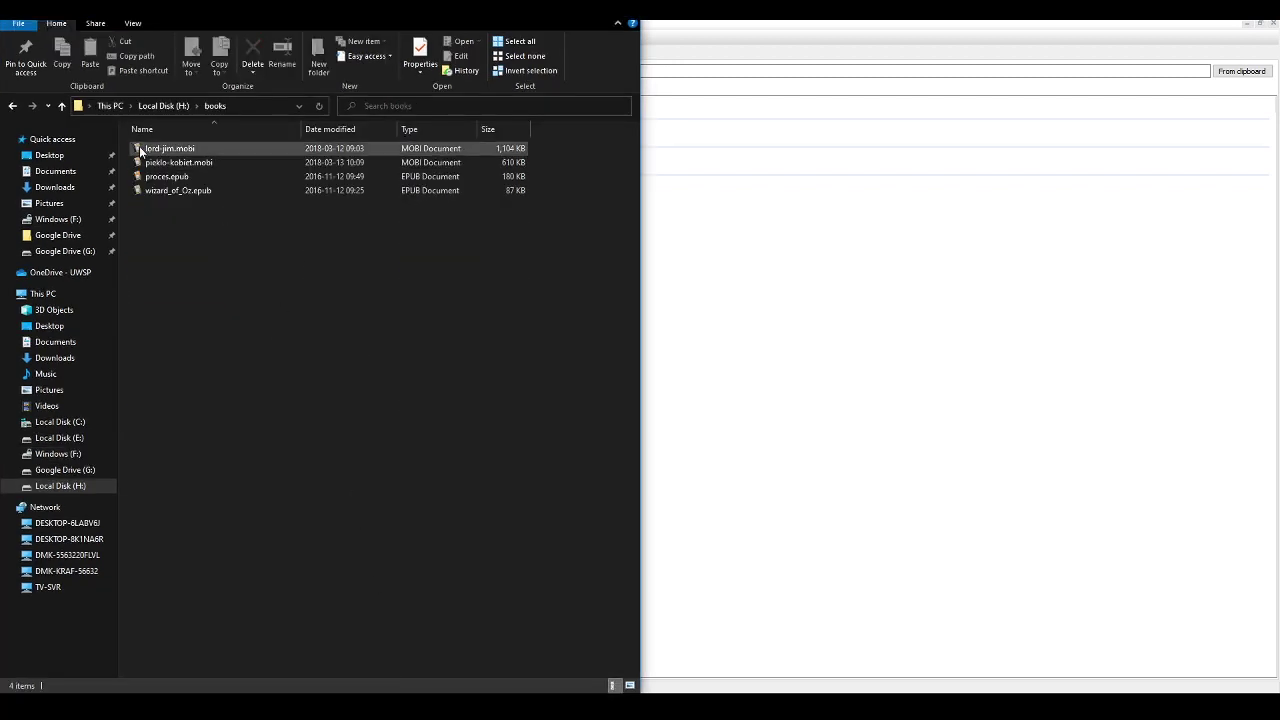
Drag lord-jim.mobi, piekło-kobiet.mobi, proces.epub and wizard_of_Oz.epub into FileAlyzer, then maximize it
drag(140, 150, 897, 346)
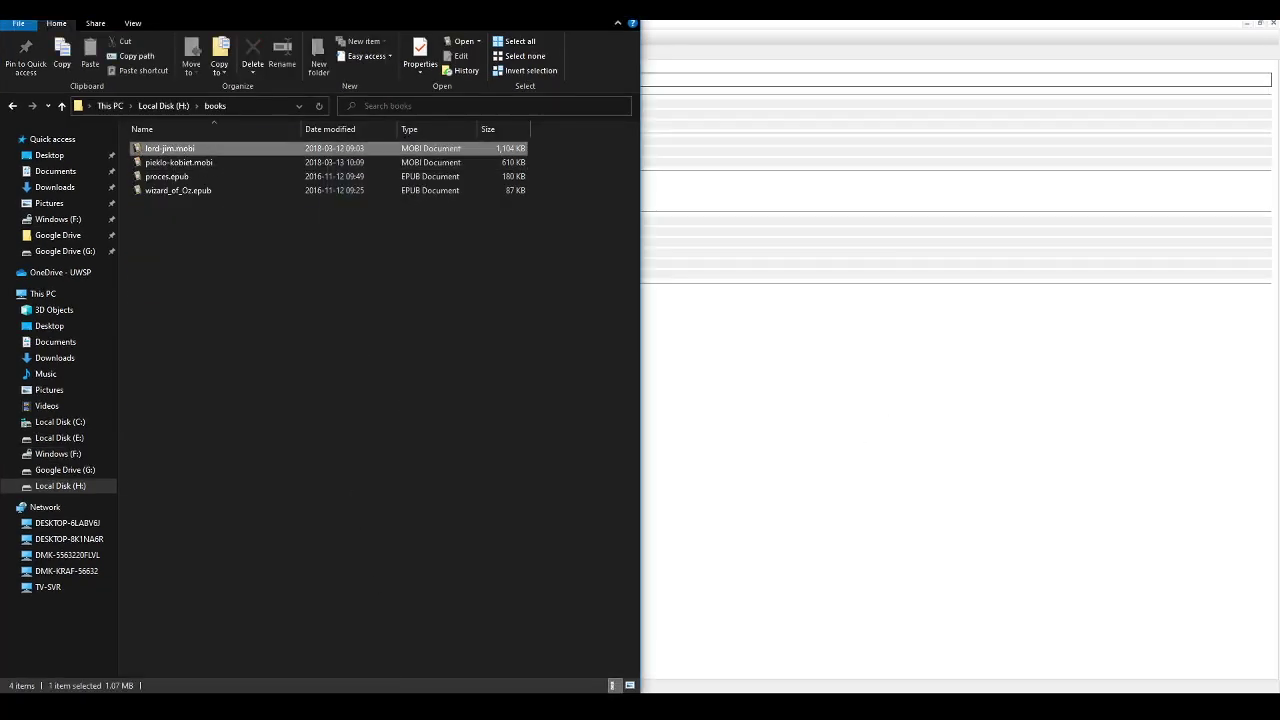
click(180, 163)
drag(180, 165, 940, 410)
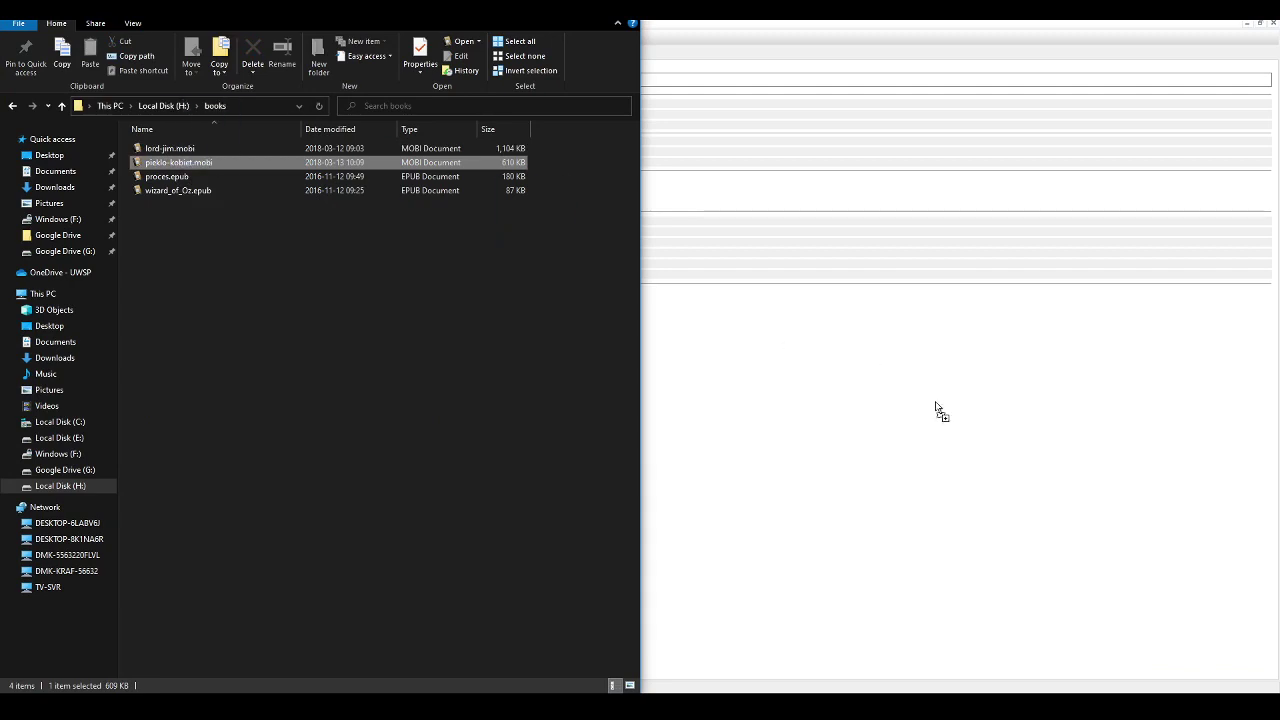
drag(168, 178, 845, 362)
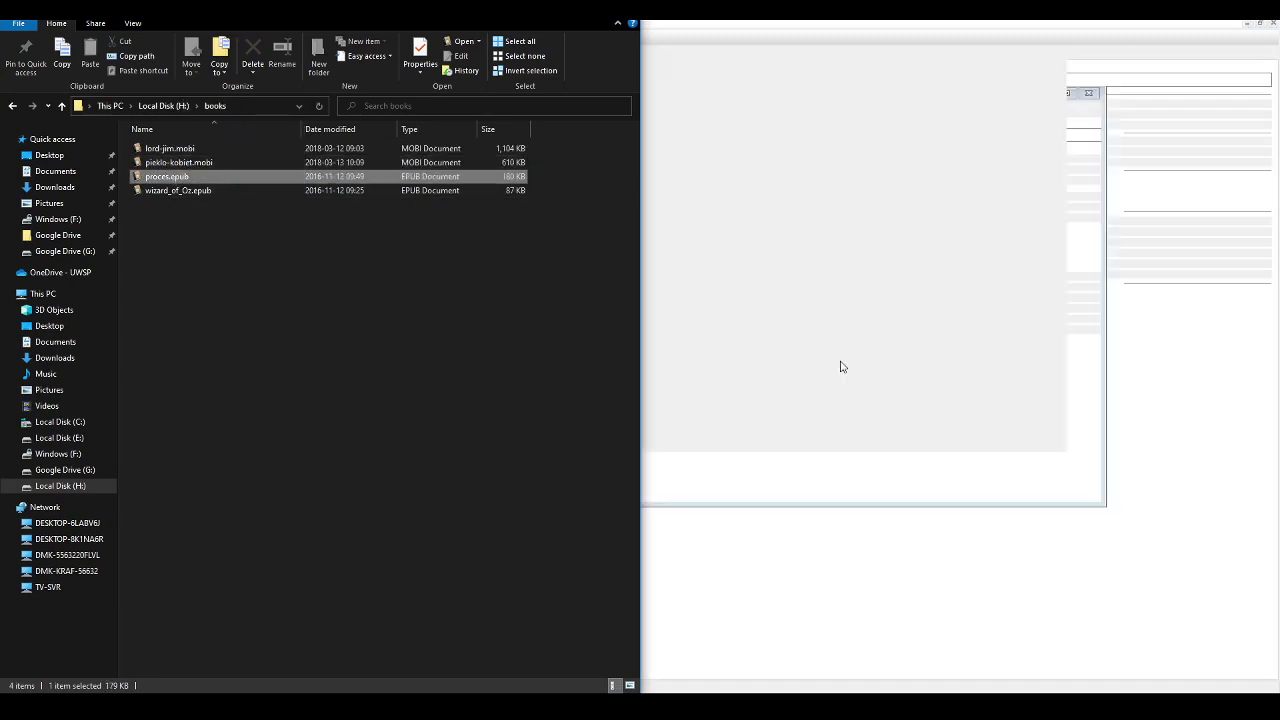
drag(236, 193, 862, 314)
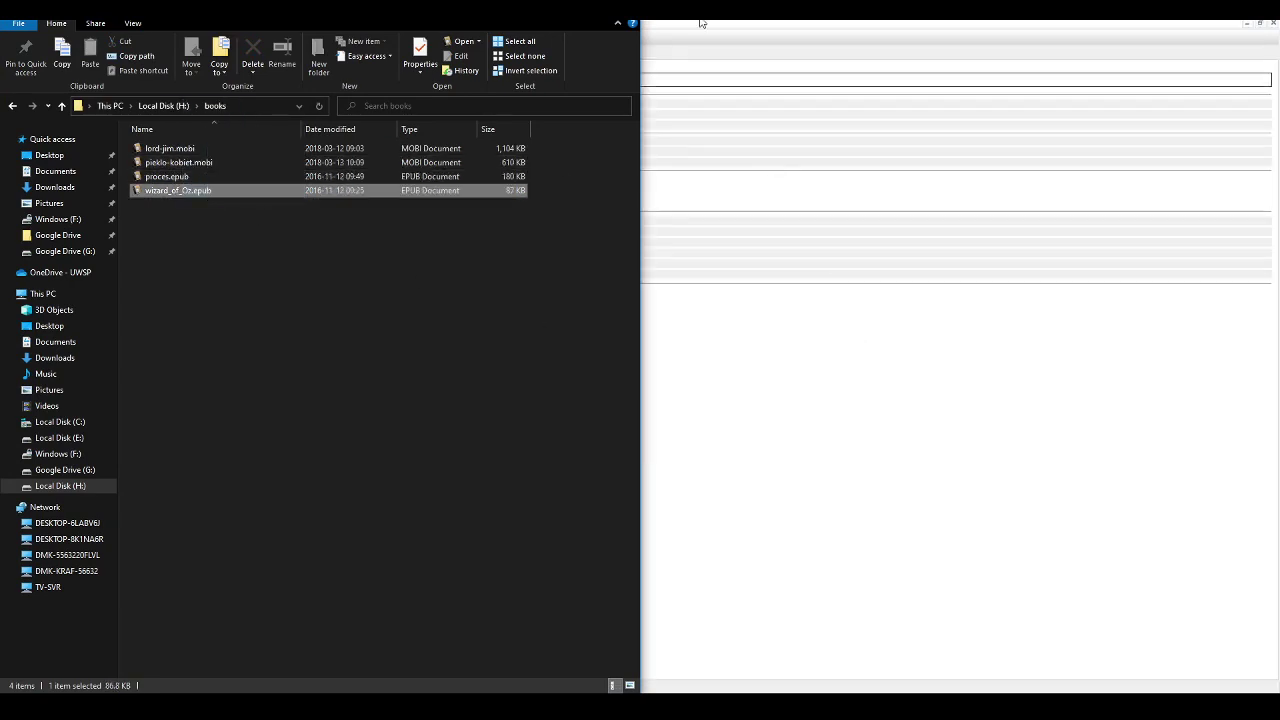
double_click(703, 25)
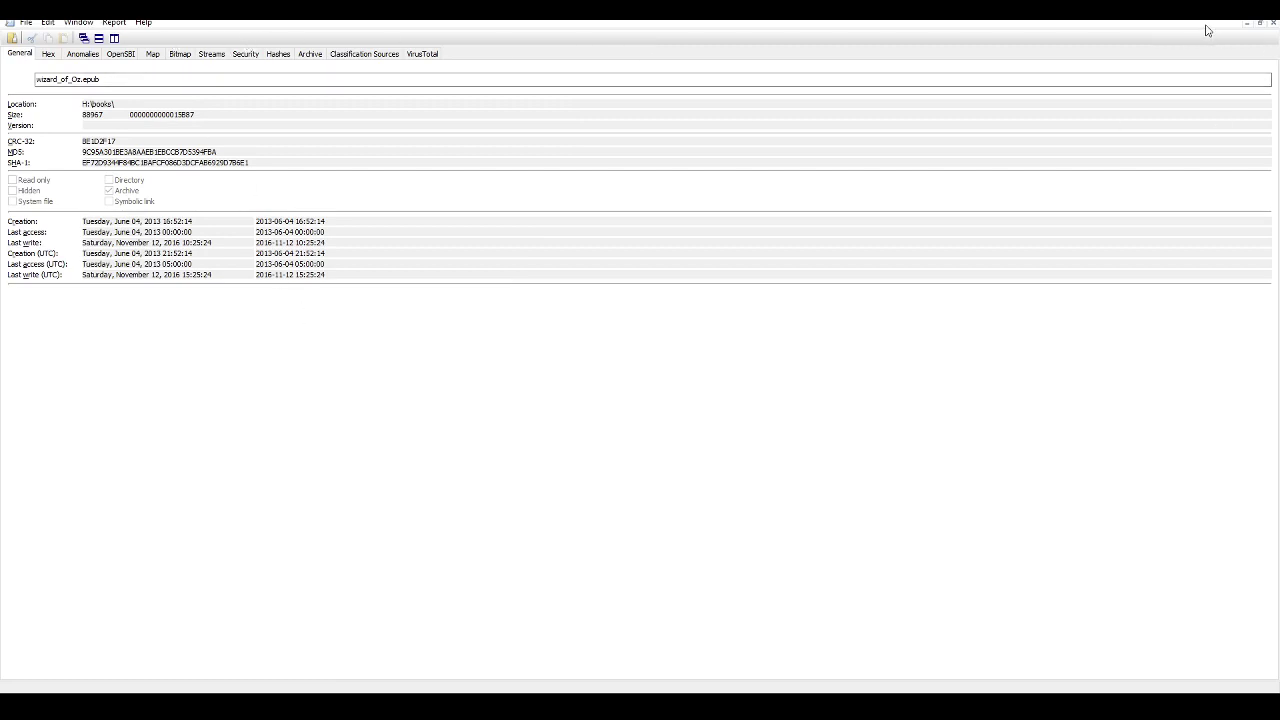
Maximize the wizard_of_Oz.epub window and show its Hex tab
click(1259, 22)
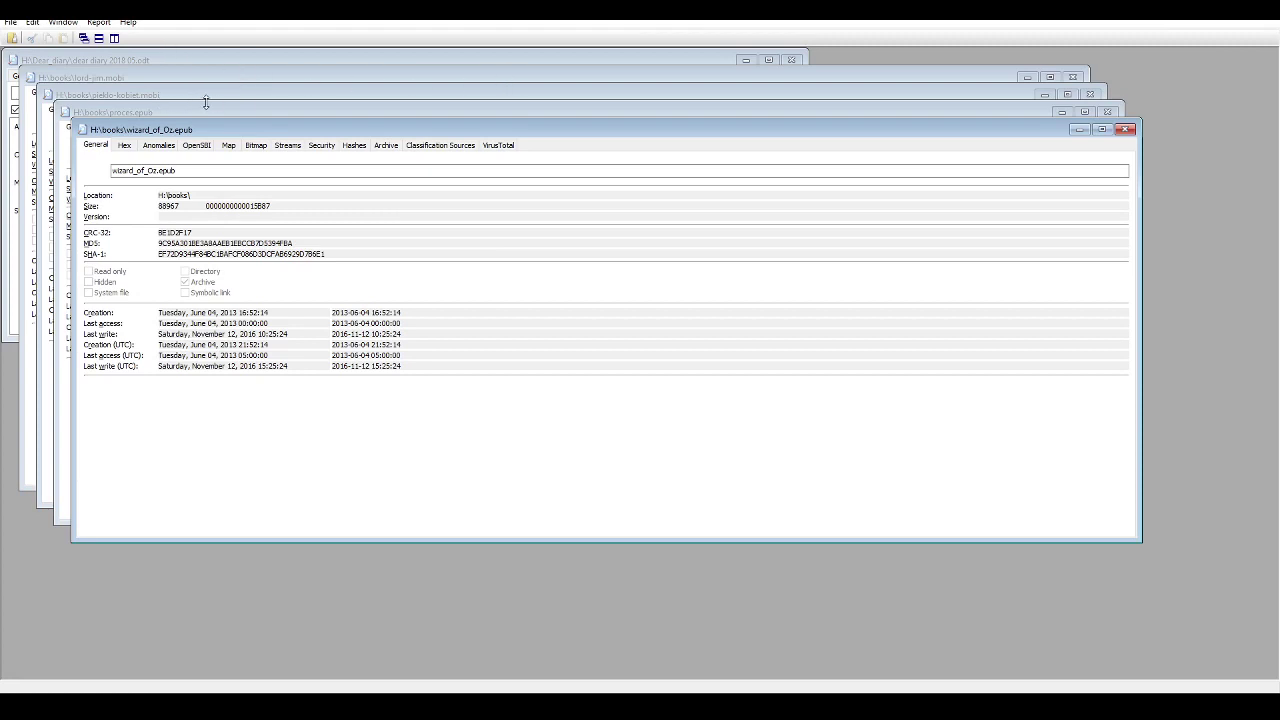
click(1101, 129)
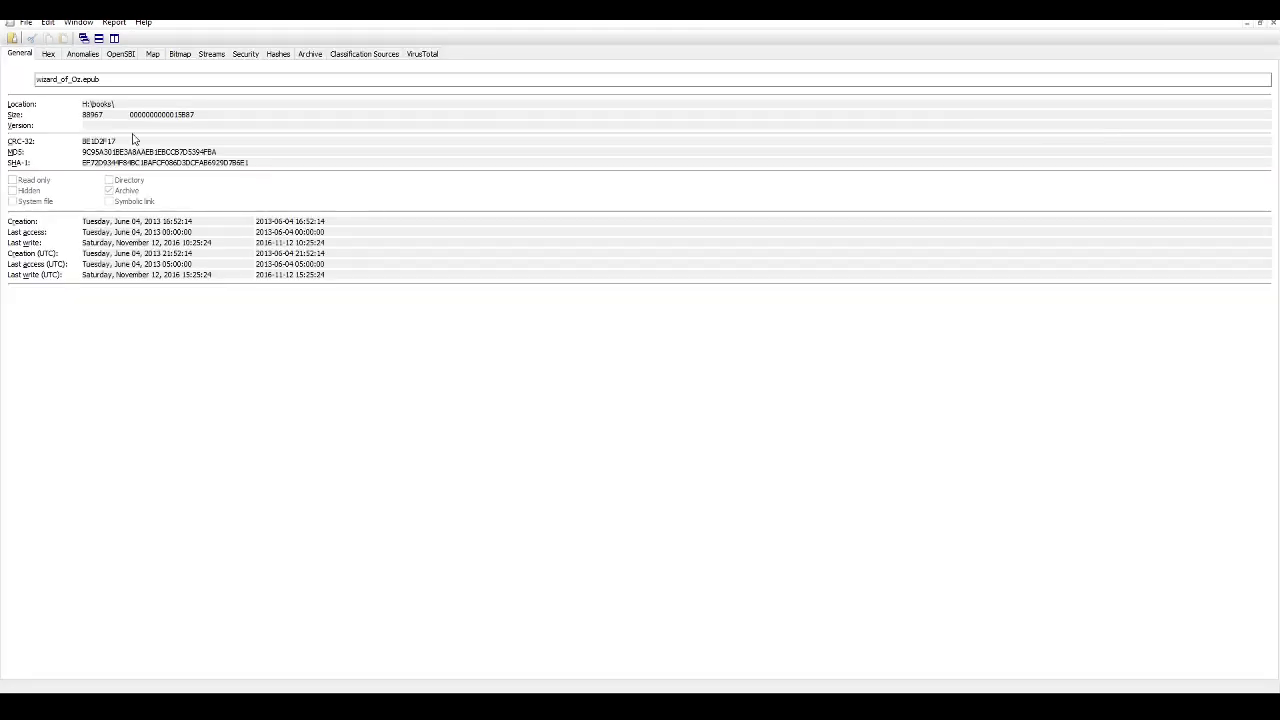
click(48, 54)
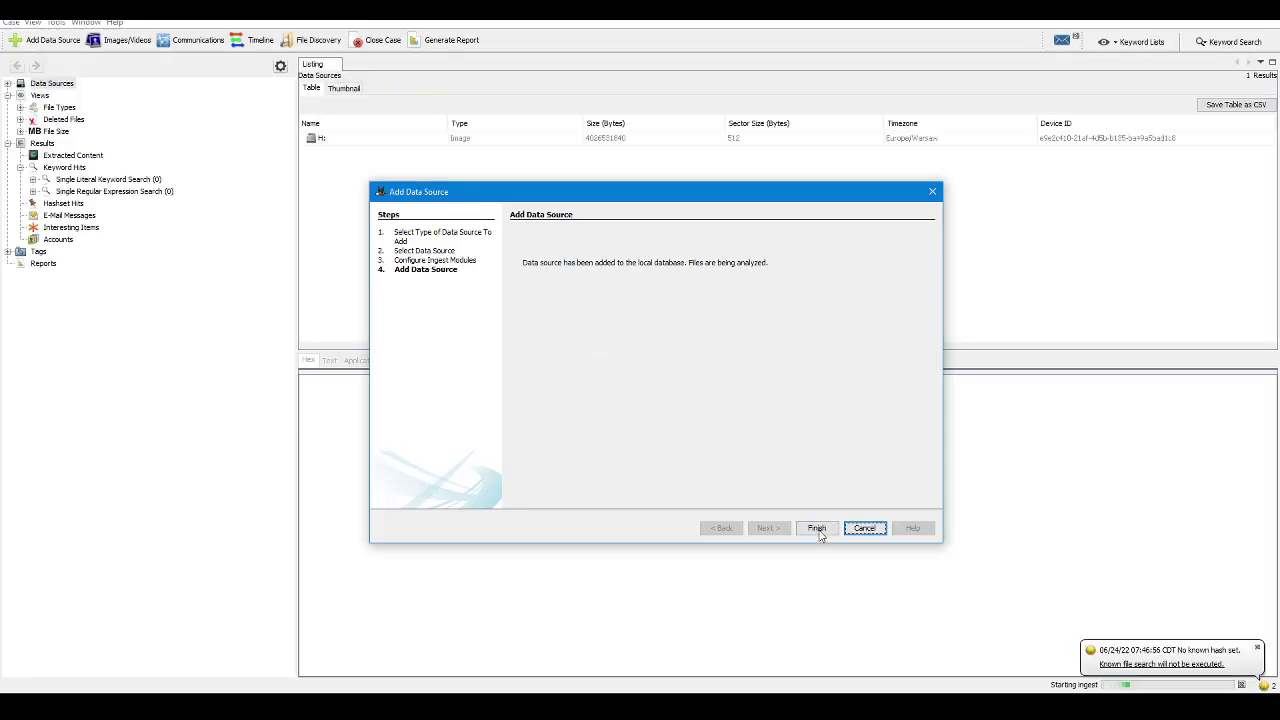
Finish the Add Data Source wizard so Local Disk (H:) ingest runs
click(820, 528)
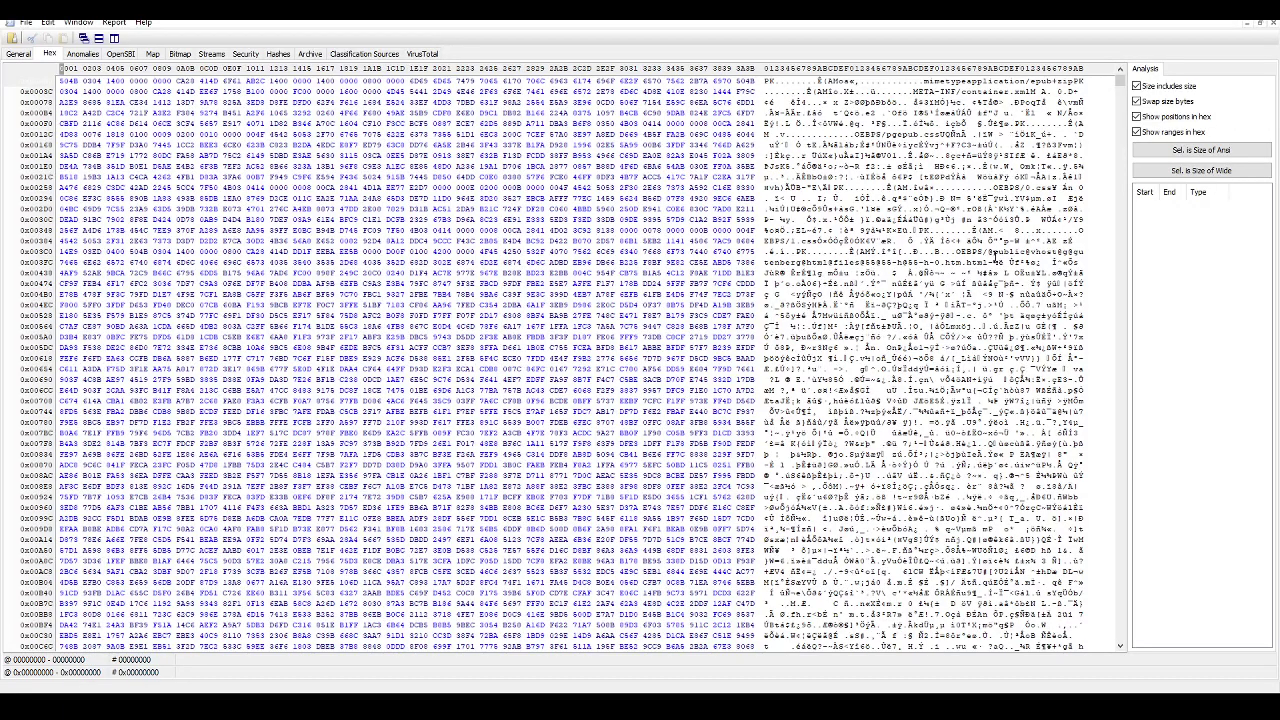
Restore the file windows and tile the five hex views vertically
scroll(1027, 185, down, 20)
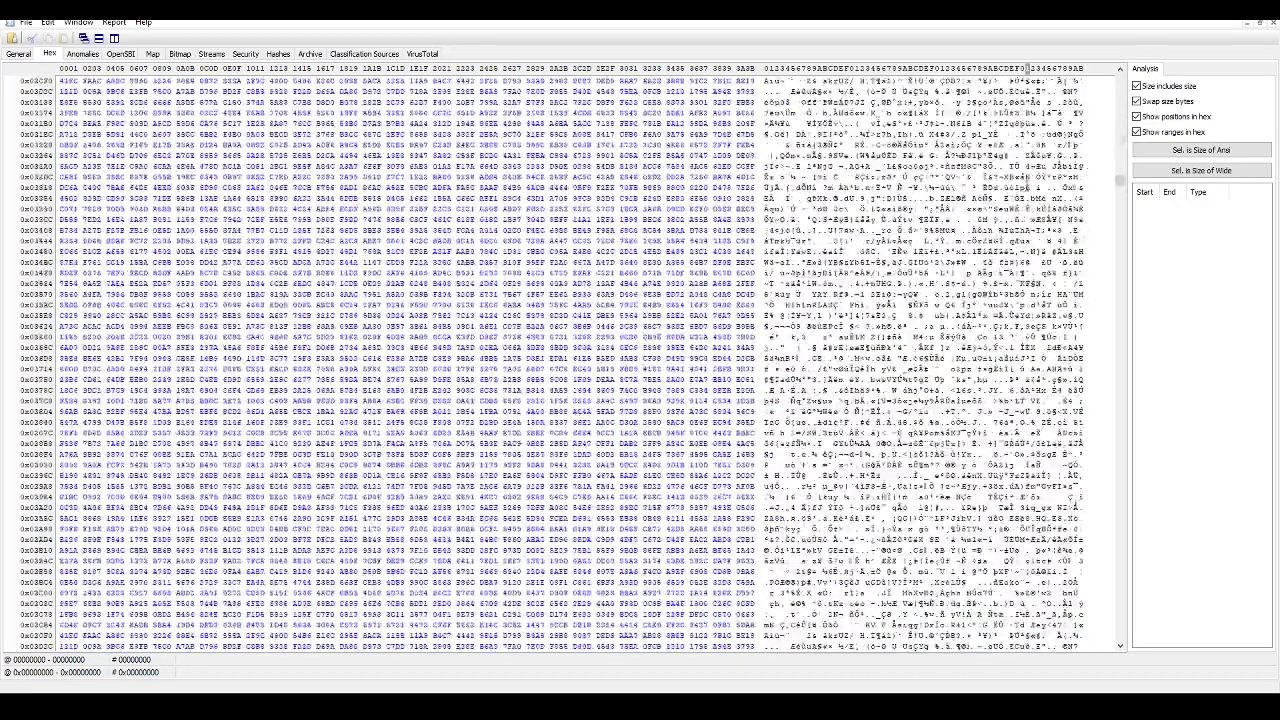
click(1262, 24)
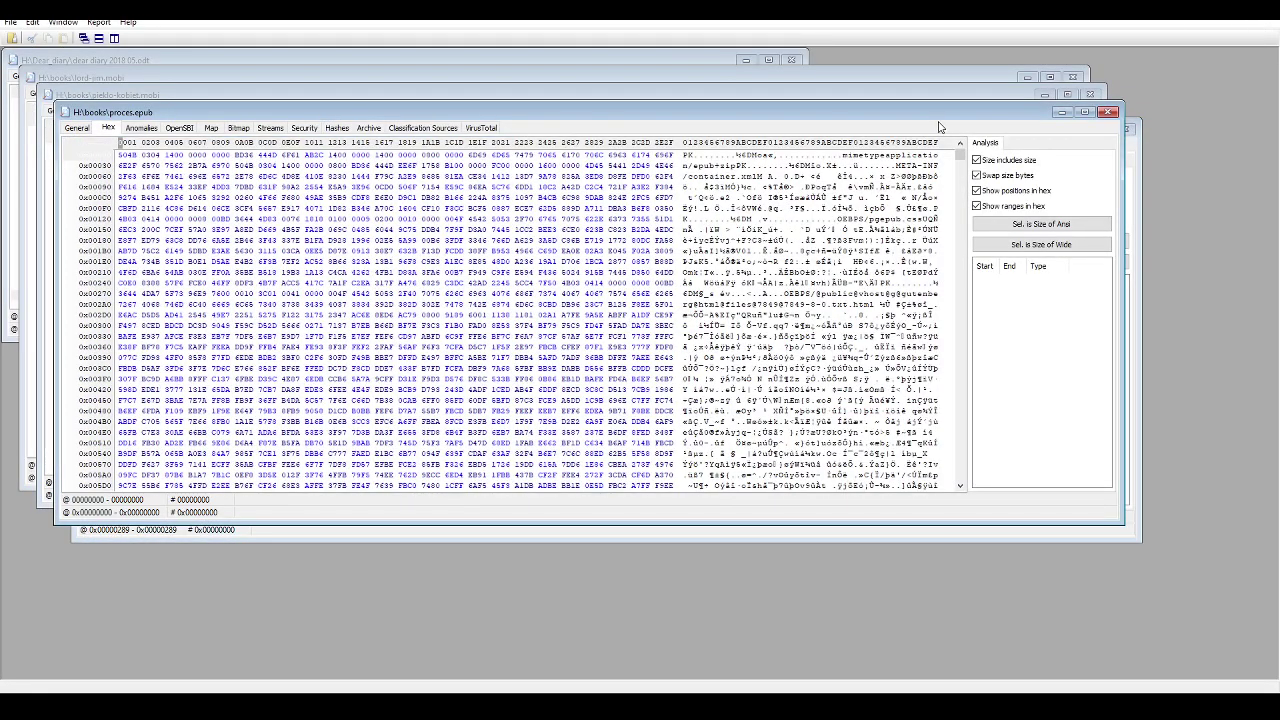
click(114, 38)
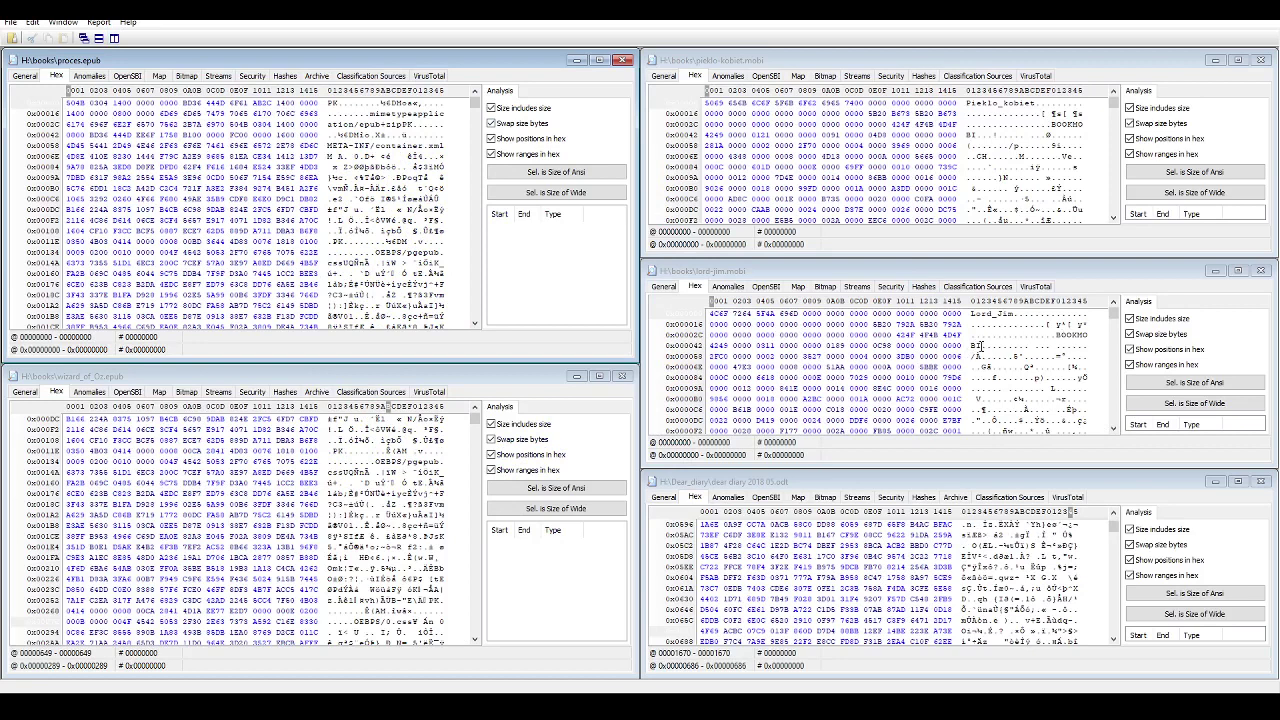
Scroll through the lord-jim.mobi hex dump
click(1032, 368)
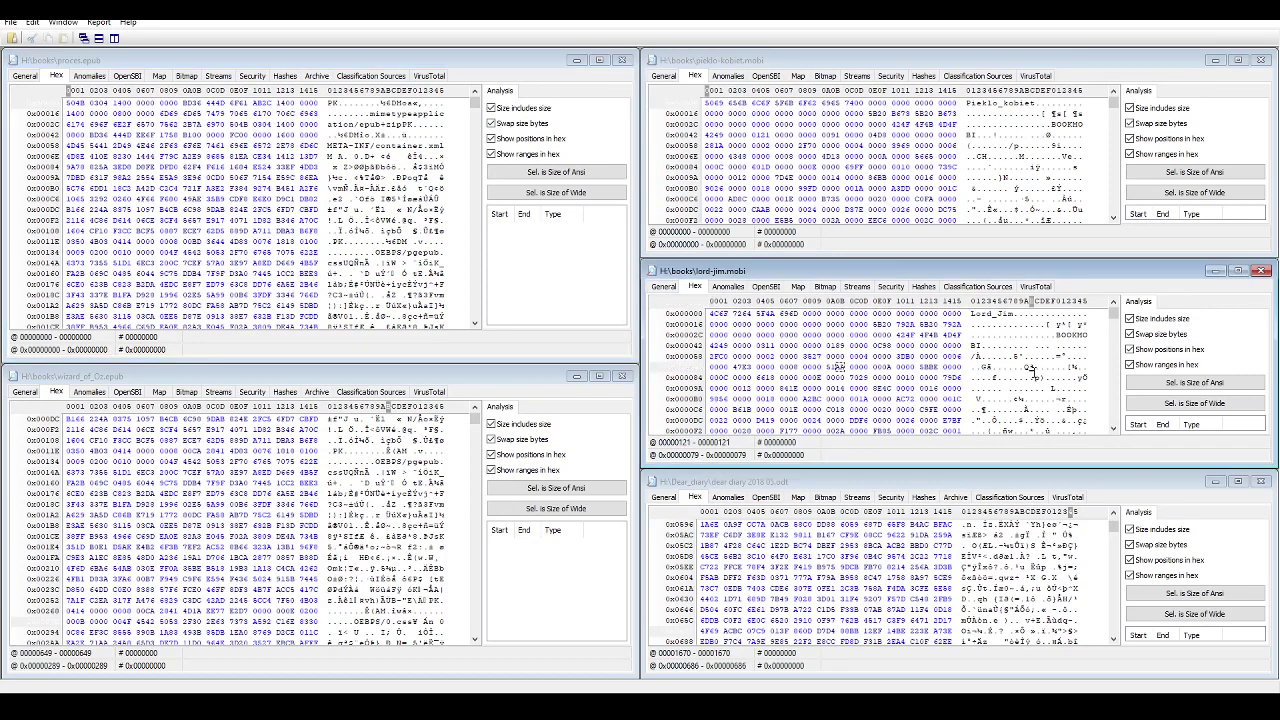
scroll(1035, 372, down, 7)
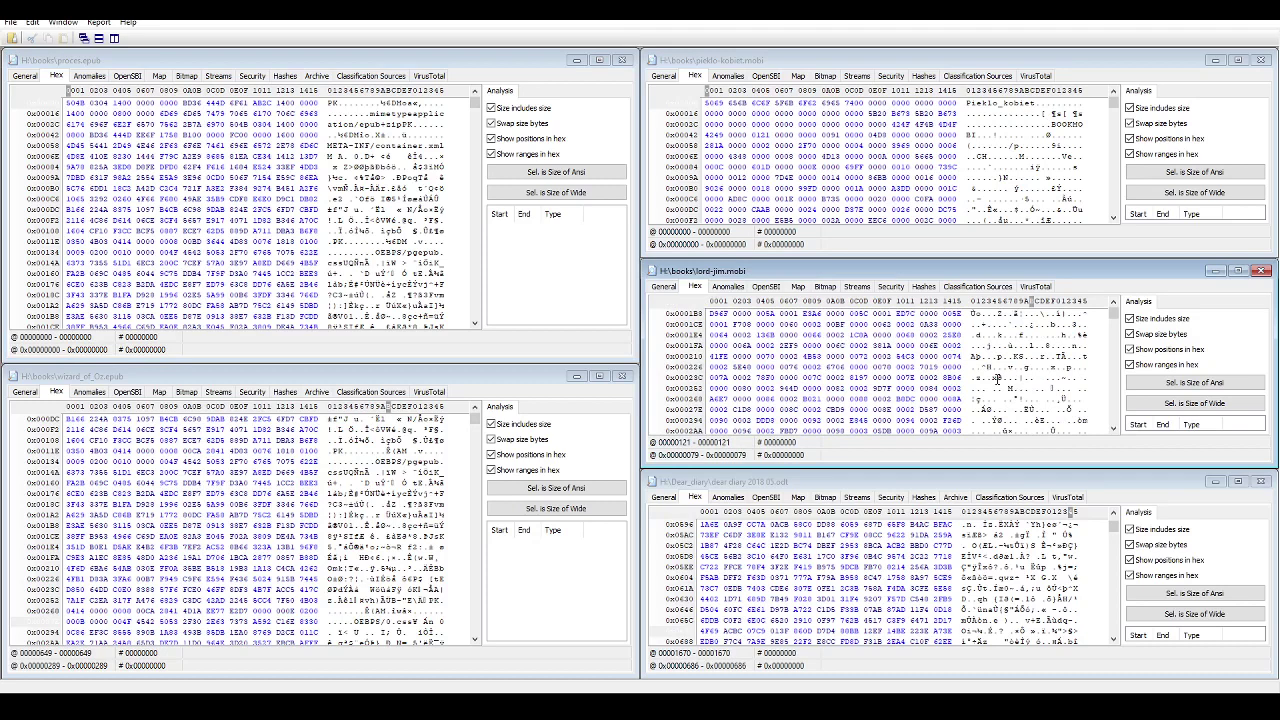
scroll(997, 378, up, 7)
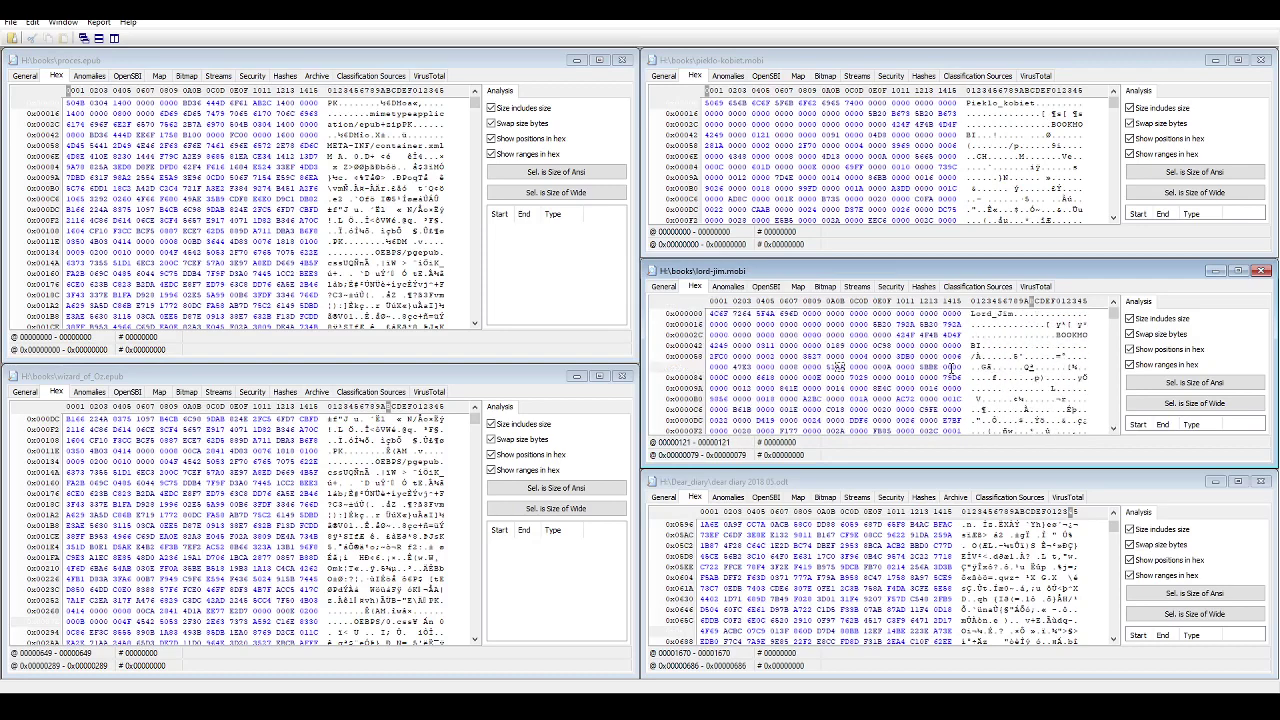
scroll(951, 370, down, 15)
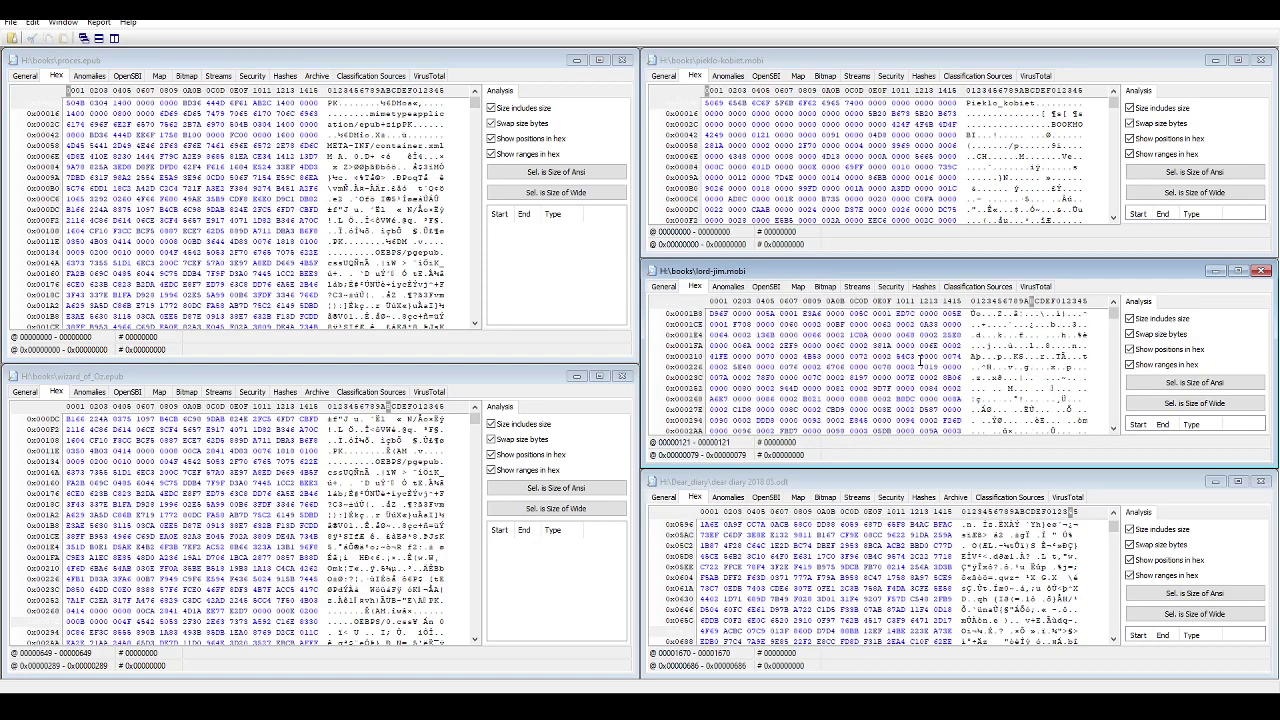
Scroll down through the diary file's hex dump
click(969, 567)
scroll(975, 567, down, 20)
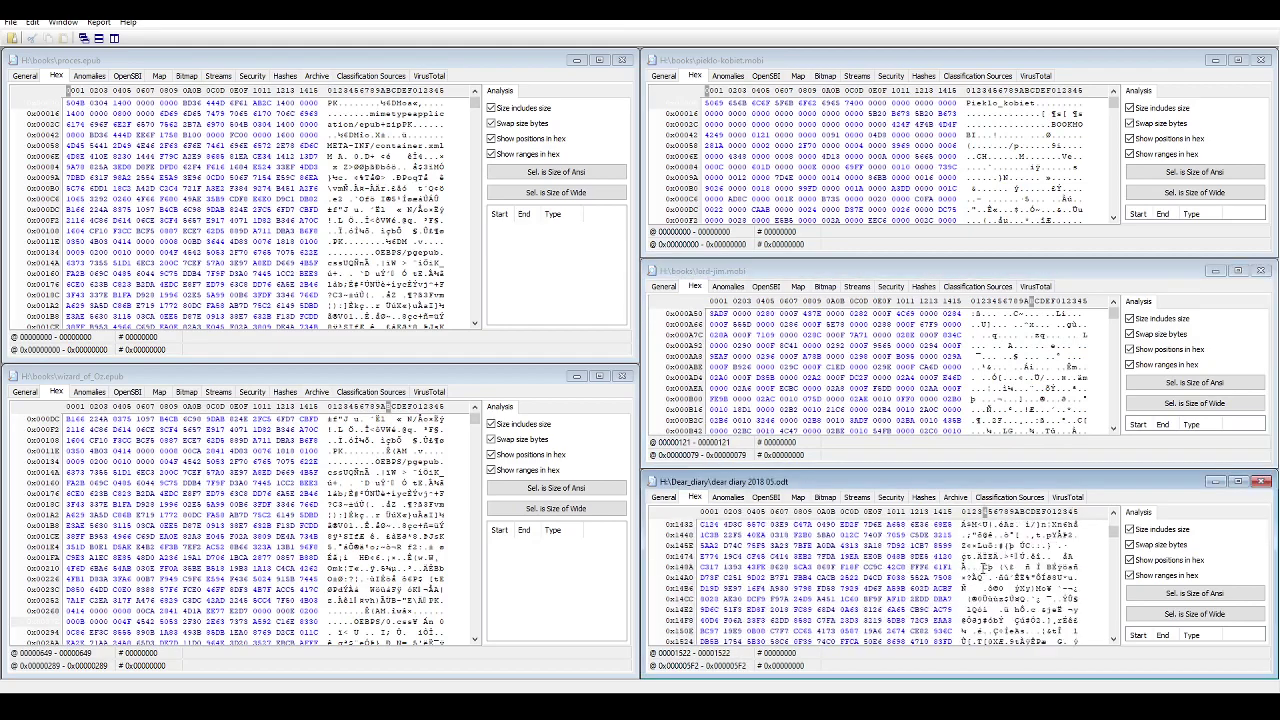
scroll(985, 567, down, 20)
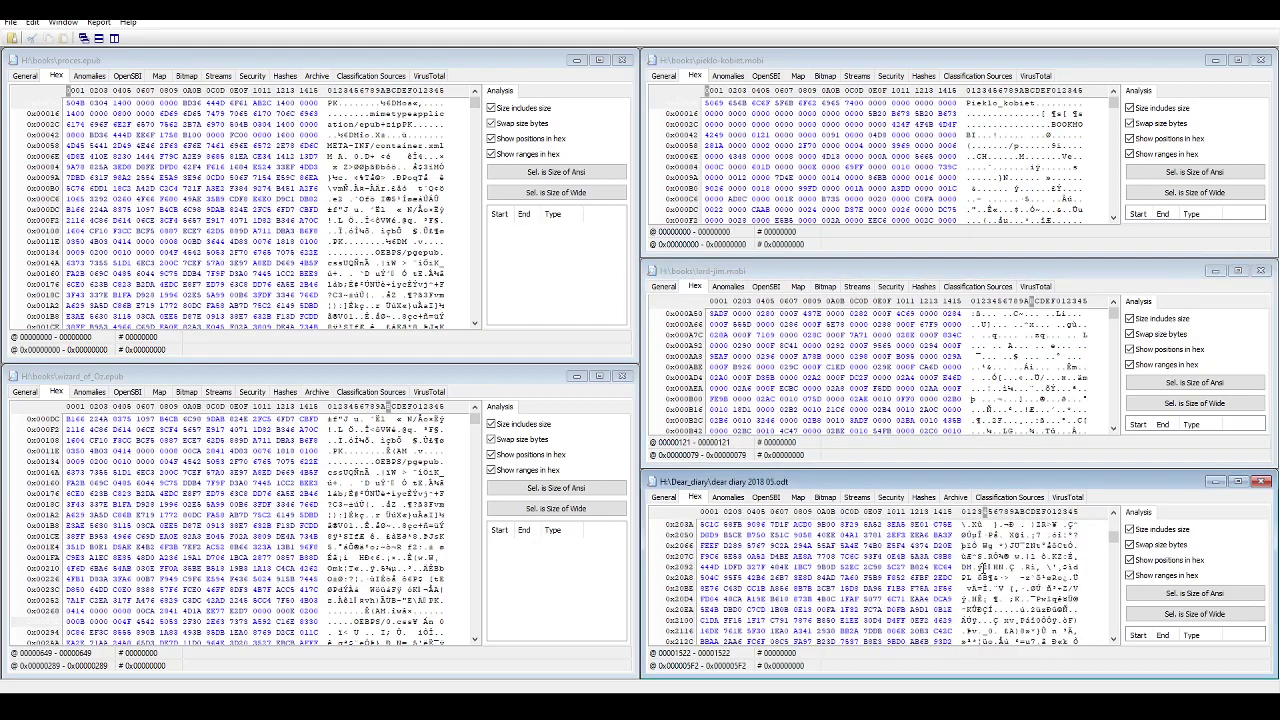
scroll(985, 567, down, 20)
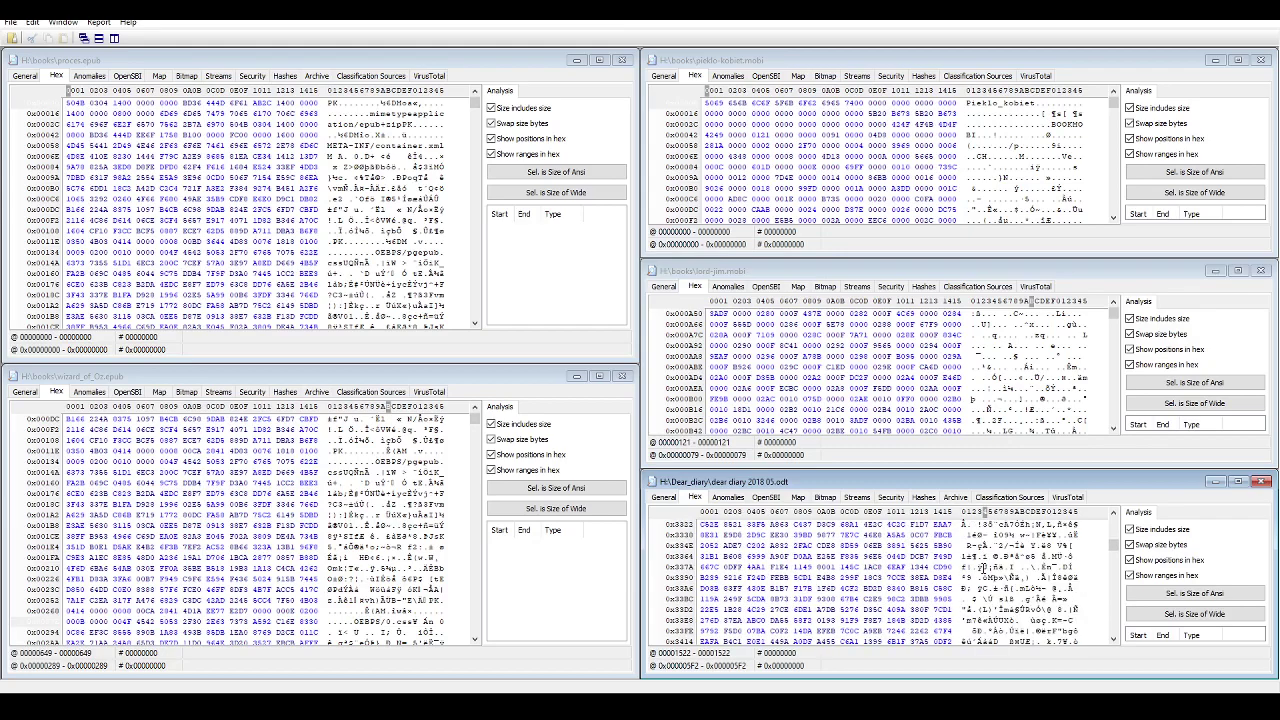
scroll(985, 567, down, 20)
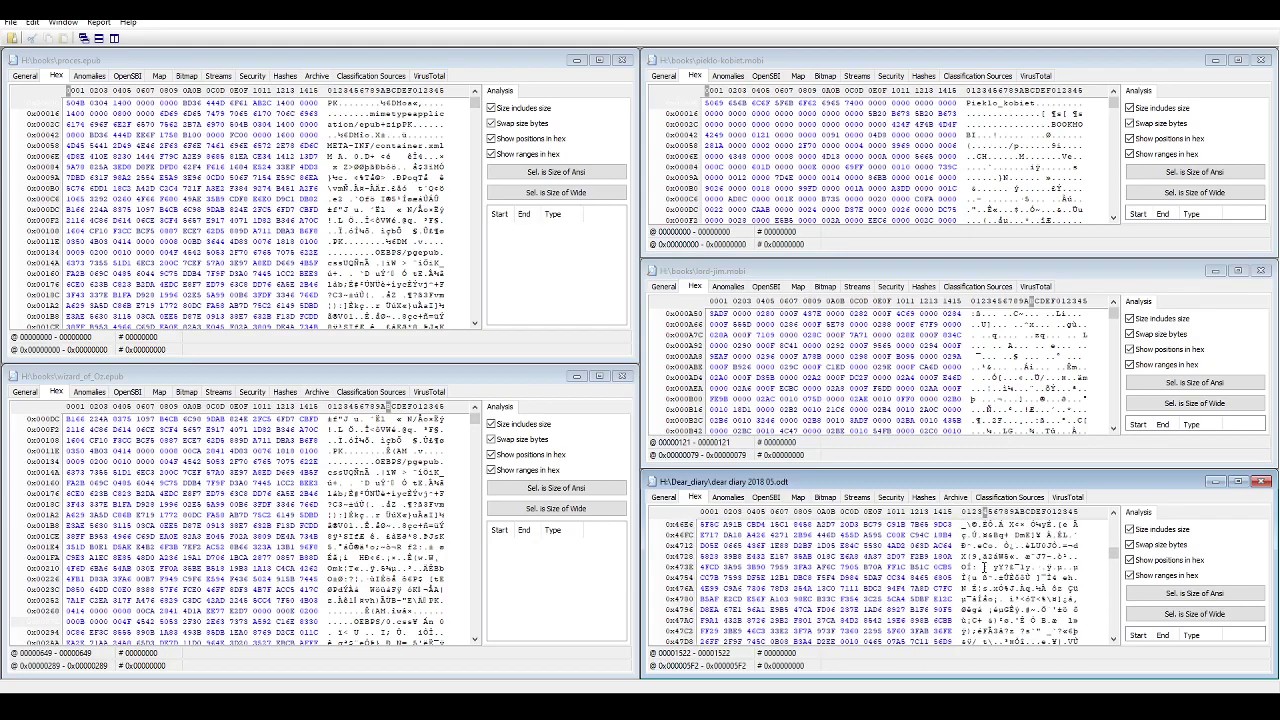
scroll(985, 567, down, 20)
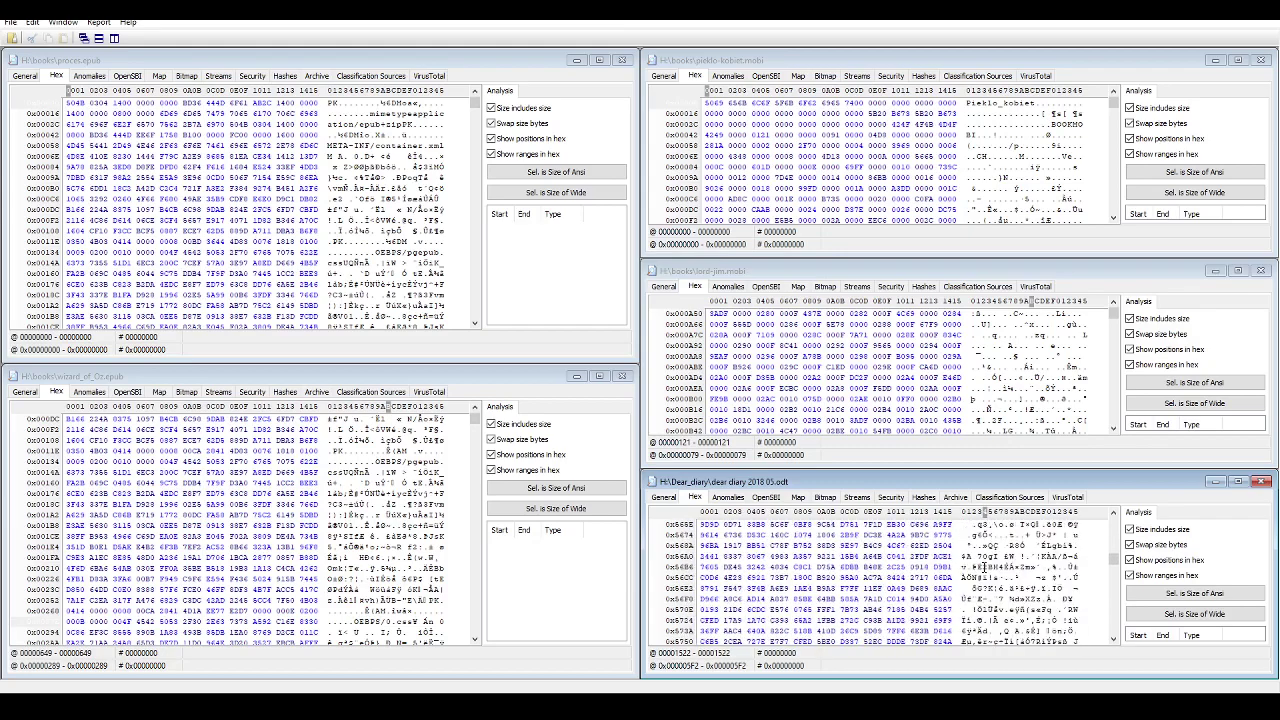
scroll(985, 567, down, 3)
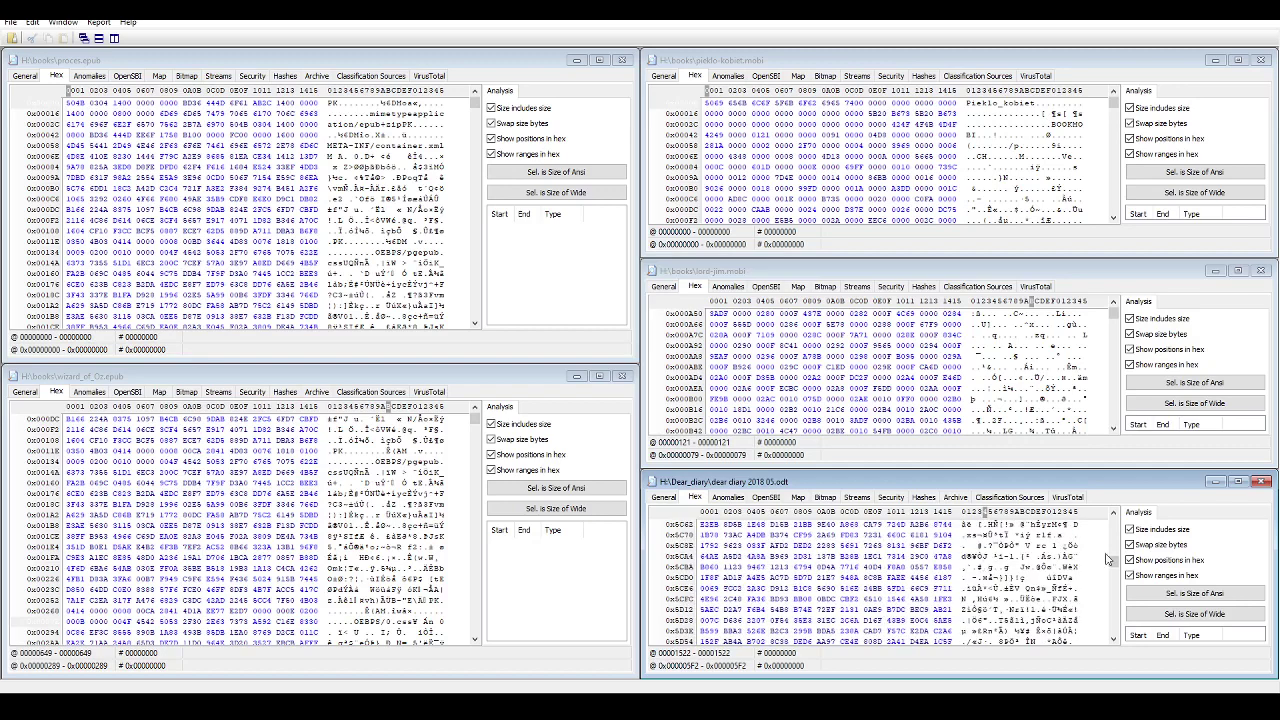
drag(1113, 556, 1113, 520)
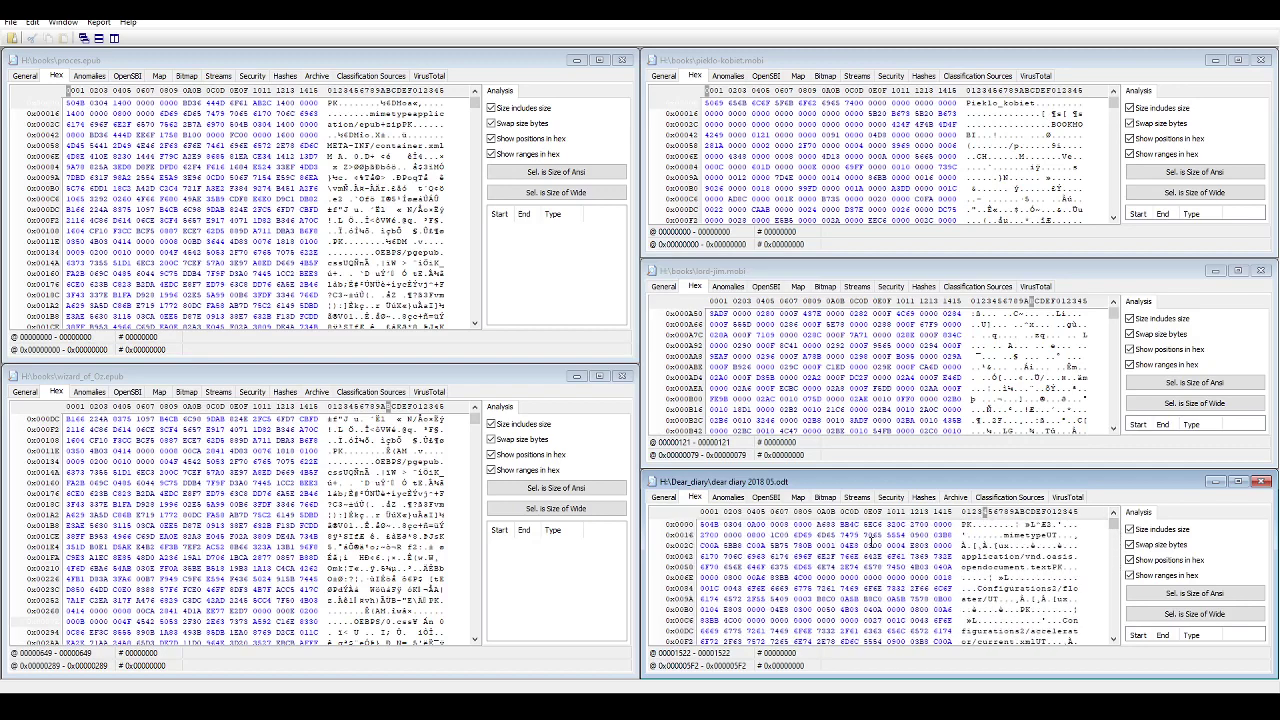
scroll(379, 518, down, 20)
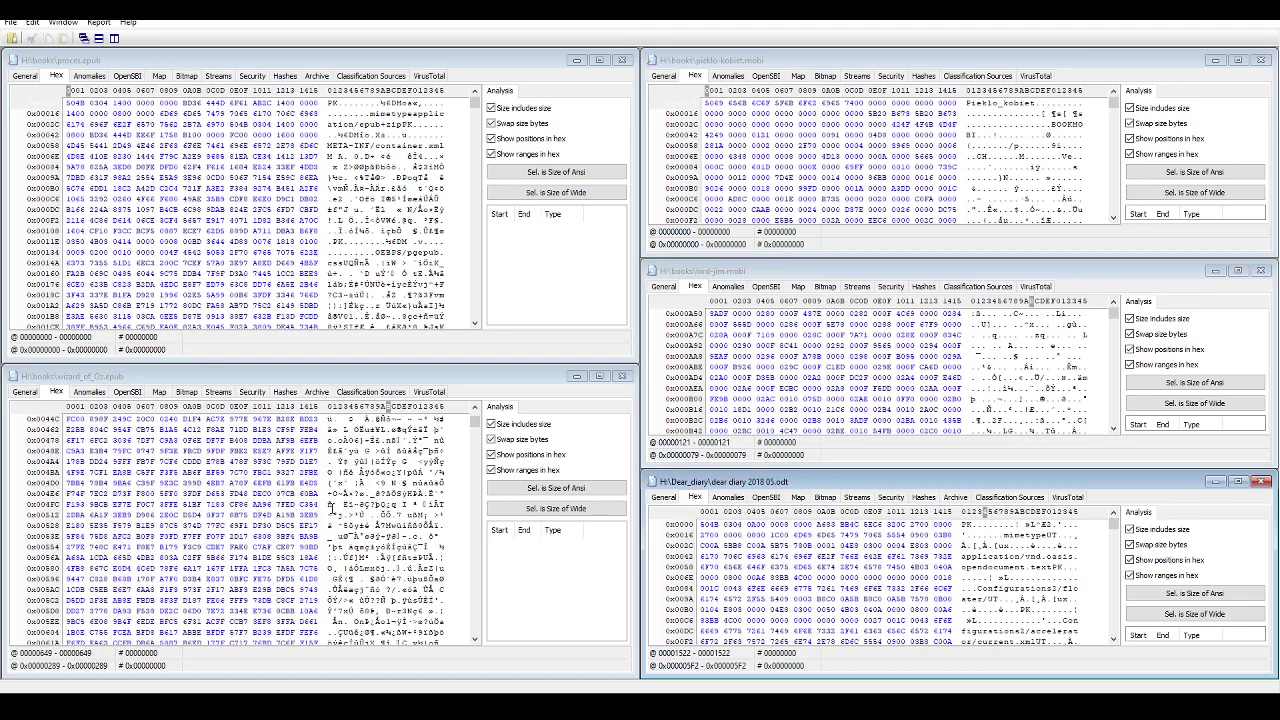
scroll(382, 516, down, 20)
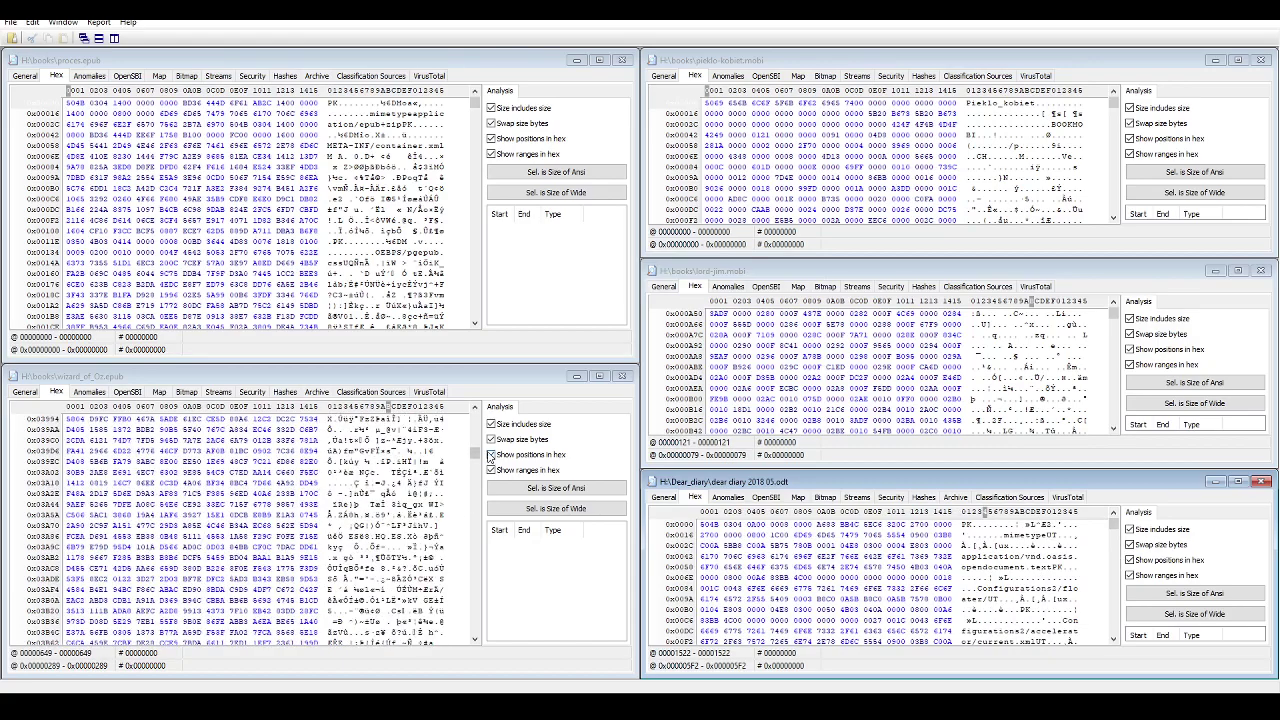
Inspect the other tiled hex views via their scrollbars, then bring the H:\books folder forward
mouse_move(475, 452)
mouse_down()
mouse_move(463, 650)
mouse_move(482, 599)
mouse_move(475, 452)
mouse_up()
drag(476, 105, 488, 60)
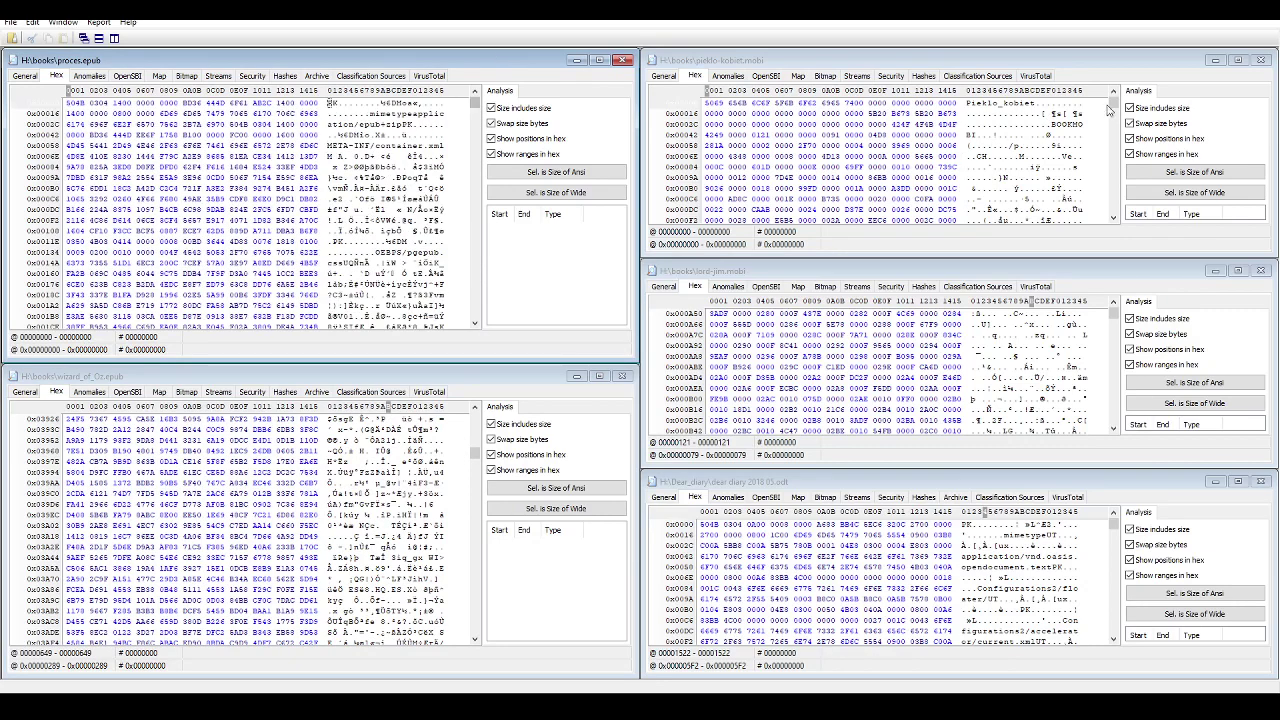
drag(1112, 105, 1121, 222)
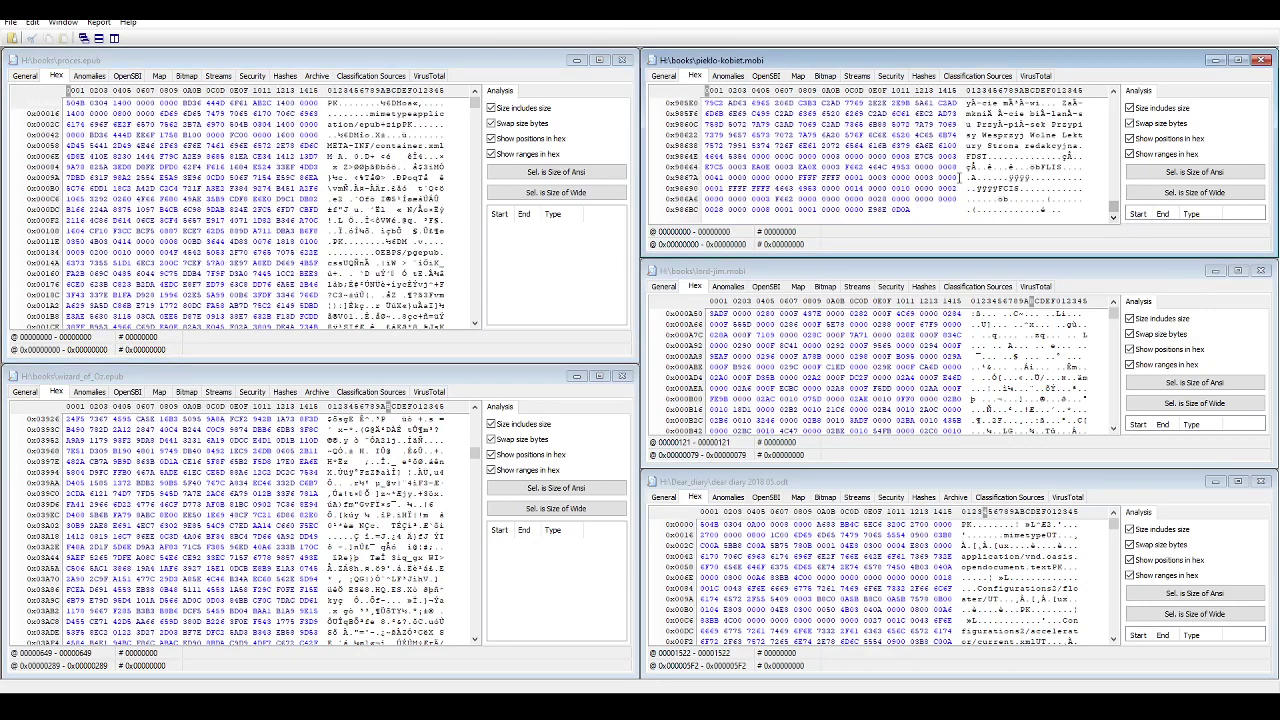
scroll(920, 177, up, 3)
scroll(920, 177, up, 15)
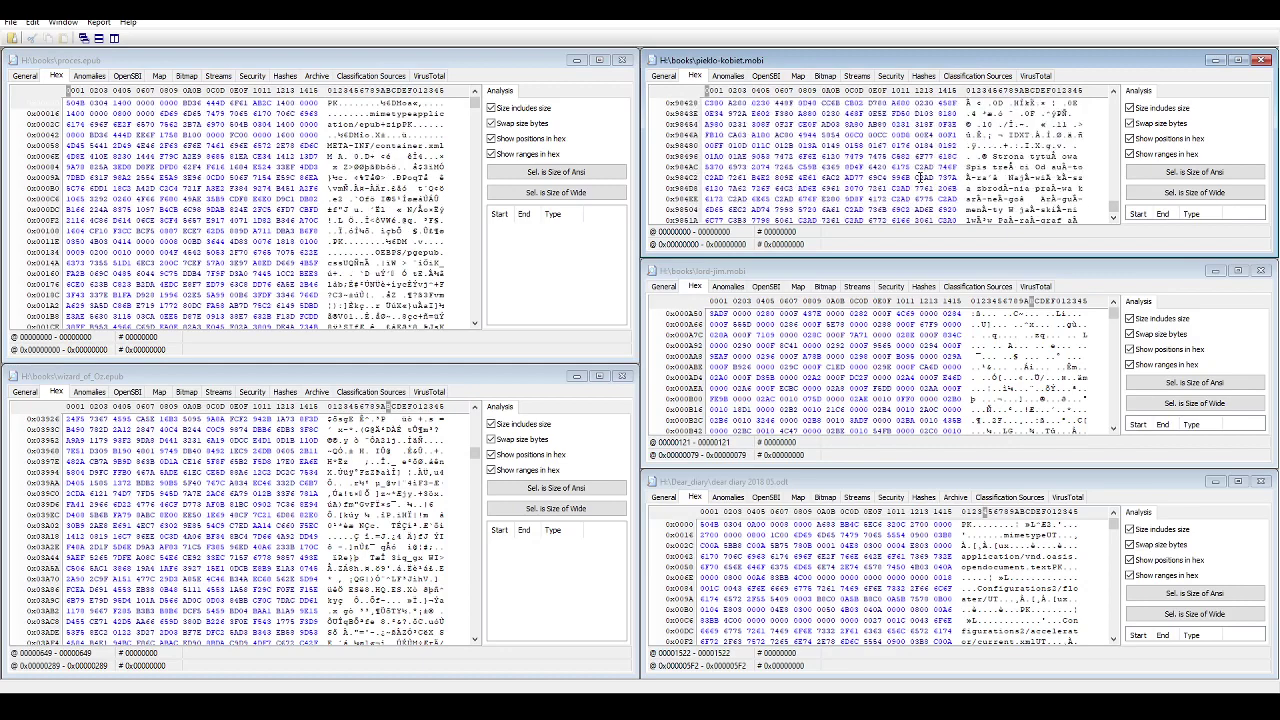
scroll(920, 177, up, 3)
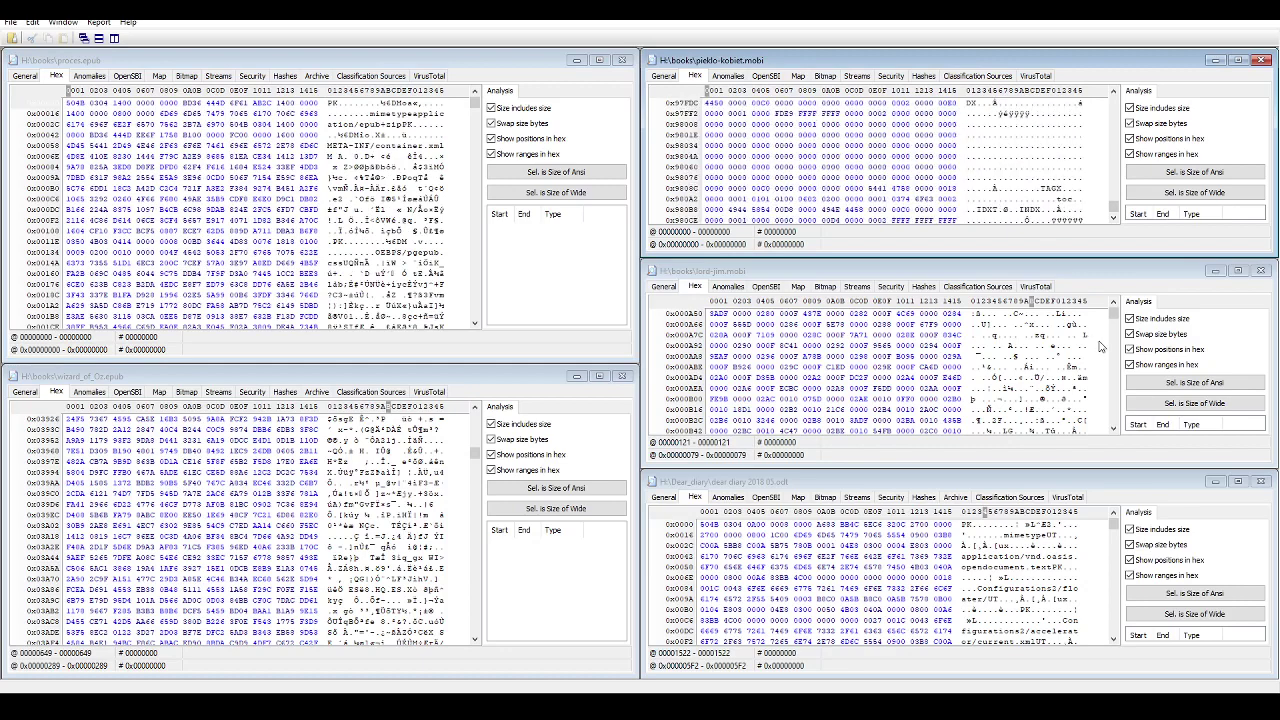
mouse_move(1113, 313)
mouse_down()
mouse_move(1126, 428)
mouse_move(1113, 313)
mouse_up()
drag(1113, 518, 1116, 636)
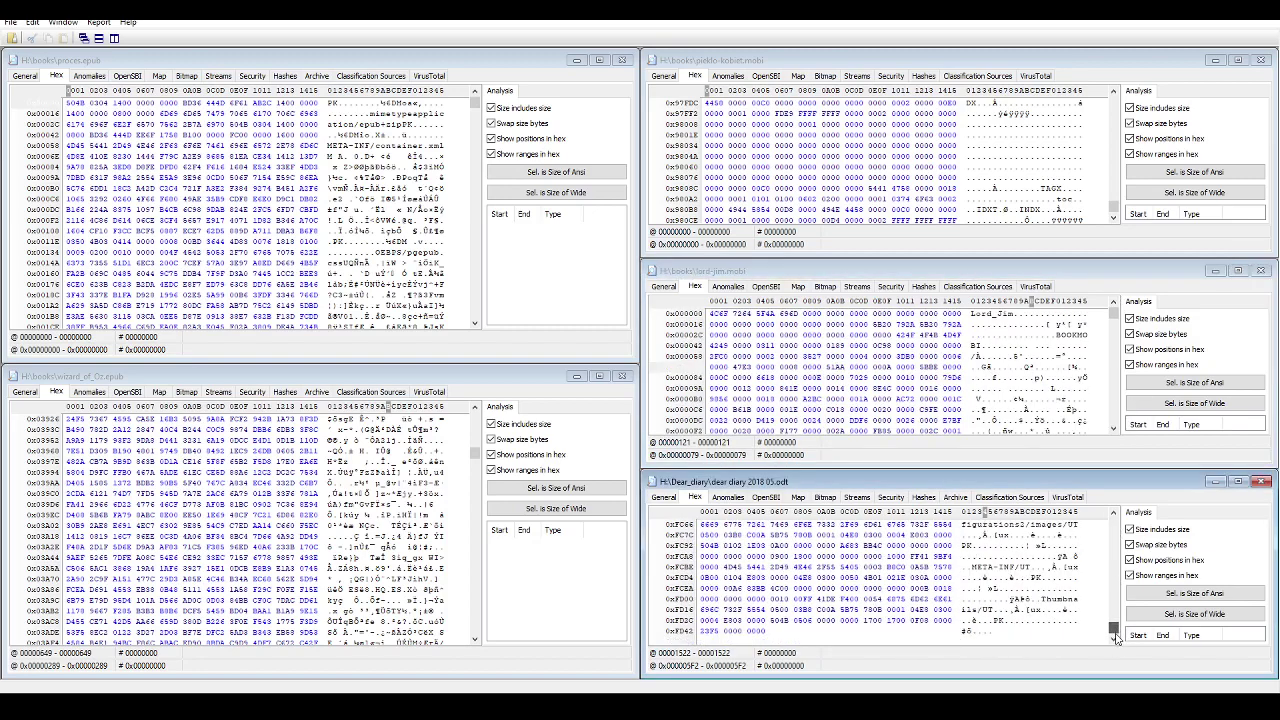
scroll(1078, 604, up, 5)
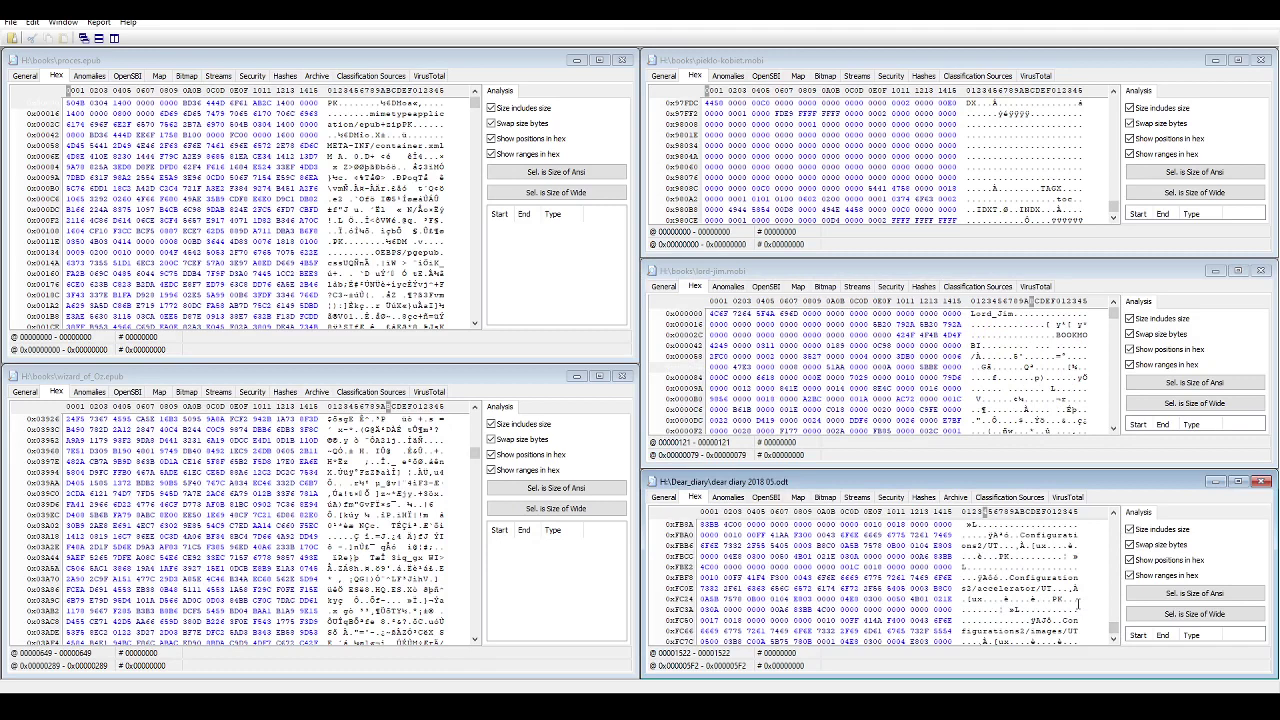
scroll(1078, 604, up, 8)
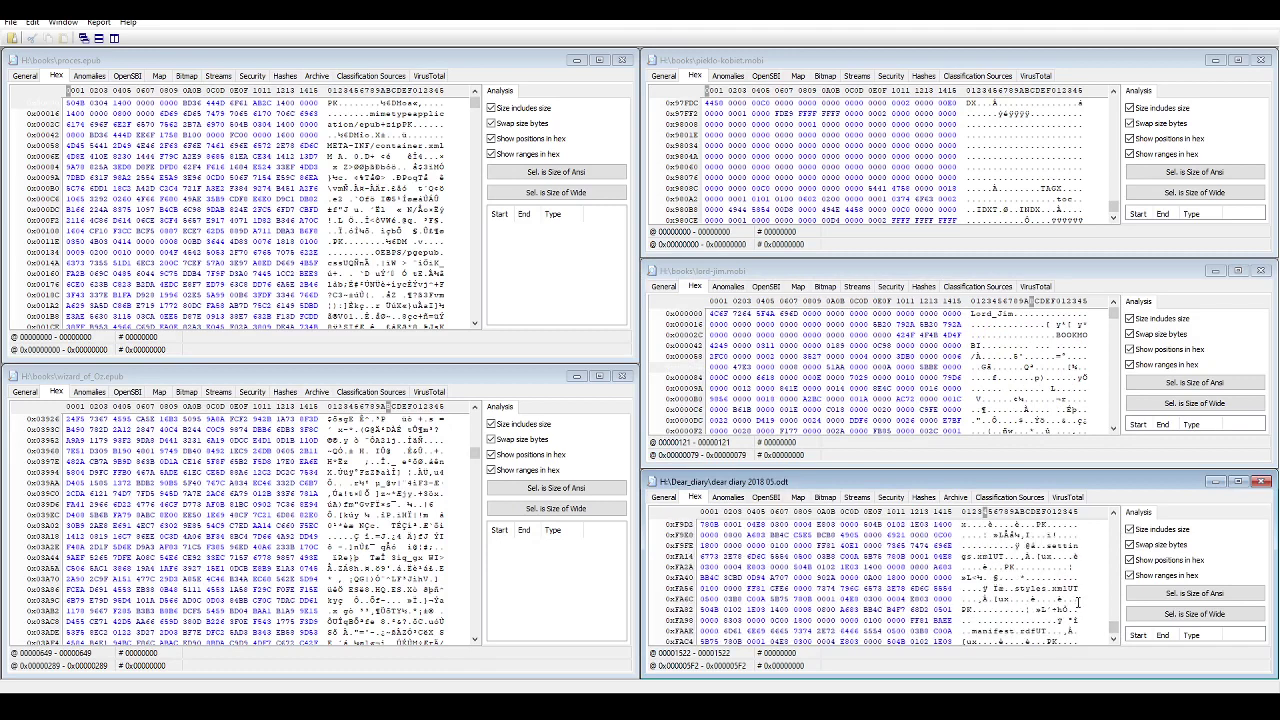
scroll(1078, 604, up, 8)
scroll(1078, 603, down, 4)
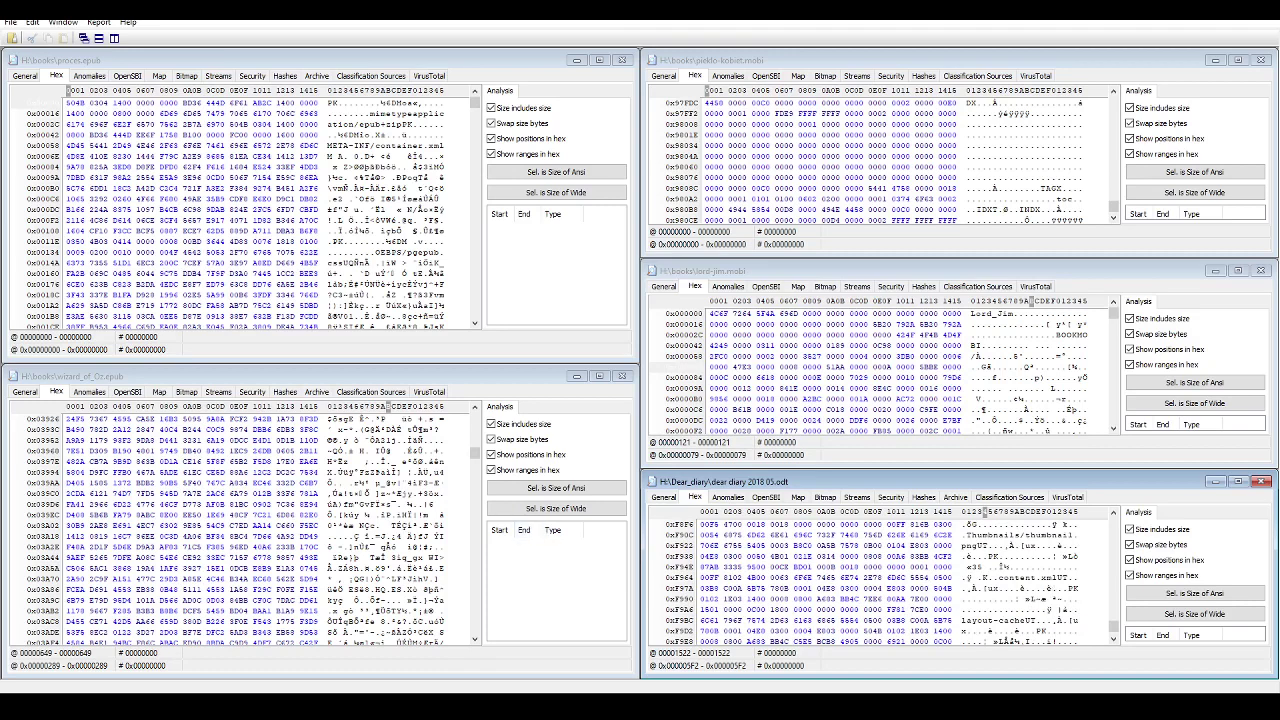
key(alt+Tab)
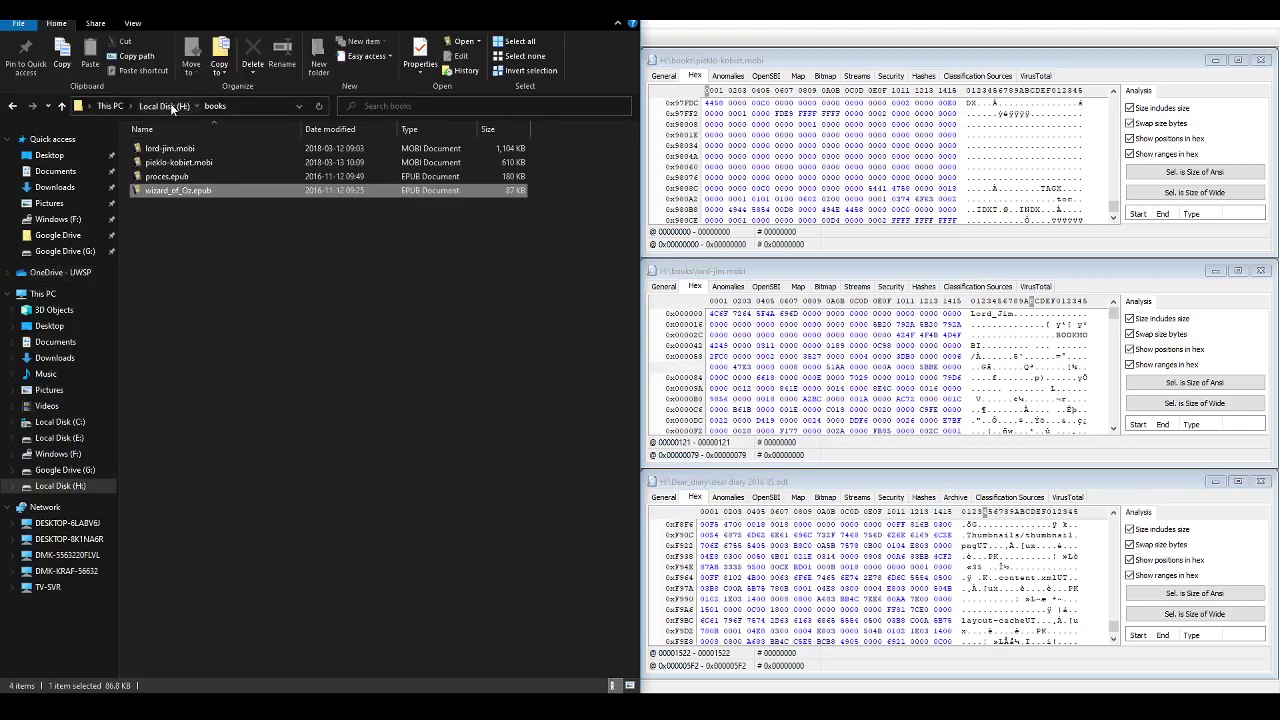
Open H:\Dear_diary\PIC in Details view and load IMG_9177.CR2
double_click(176, 179)
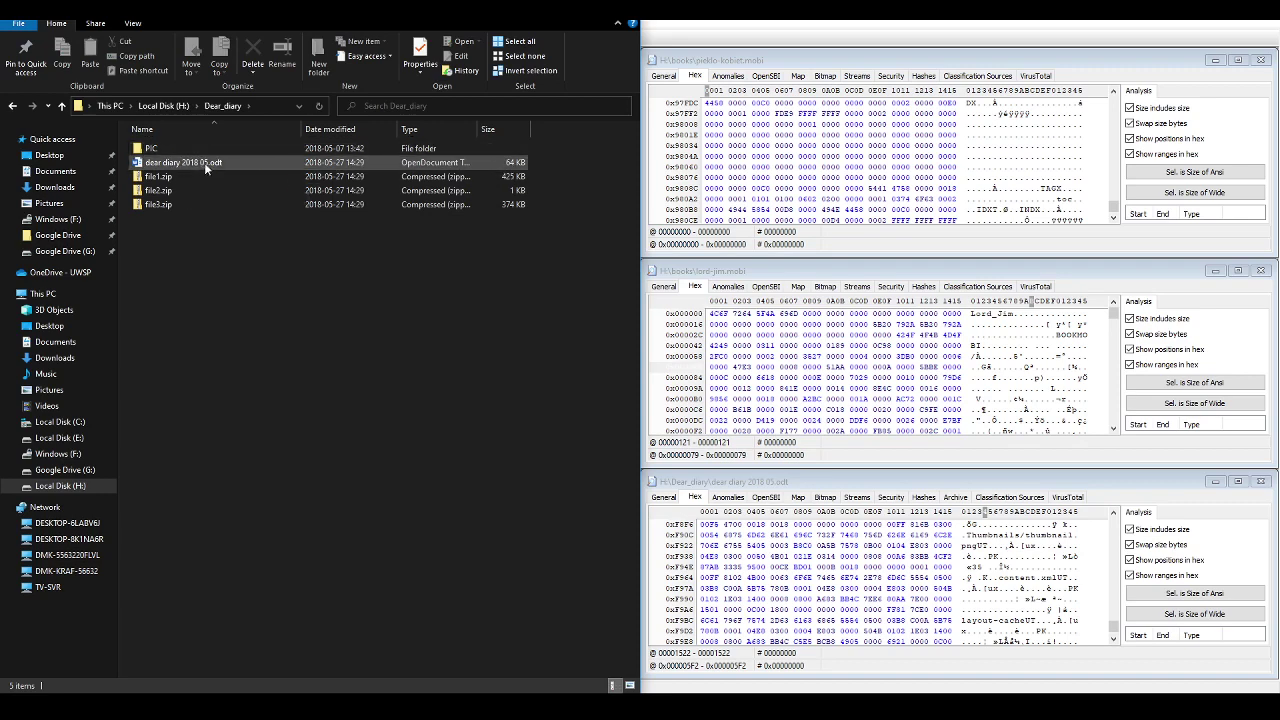
double_click(152, 148)
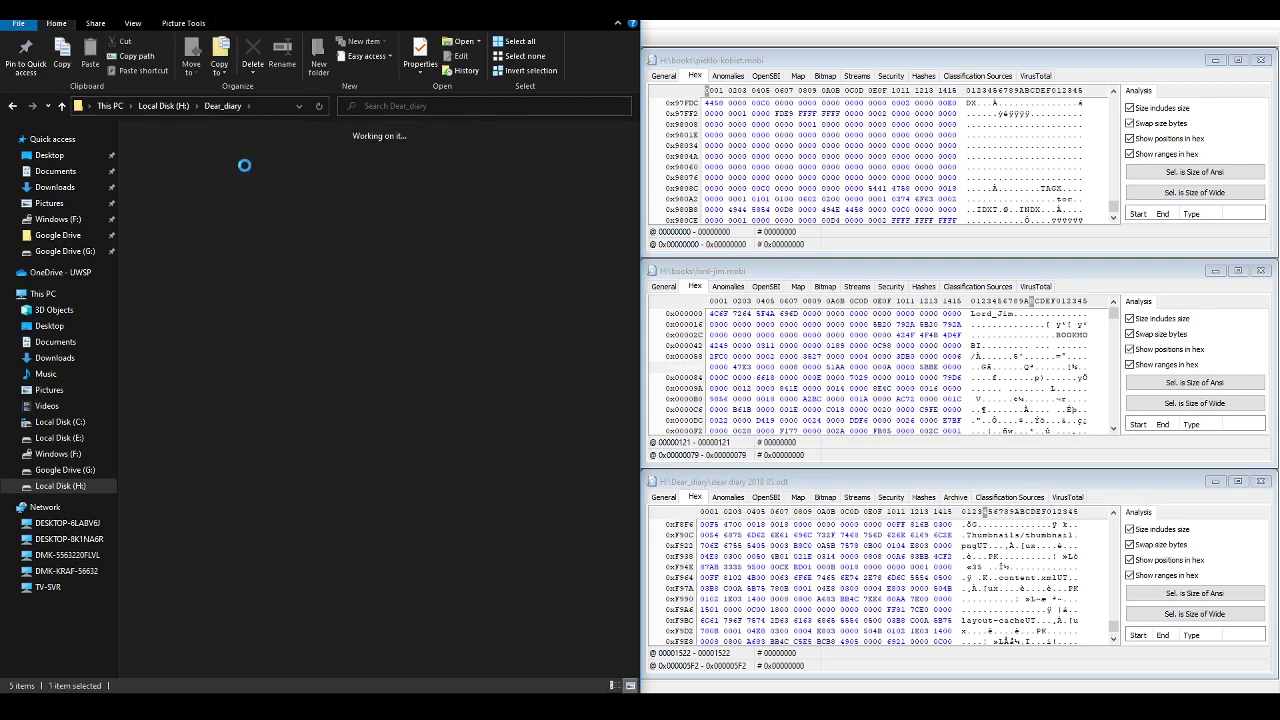
right_click(391, 420)
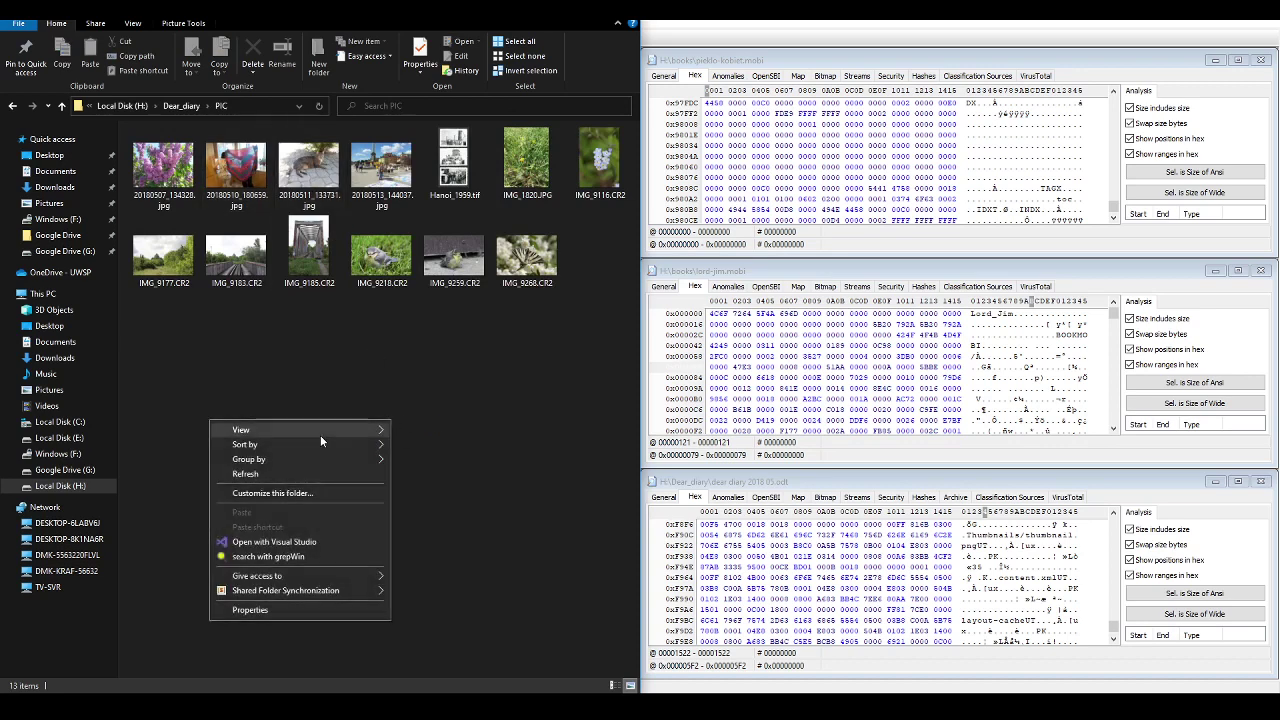
mouse_move(320, 429)
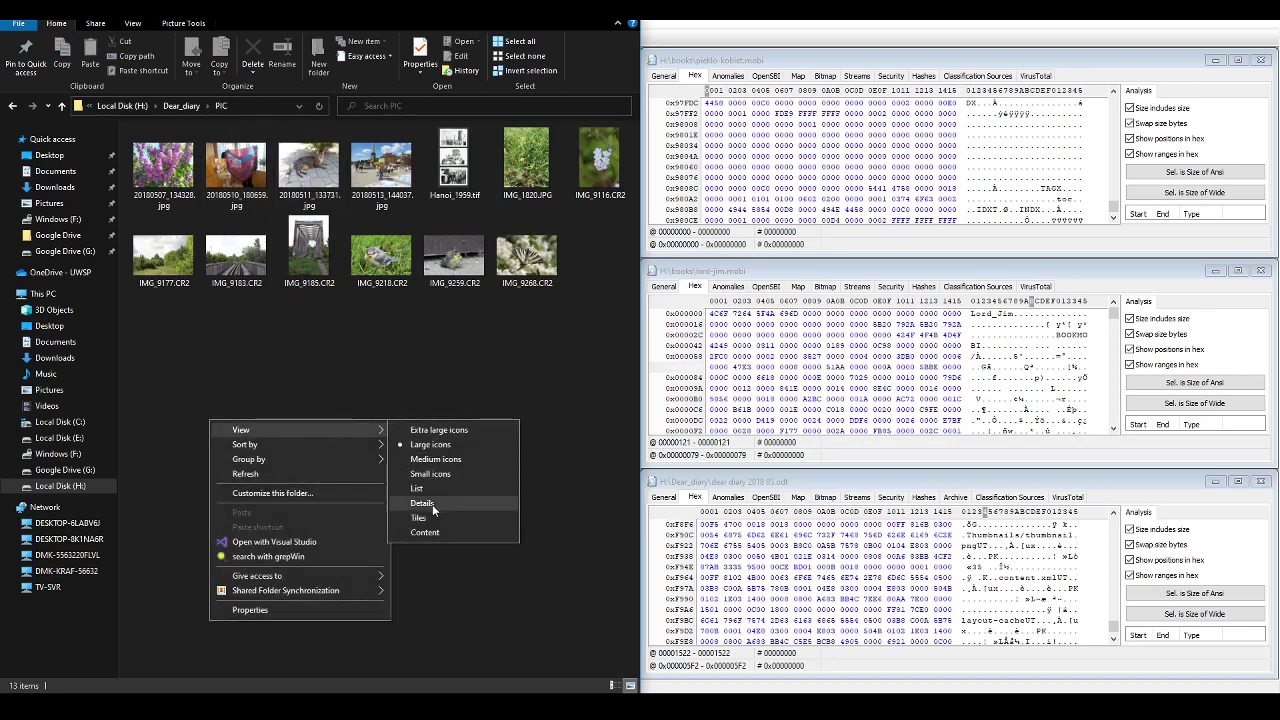
click(432, 503)
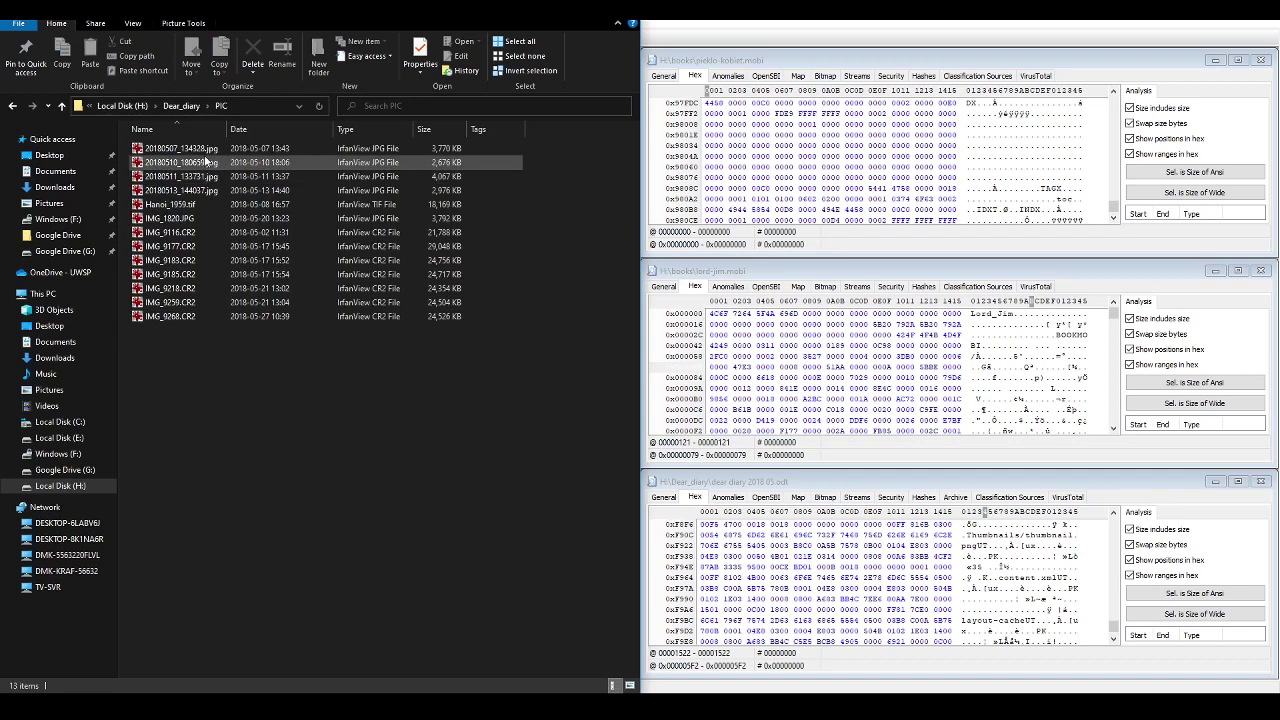
mouse_move(207, 162)
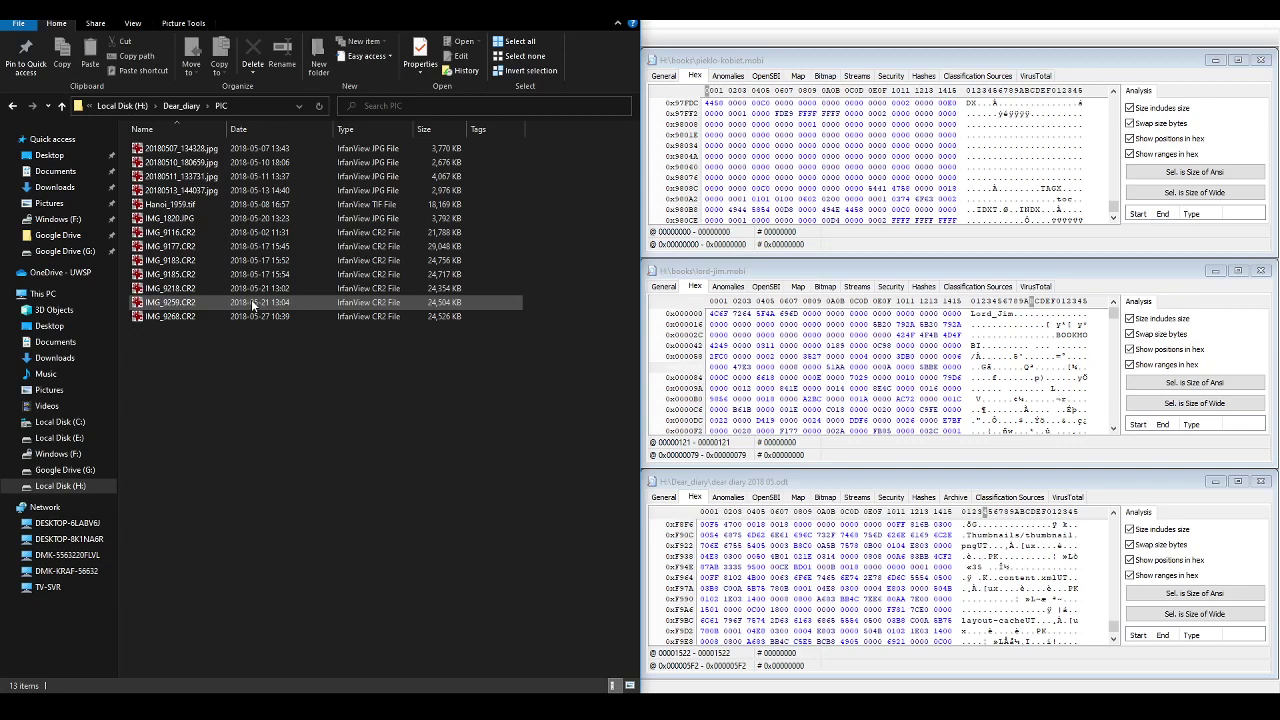
double_click(243, 248)
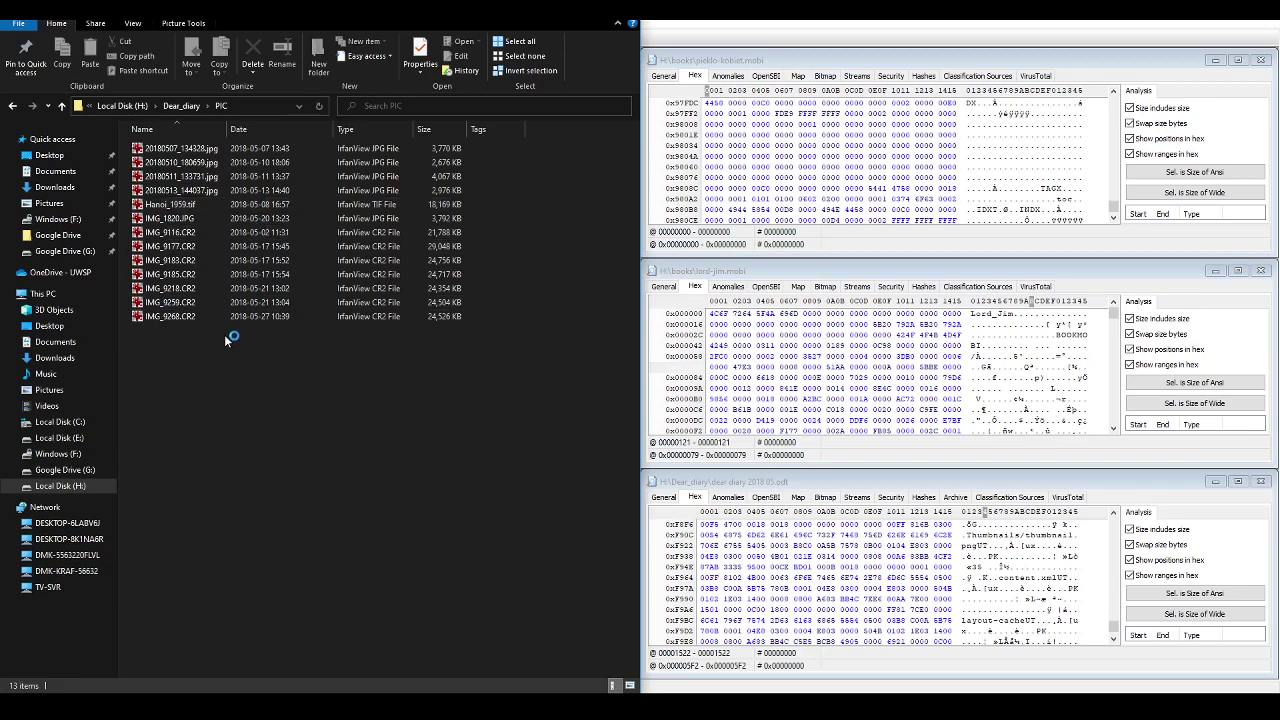
Close all five FileAlyzer file analyses and sort the PIC photos by date, newest first
click(1262, 61)
click(1261, 270)
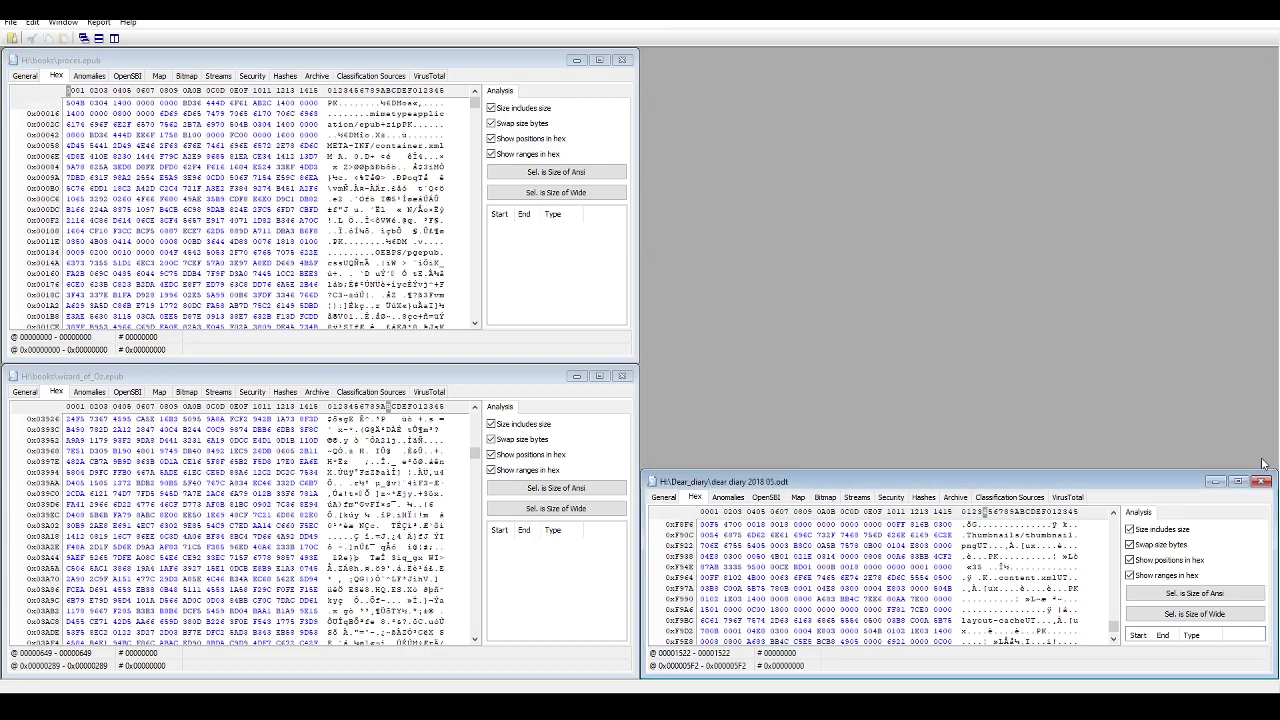
click(1262, 481)
click(622, 376)
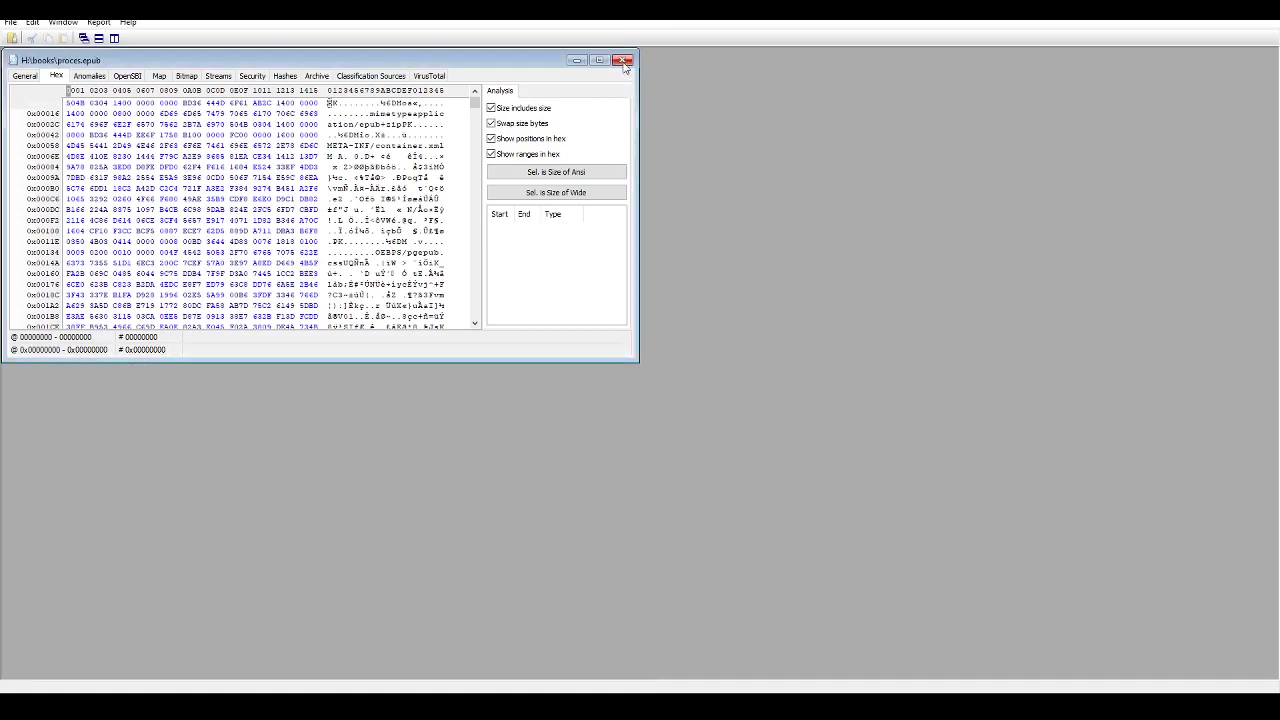
click(622, 61)
key(alt+Tab)
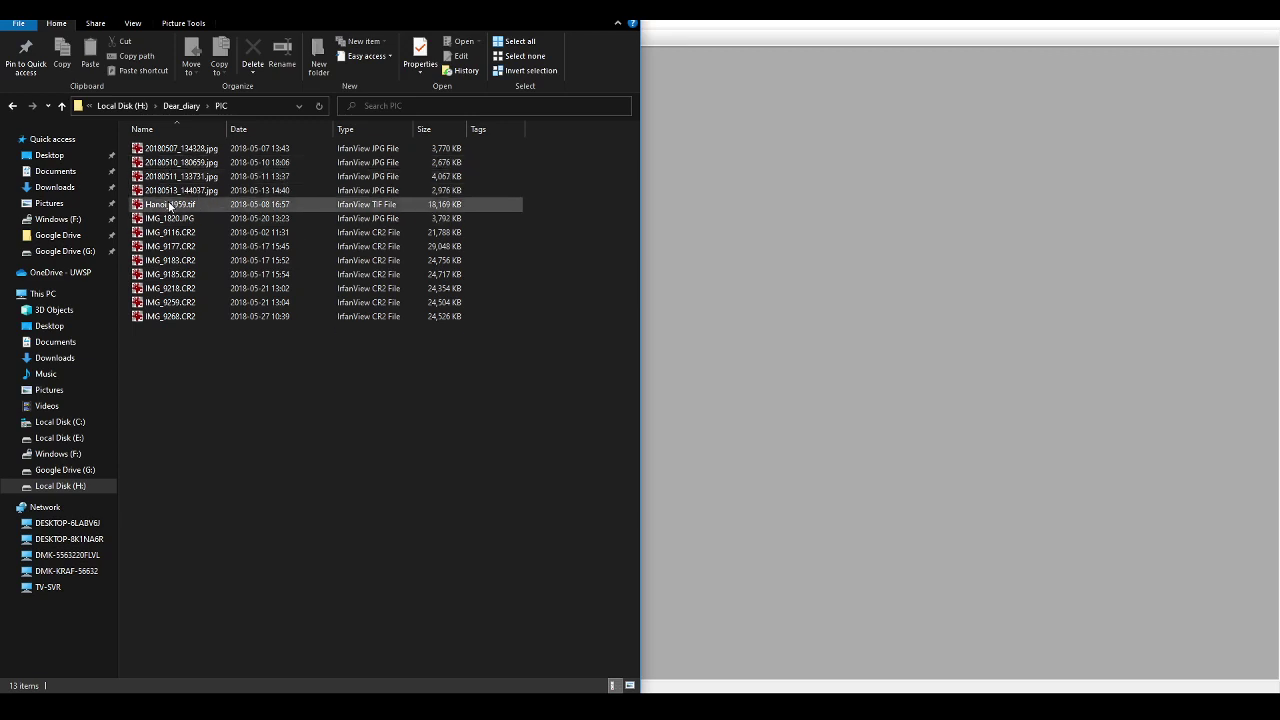
click(272, 129)
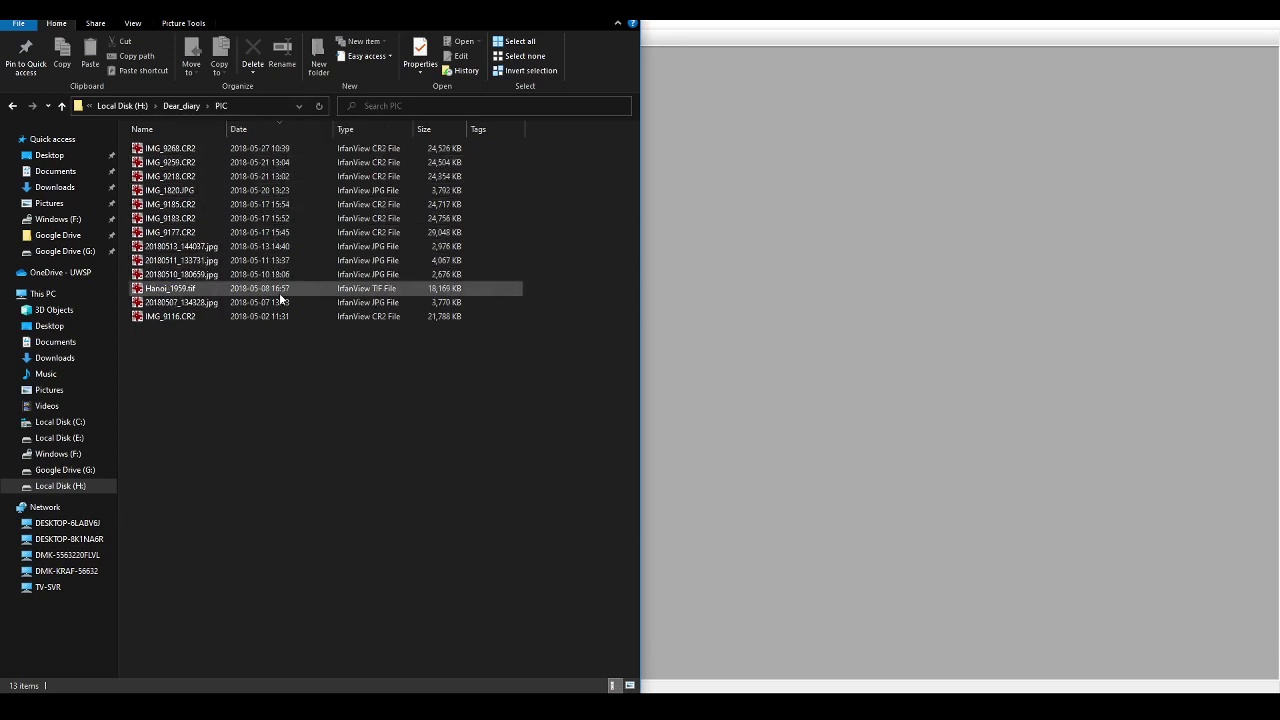
Load IMG_9268.CR2 into FileAlyzer and read its hex dump showing Canon EOS 7D, firmware 2.0.3
double_click(165, 150)
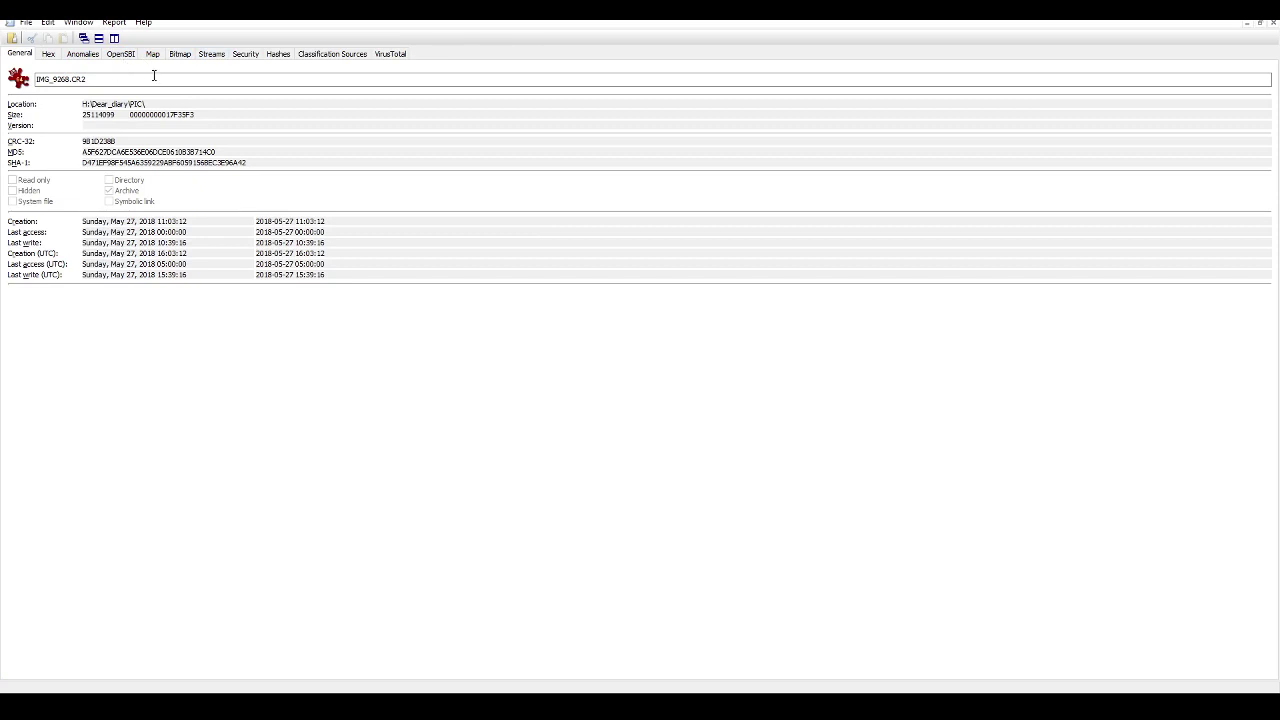
click(52, 55)
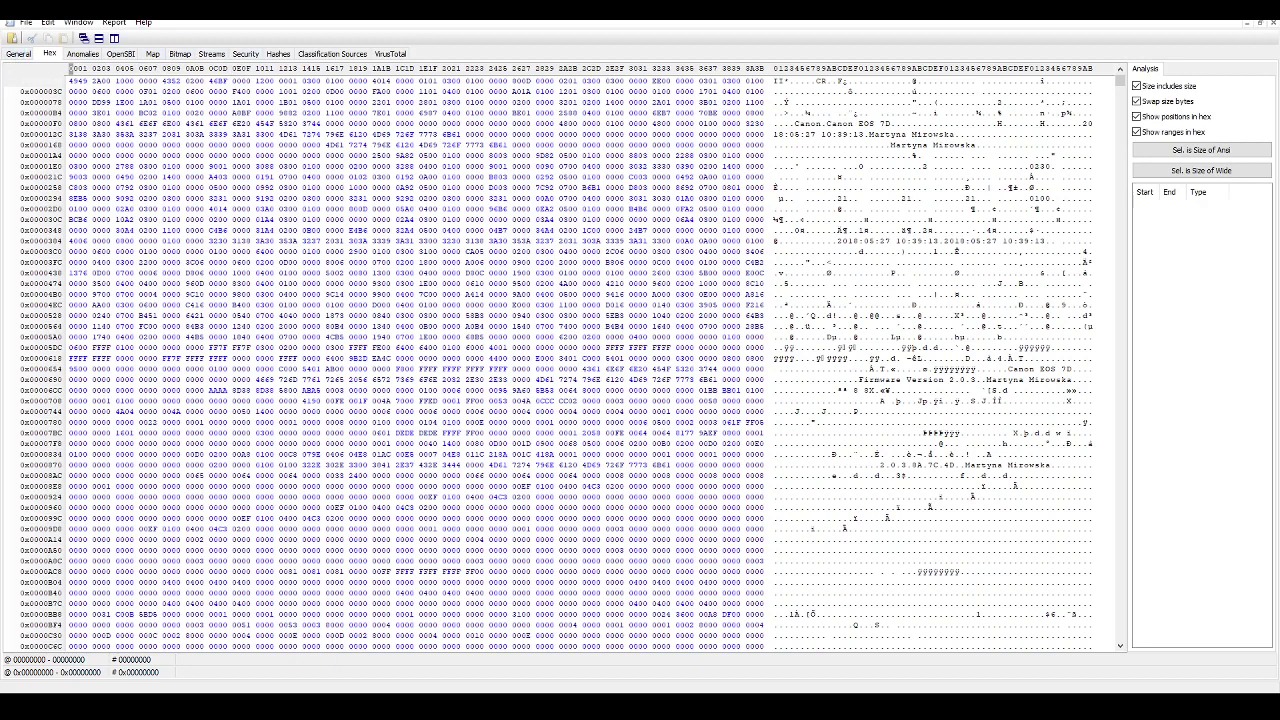
key(alt+Tab)
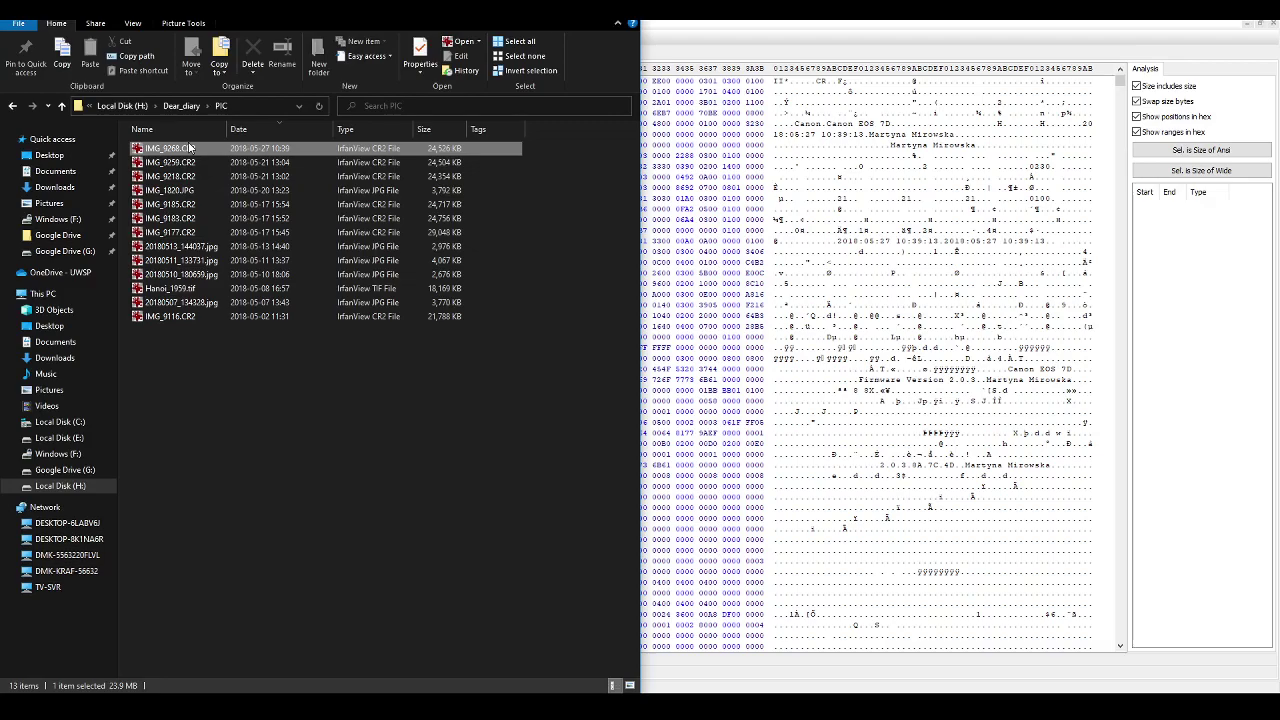
double_click(188, 151)
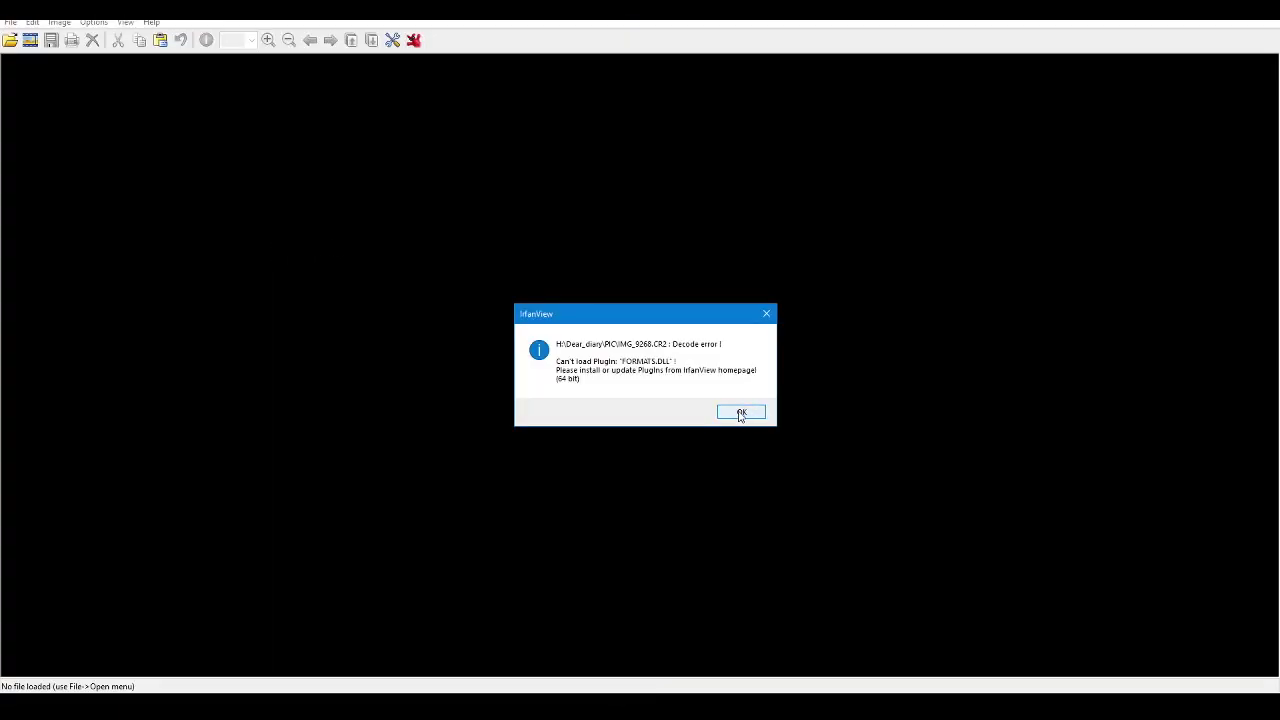
click(741, 414)
key(Escape)
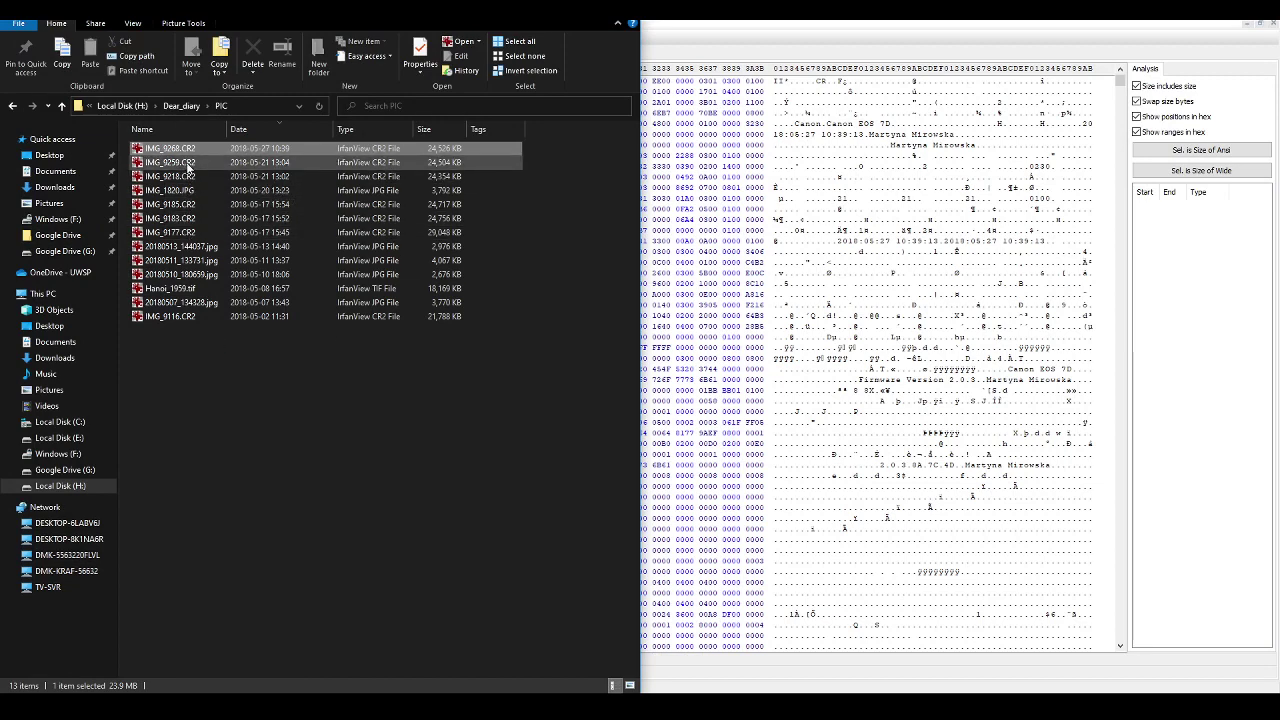
double_click(188, 150)
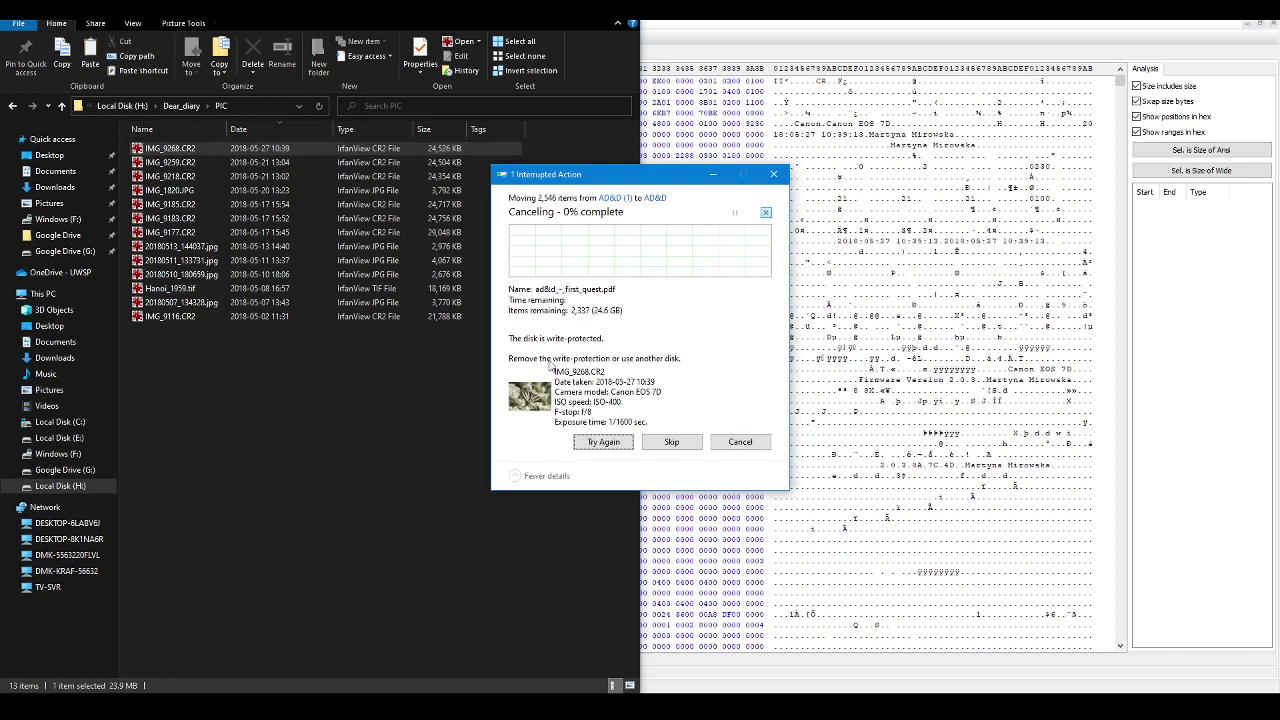
click(740, 441)
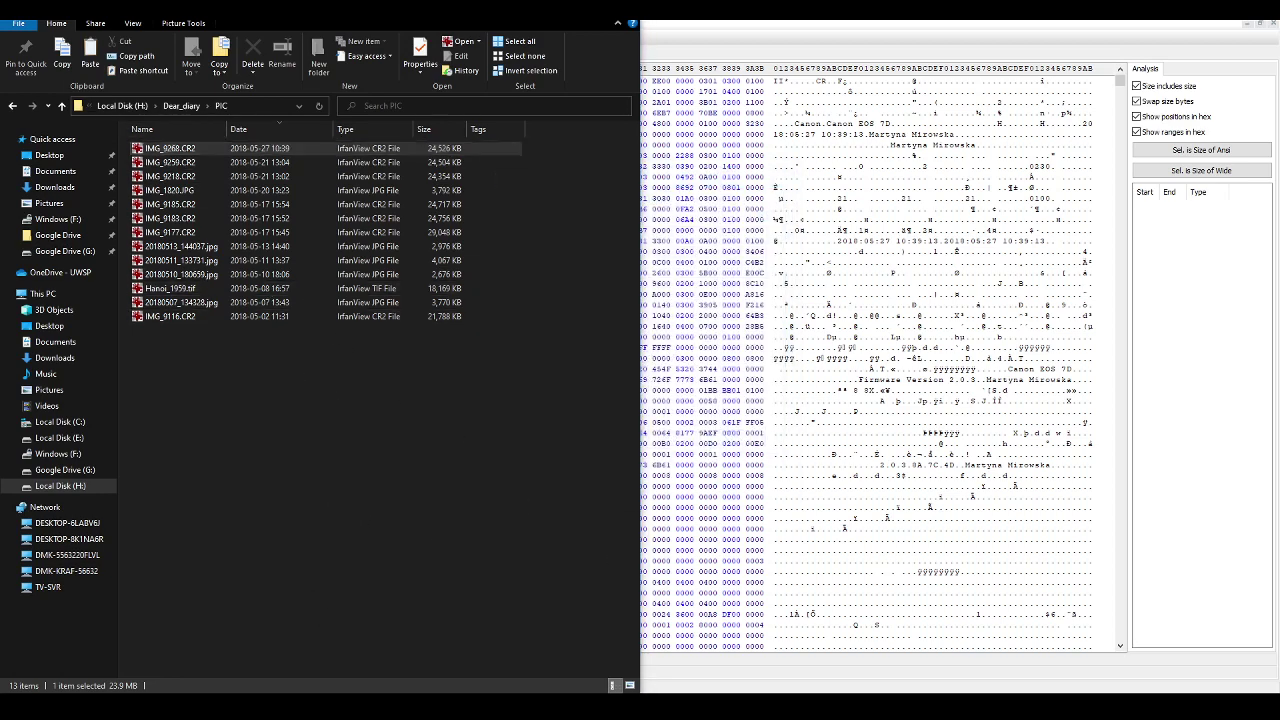
key(alt+Tab)
Snap the TUSFitG window to the right half and the PIC folder to the left
drag(330, 8, 958, 94)
double_click(958, 96)
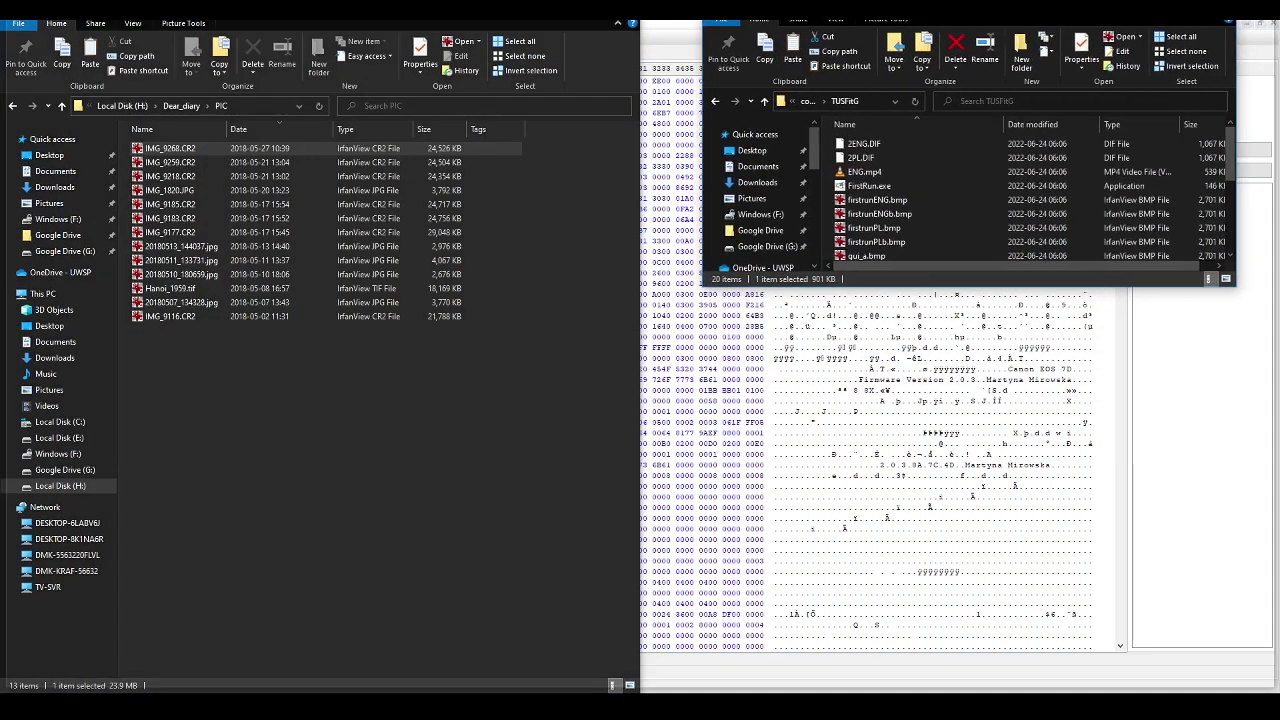
drag(900, 8, 1279, 150)
key(Return)
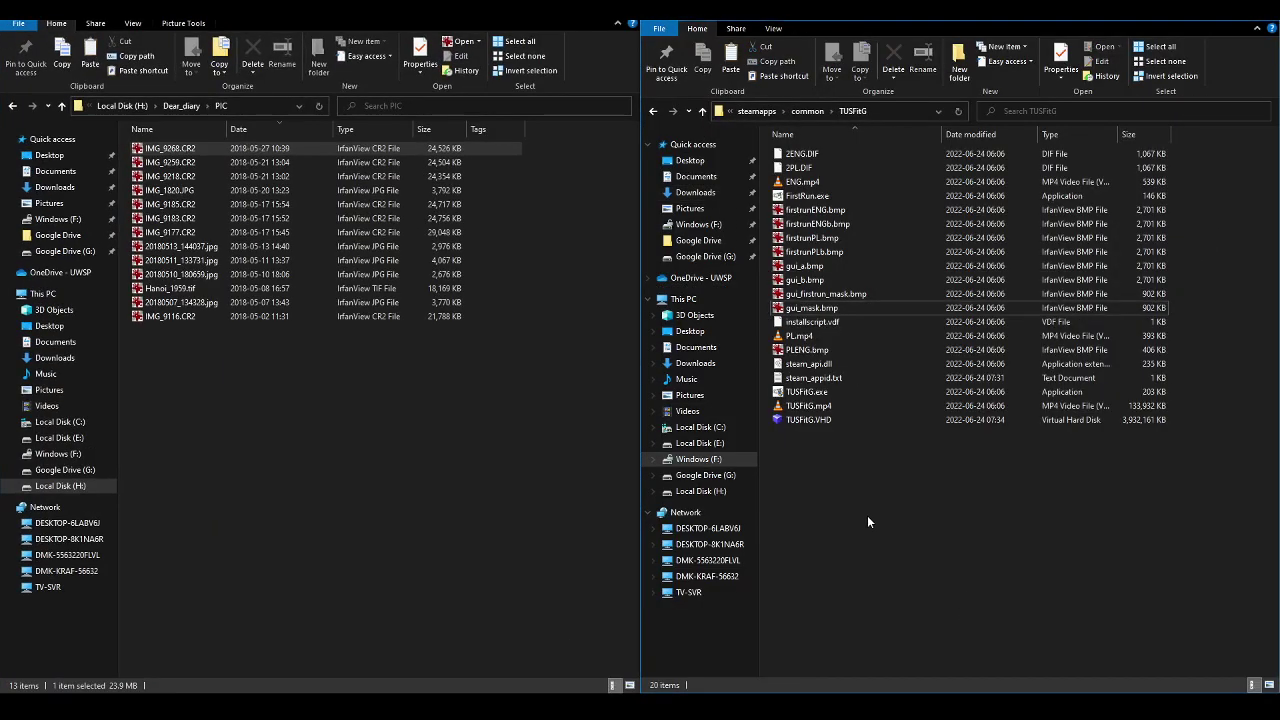
Navigate to the empty F:\aut cases\TUSFitG\Export folder
click(706, 460)
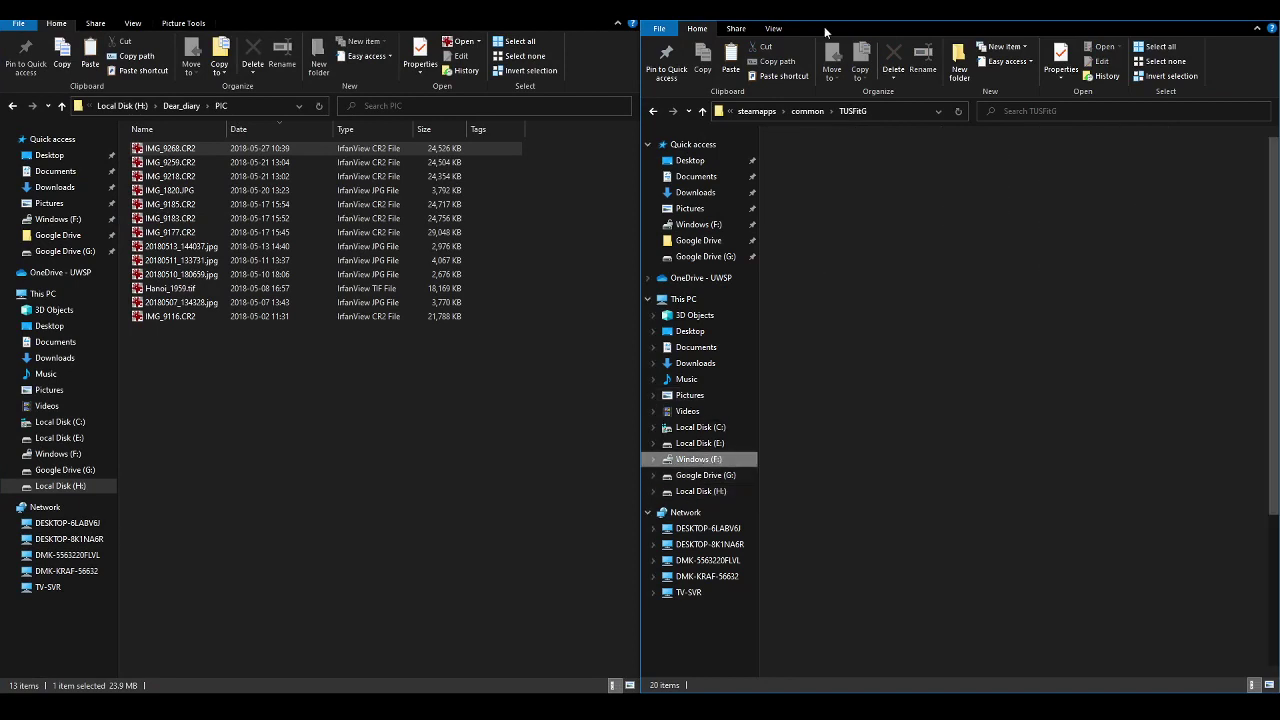
double_click(795, 183)
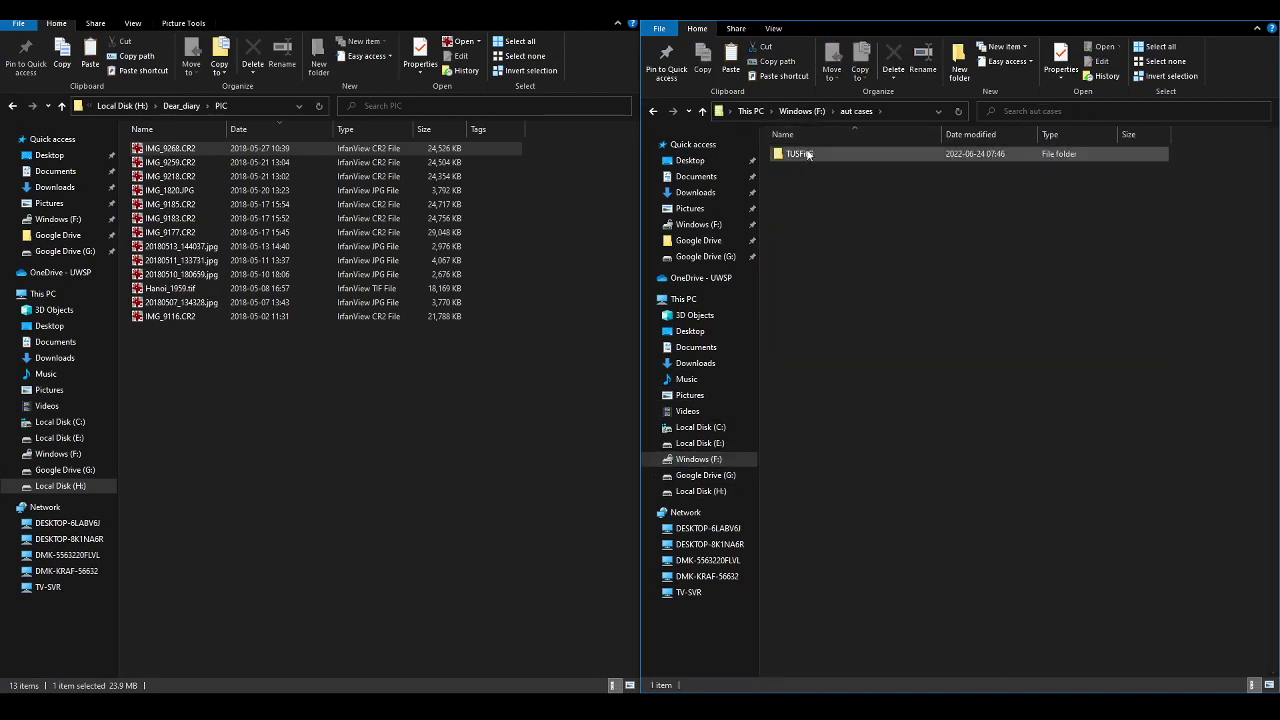
double_click(800, 154)
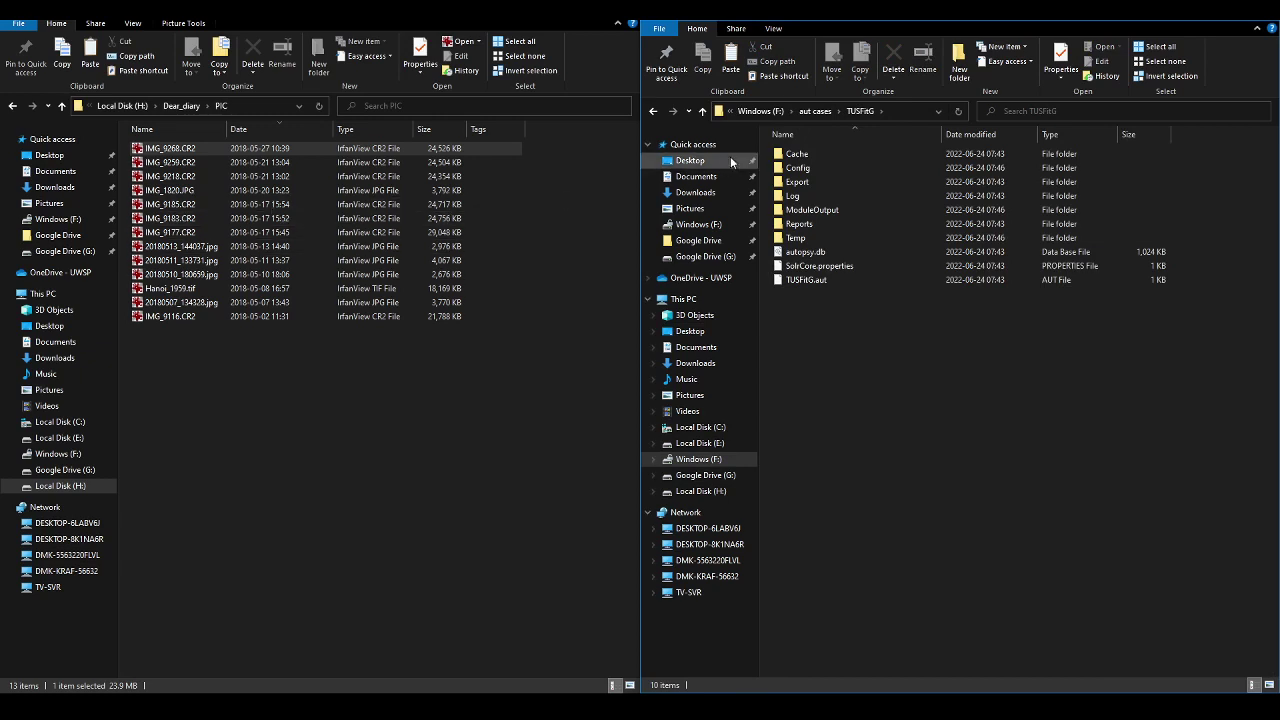
click(806, 183)
double_click(806, 183)
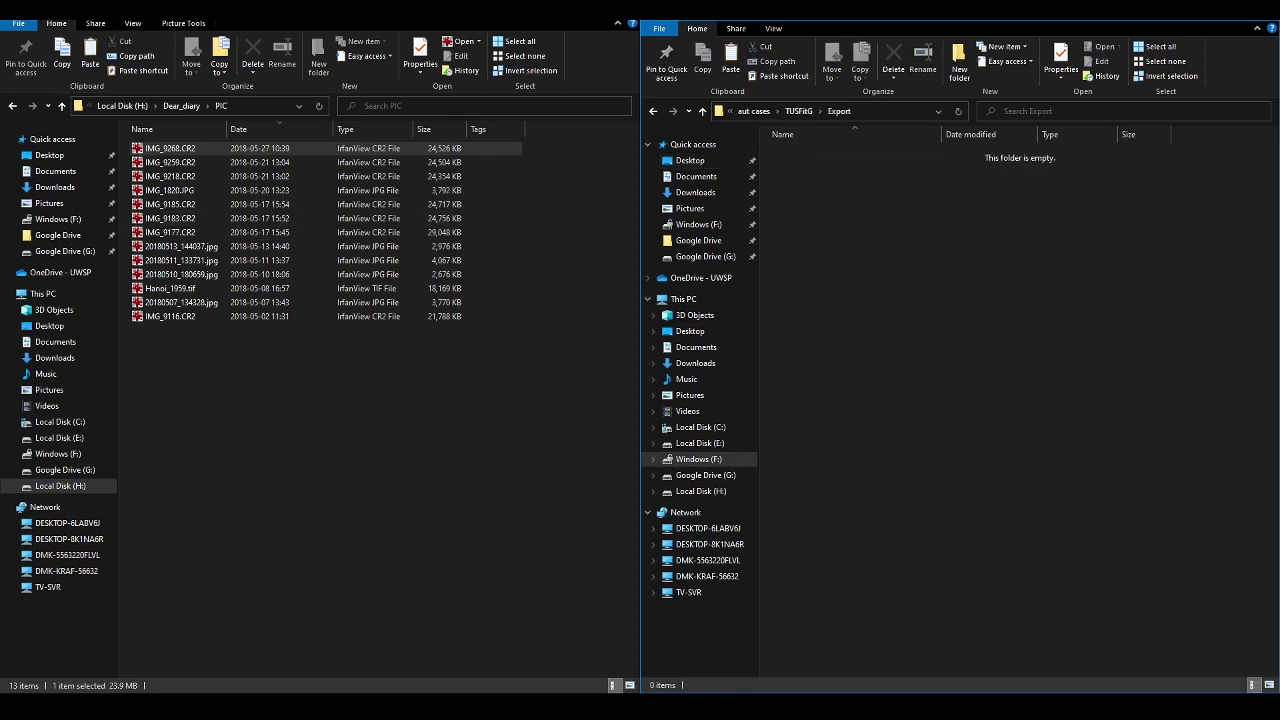
Copy IMG_9268.CR2 from the PIC folder into the Export folder
click(165, 150)
key(ctrl+c)
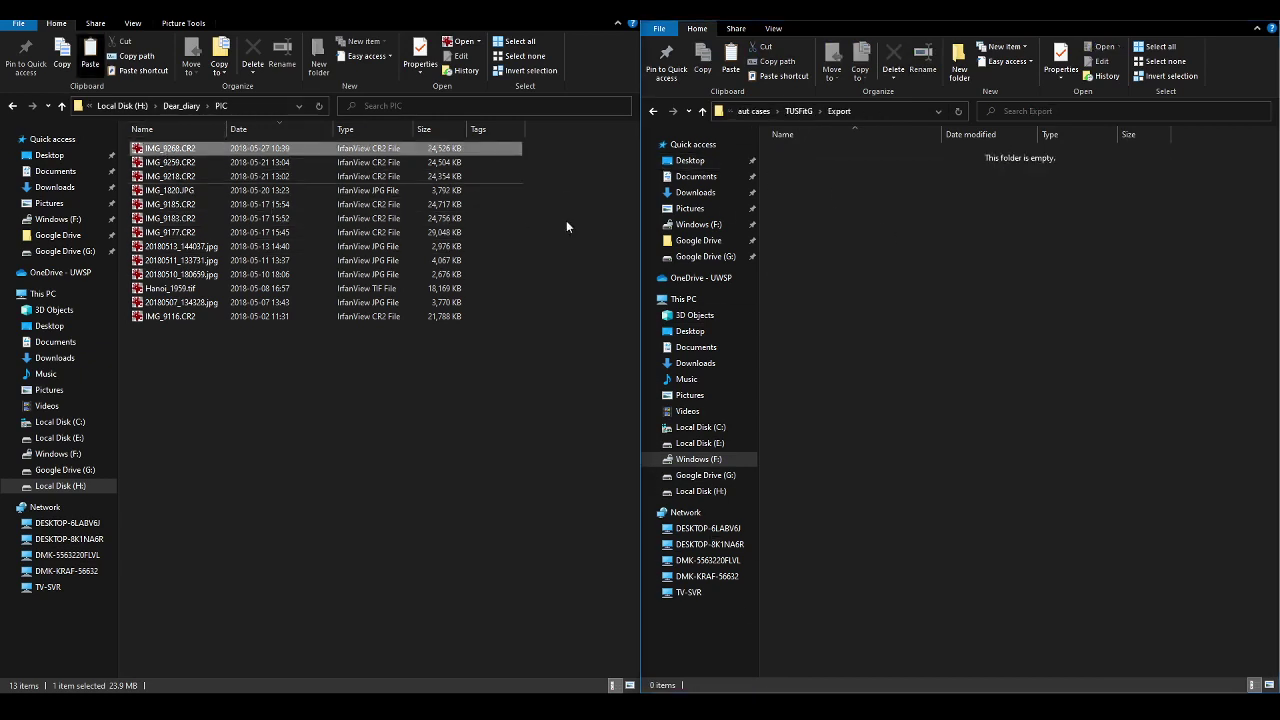
click(1015, 339)
key(ctrl+v)
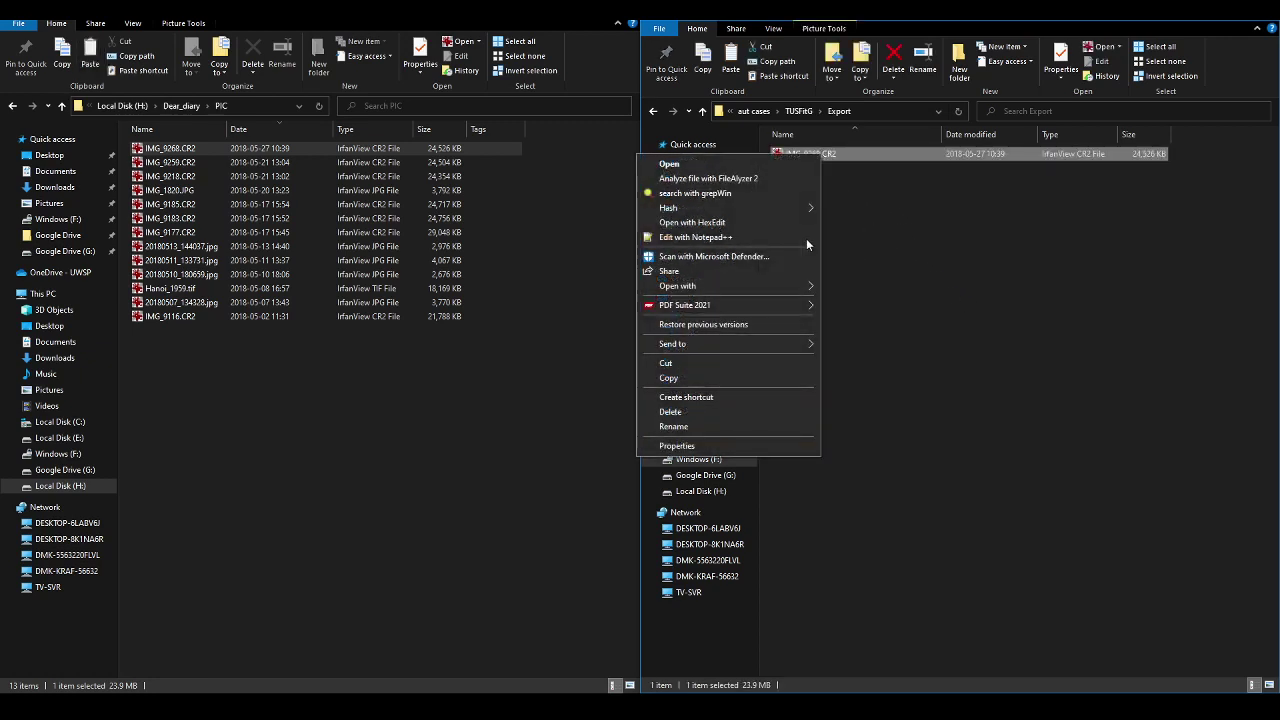
click(869, 177)
Rename the copy to IMG_9268.jpg, accept the extension change, and open it
click(840, 155)
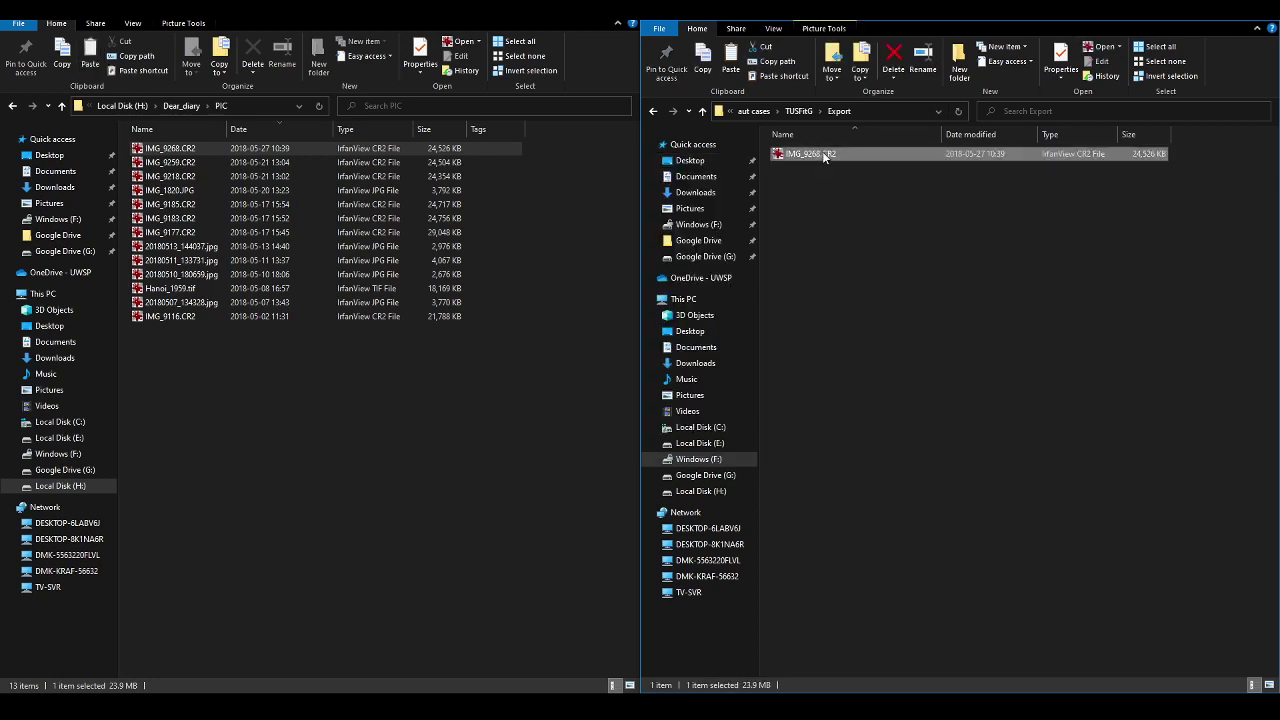
click(826, 155)
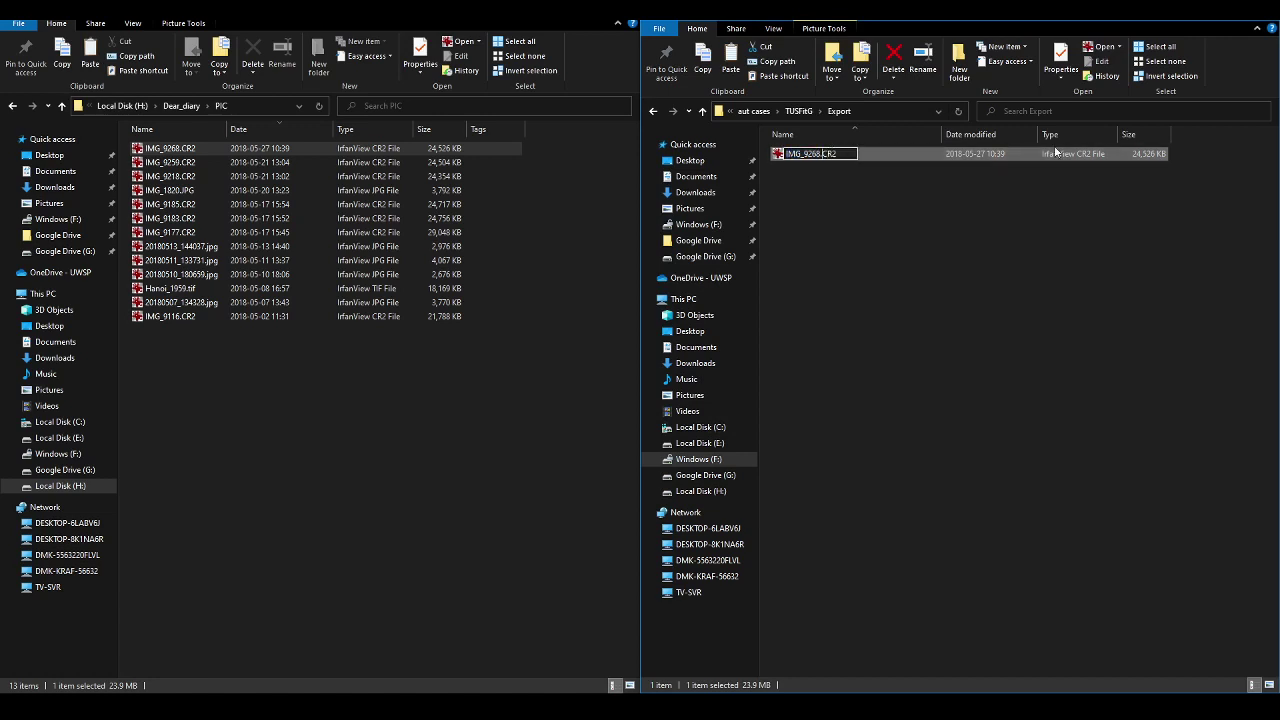
key(End)
key(BackSpace)
key(BackSpace)
key(BackSpace)
text(jpg)
key(Return)
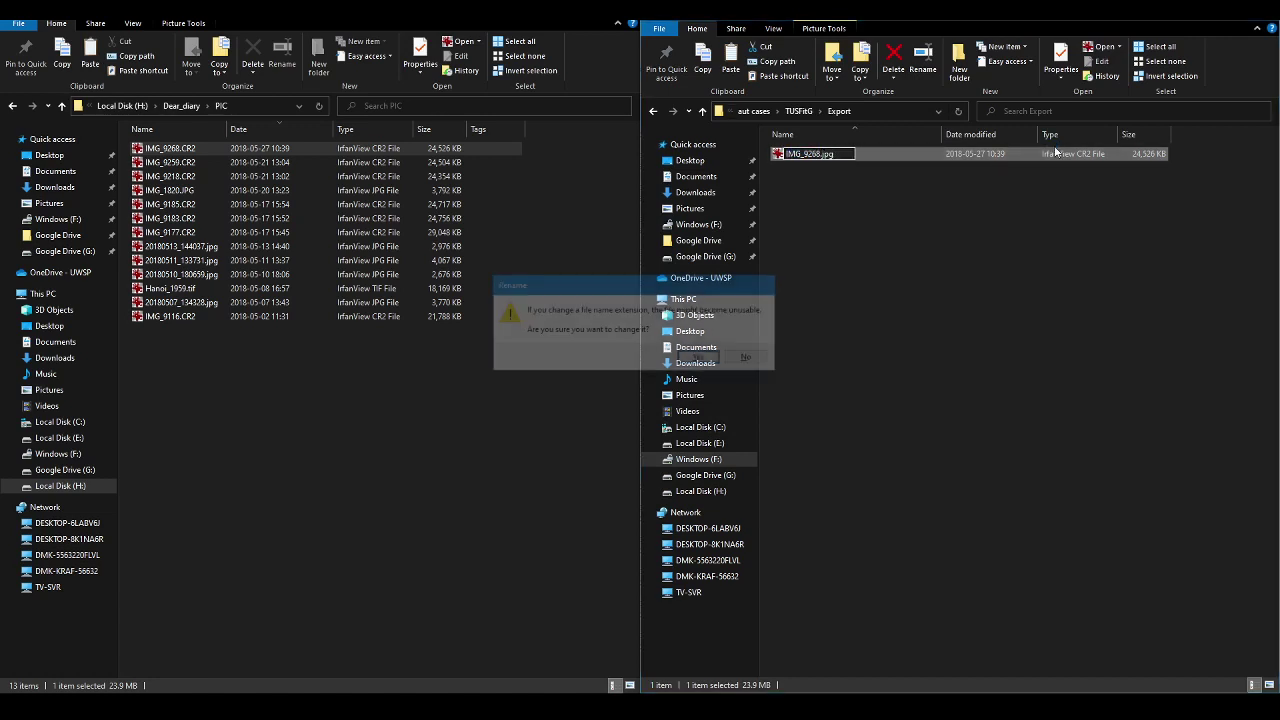
click(702, 360)
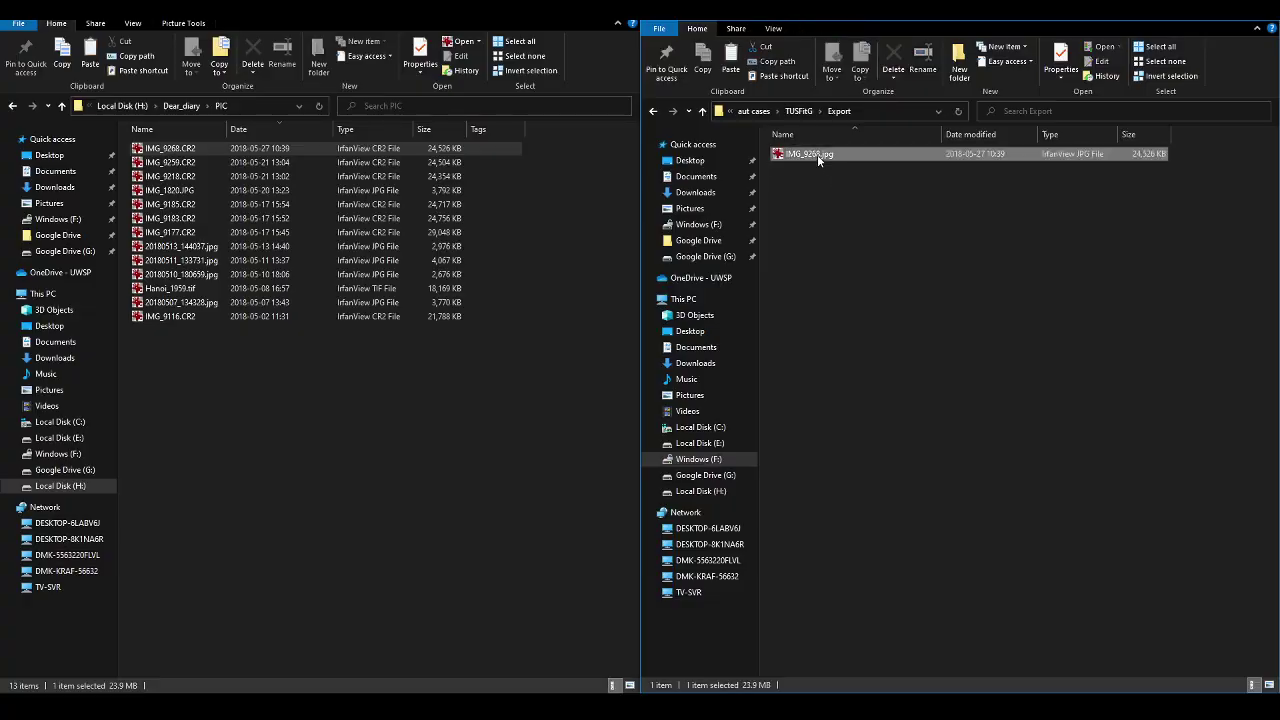
double_click(817, 154)
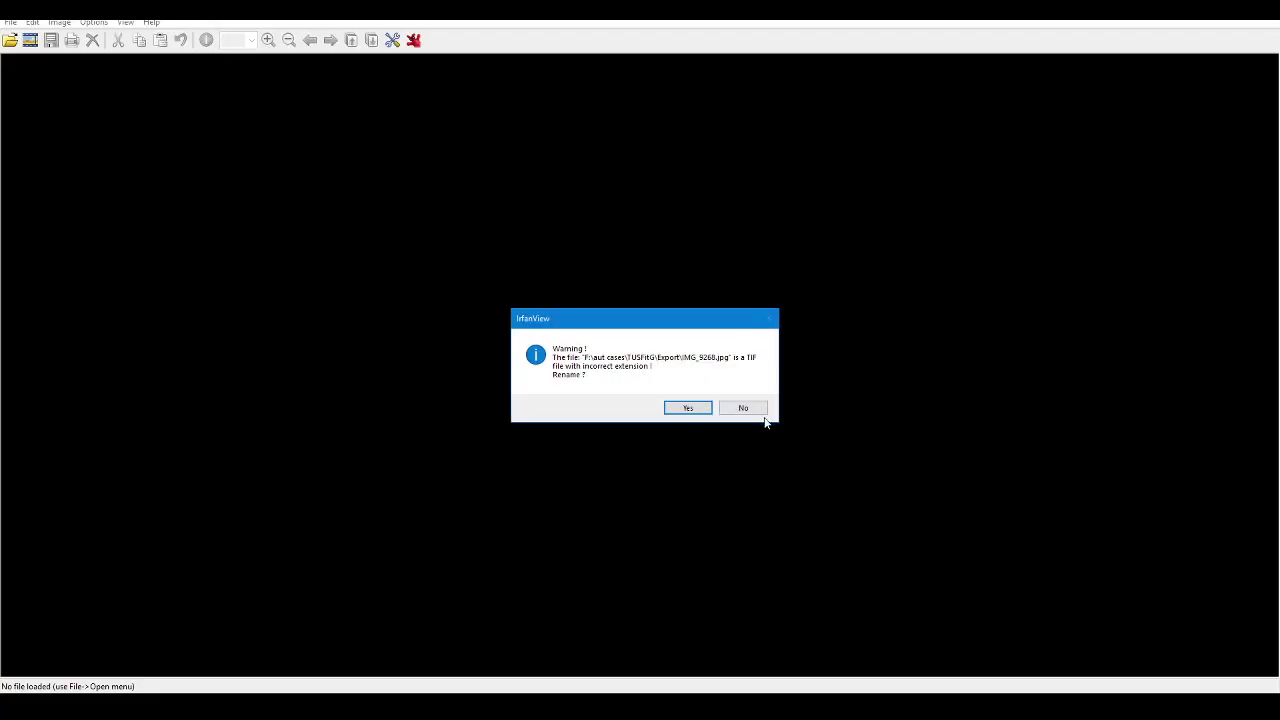
Load IMG_9268.jpg in IrfanView without renaming its extension, then close IrfanView
click(736, 412)
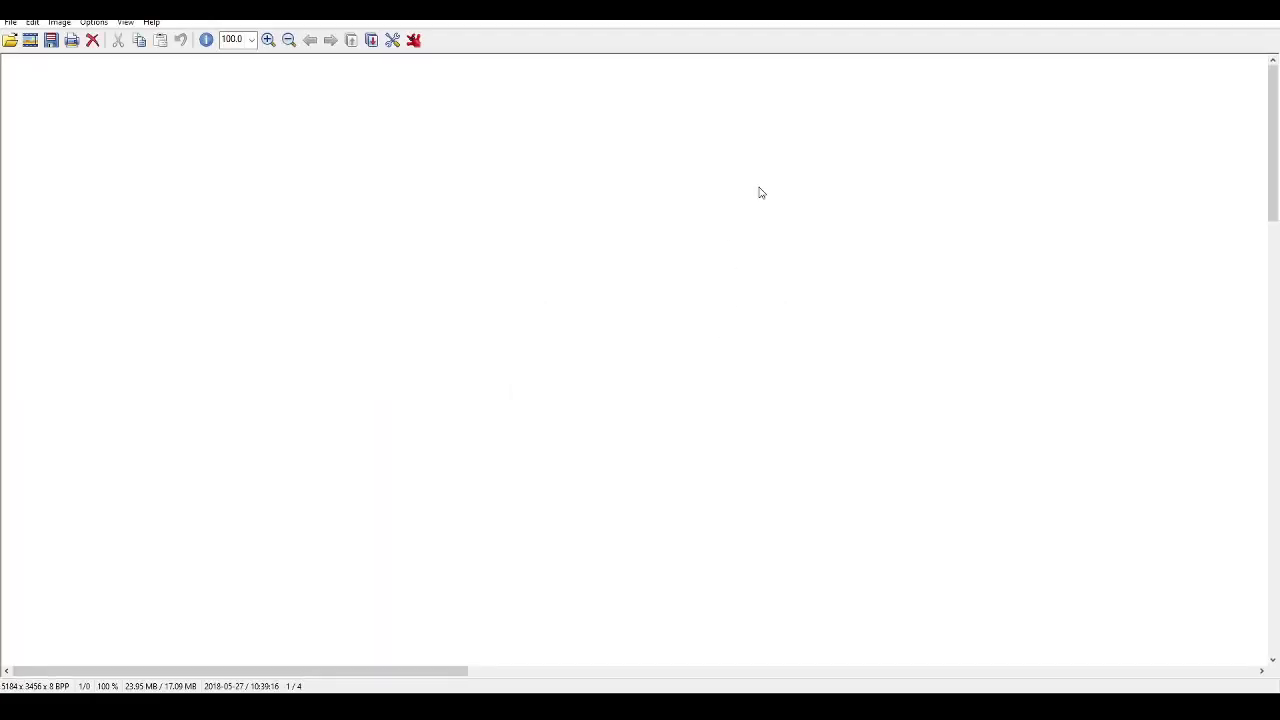
click(1263, 9)
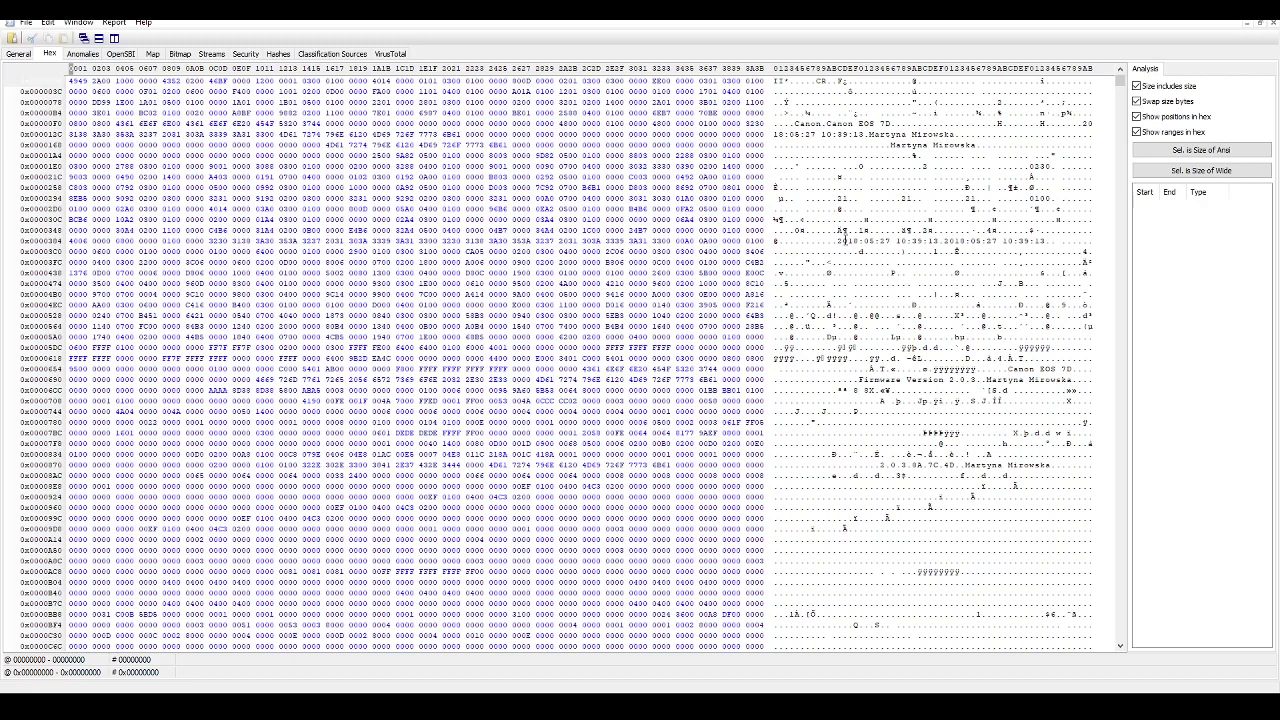
Select the embedded date string, then add 'SUB:' and 'name' lines to the Notepad++ notes
drag(843, 240, 1017, 242)
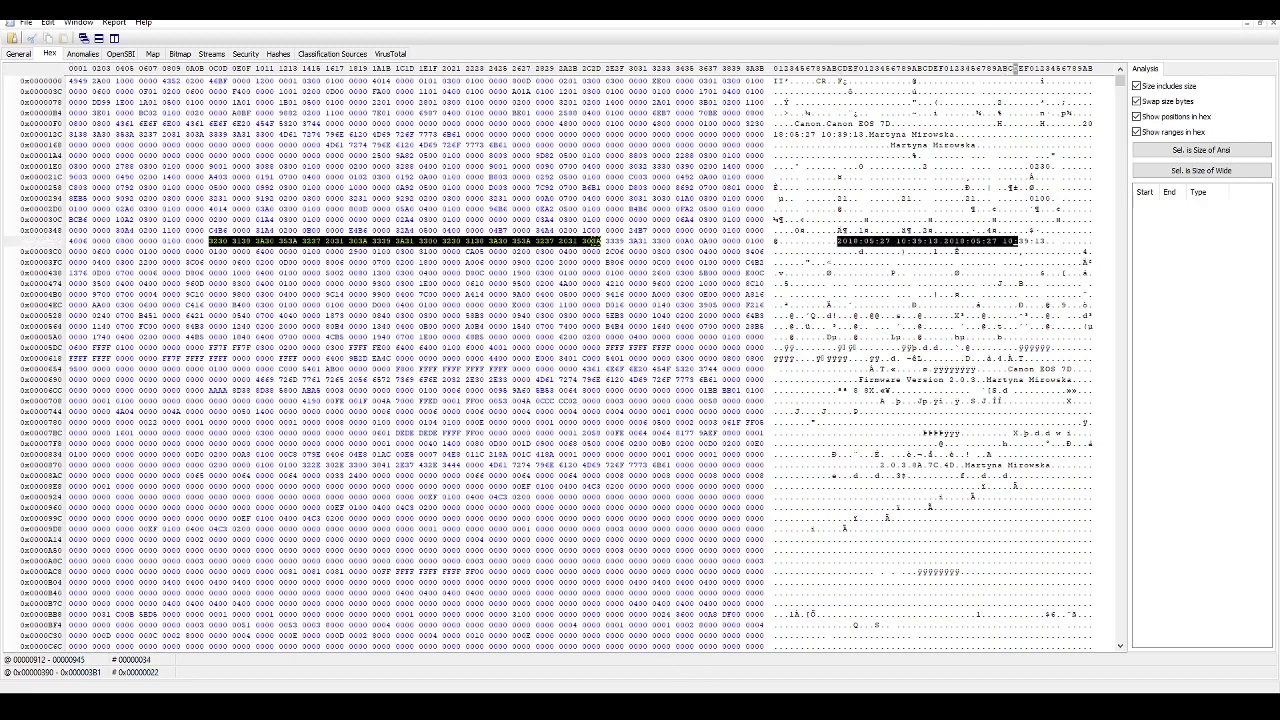
key(alt+Tab)
click(959, 268)
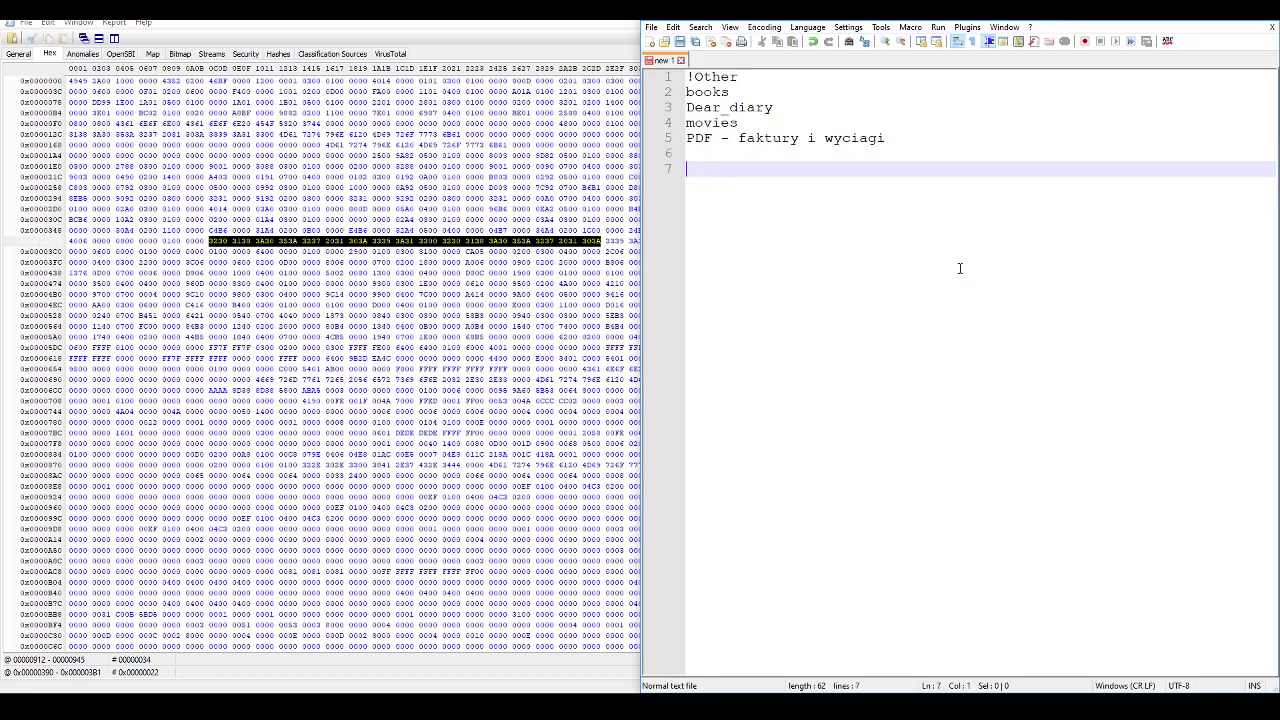
key(Return)
key(Return)
text(SUB)
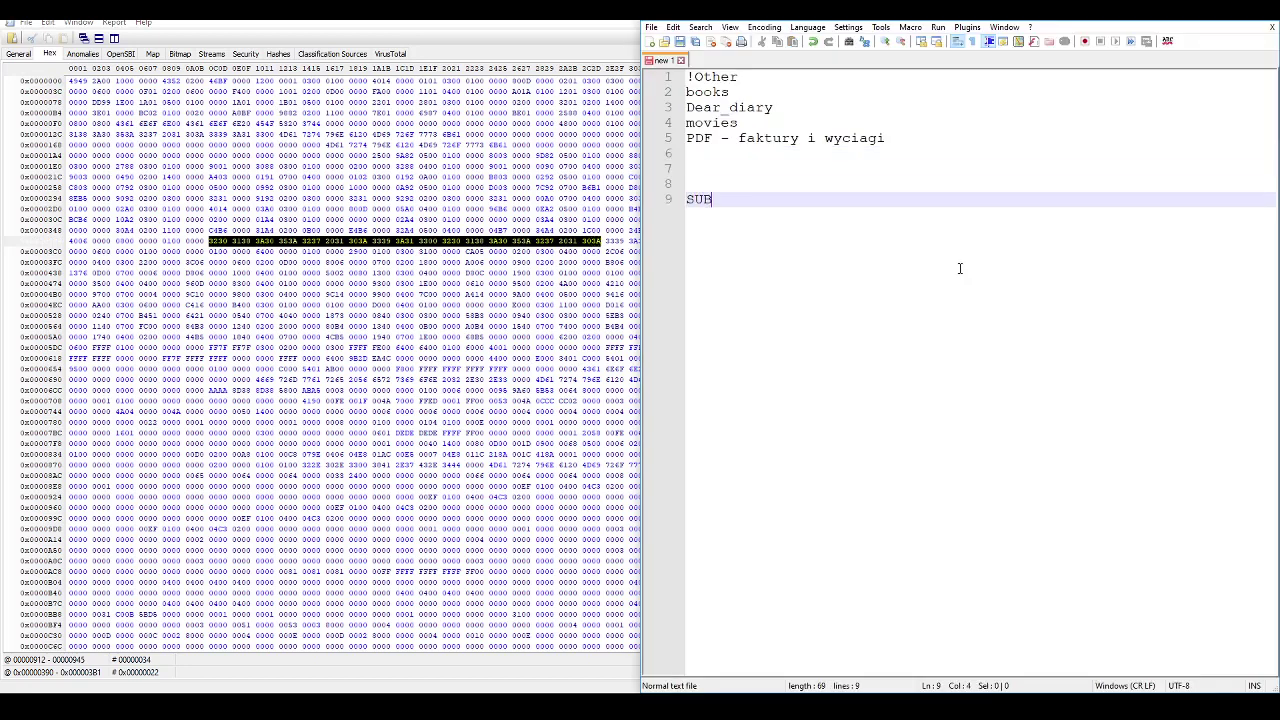
text(:)
key(Return)
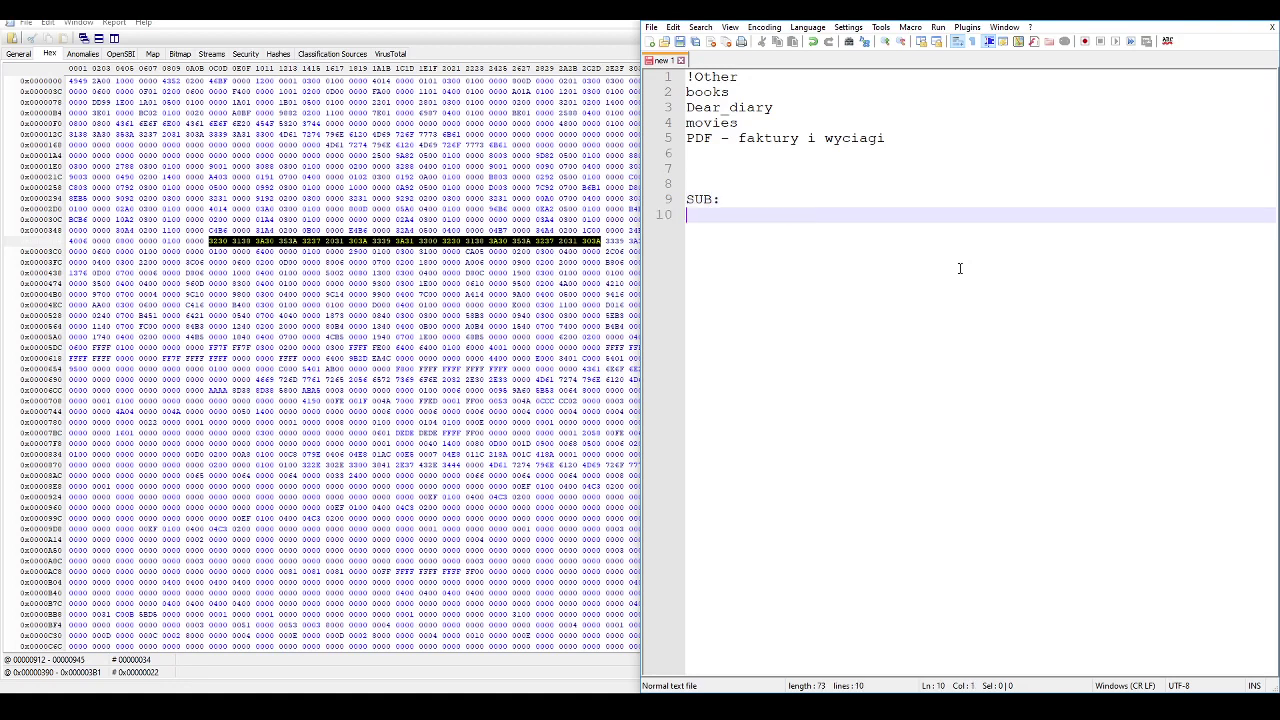
text(name -)
Select the owner's name in FileAlyzer's text column and dismiss the stream read error
click(427, 376)
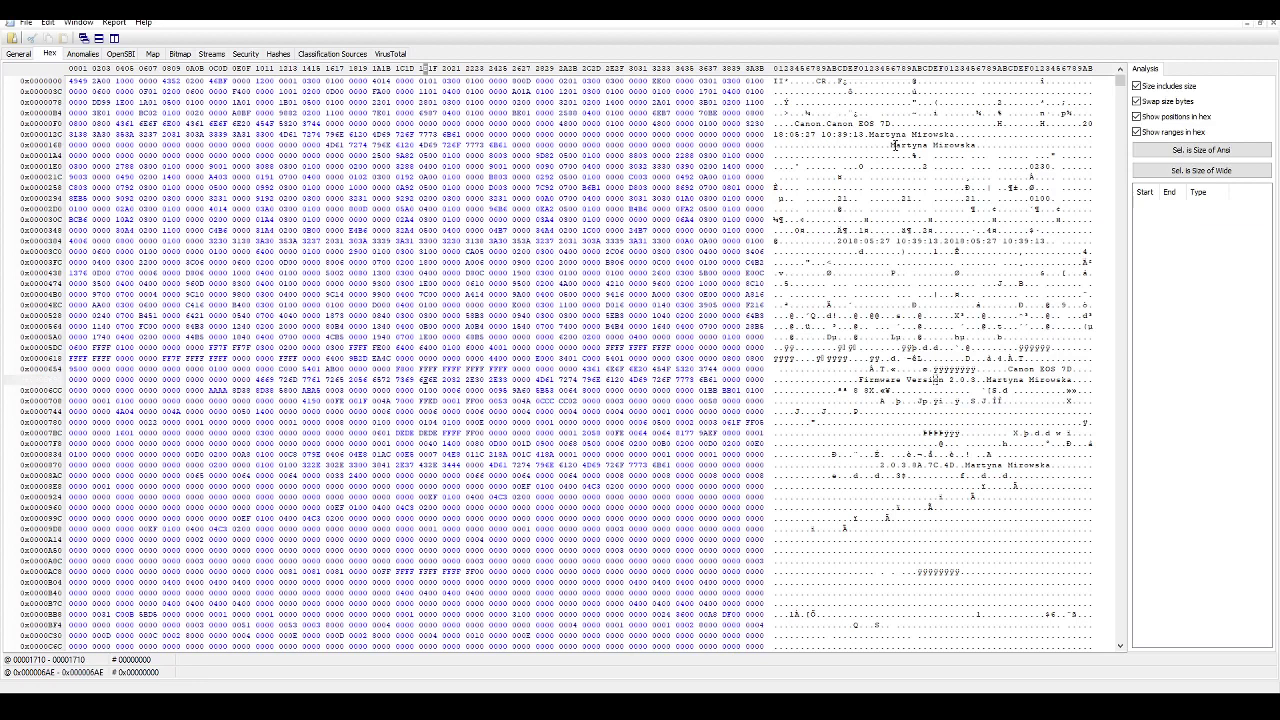
drag(887, 145, 978, 148)
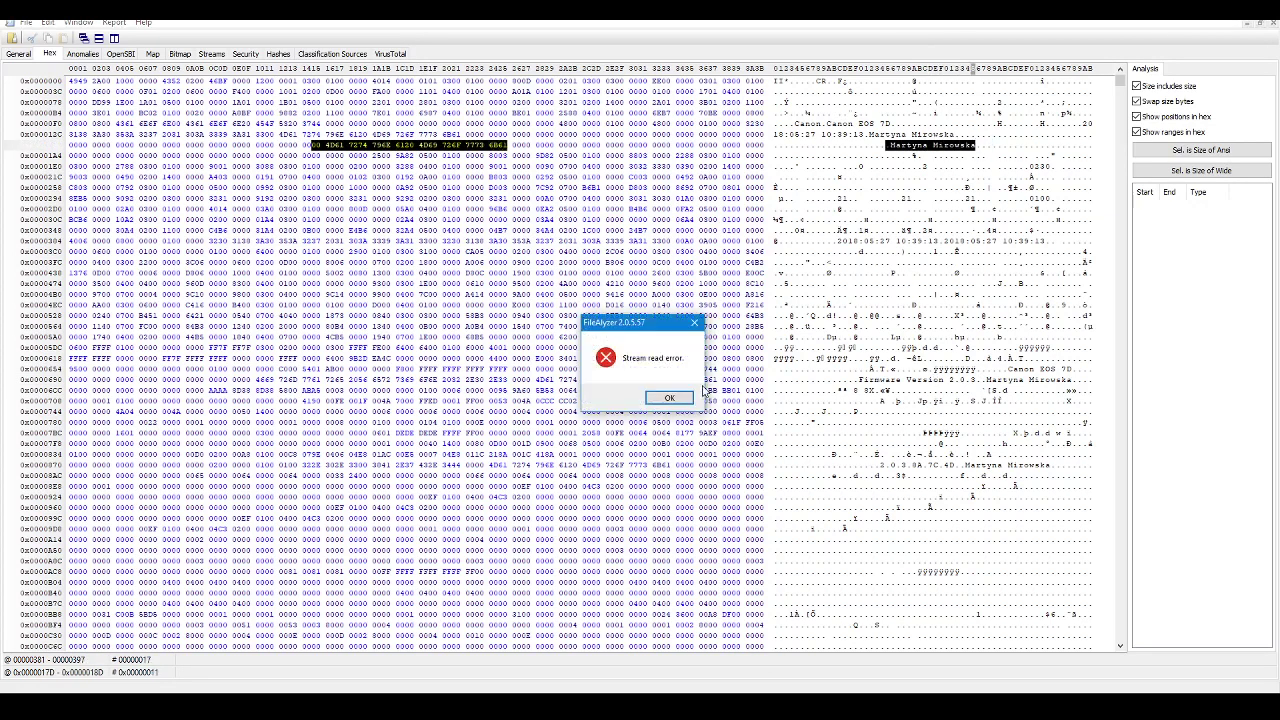
click(668, 399)
Copy the owner's name from FileAlyzer and enter it on the notes' name line
right_click(941, 151)
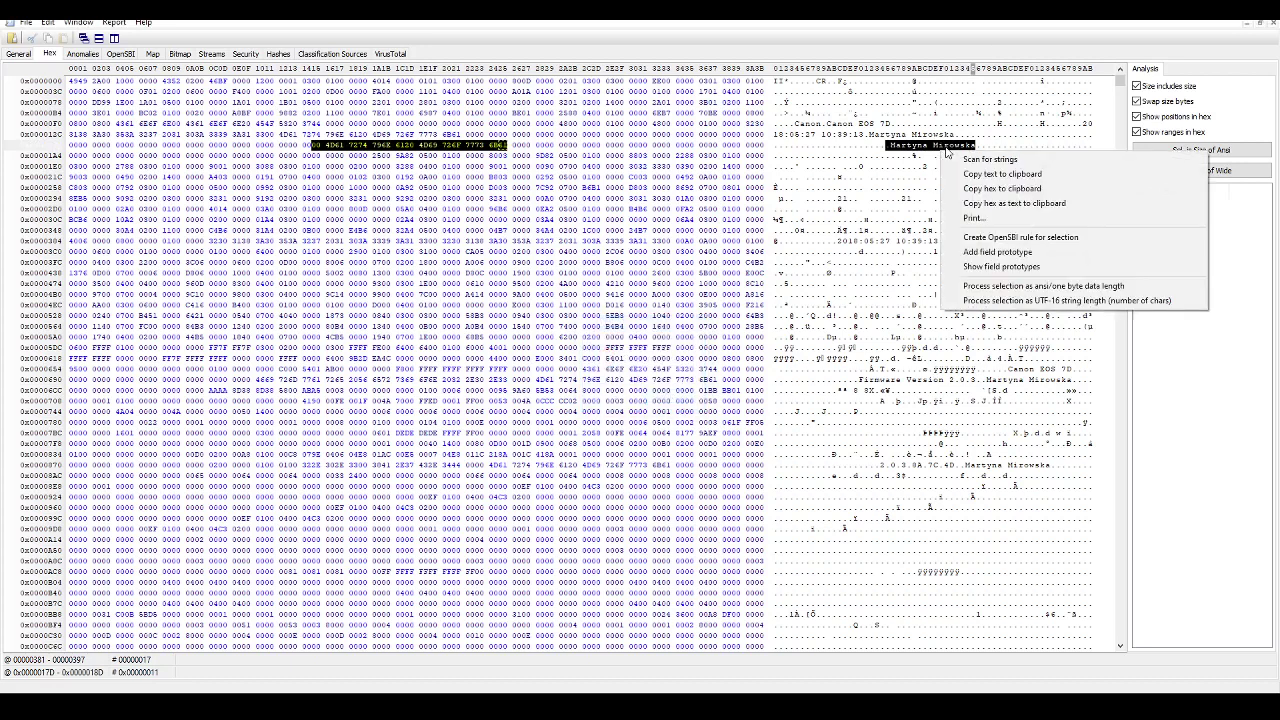
click(985, 180)
key(alt+Tab)
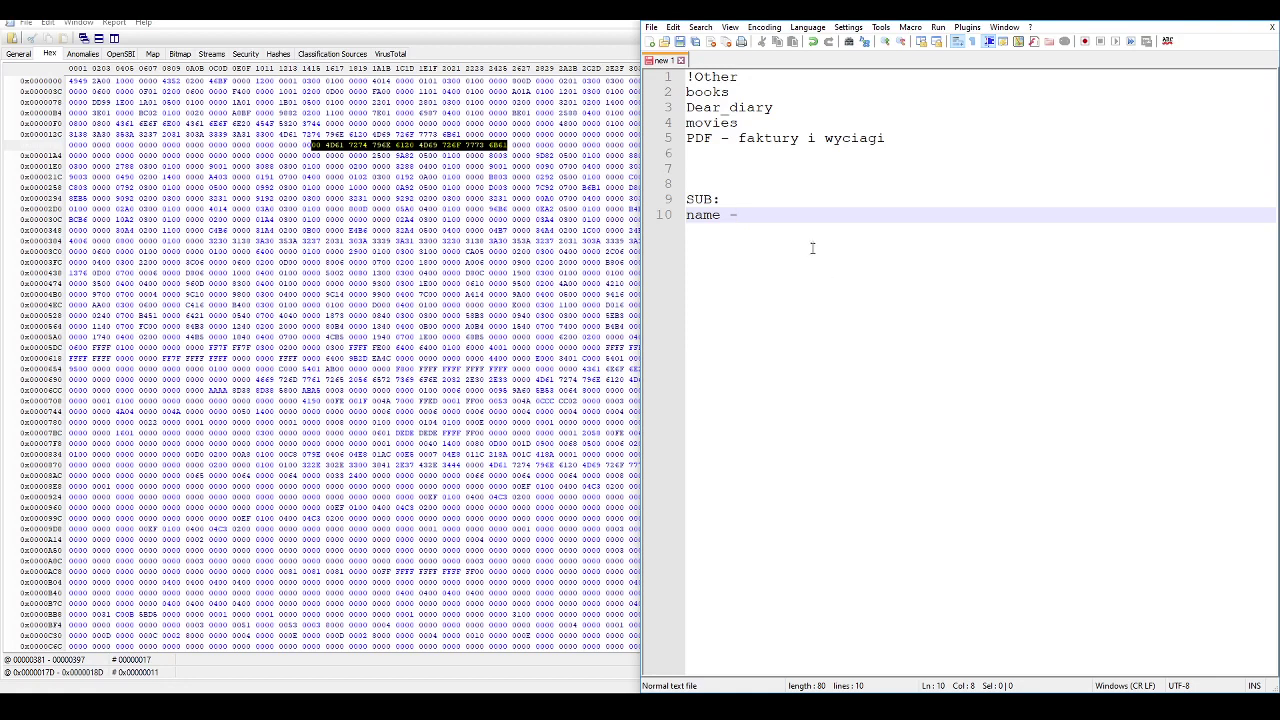
text(Martina Mir)
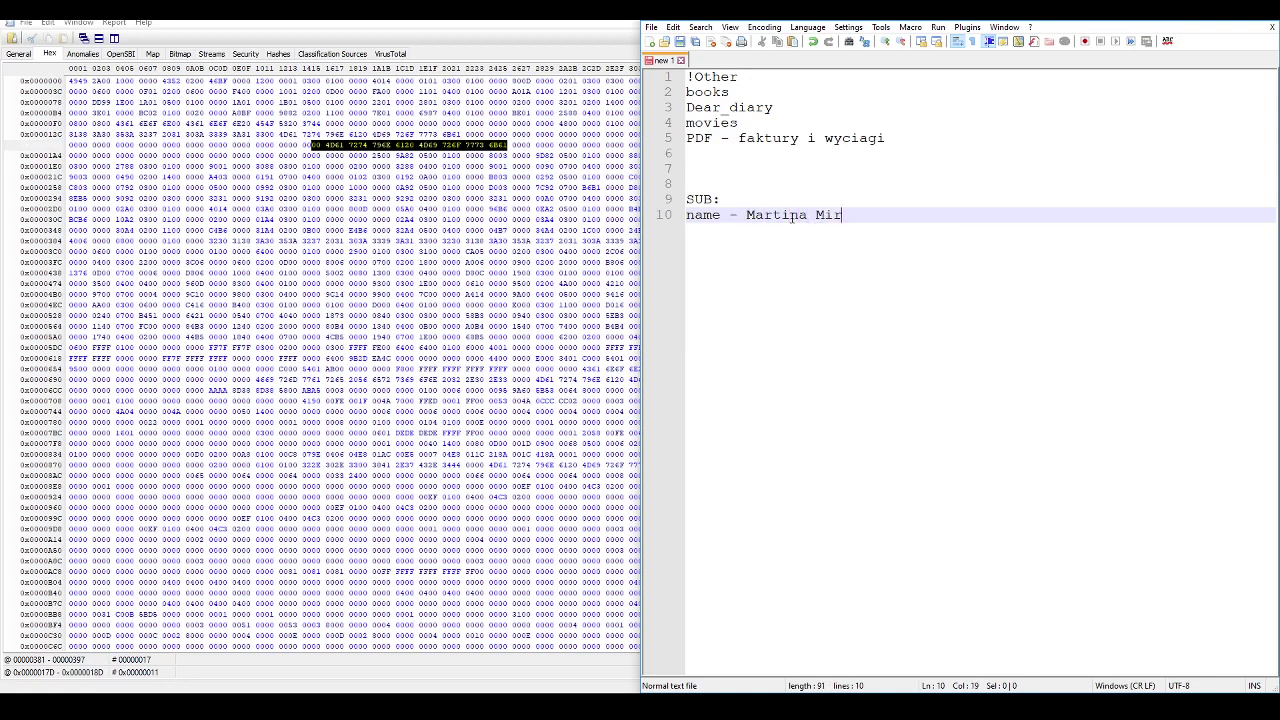
text(owska)
drag(960, 12, 960, 181)
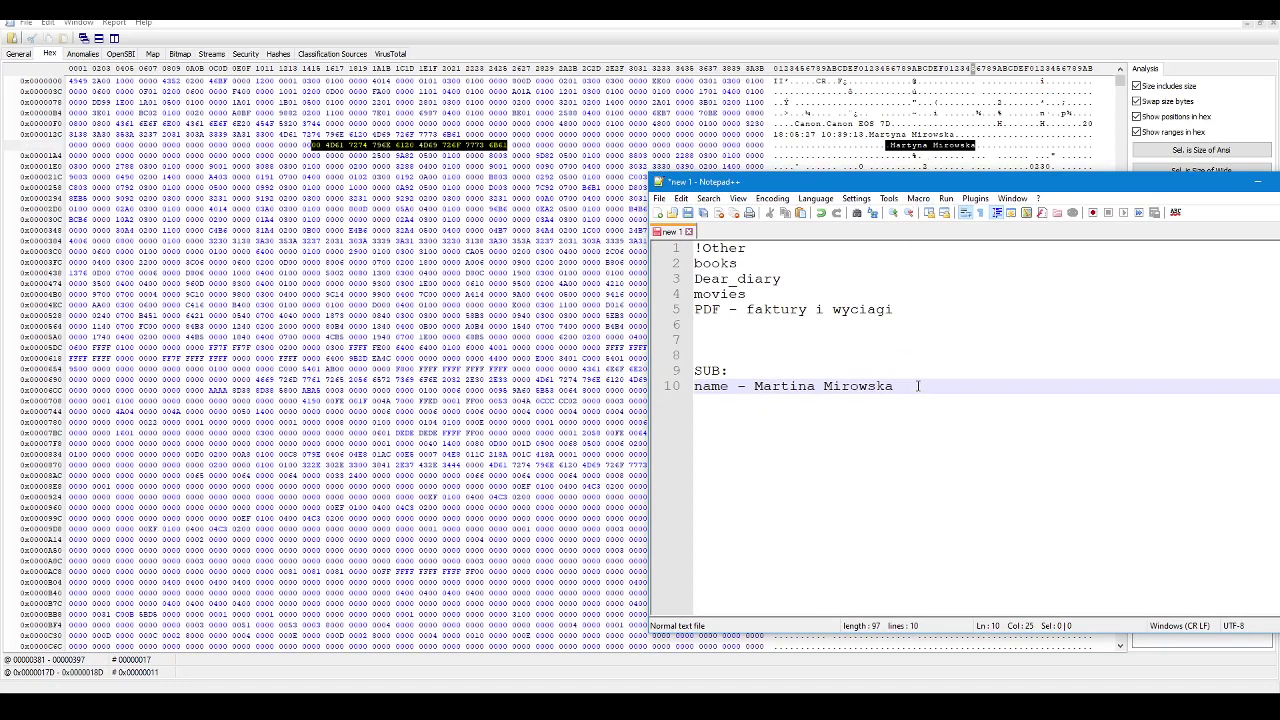
Add a 'camera - Canon EOS 7D' line to the notes and open a private browser window
key(Return)
text(ca)
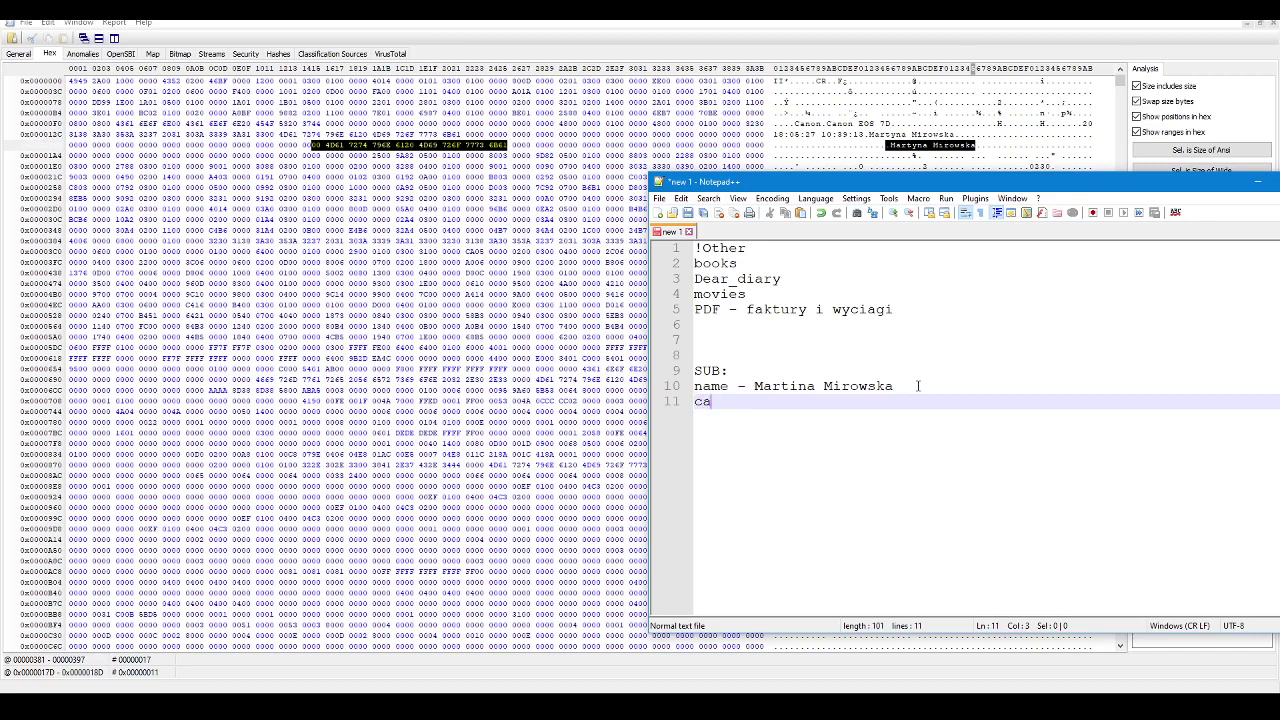
text(mera - Can)
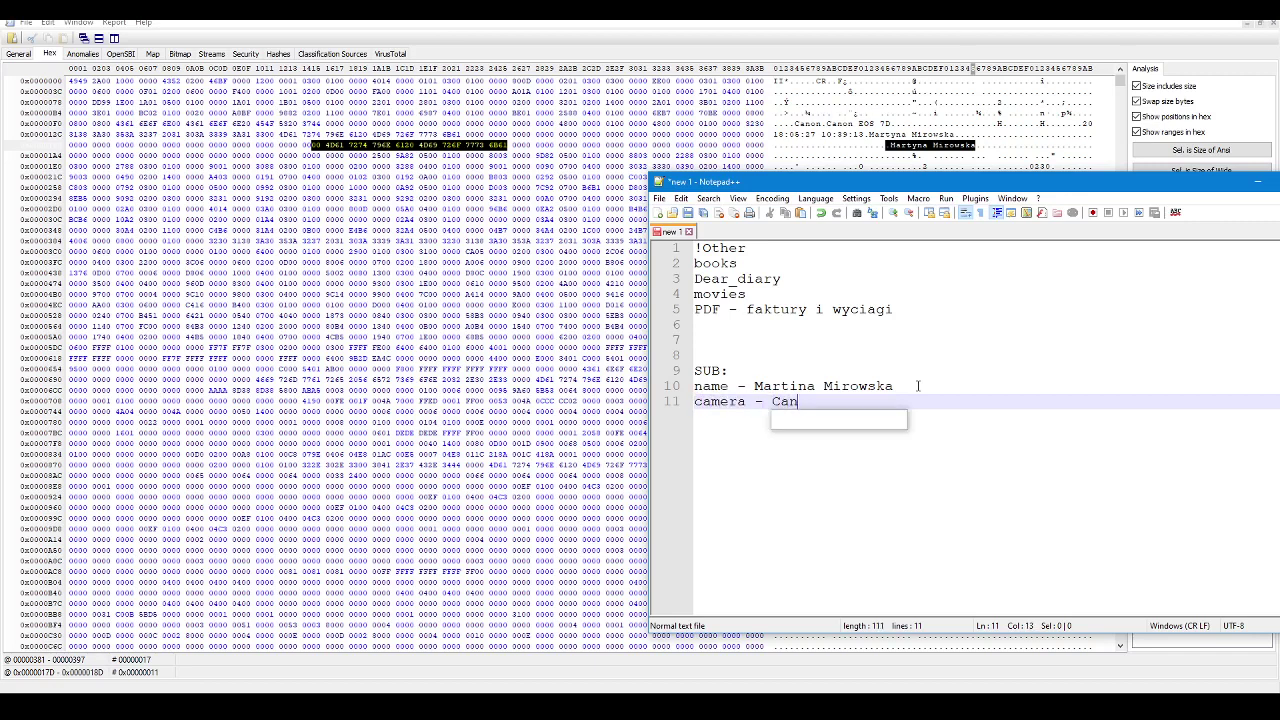
text(on EOS )
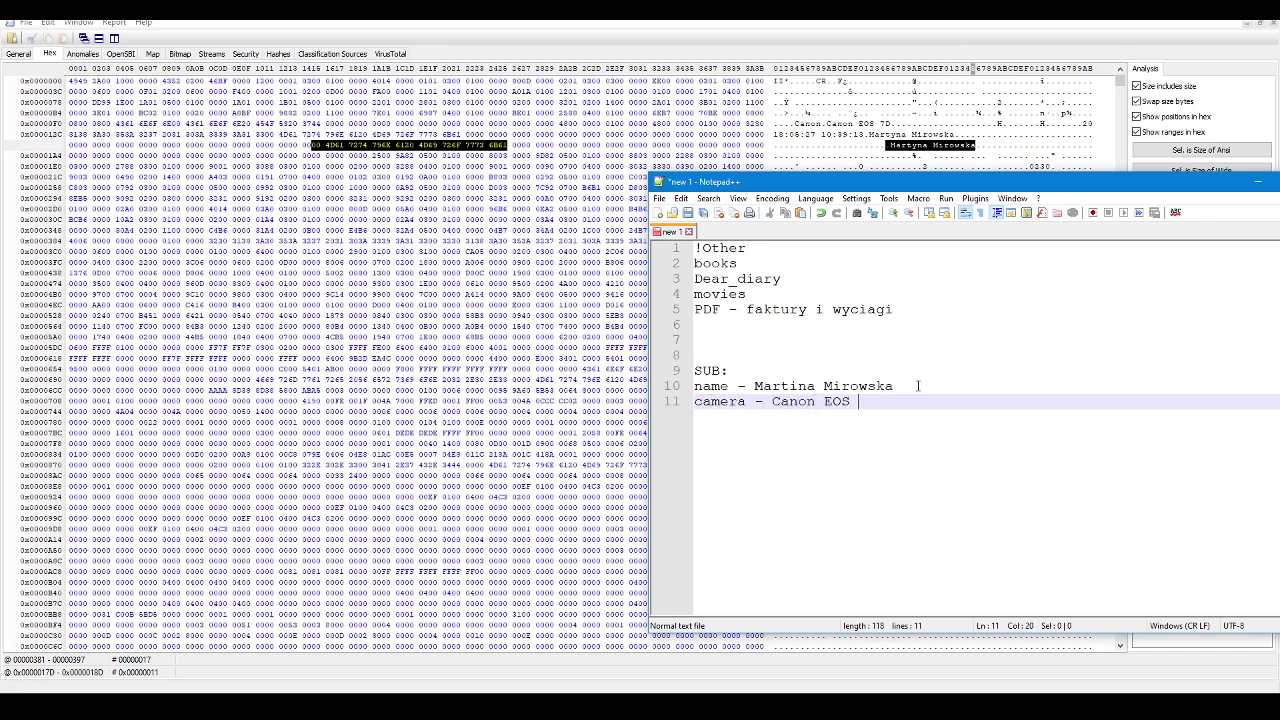
text(7D)
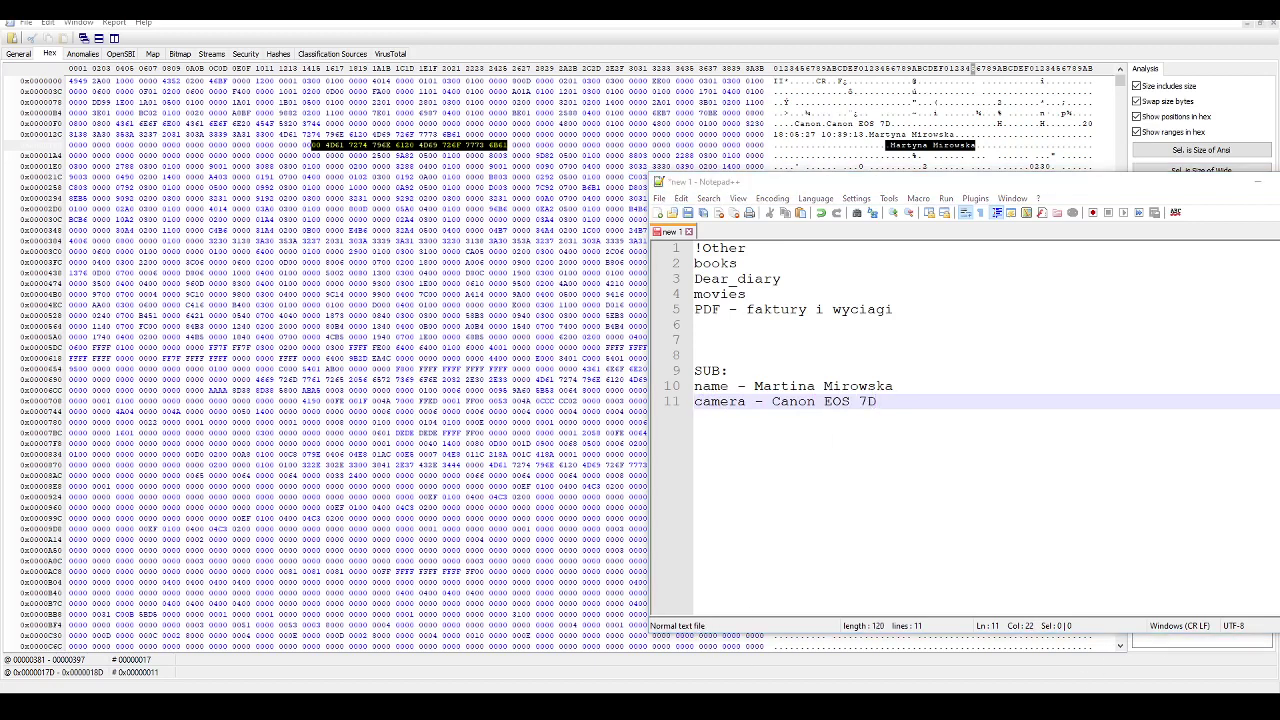
key(super+Up)
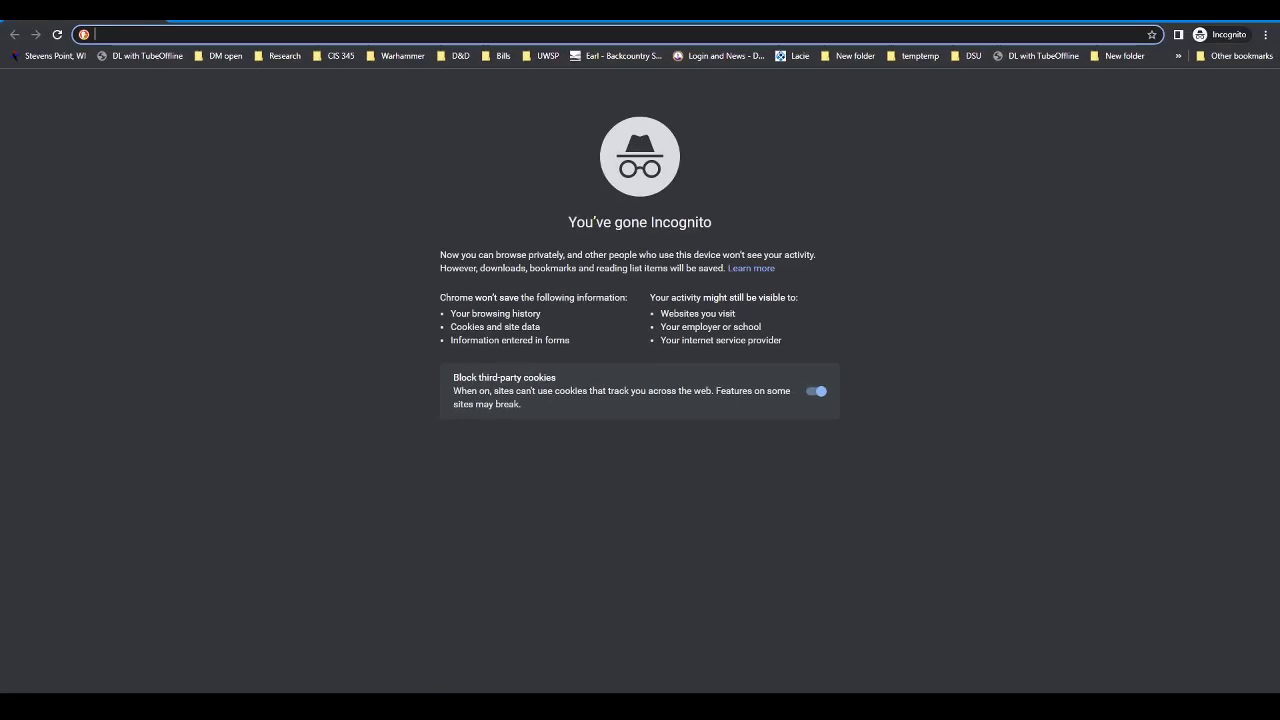
Search DuckDuckGo for 'Canon EOS 7D' to confirm the camera model
text(Canon EOS 7D)
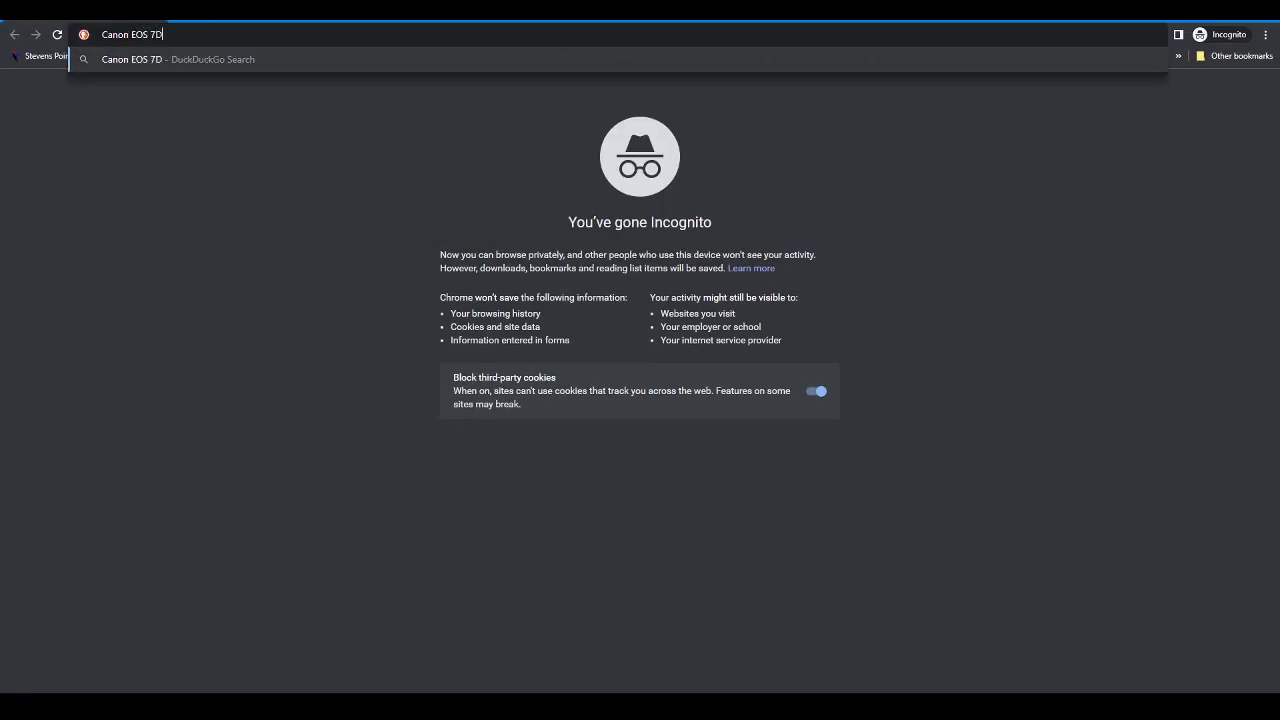
key(Return)
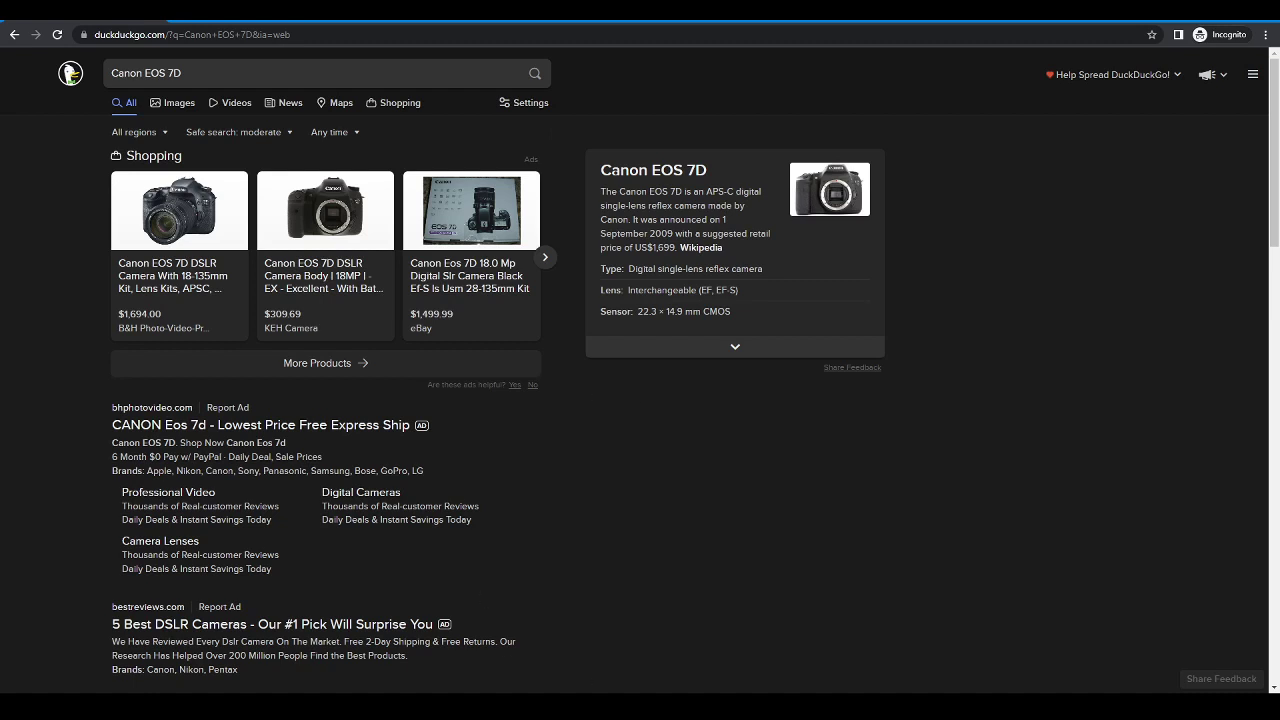
mouse_move(706, 706)
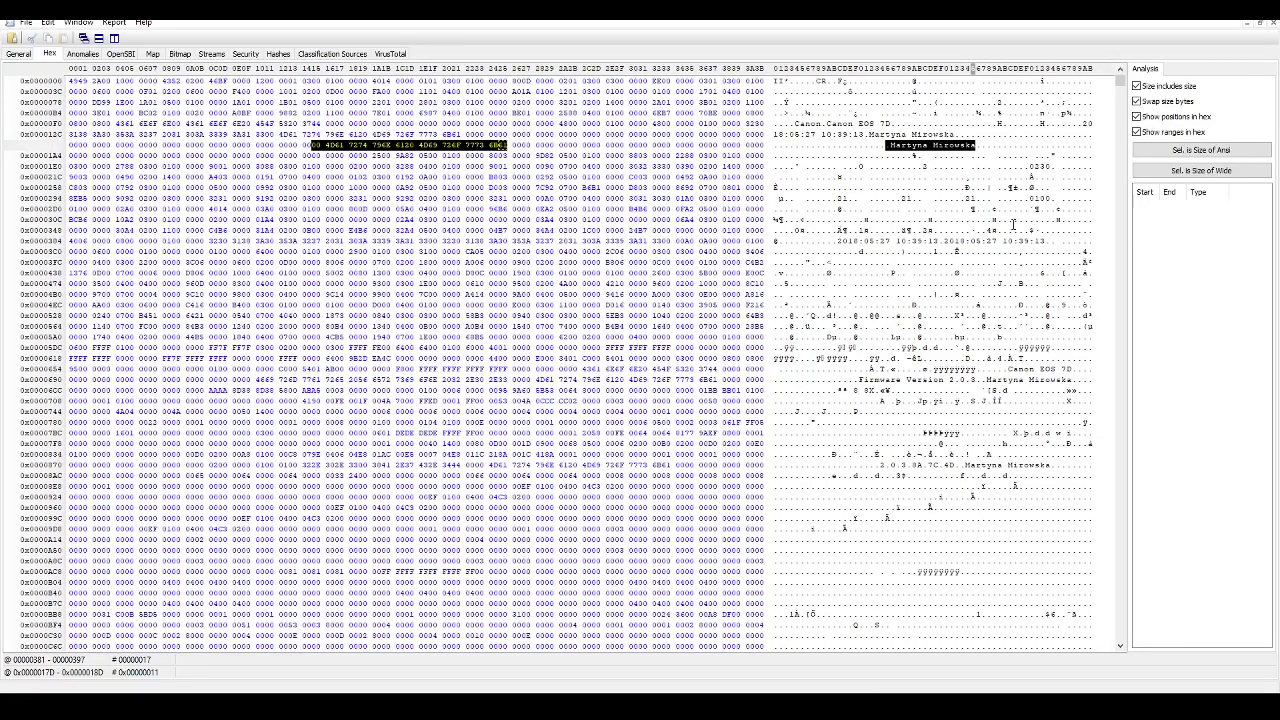
Copy the photo's timestamp into a new 'last active - 2018:05:27 10:39:13' notes line
drag(838, 241, 1044, 241)
right_click(1021, 247)
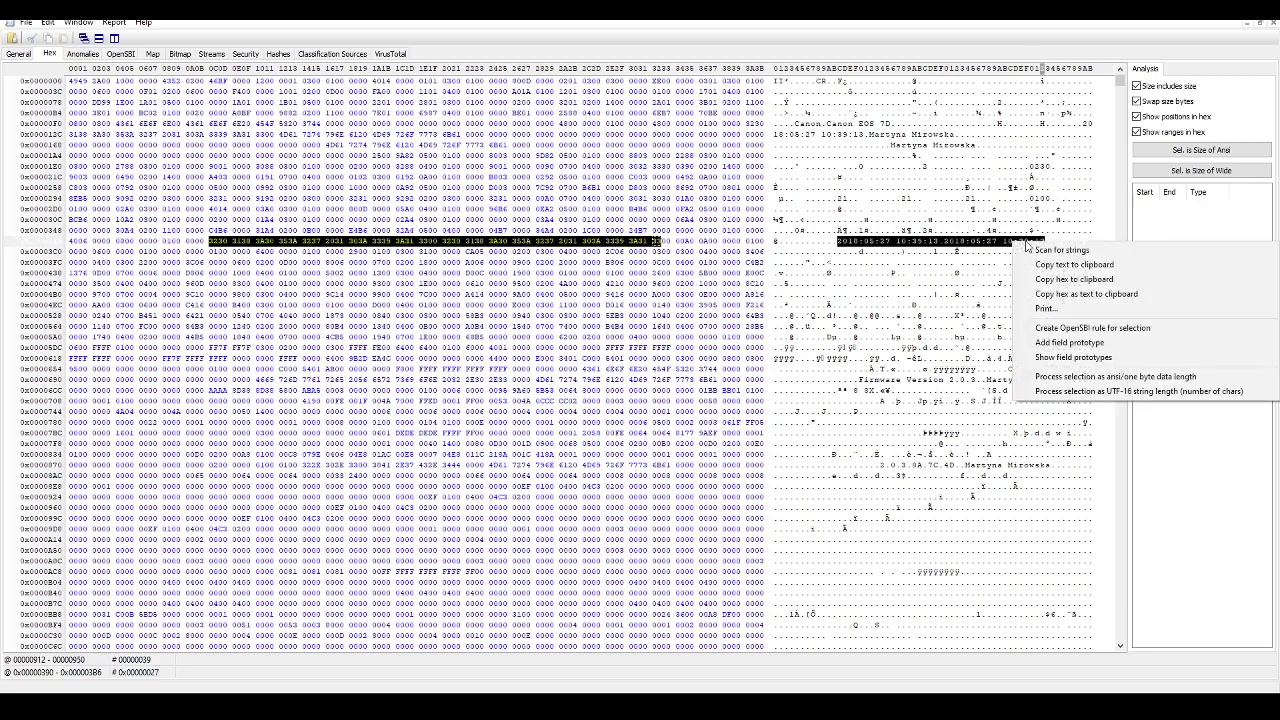
click(1086, 265)
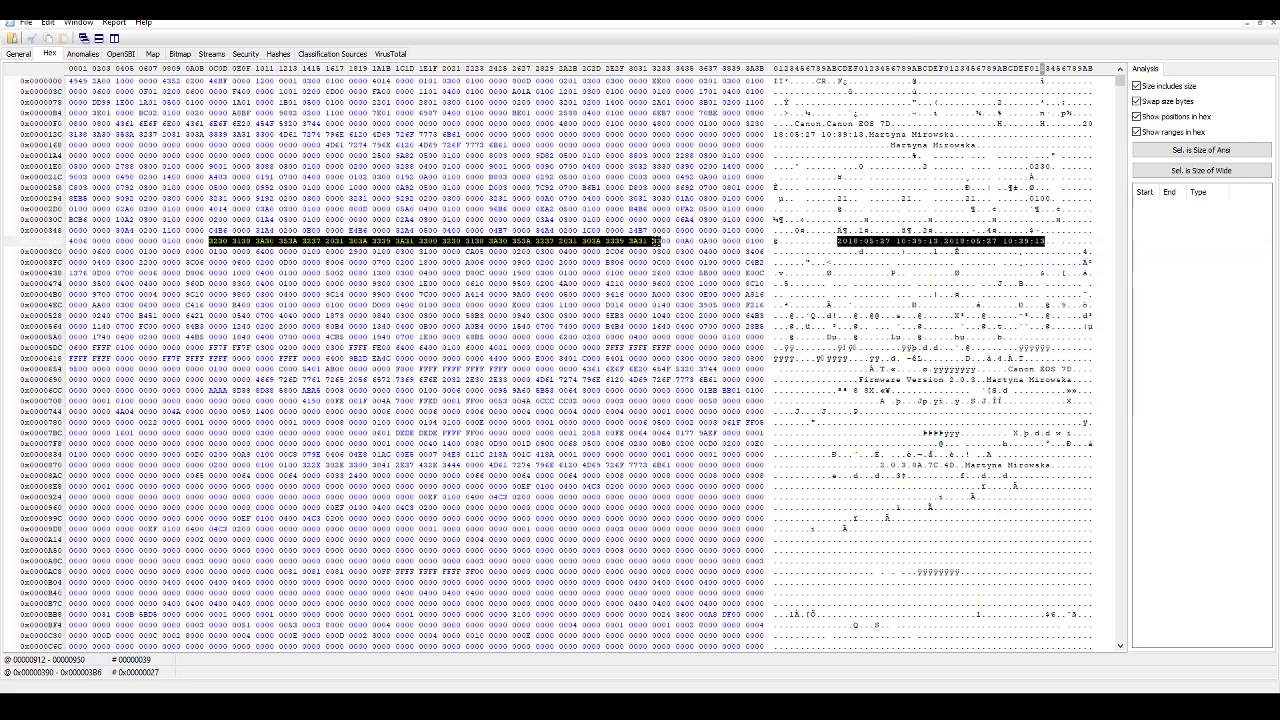
key(alt+Tab)
key(Return)
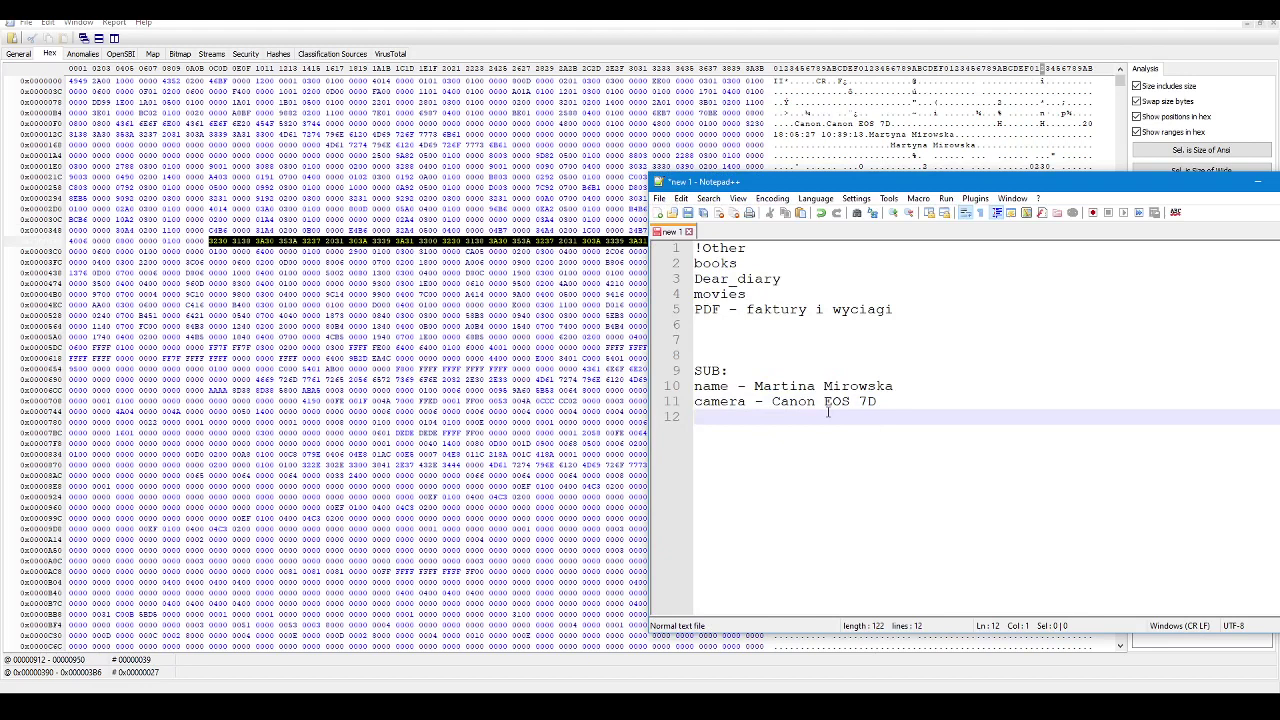
right_click(832, 420)
click(875, 175)
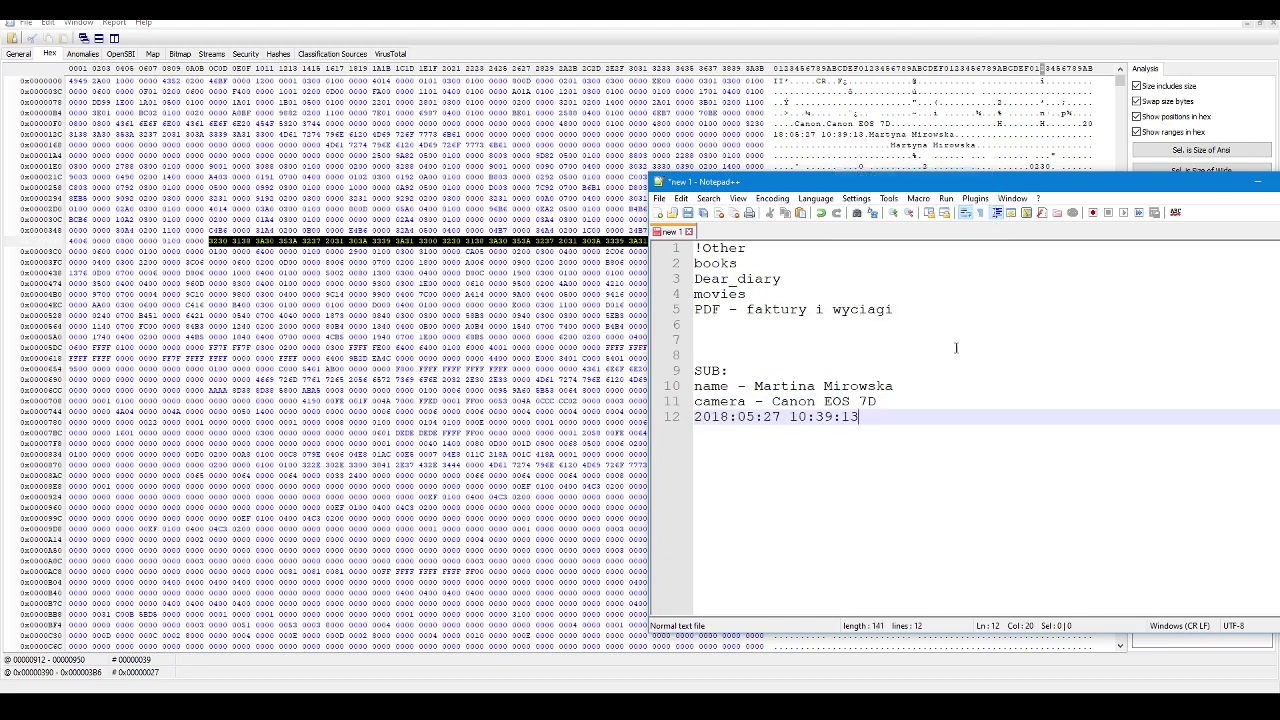
key(Home)
text(last active )
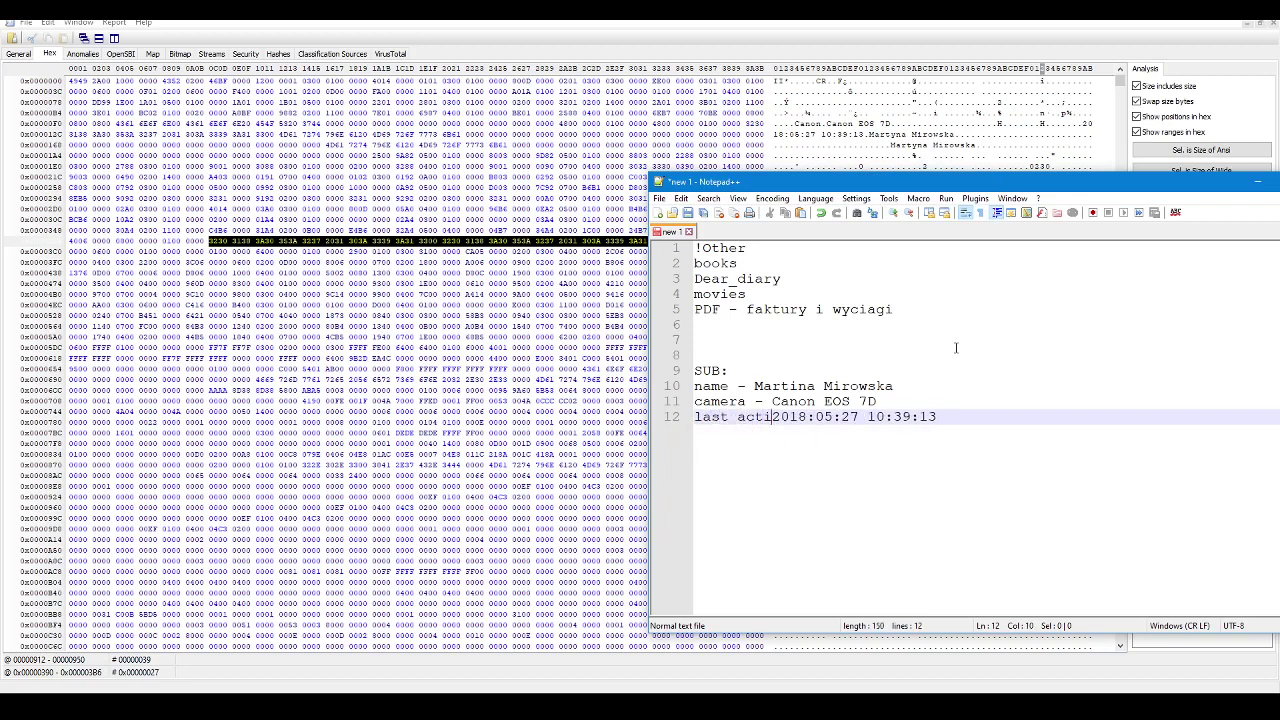
text(-)
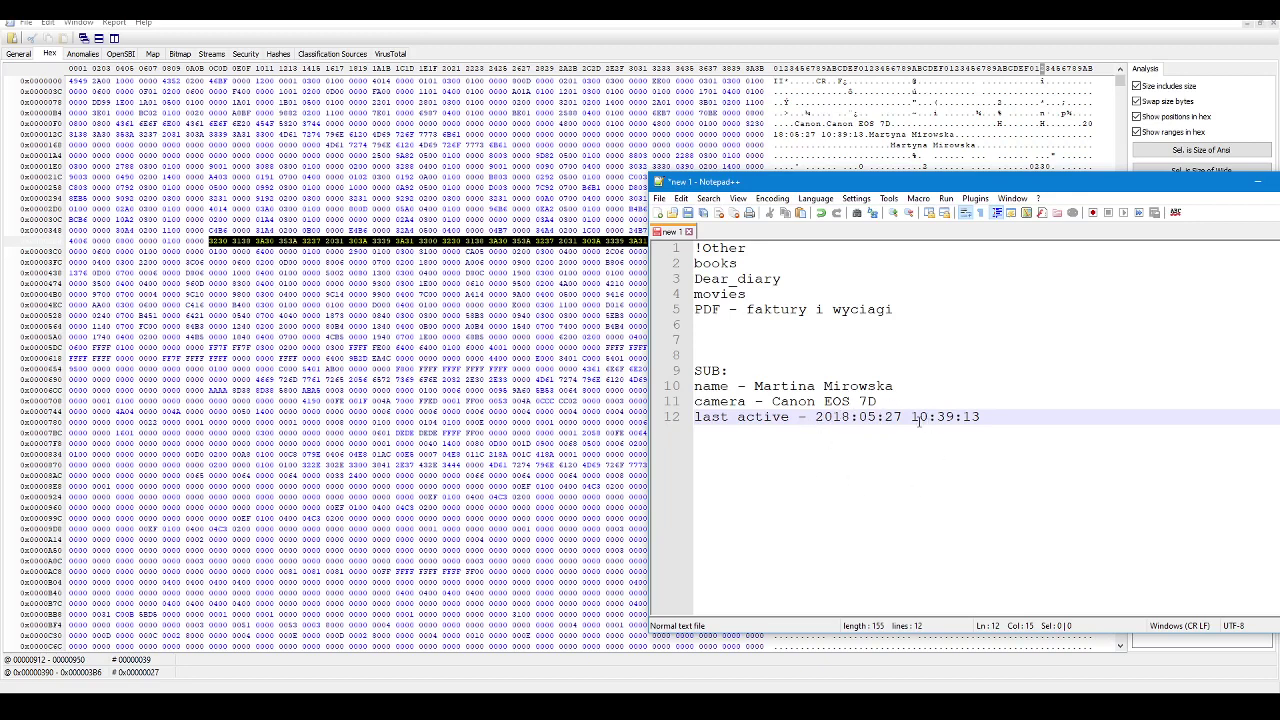
Copy the firmware string and append '(Firmware Version 2.0.3)' to the camera line
key(alt+Tab)
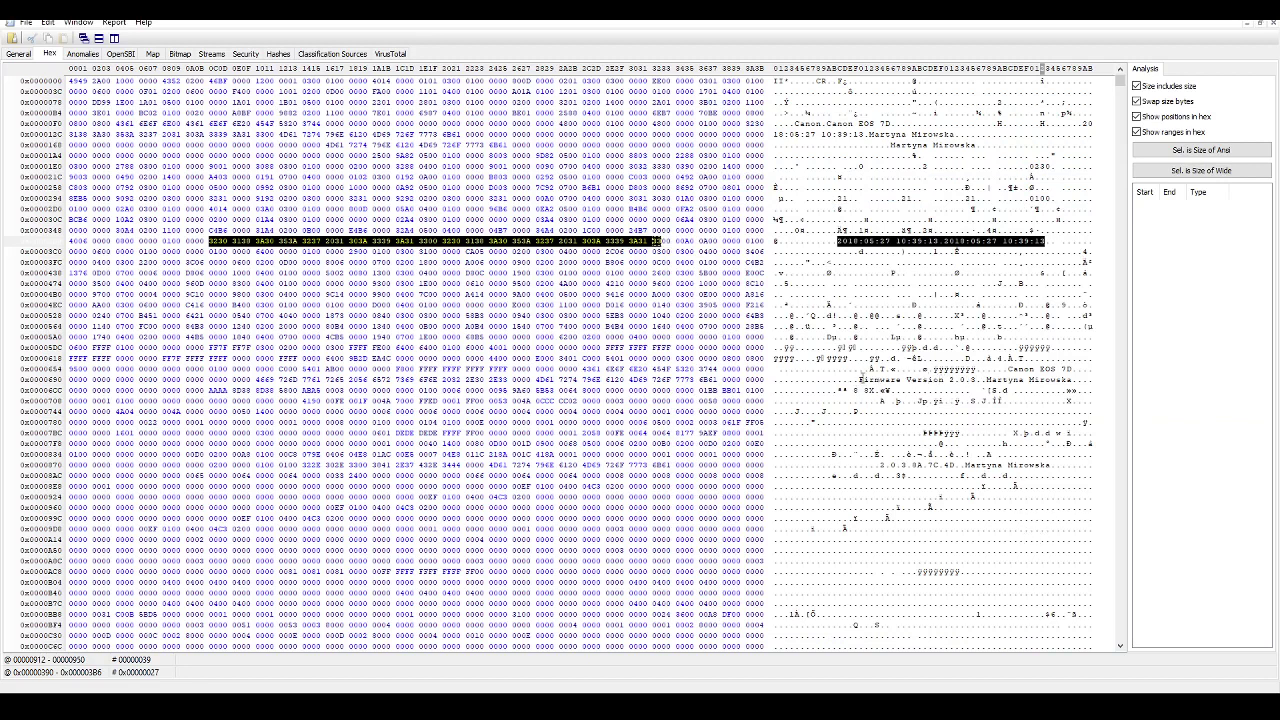
drag(860, 381, 975, 382)
right_click(975, 382)
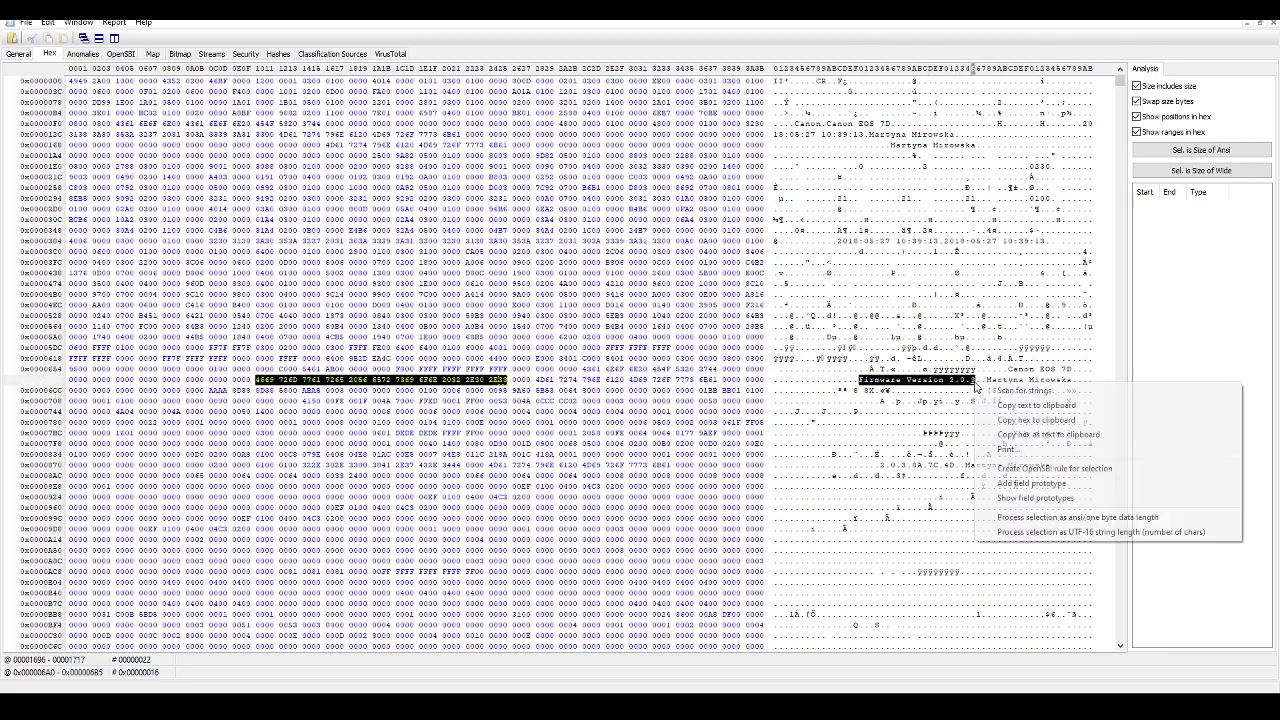
click(1050, 408)
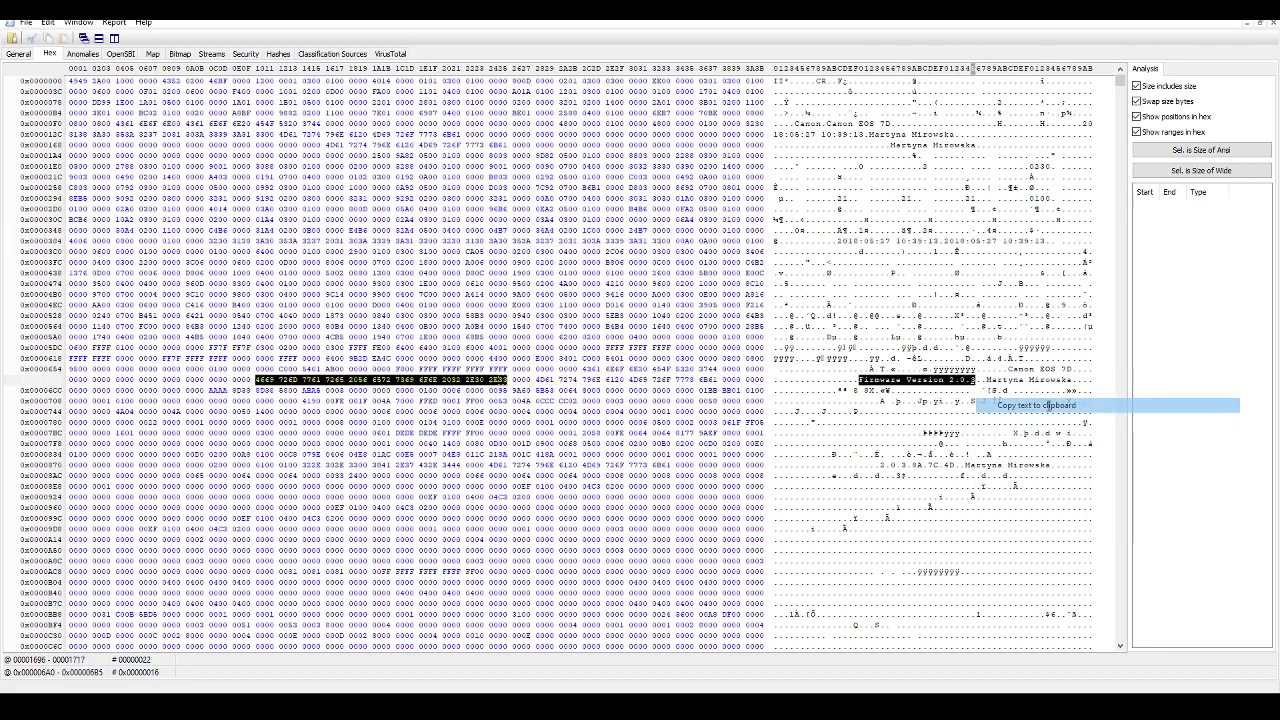
key(alt+Tab)
click(923, 400)
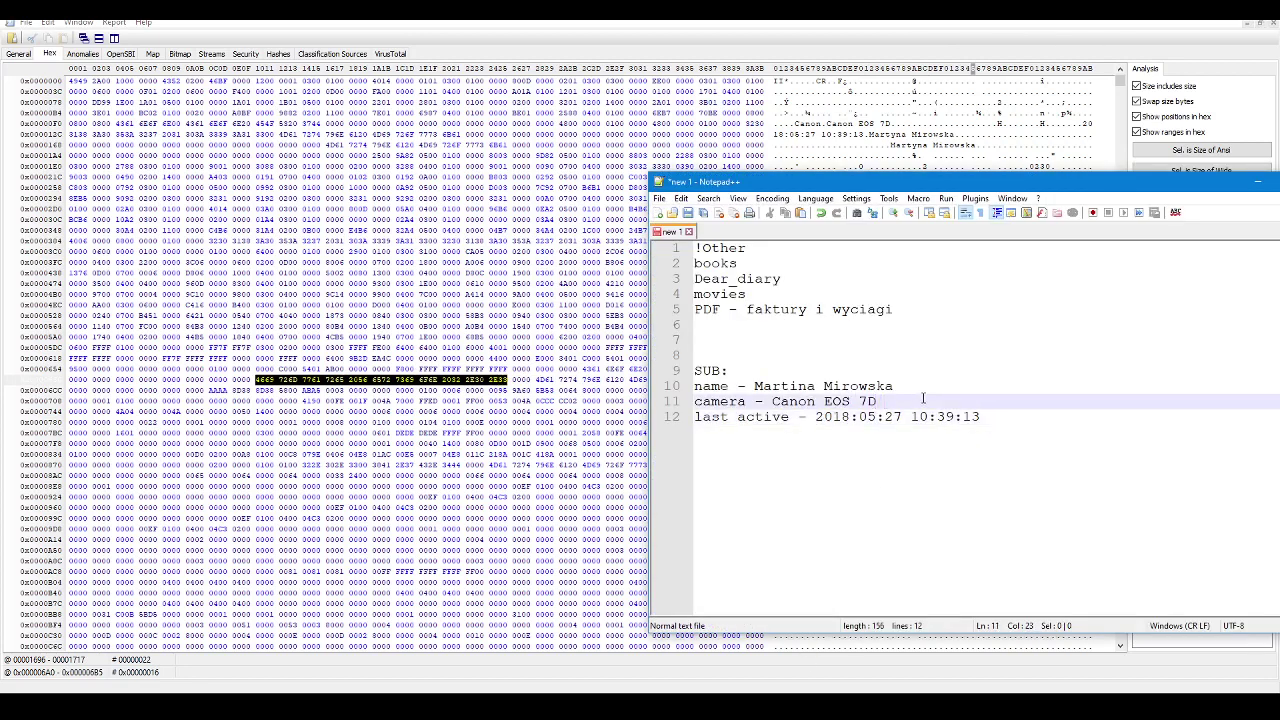
text((Firmware)
right_click(994, 406)
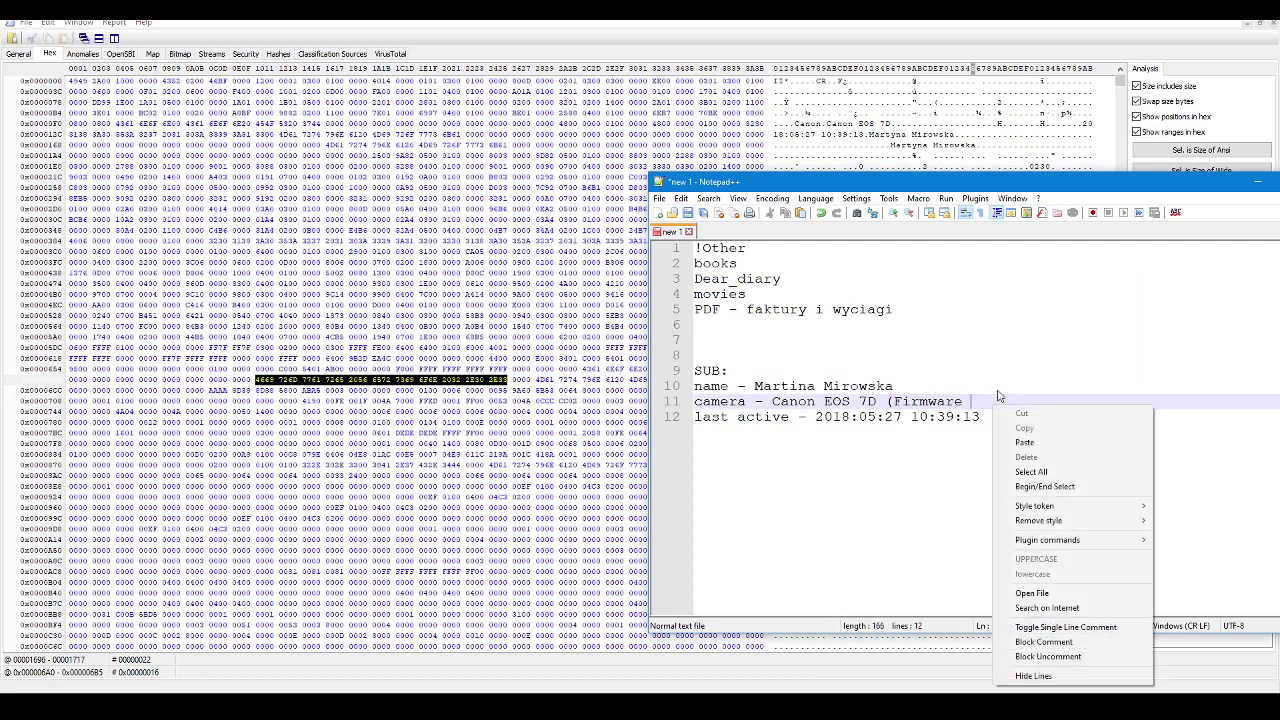
click(1043, 446)
text())
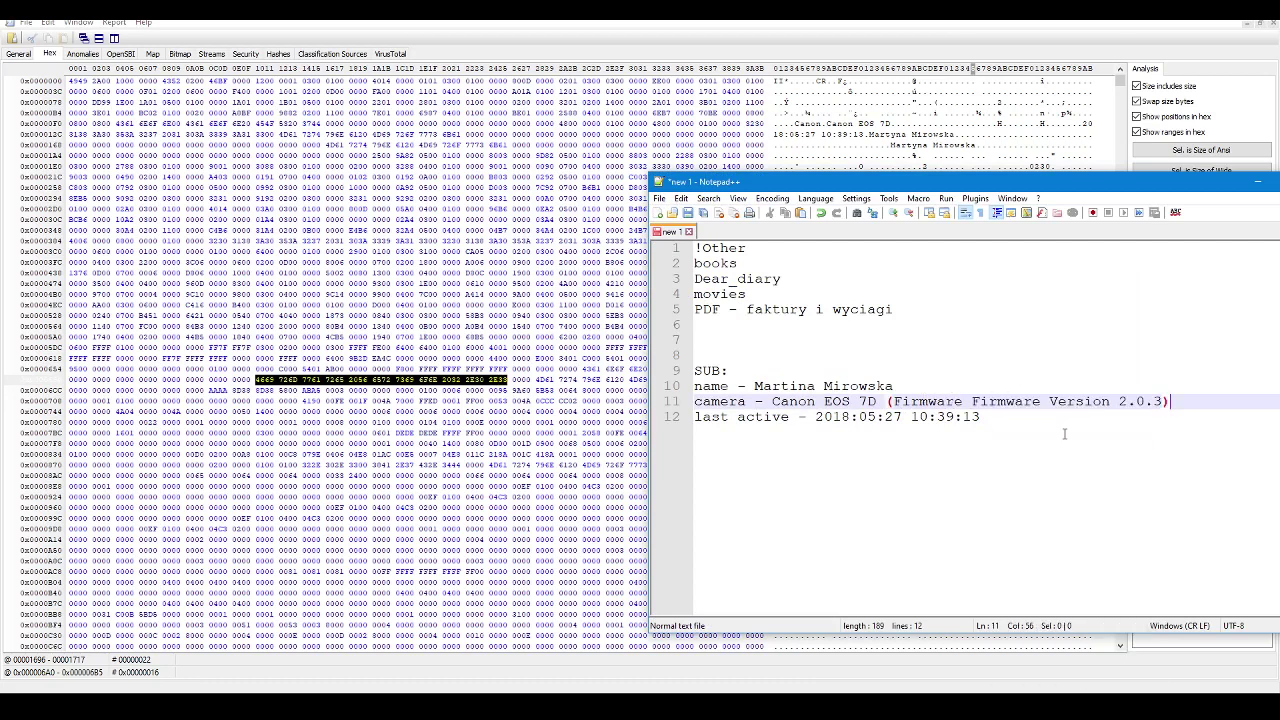
key(Left)
key(Left)
key(Left)
key(Left)
key(Left)
key(Left)
key(Left)
key(Delete)
key(Delete)
key(Delete)
key(Delete)
key(Delete)
key(Delete)
key(Delete)
key(Delete)
key(Delete)
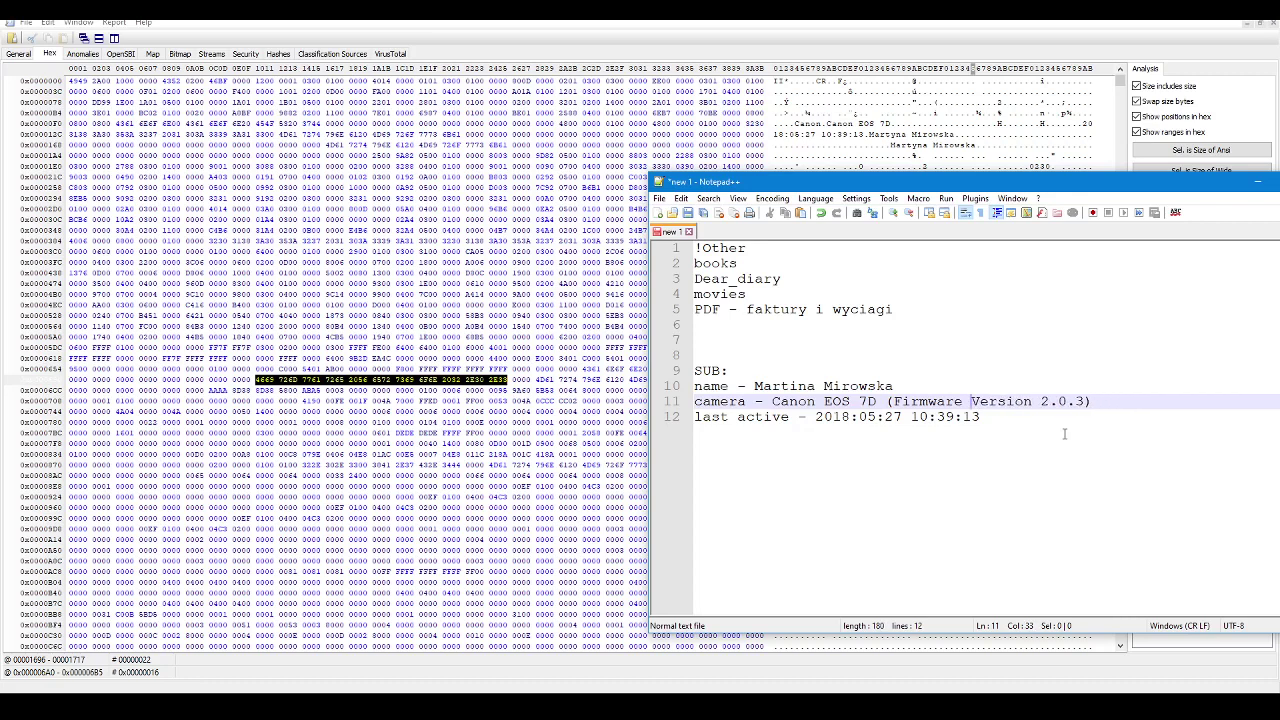
key(alt+Tab)
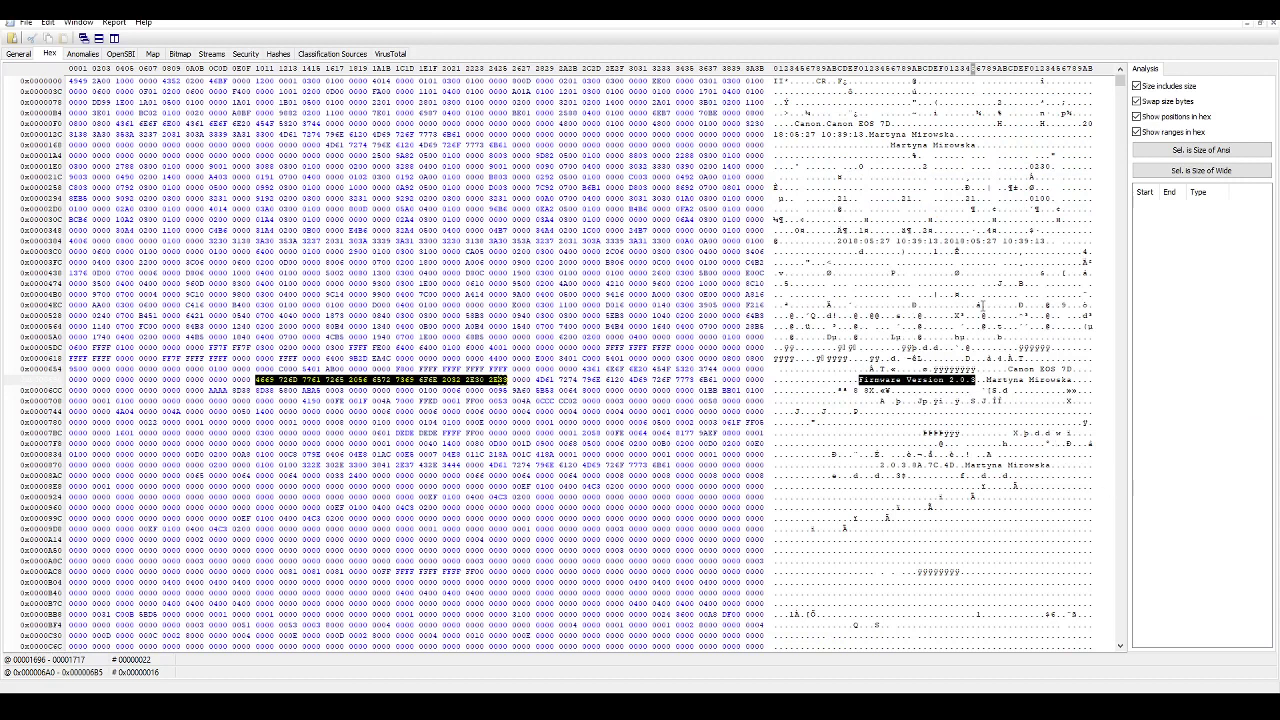
Scroll through IMG_9268's hex dump past the metadata strings to the end of the file
scroll(979, 328, down, 20)
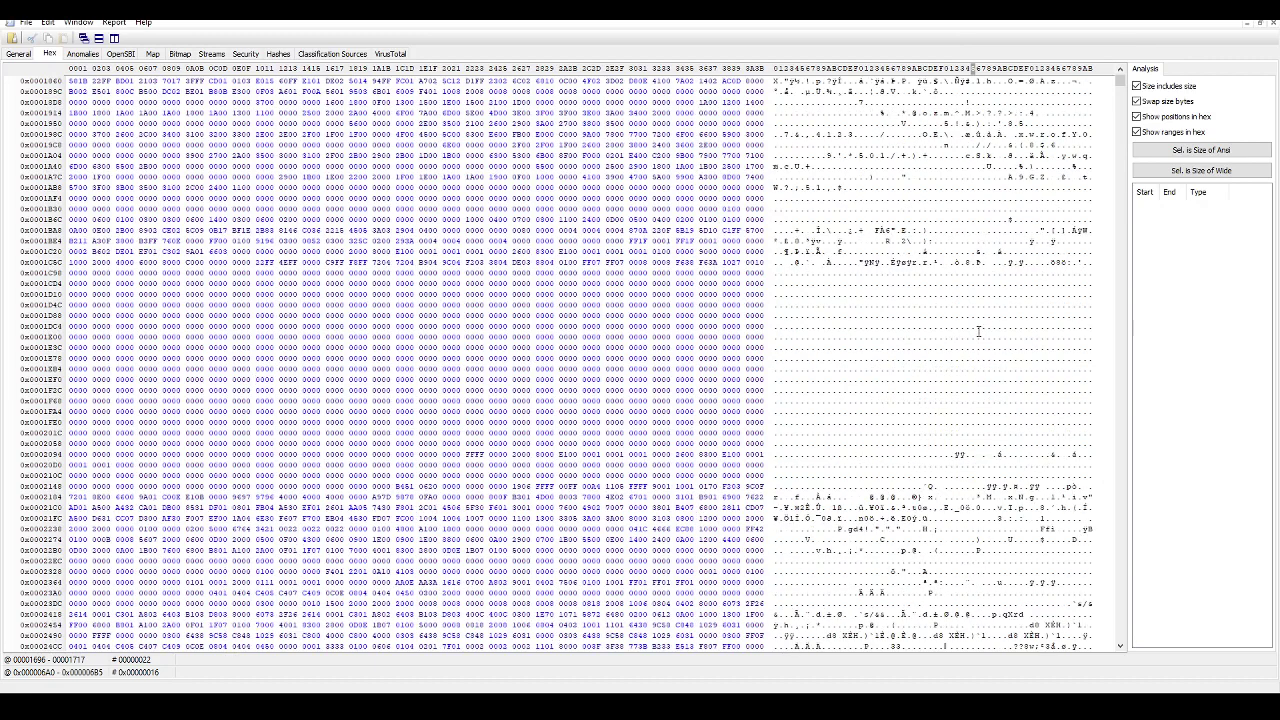
scroll(979, 331, up, 15)
scroll(983, 390, down, 15)
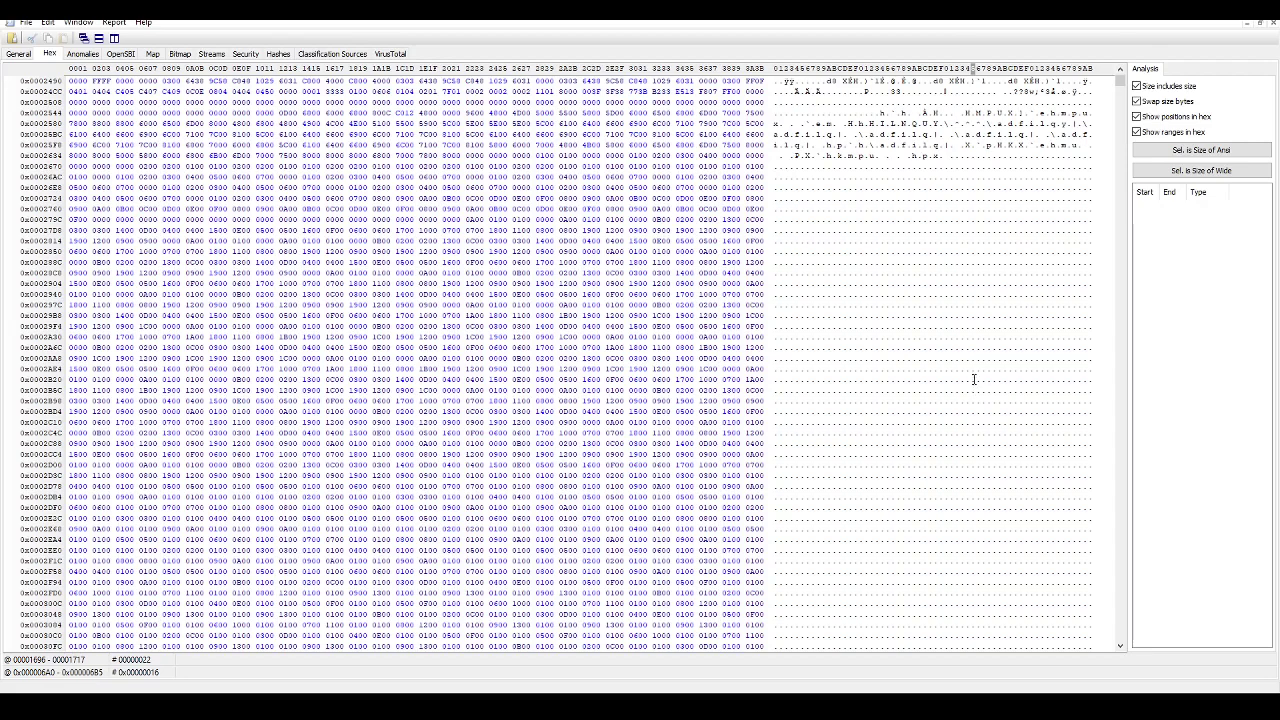
scroll(973, 379, down, 20)
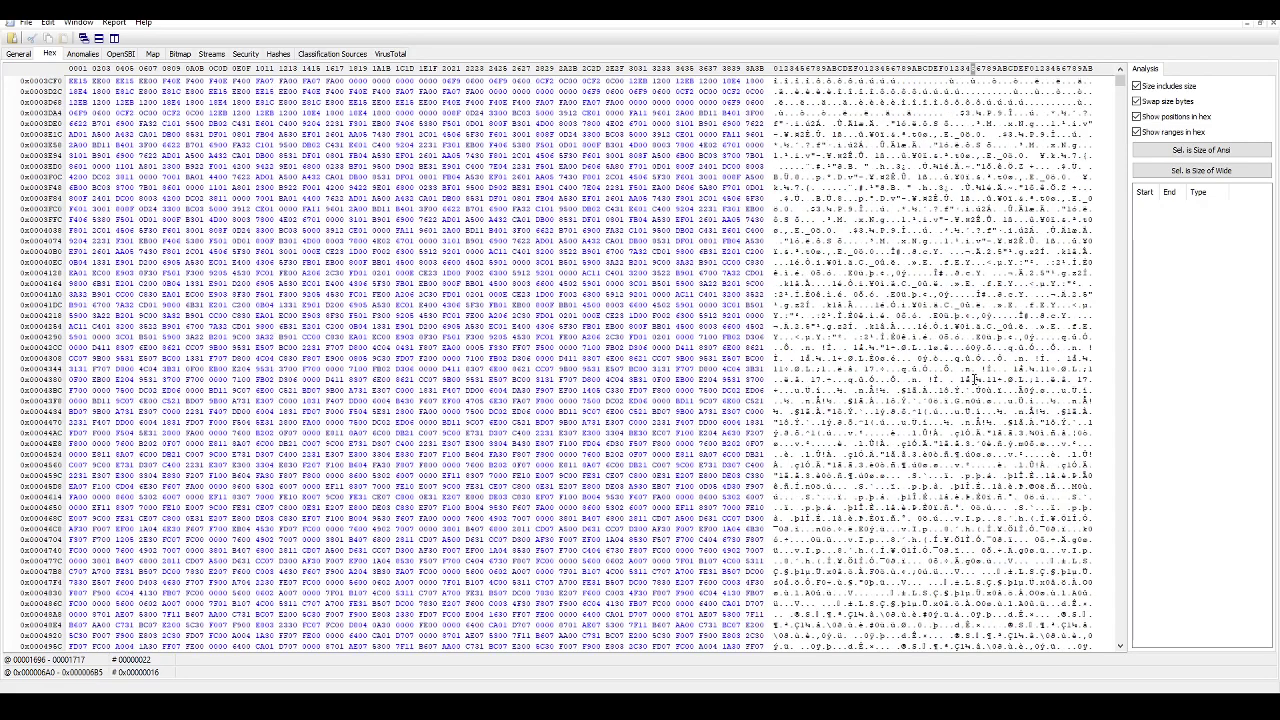
scroll(973, 379, down, 20)
scroll(973, 379, down, 20)
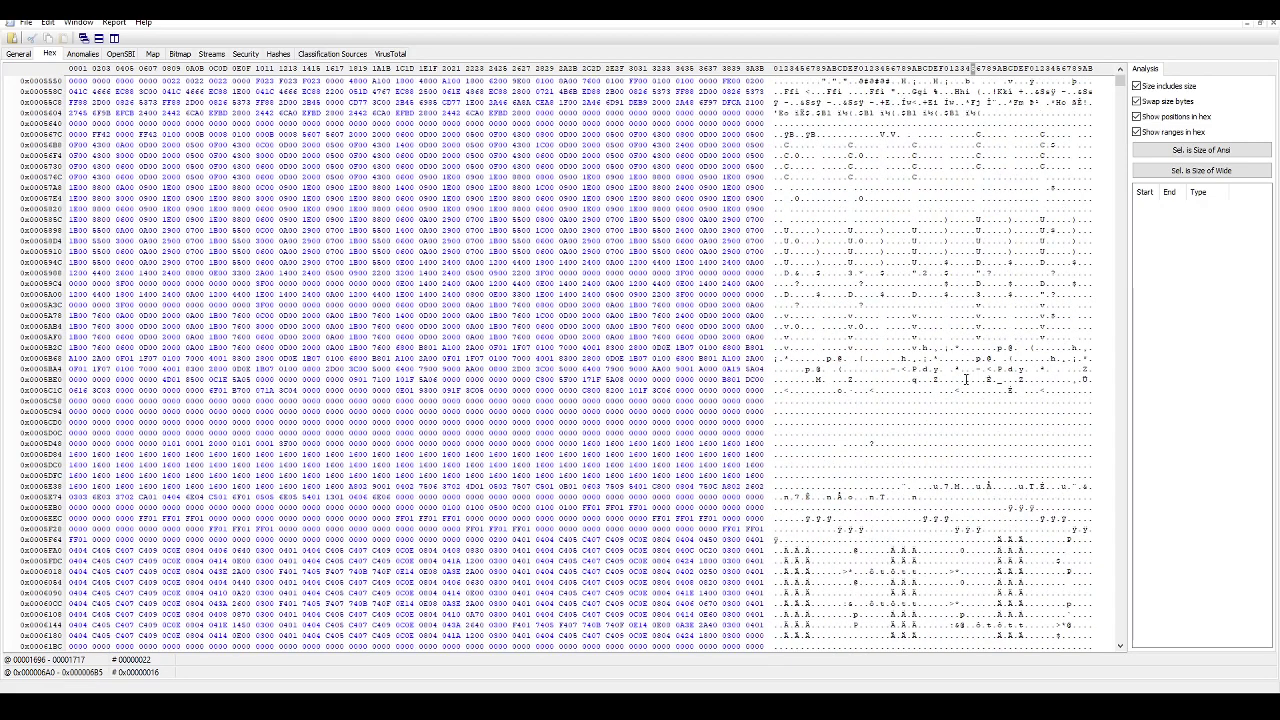
scroll(959, 379, down, 20)
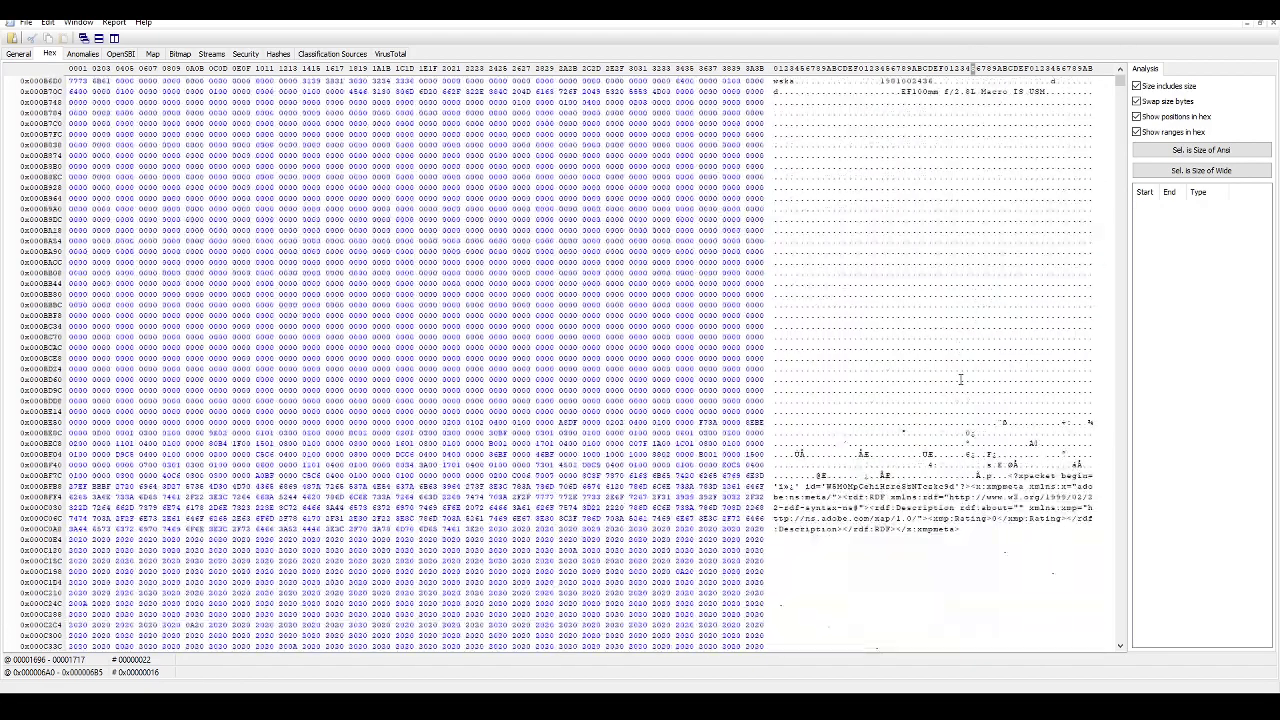
scroll(959, 379, down, 20)
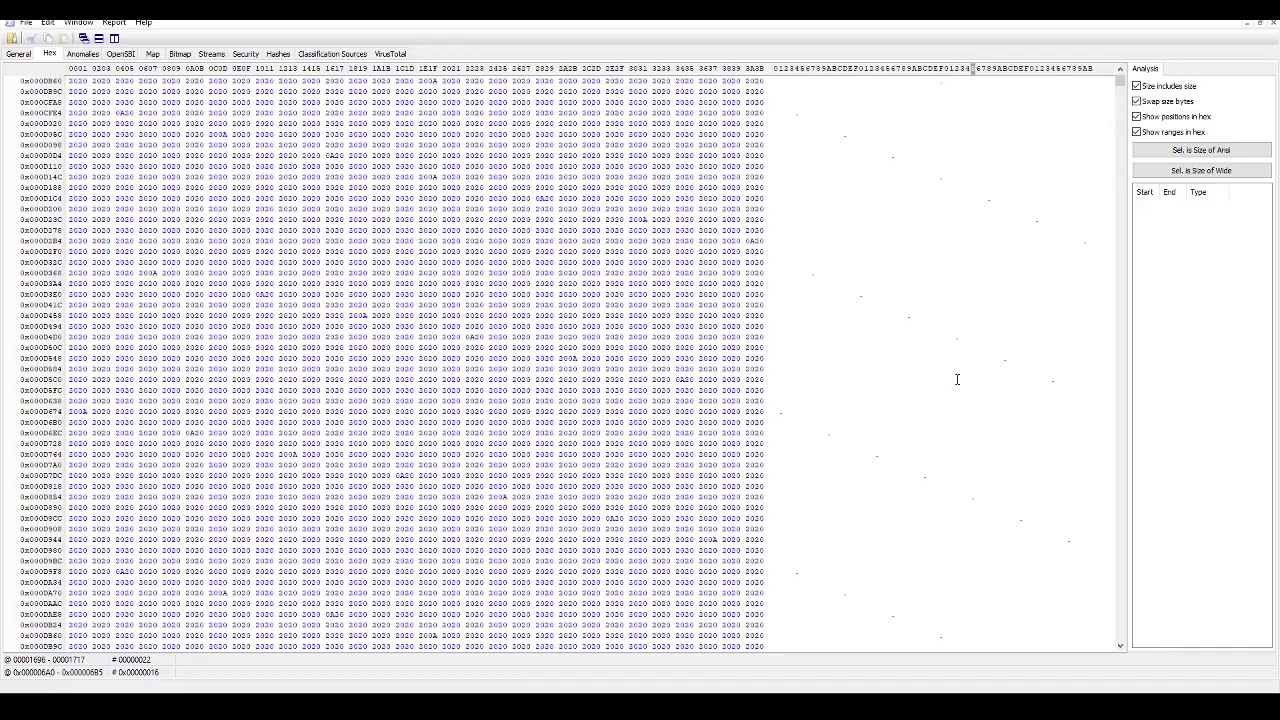
scroll(962, 381, down, 20)
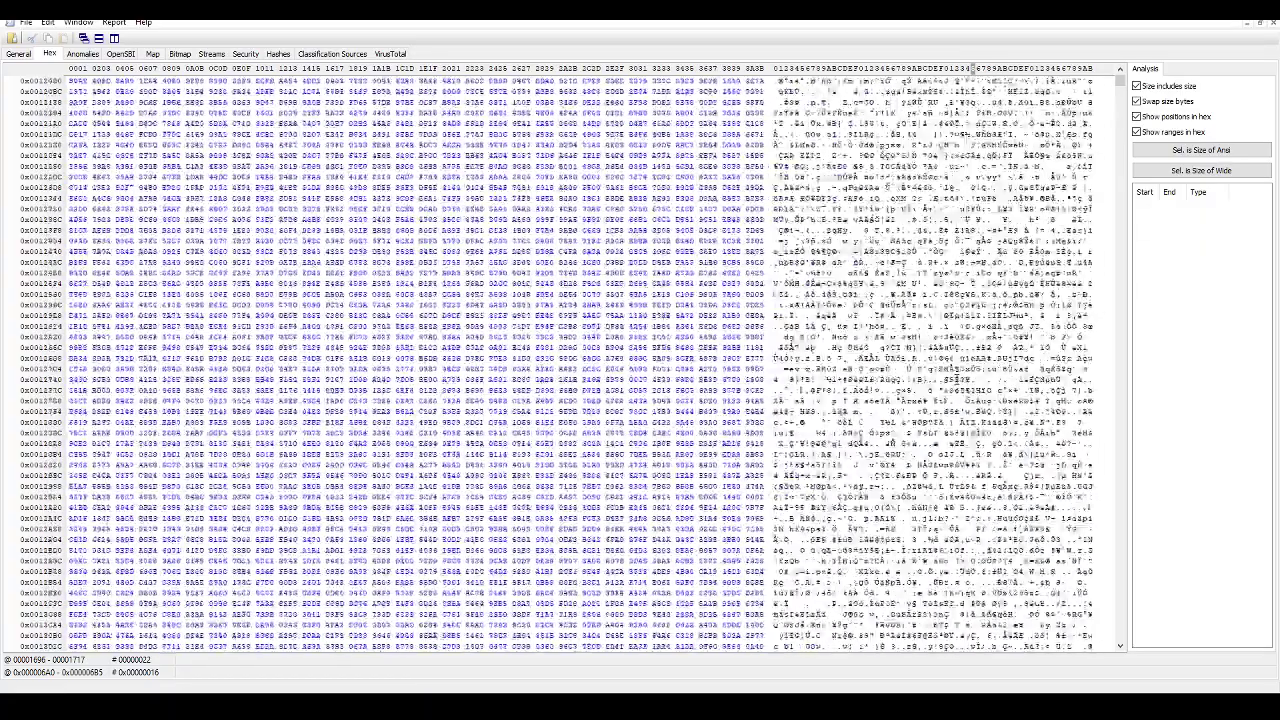
scroll(975, 68, down, 20)
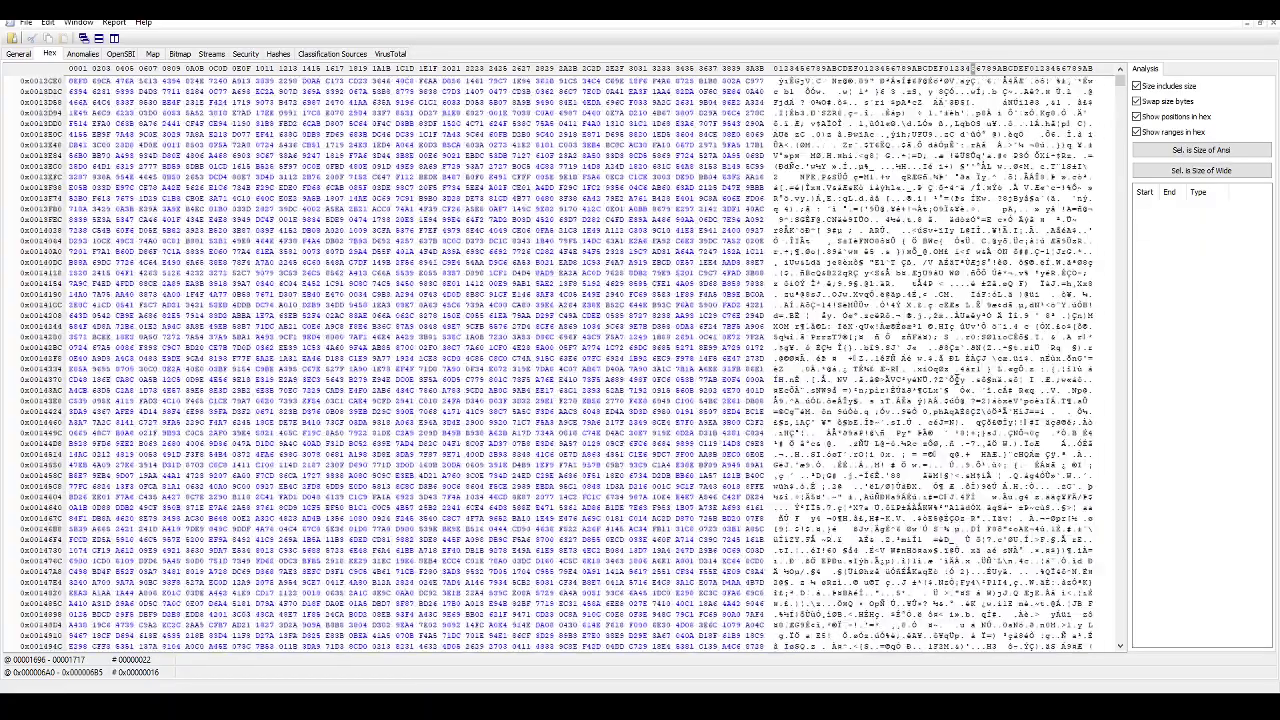
scroll(975, 68, down, 20)
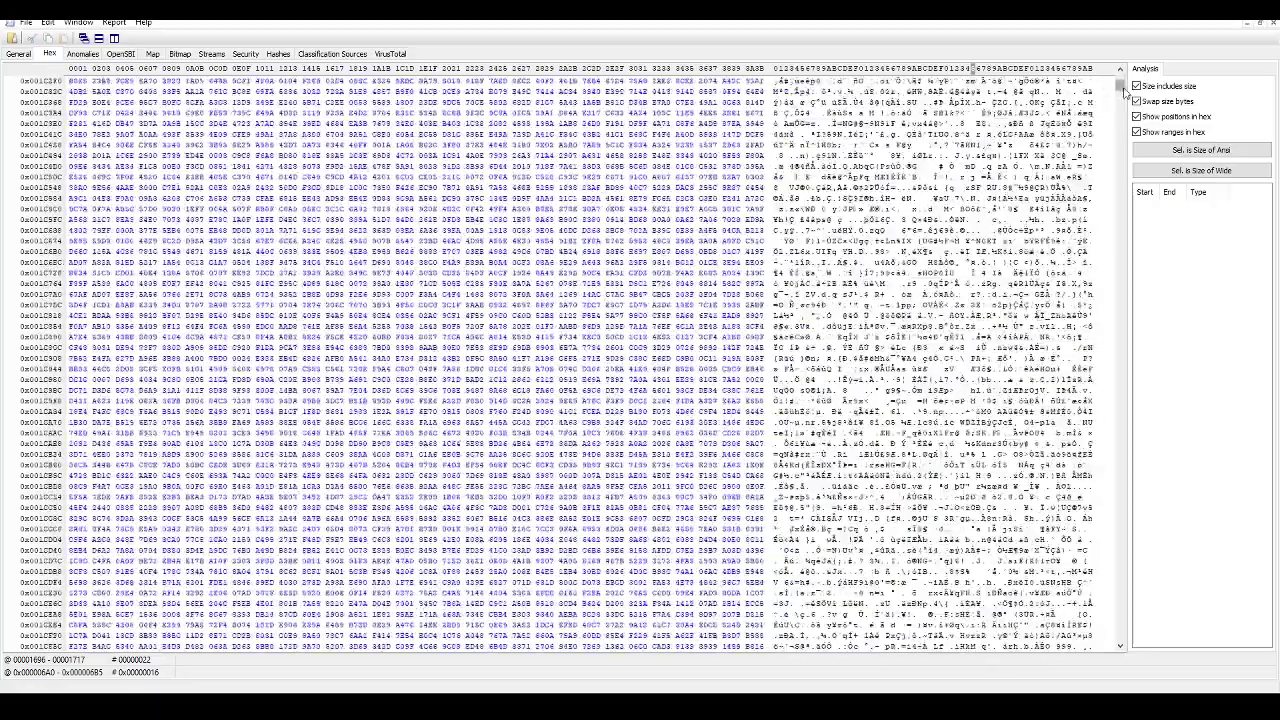
drag(1122, 92, 1121, 608)
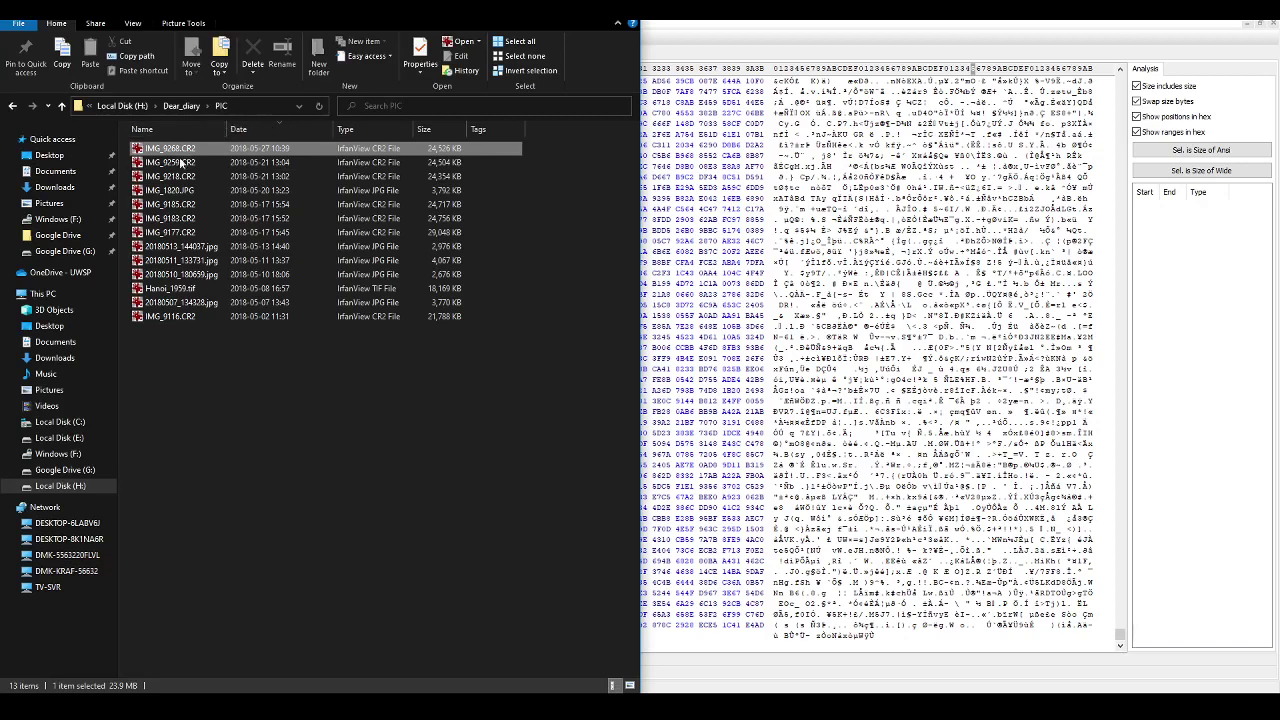
Load 20180513_144037.jpg into FileAlyzer and preview it as a 3264x2448 image
click(175, 249)
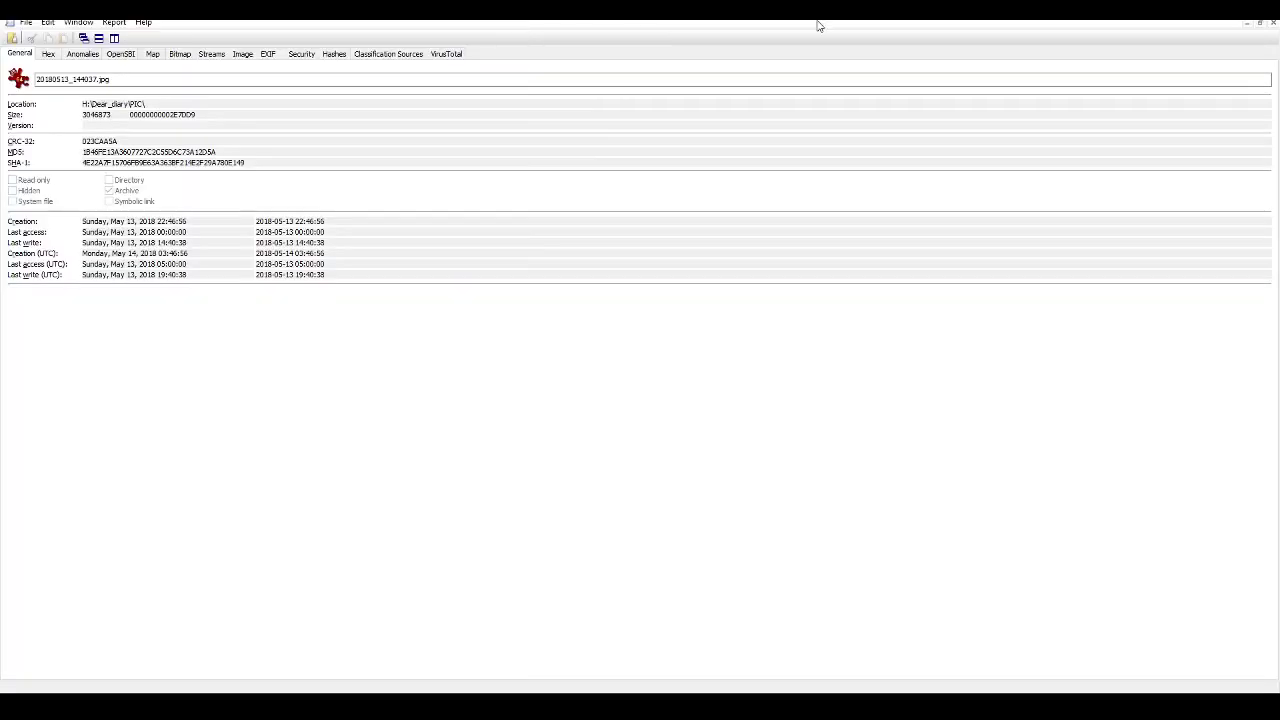
click(244, 57)
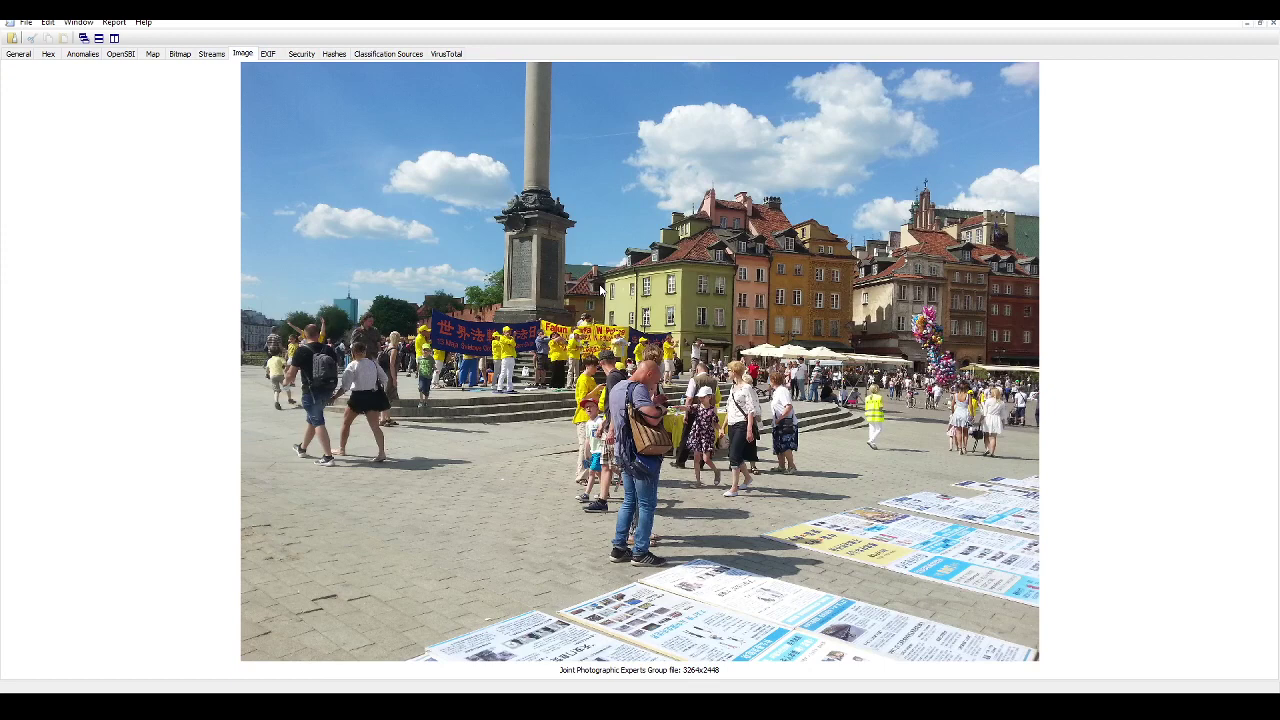
key(alt+Tab)
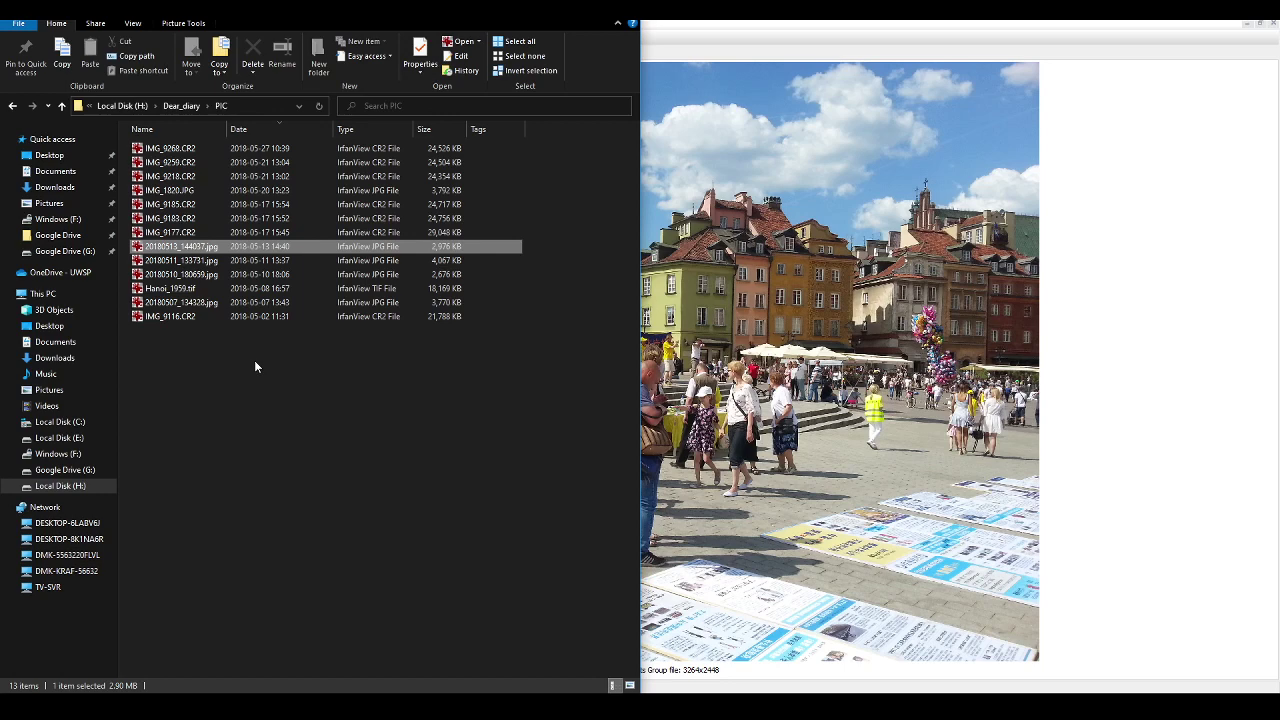
key(alt+Tab)
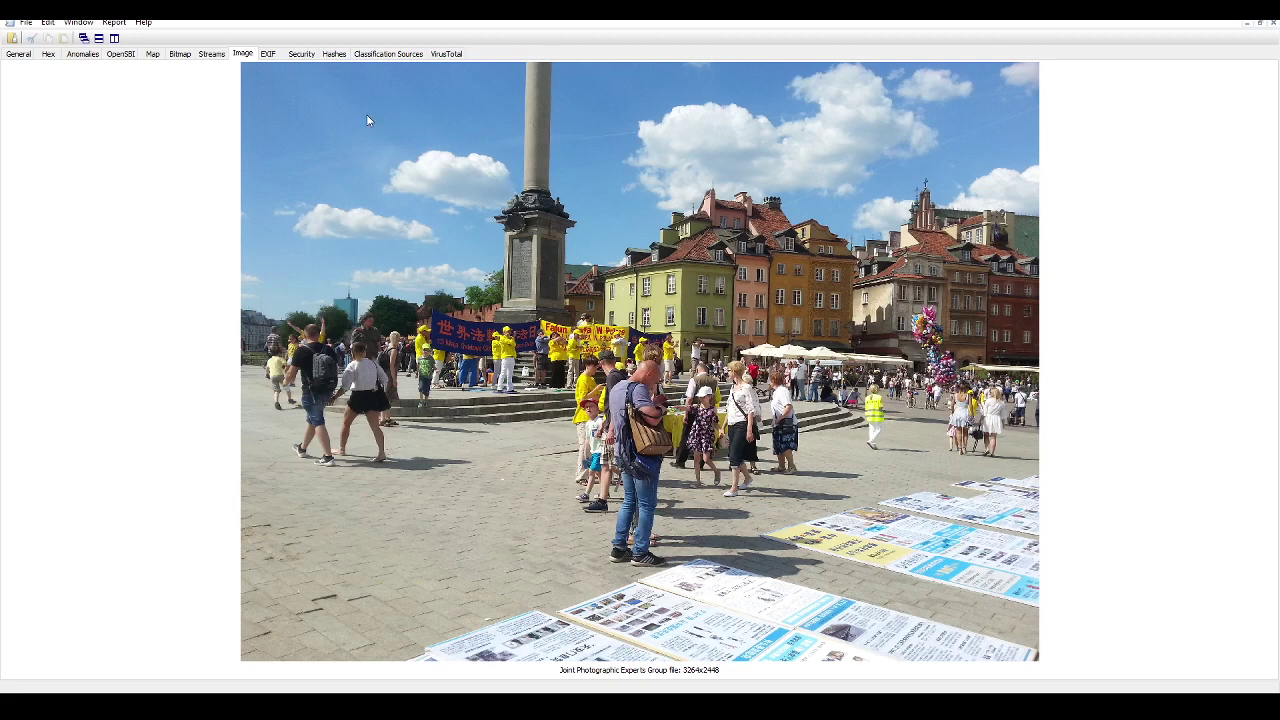
Copy the EXIF 'Image input equipment model' row, name and value GT-I9300, to the clipboard
click(268, 54)
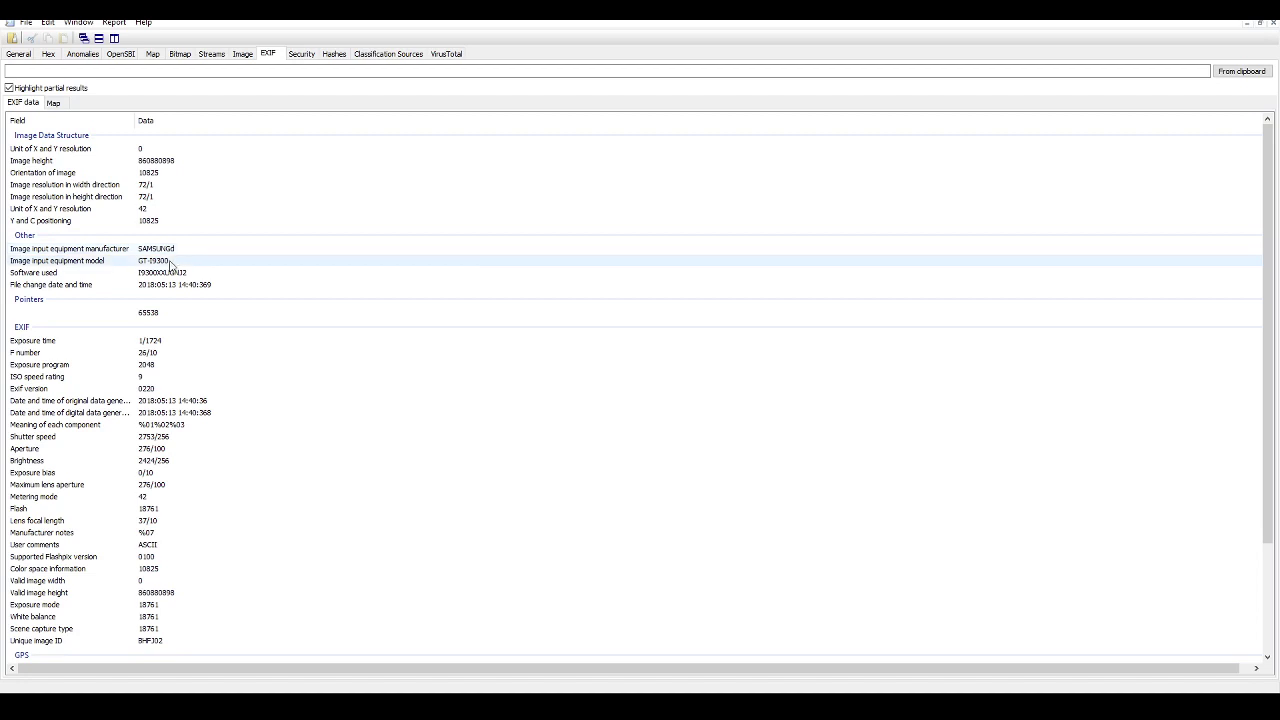
click(157, 263)
right_click(158, 263)
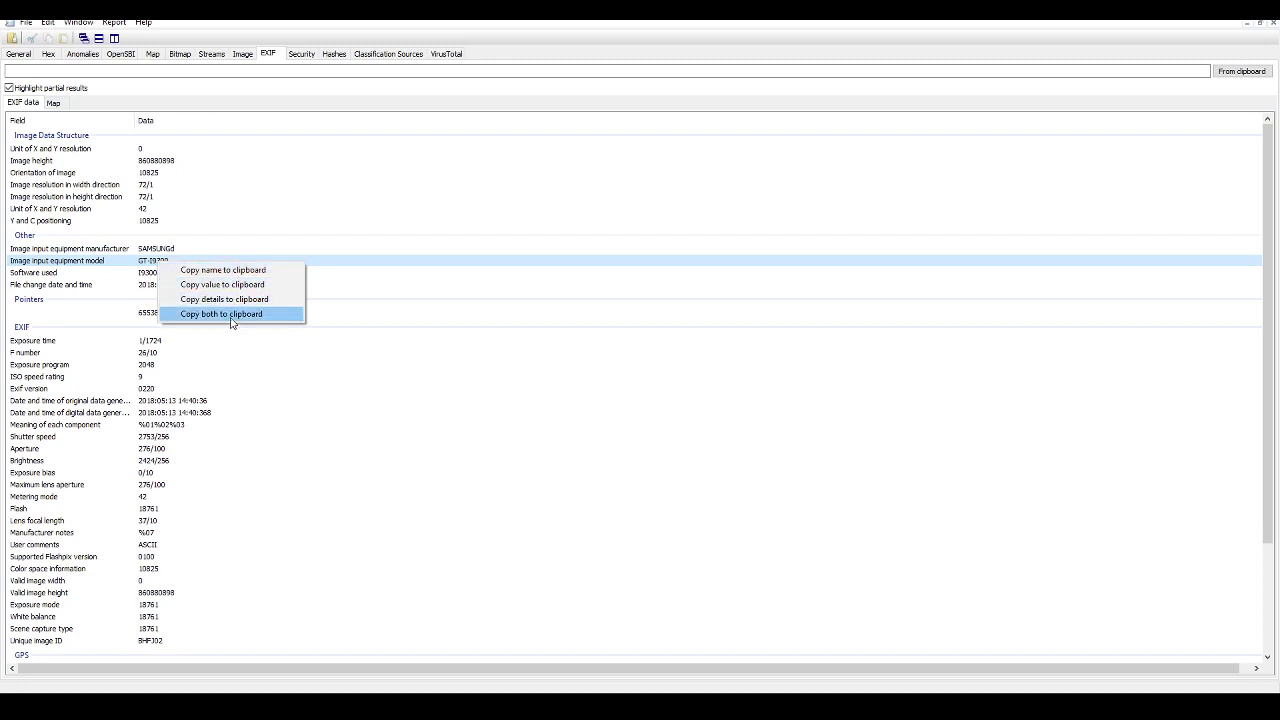
click(232, 314)
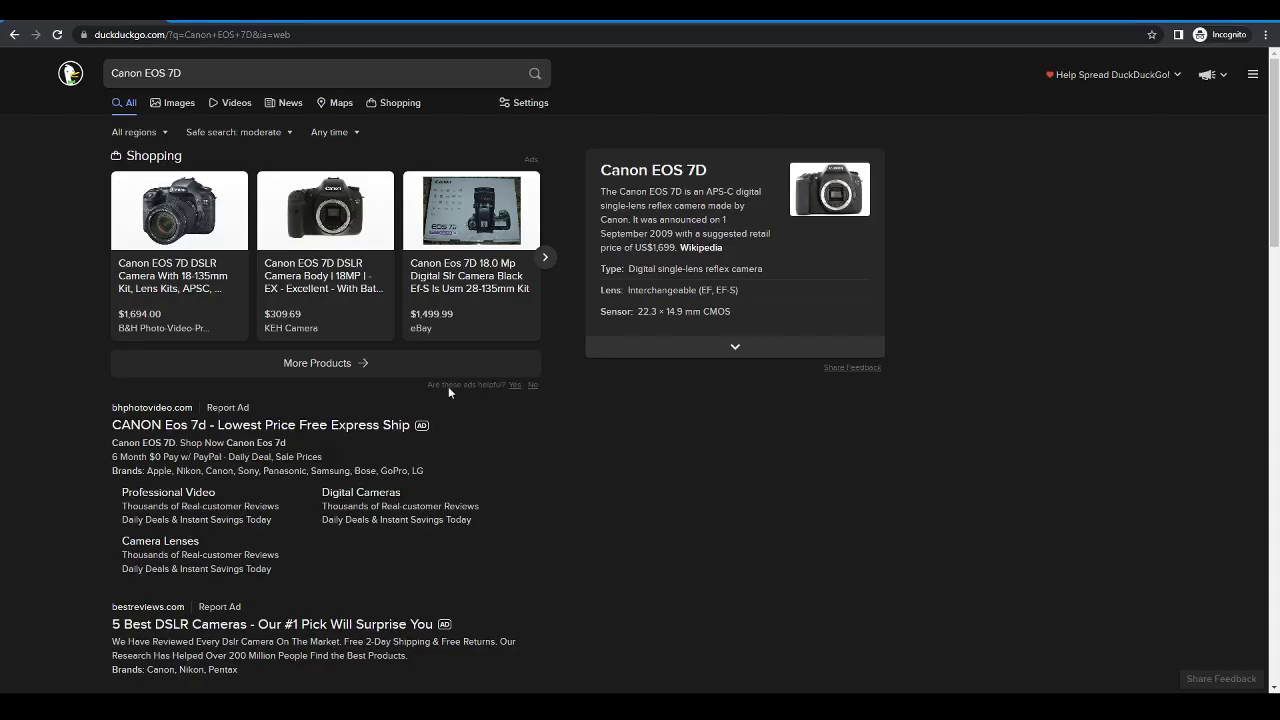
Search DuckDuckGo for 'Samsung GT-I9300' and review the results identifying the phone
text(Image input equipment model: GT-I9300)
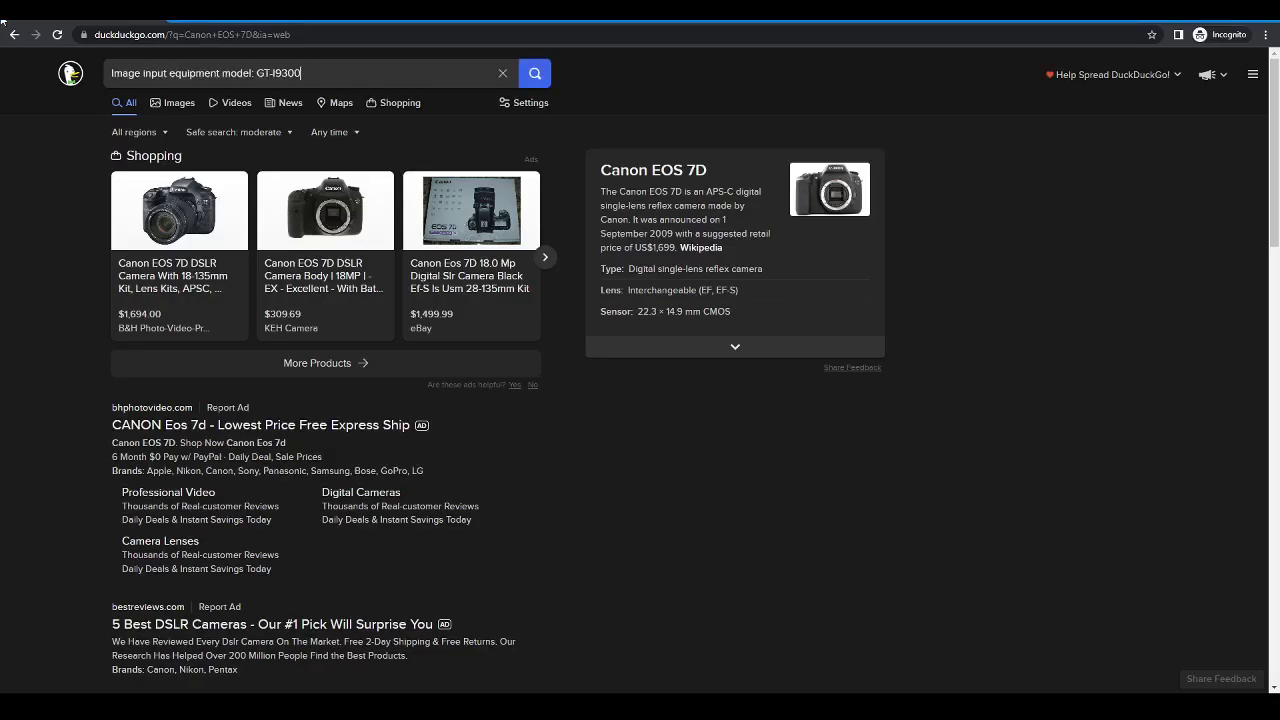
key(Left)
key(Left)
key(shift+Home)
text(Samsung)
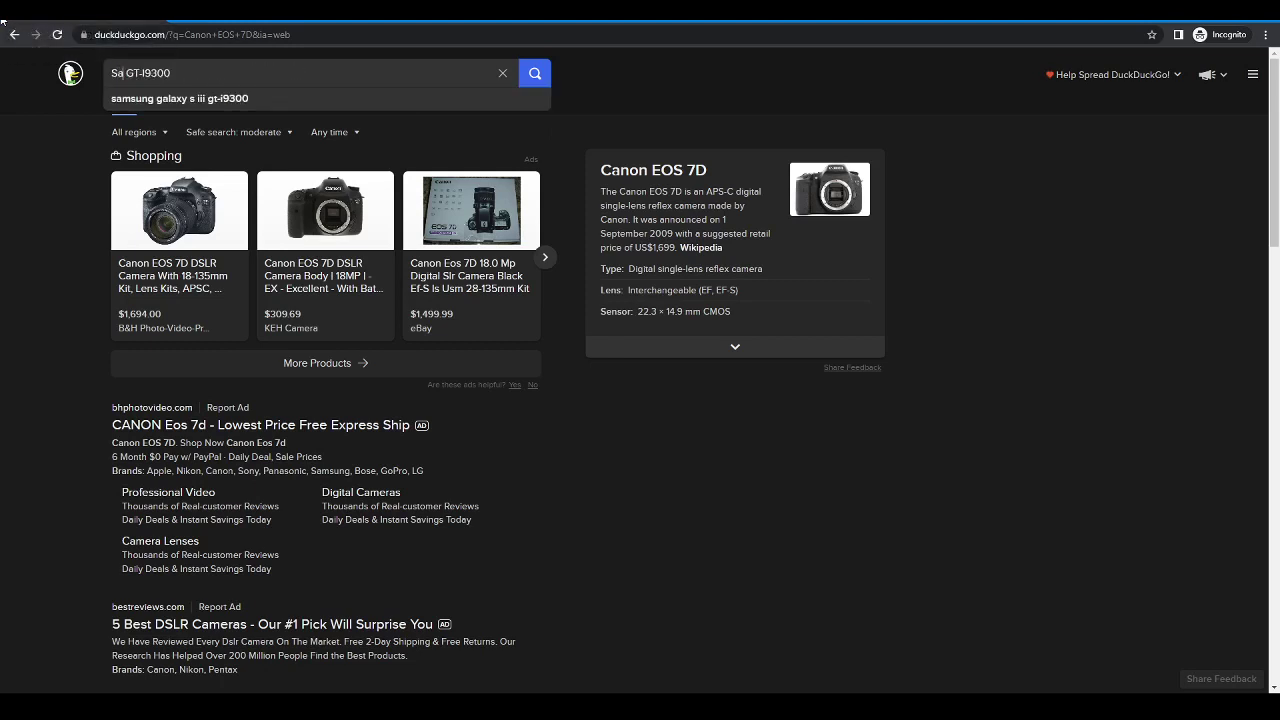
key(Return)
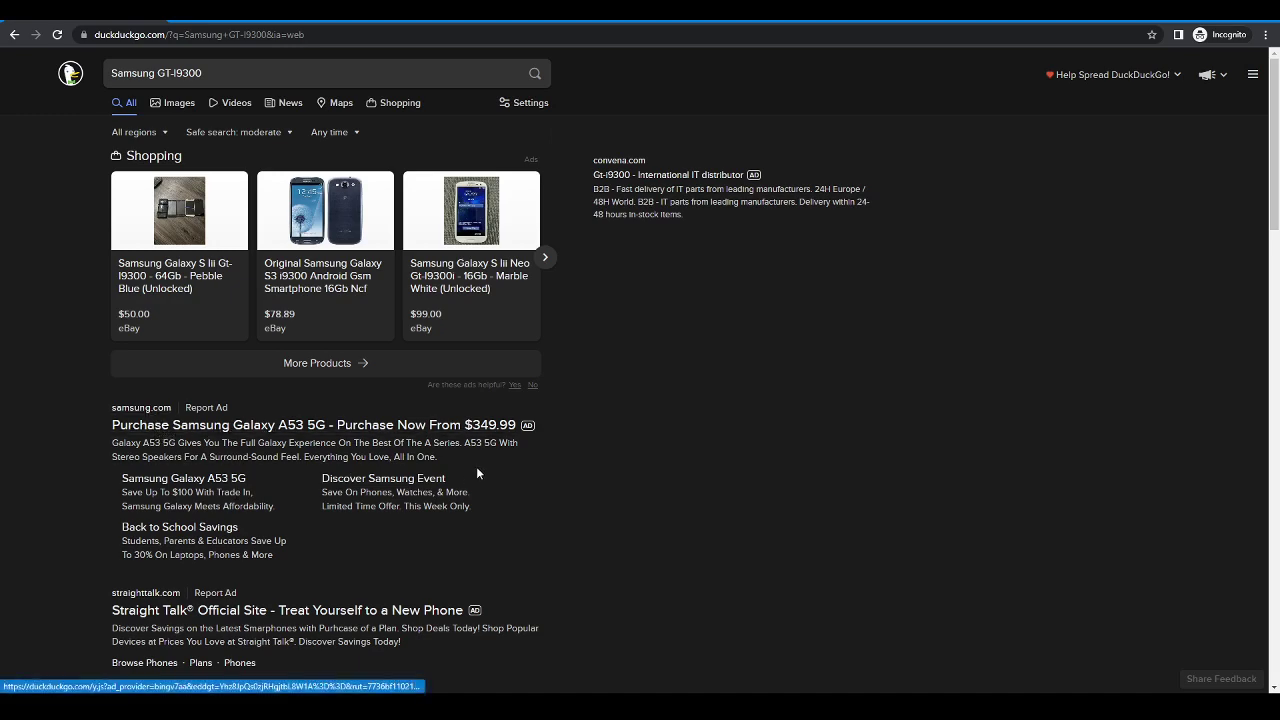
scroll(612, 565, down, 2)
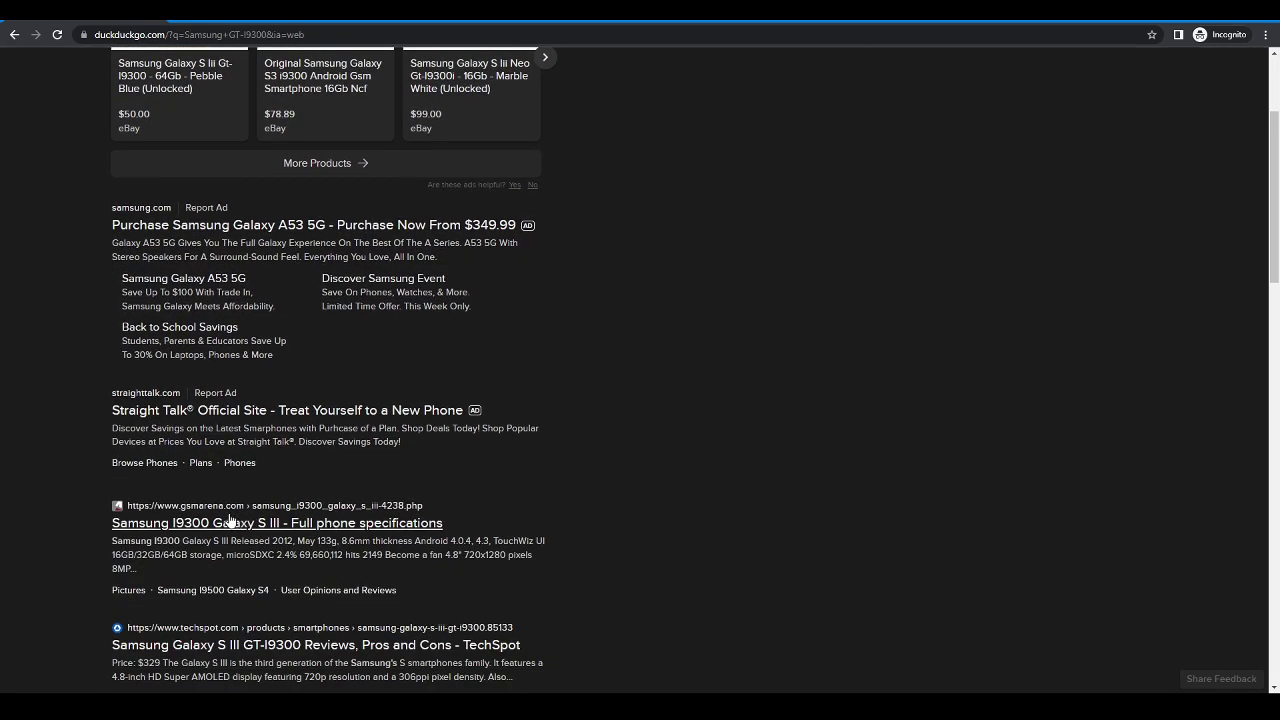
key(alt+Tab)
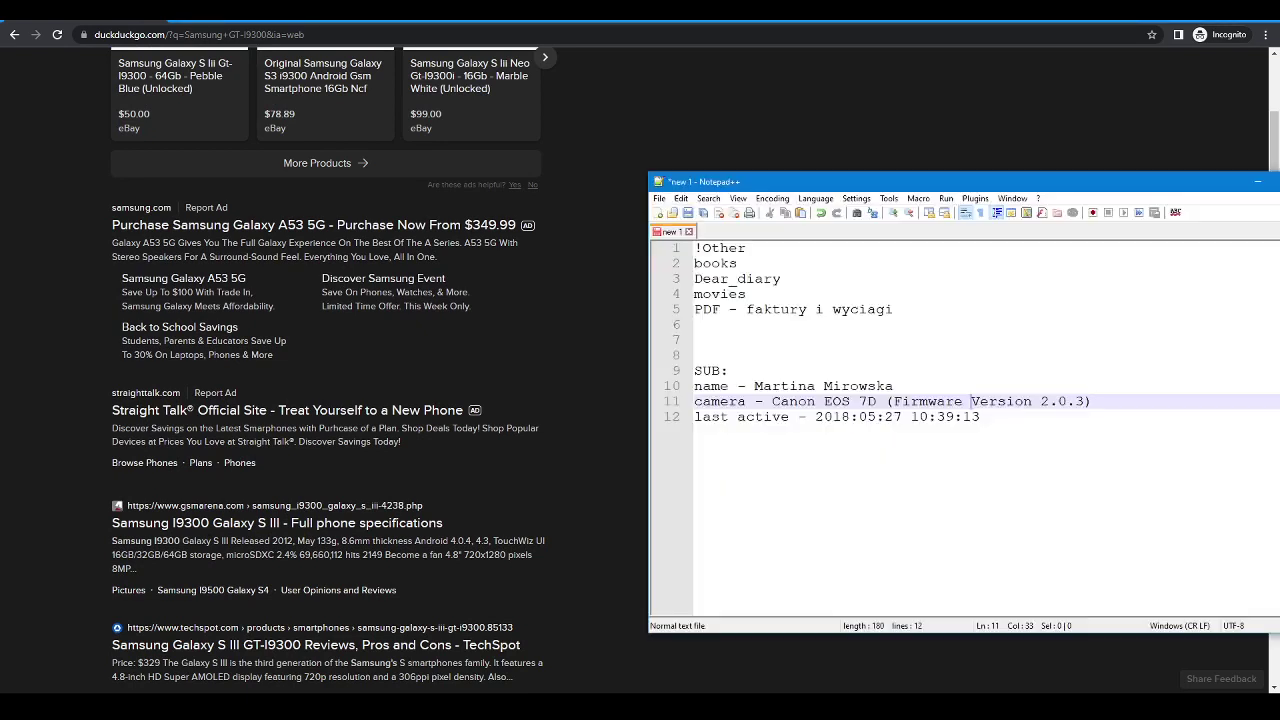
Add a line 'phone - Samsung Galaxy S III' below the camera entry in the notes
click(1112, 407)
key(Return)
text(phine)
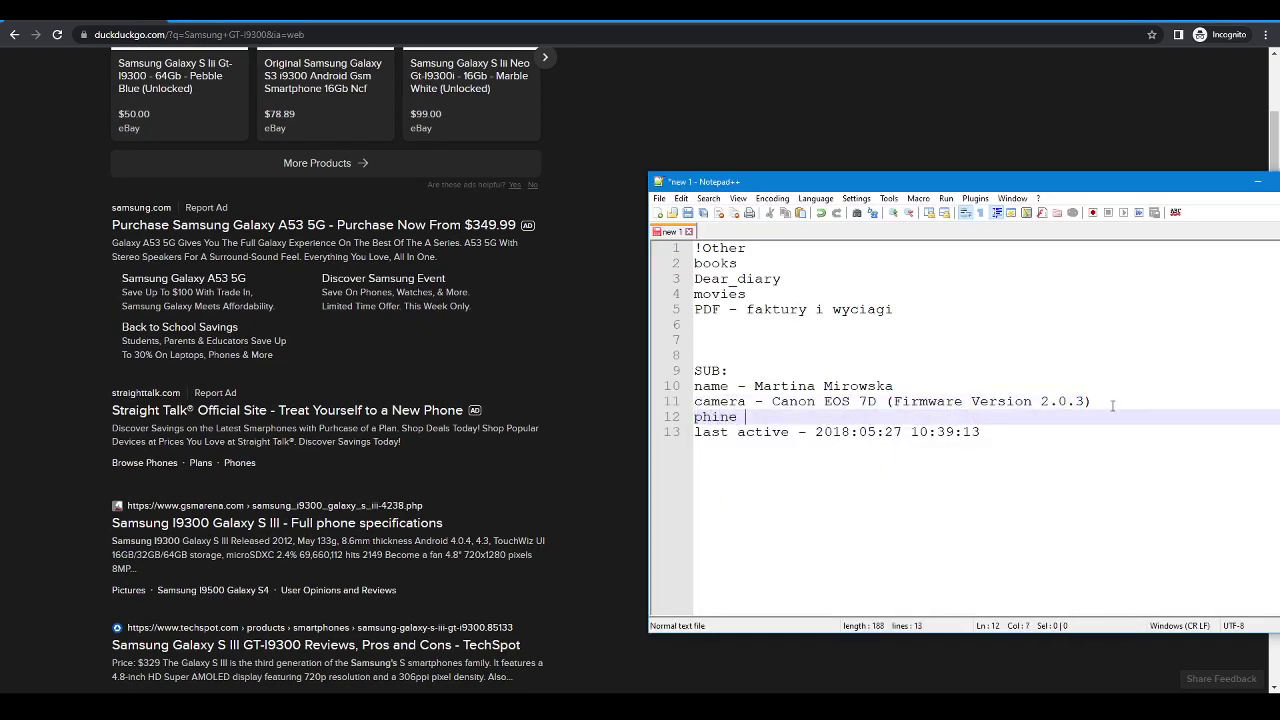
key(BackSpace)
key(BackSpace)
key(BackSpace)
key(BackSpace)
text(one - Samsung Gak)
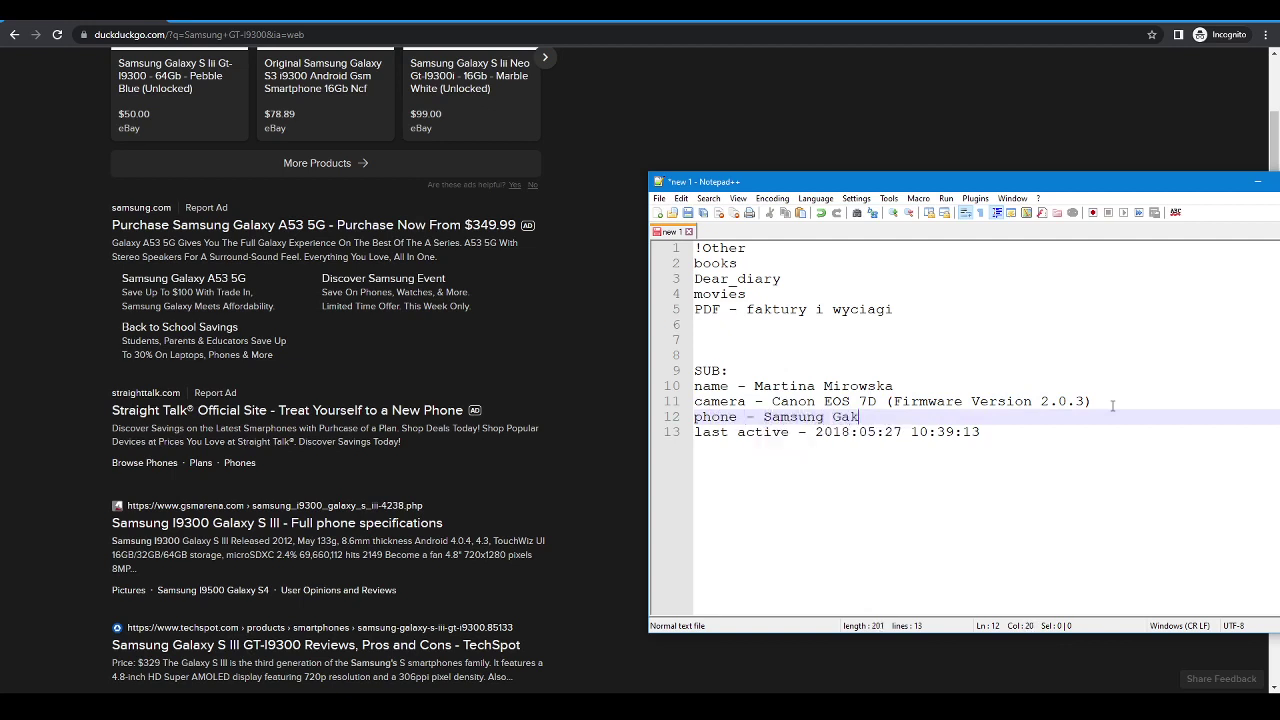
text(ax)
key(BackSpace)
key(BackSpace)
key(BackSpace)
text(lexy)
key(BackSpace)
key(BackSpace)
key(BackSpace)
key(BackSpace)
text(axy S III)
Append the model GT-I9300 to the phone line and leave a blank line below
text((Image input equipment model: GT-I9300))
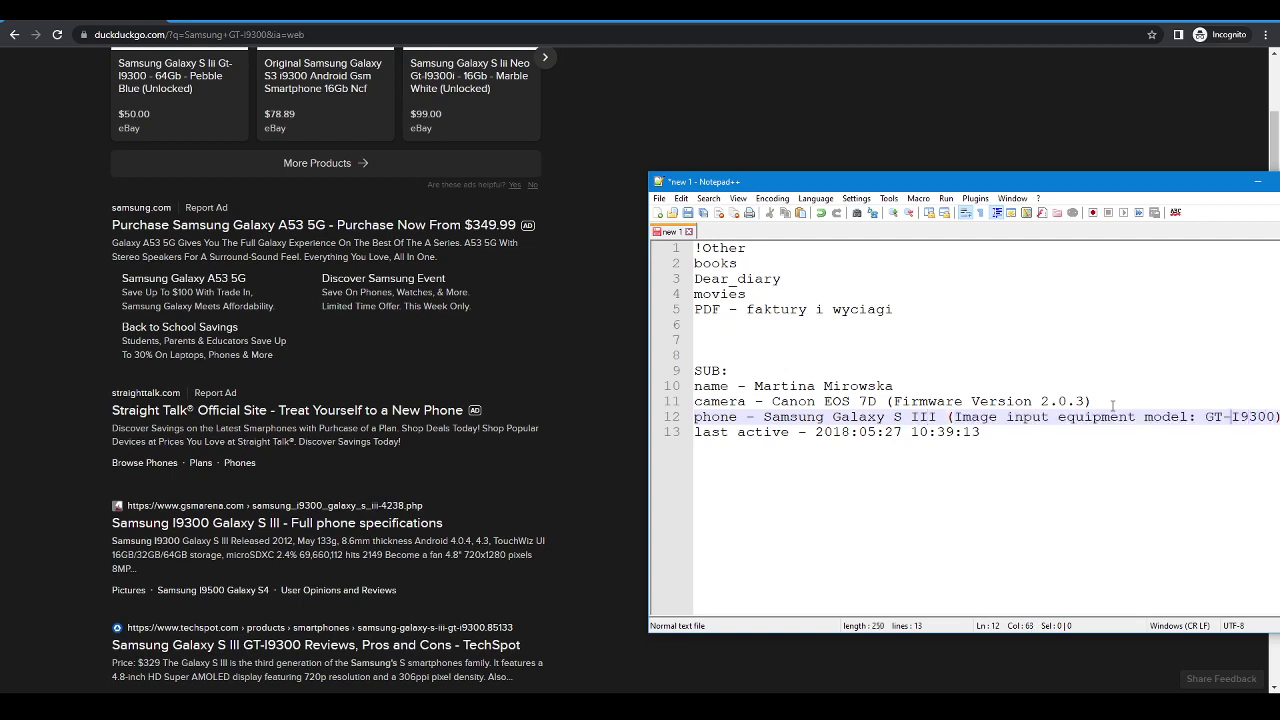
key(shift+Left)
key(shift+Left)
key(shift+Left)
key(shift+Left)
key(shift+Left)
key(shift+Left)
key(shift+Left)
key(shift+Left)
key(shift+Left)
key(shift+Left)
key(shift+Left)
key(shift+Left)
key(shift+Left)
key(shift+Left)
key(shift+Left)
key(shift+Left)
key(shift+Left)
key(shift+Left)
key(shift+Left)
key(shift+Left)
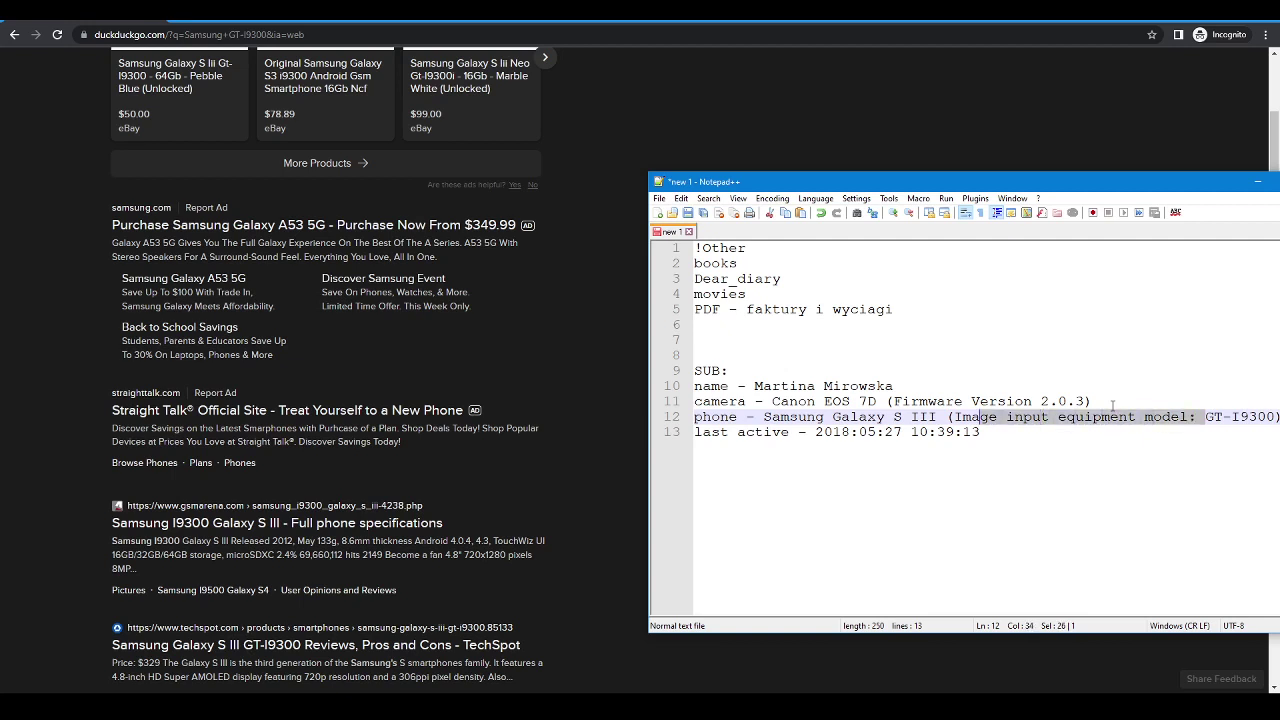
key(Delete)
key(End)
key(Return)
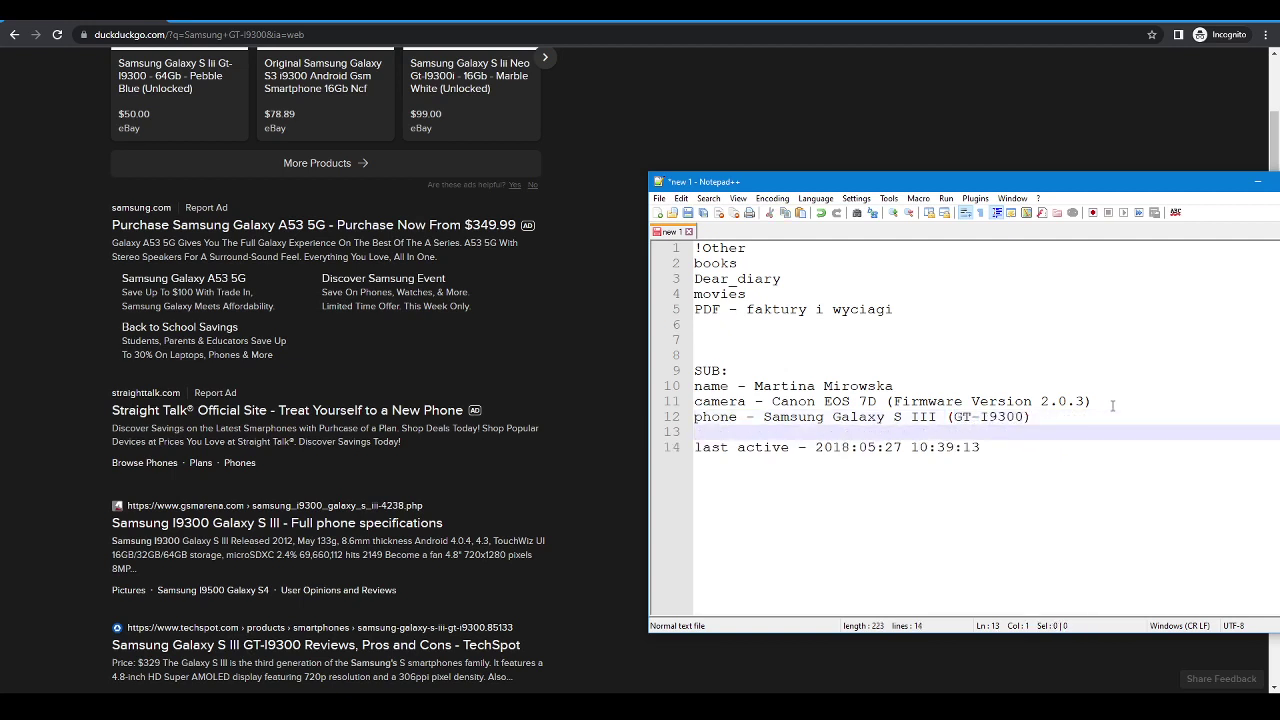
key(alt+Tab)
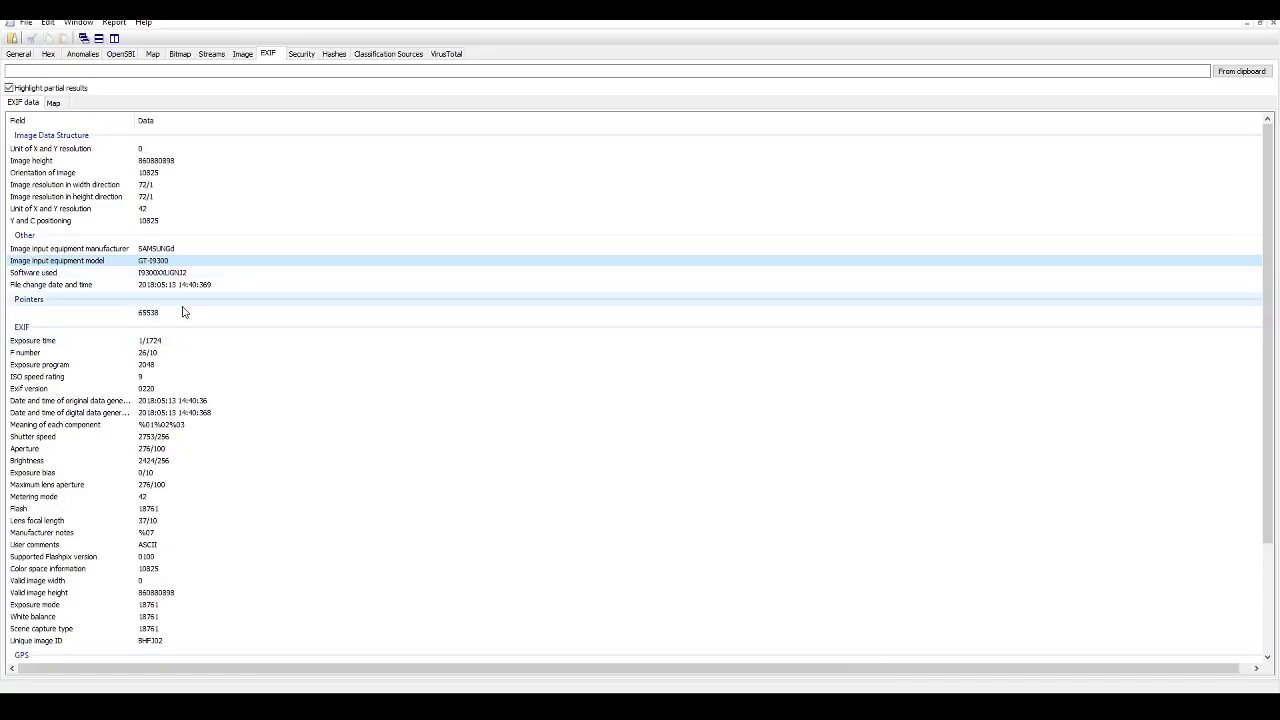
Copy the Software used field and open a bracket at the end of the phone line
click(162, 274)
right_click(162, 274)
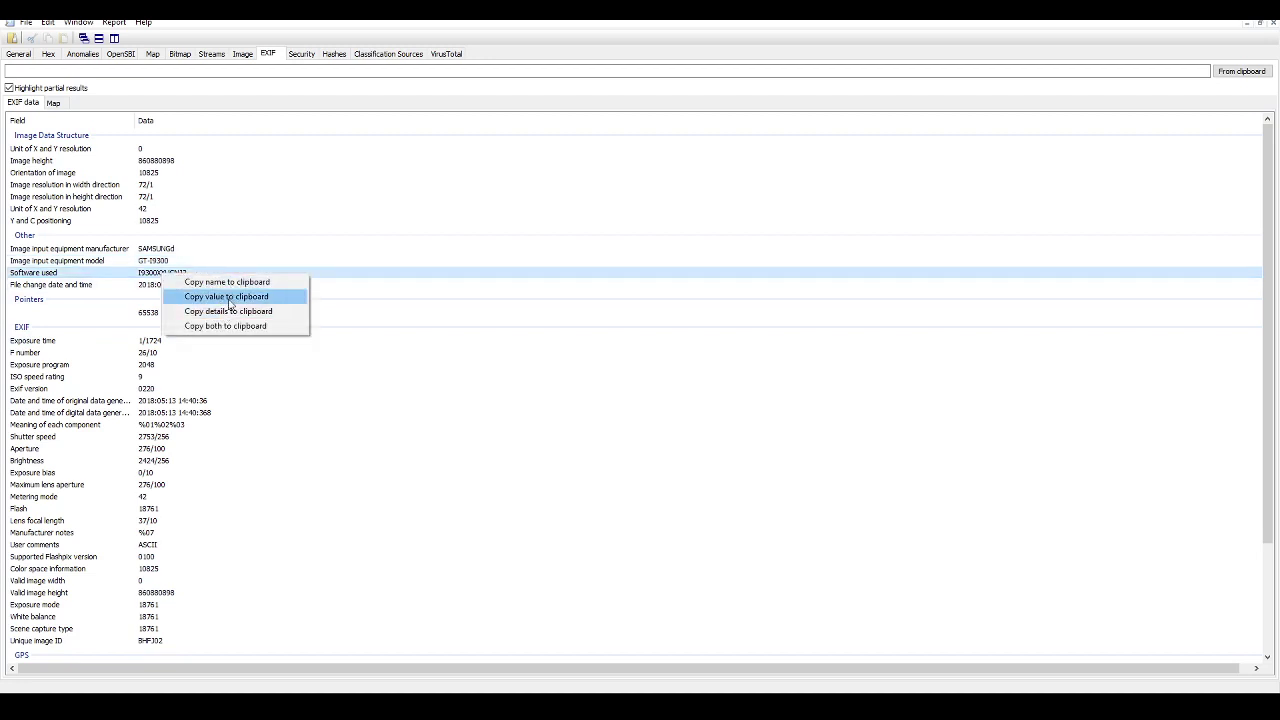
click(226, 282)
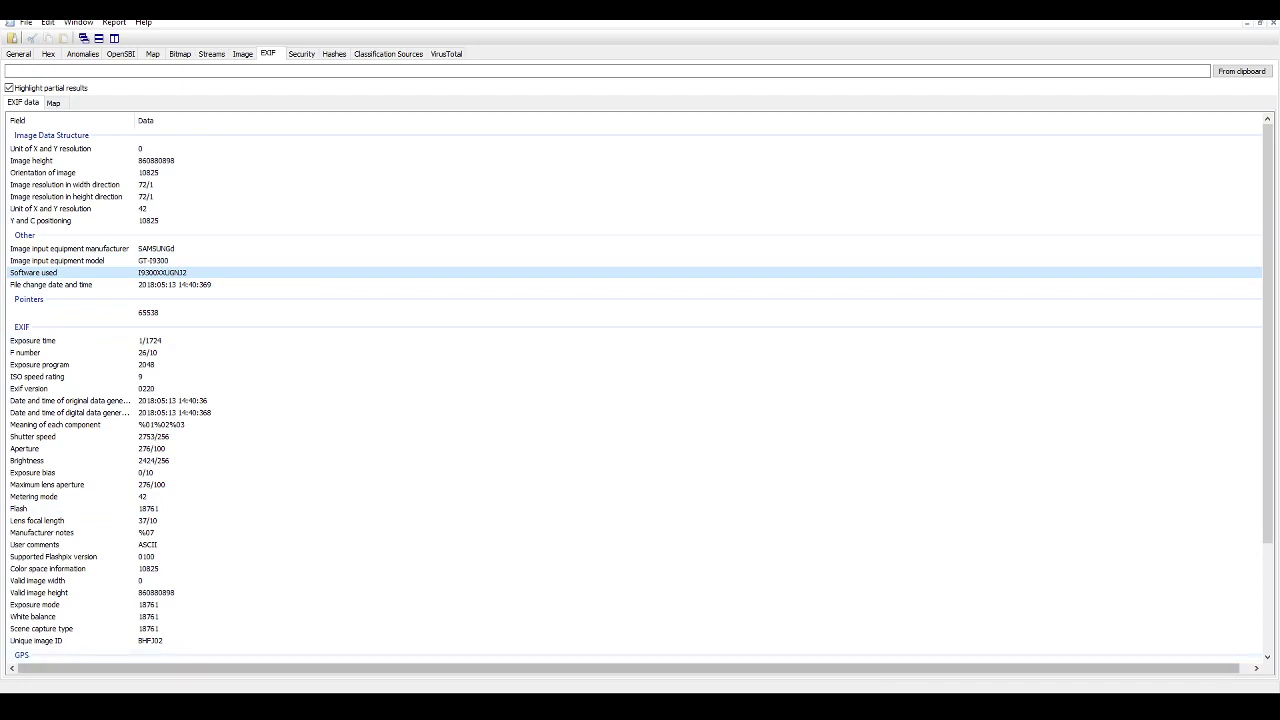
key(alt+Tab)
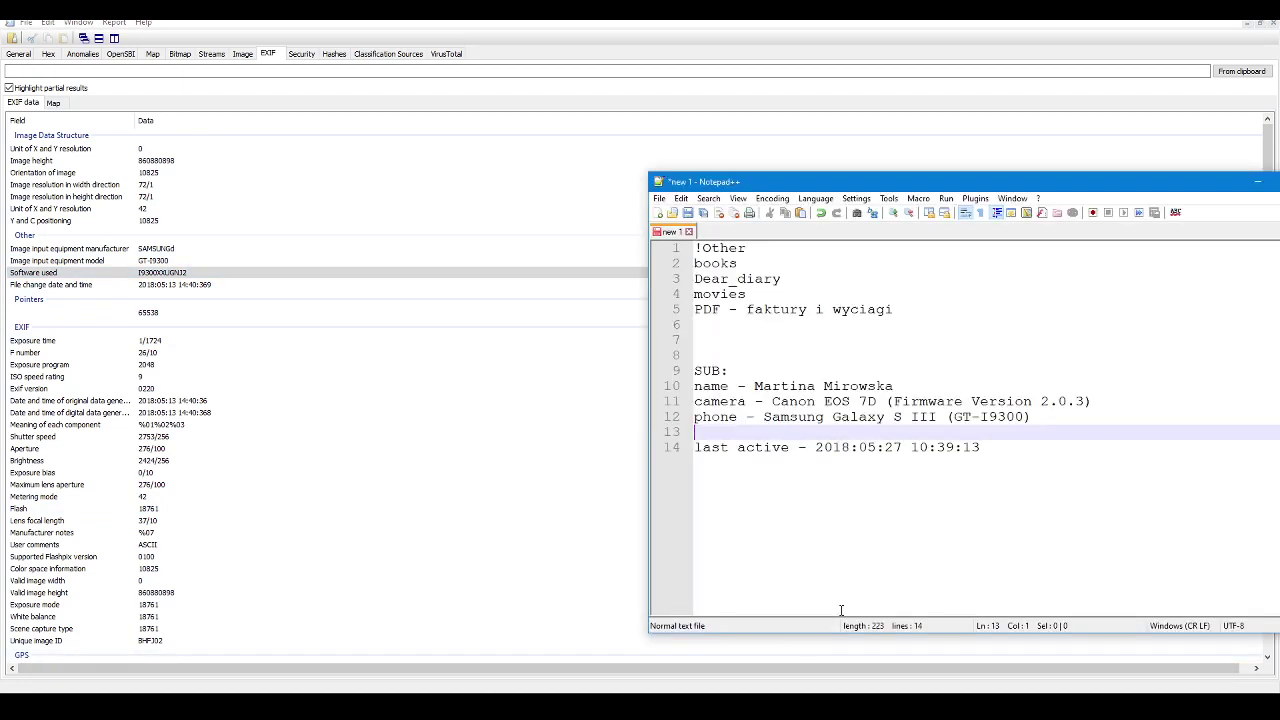
click(1055, 418)
text((Software used)
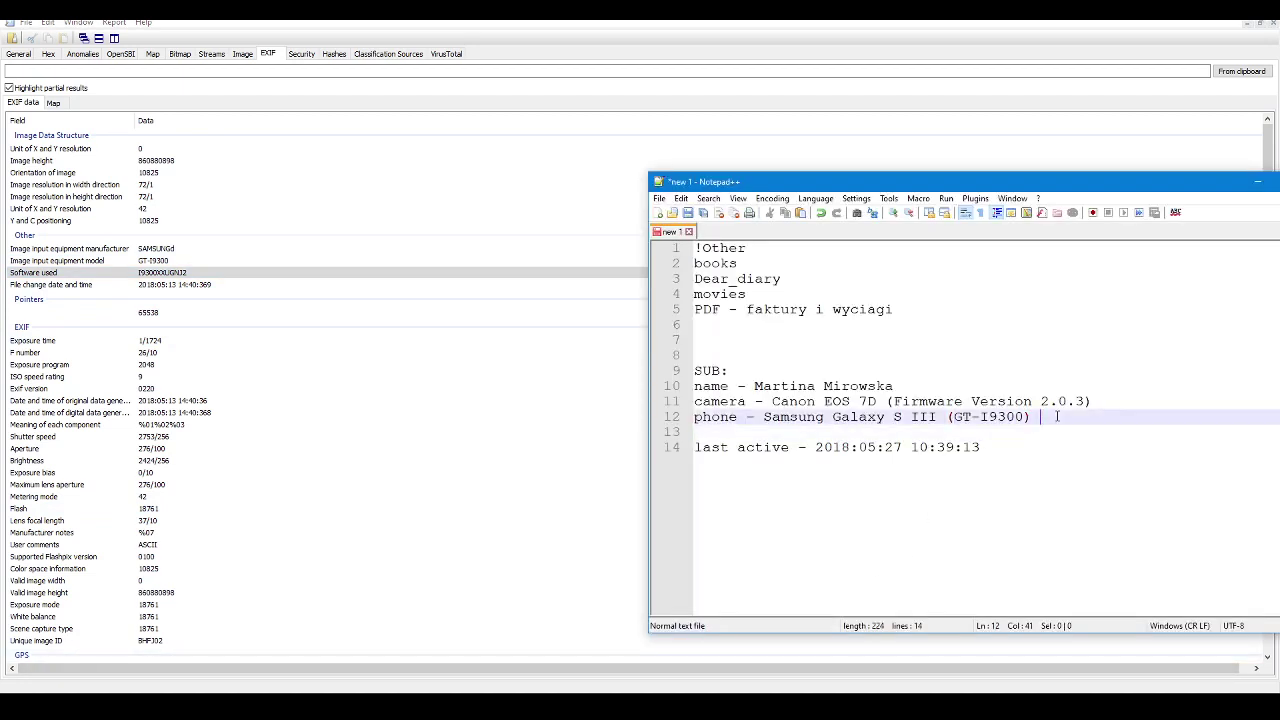
key(BackSpace)
key(BackSpace)
key(BackSpace)
key(BackSpace)
key(BackSpace)
key(BackSpace)
key(BackSpace)
key(BackSpace)
key(BackSpace)
key(BackSpace)
key(BackSpace)
key(BackSpace)
key(BackSpace)
Paste the Software used value into the phone line as (SW: I9300XXUGNJ2)
right_click(160, 273)
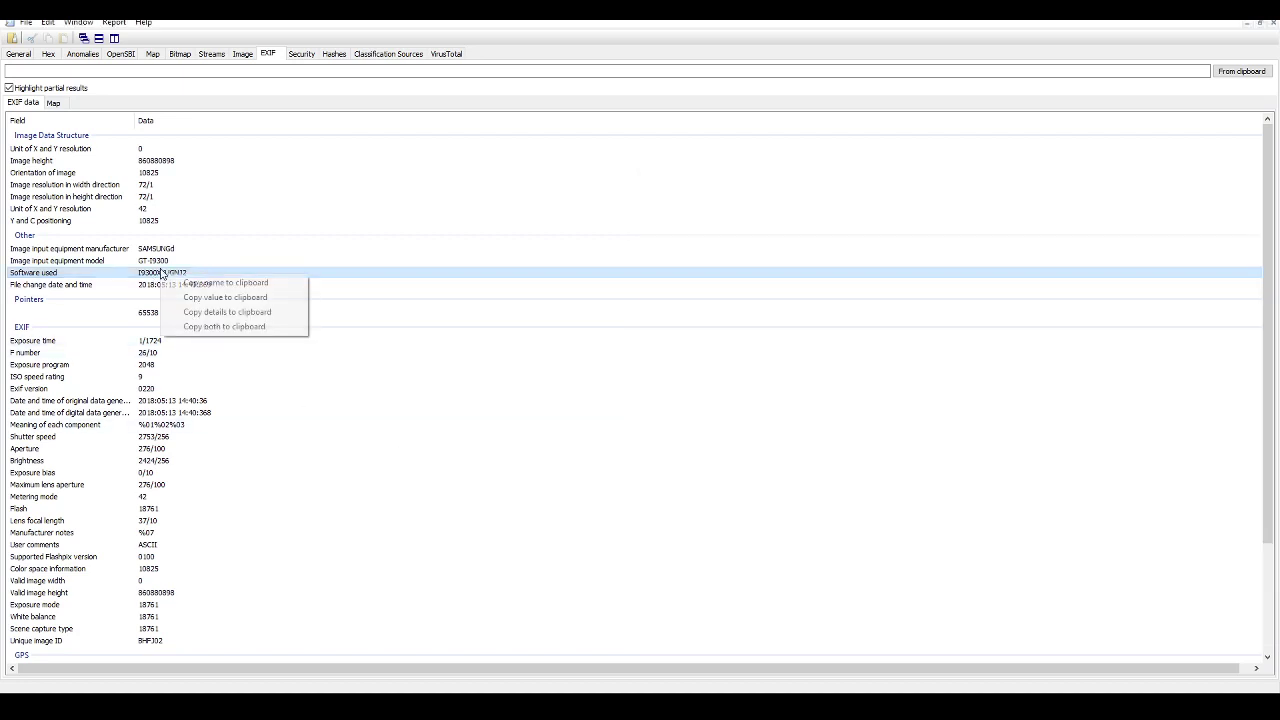
click(251, 297)
key(alt+Tab)
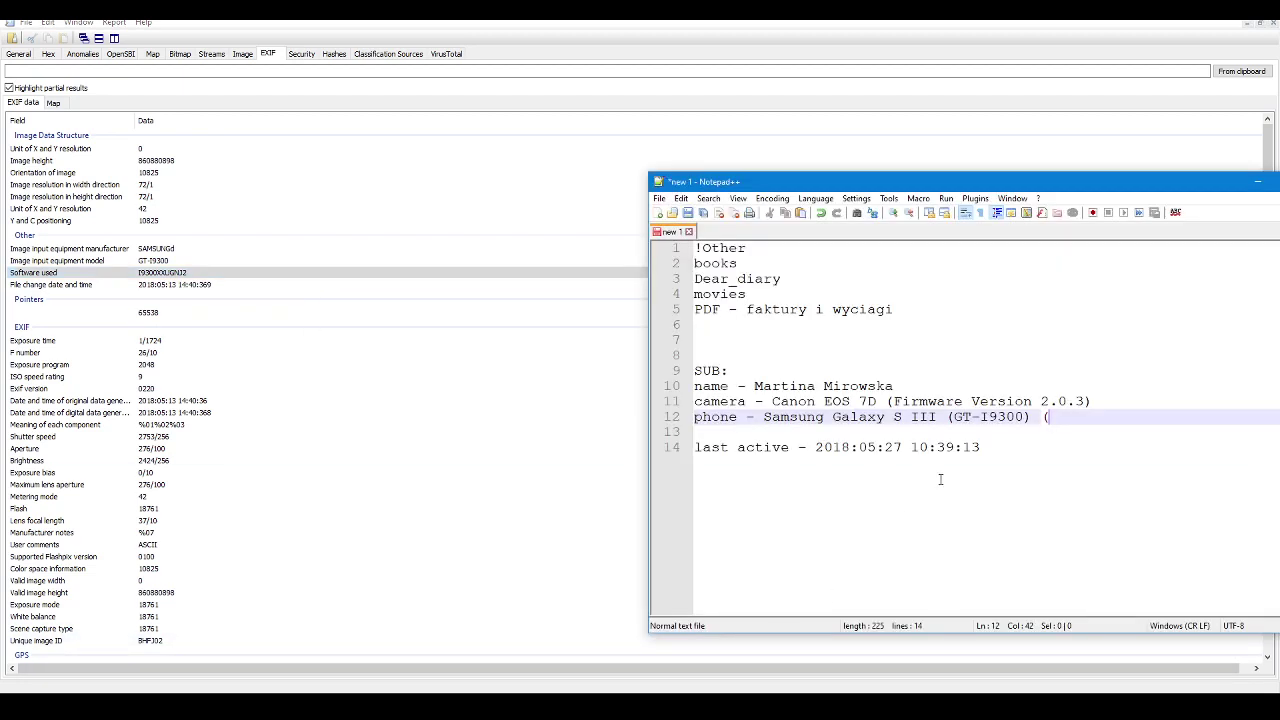
key(ctrl+v)
text())
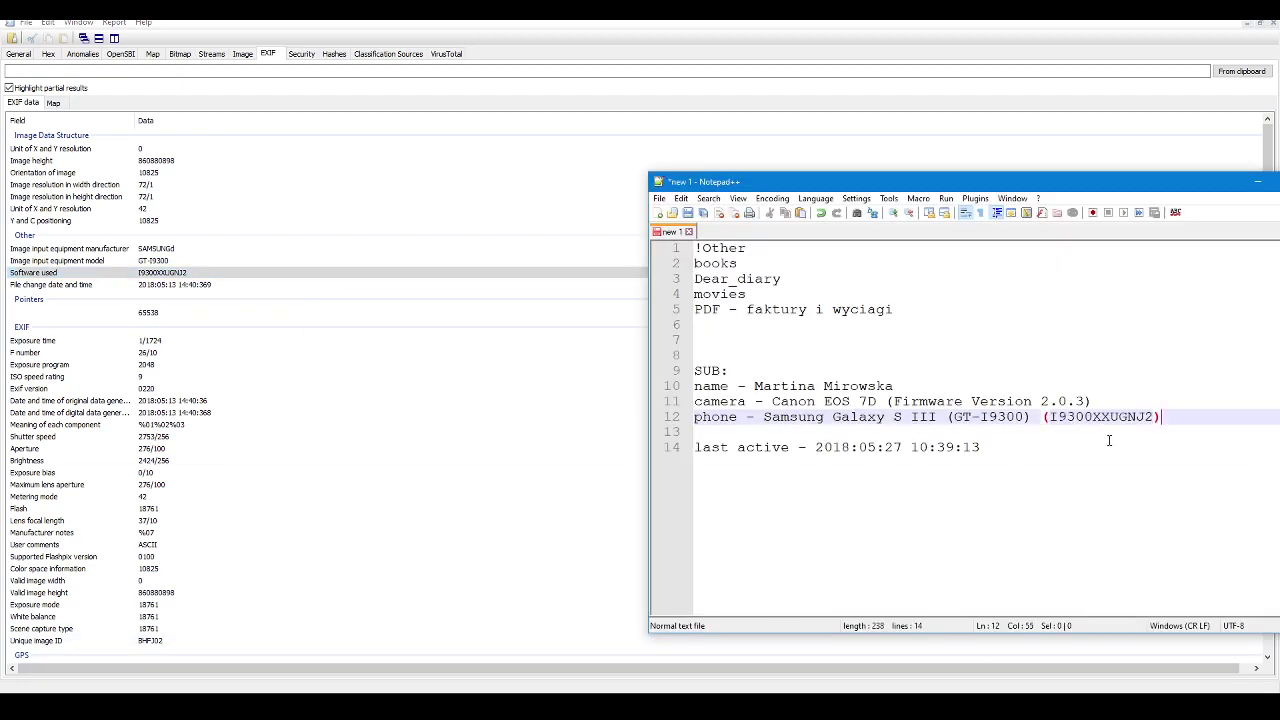
key(Left)
key(Left)
key(Left)
key(Left)
key(Left)
key(Left)
key(Left)
key(Left)
key(Left)
key(Left)
key(Left)
key(Left)
text(SW:)
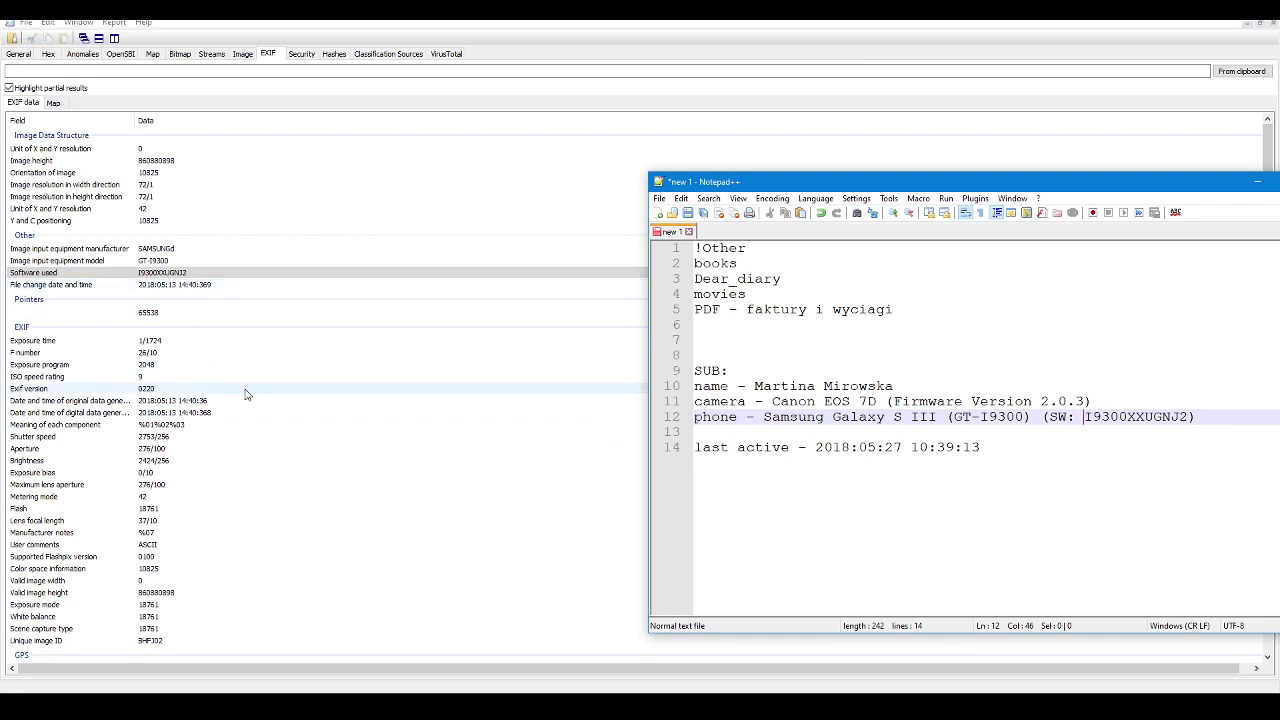
Review the GPS rows (52° 14' 48", 21° 0' 50") and the empty Map view, then move the browser right
scroll(266, 422, down, 1)
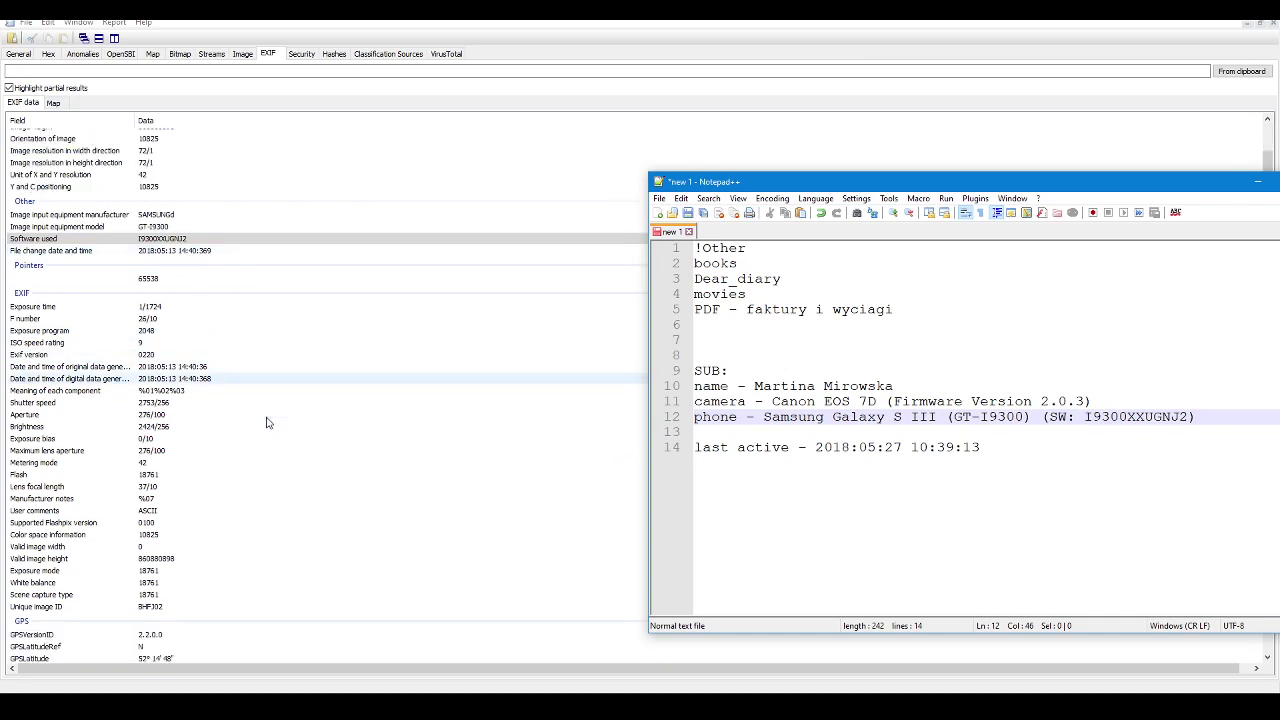
scroll(250, 460, down, 2)
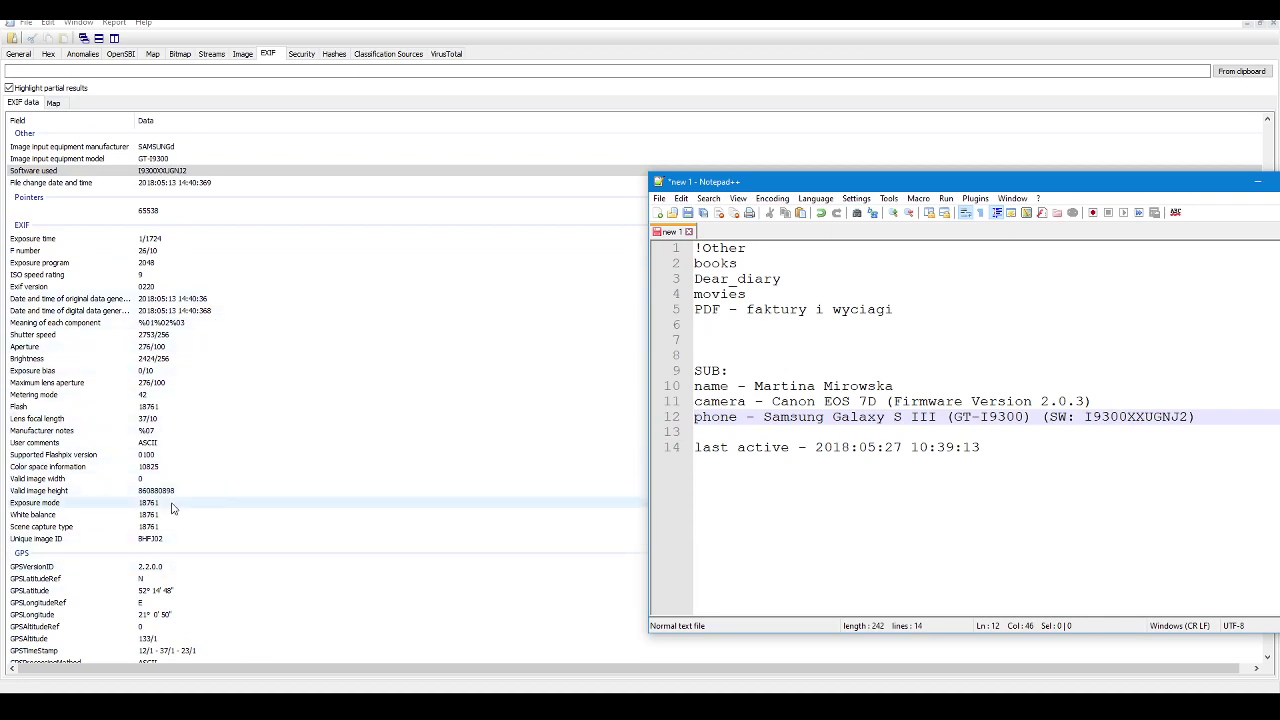
scroll(203, 503, down, 1)
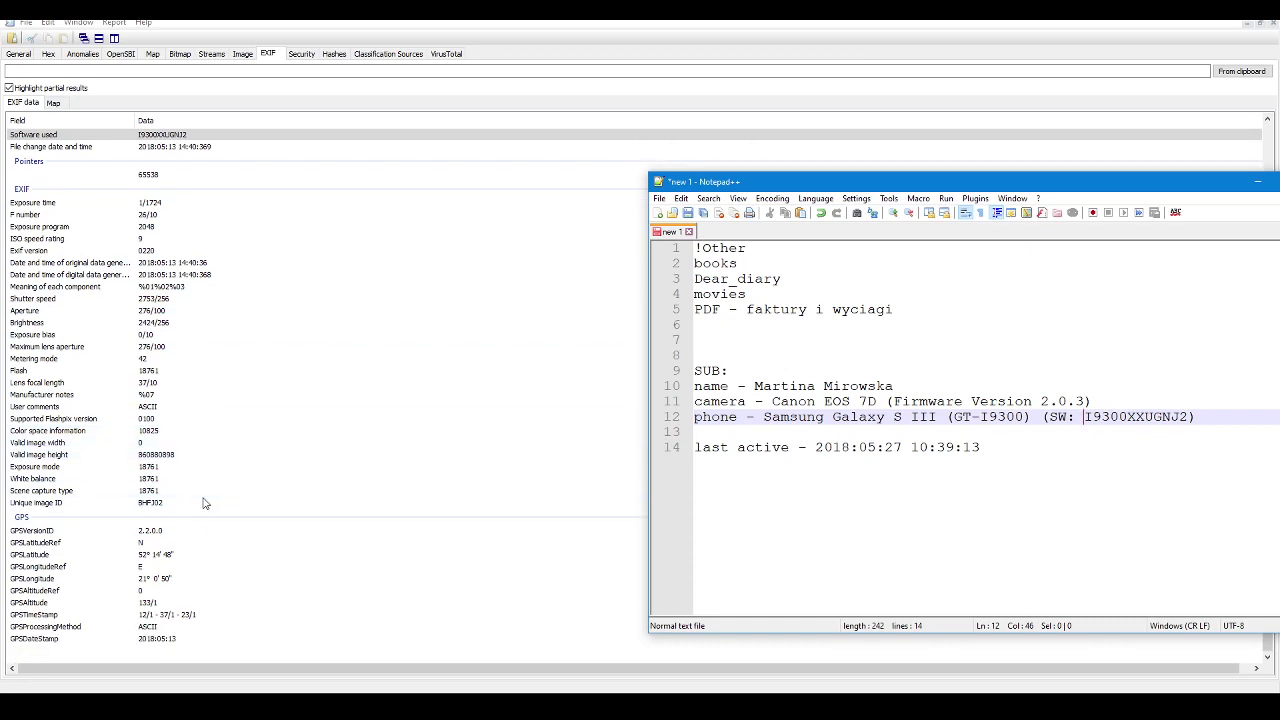
click(153, 53)
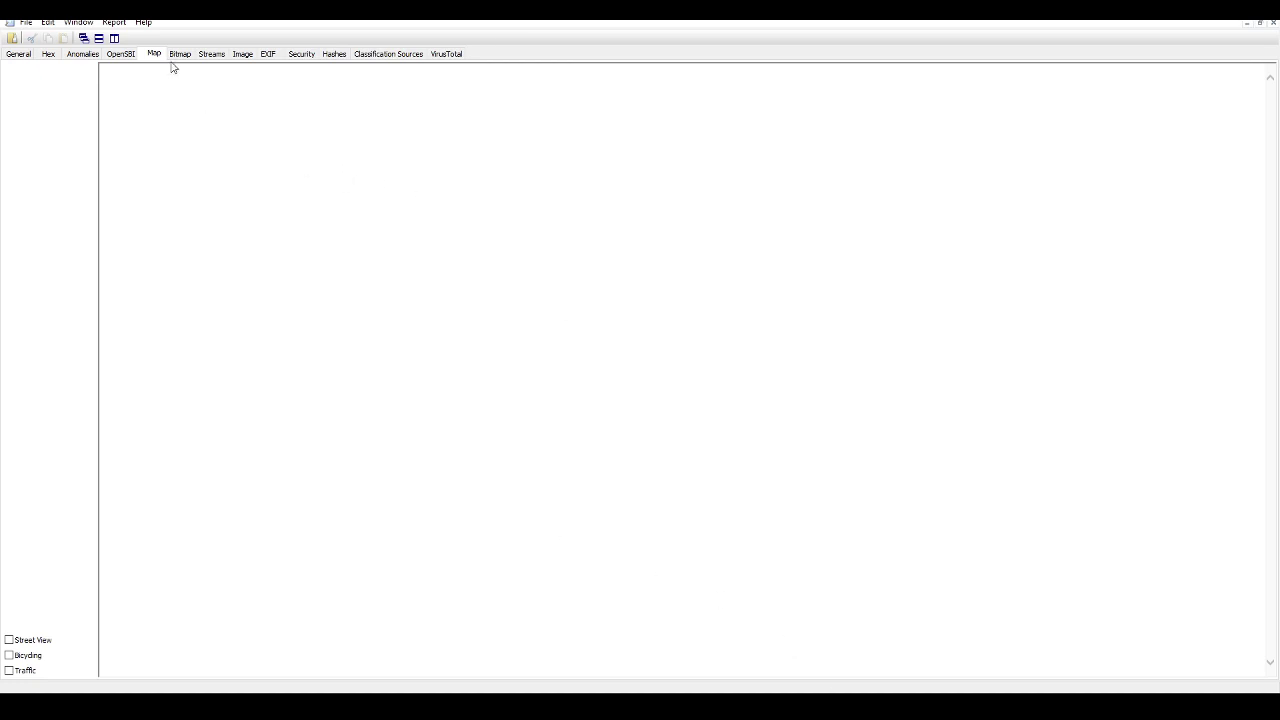
click(269, 56)
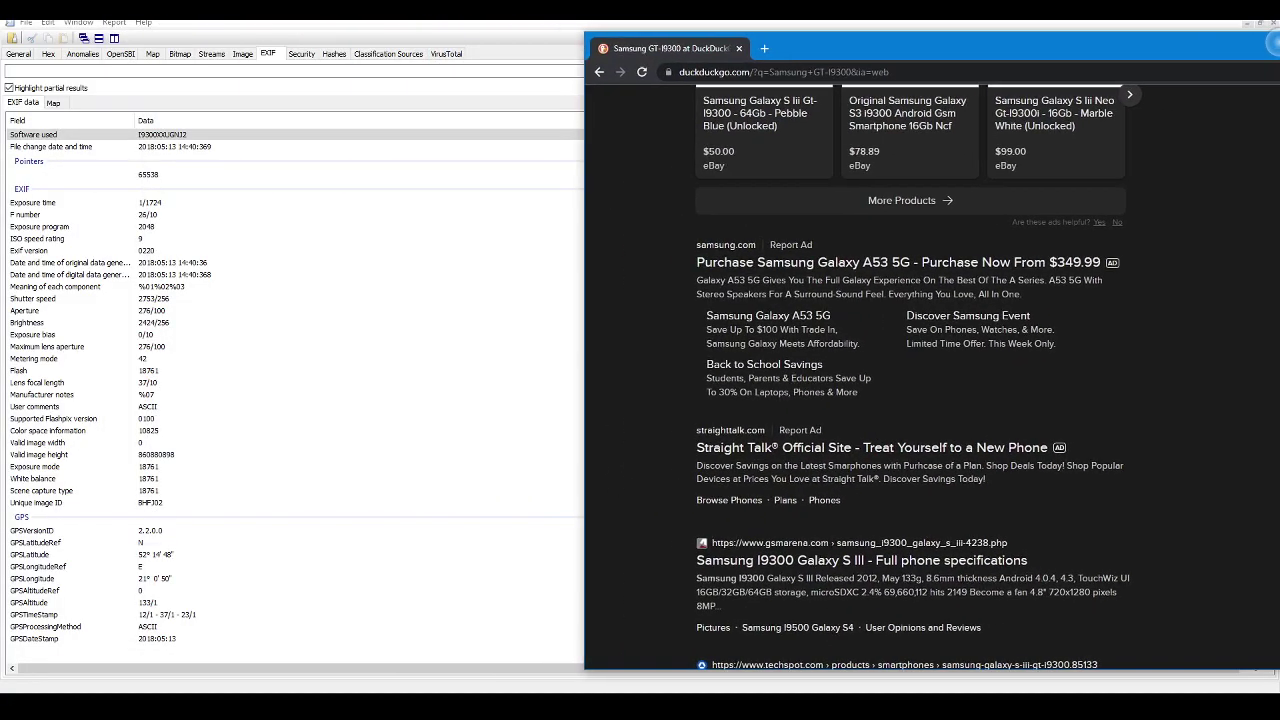
drag(1277, 47, 1279, 58)
Snap the browser to the right half and load maps.google.com
click(900, 24)
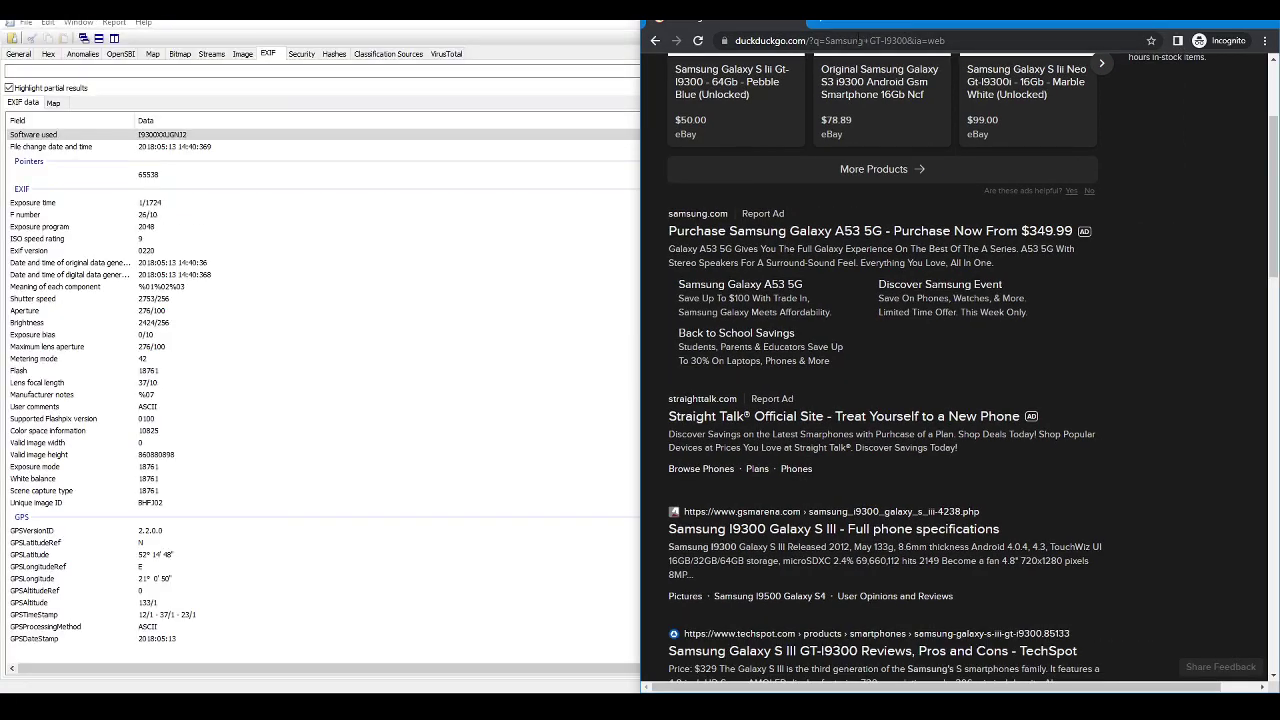
click(910, 46)
text(maps.goog)
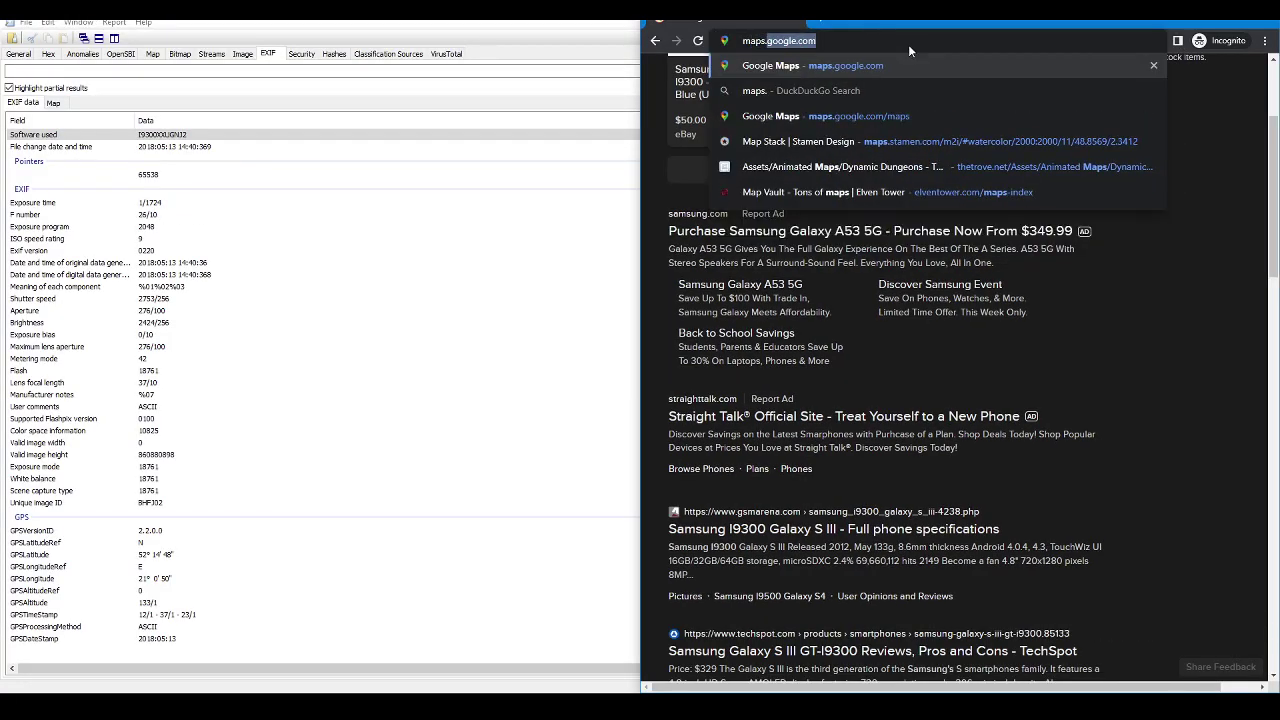
key(BackSpace)
key(BackSpace)
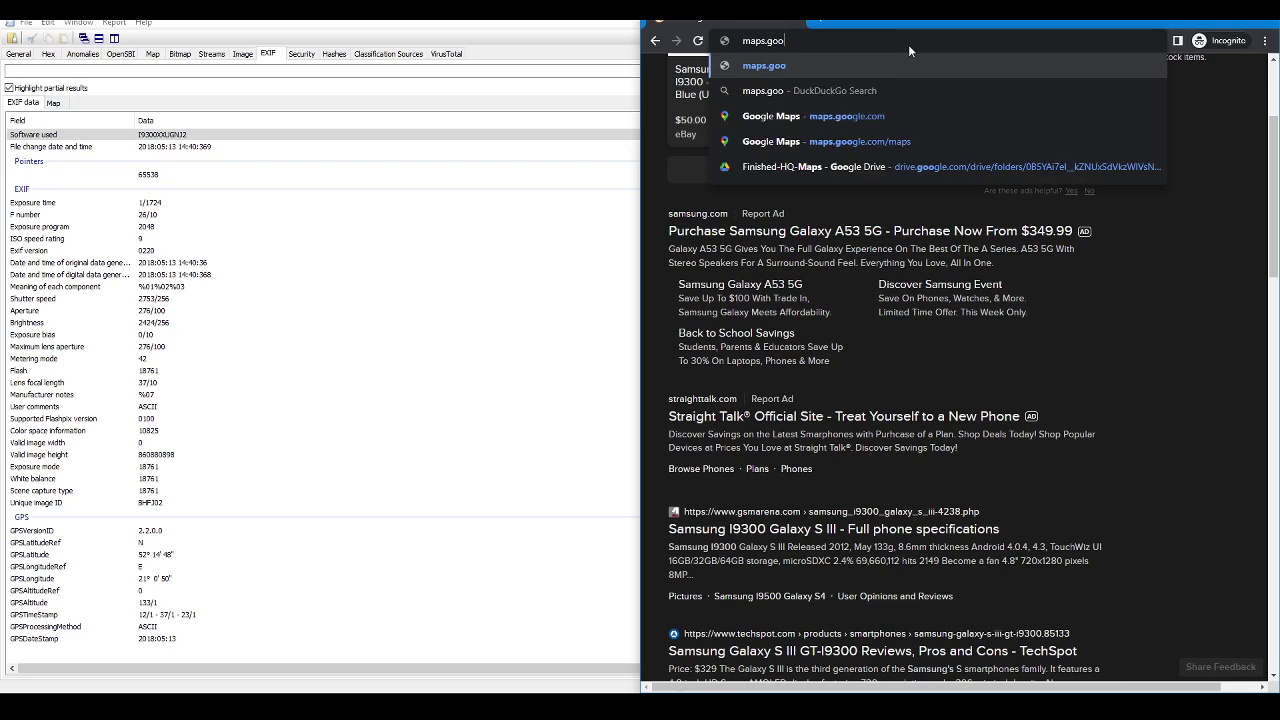
text(gle.com)
key(Return)
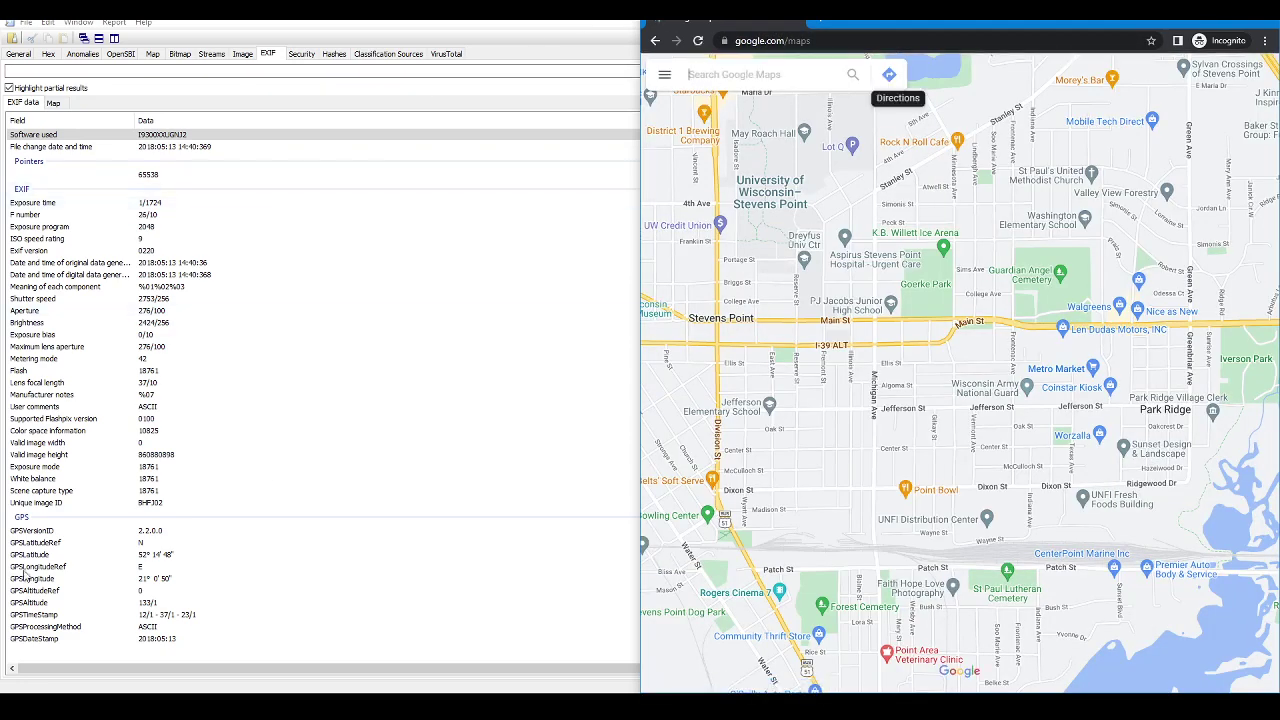
Search Google Maps for 52° 14' 48" N 21° 0' 50" E, then copy the capture date
right_click(157, 556)
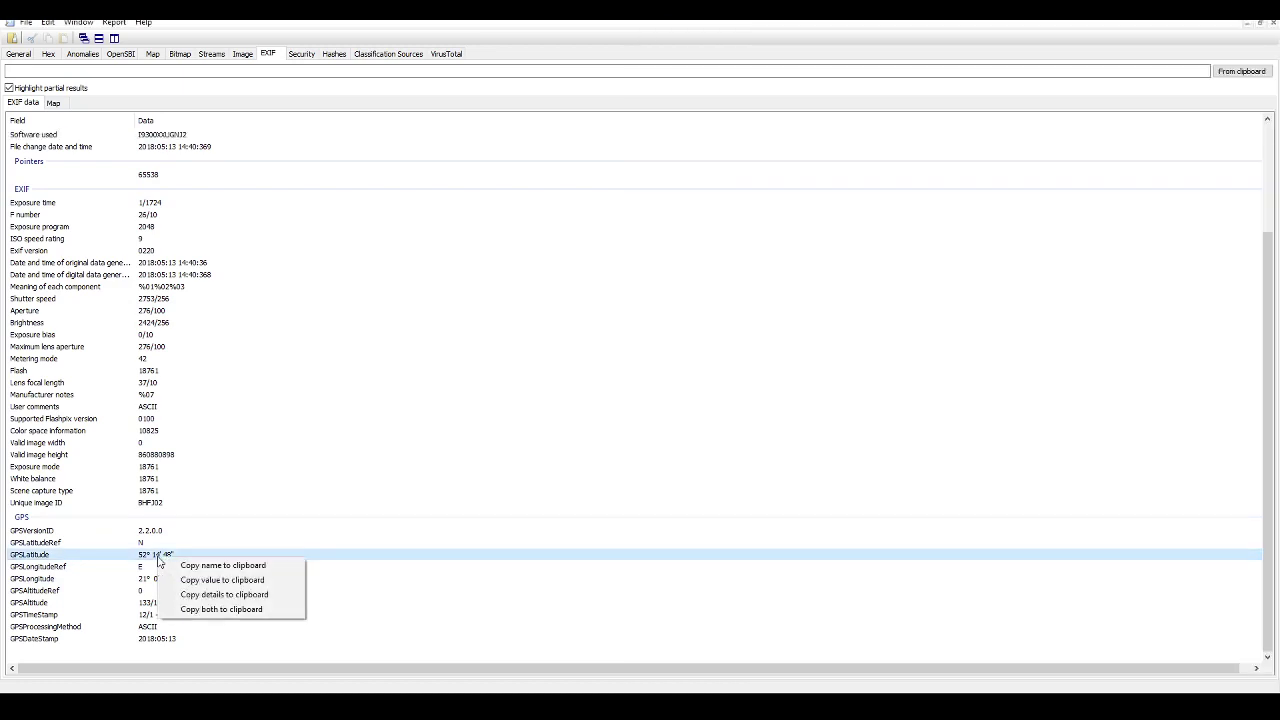
click(222, 580)
key(alt+Tab)
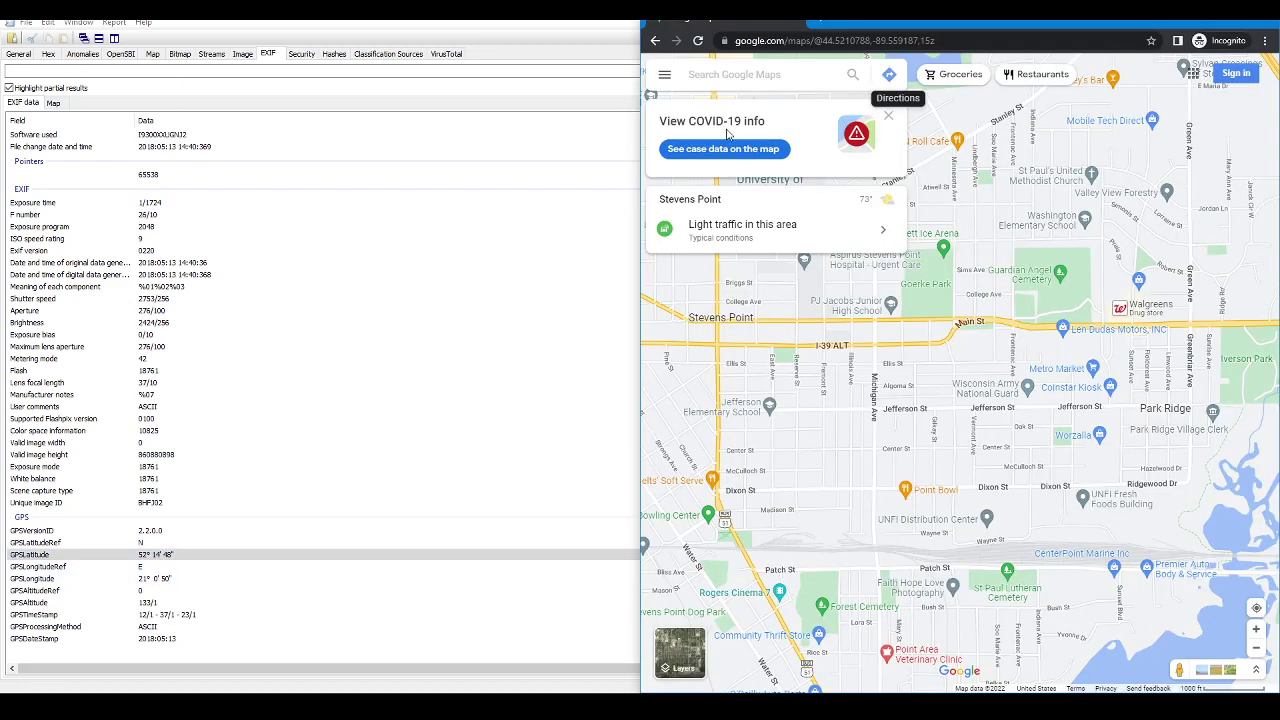
key(ctrl+v)
text(N)
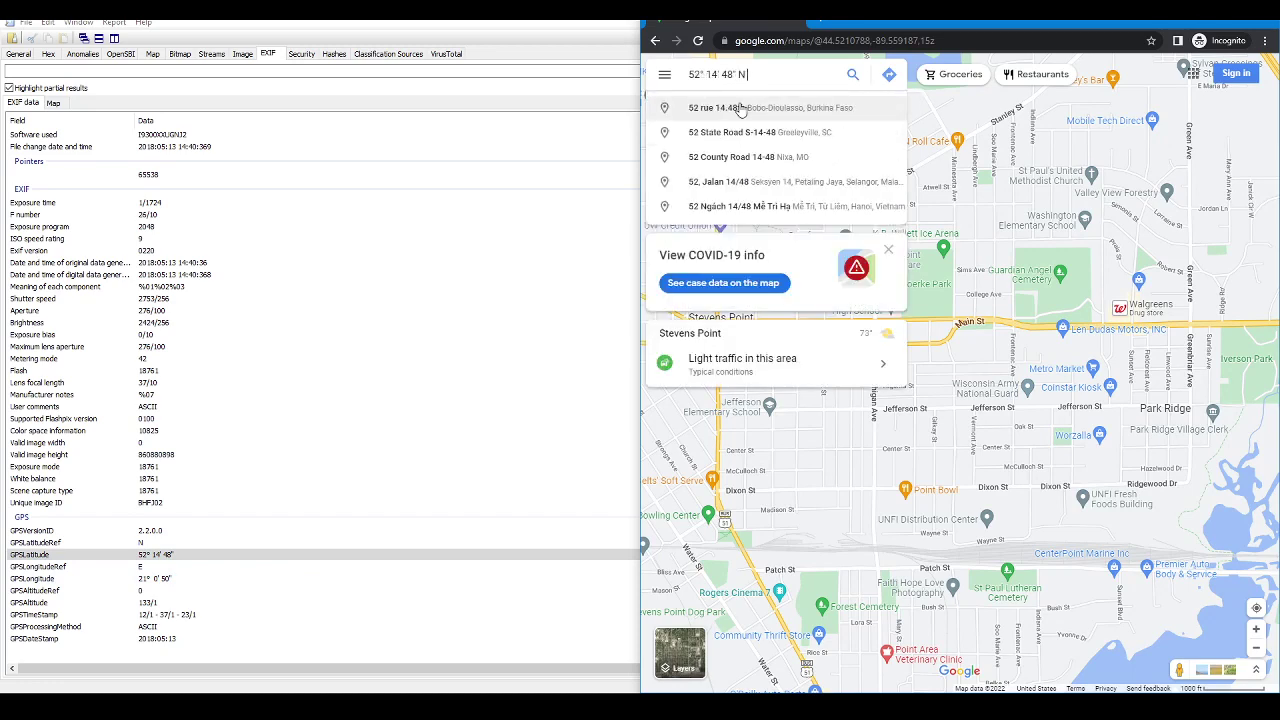
right_click(152, 582)
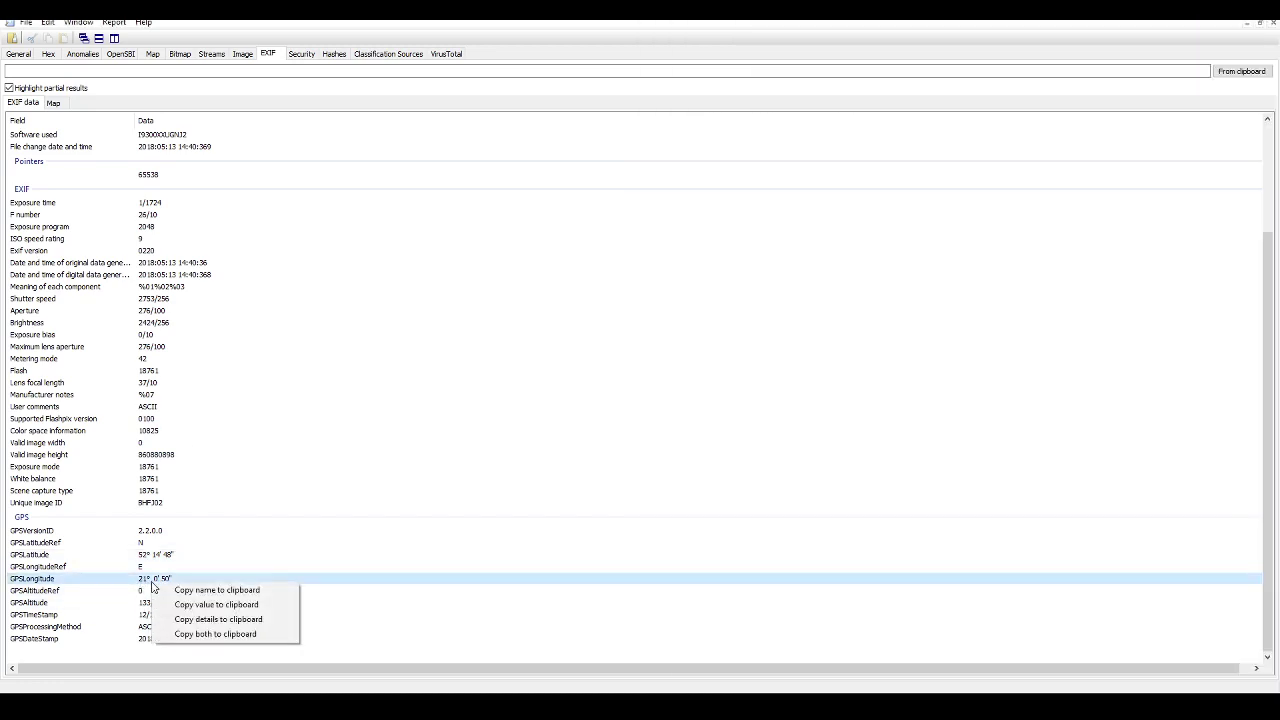
click(220, 605)
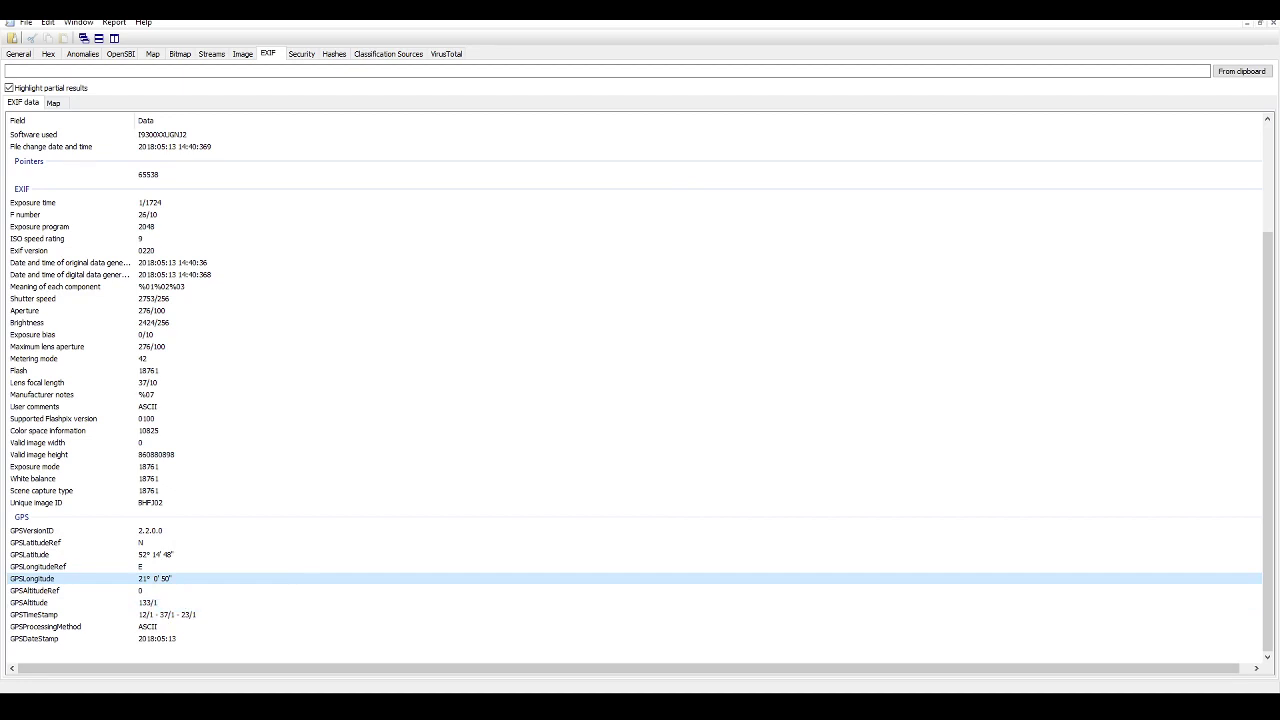
key(alt+Tab)
key(ctrl+v)
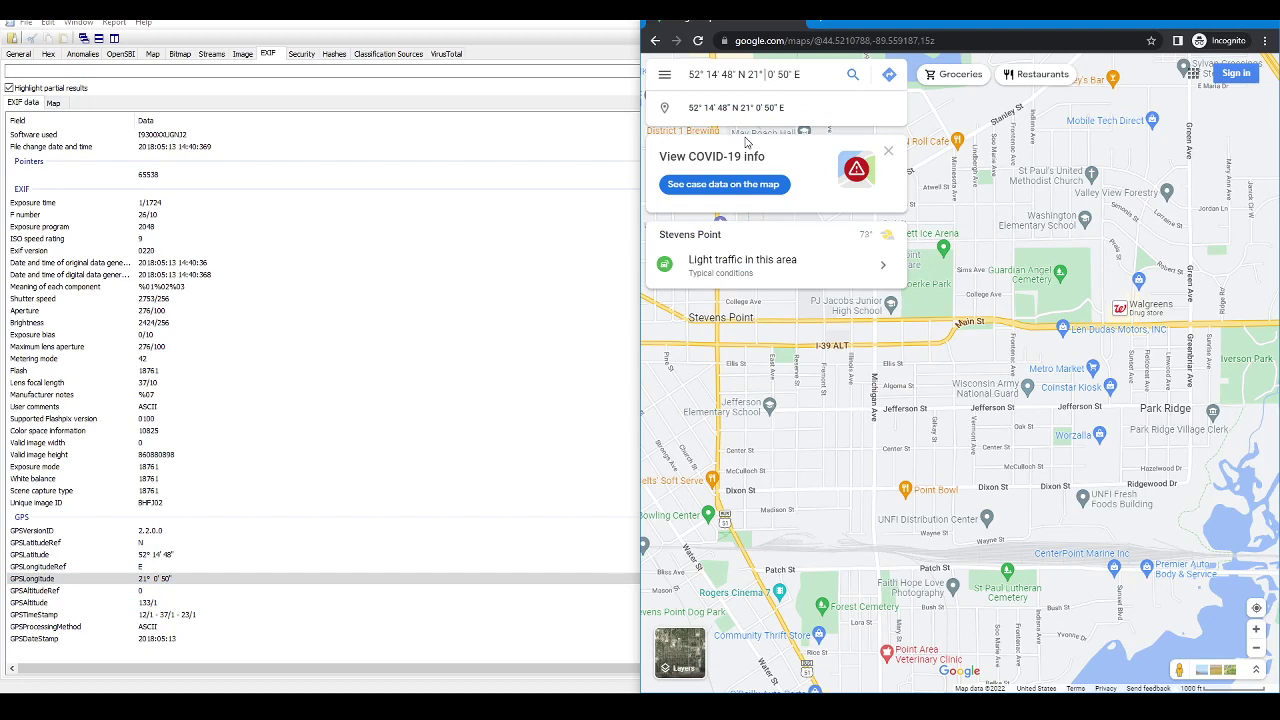
key(Return)
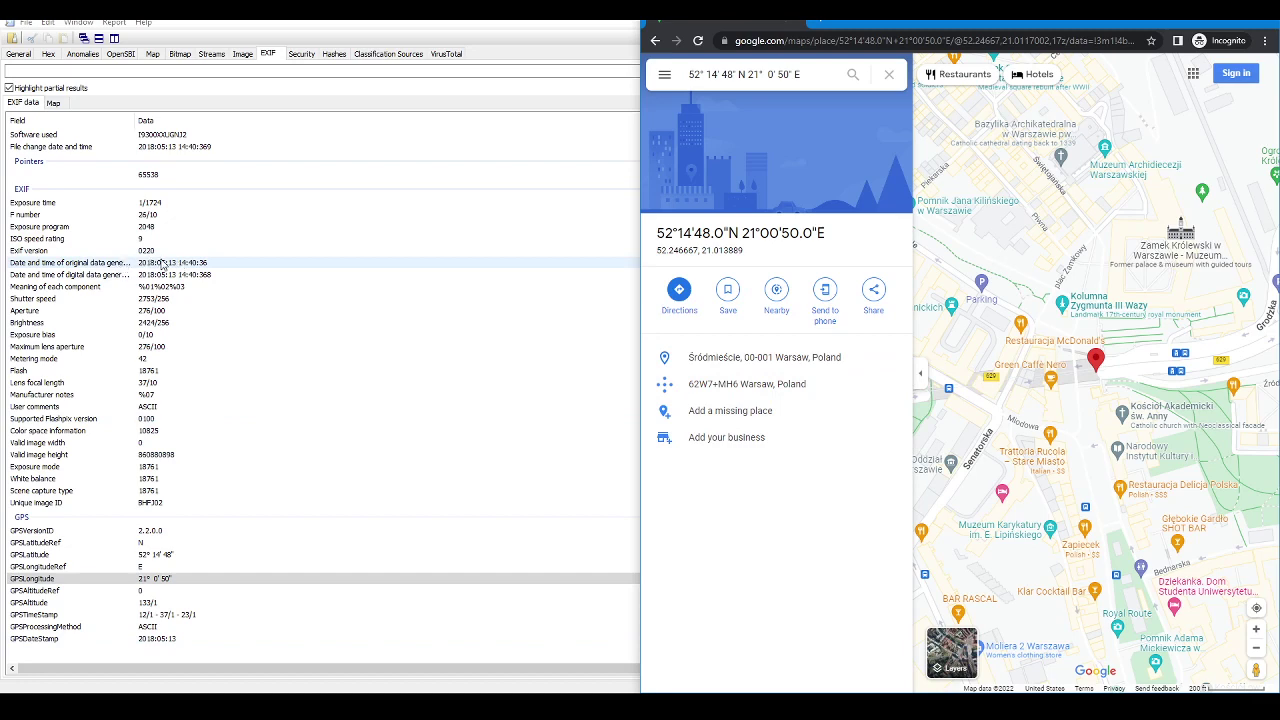
right_click(180, 263)
click(287, 284)
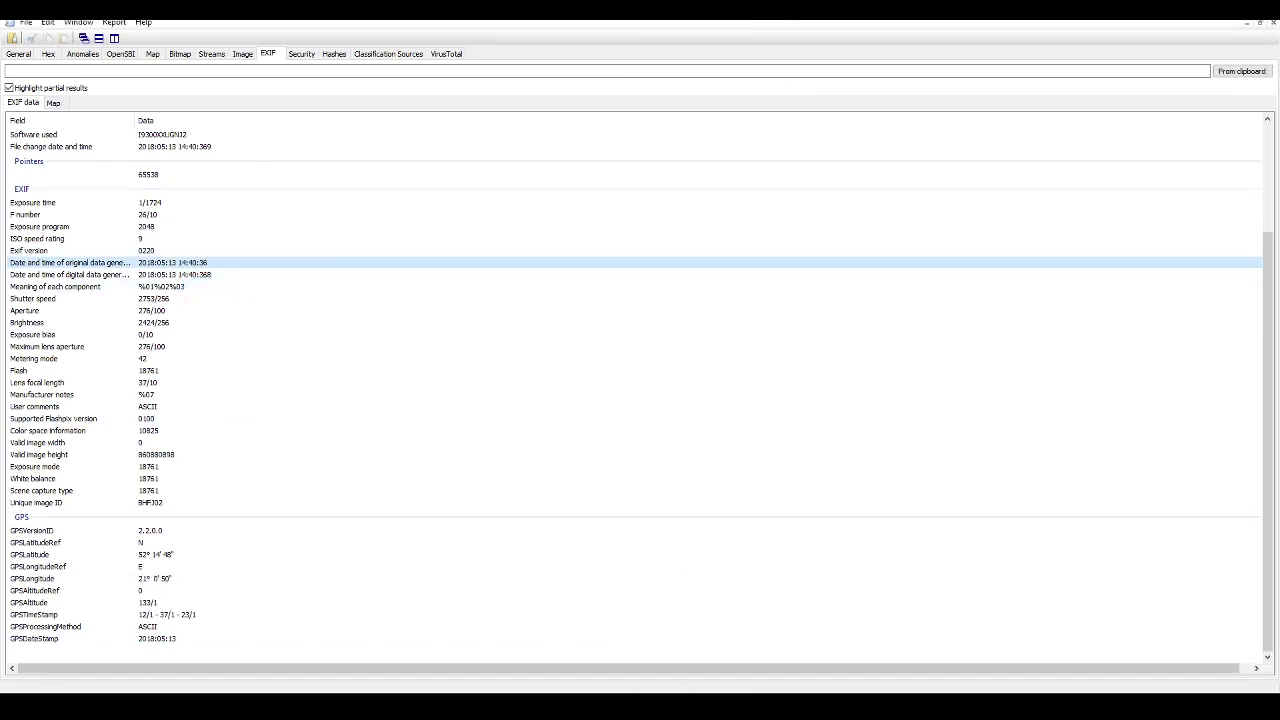
Add a 'timeline:' heading below the last entry at the end of the notes
key(alt+Tab)
click(1042, 435)
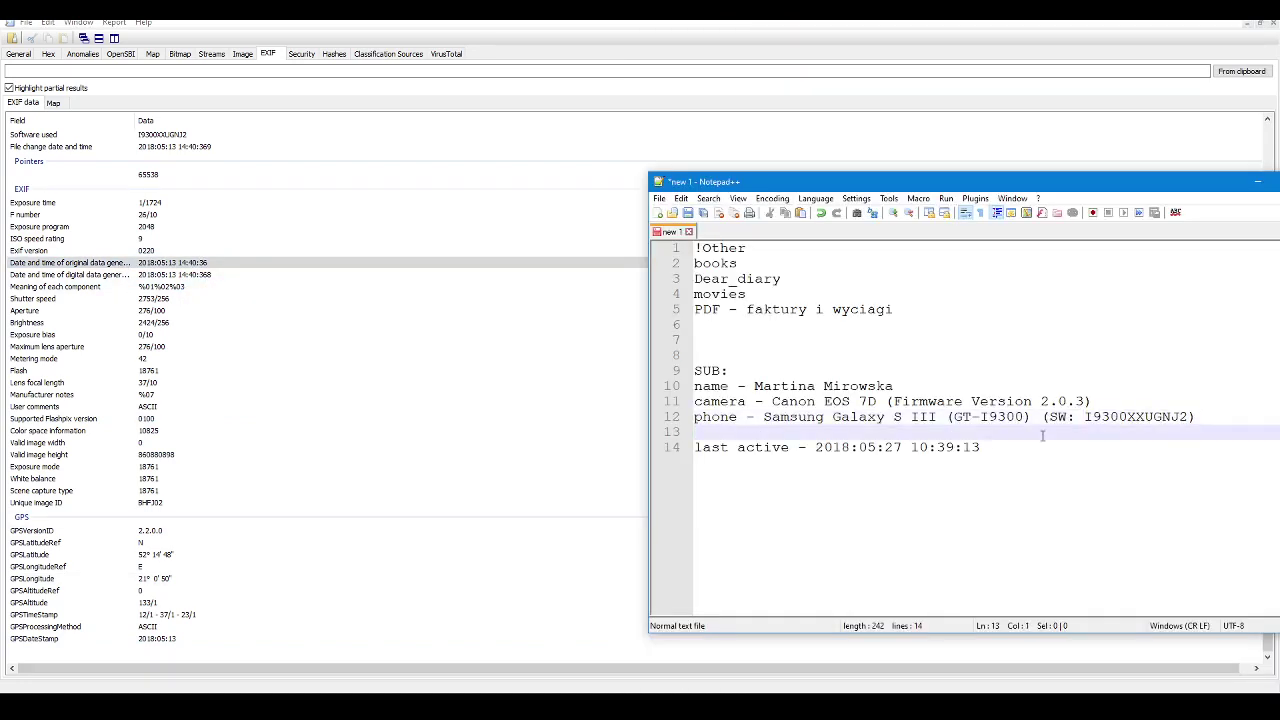
key(ctrl+End)
key(Return)
key(Return)
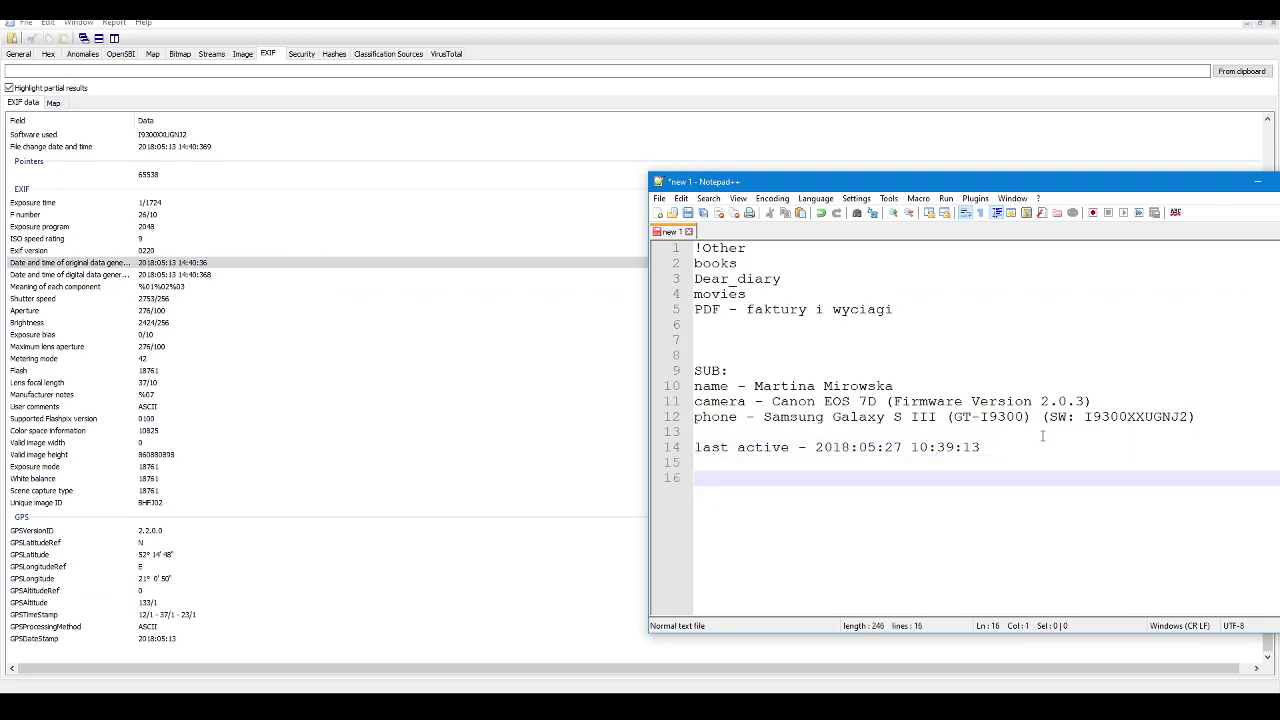
text(timeline:)
key(Return)
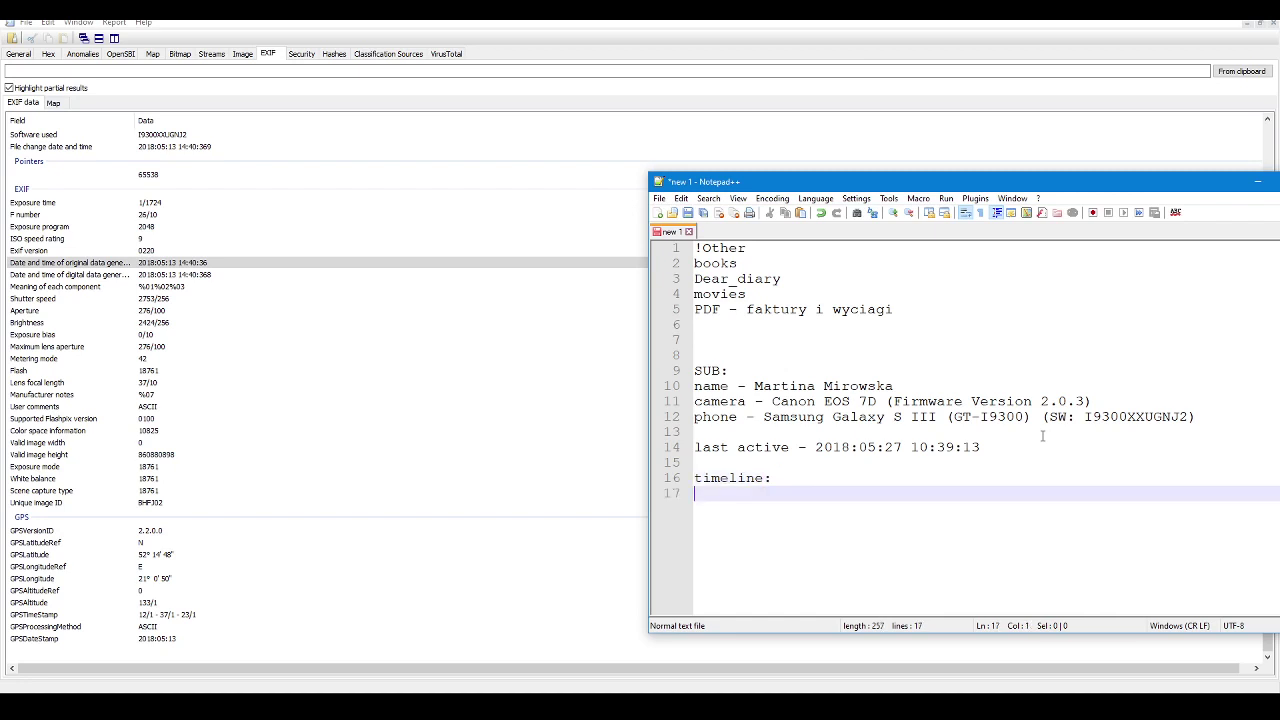
Paste the capture date 2018:05:13 14:40:36 and type '(Warsaw, Poland' after it
key(ctrl+v)
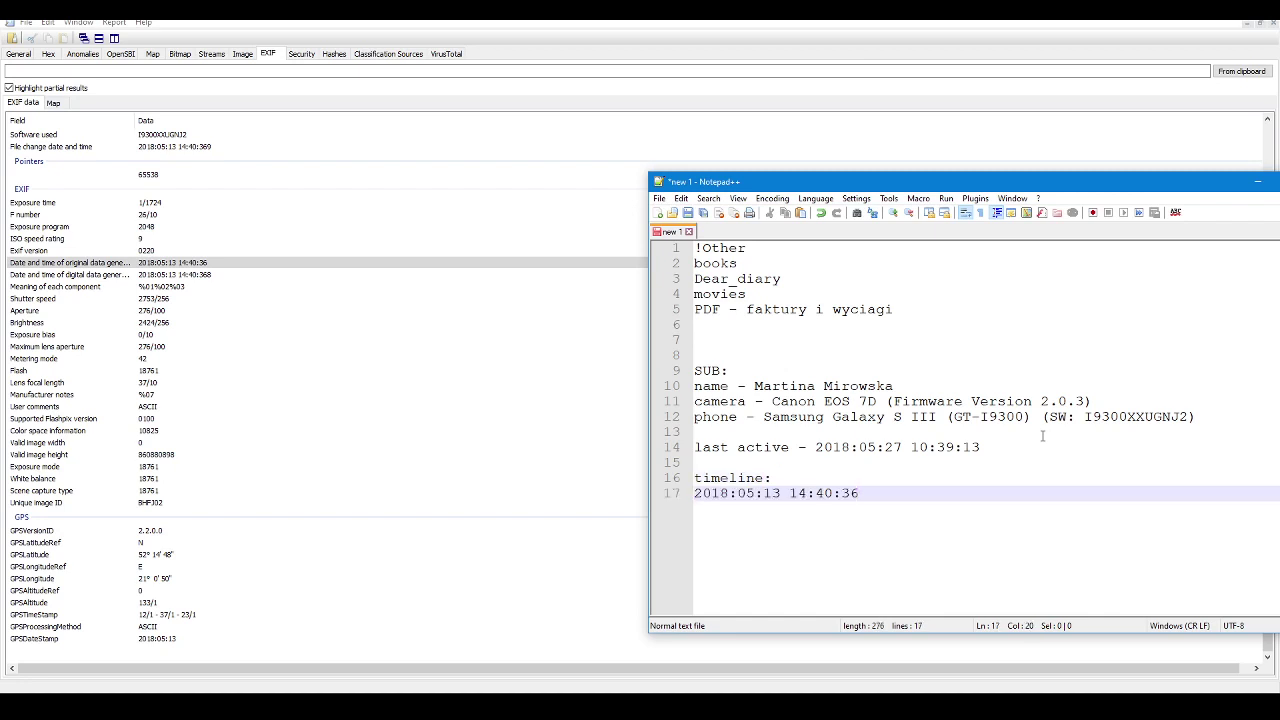
text((Wa)
key(BackSpace)
key(BackSpace)
key(BackSpace)
text(rsaw, Po)
Insert the map's coordinates 52°14'48.0"N 21°00'50.0"E into the entry after a dash
key(alt+Tab)
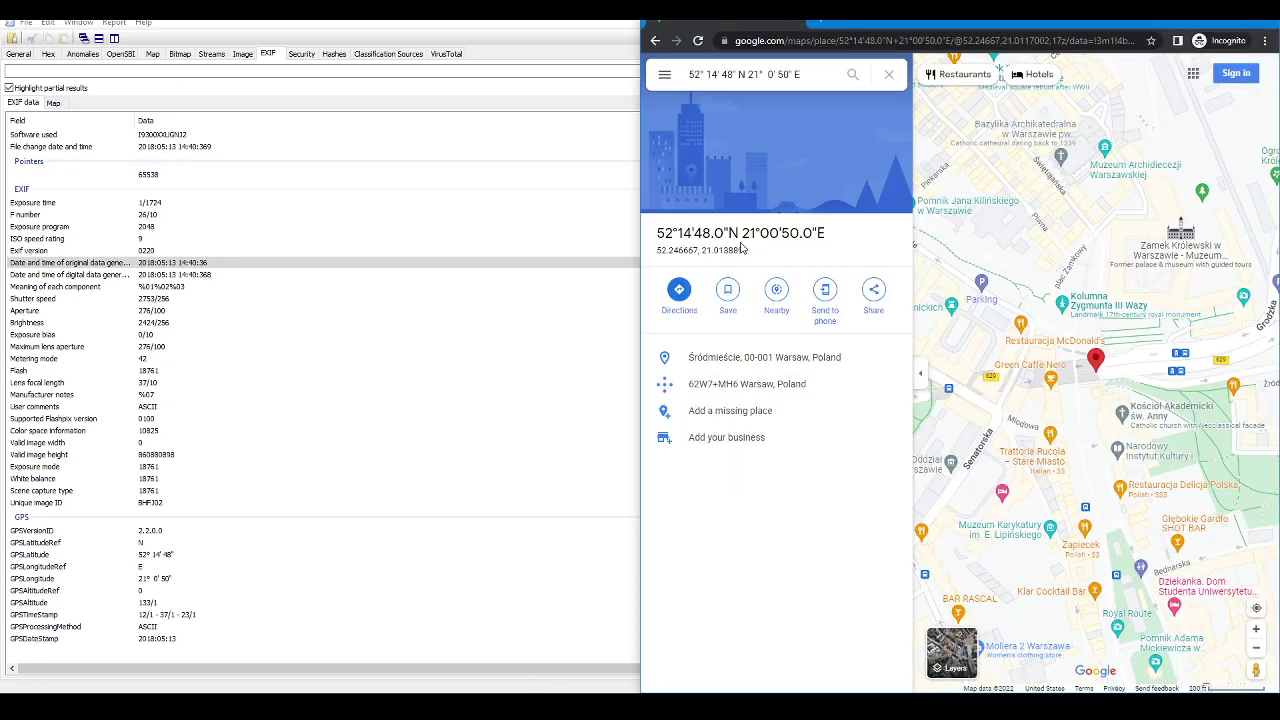
drag(834, 238, 652, 234)
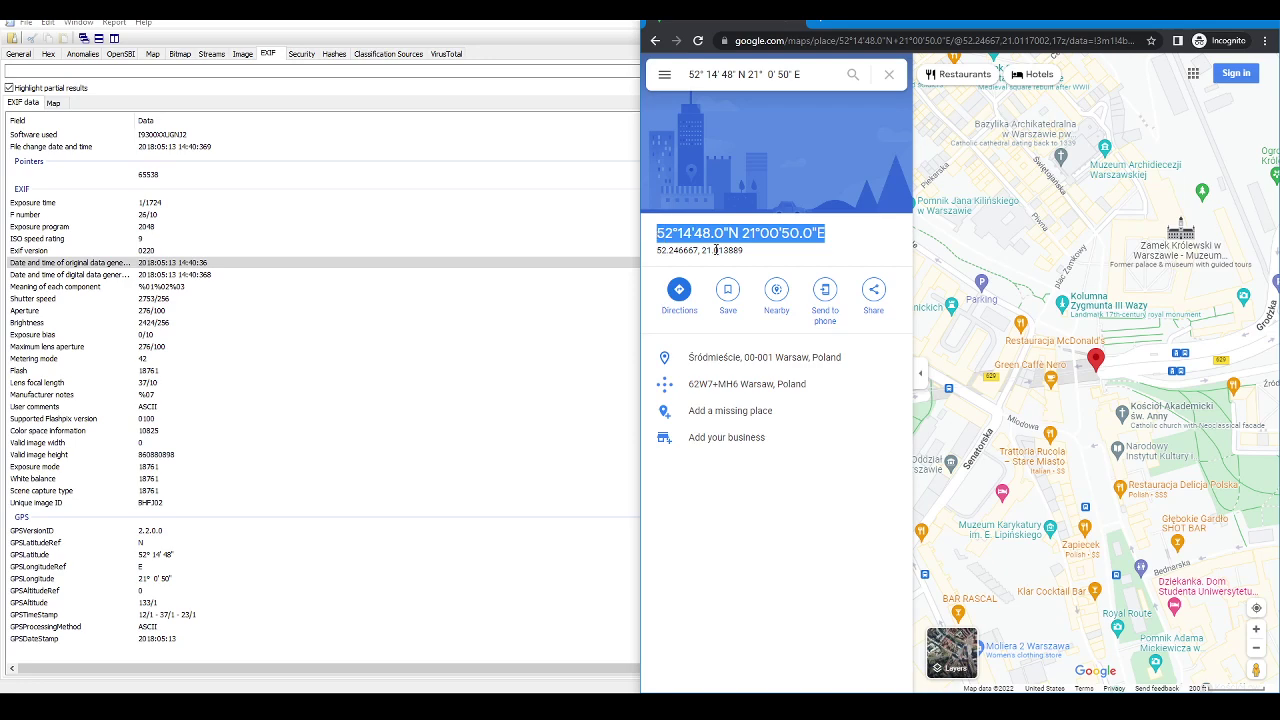
key(alt+Tab)
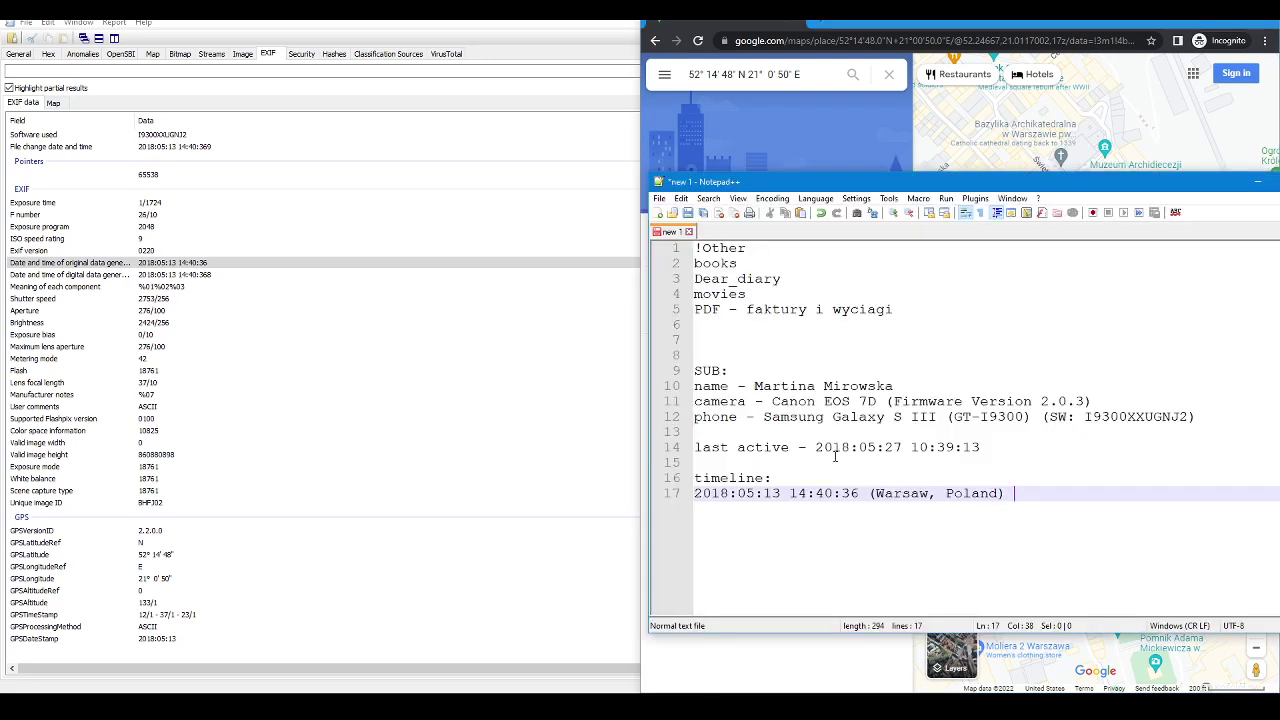
click(998, 490)
text(-)
key(ctrl+v)
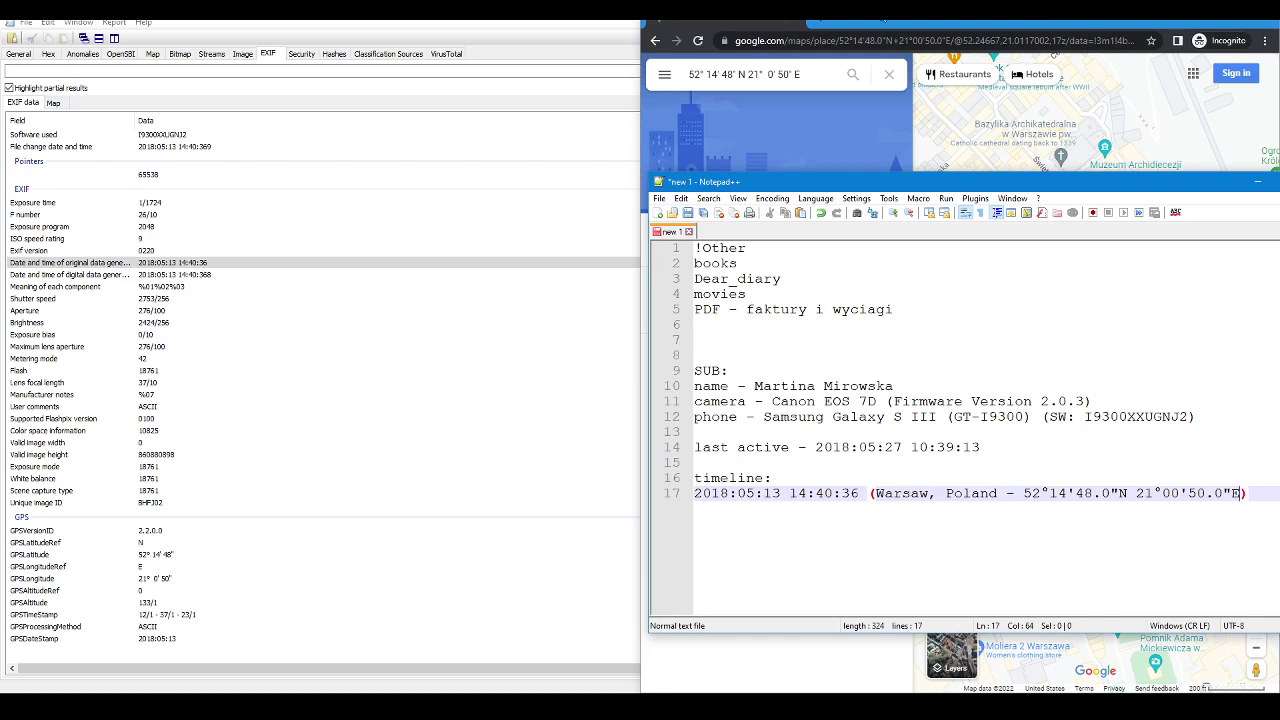
key(alt+Tab)
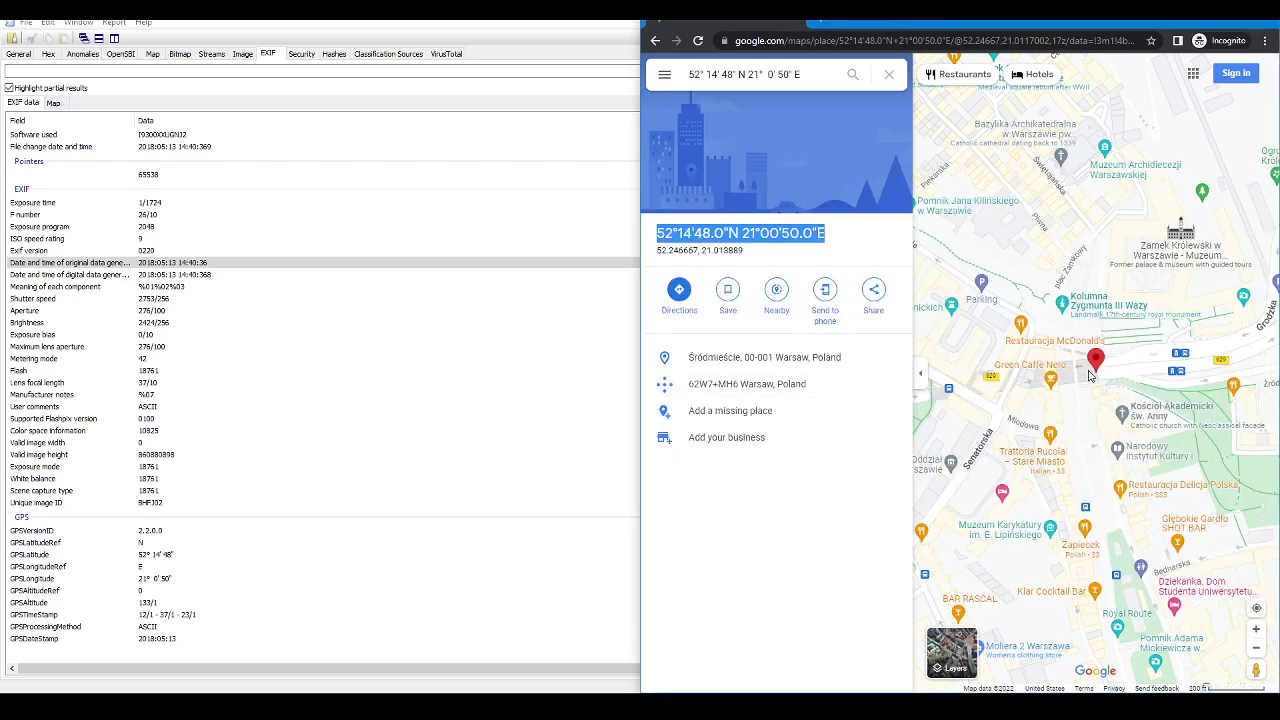
Zoom the map around the location and display the photo in FileAlyzer's Image tab
scroll(1090, 375, up, 5)
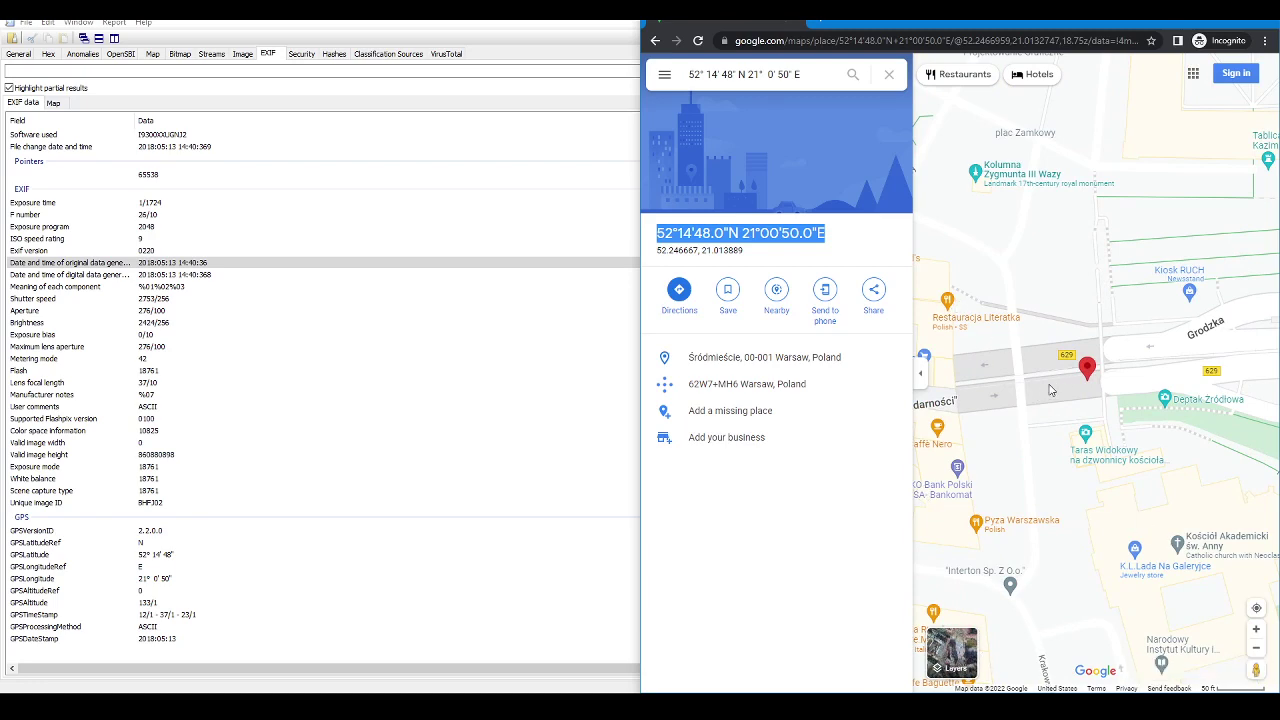
scroll(1050, 390, down, 1)
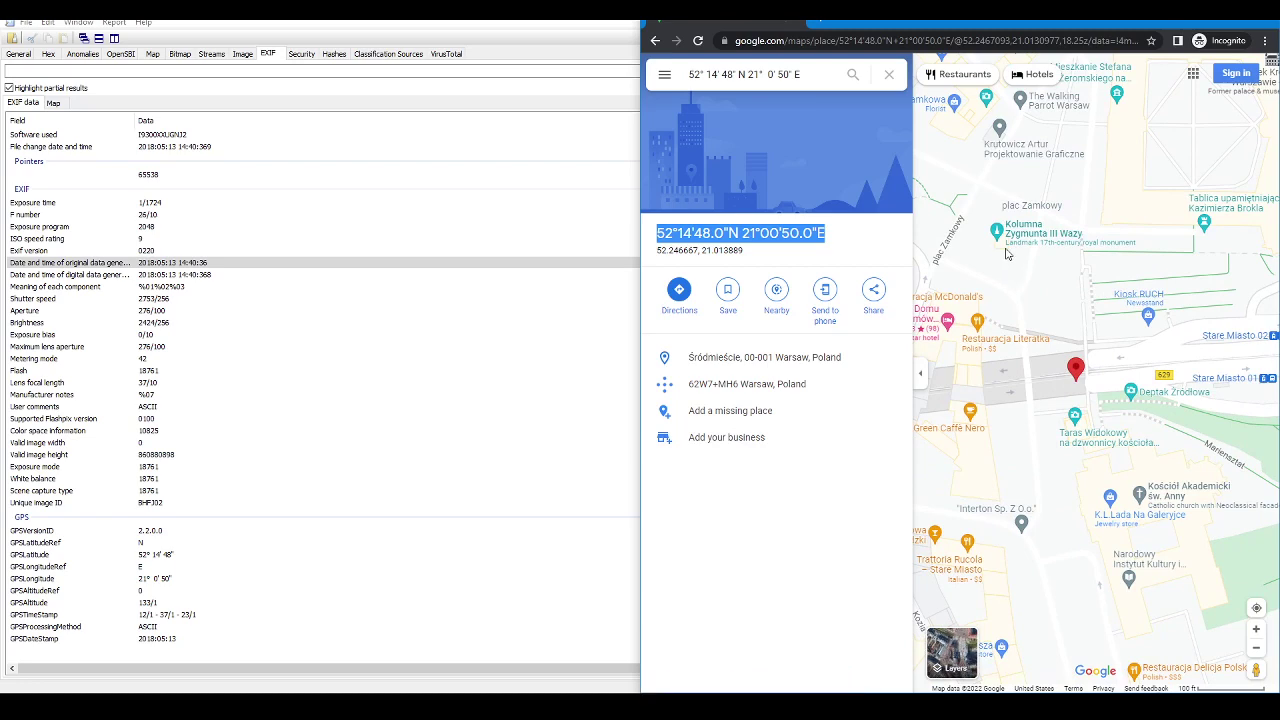
scroll(1007, 254, up, 1)
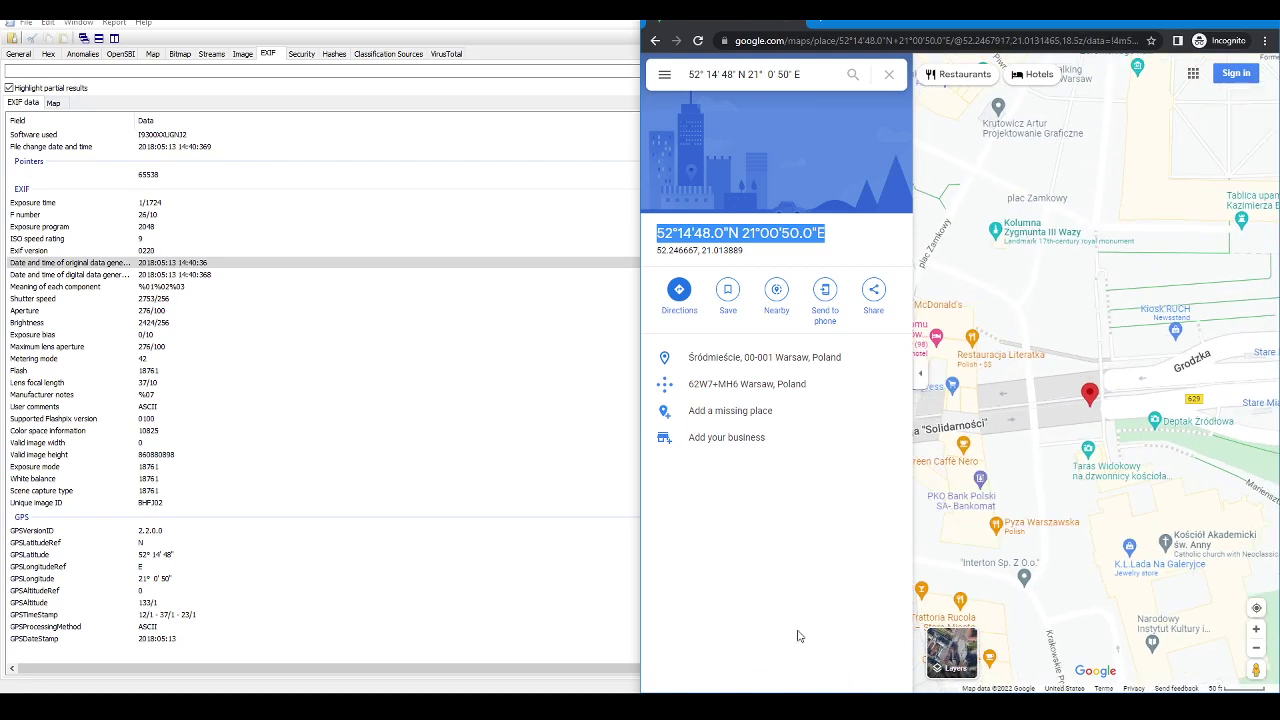
click(242, 53)
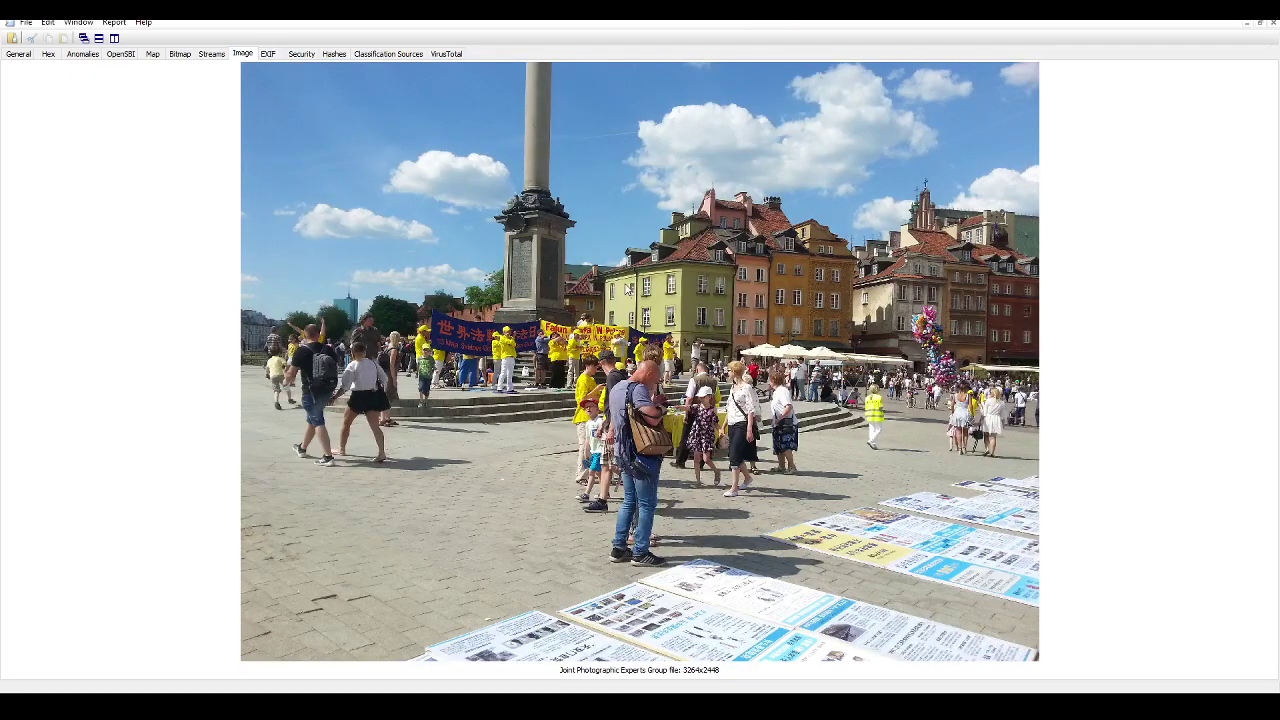
key(alt+Tab)
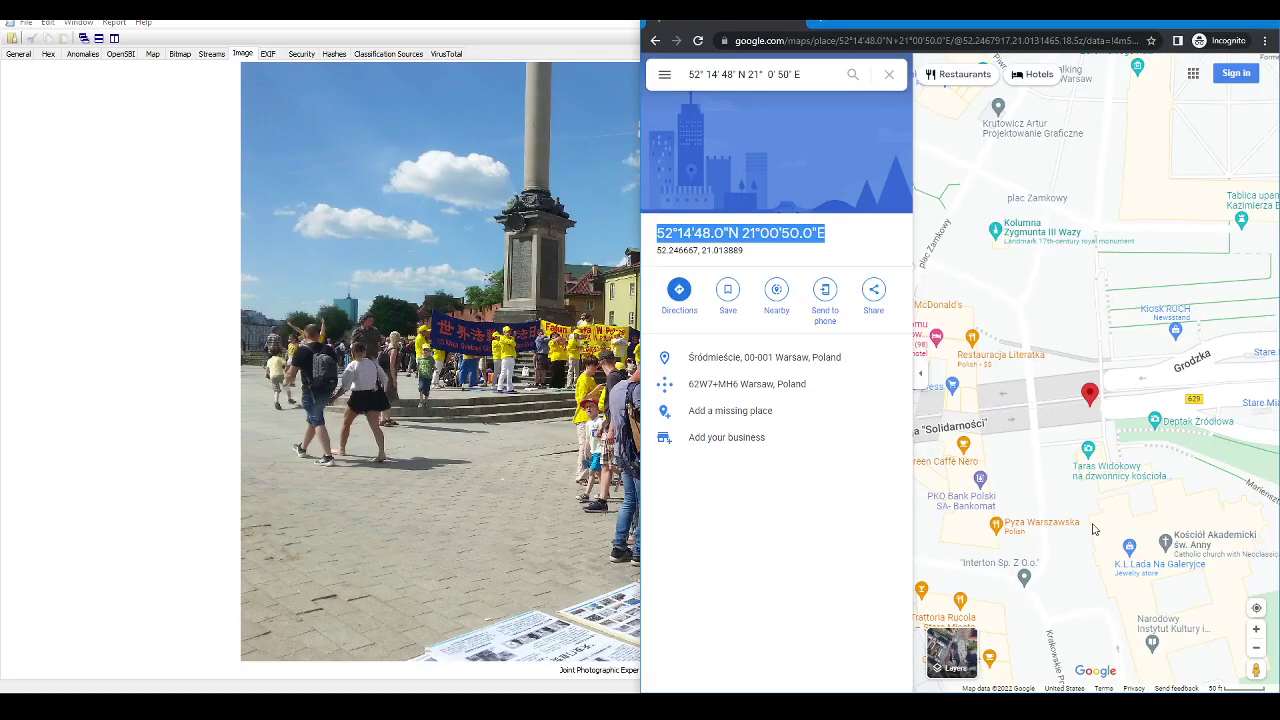
Compare Street View of Sigismund's Column on plac Zamkowy with the photo, then exit to the map
click(1256, 667)
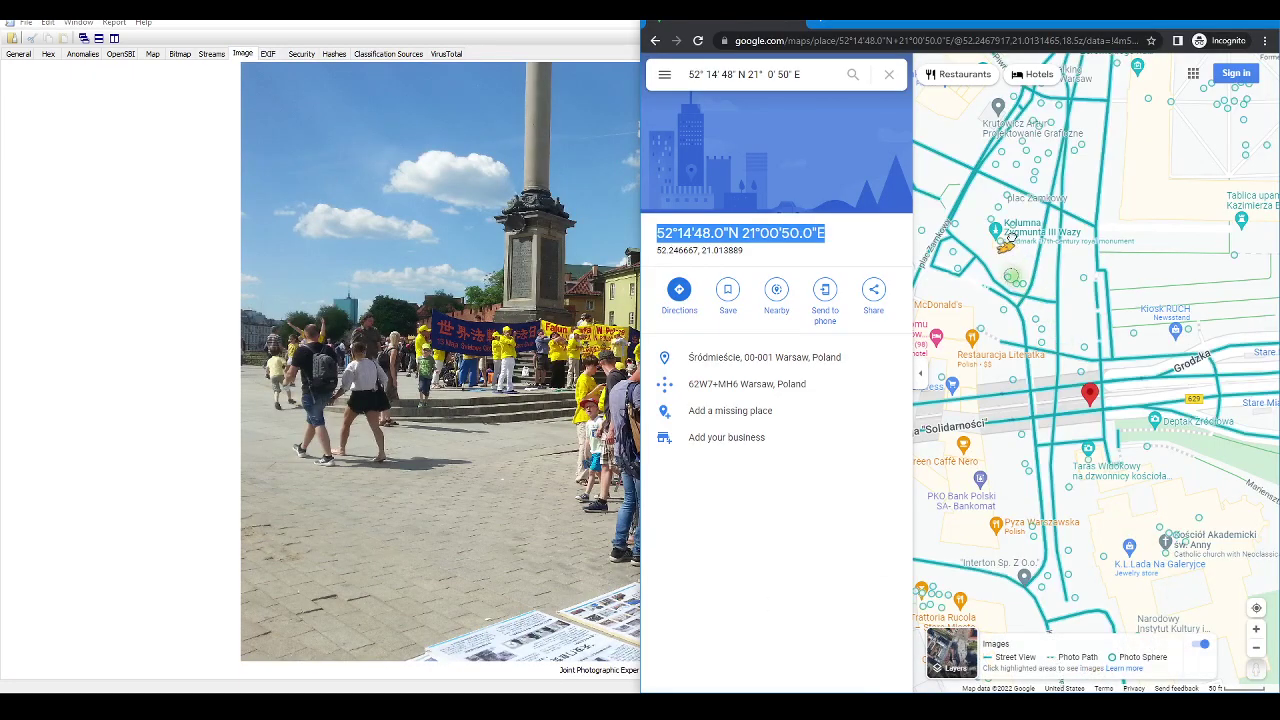
click(1058, 235)
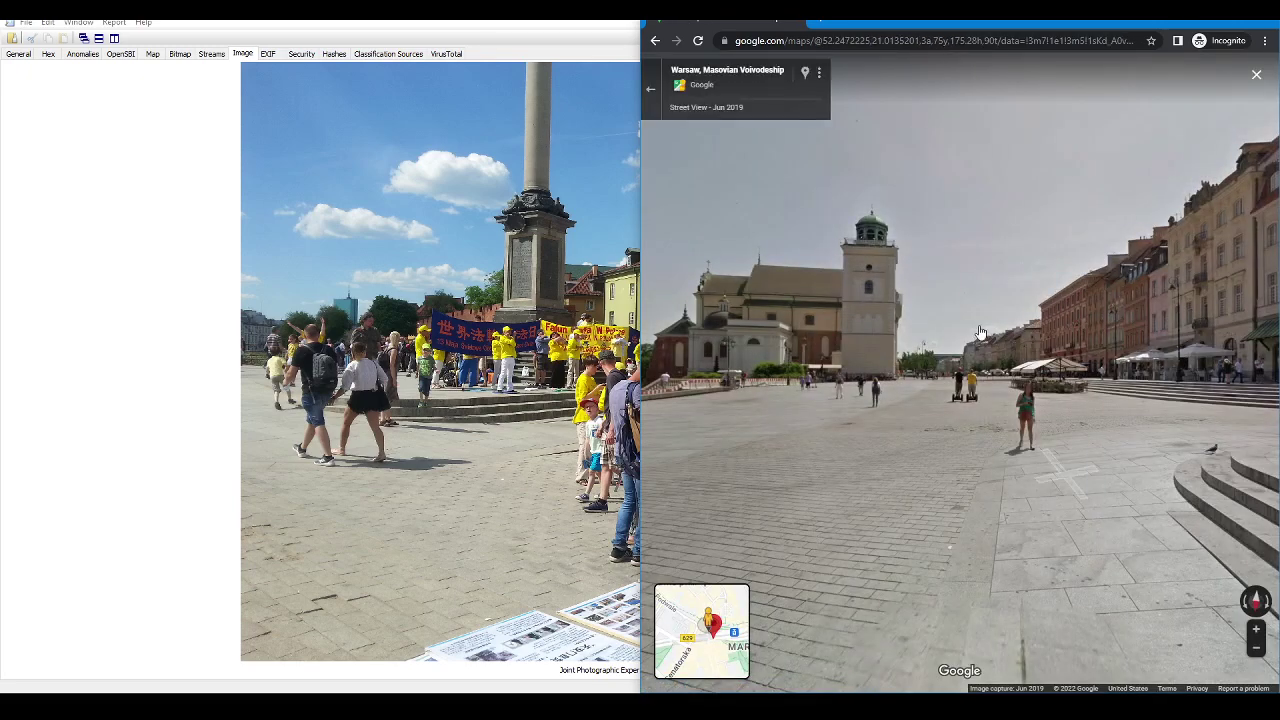
drag(978, 333, 756, 400)
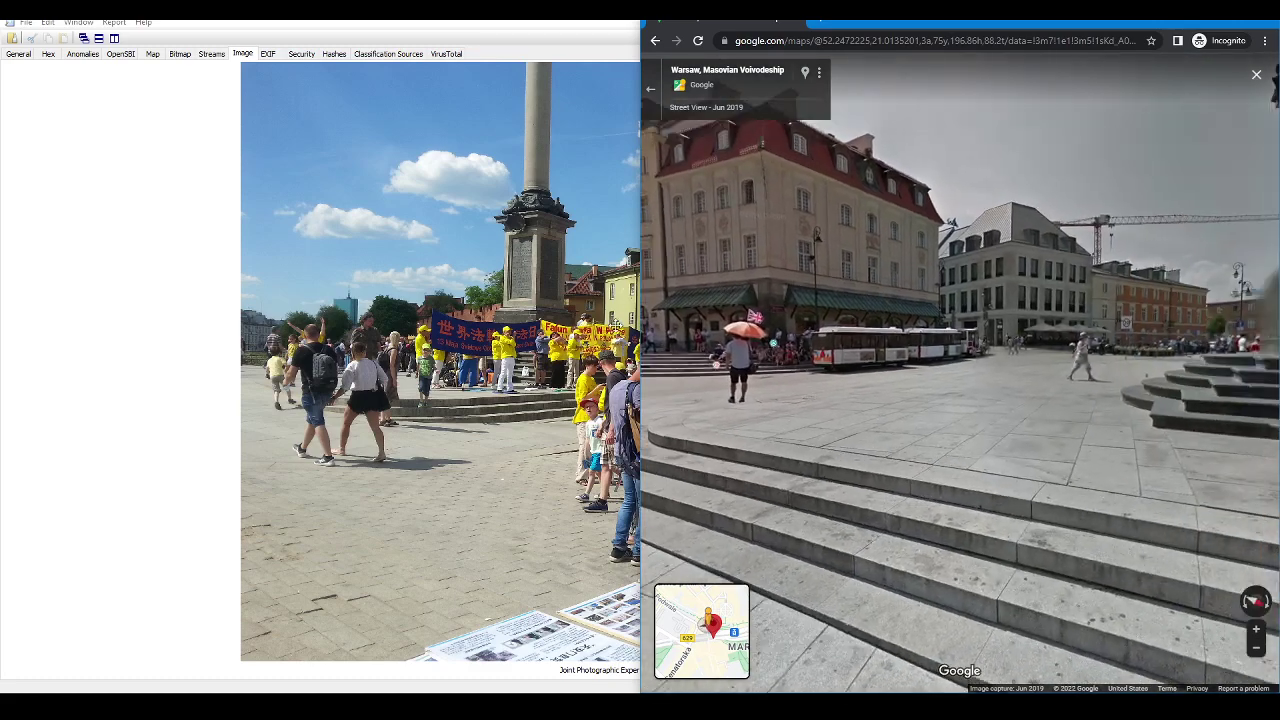
drag(660, 353, 880, 365)
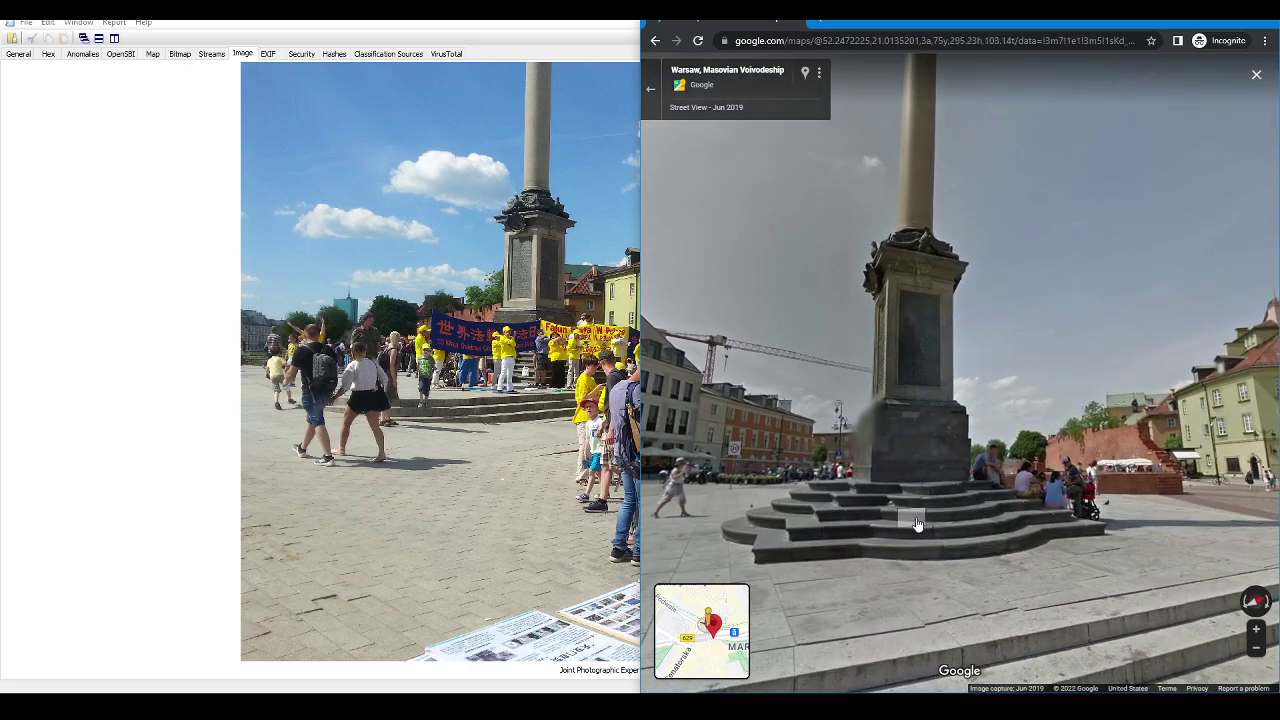
drag(1011, 372, 1022, 309)
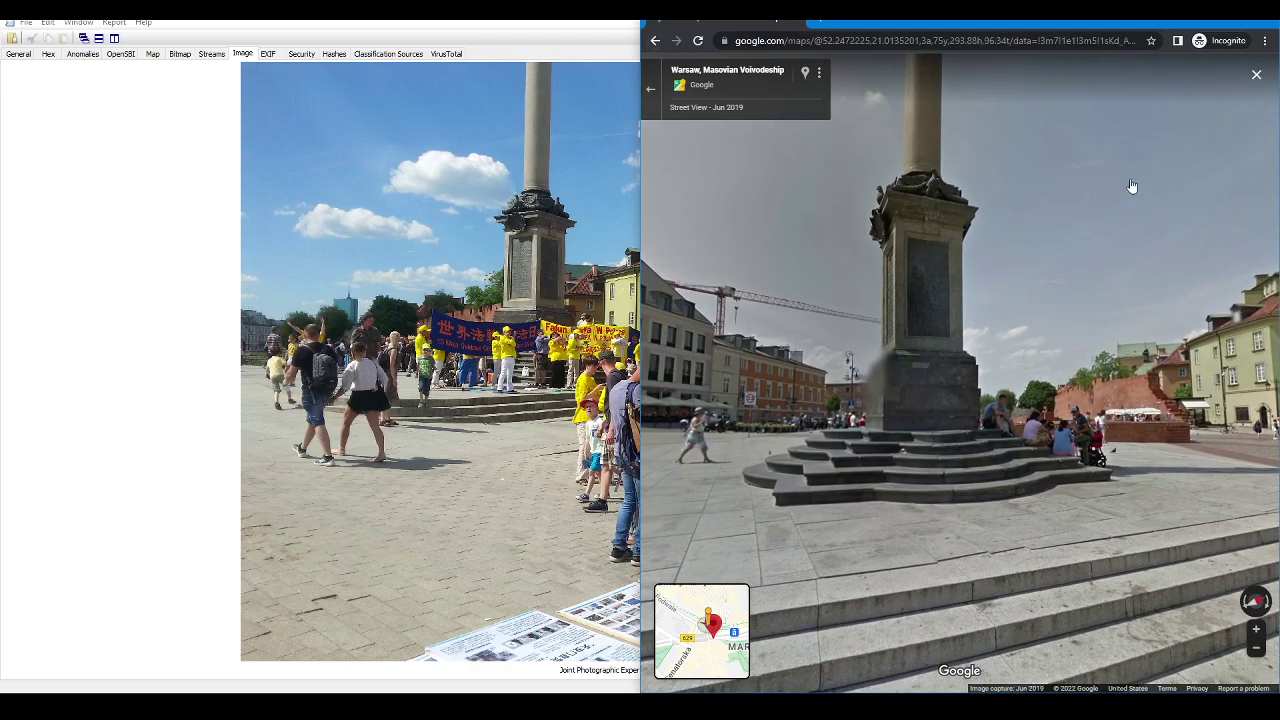
click(1255, 76)
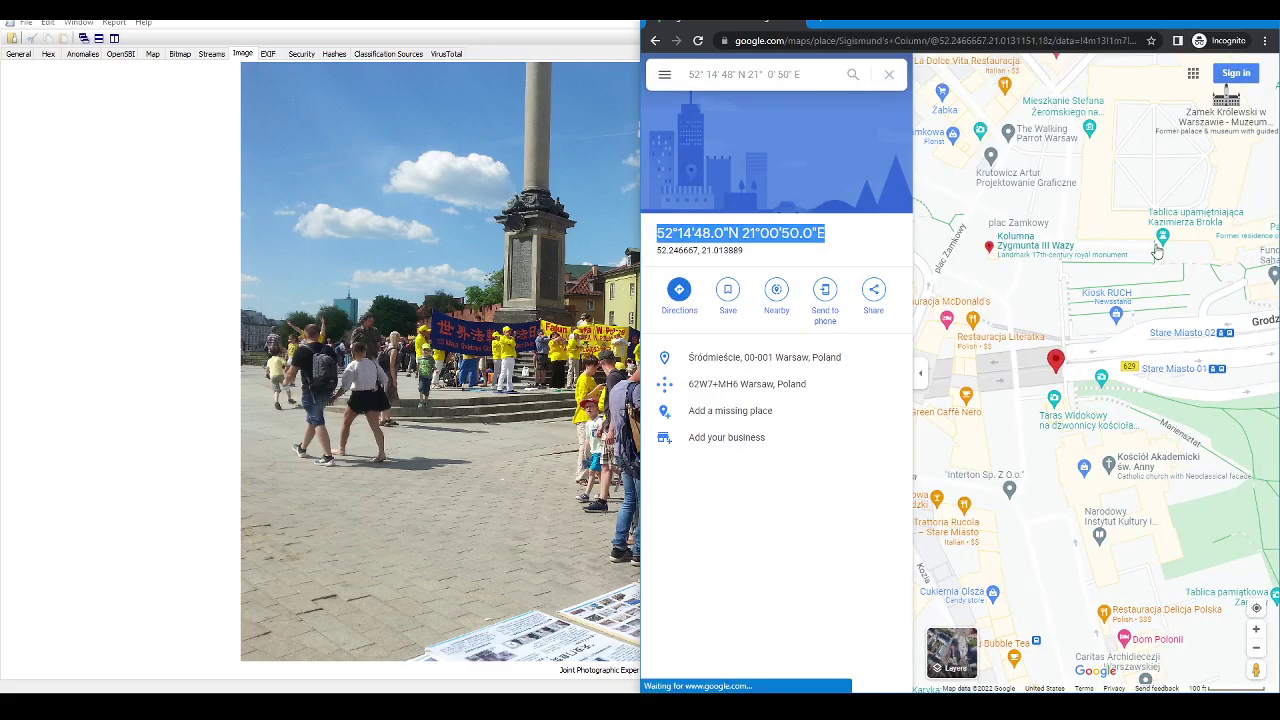
Open Sigismund's Column's place page in Google Maps and select its name
click(1018, 243)
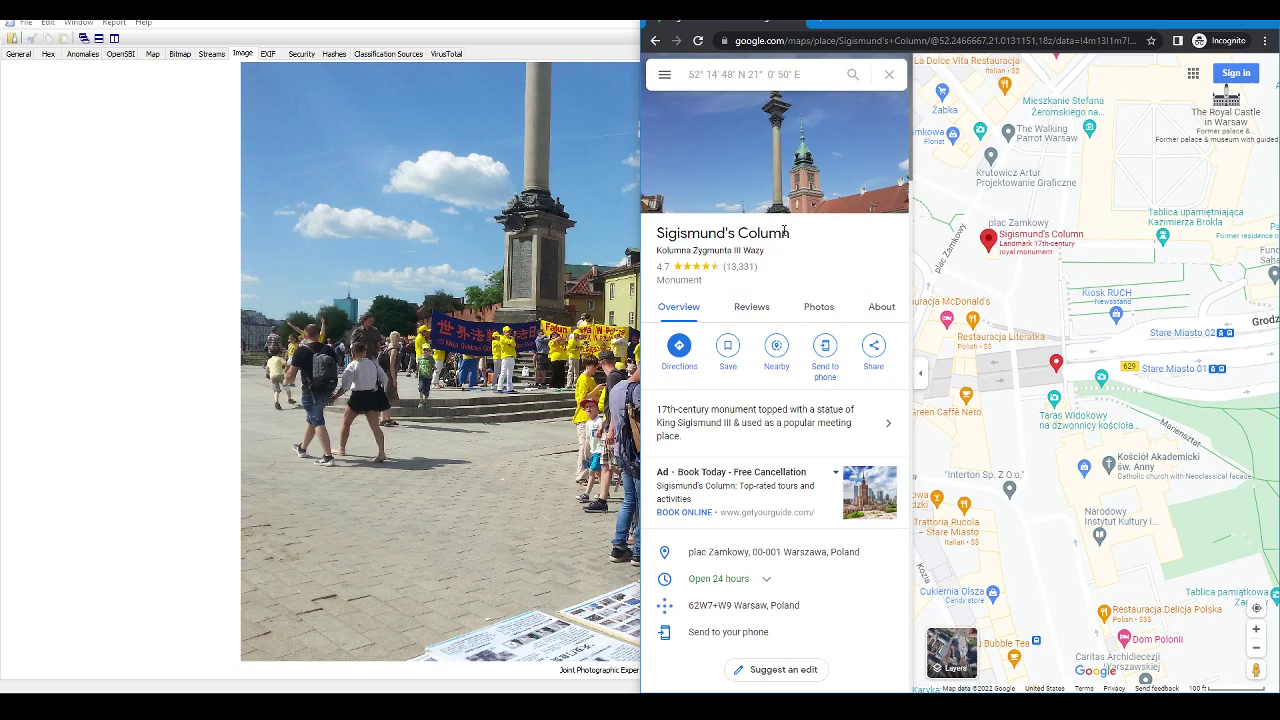
drag(763, 250, 656, 240)
key(ctrl+c)
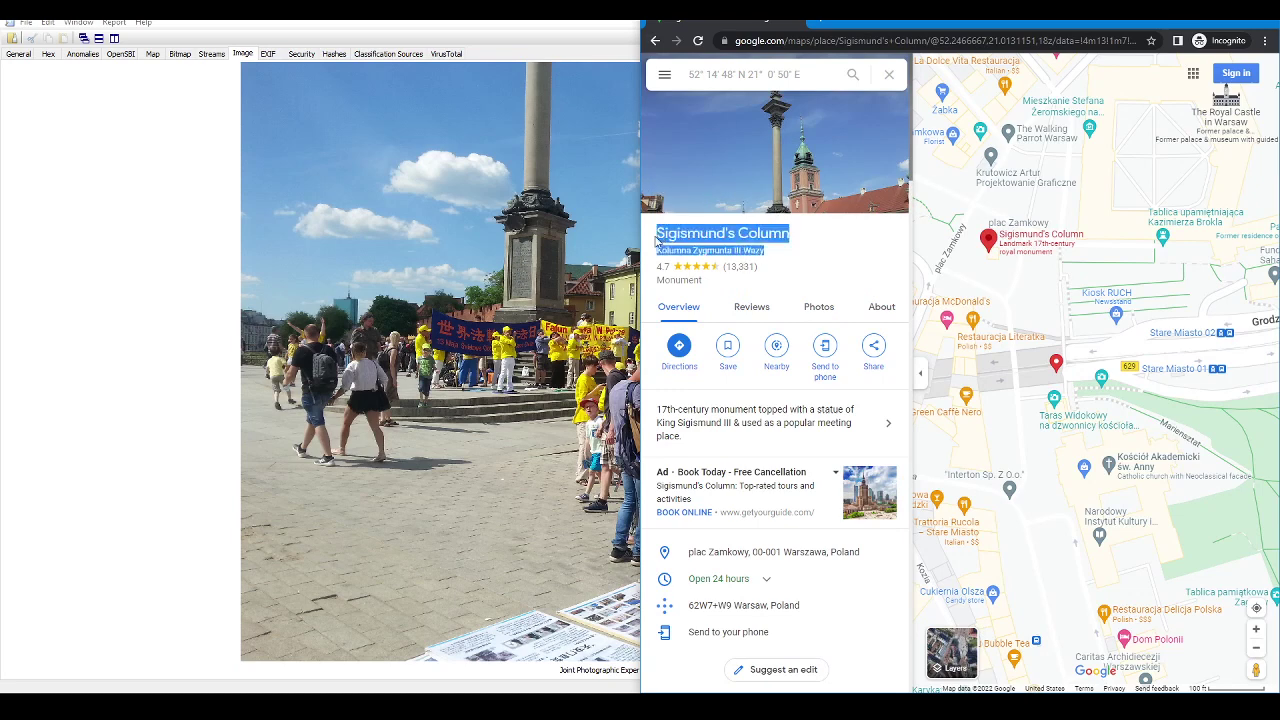
click(705, 708)
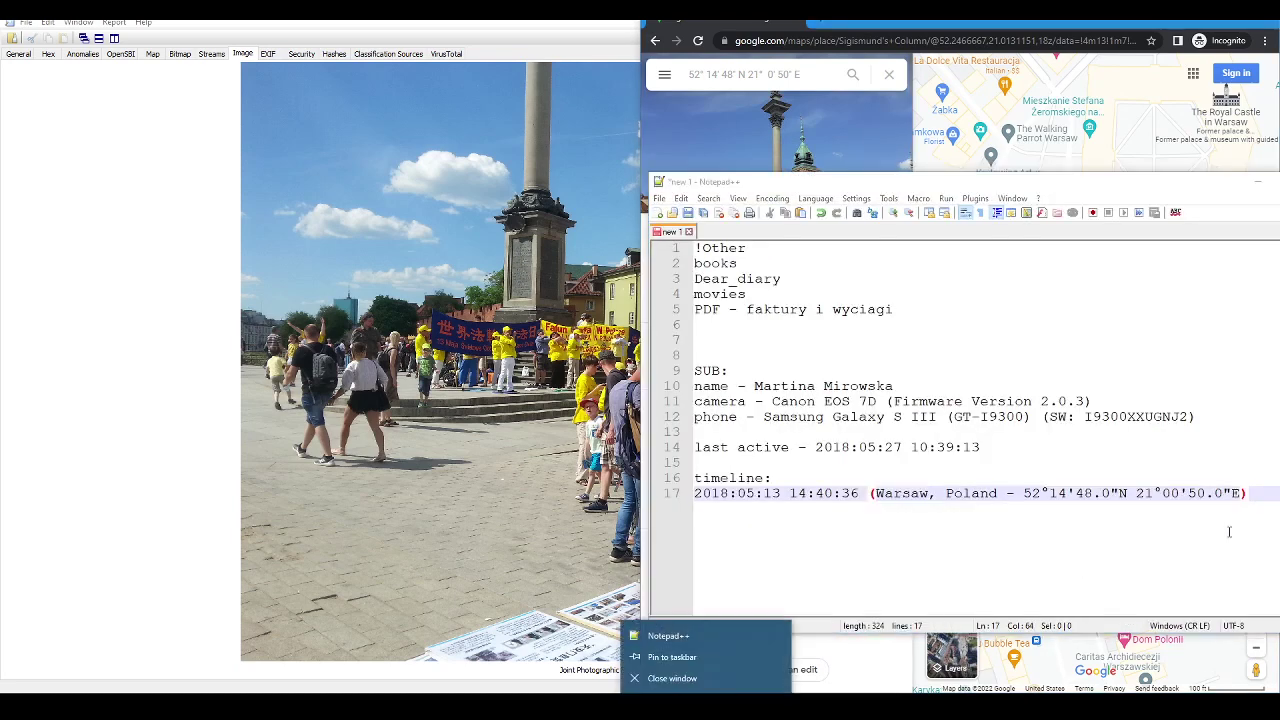
Add an indented line 'Sigismund's Column - Kolumna Zygmunta III Wazy' below line 17
click(1261, 497)
key(Return)
key(ctrl+v)
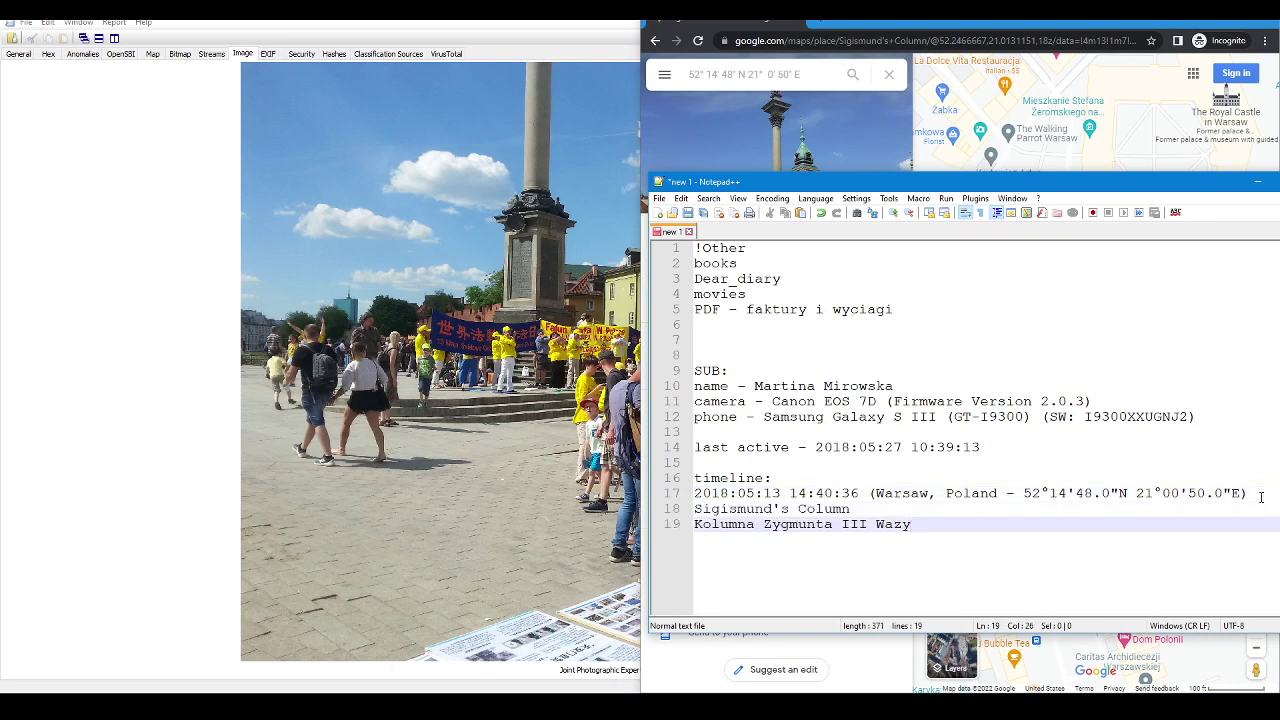
key(Up)
key(Home)
key(Tab)
key(End)
key(Delete)
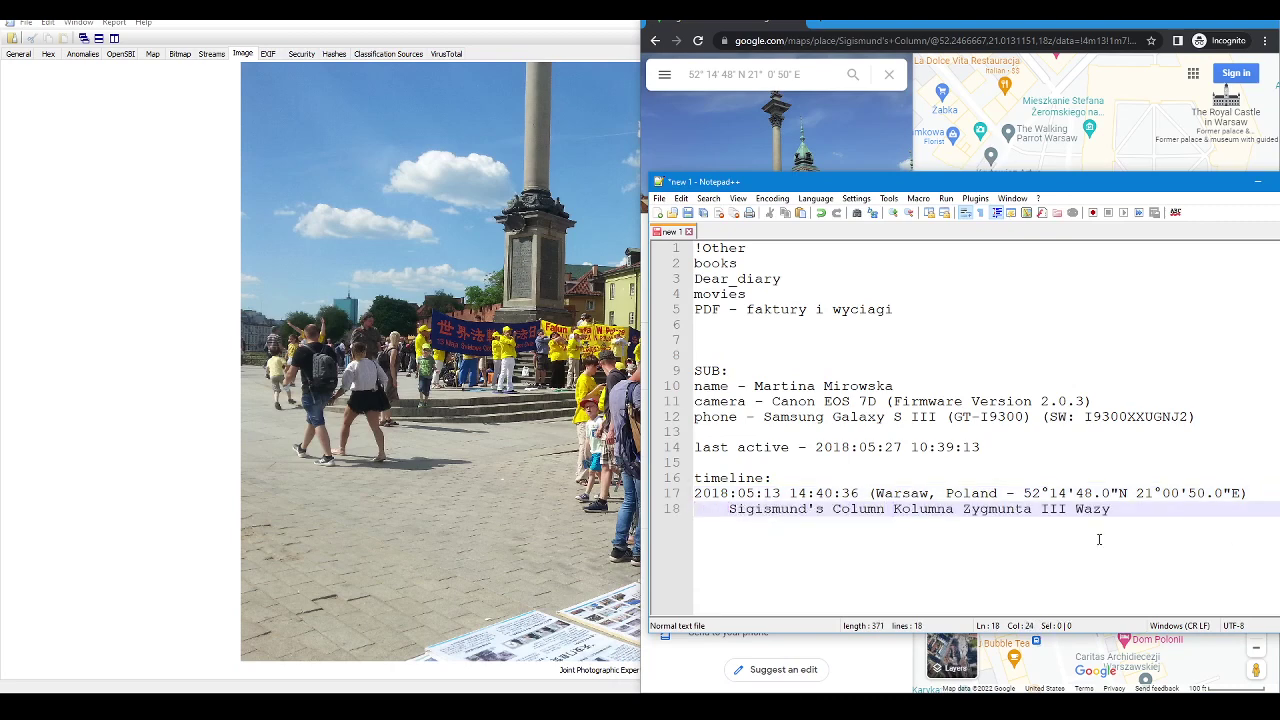
text(-)
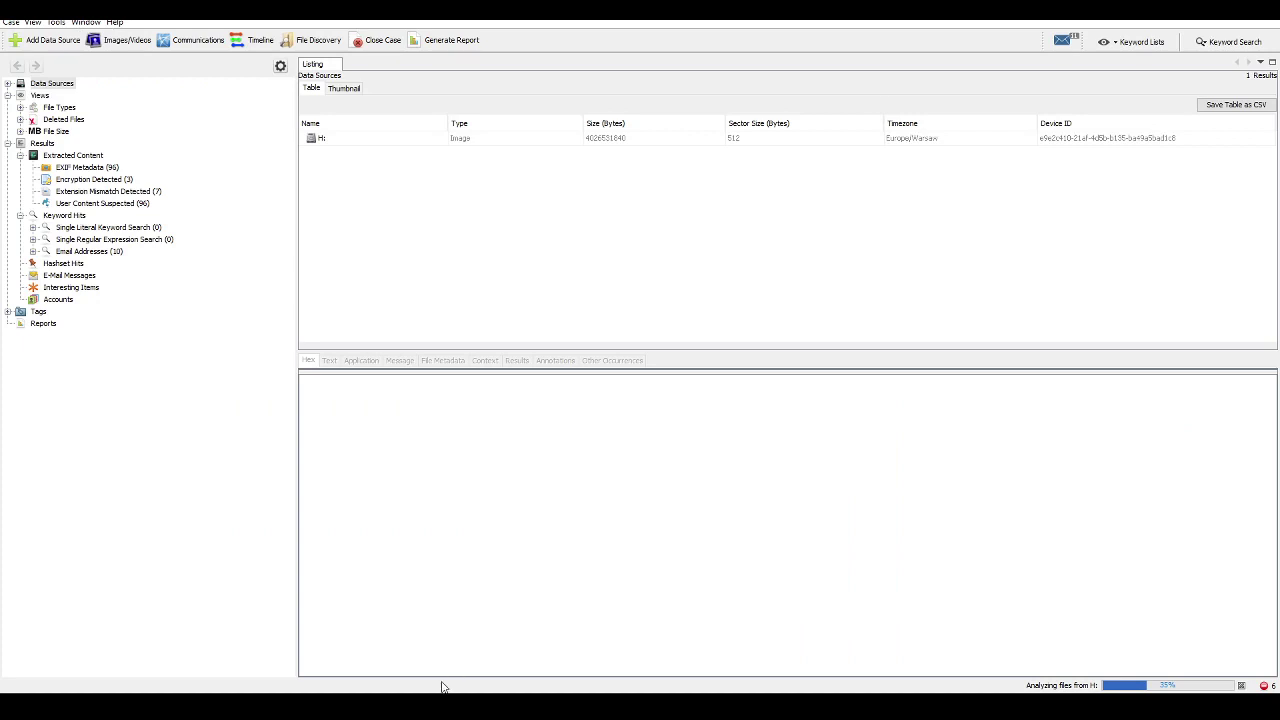
Drag IMG_1820.JPG from the photo folder into FileAlyzer and view its 4032x3024 yellow-flower image
key(alt+Tab)
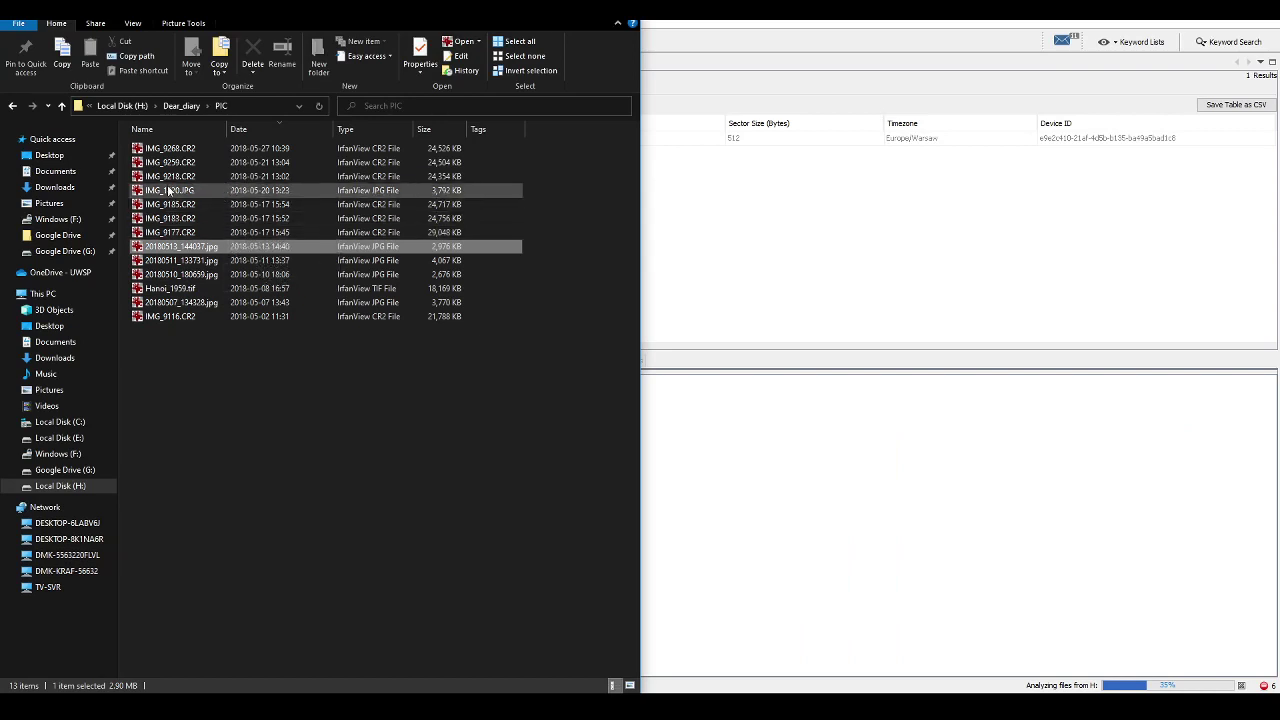
mouse_move(171, 196)
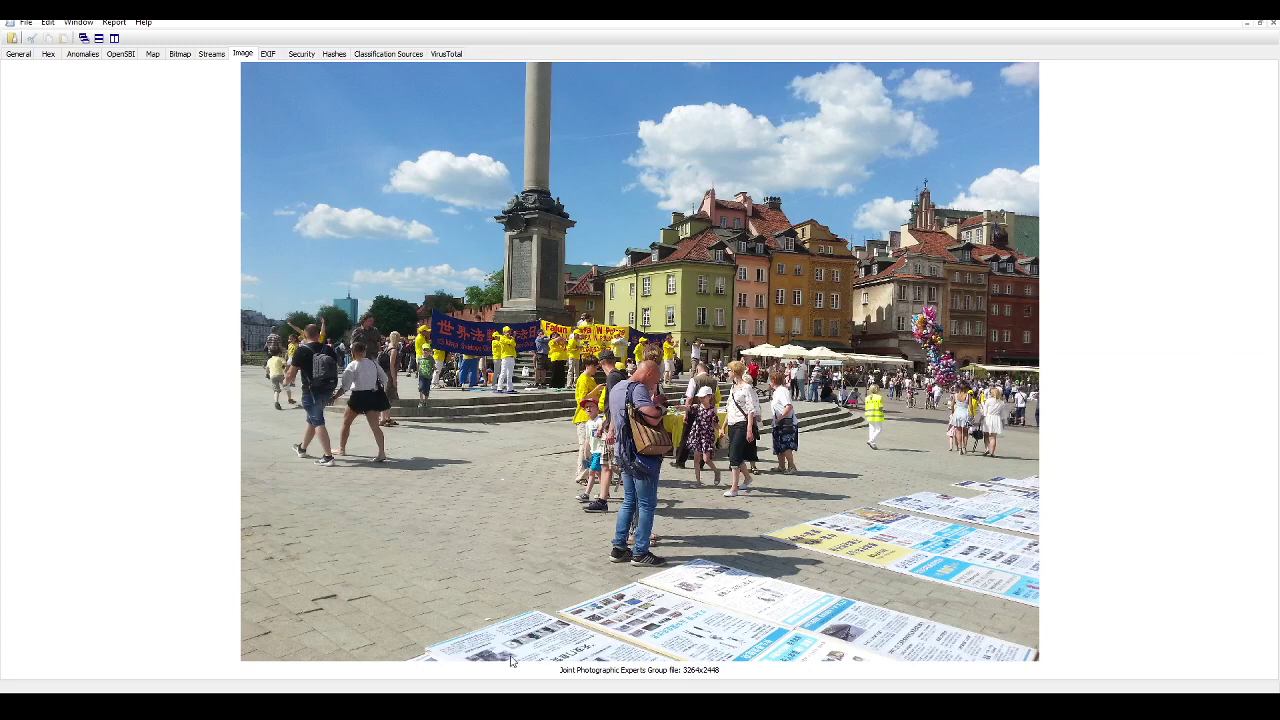
key(alt+Tab)
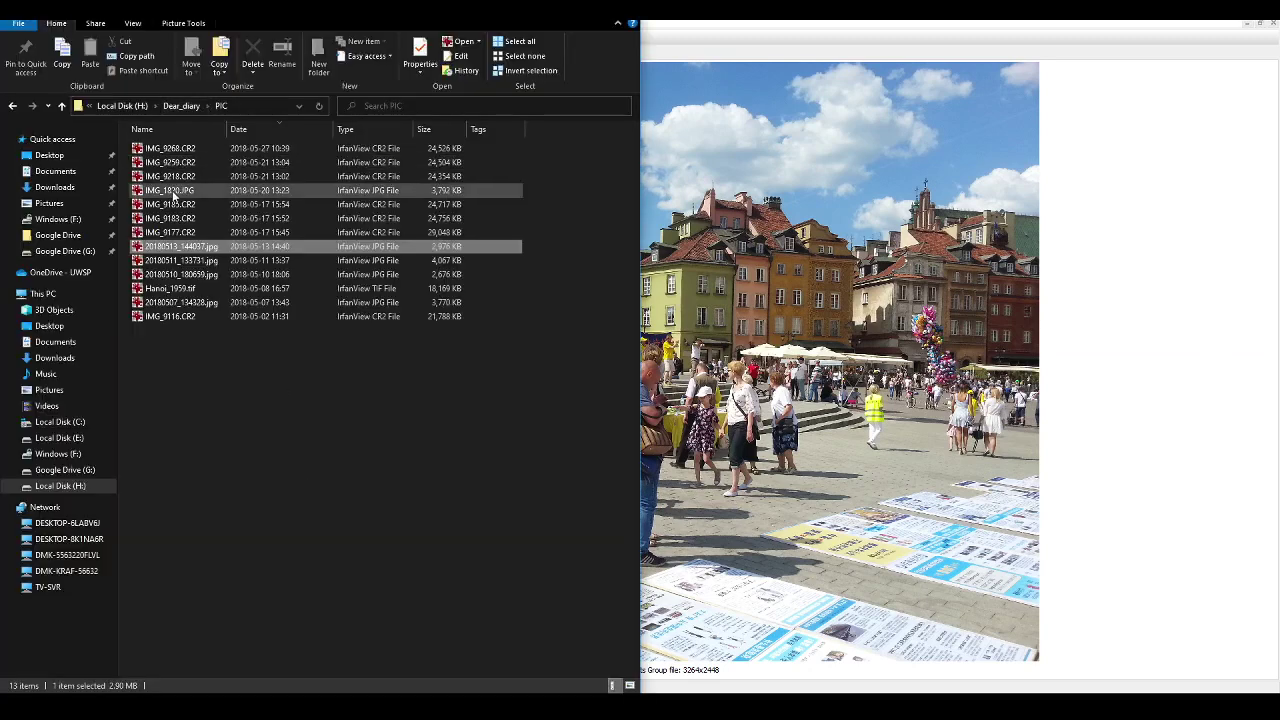
drag(1113, 335, 1128, 300)
click(600, 63)
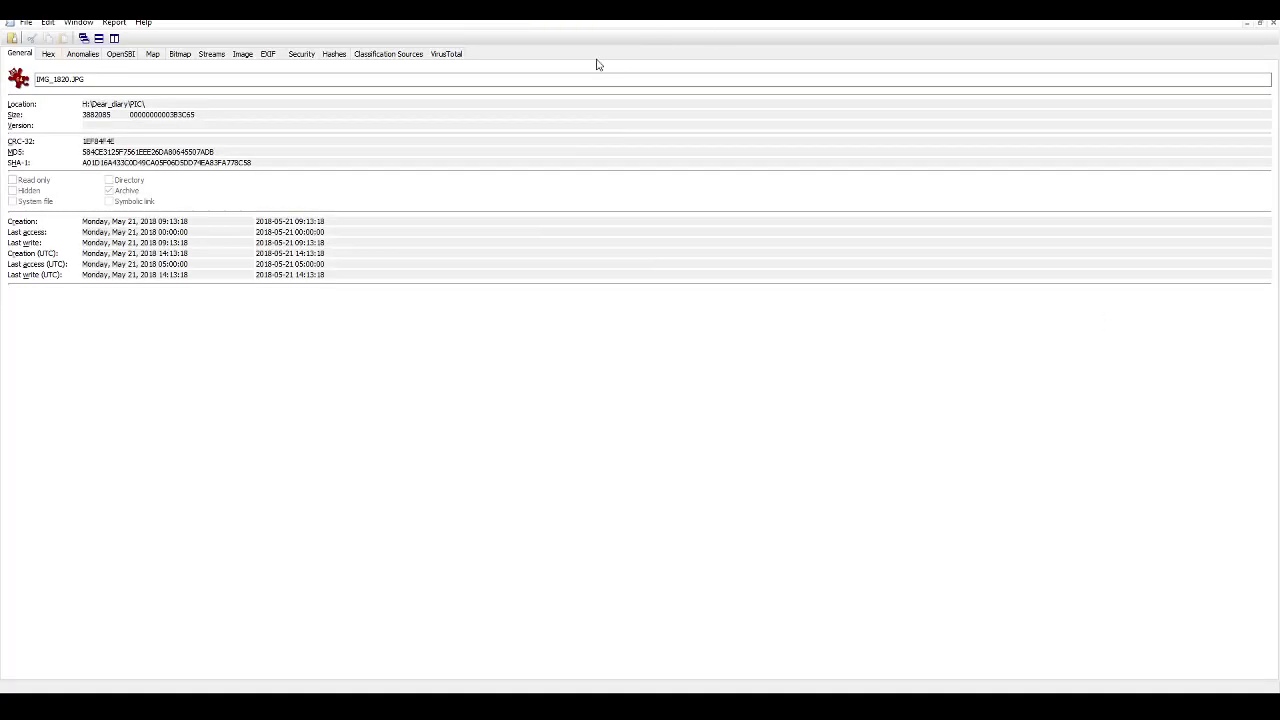
click(242, 54)
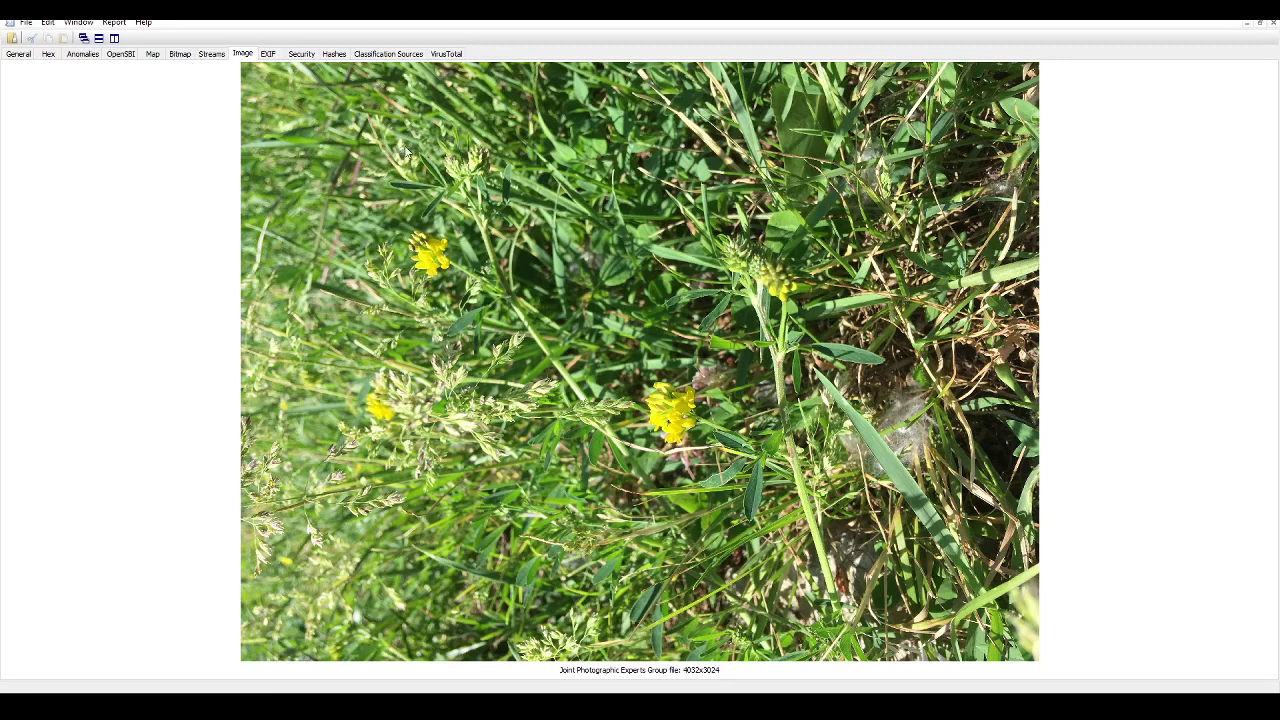
Open the Google Images search page in the browser
key(alt+Tab)
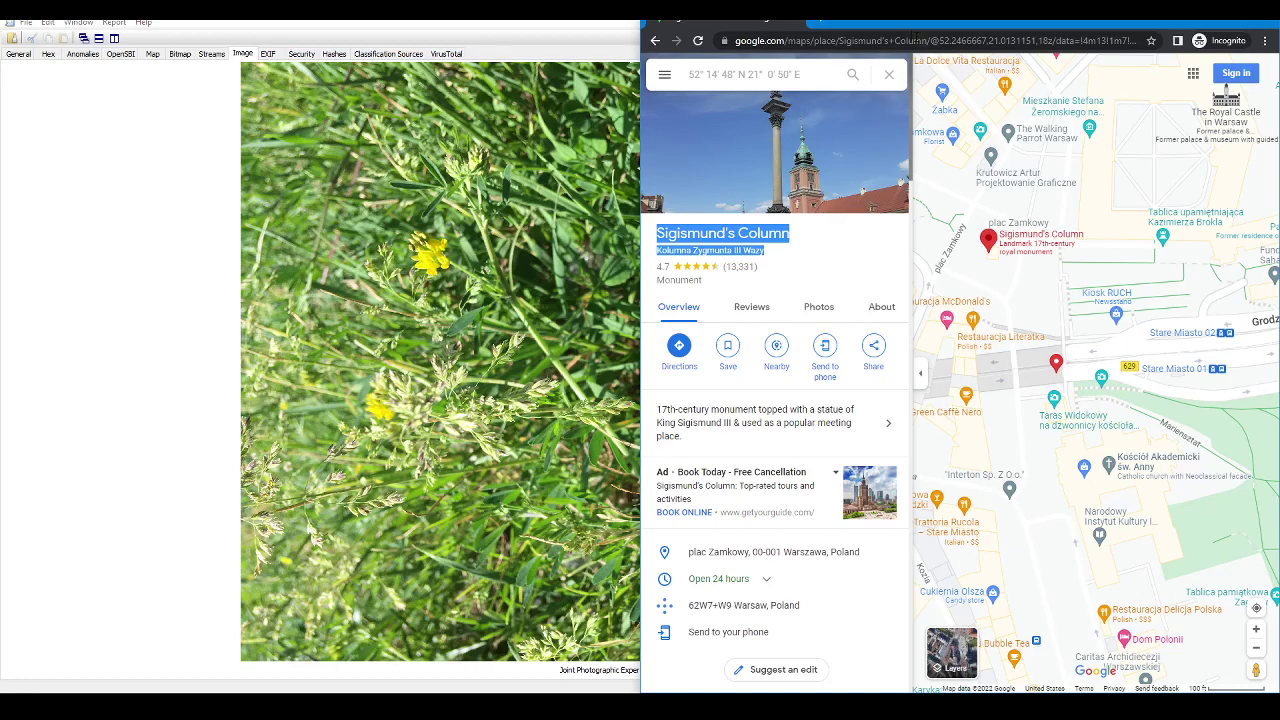
click(916, 42)
text(image)
key(Return)
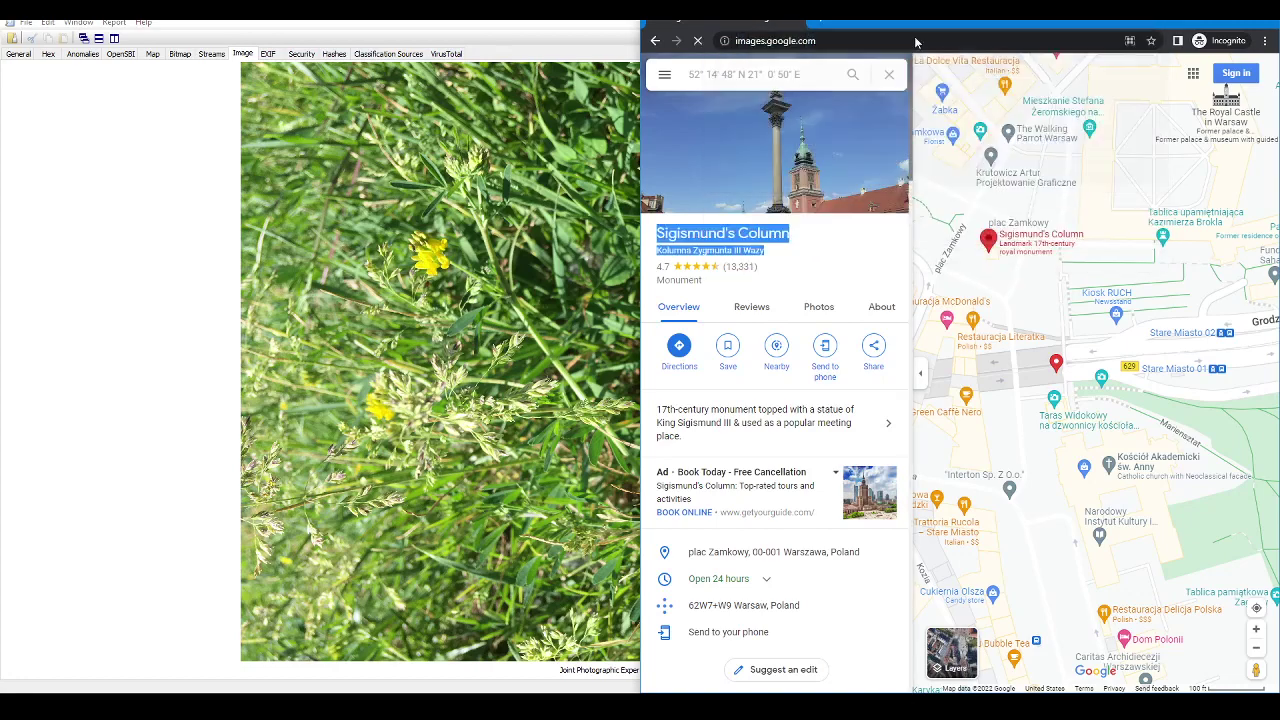
Reverse-search IMG_1820.JPG on Google Images and open the visually similar buttercup results
key(alt+Tab)
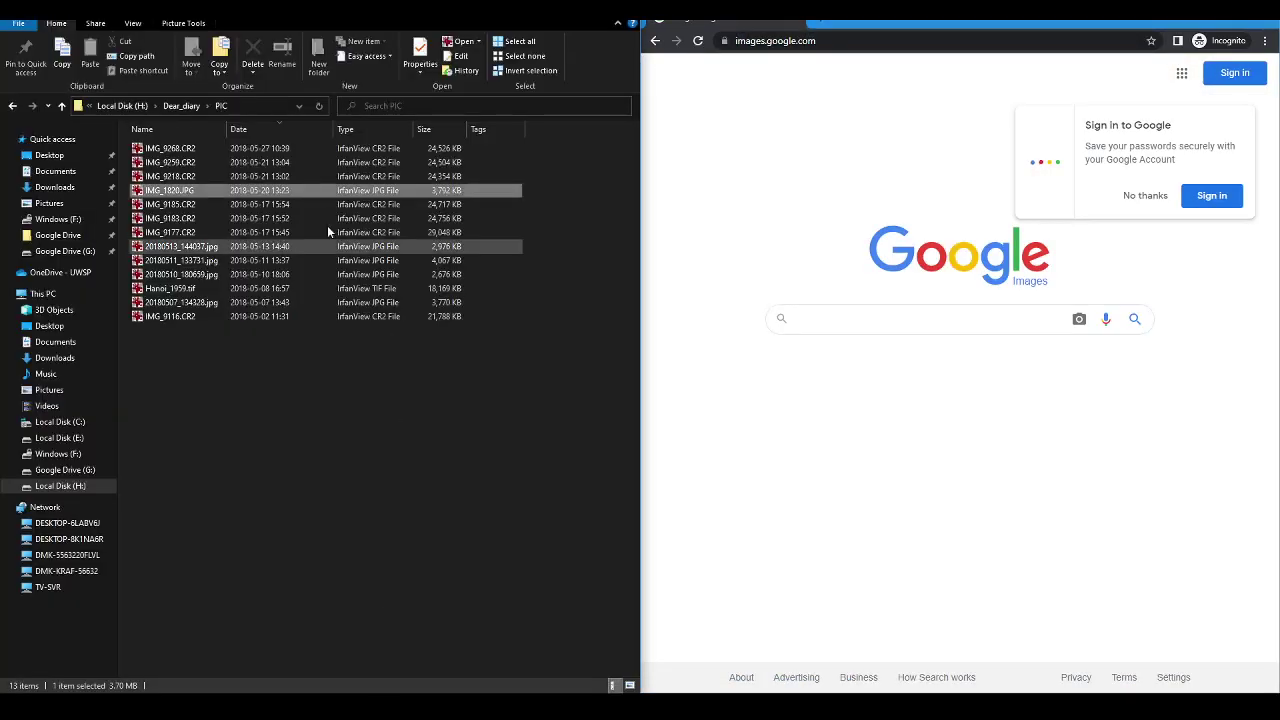
drag(166, 192, 889, 391)
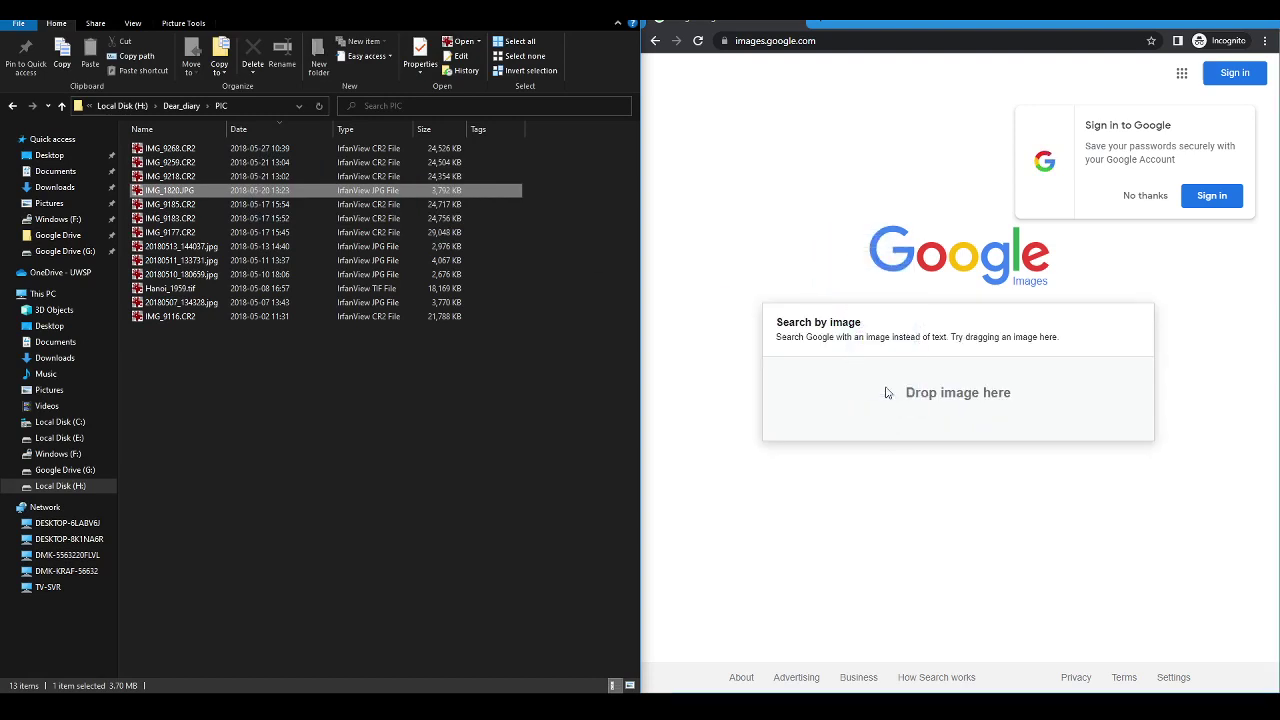
click(1146, 197)
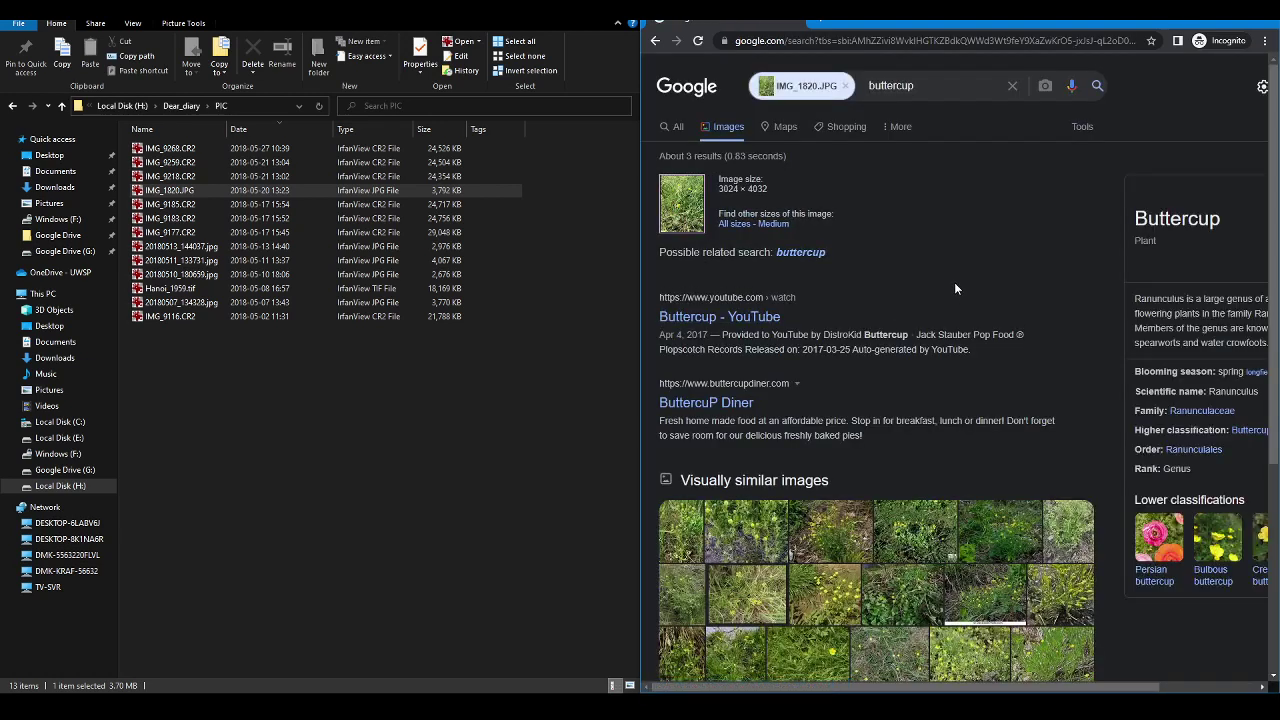
scroll(976, 305, down, 1)
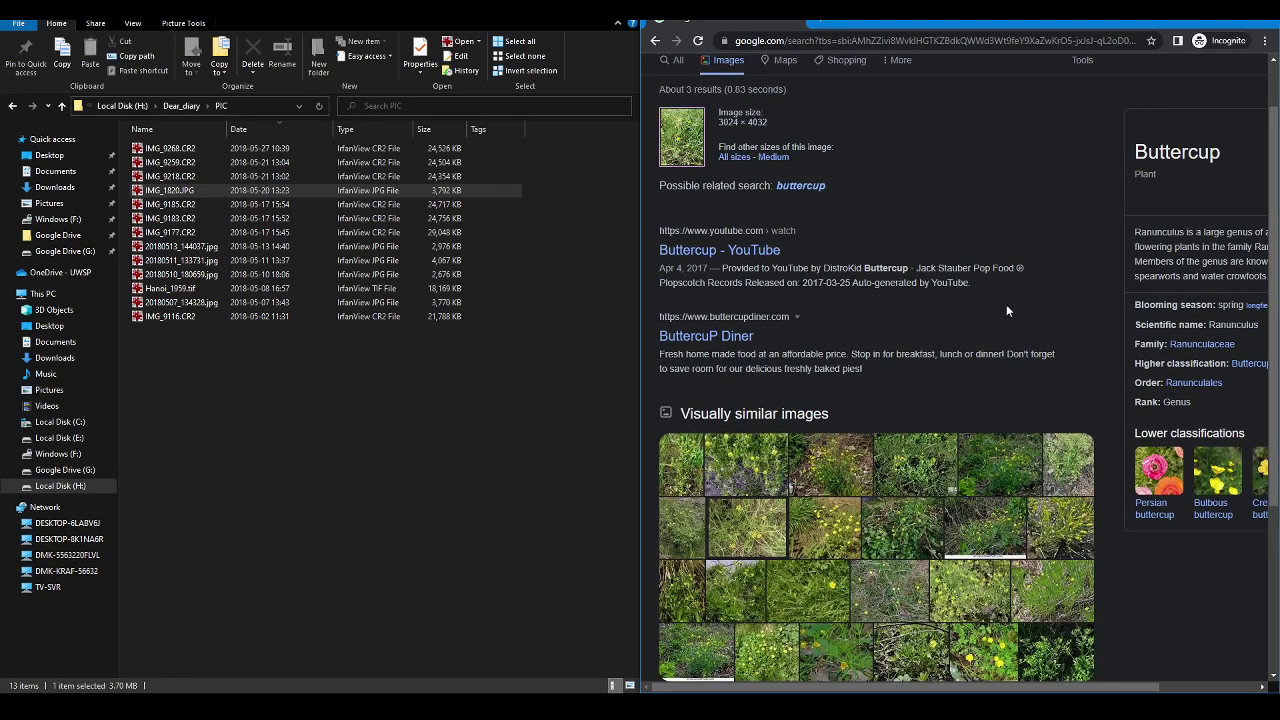
scroll(966, 326, down, 1)
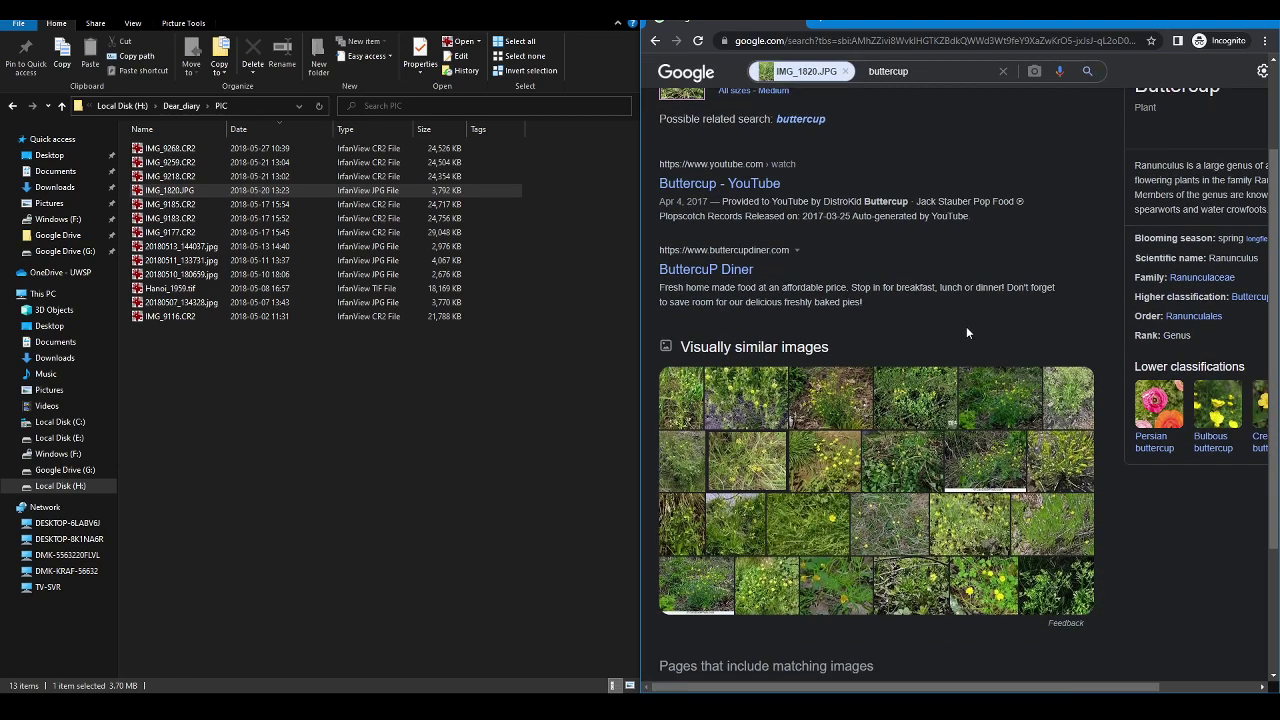
scroll(966, 326, down, 3)
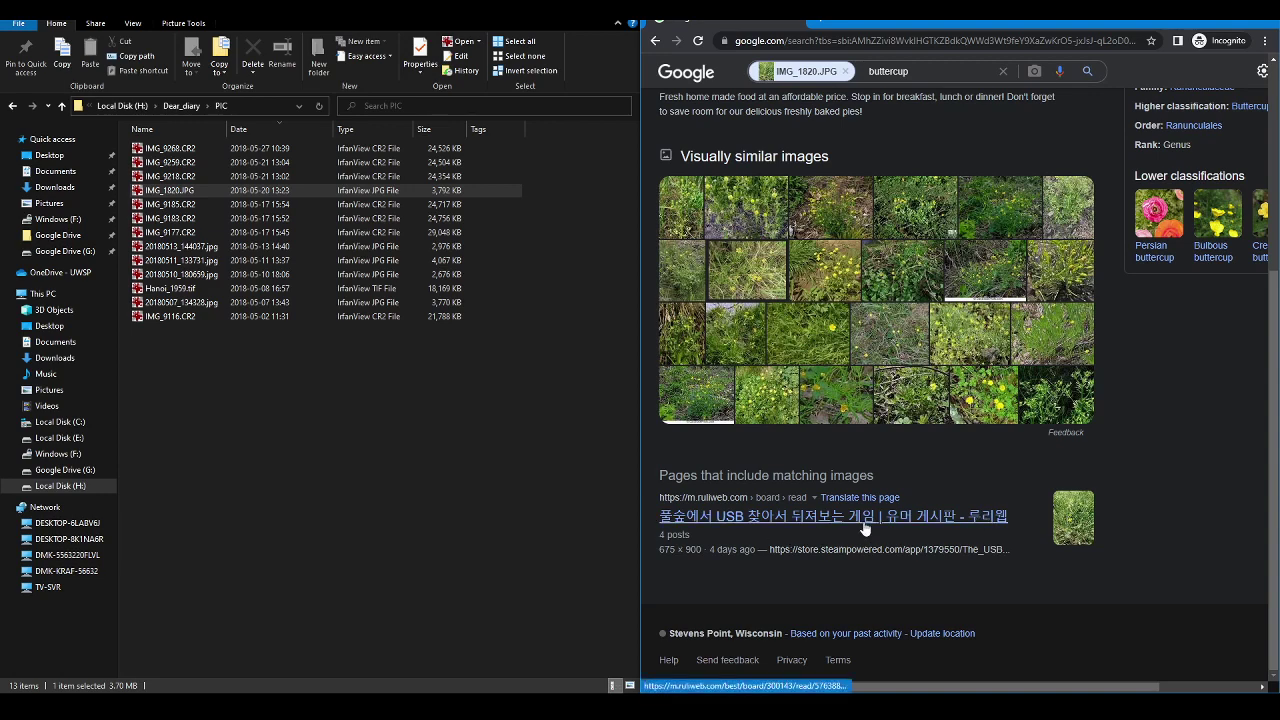
scroll(805, 465, up, 4)
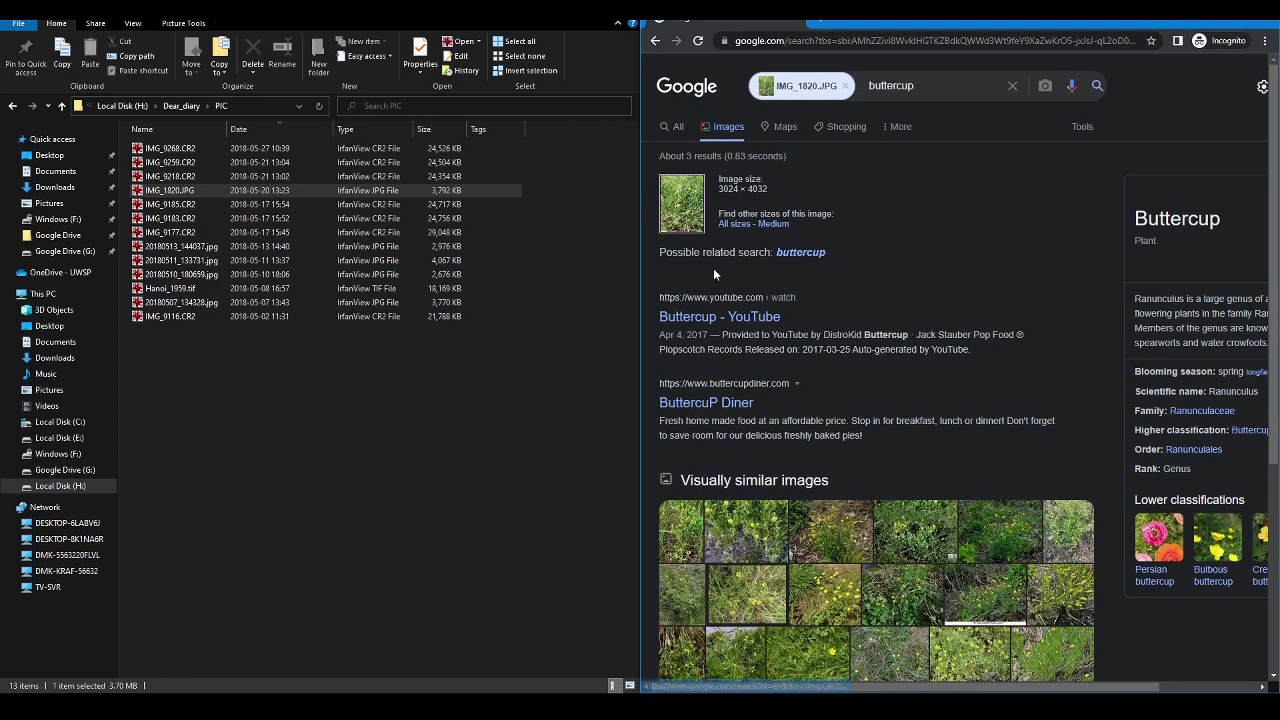
click(778, 483)
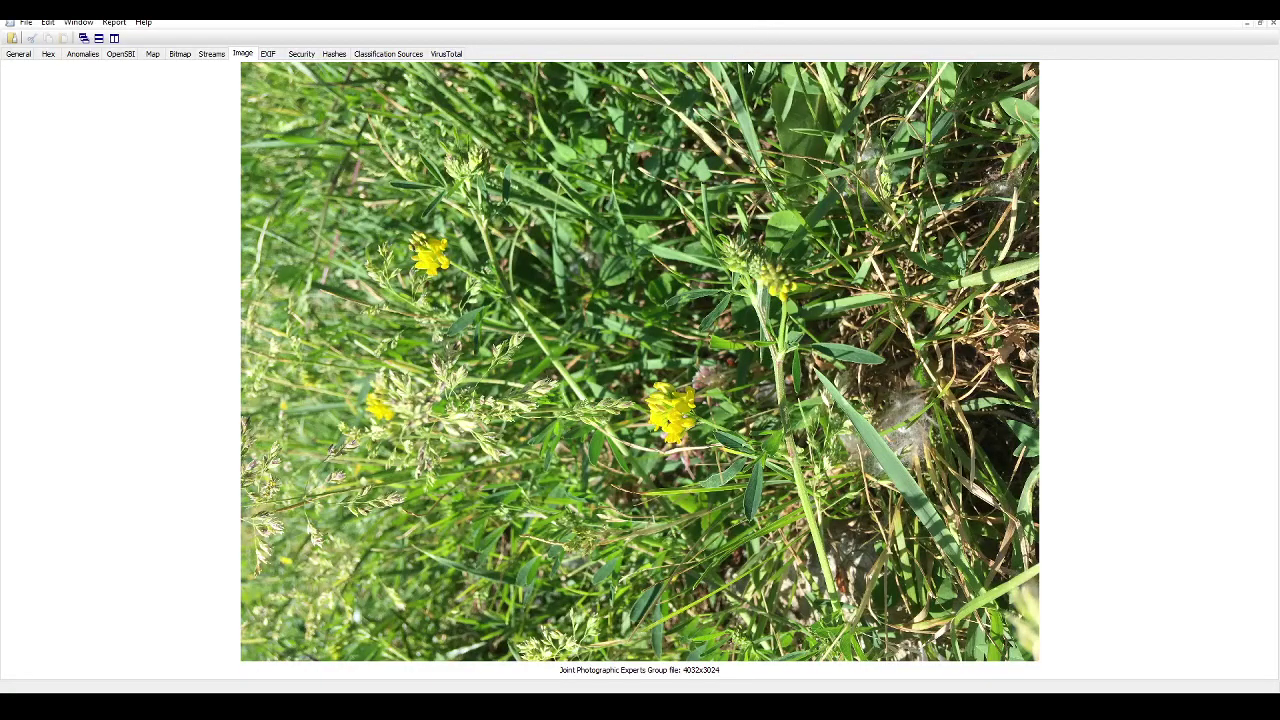
Open IMG_1820.JPG in IrfanView on the left half of the screen, zoomed and panned onto the yellow flowers
key(alt+Tab)
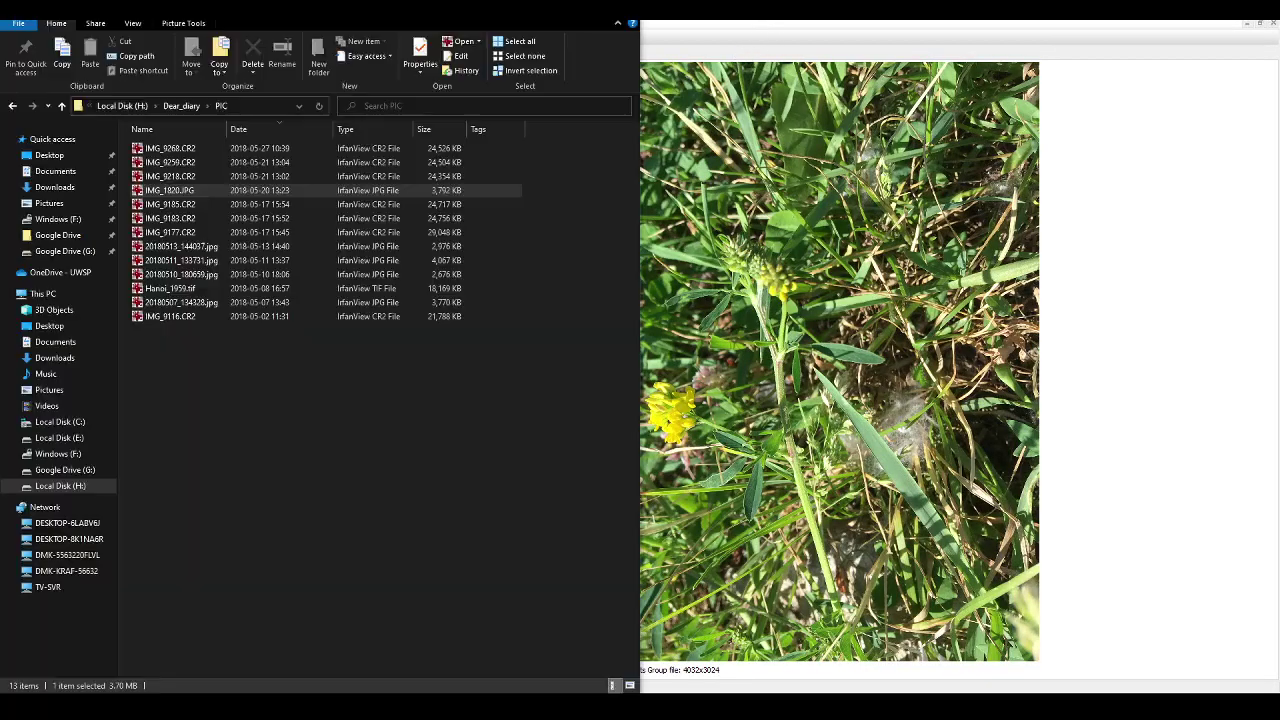
double_click(262, 192)
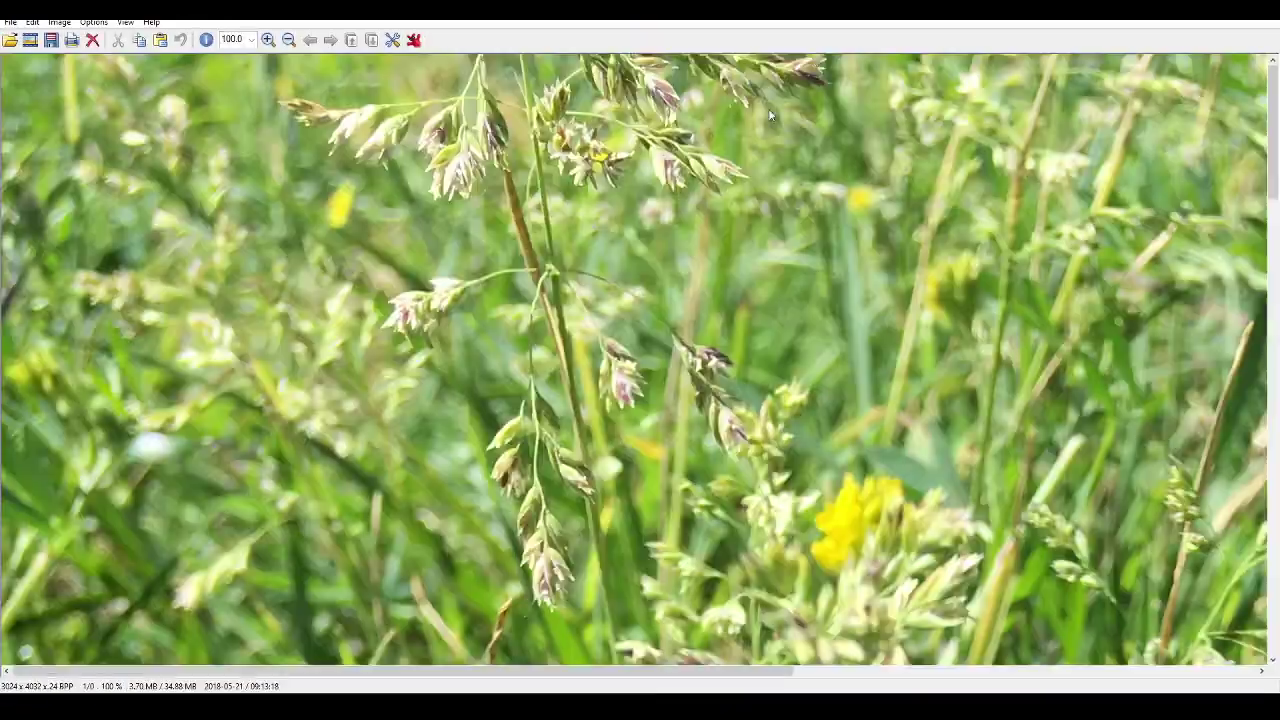
key(super+Left)
scroll(317, 323, down, 1)
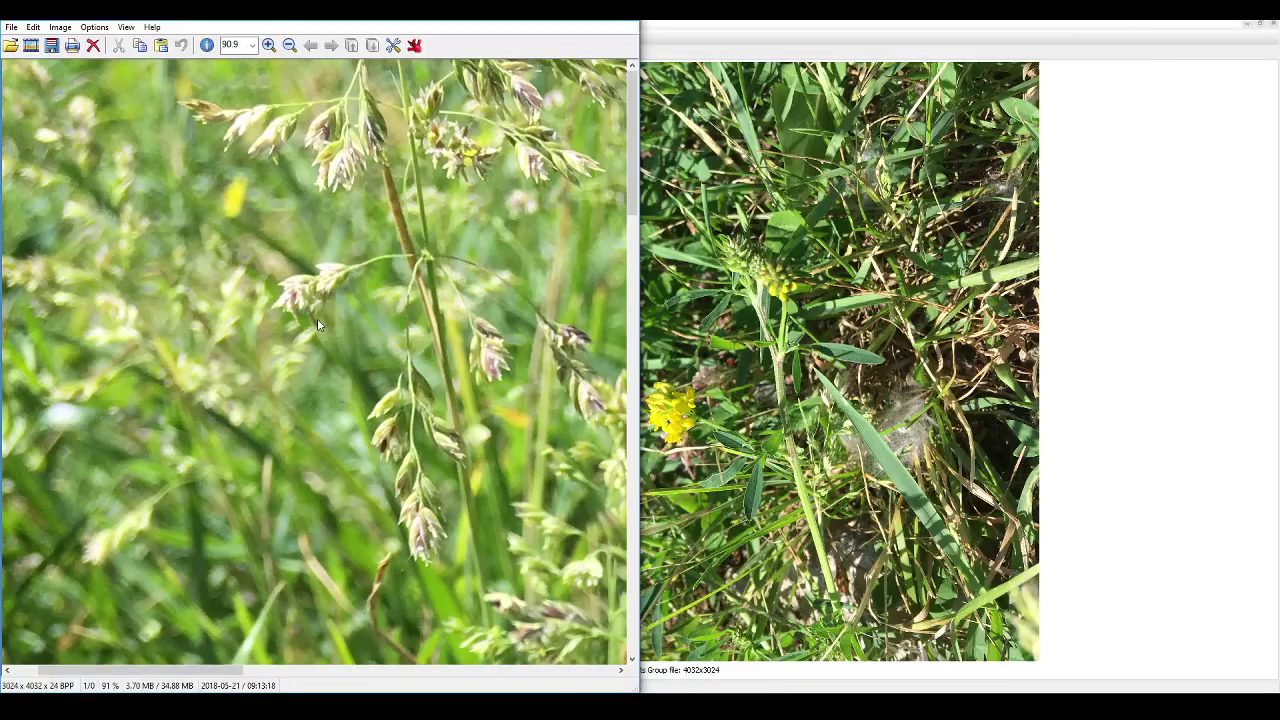
drag(429, 441, 265, 223)
drag(469, 281, 349, 127)
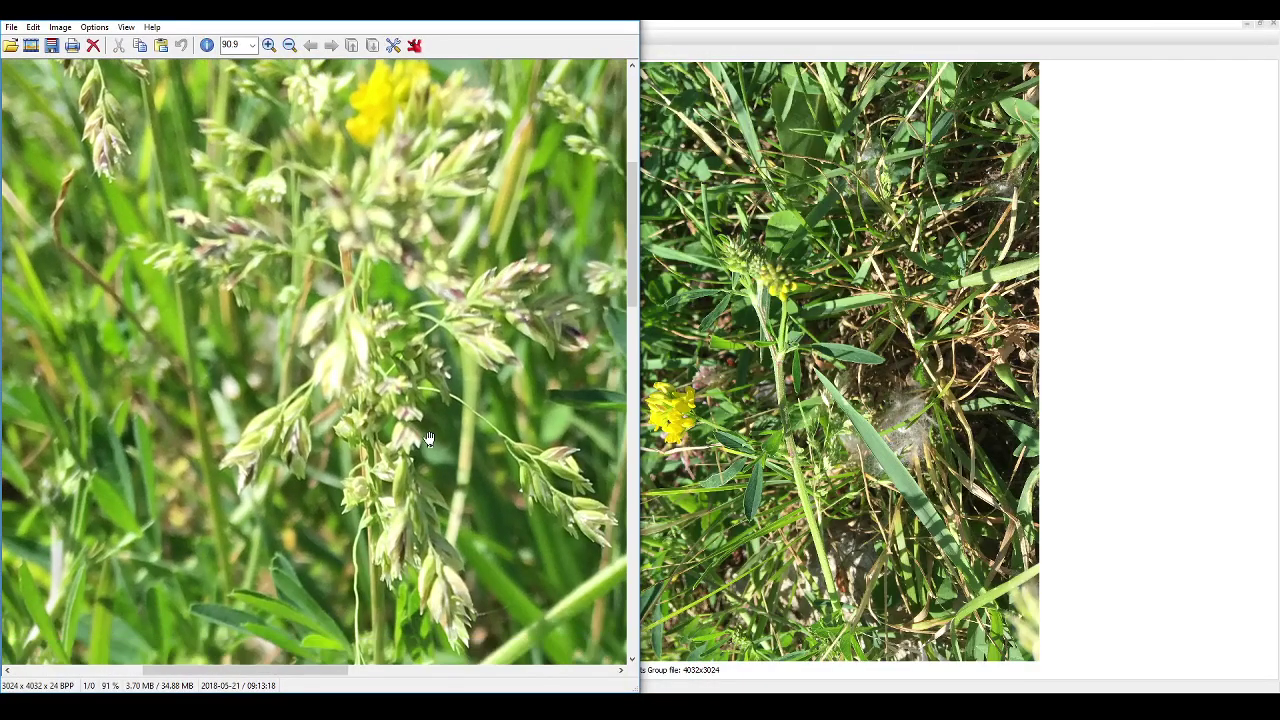
drag(429, 439, 465, 195)
drag(471, 386, 471, 340)
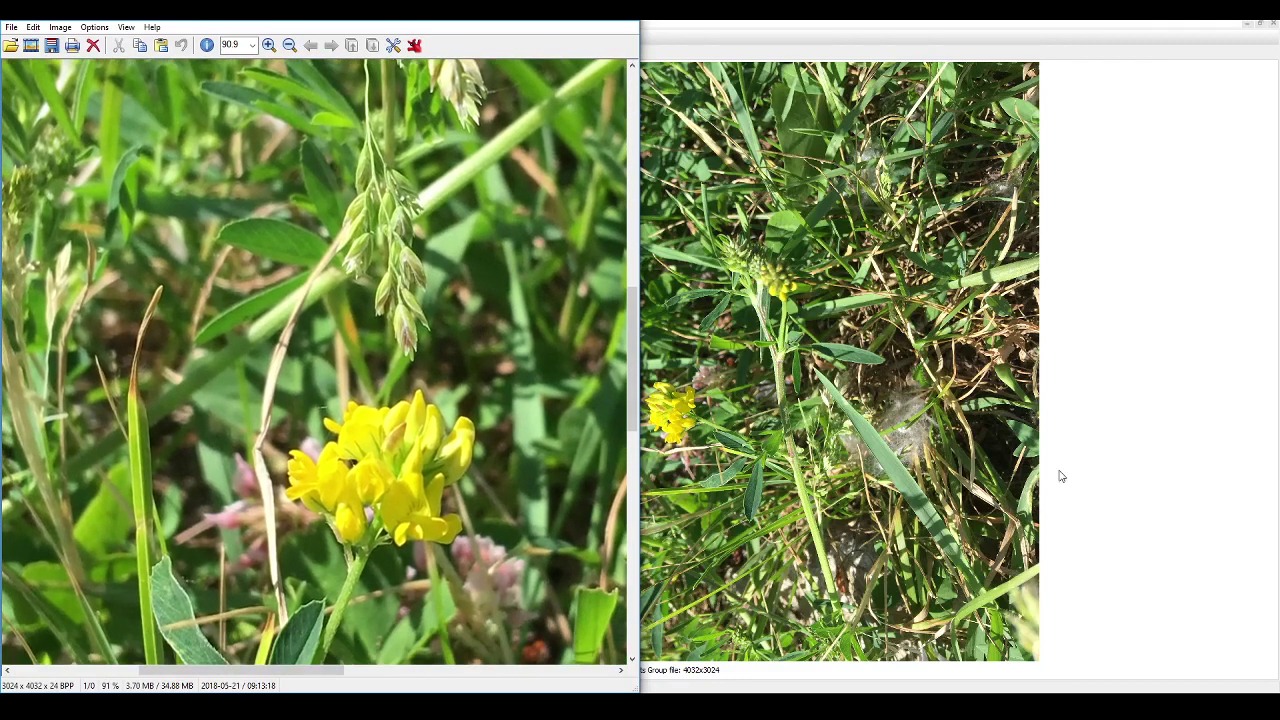
Preview the Celery leaf, Cursed, Calscape, Ranunculus rhomboideus and Ranunculus macounii buttercup photos
key(alt+Tab)
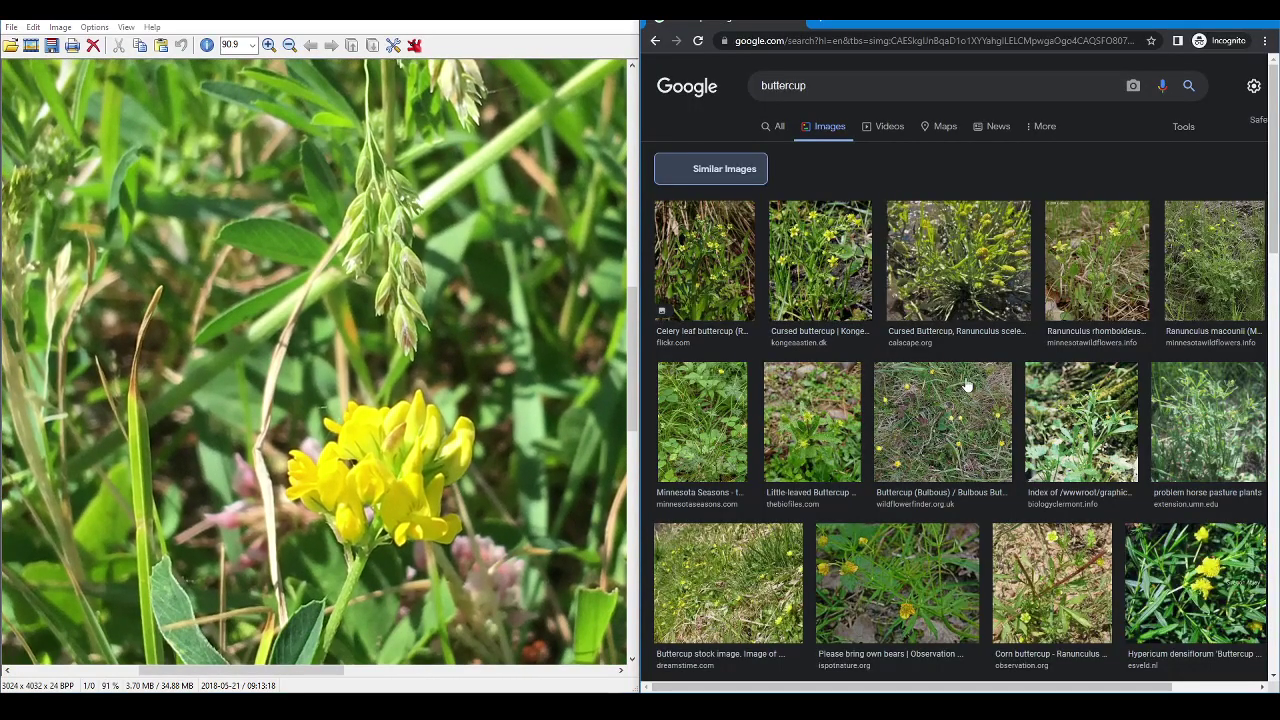
click(722, 263)
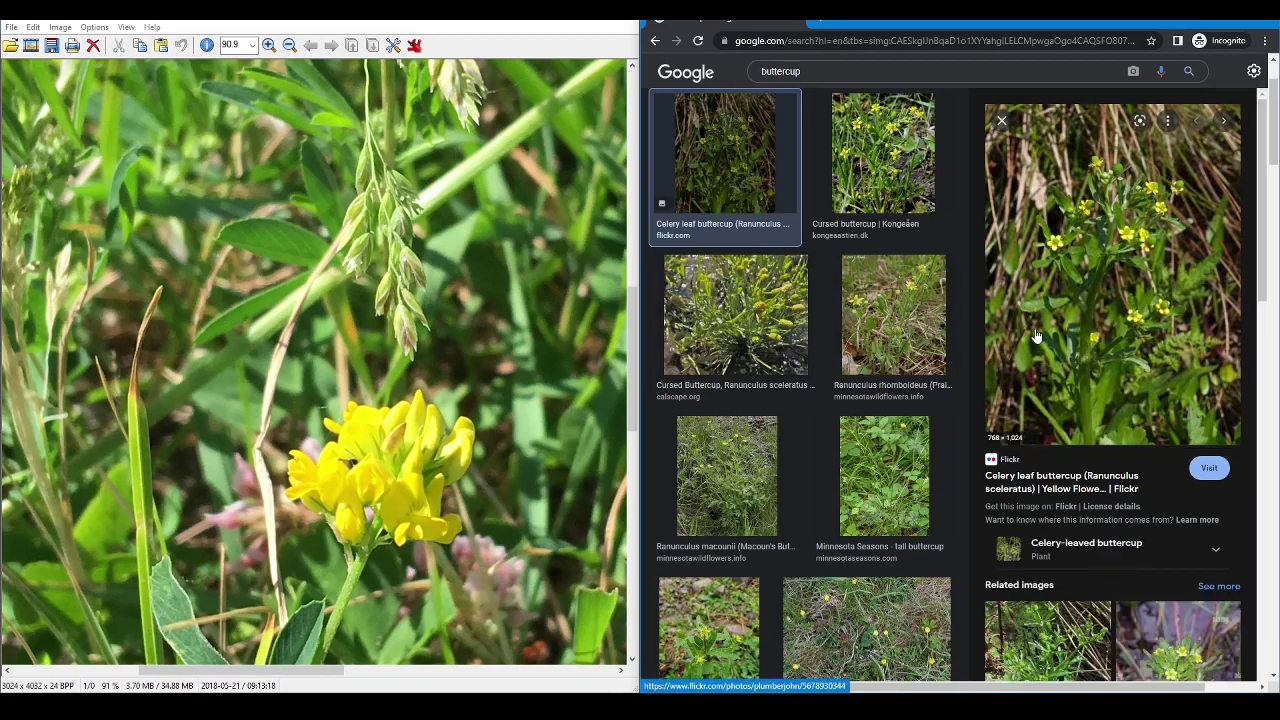
click(893, 160)
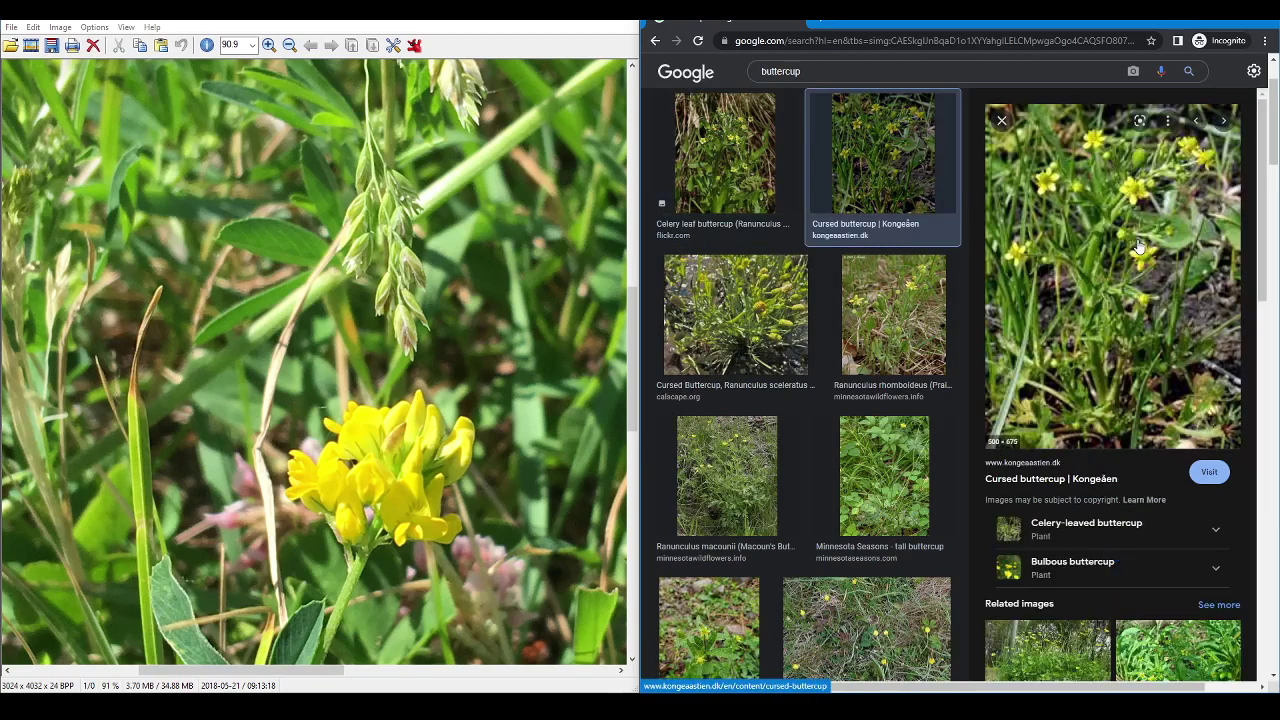
click(757, 345)
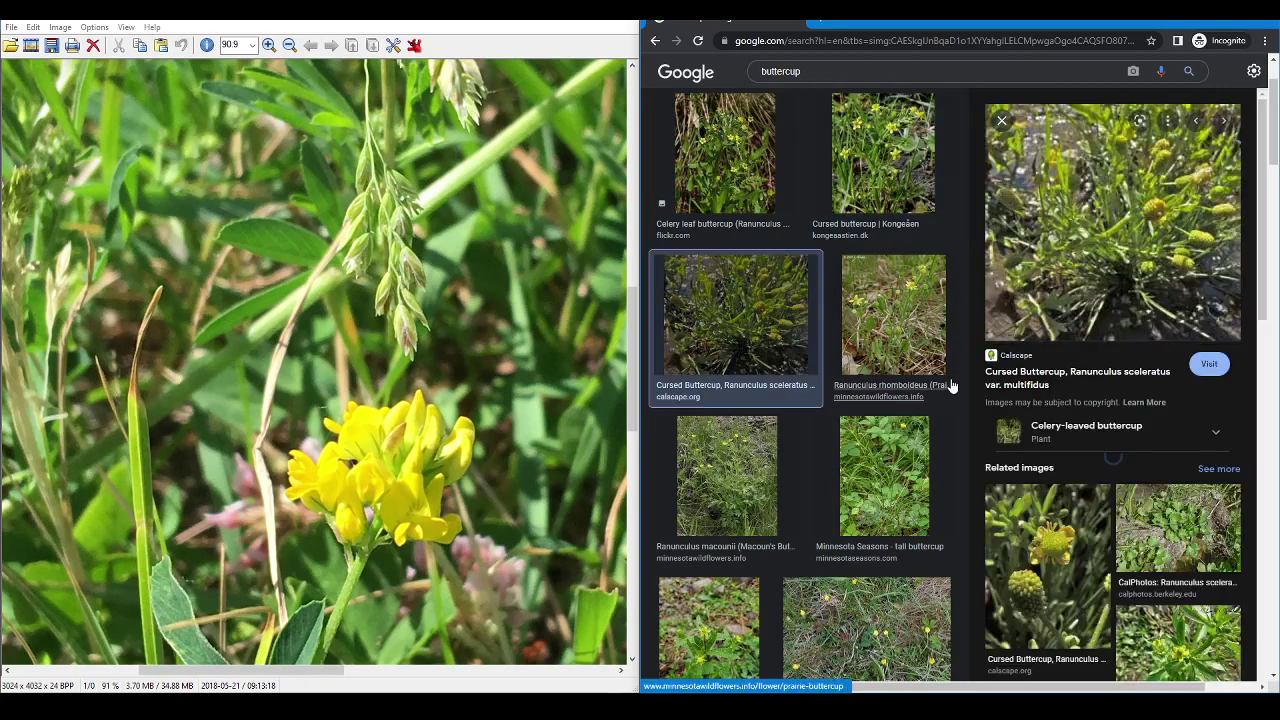
click(893, 296)
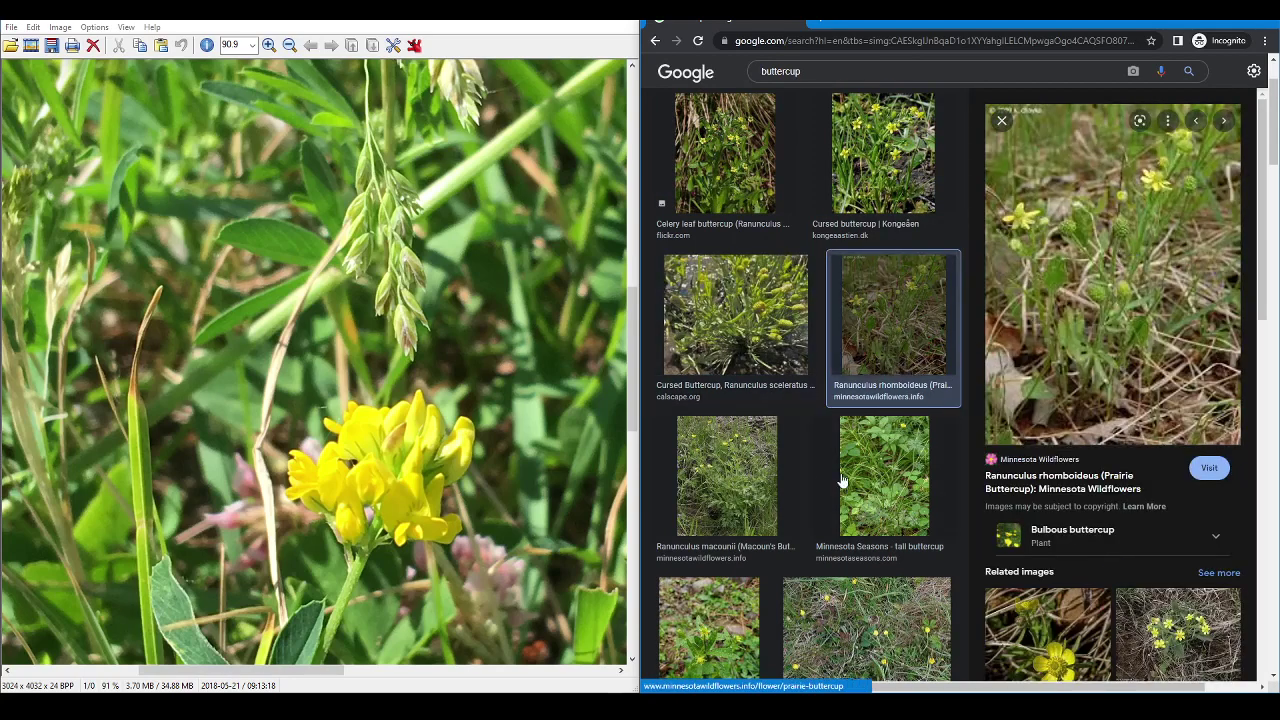
click(737, 476)
scroll(840, 490, down, 3)
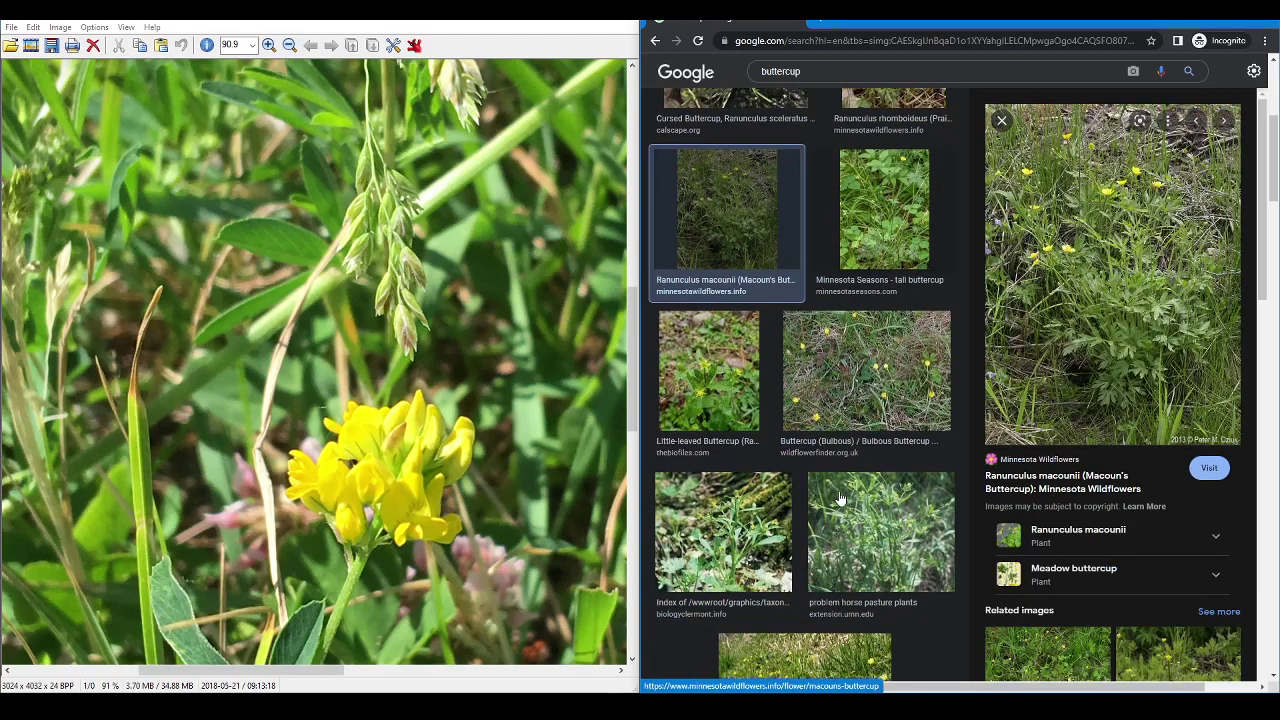
scroll(770, 350, up, 4)
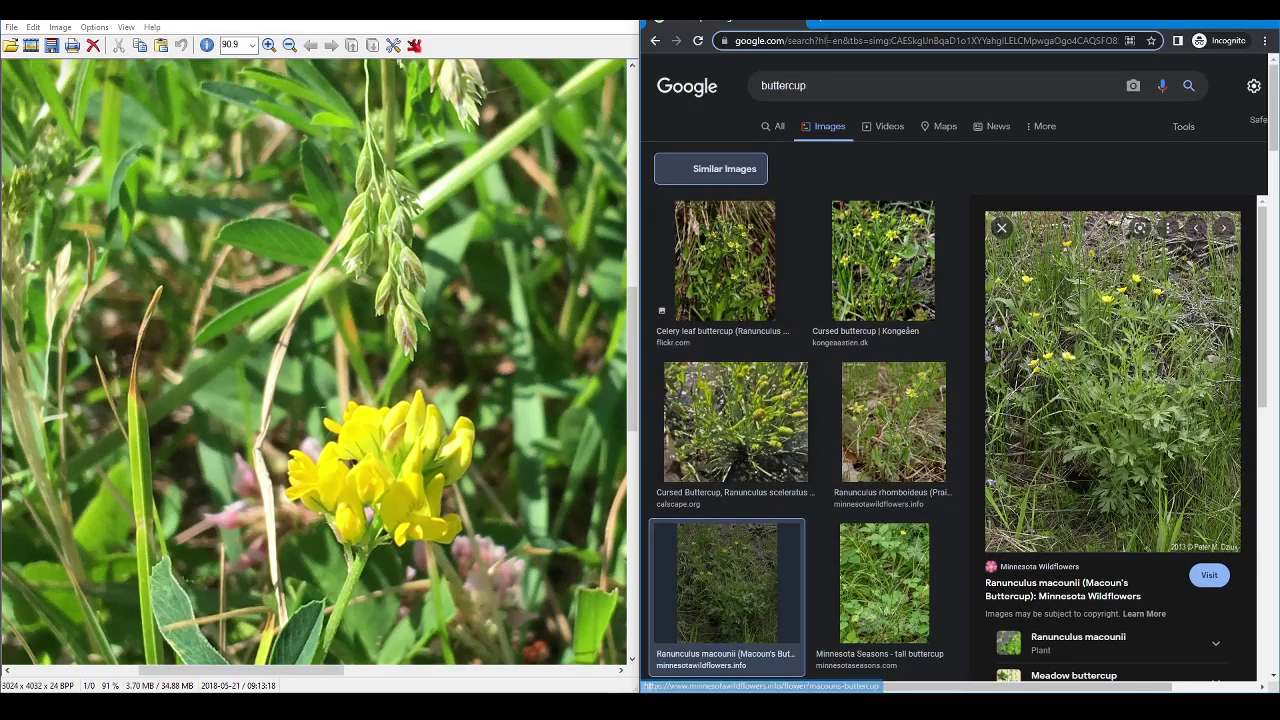
Search DuckDuckGo for 'plant id'
click(826, 40)
text(plant id)
key(Return)
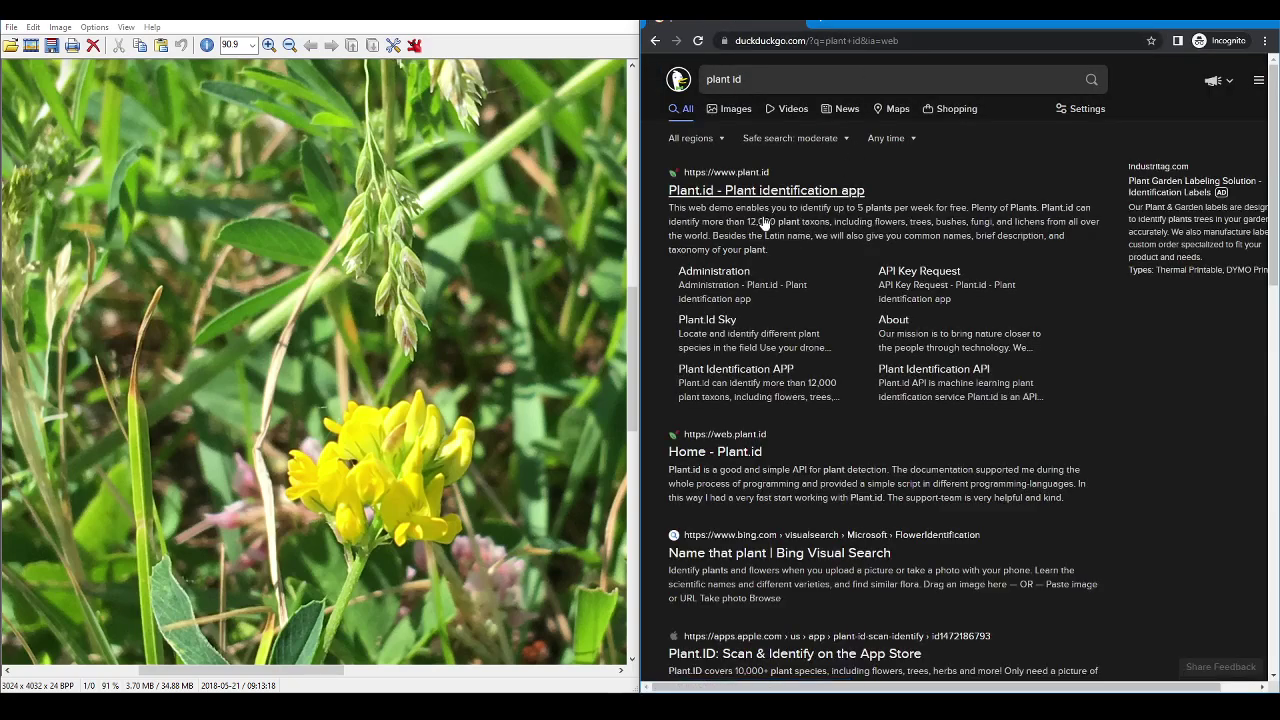
Upload H:\Dear_diary\PIC\IMG_1820.JPG to Plant.id and review its Melilotus officinalis (35.1%) match
click(756, 189)
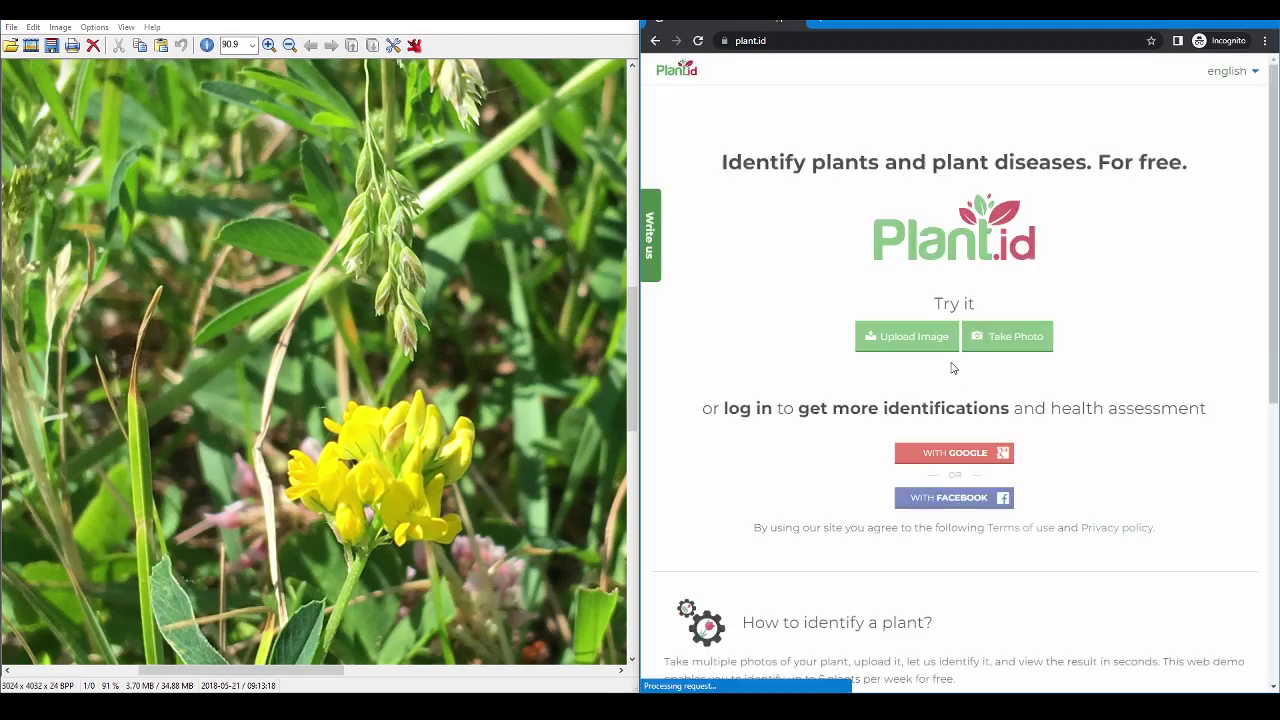
click(912, 337)
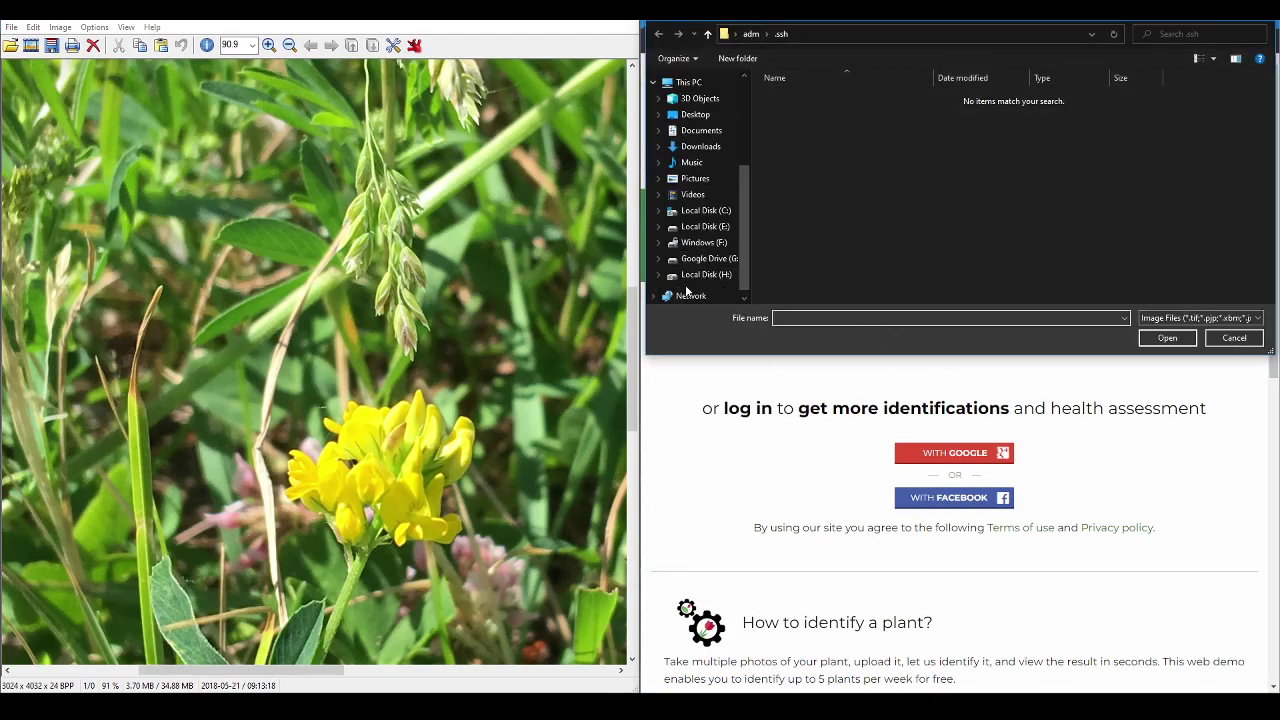
click(705, 274)
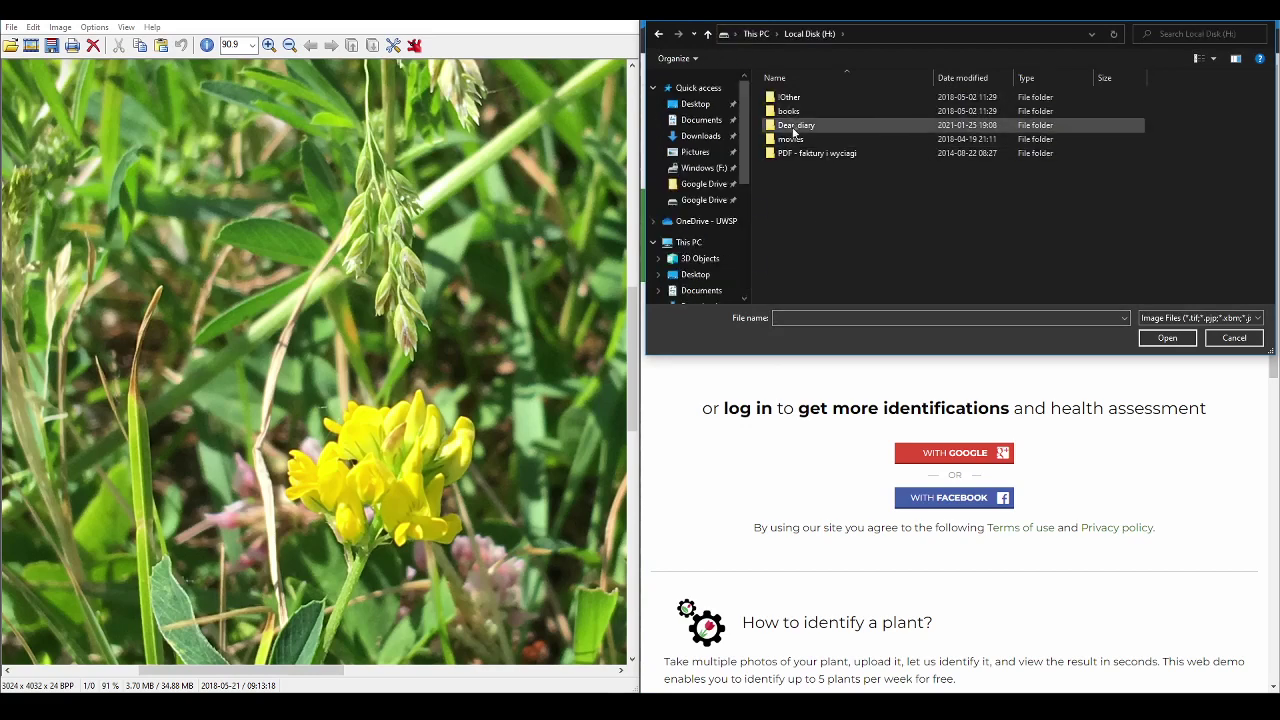
click(791, 130)
double_click(791, 130)
double_click(786, 98)
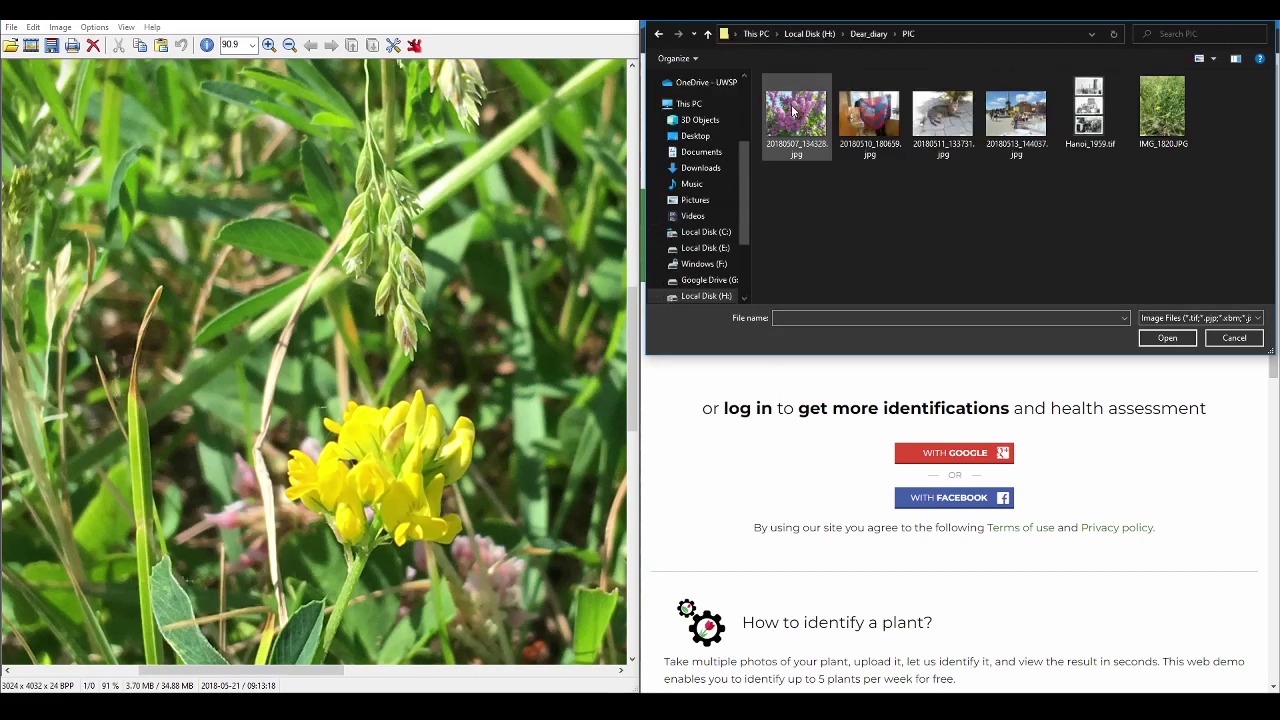
double_click(1162, 110)
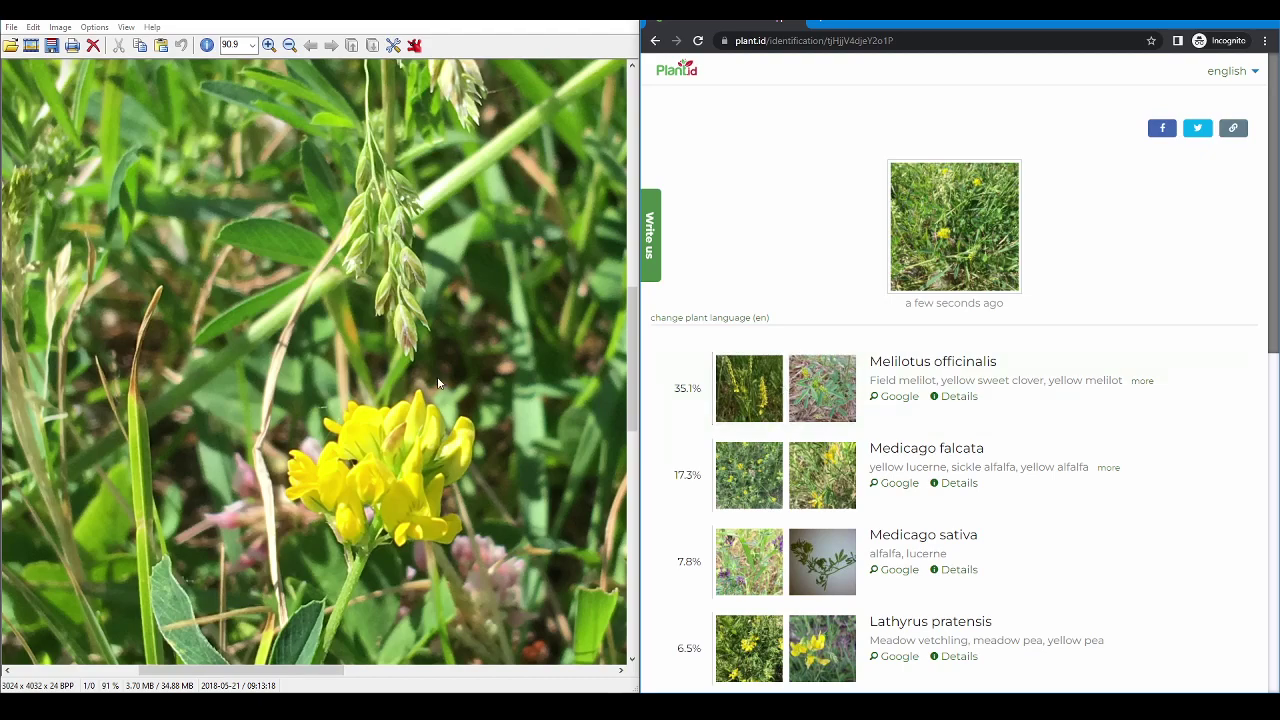
drag(389, 481, 428, 232)
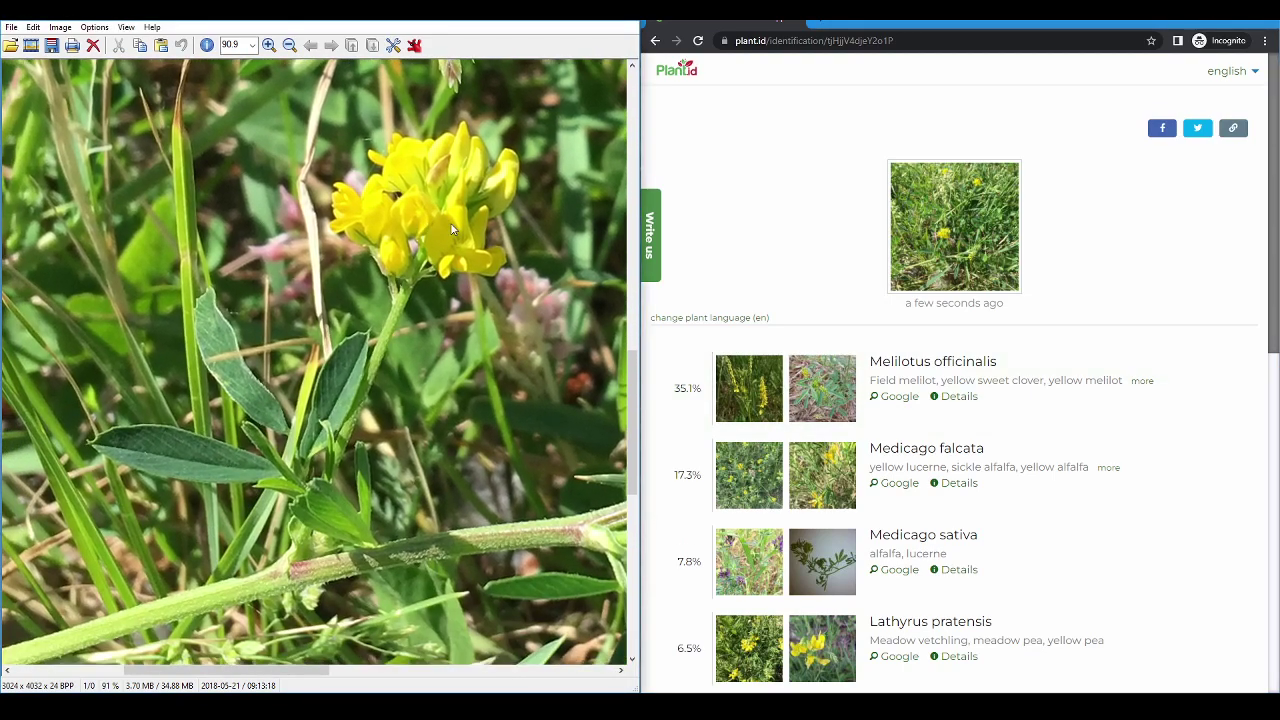
Return through the browser history to the DuckDuckGo plant-ID results and scroll to Pl@ntNet
click(686, 69)
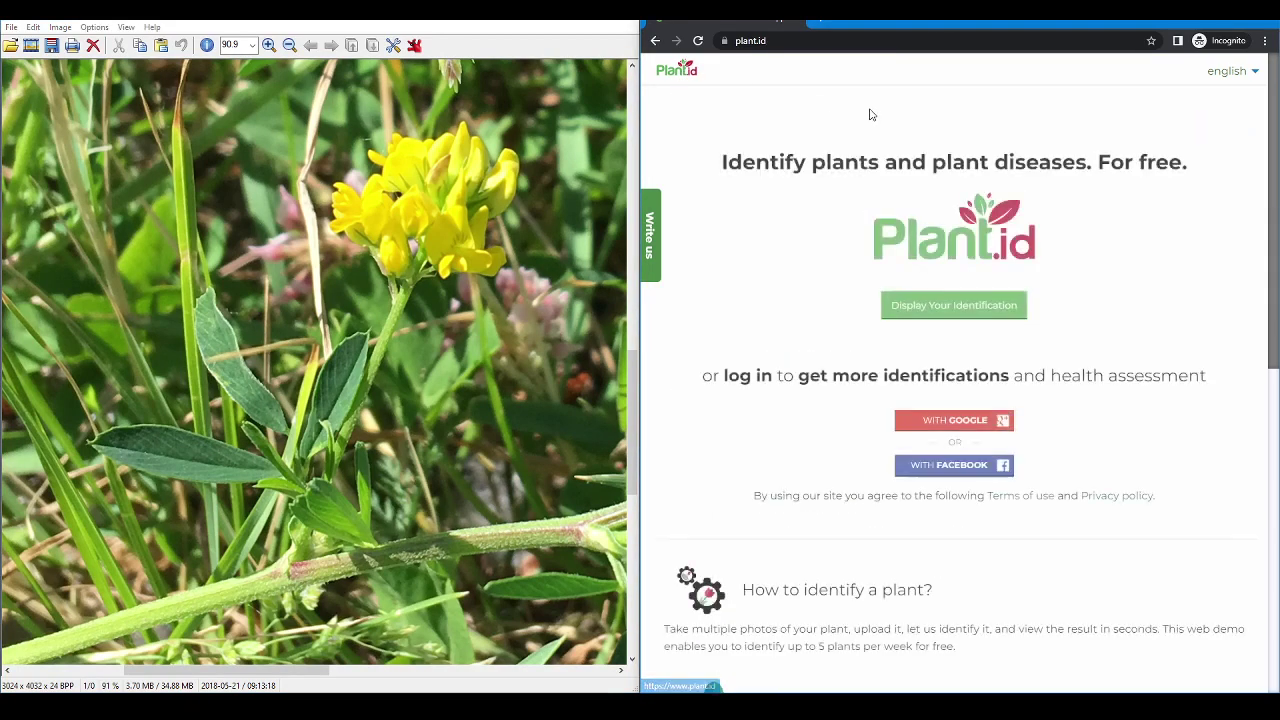
click(655, 40)
click(655, 40)
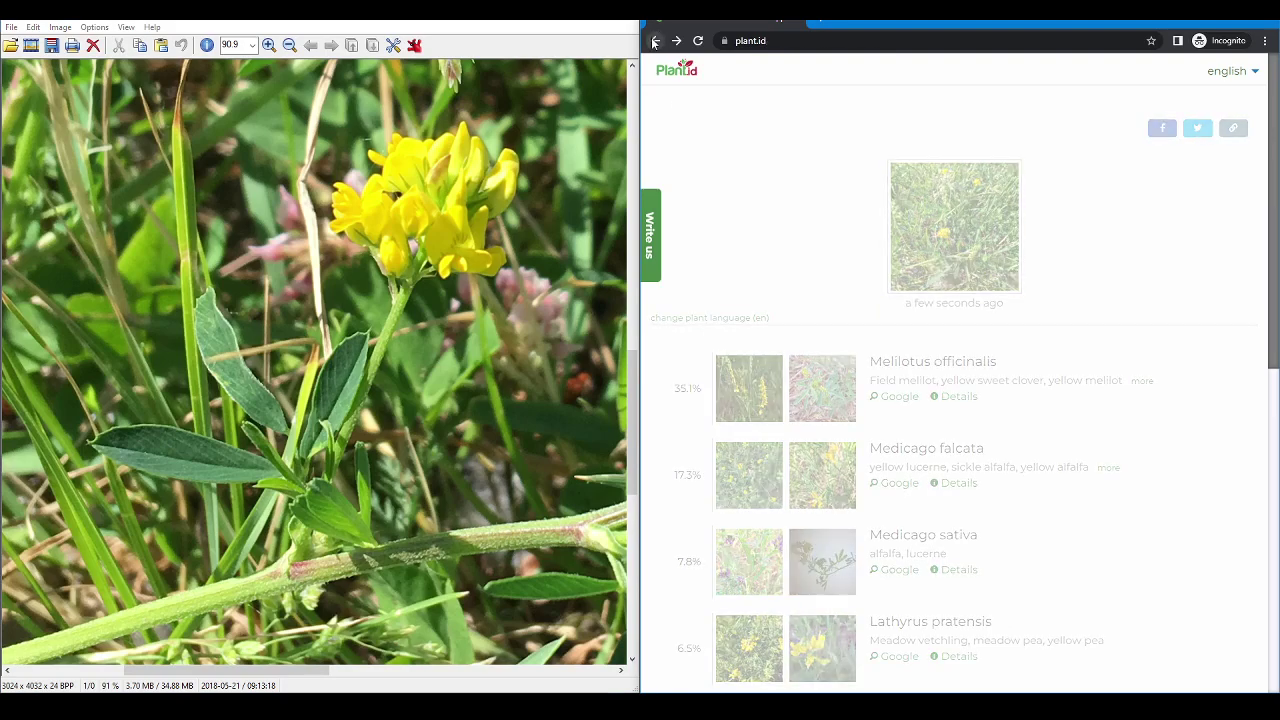
right_click(655, 40)
click(680, 60)
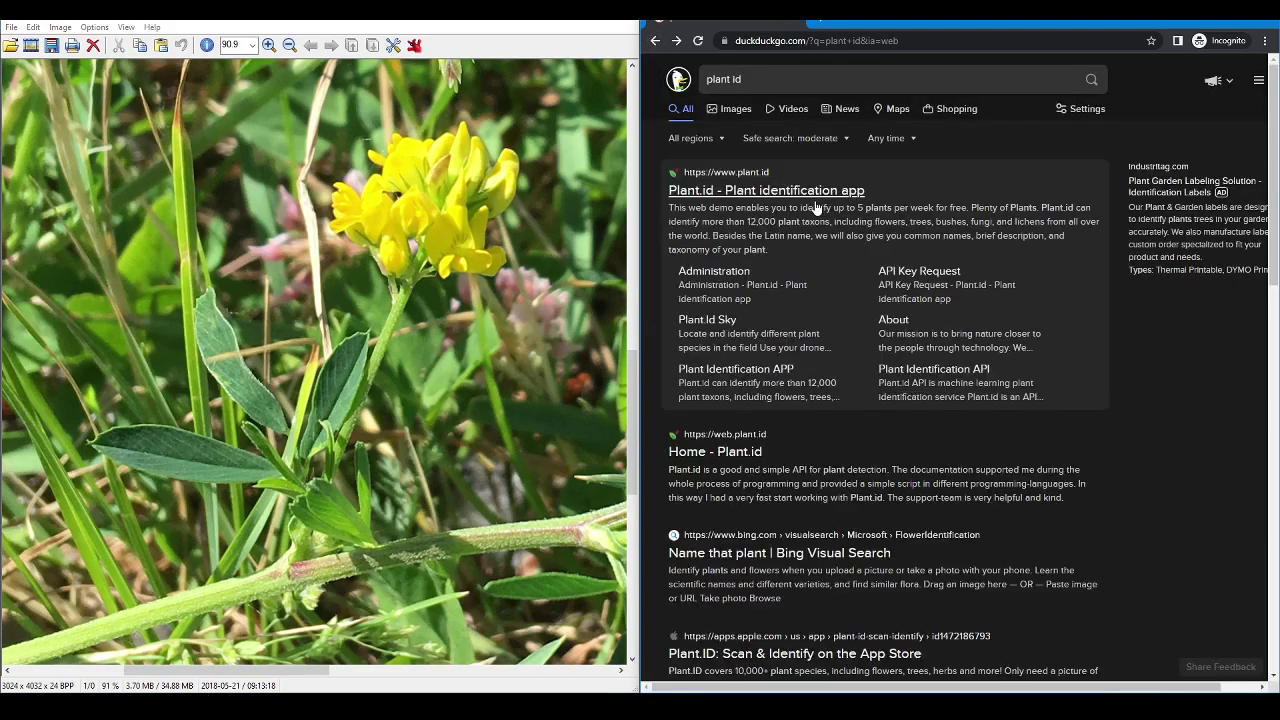
scroll(1050, 527, down, 3)
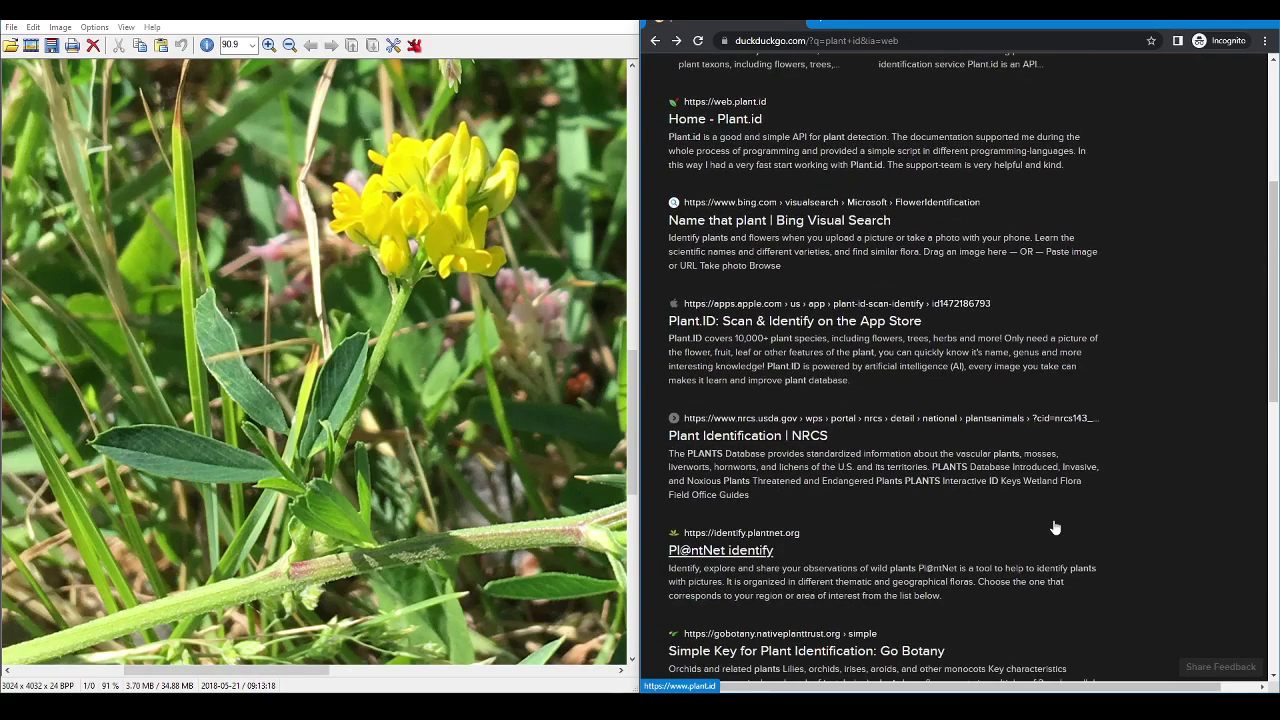
scroll(1000, 515, down, 1)
Identify IMG_1820.JPG in Pl@ntNet as Medicago falcata (30.96%) and browse its example photos
click(678, 485)
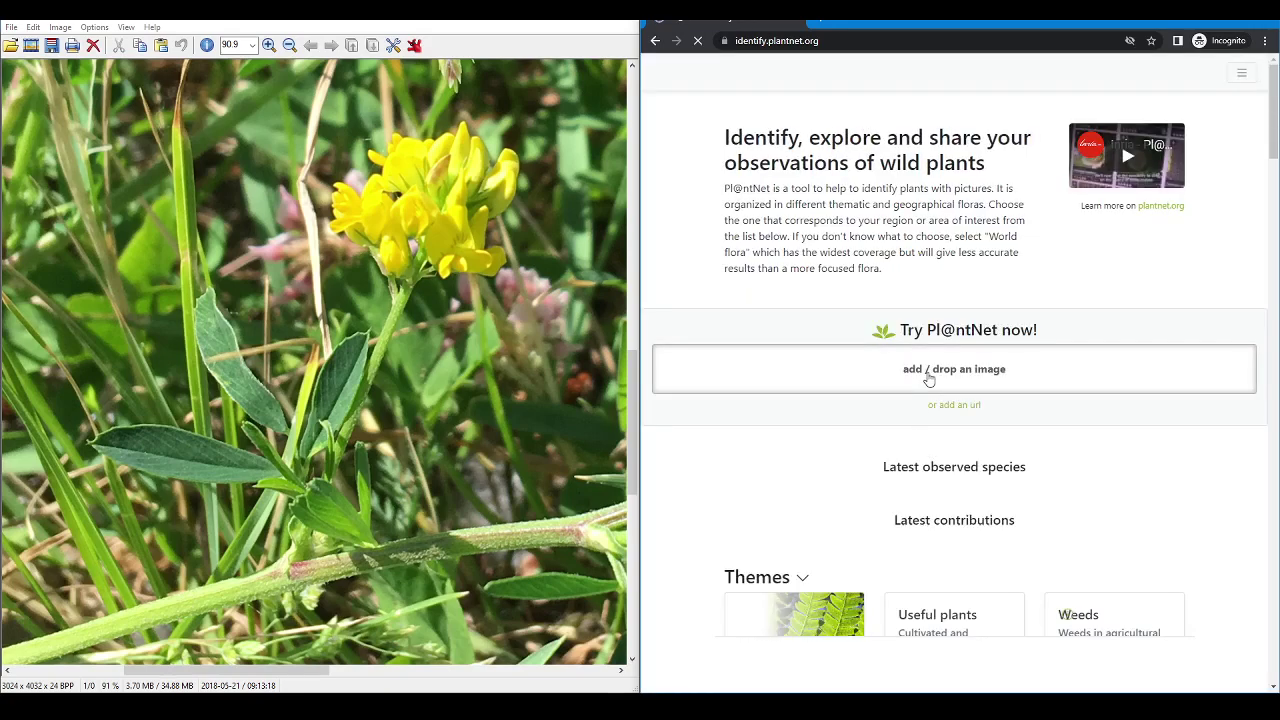
click(404, 557)
key(Escape)
drag(183, 192, 910, 368)
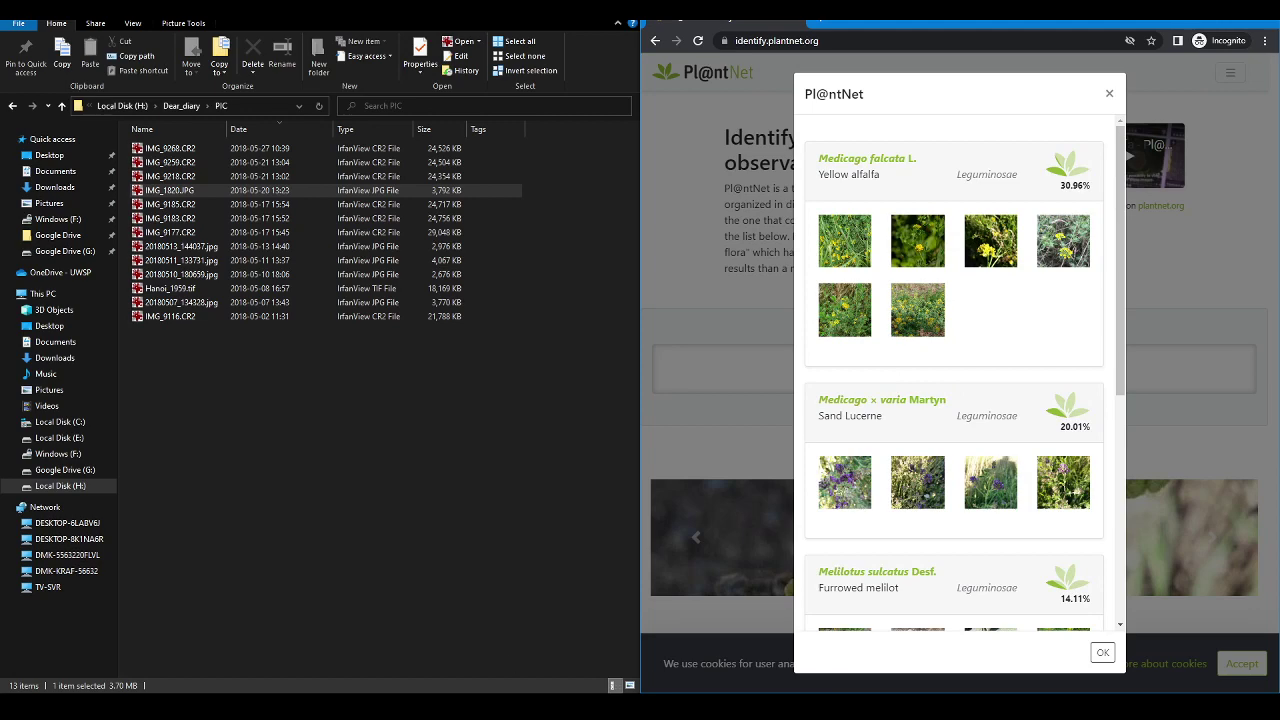
key(Return)
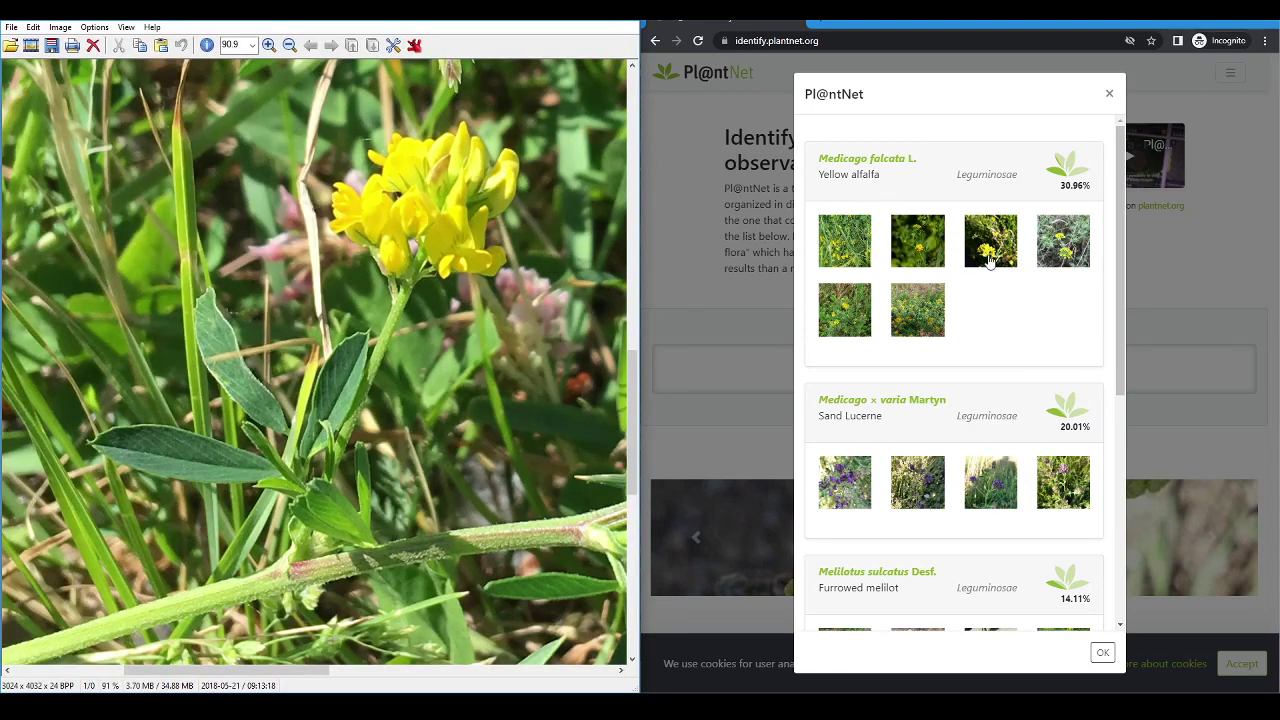
click(840, 240)
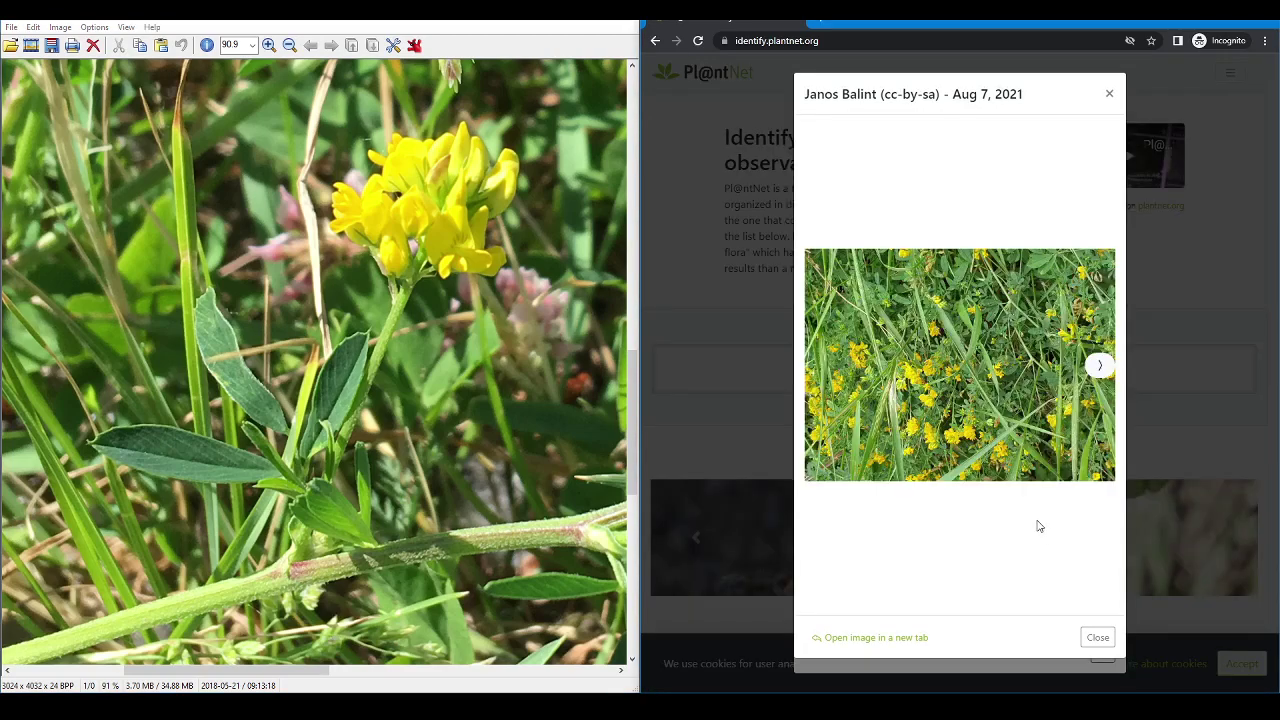
click(1100, 366)
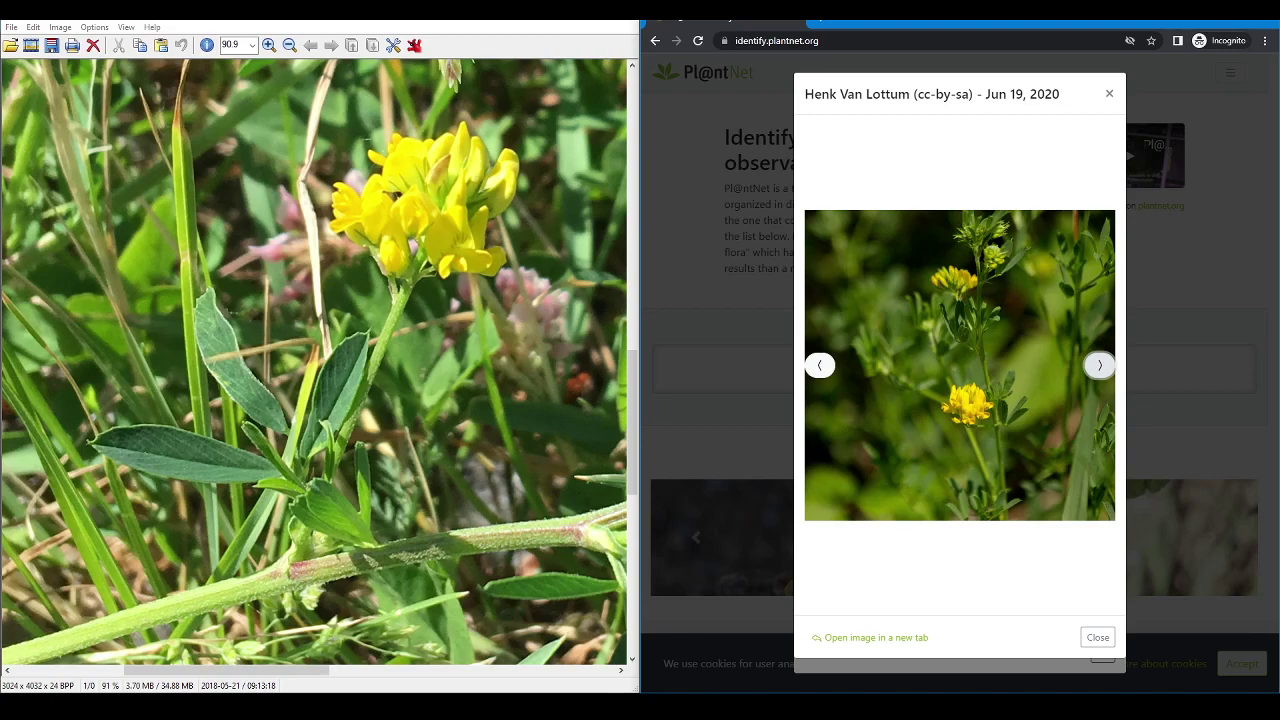
key(alt+Tab)
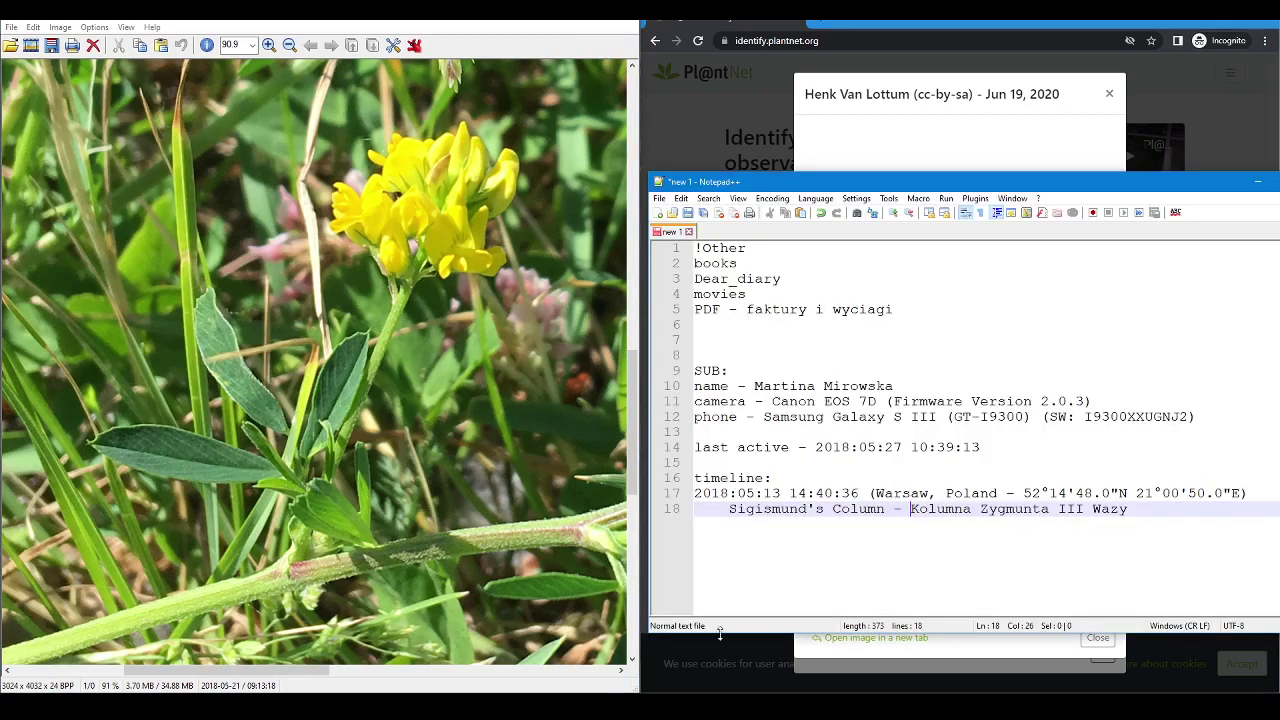
Copy the EXIF original capture date 2018:05:20 13:23:046 into the Notepad++ timeline
key(Return)
key(Return)
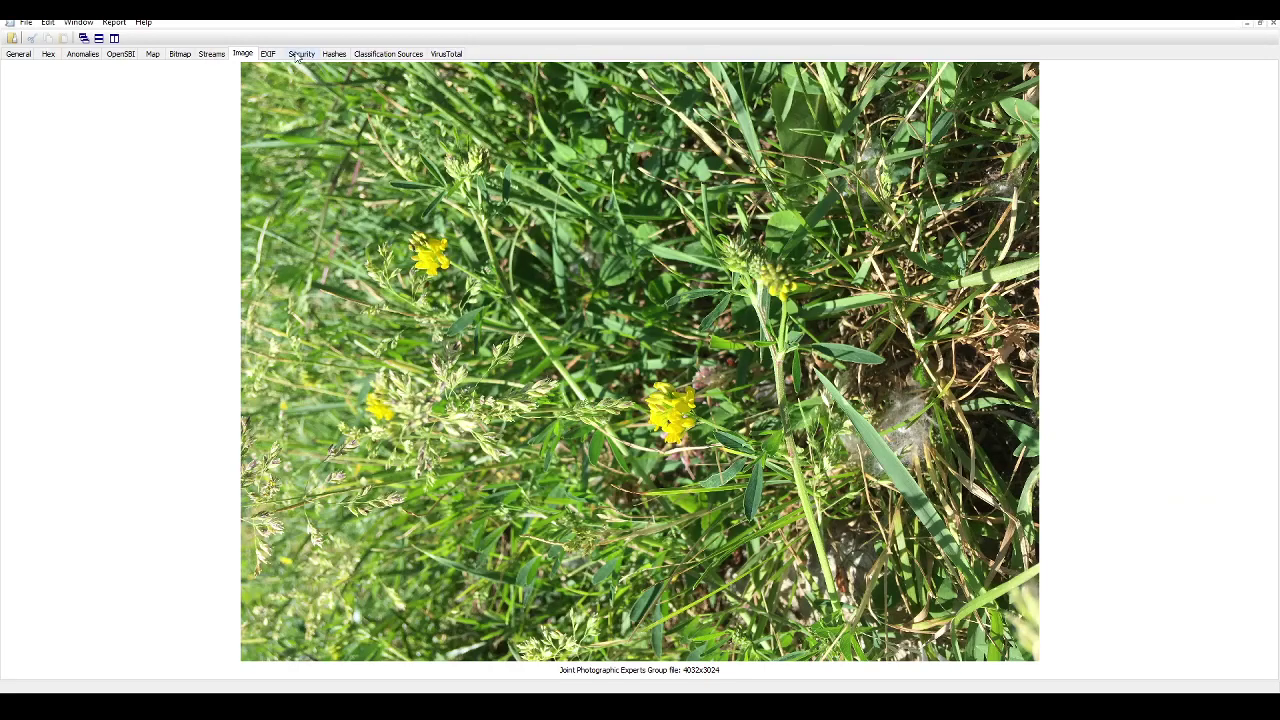
click(268, 54)
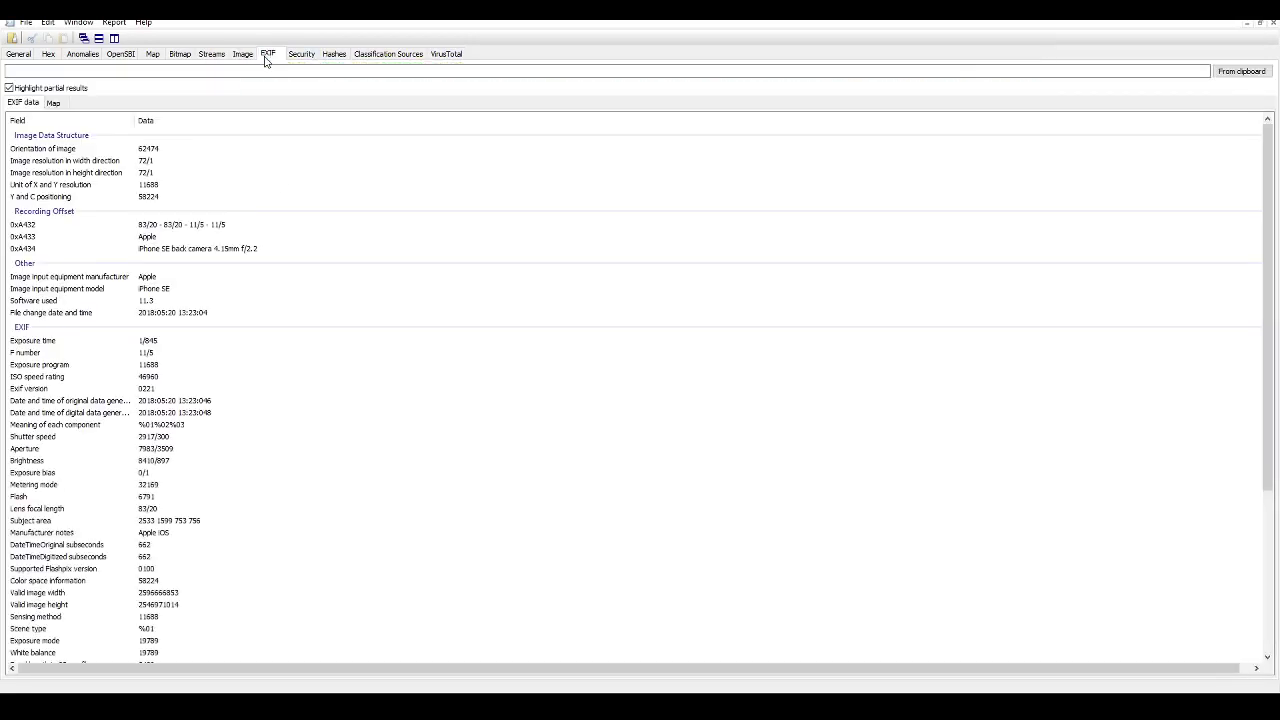
right_click(162, 402)
click(243, 423)
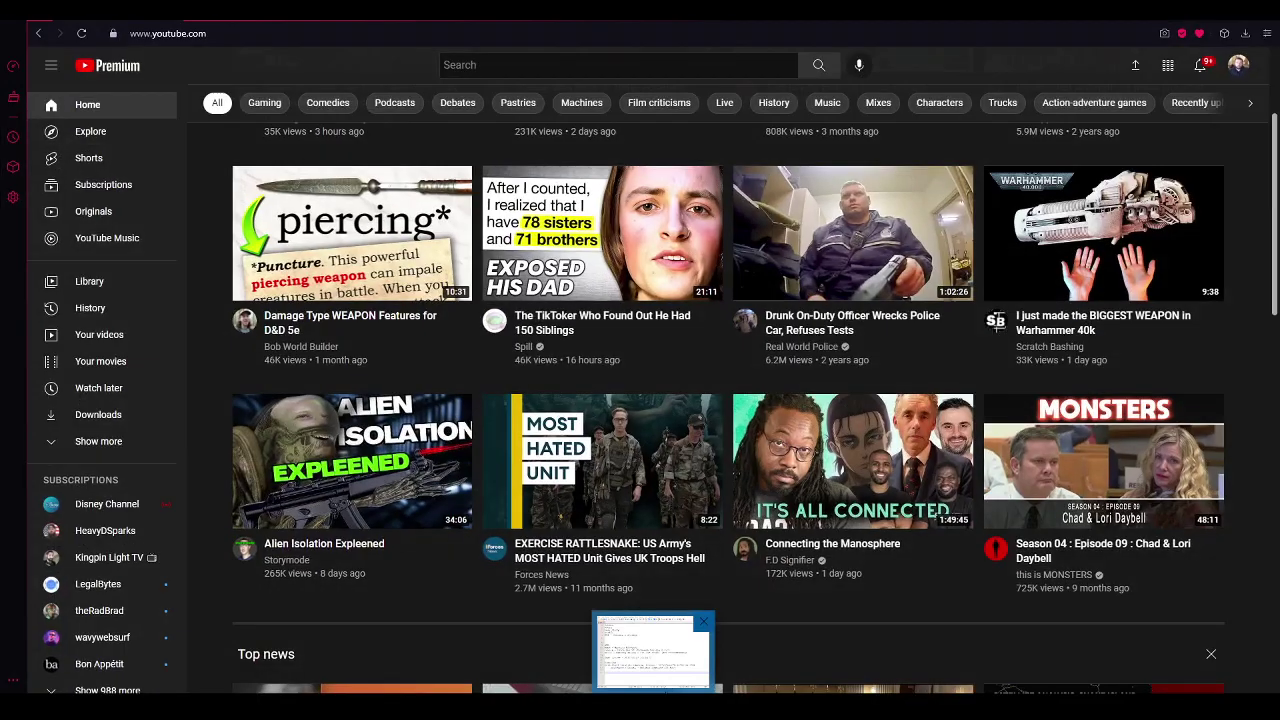
key(alt+Tab)
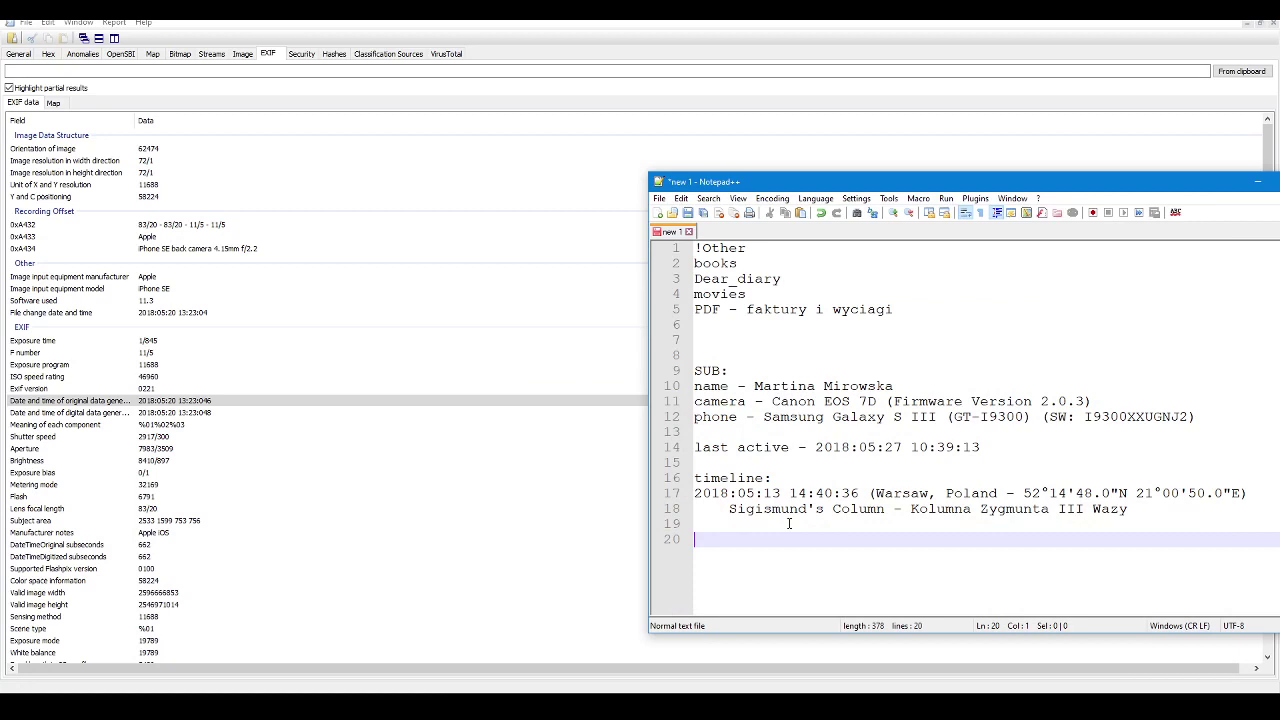
key(ctrl+v)
Remove the blank line above the date and add an indented 'Yellow Alfalfa' line beneath it
click(769, 524)
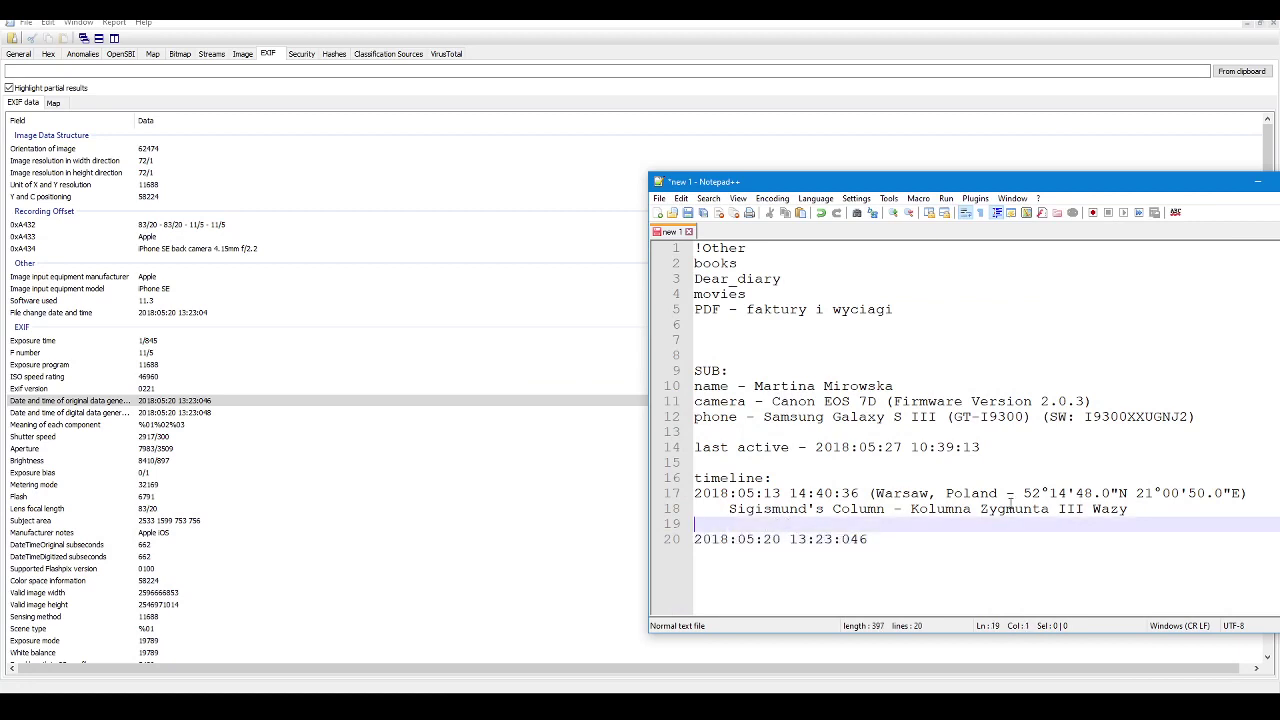
key(Delete)
key(End)
key(Return)
key(Tab)
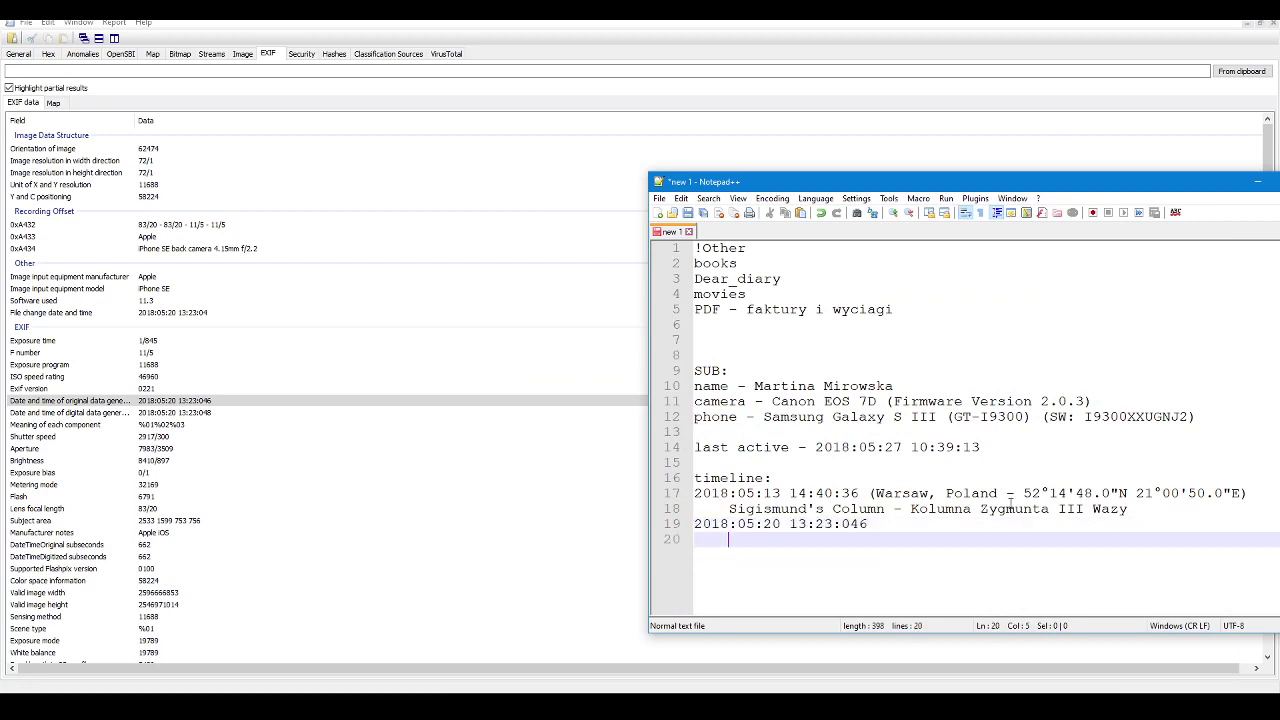
text(Yelow)
key(BackSpace)
key(BackSpace)
text(low Alfalfa)
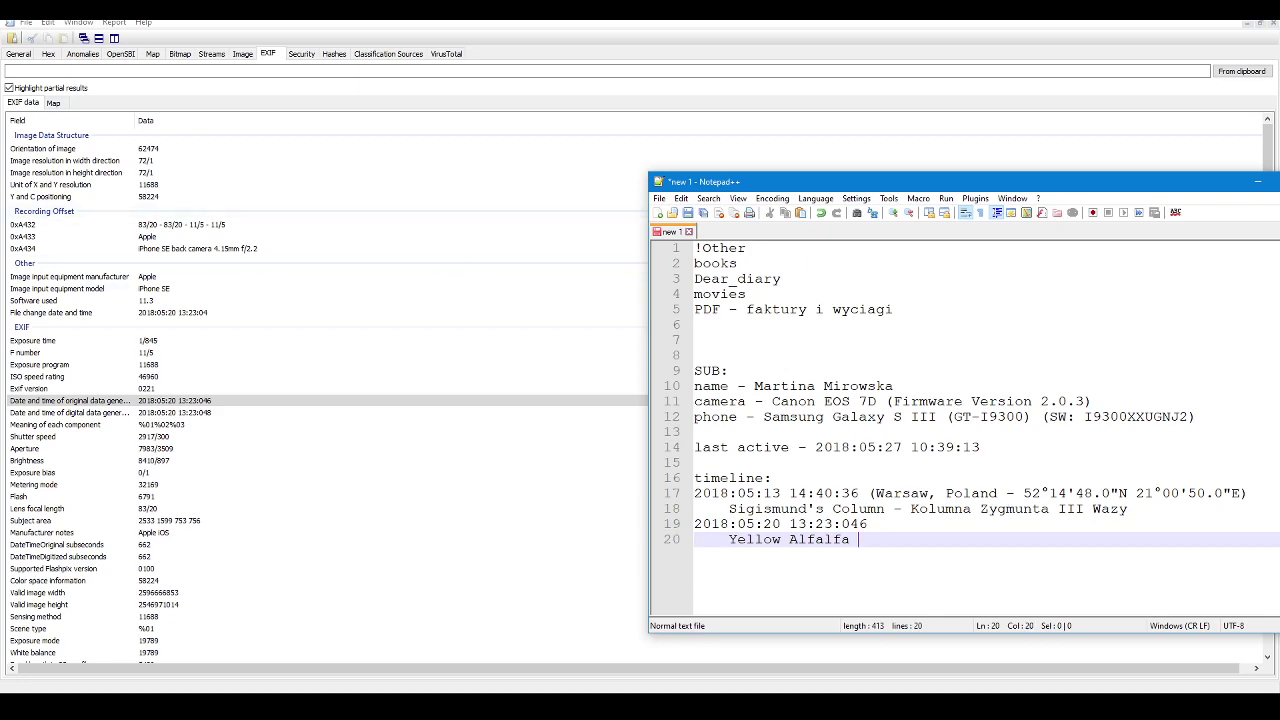
key(alt+Tab)
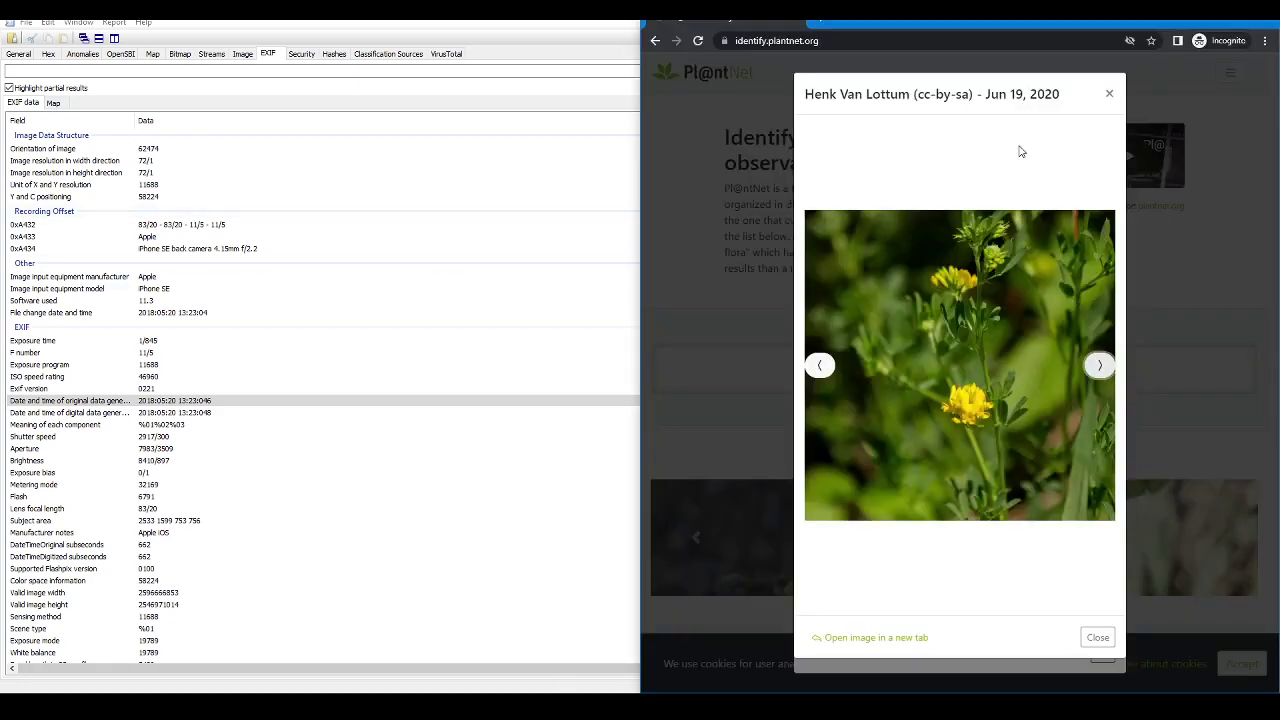
Add the Pl@ntNet species name in parentheses after Yellow Alfalfa, reading 'Yellow Alfalfa (Medicago falcata)'
click(1109, 93)
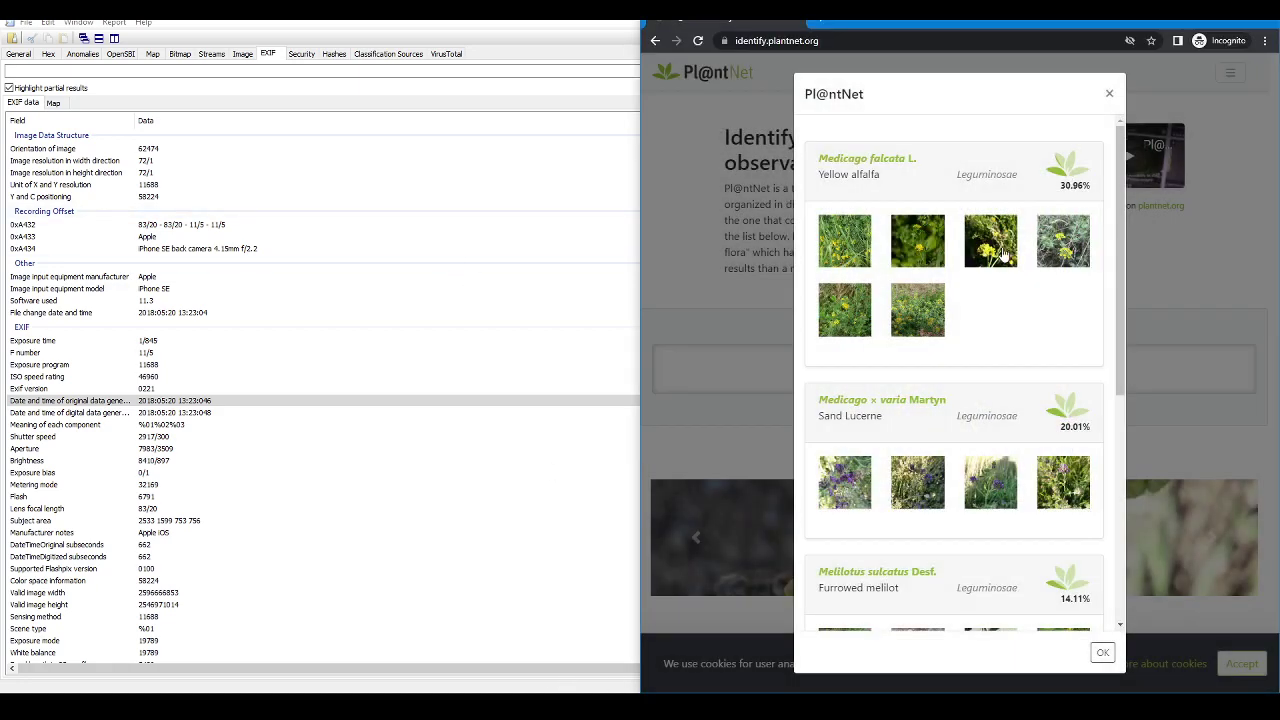
click(889, 162)
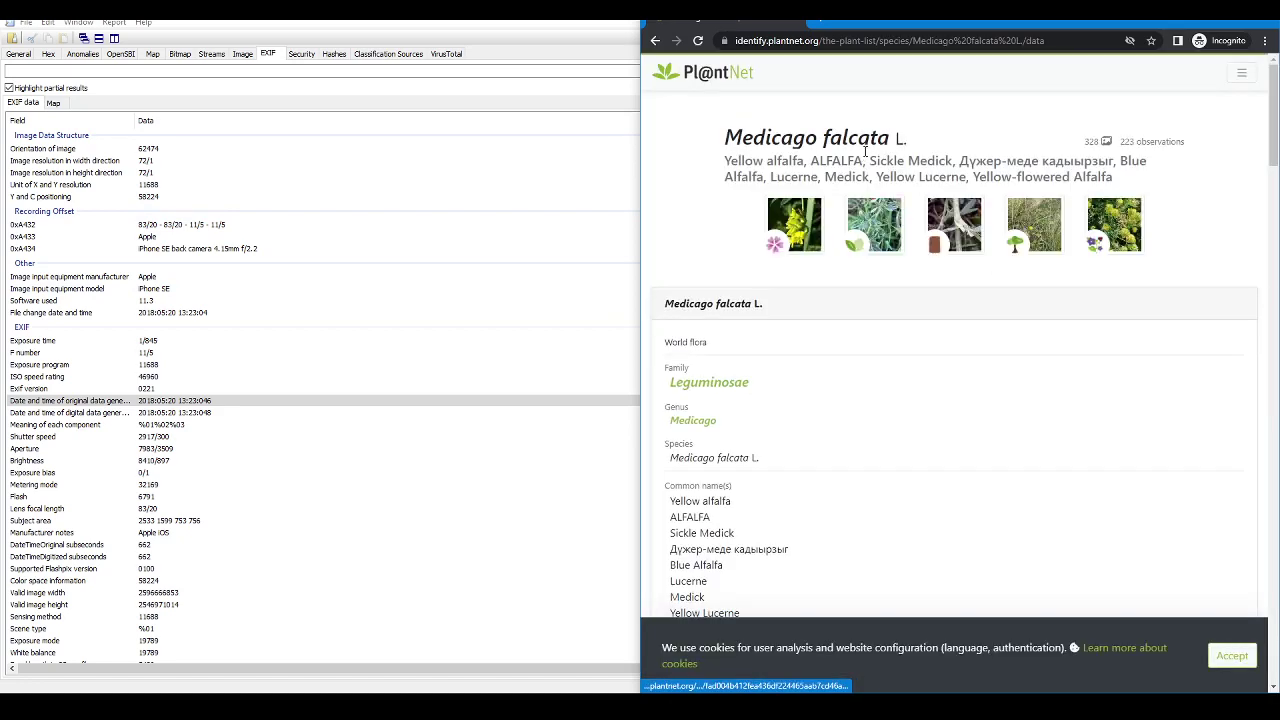
drag(725, 137, 889, 137)
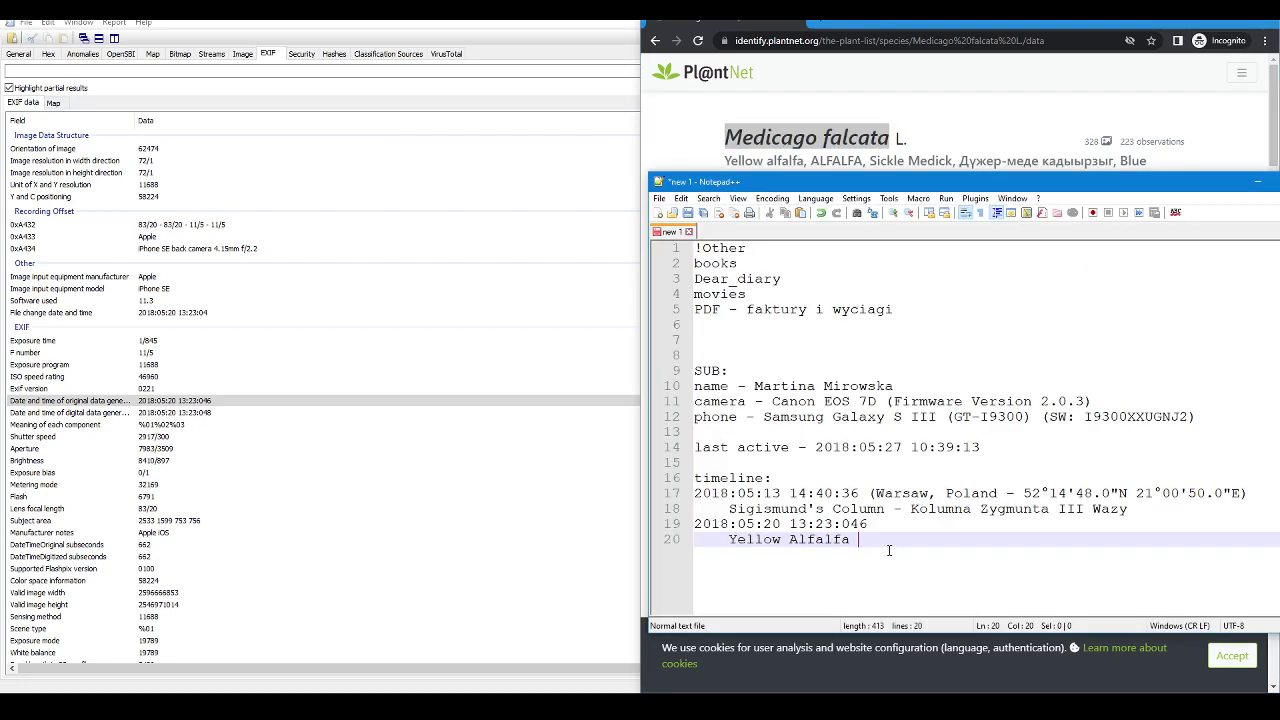
key(ctrl+v)
text(()
text())
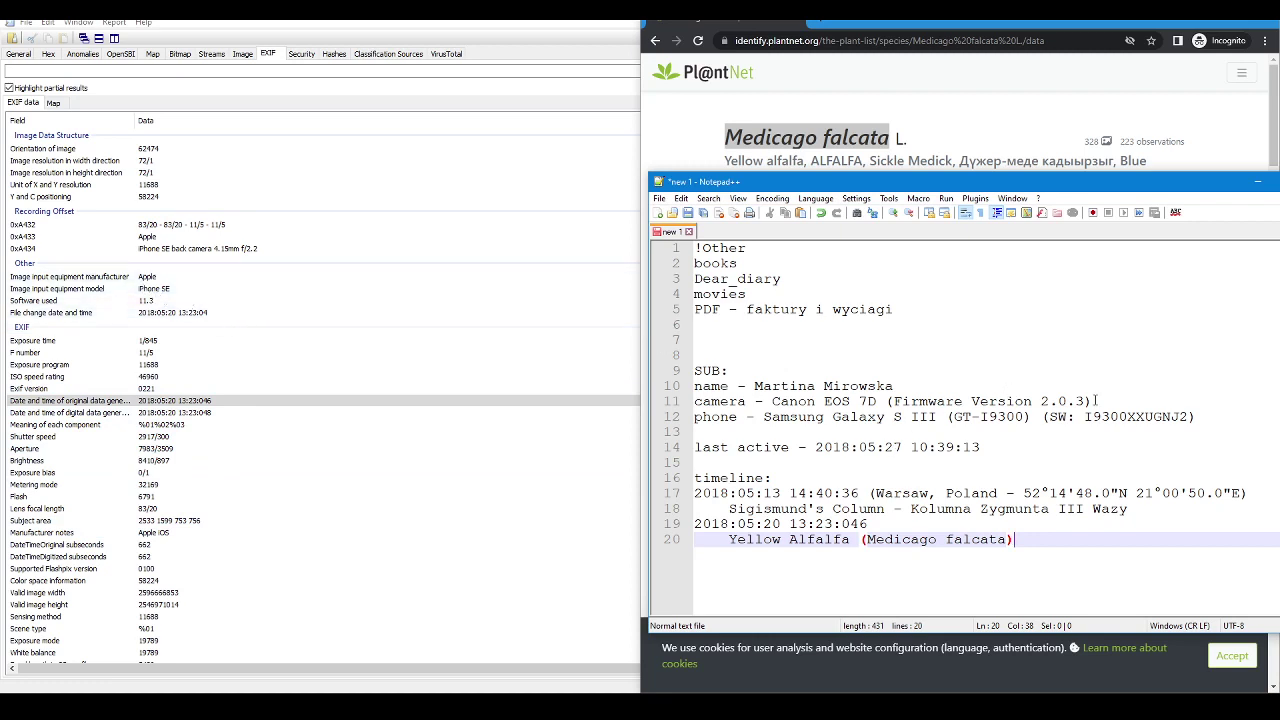
click(780, 416)
key(Left)
key(Left)
key(Left)
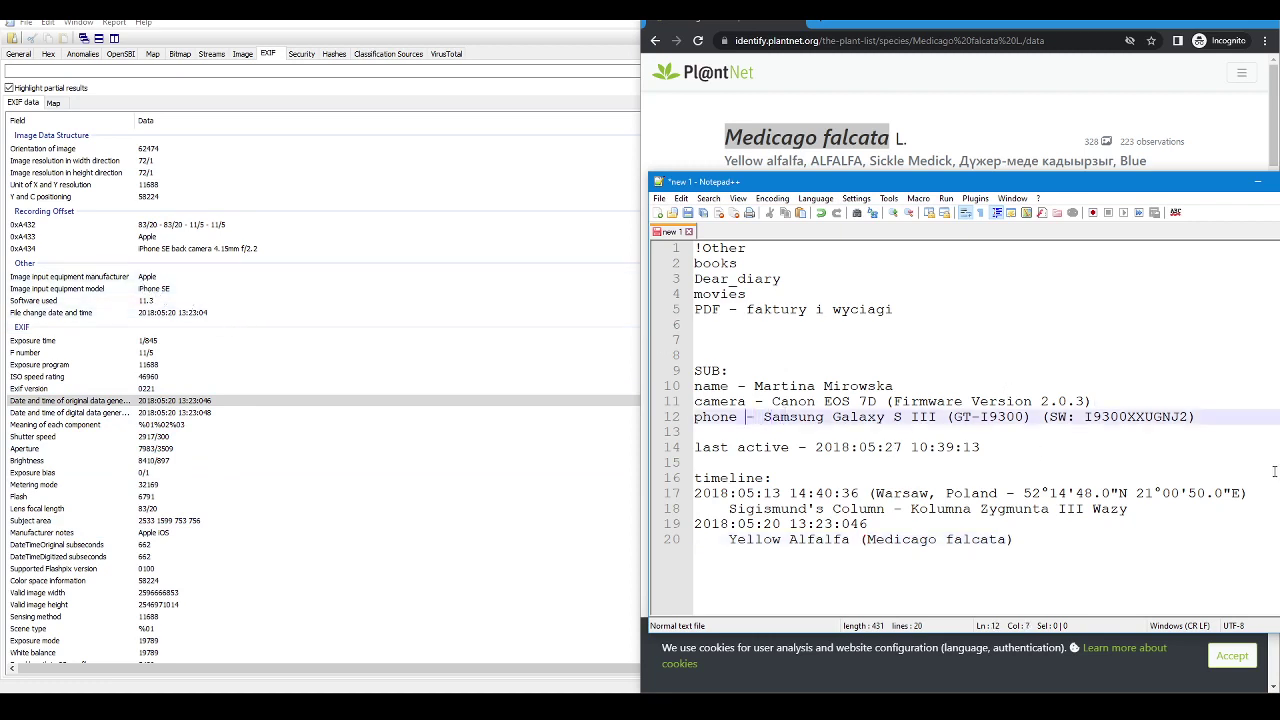
Label the Samsung Galaxy S III line as phone1 and begin the '(used May 13th, 2018)' note
text(1)
key(End)
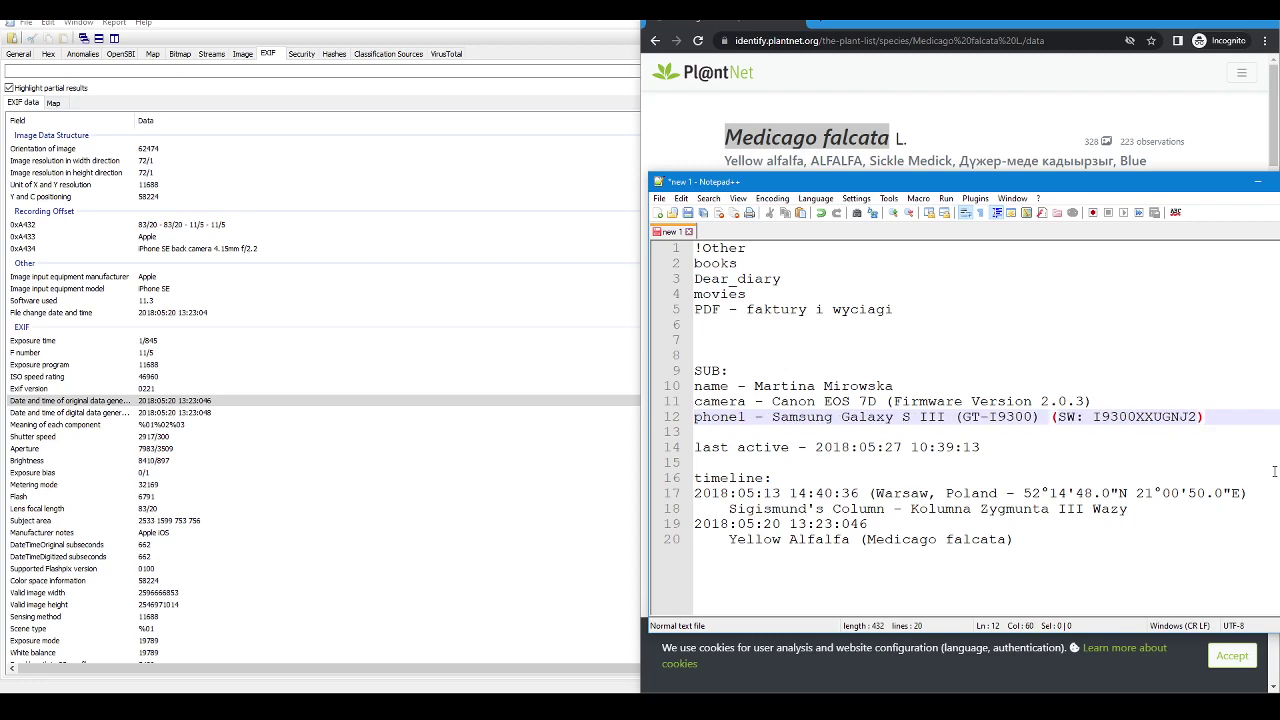
key(Home)
text(()
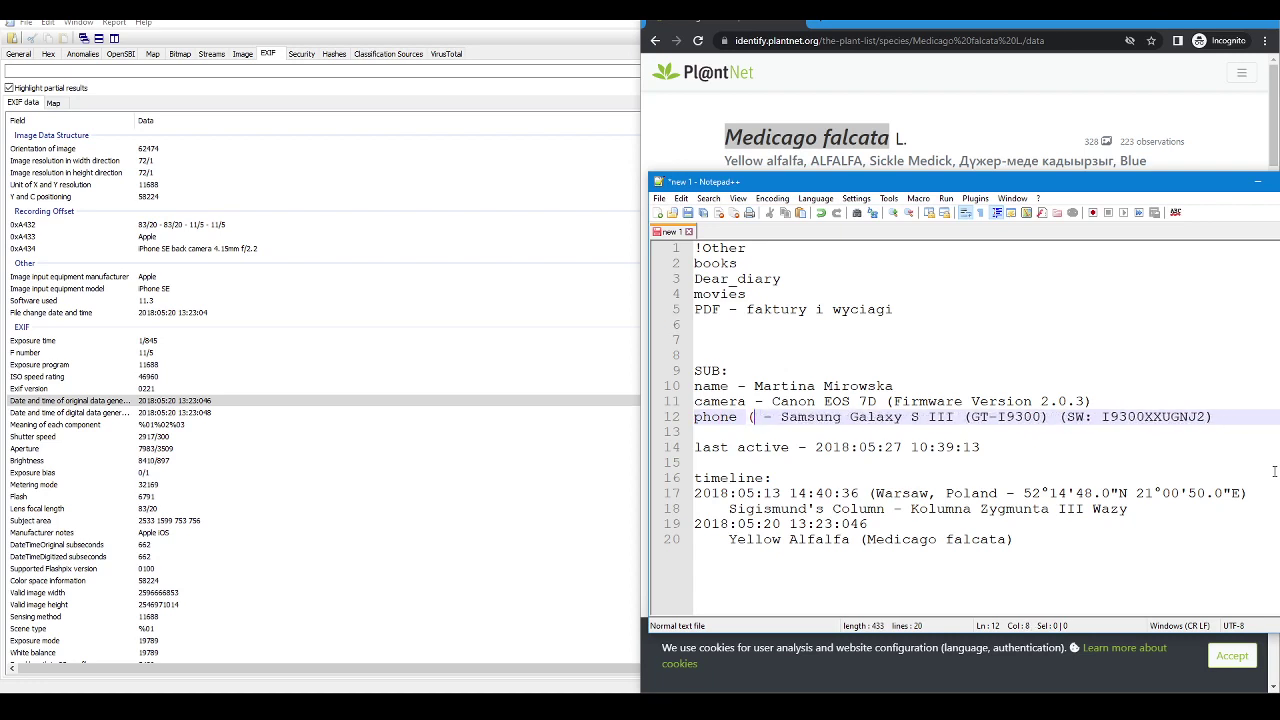
text((used)
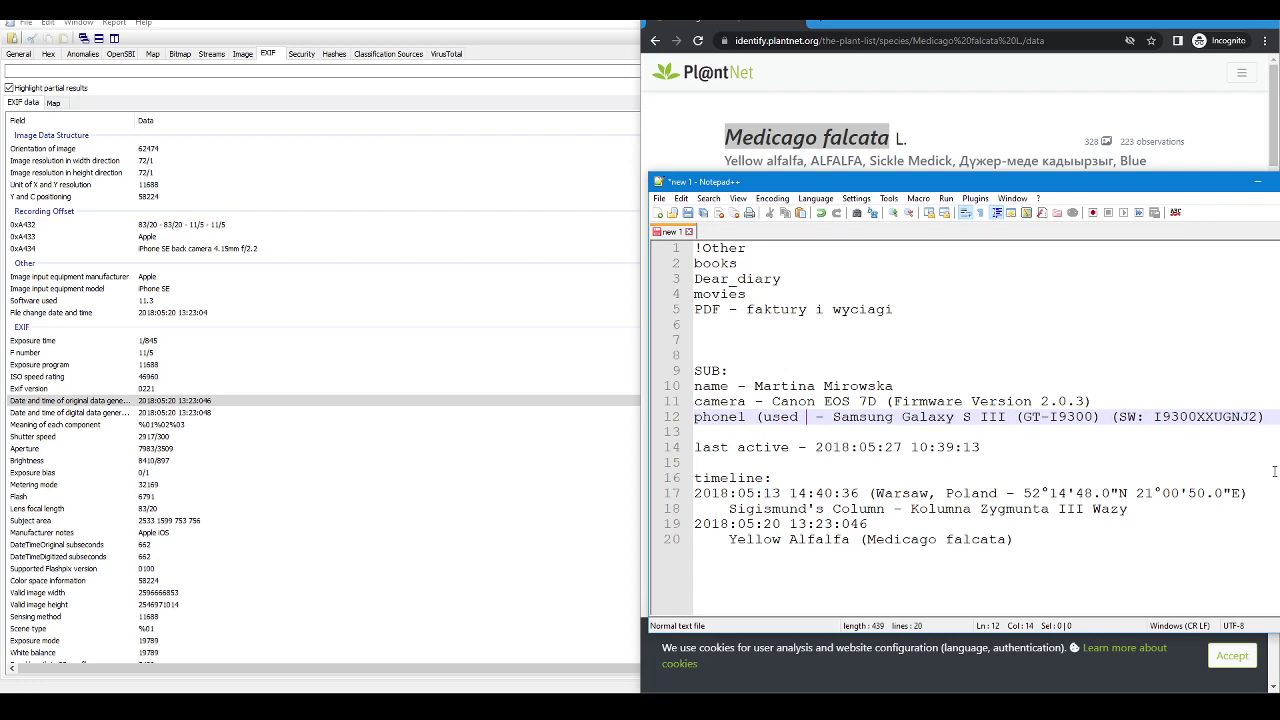
text(May 13th)
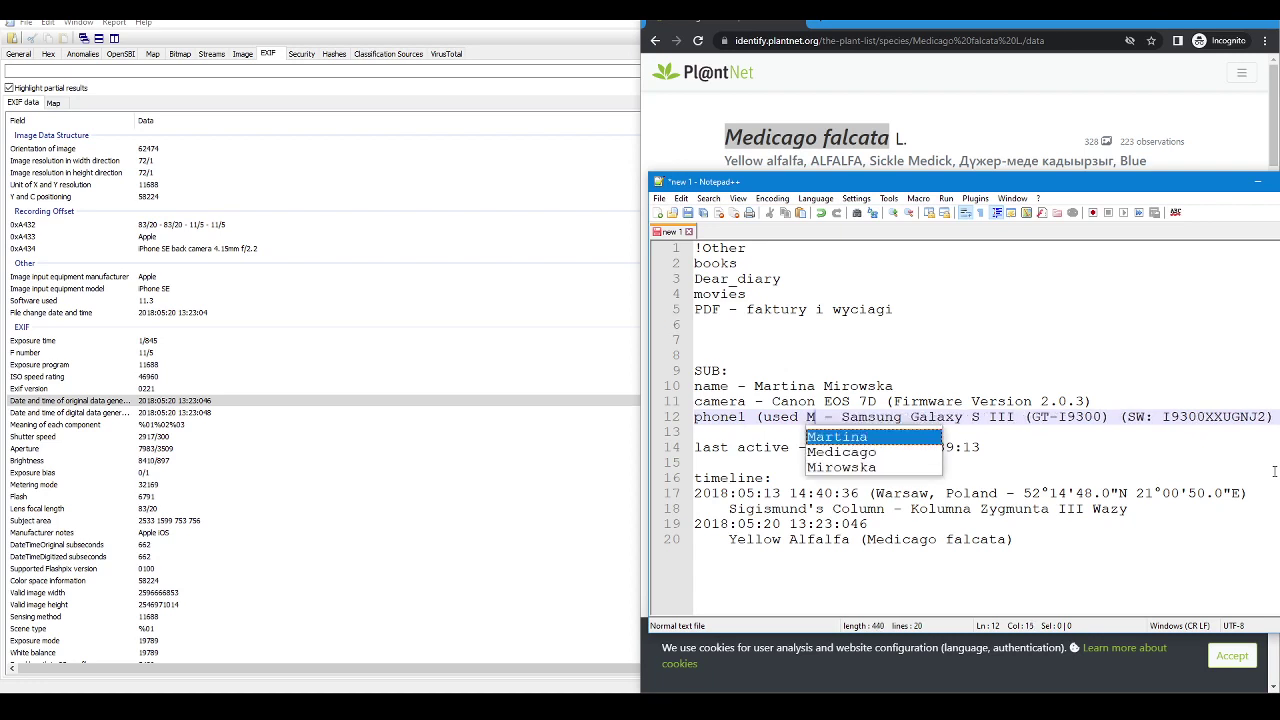
text(, 201)
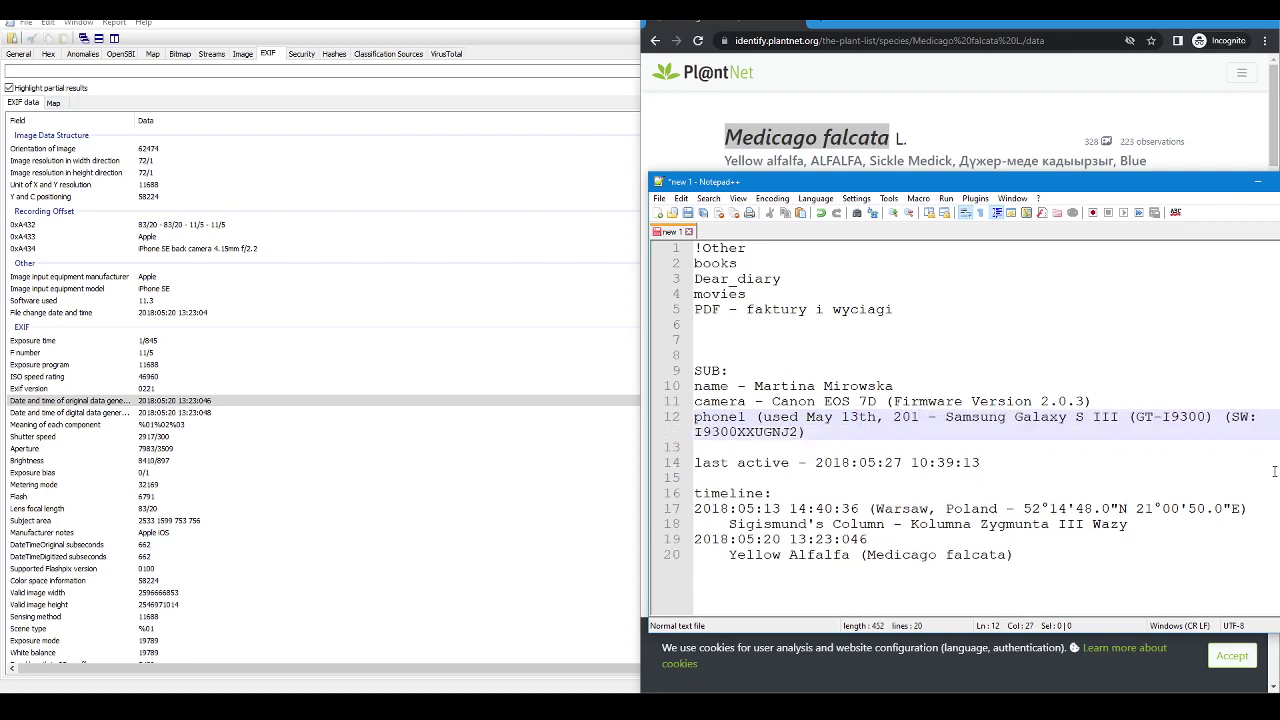
Close the phone1 note and add 'phone2 (used May 20th, 2018) - Apple iPhone SE (SW: 11.3)' below
text(8))
key(End)
key(Return)
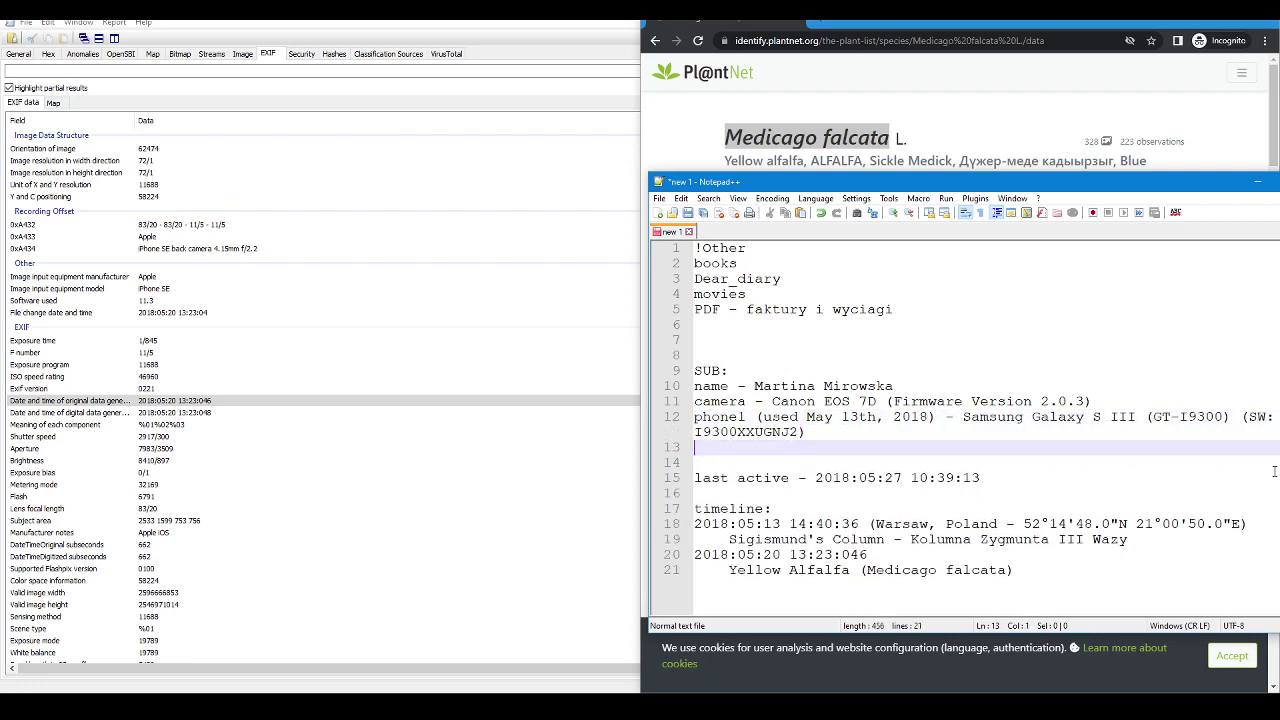
text(phn)
text(one )
text( (used May )
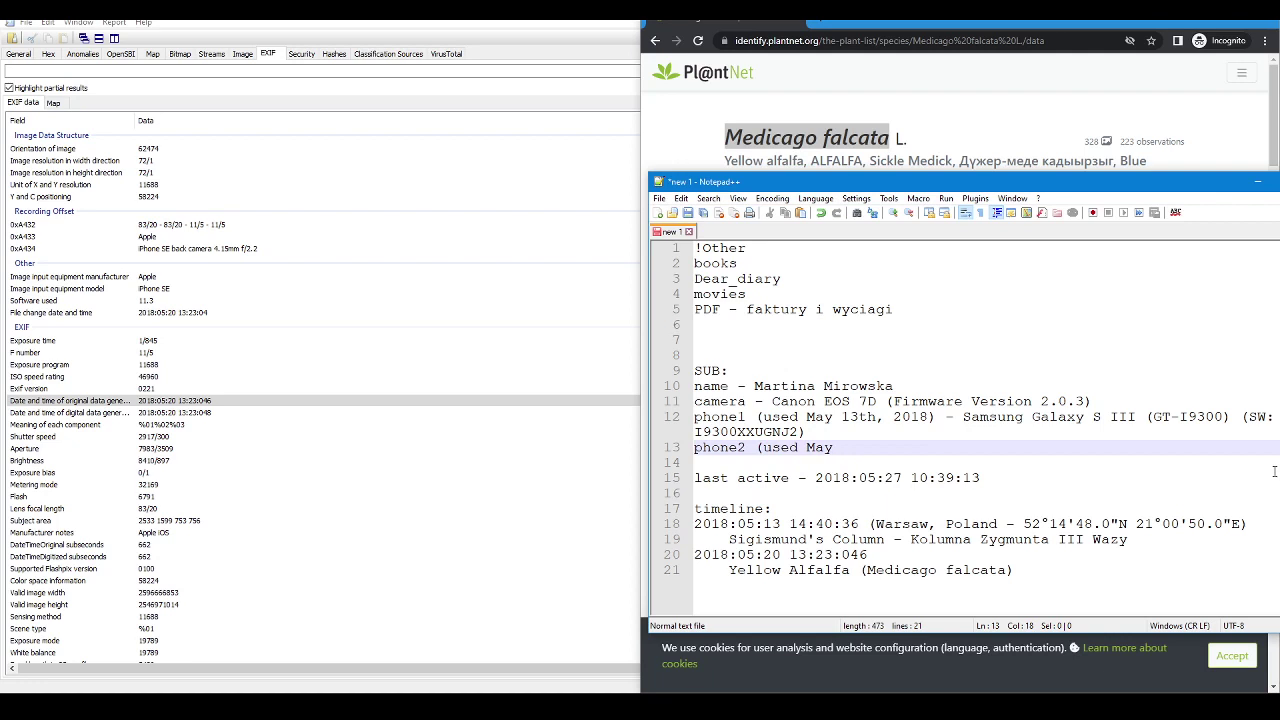
text(20th, 2018) - A)
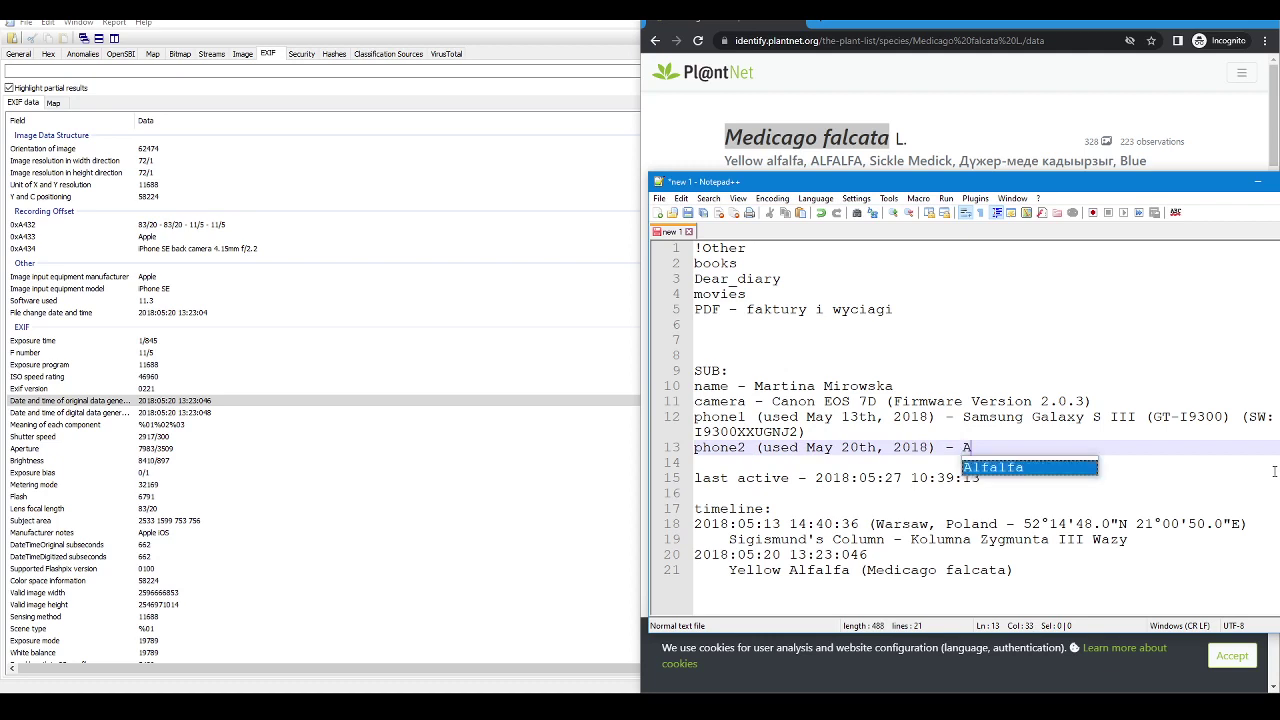
text(pple iPh)
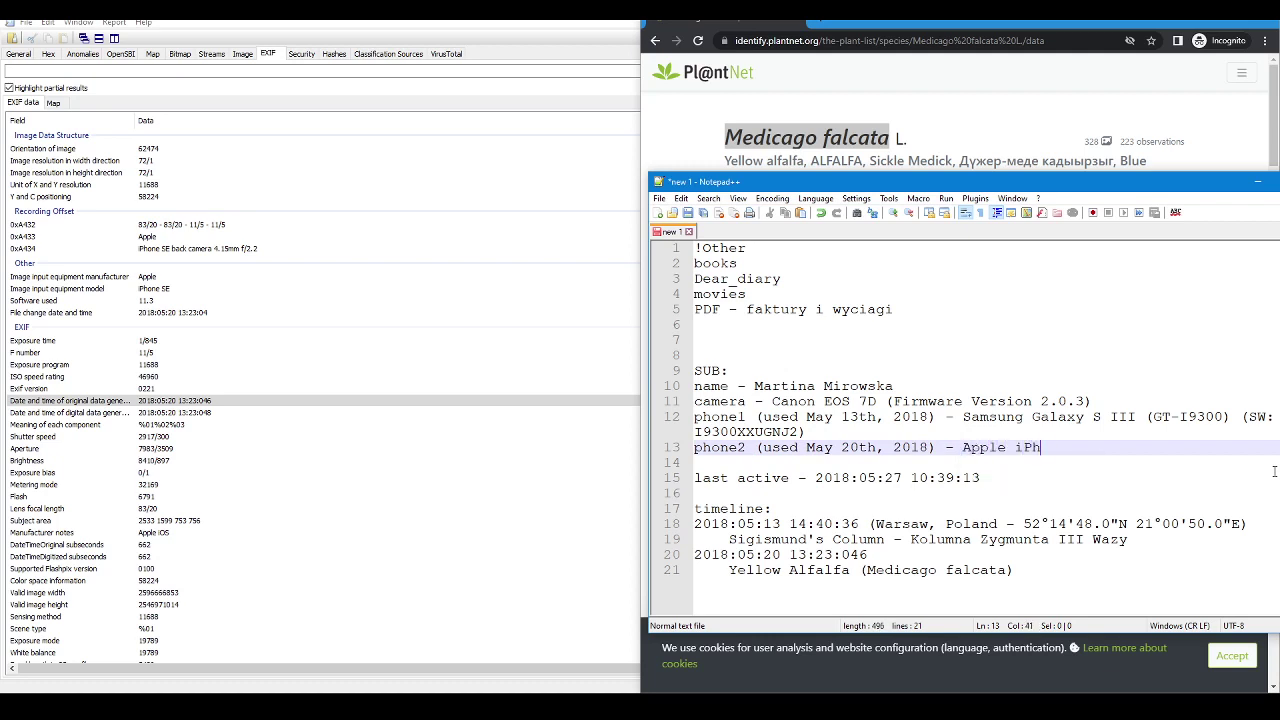
text(one SE)
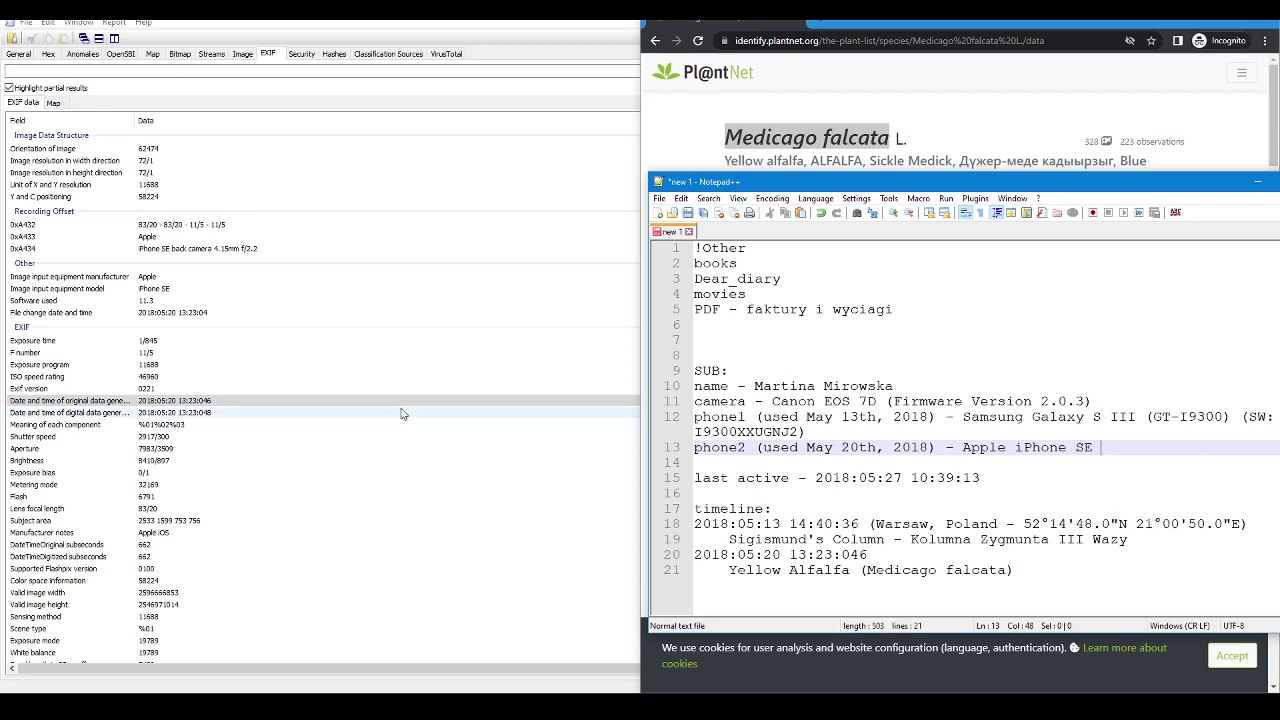
text( )SW:)
key(BackSpace)
key(BackSpace)
key(BackSpace)
text((SW: 11.3))
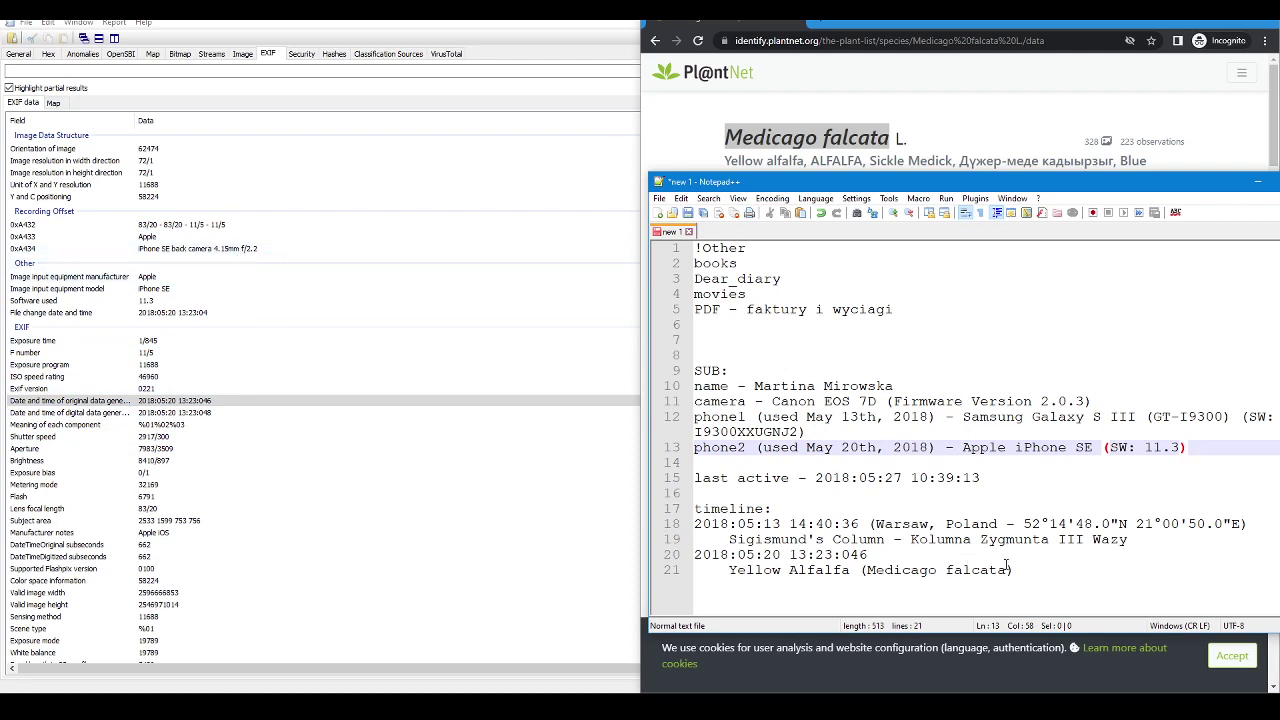
Append '. Taken with back camera on iPhone SE' to the Yellow Alfalfa line
click(1072, 572)
text(. T)
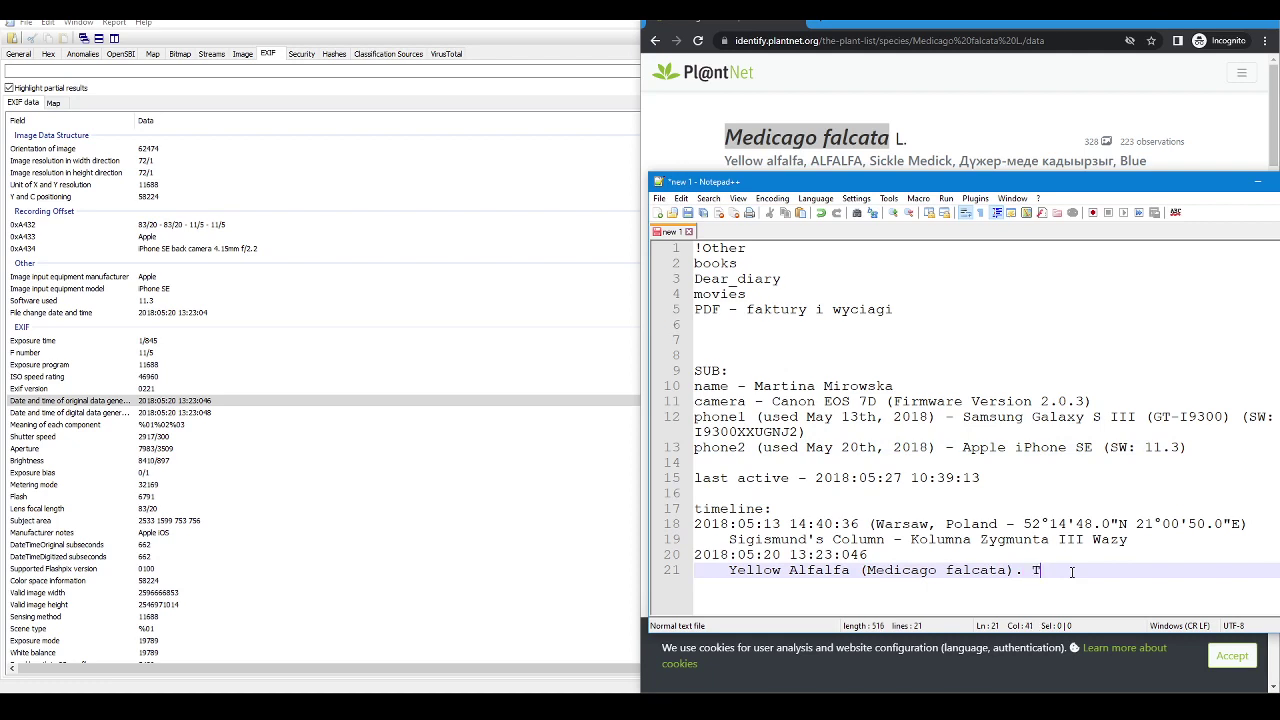
text(aken with back camer)
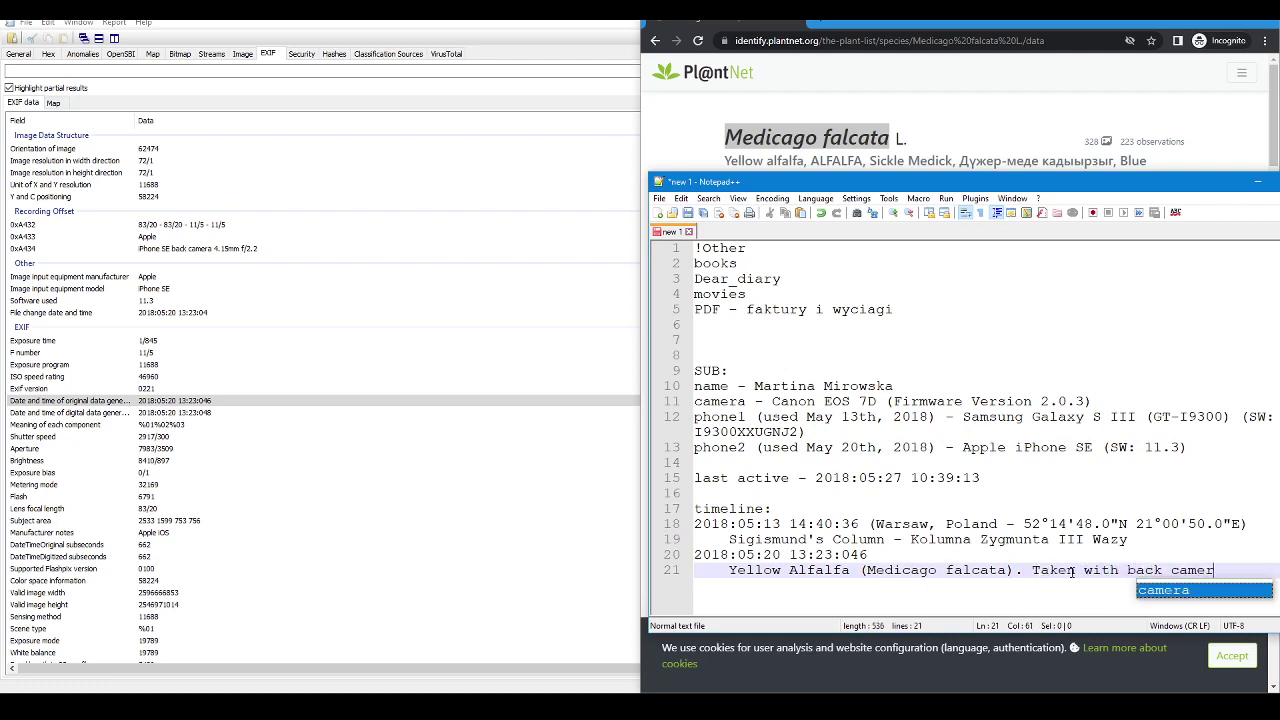
text(a on i)
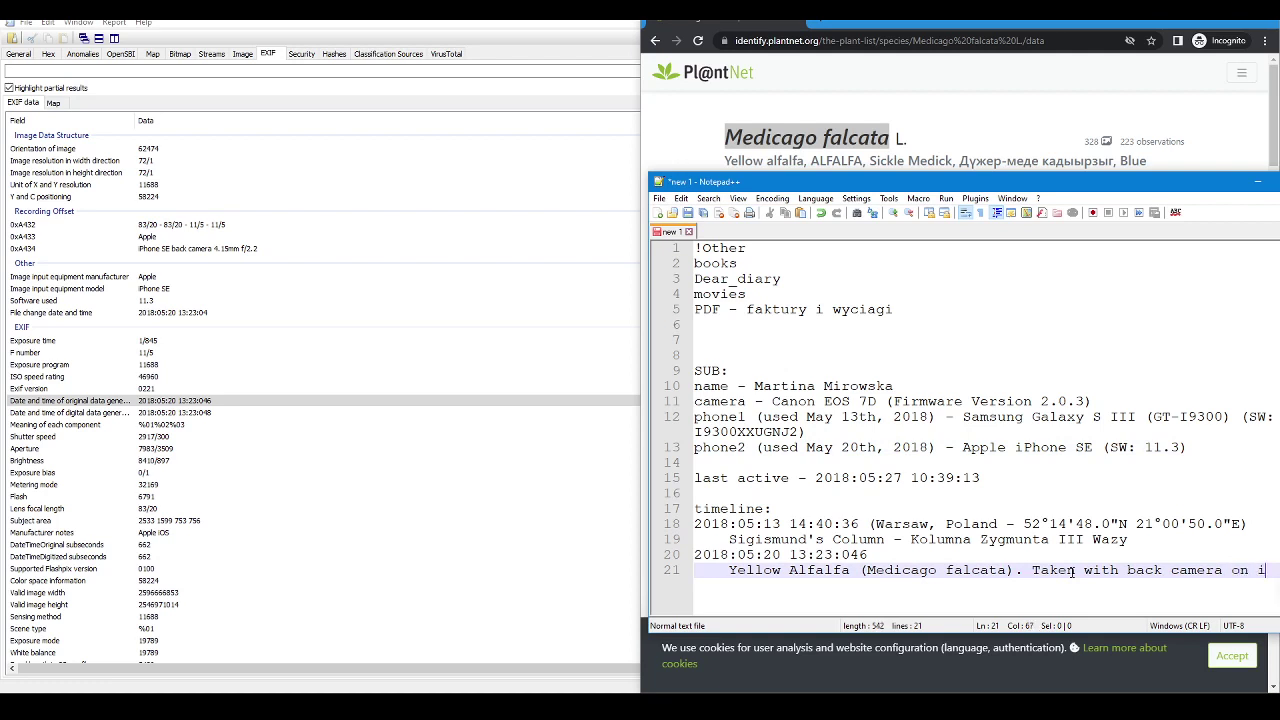
text(Phone SE)
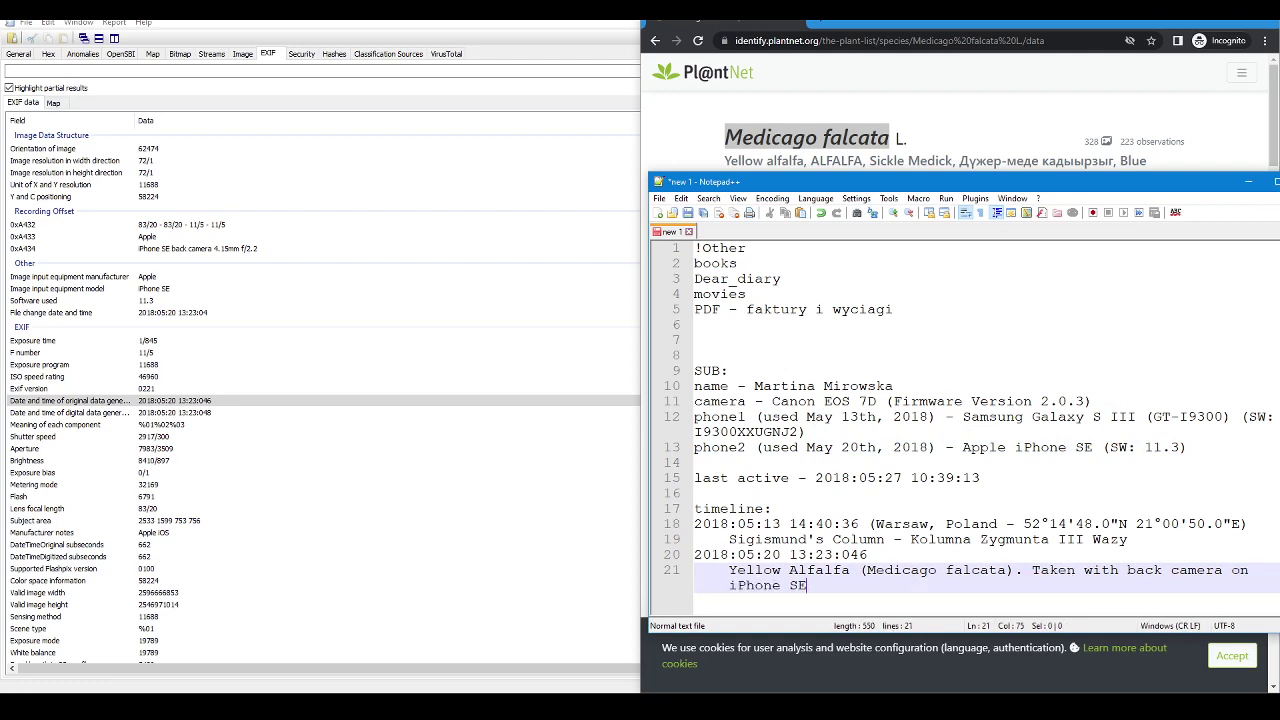
mouse_move(1279, 336)
mouse_down()
mouse_move(1220, 336)
mouse_move(1255, 336)
mouse_up()
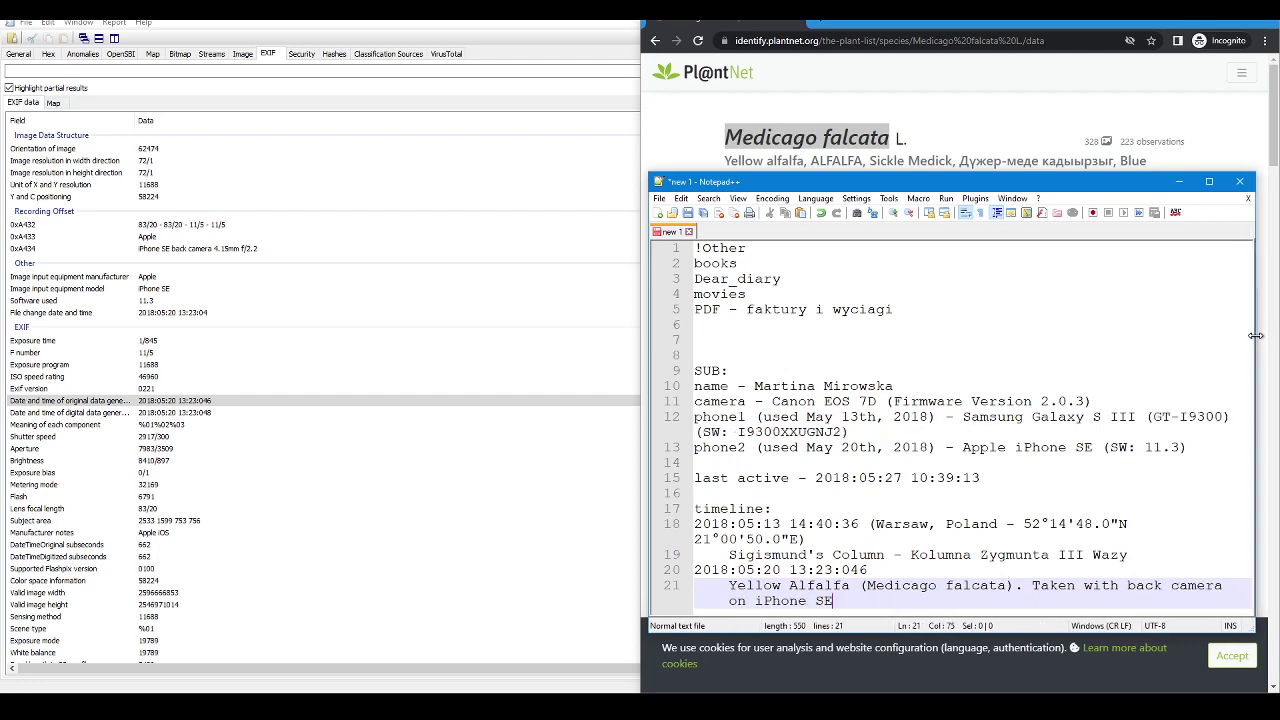
Move the 2018:05:20 timeline entry above the 2018:05:13 entry, separated by a blank line
click(899, 514)
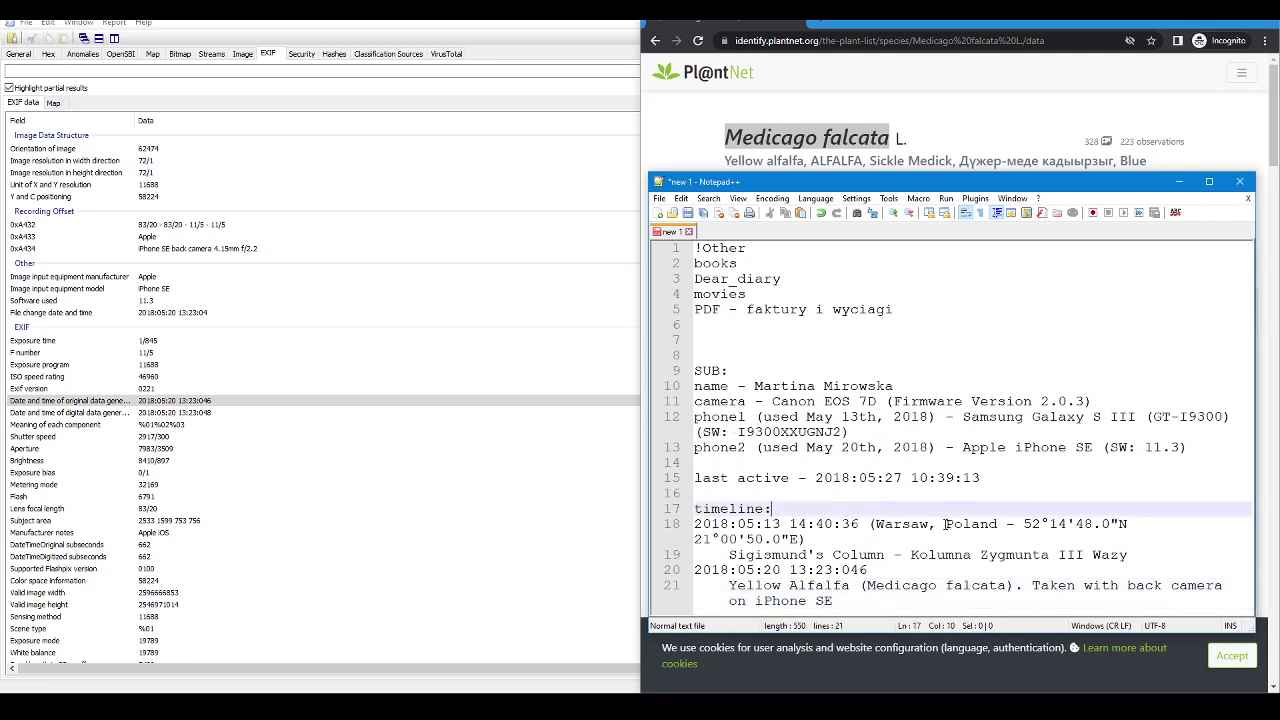
drag(852, 603, 678, 568)
key(ctrl+c)
key(Delete)
click(695, 524)
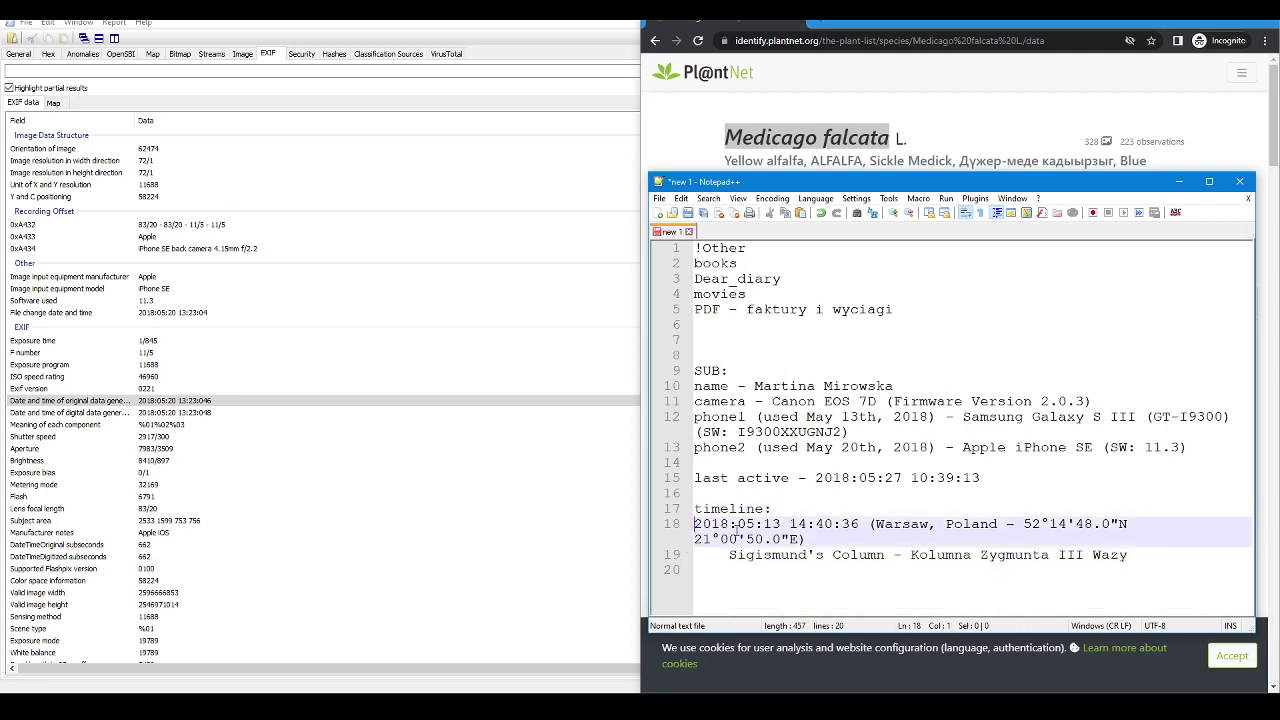
key(Return)
key(Up)
key(ctrl+v)
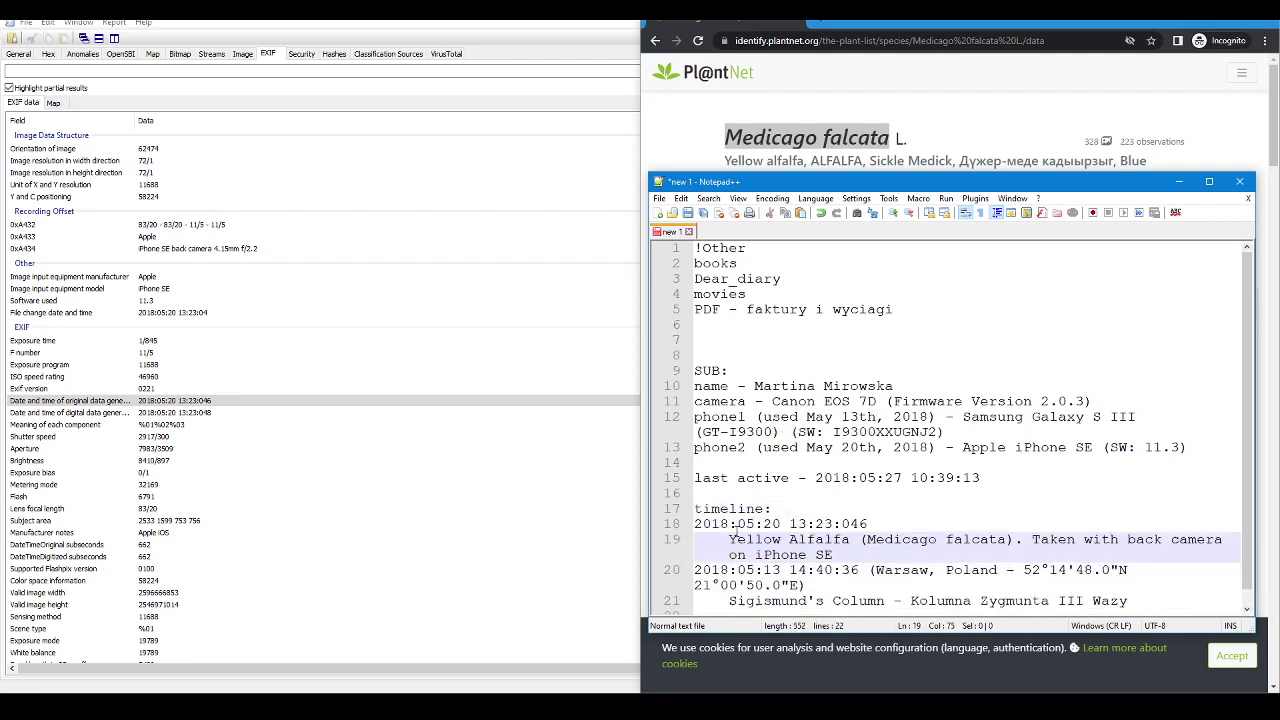
key(Return)
scroll(996, 570, down, 1)
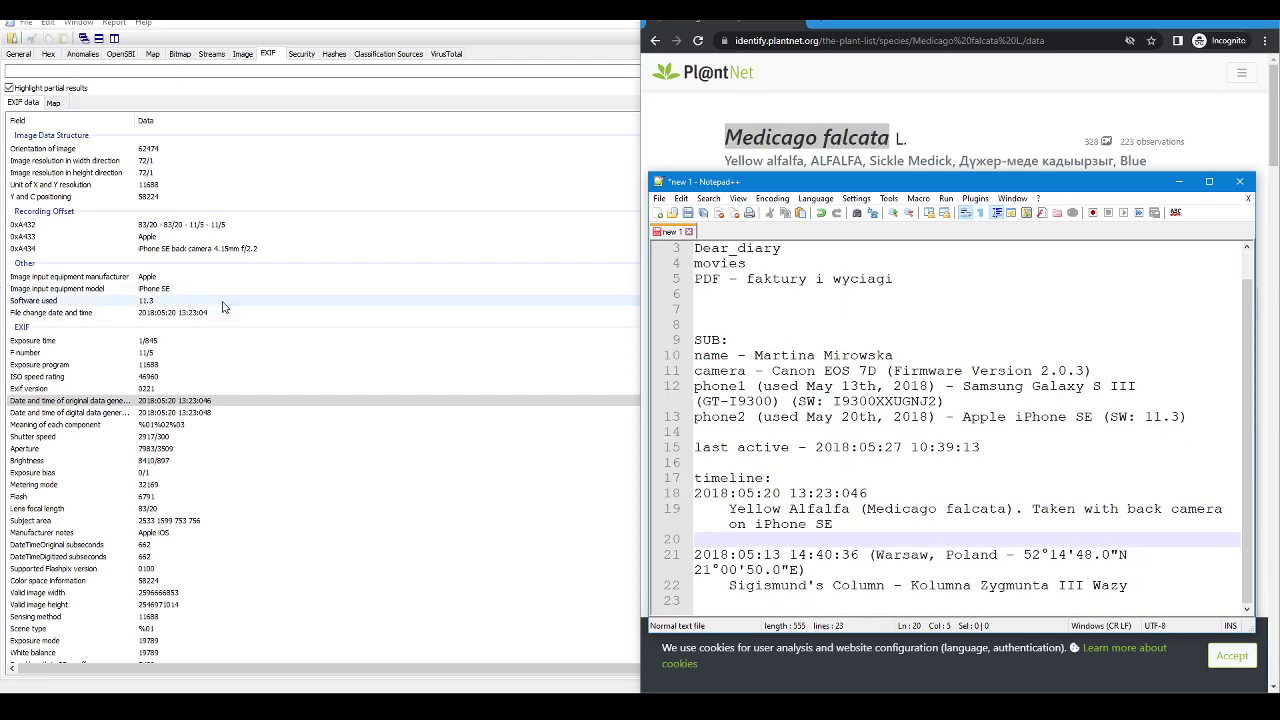
scroll(260, 433, down, 6)
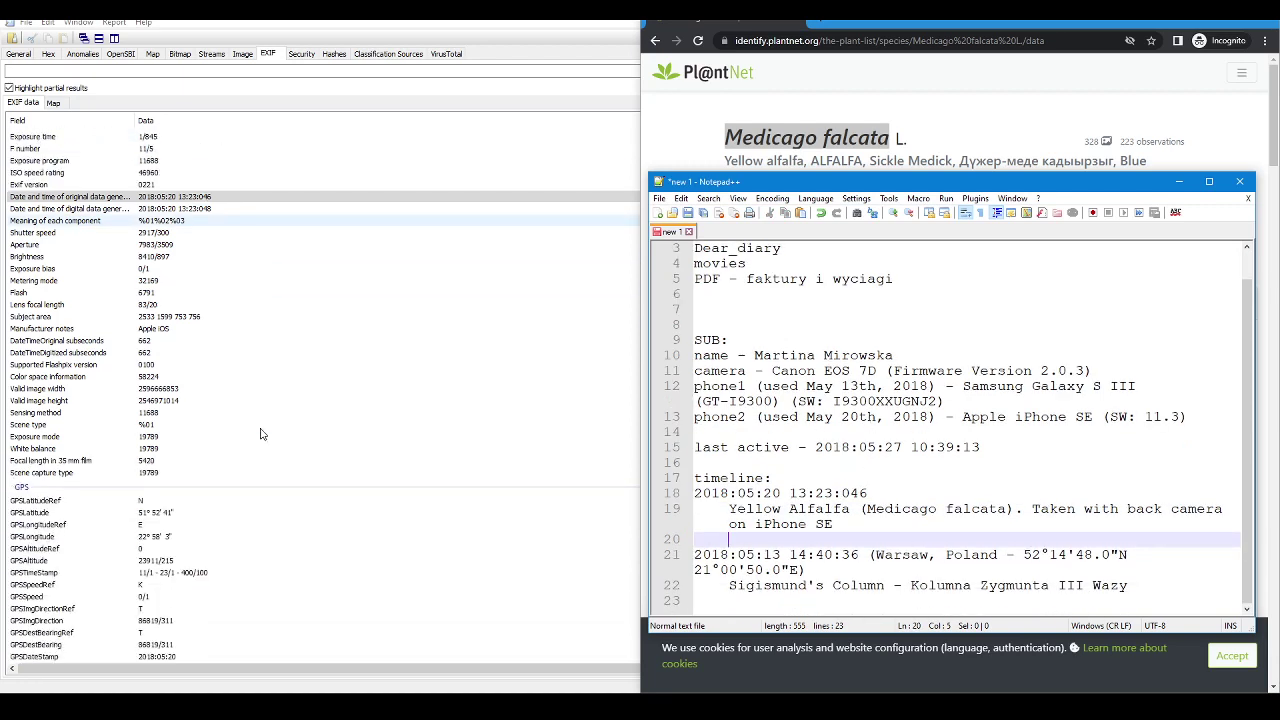
Open Google Maps in a new browser tab
click(760, 22)
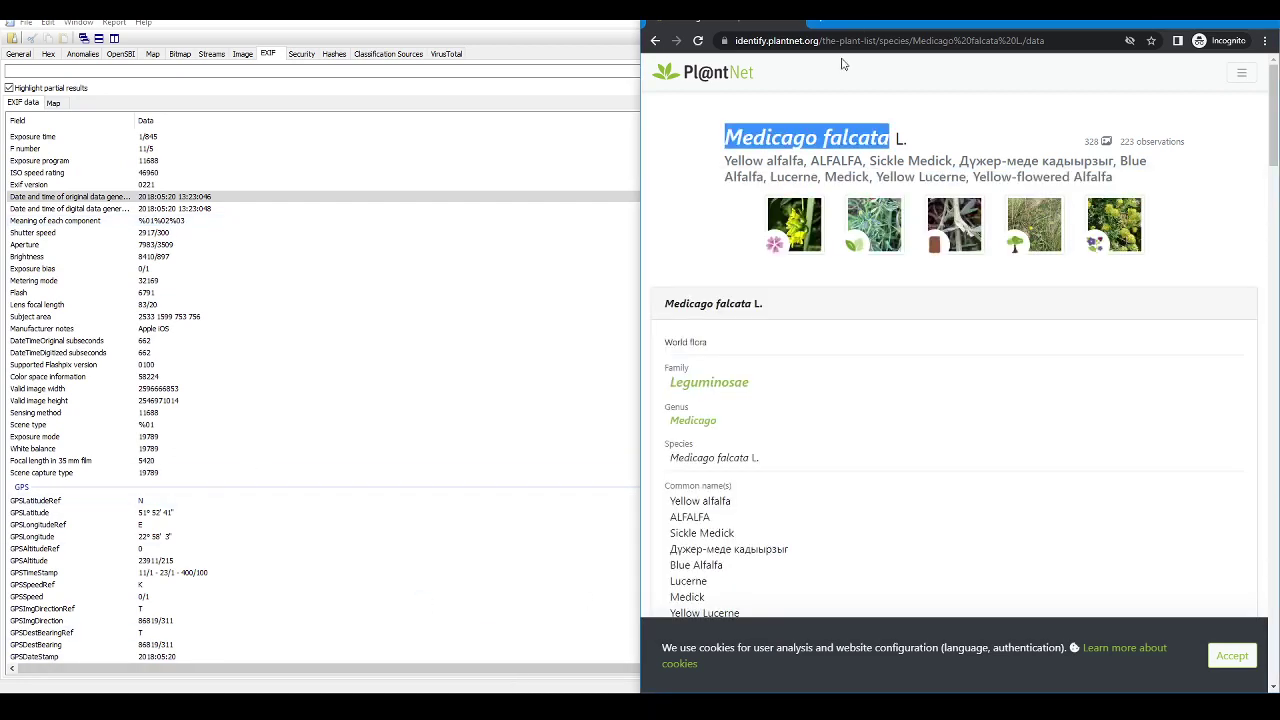
click(822, 24)
text(maps)
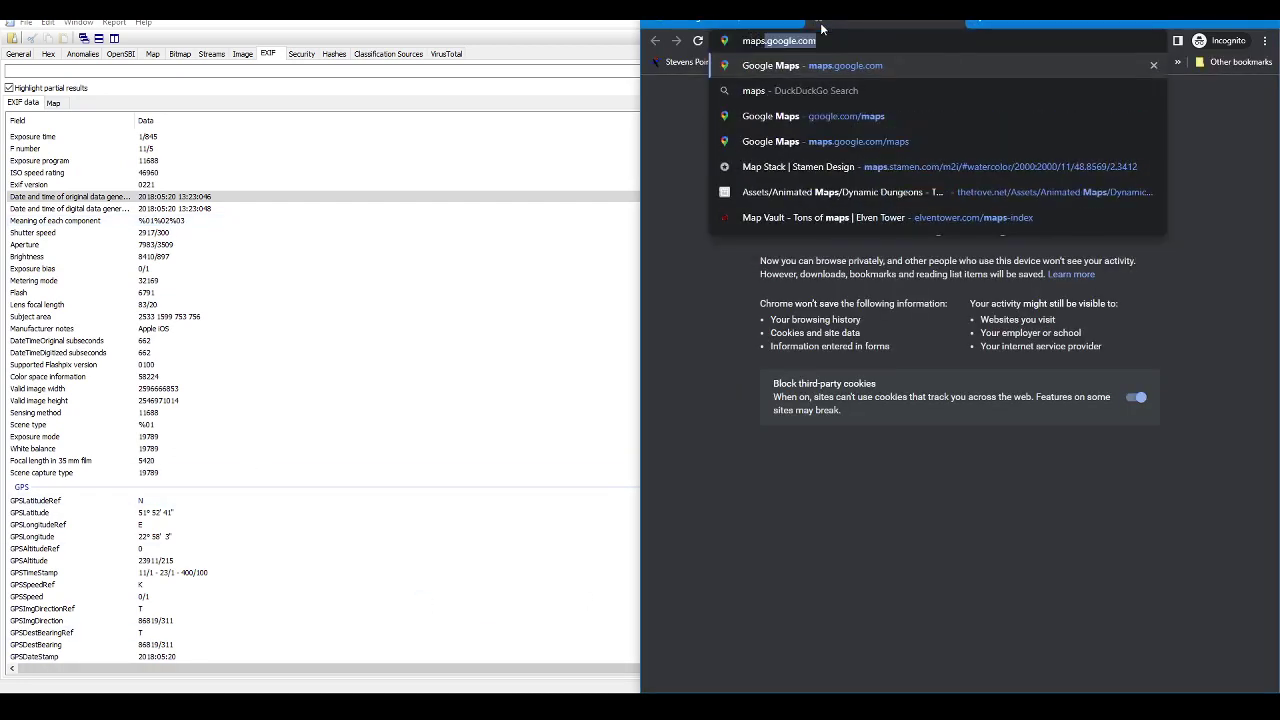
key(Return)
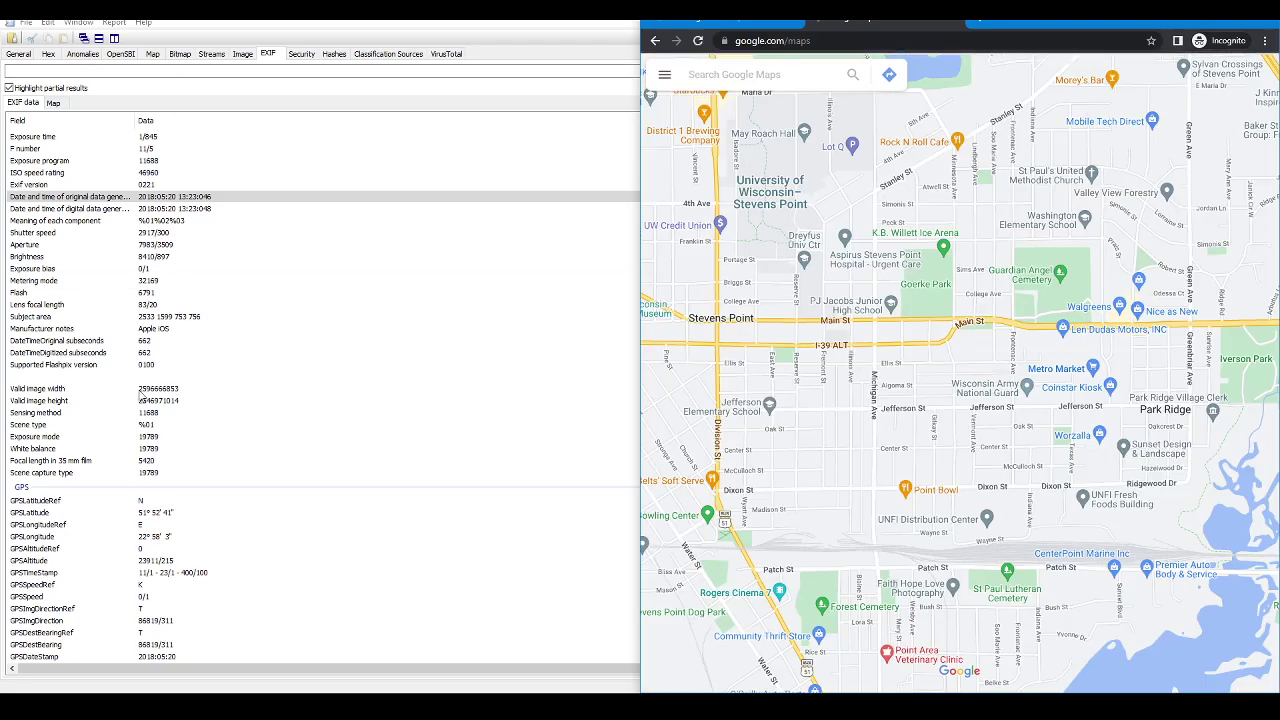
Search Maps for the photo's GPS latitude (N) and longitude (E) copied from FileAlyzer
click(173, 515)
right_click(168, 514)
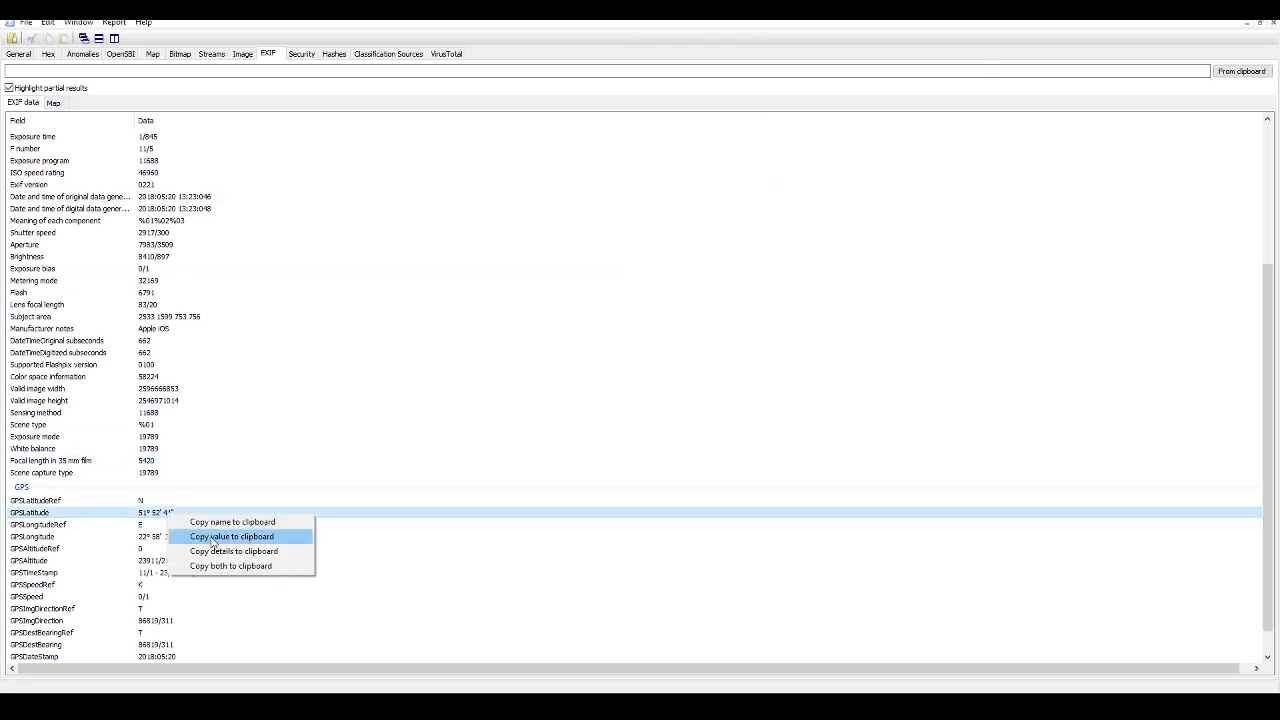
click(212, 540)
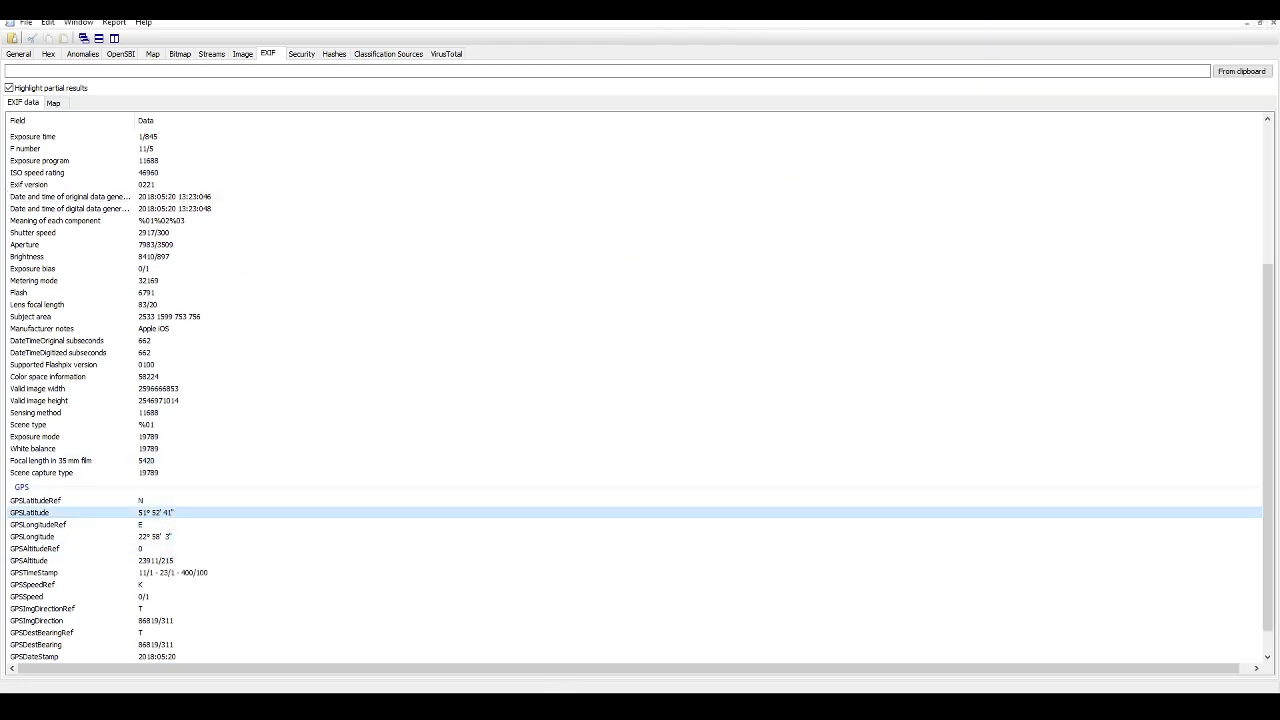
key(alt+Tab)
text(51° 52' 41")
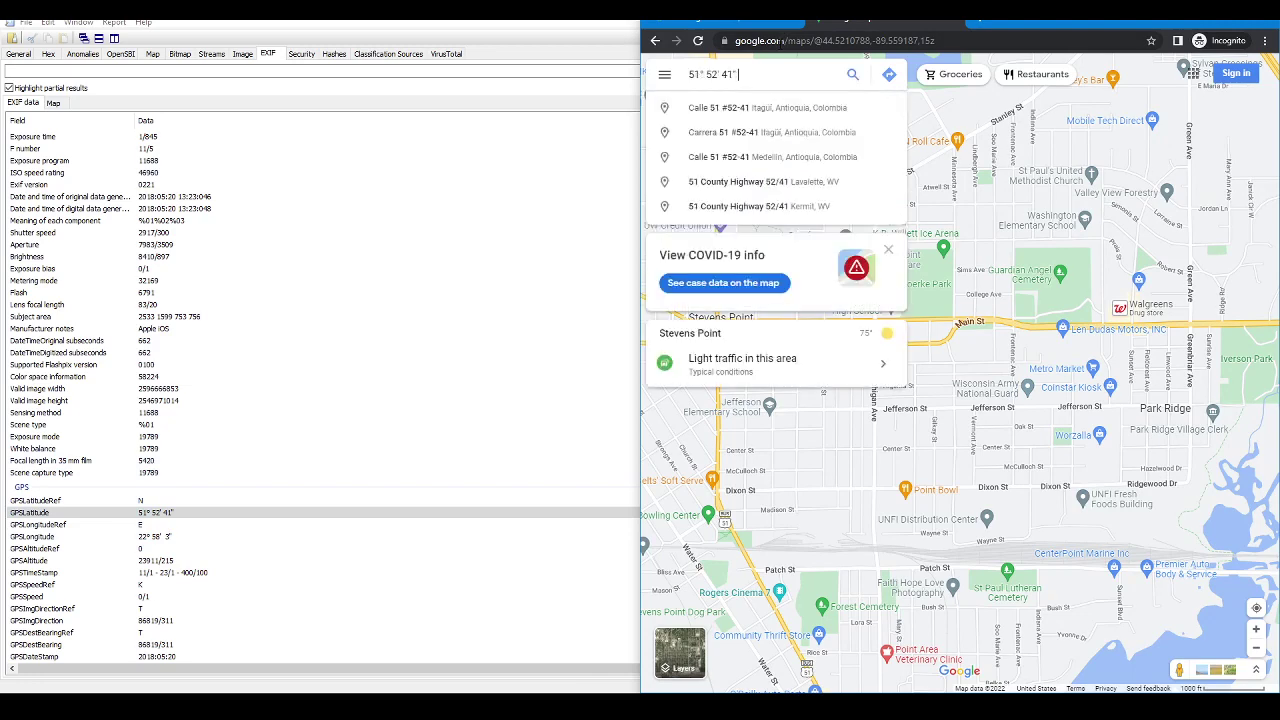
text(N)
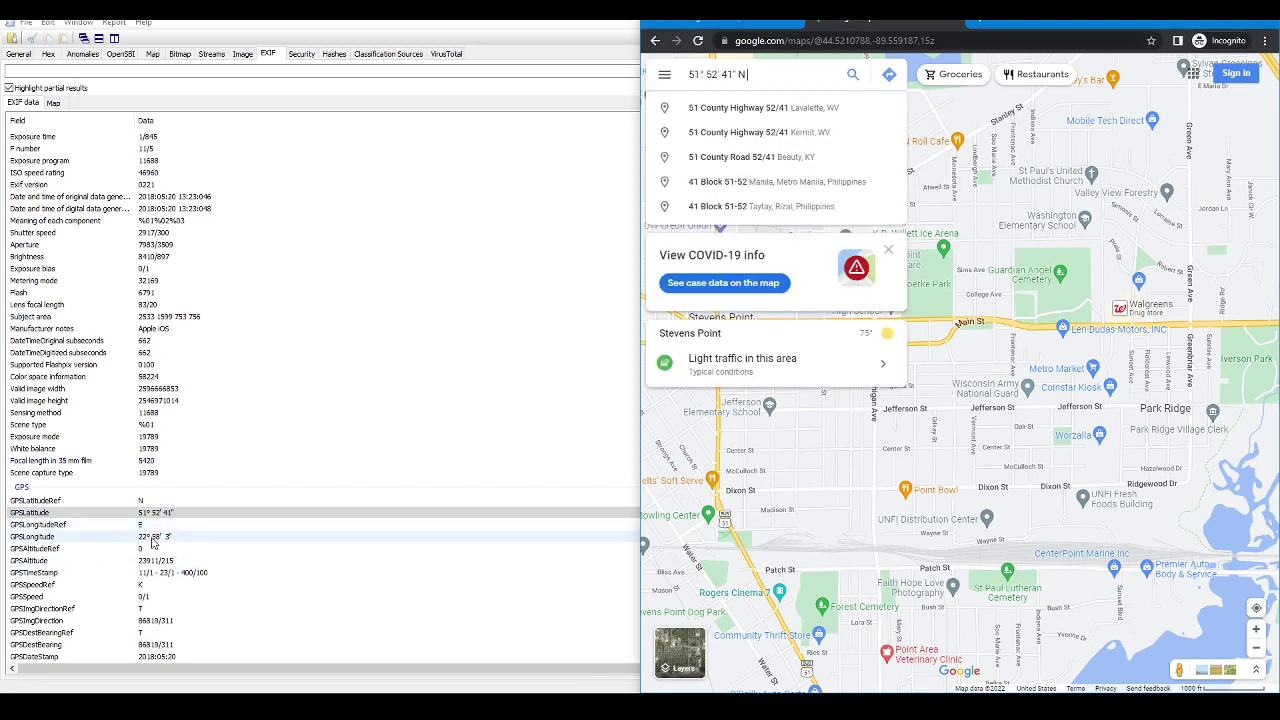
right_click(153, 537)
click(210, 559)
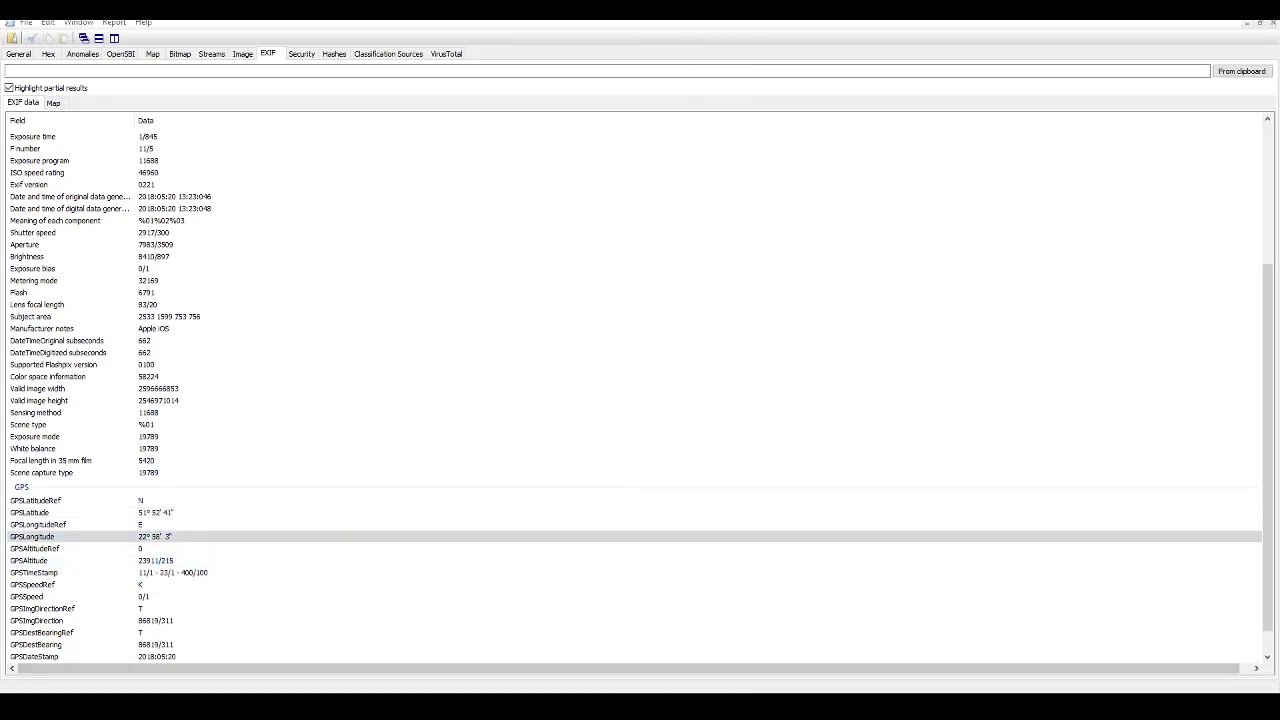
key(alt+Tab)
key(ctrl+v)
text(E)
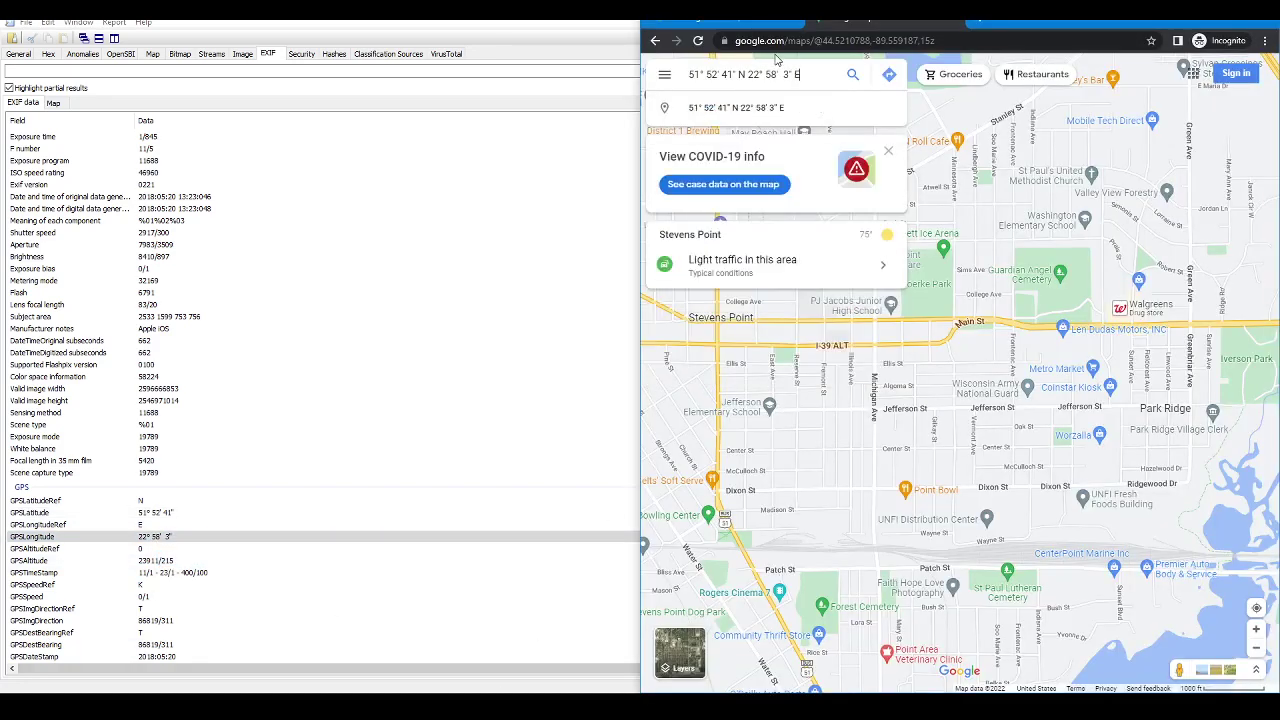
key(Return)
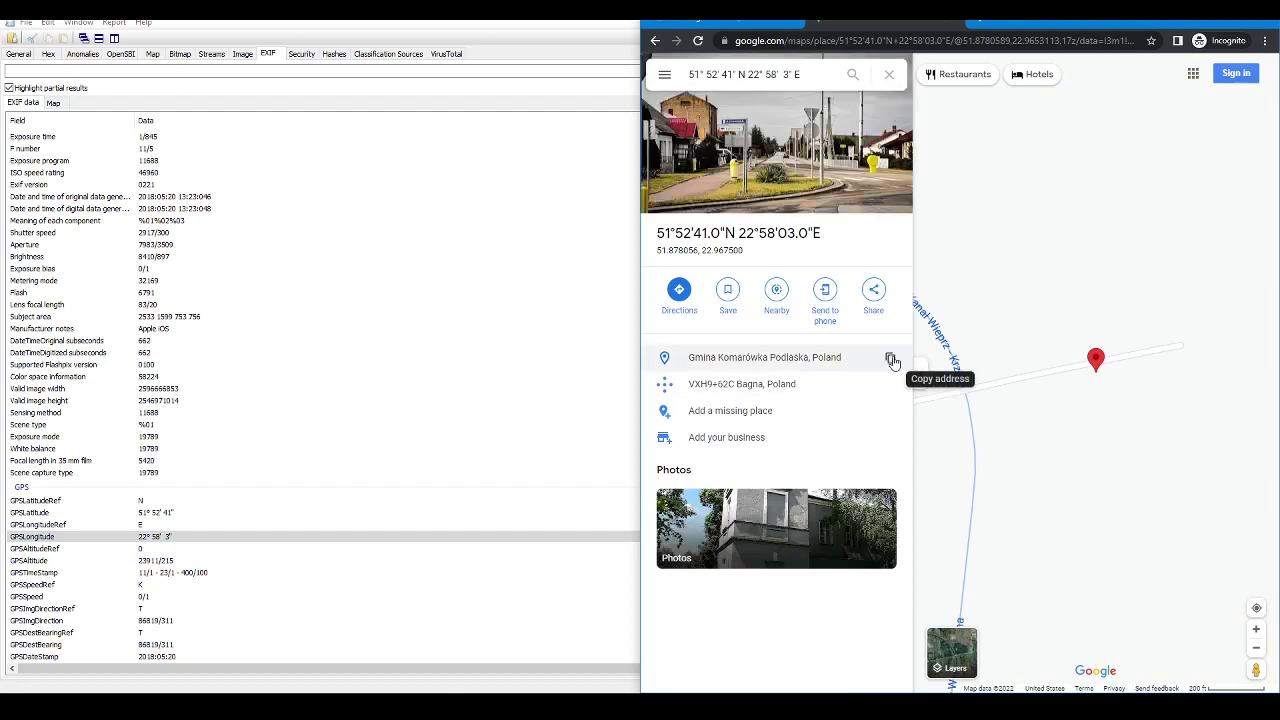
Zoom out around the pin and select the coordinates 51°52'41.0"N 22°58'03.0"E
scroll(1123, 384, down, 3)
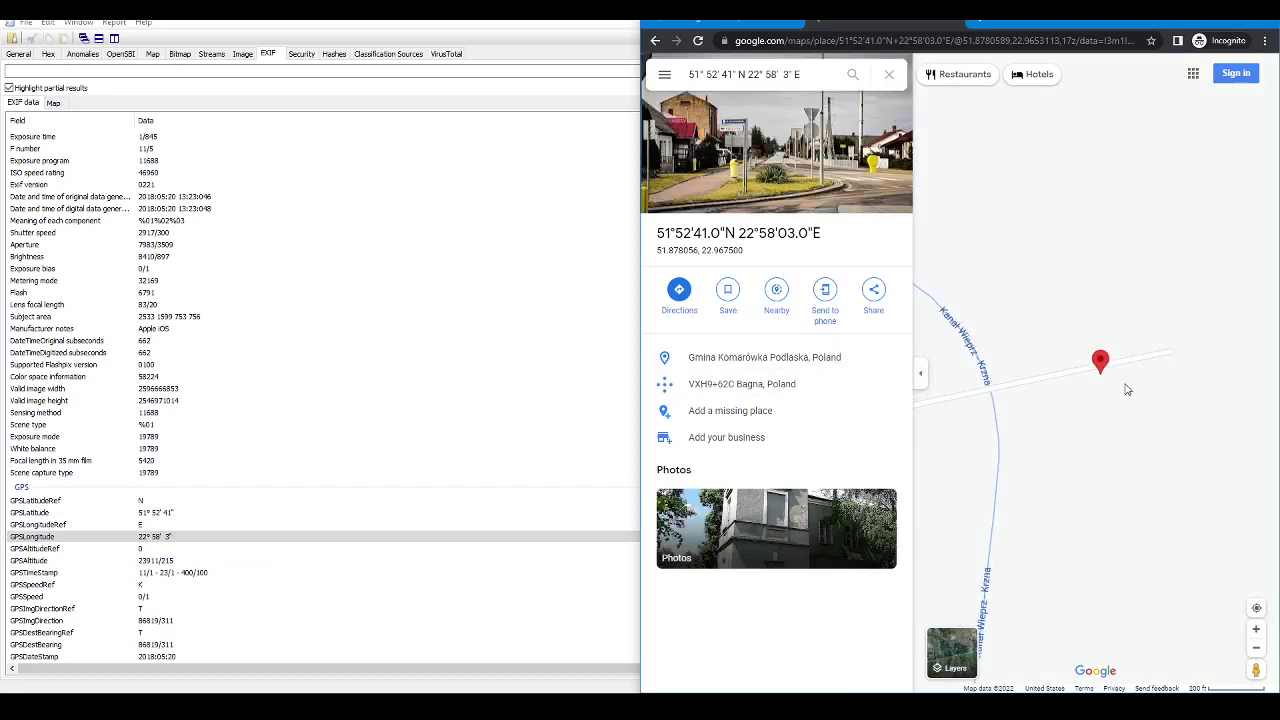
scroll(1130, 461, down, 5)
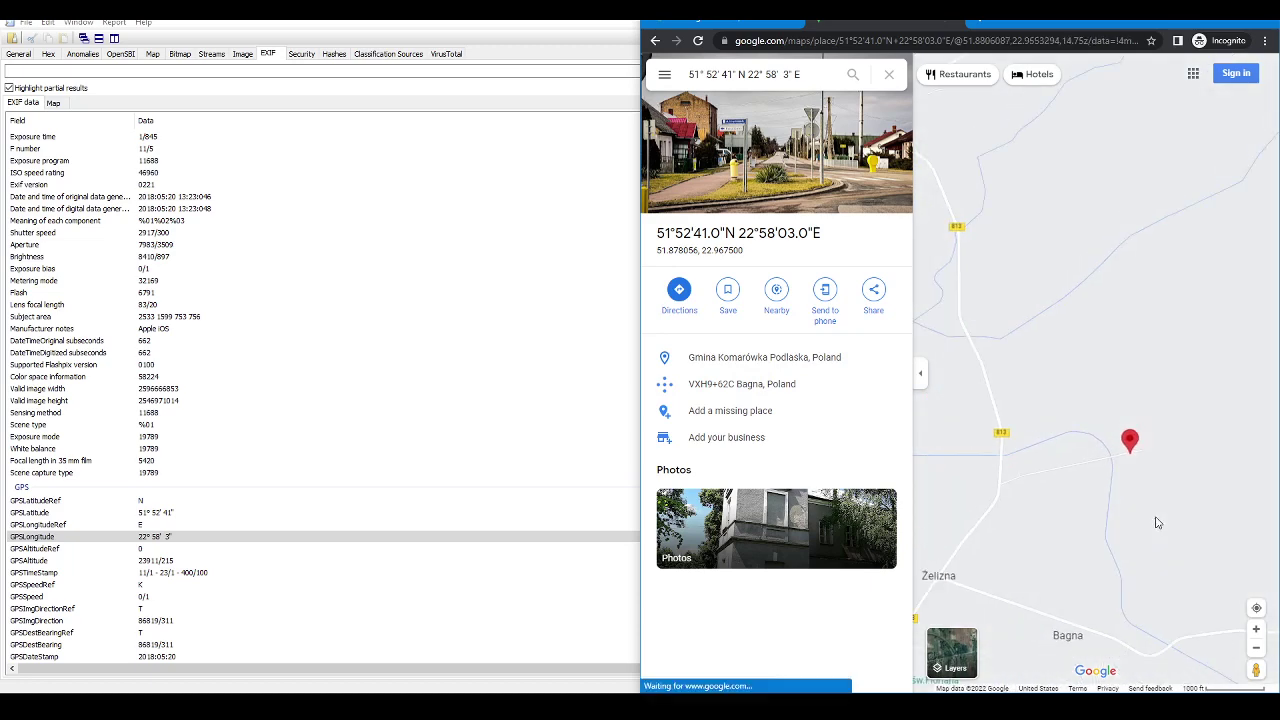
scroll(1185, 518, down, 2)
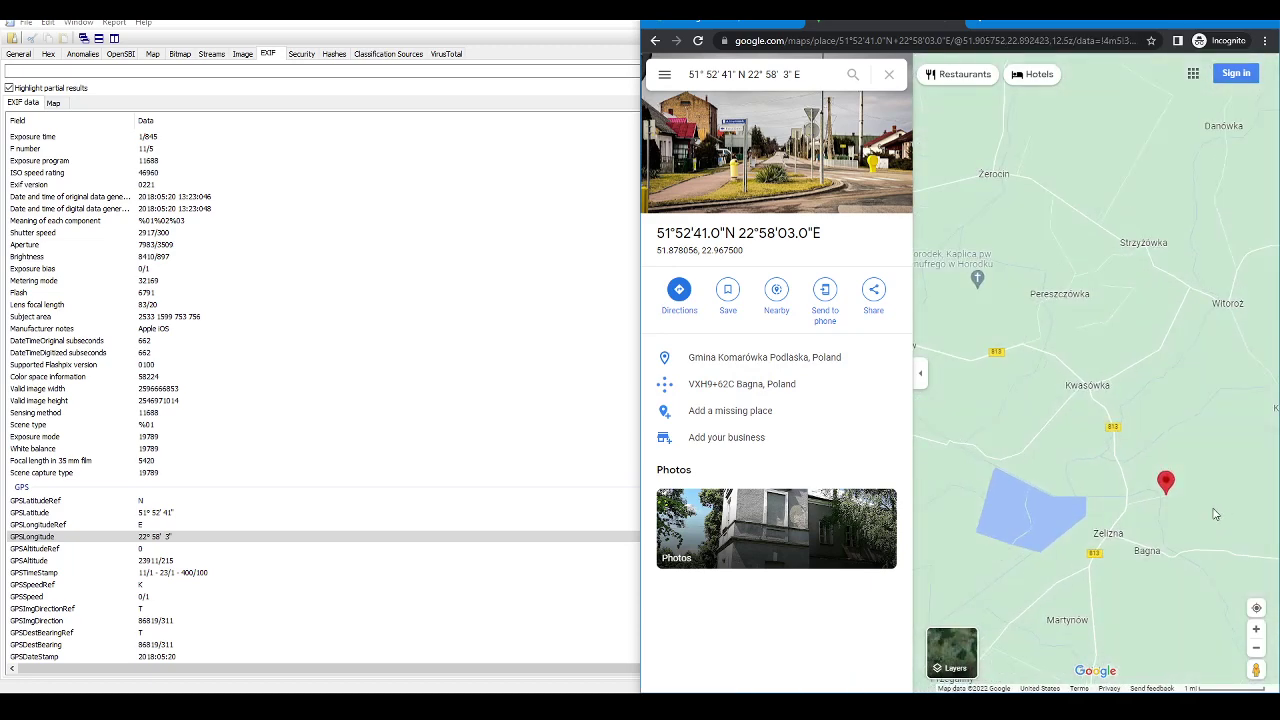
drag(835, 239, 650, 238)
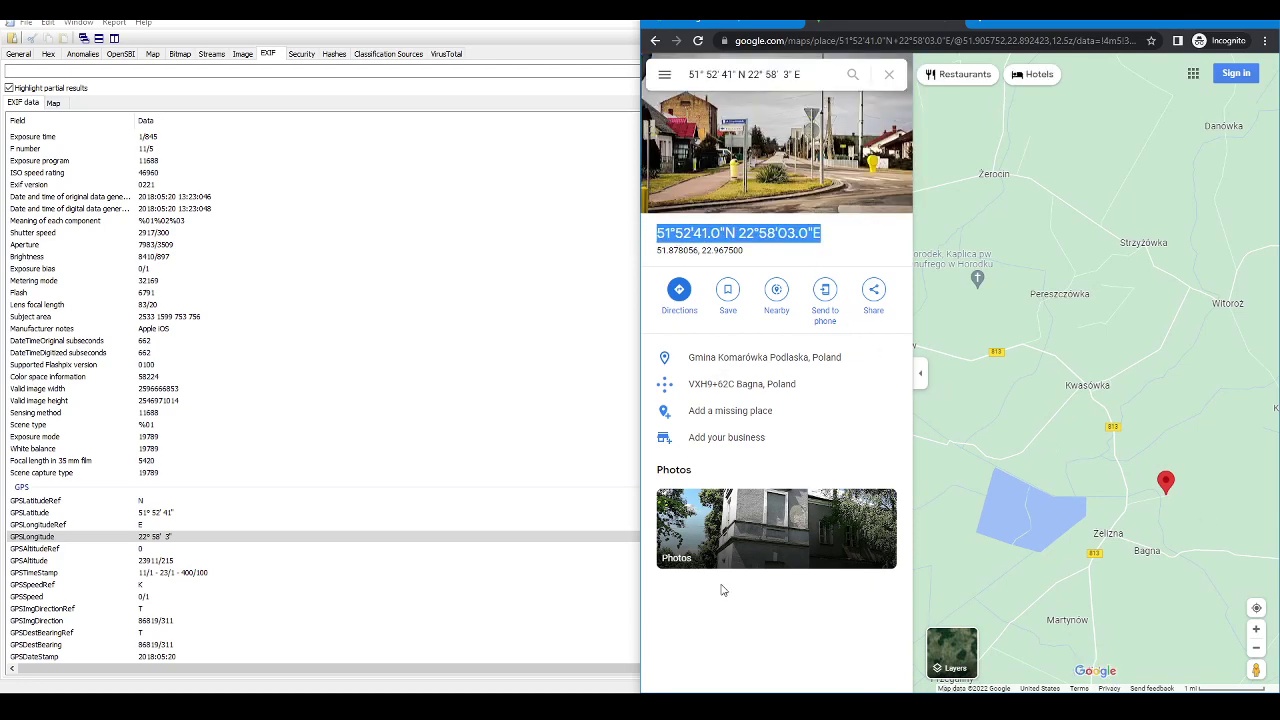
Insert an opening bracket and the copied coordinates after the 2018:05:20 entry's timestamp
key(alt+Tab)
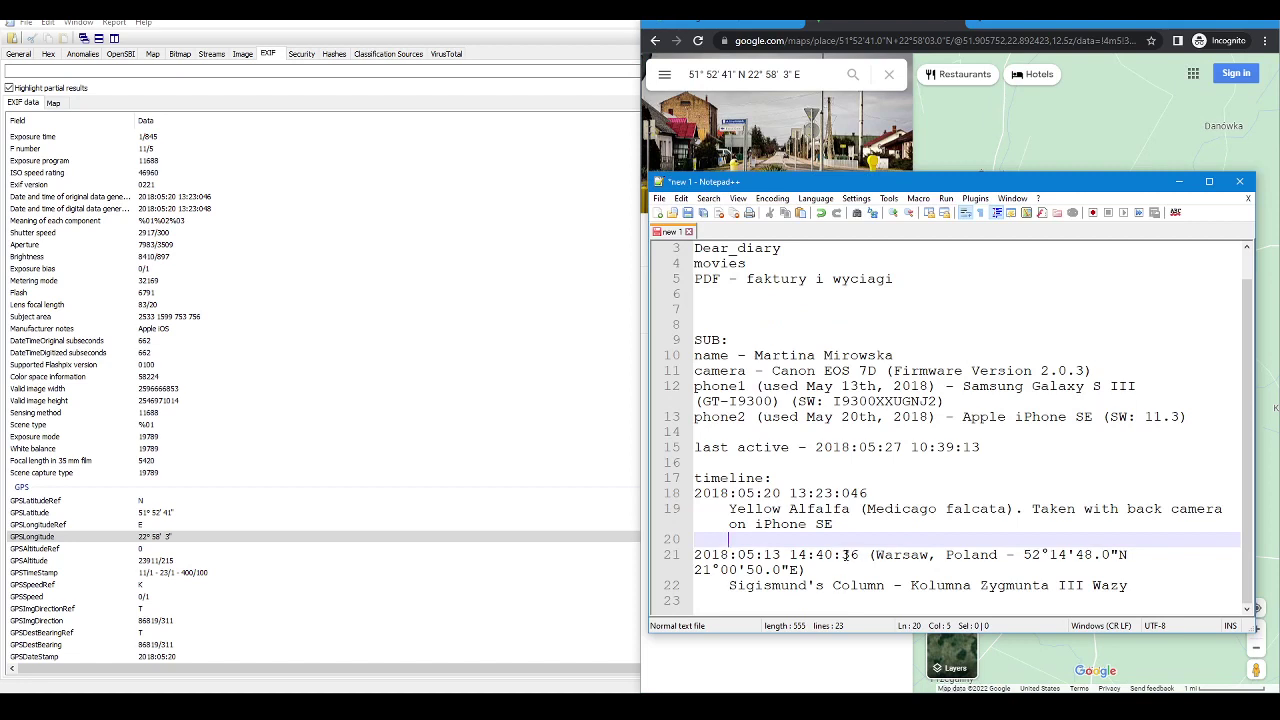
click(885, 496)
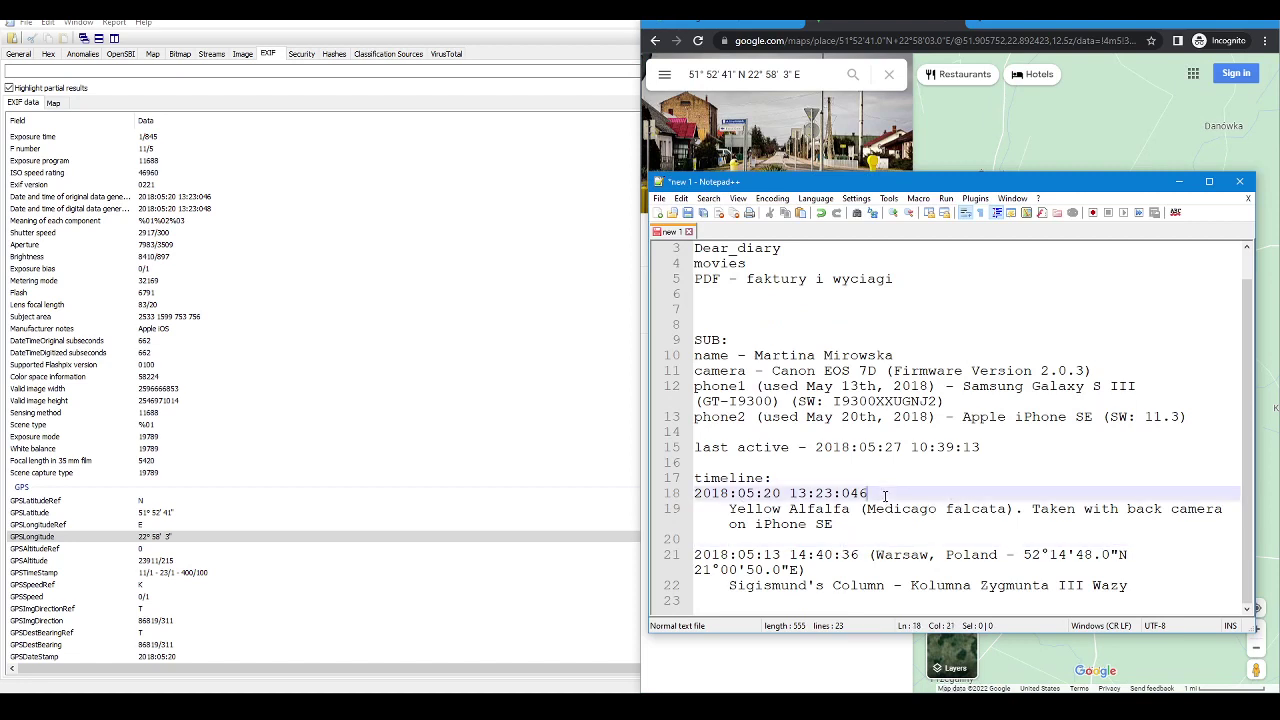
text(()
key(ctrl+v)
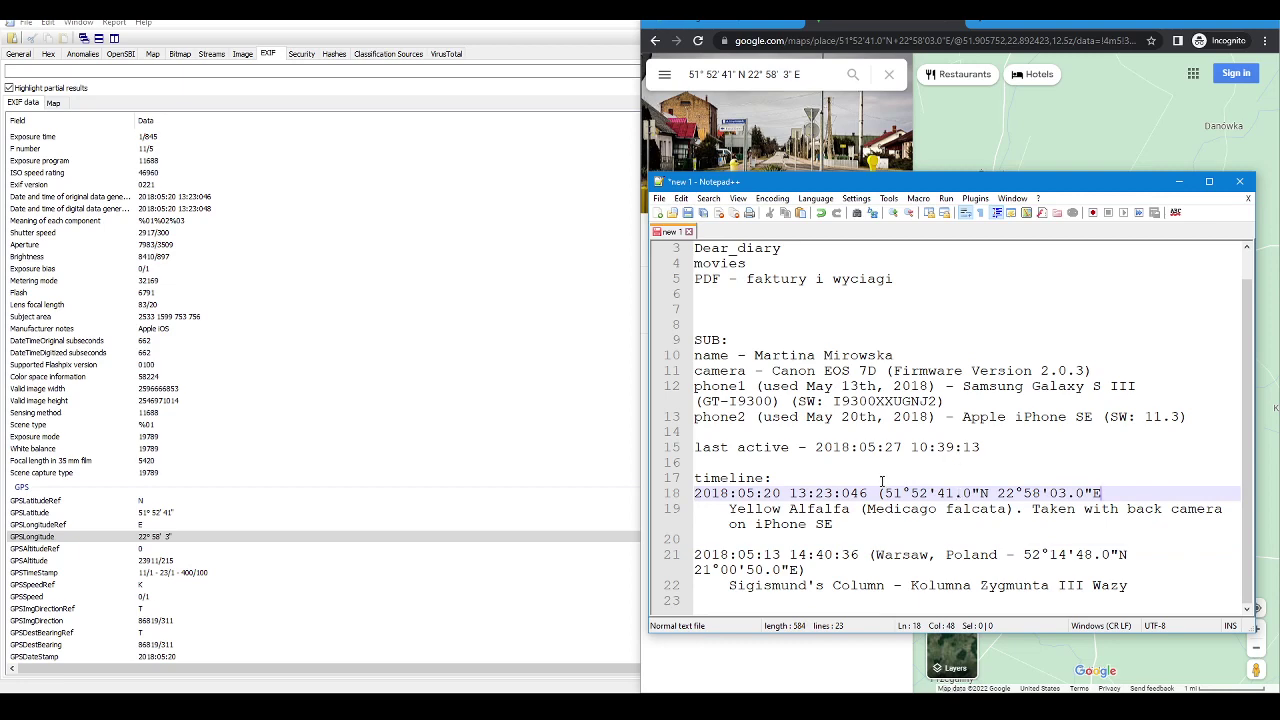
Copy the pinned place's address from Google Maps
click(1104, 22)
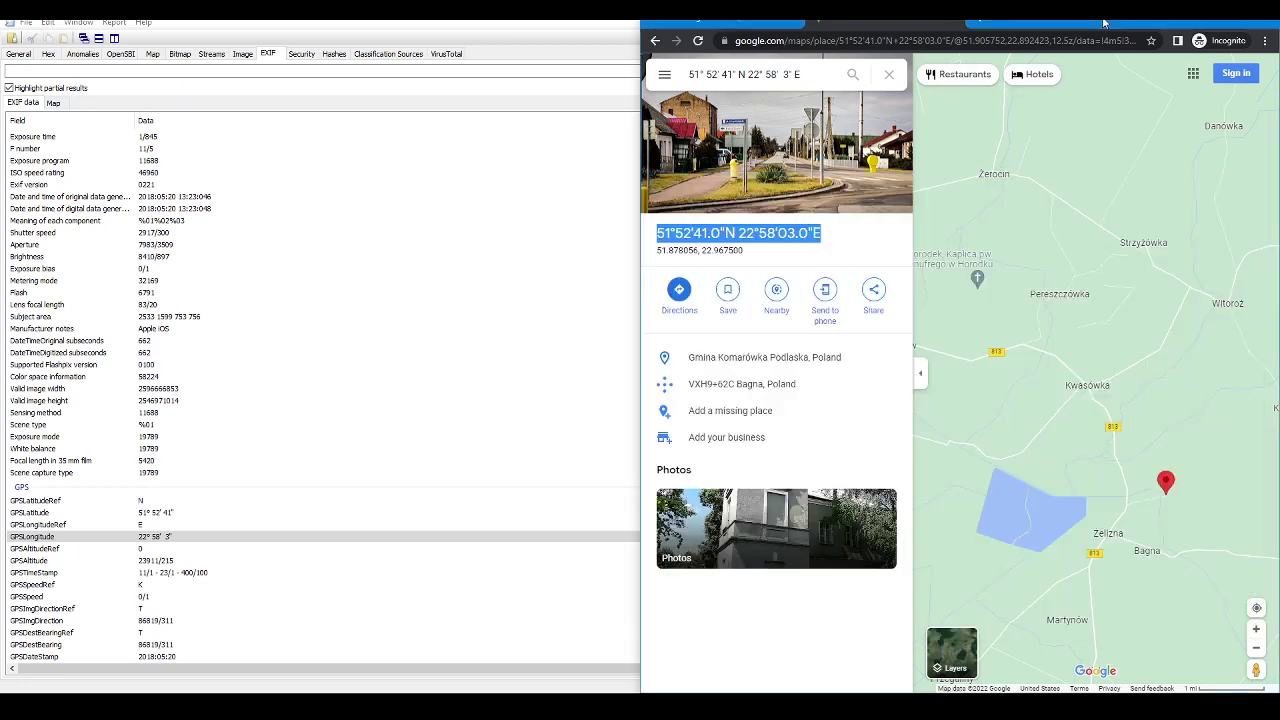
scroll(1131, 379, down, 2)
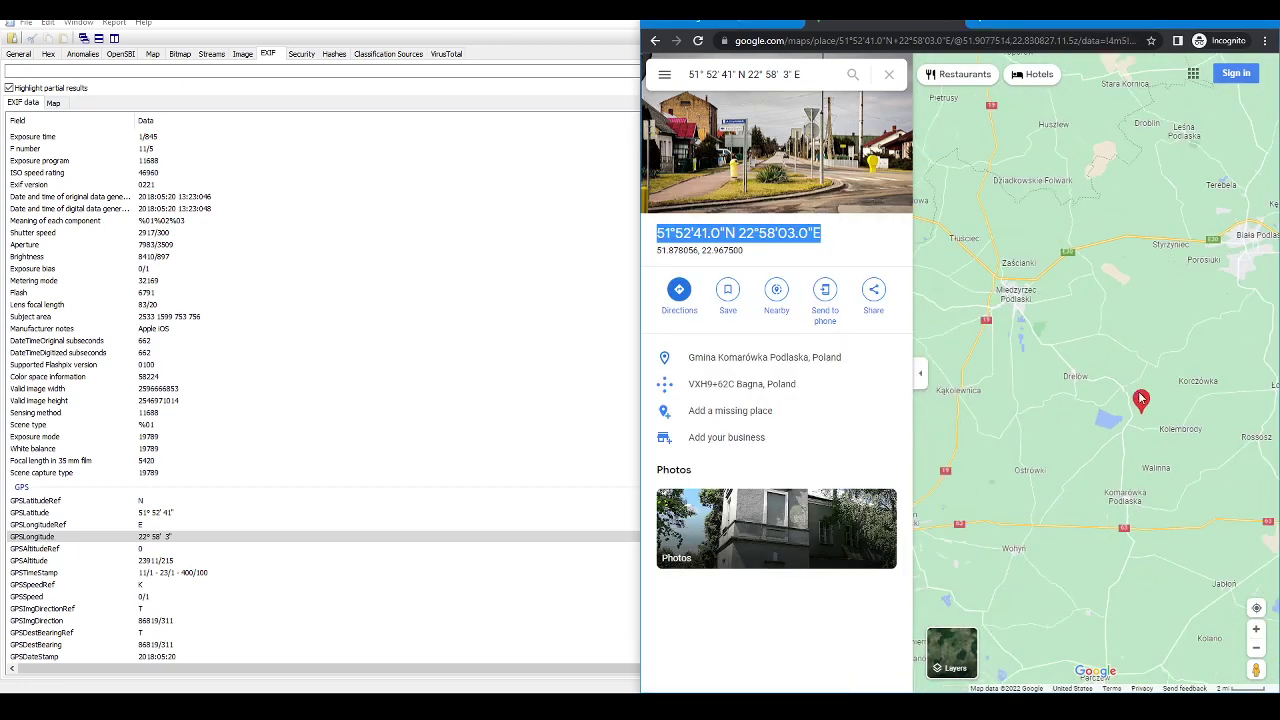
scroll(1141, 400, down, 6)
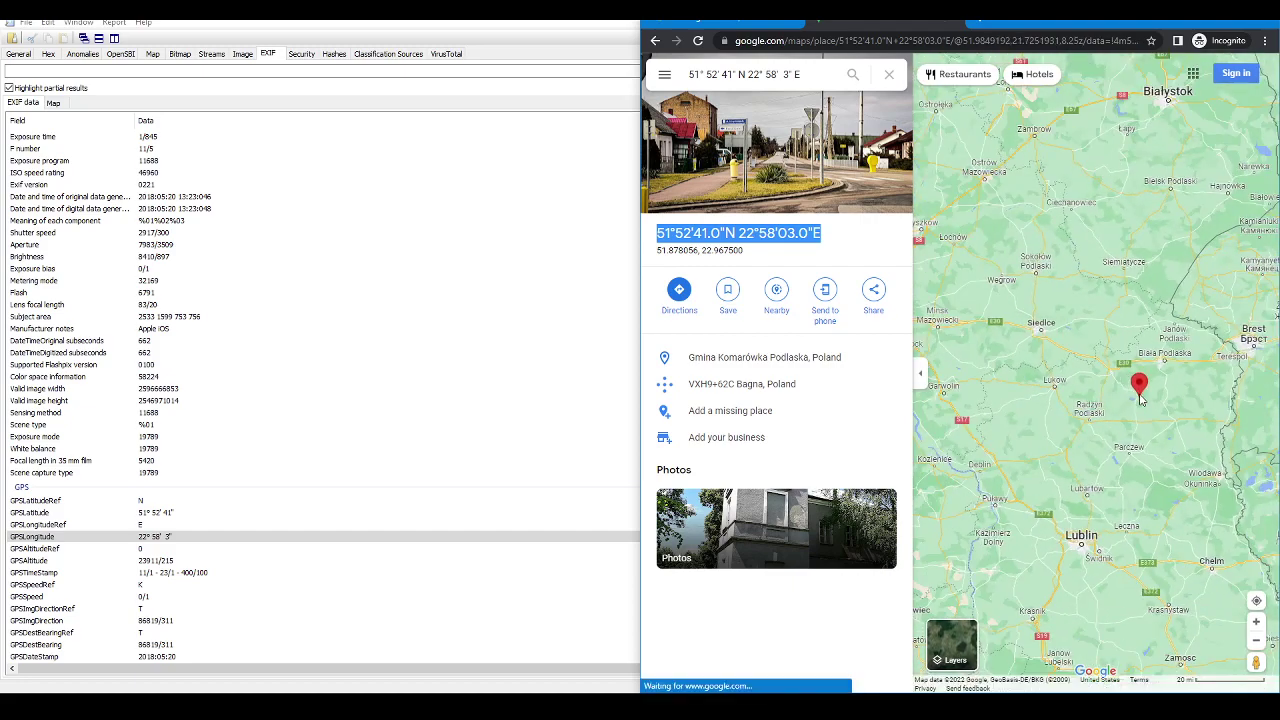
scroll(1141, 398, down, 2)
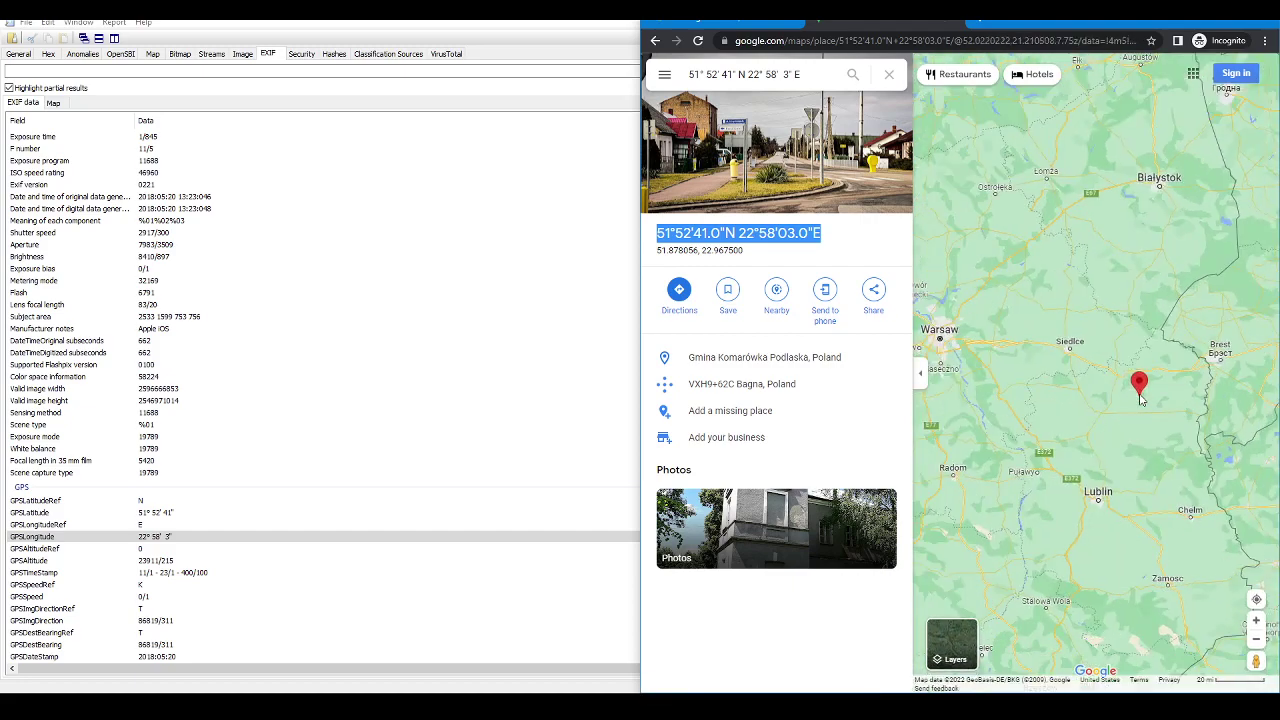
scroll(1141, 398, up, 5)
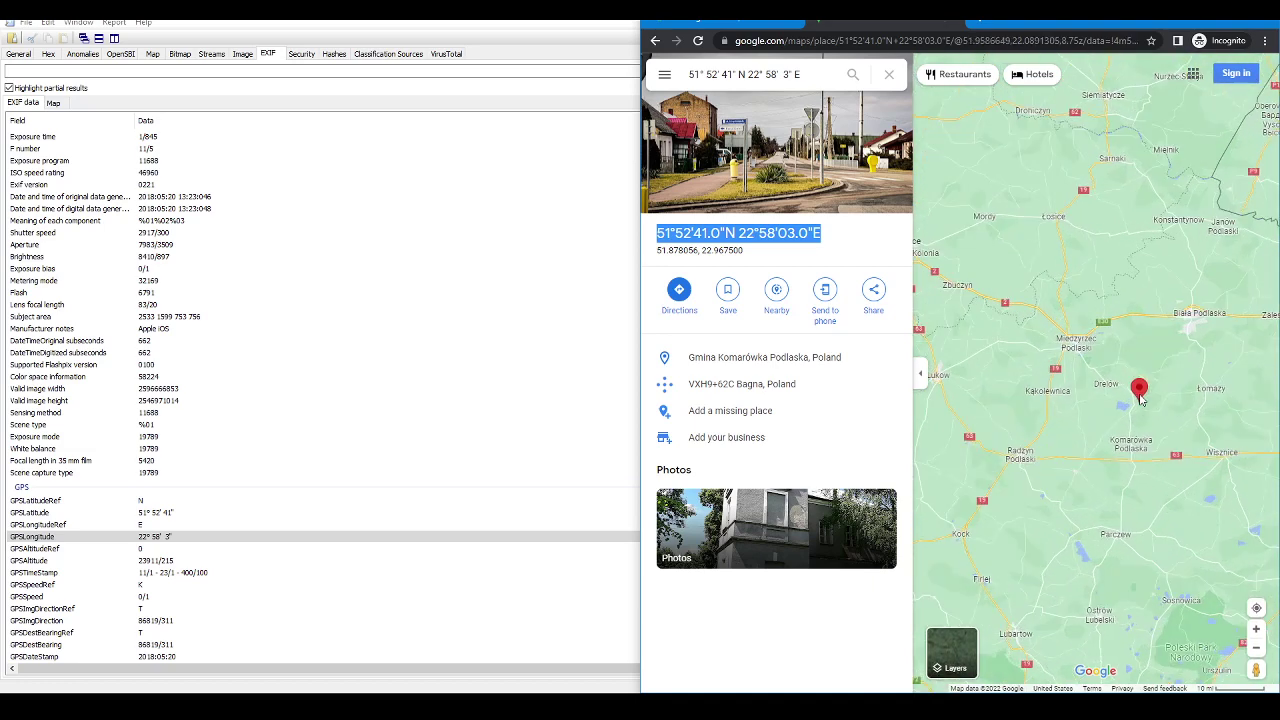
scroll(1140, 400, up, 4)
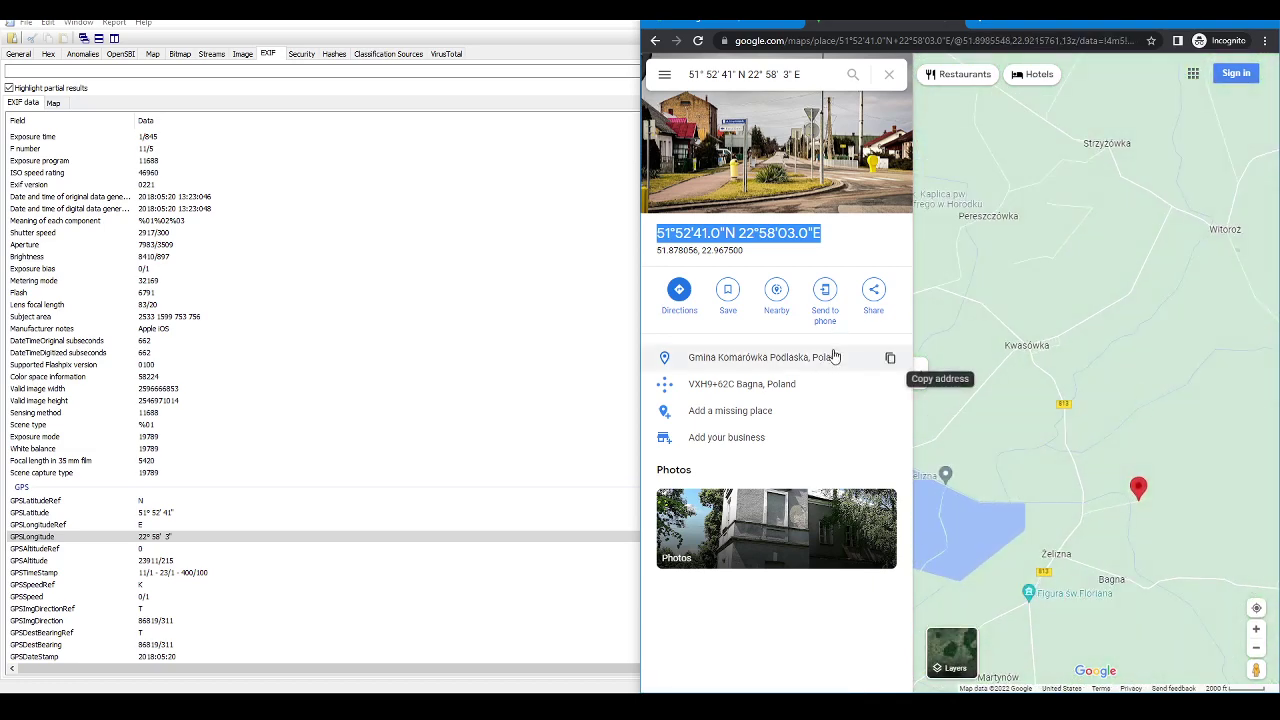
click(899, 362)
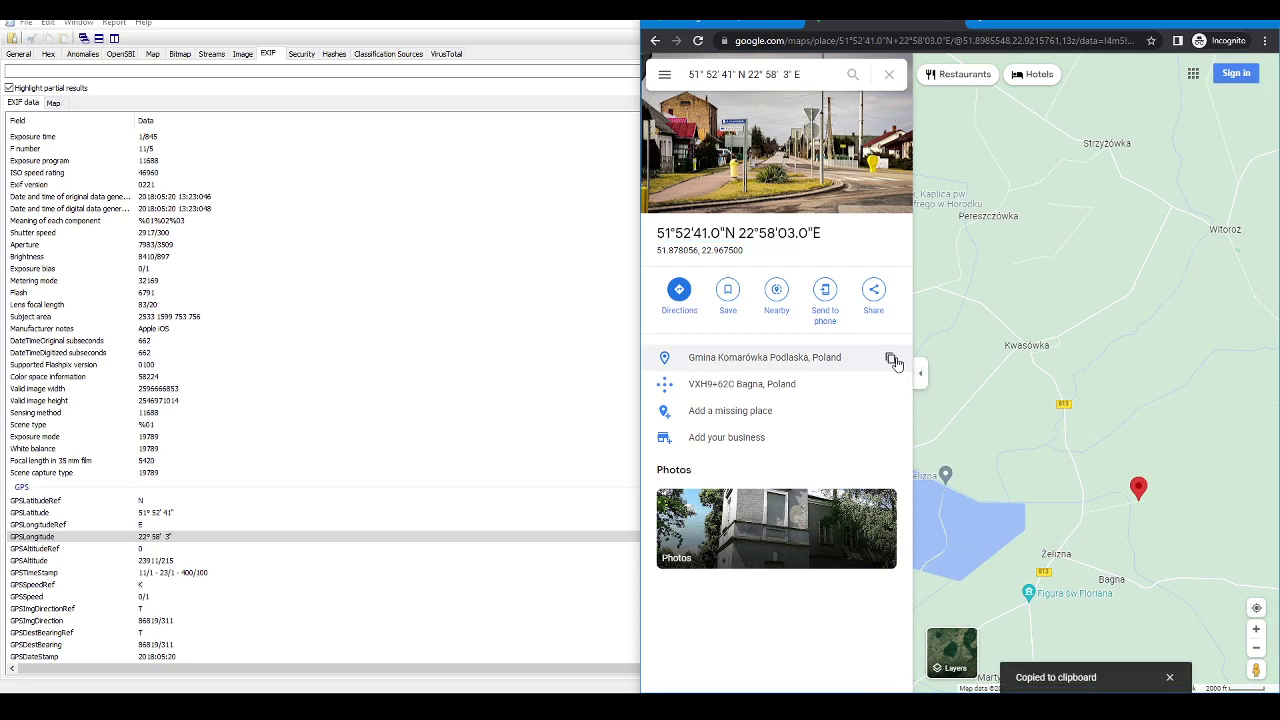
scroll(1138, 550, up, 1)
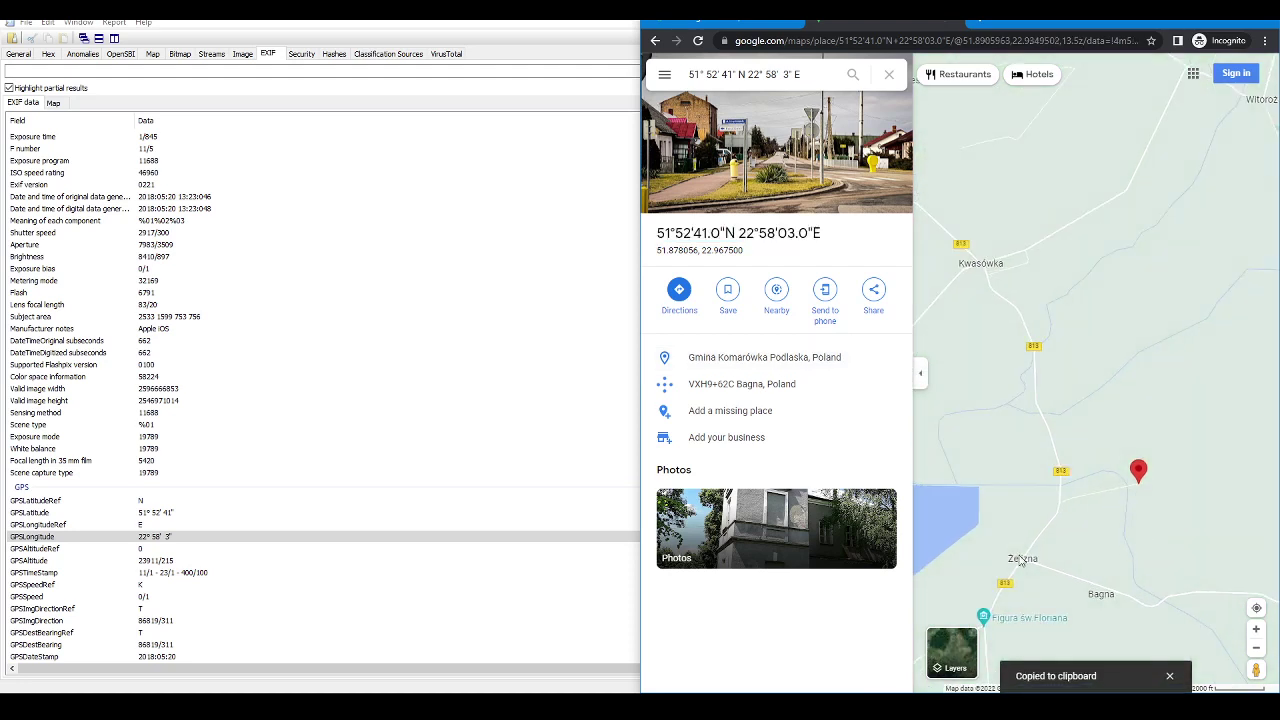
Complete the entry with 'Near Zelizna - Gmina Komarówka Podlaska, Poland- 51°52'41.0"N 22°58'03.0"E)'
key(alt+Tab)
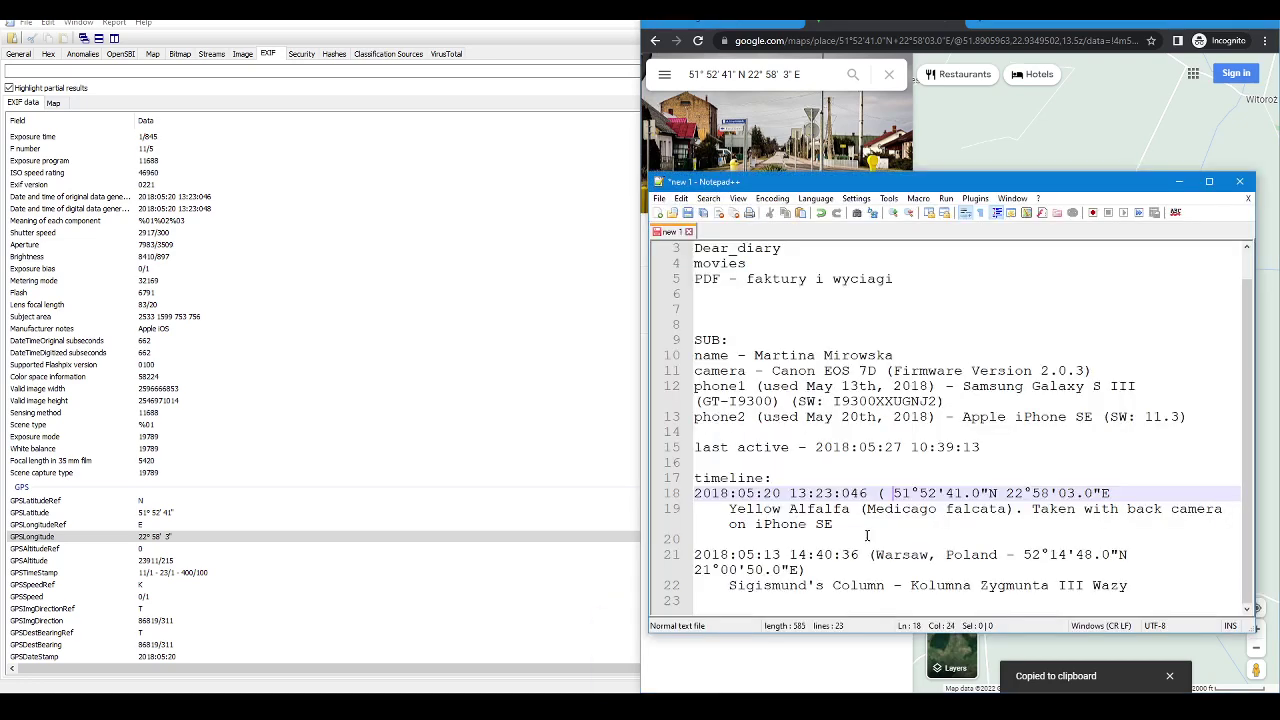
key(BackSpace)
text(Near Z)
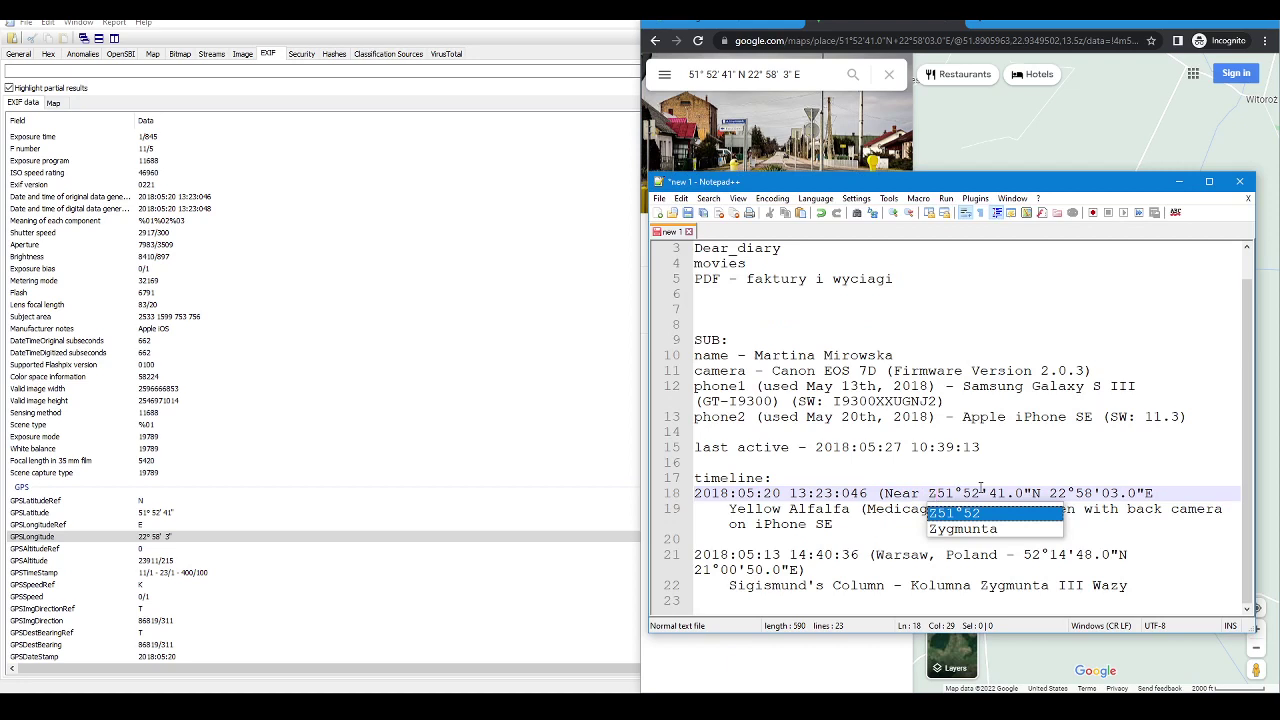
text(eliz)
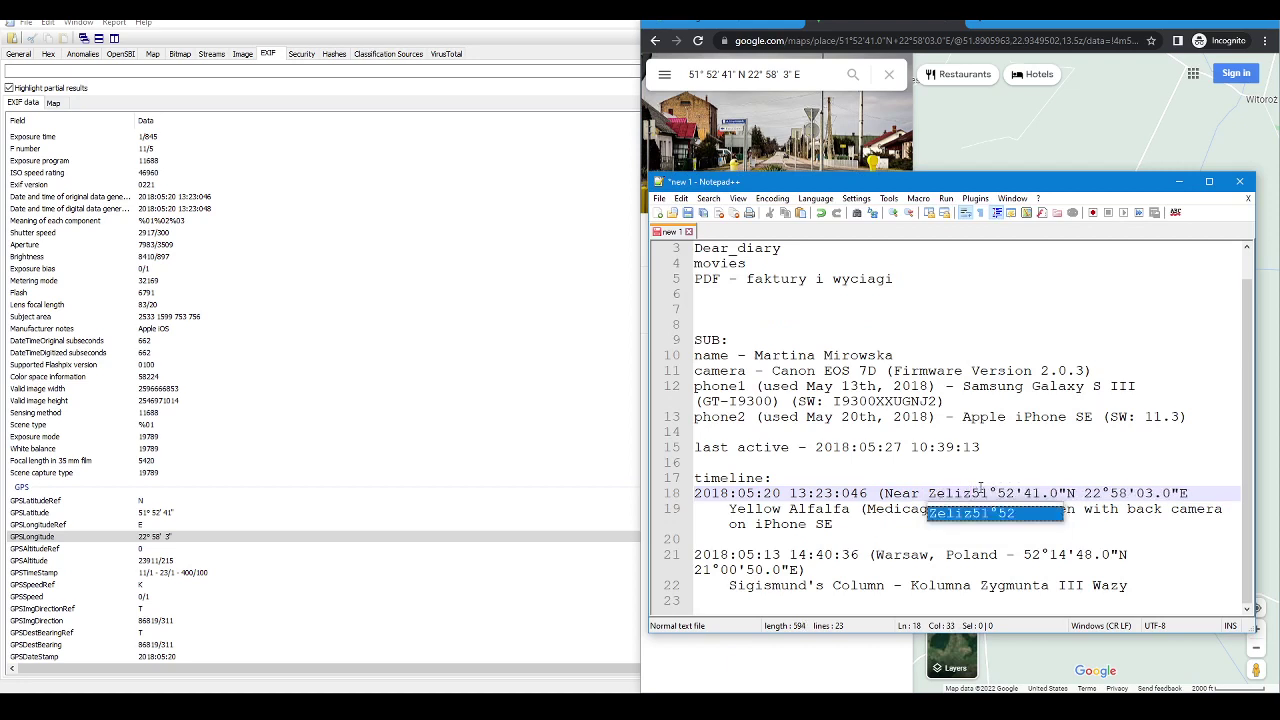
text(na )
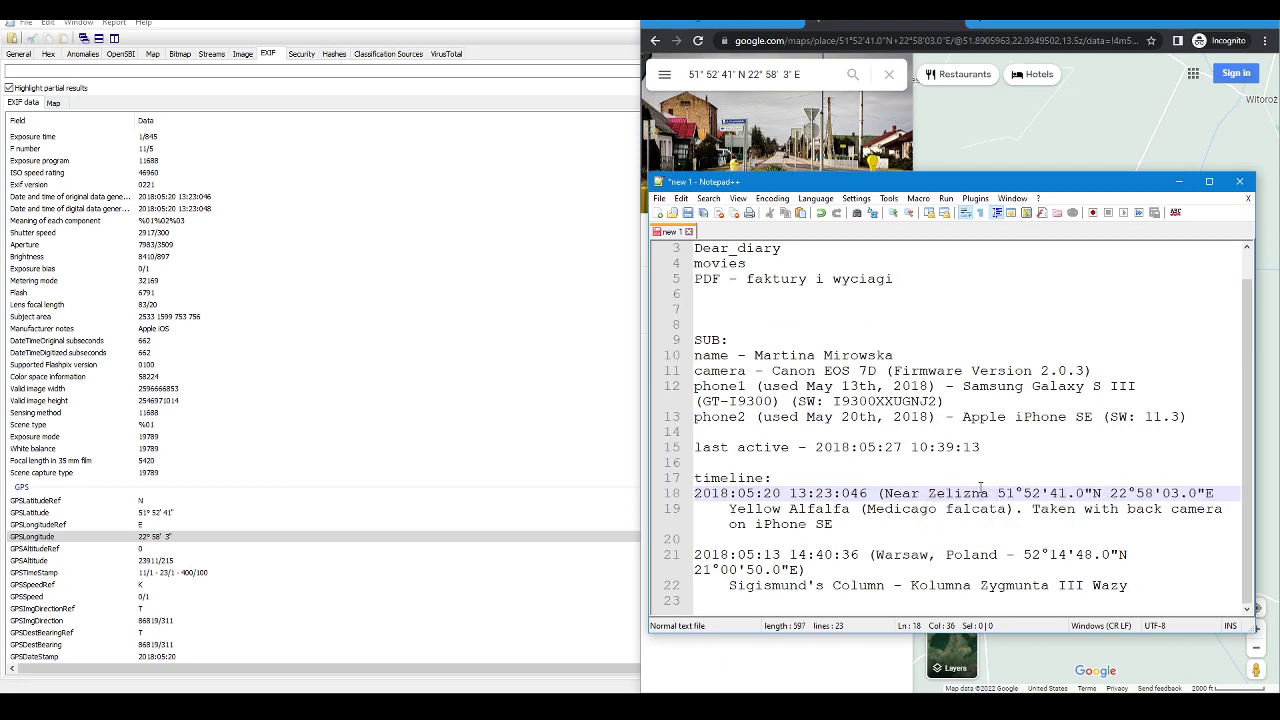
text(- Gmina Komarówka Podlaska, Poland- 51°52'41.0"N 22°58'03.0"E)
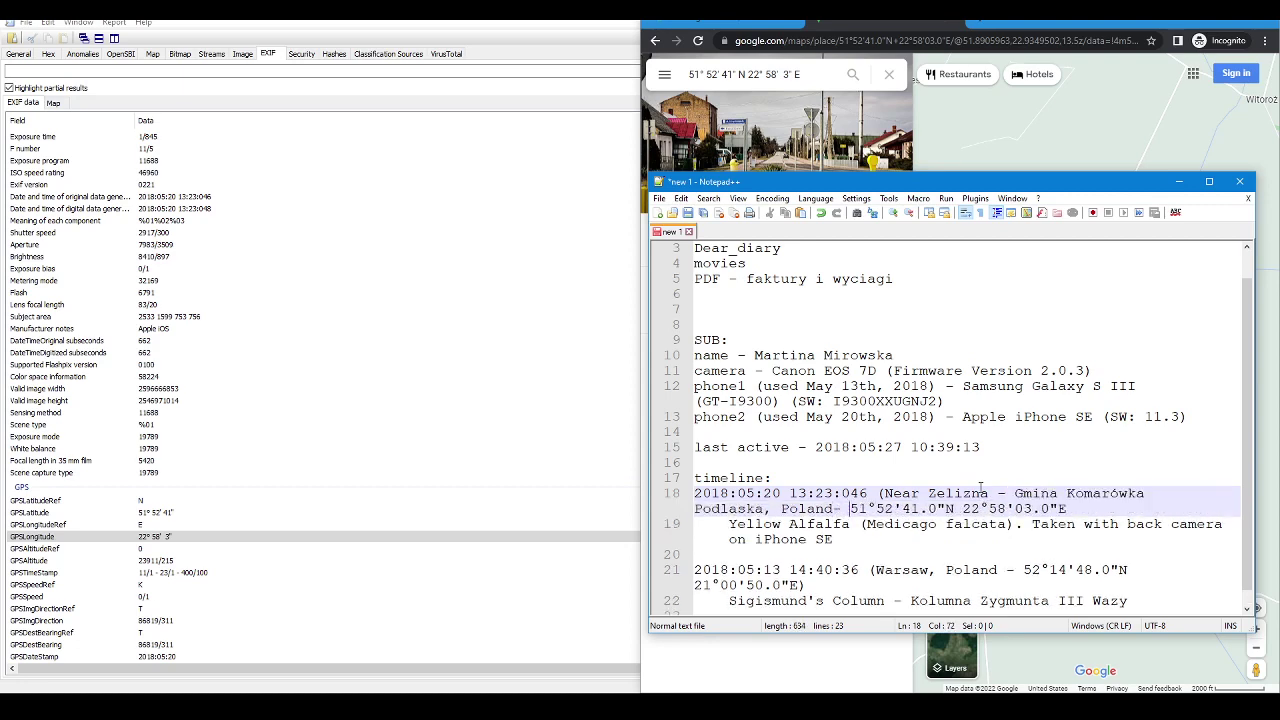
text())
scroll(1113, 503, down, 1)
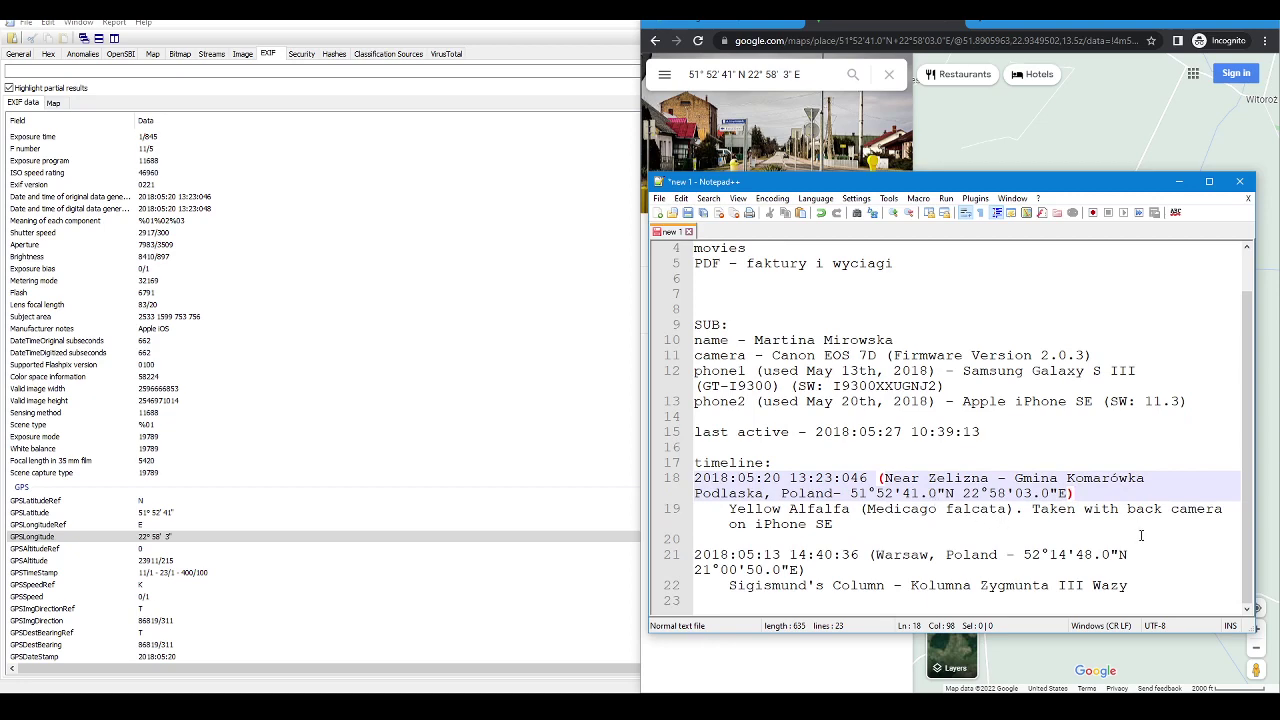
Enter Street View near the pin and walk along road DW813 to the bus stop
click(1103, 21)
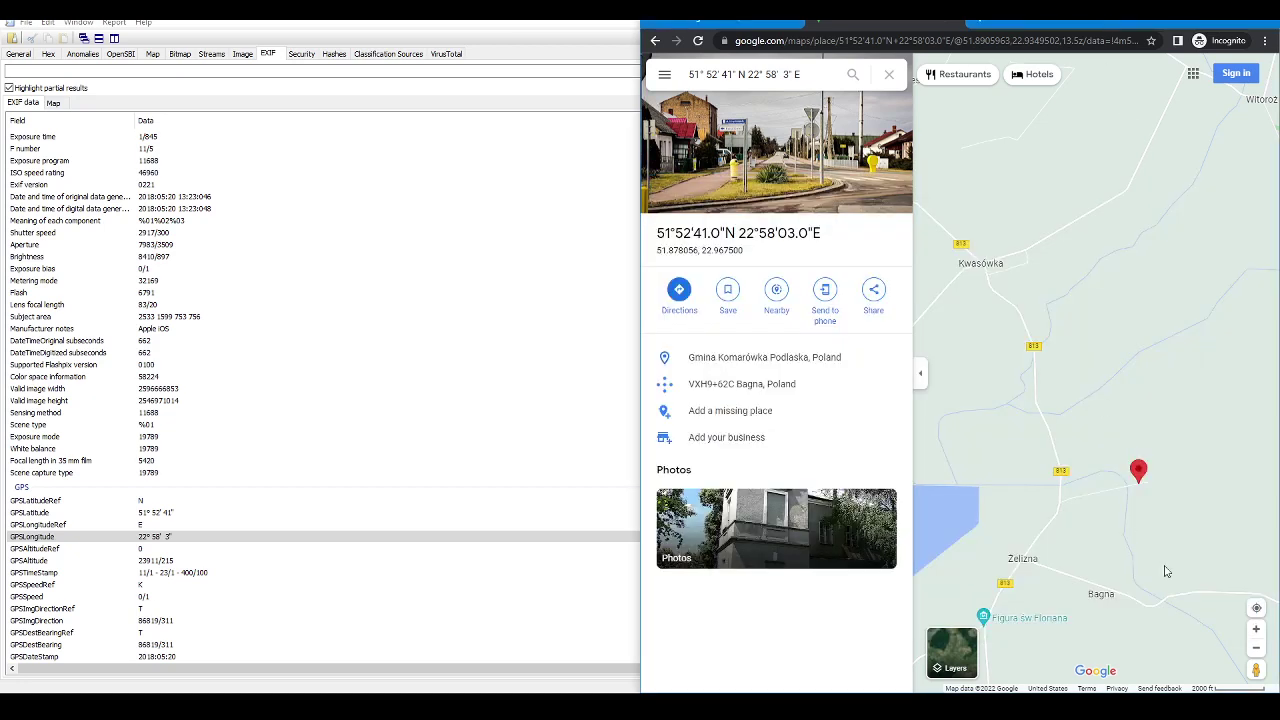
drag(1256, 668, 1062, 447)
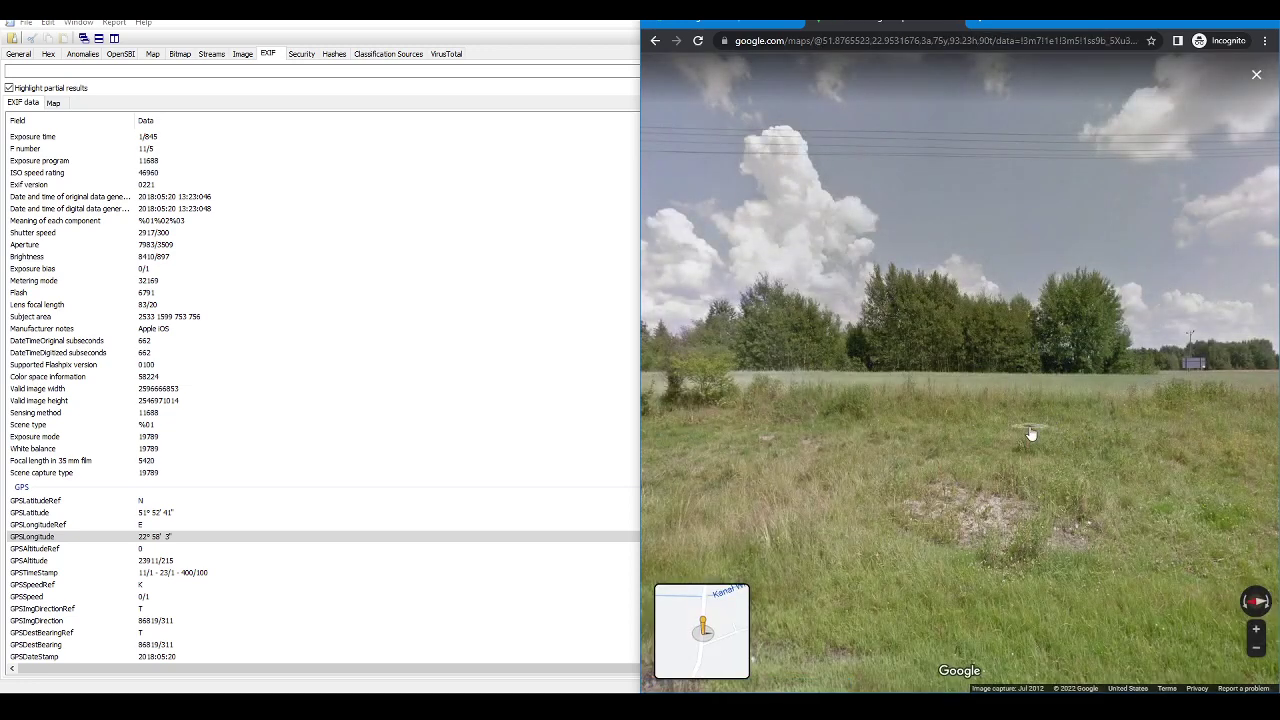
click(1099, 444)
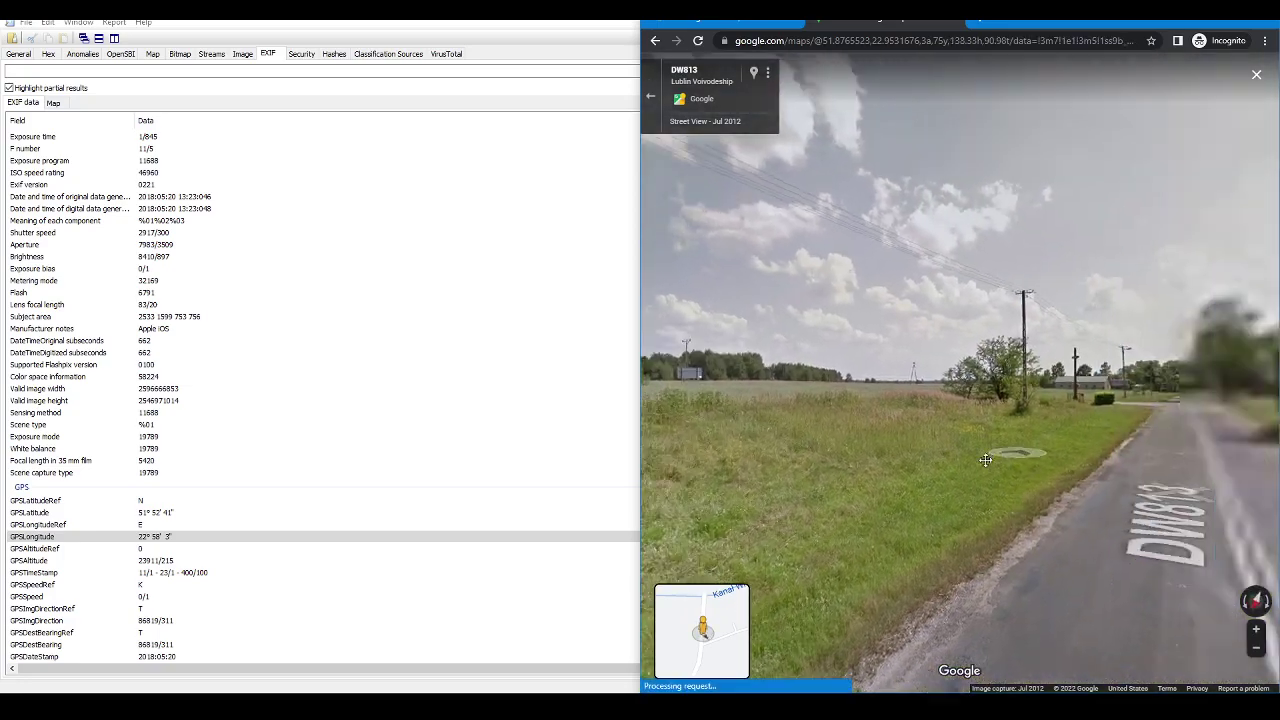
click(1000, 440)
click(1022, 420)
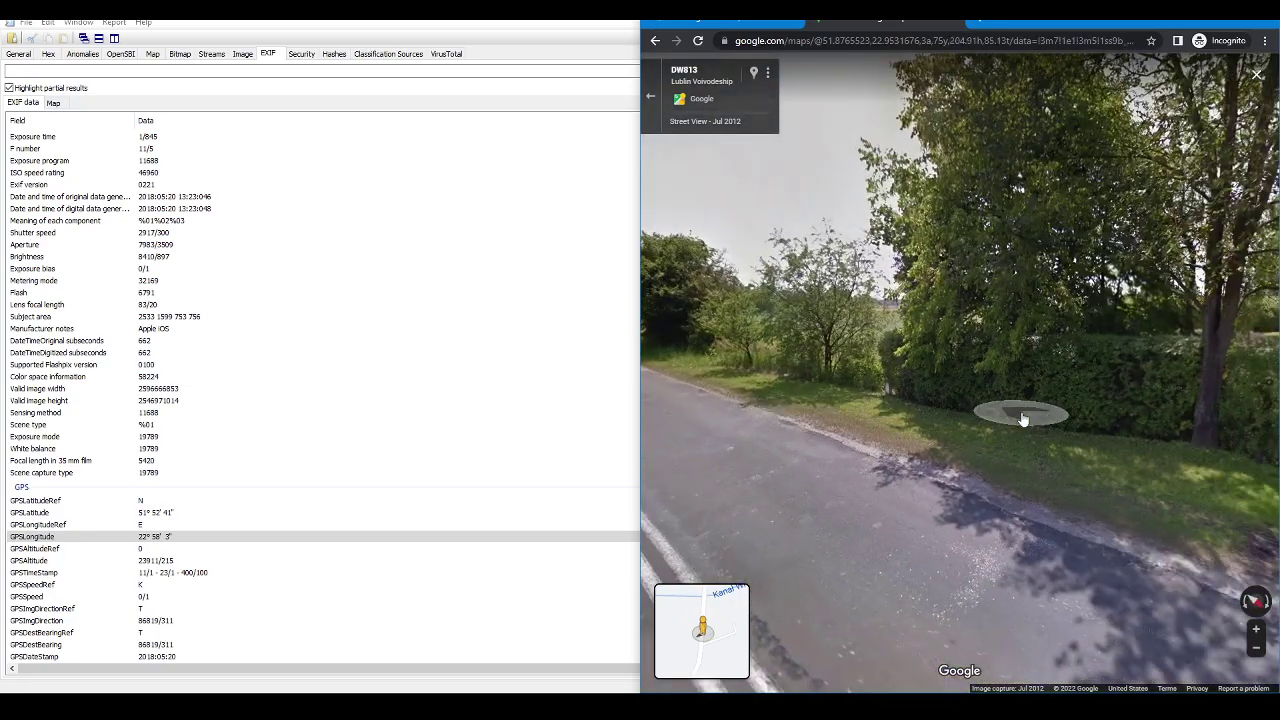
click(1022, 420)
click(998, 416)
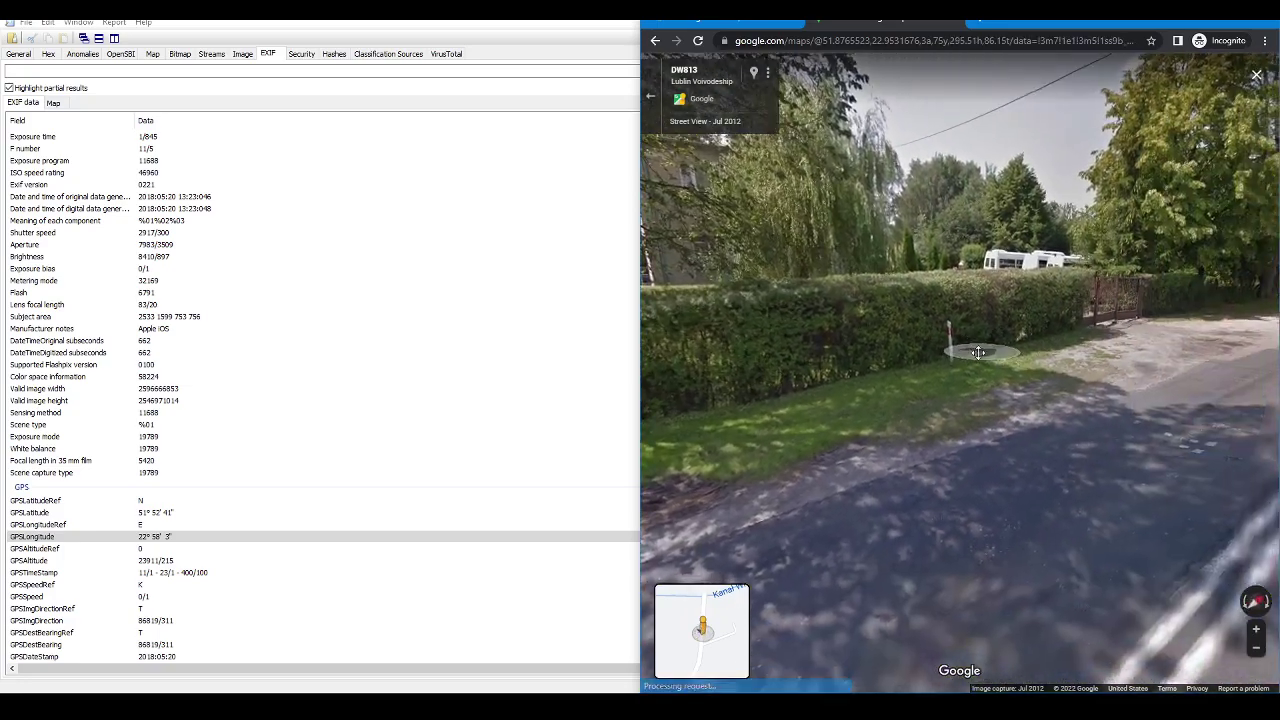
click(978, 352)
click(995, 362)
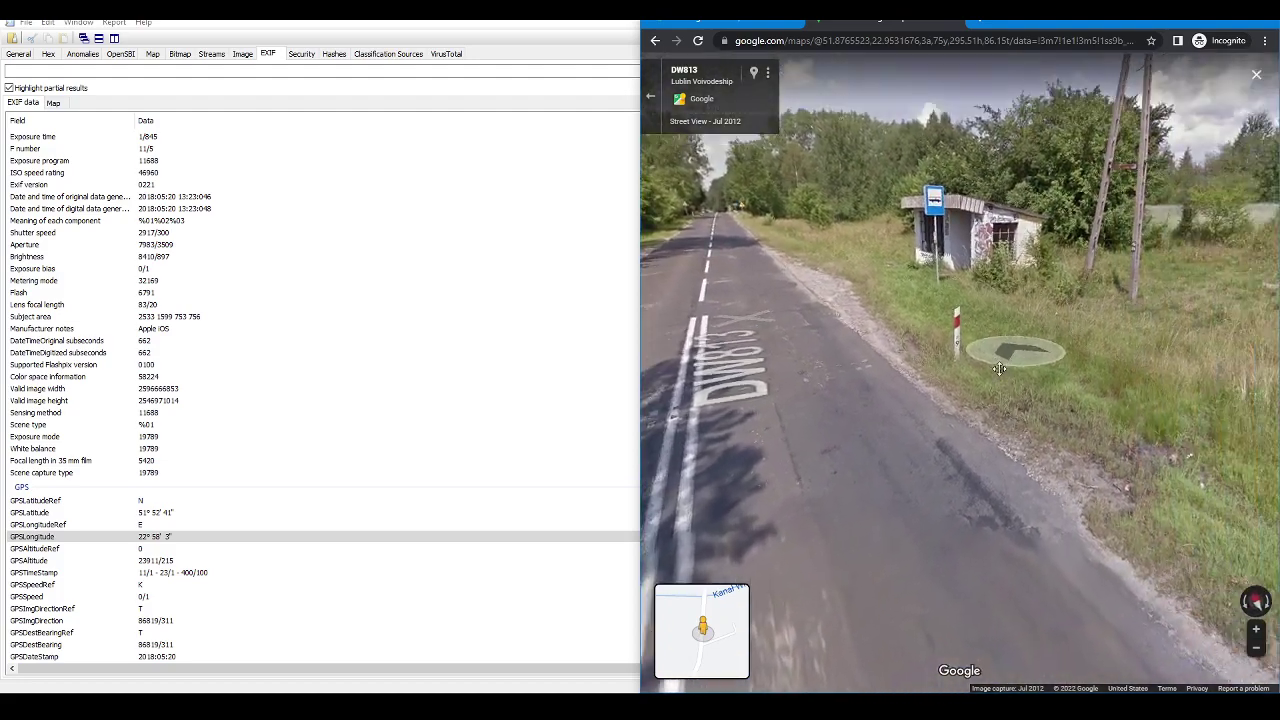
Look around the bus stop and open field, then exit Street View
drag(999, 369, 958, 434)
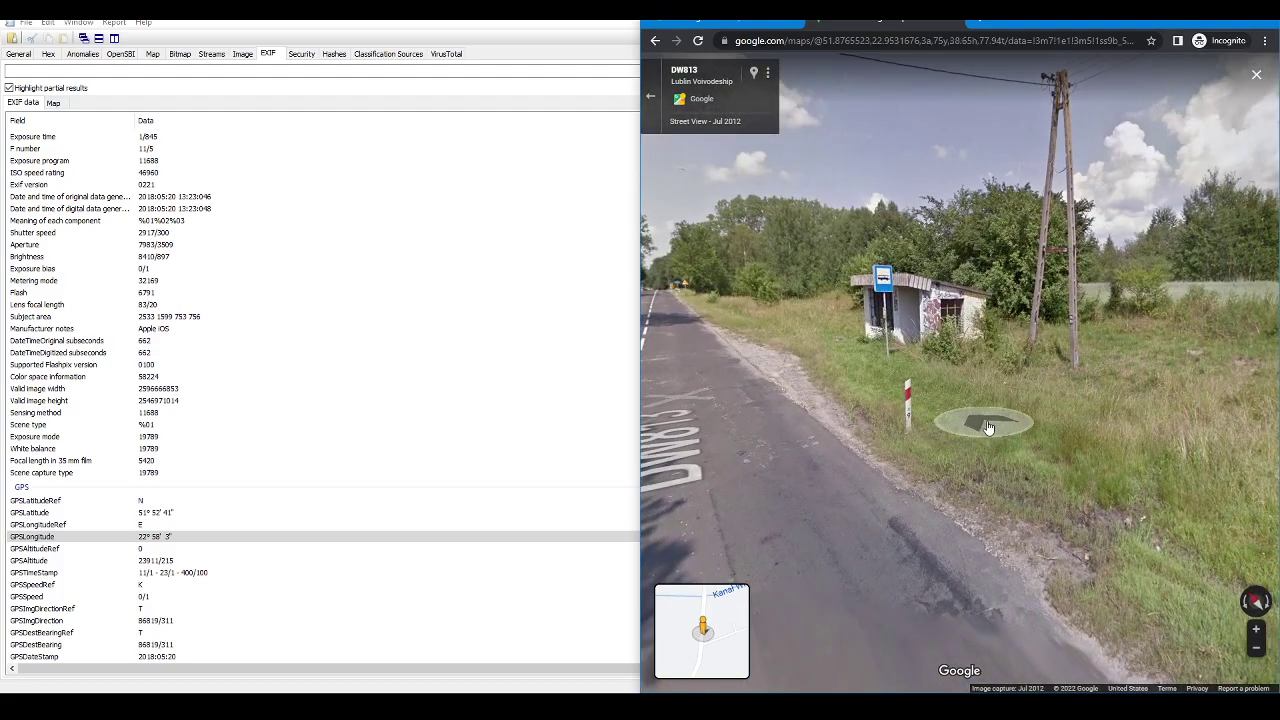
key(Right)
key(Right)
key(Right)
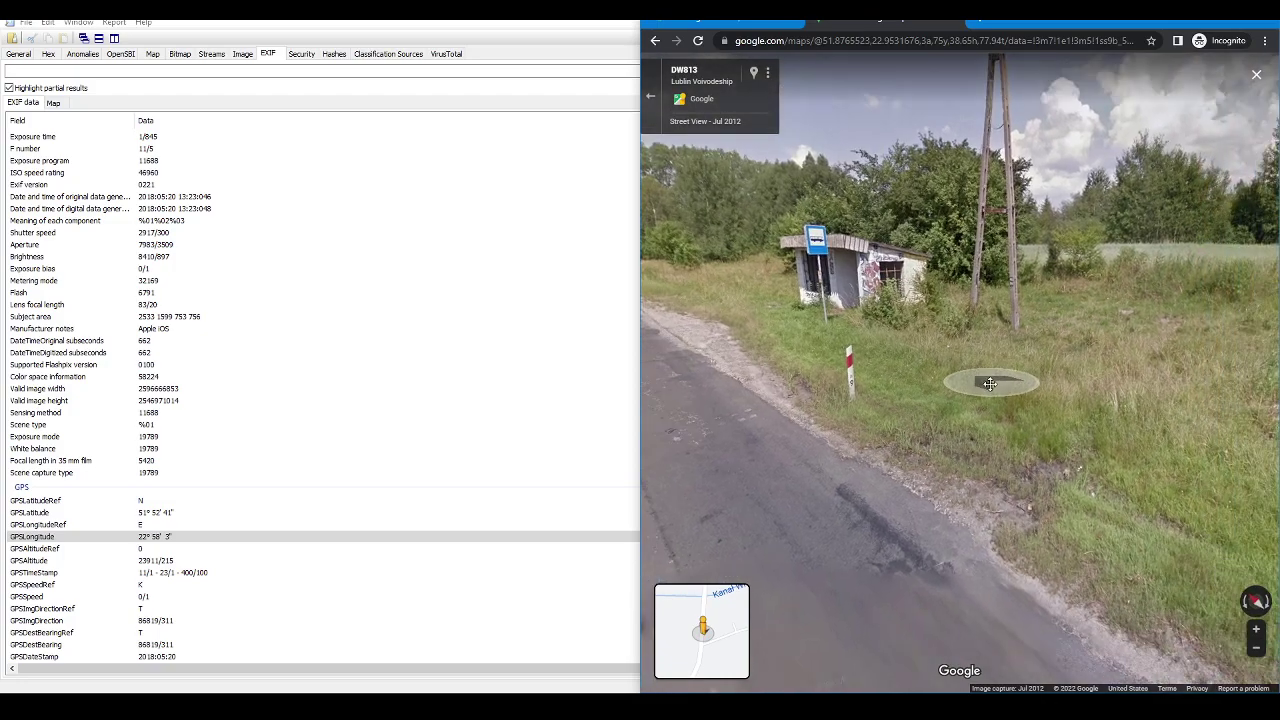
key(Right)
key(Right)
key(Right)
key(Right)
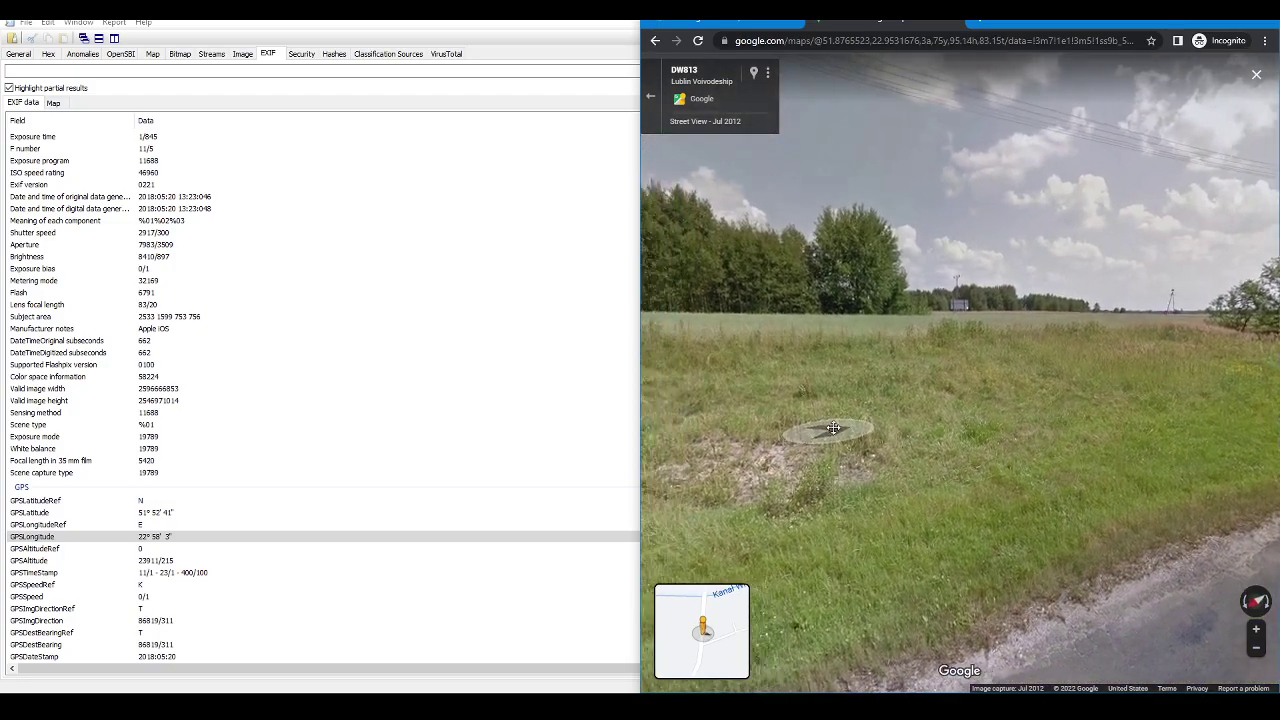
drag(837, 422, 971, 442)
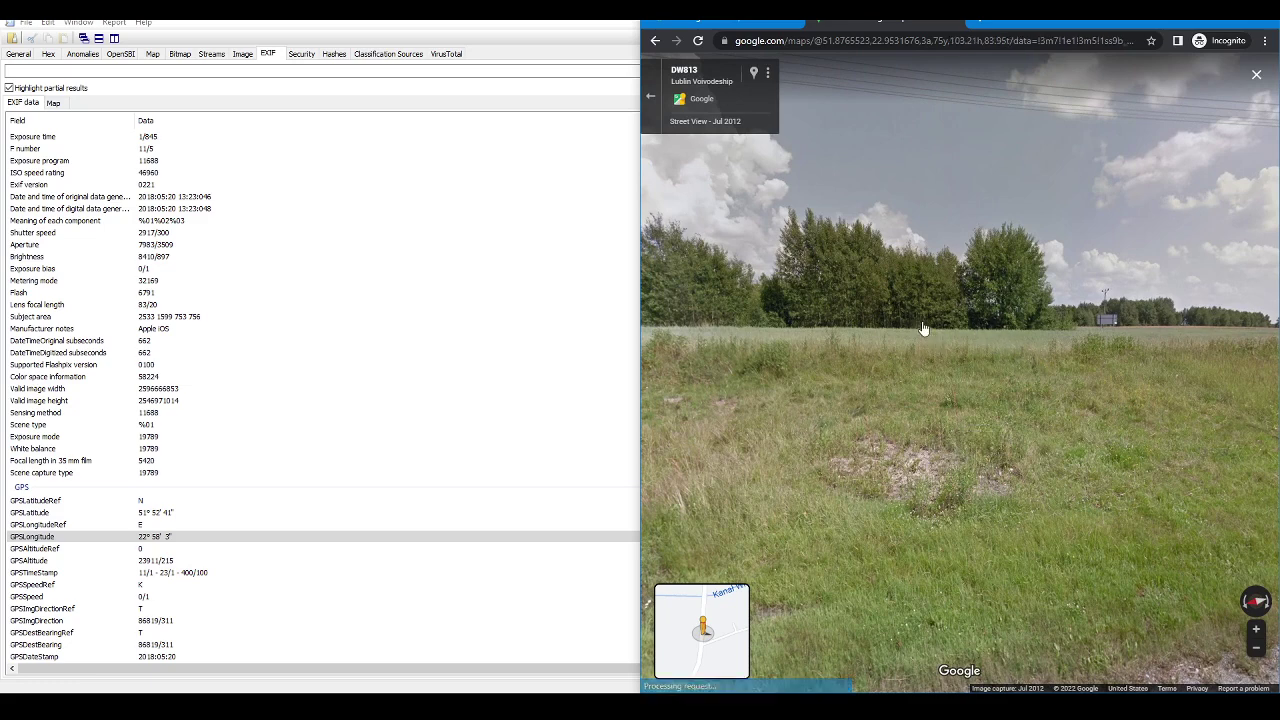
key(Right)
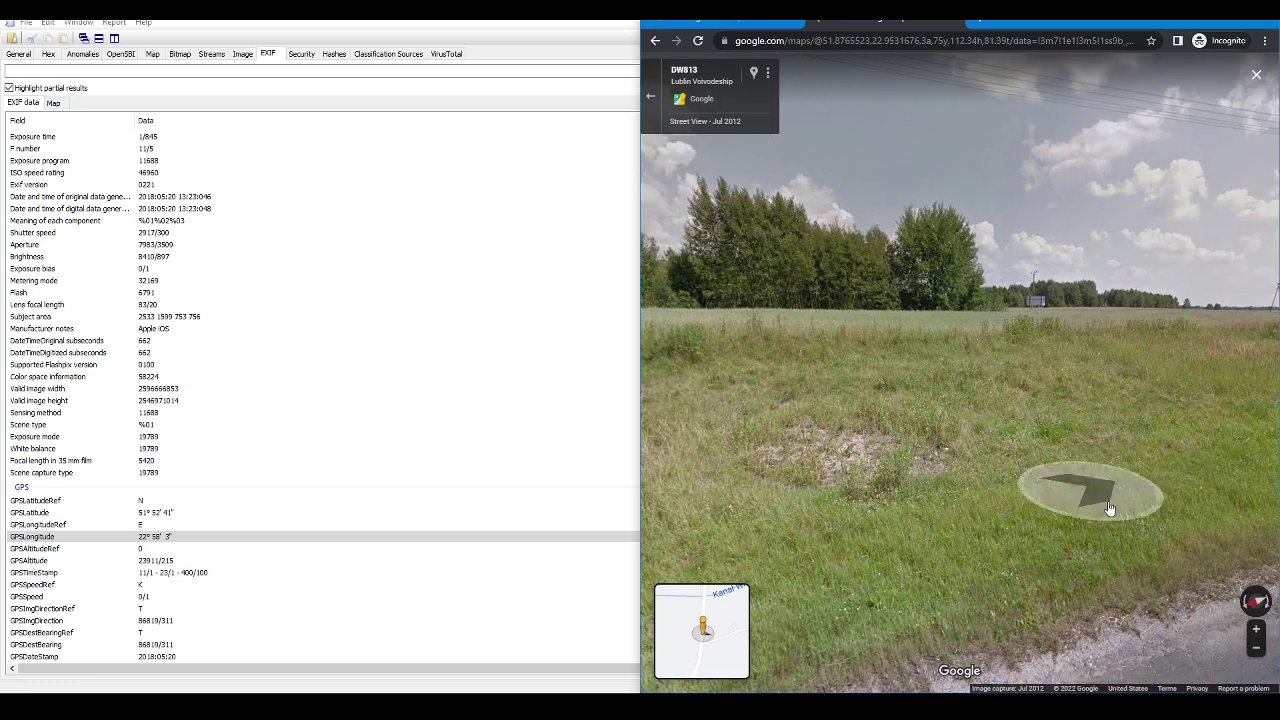
click(1256, 75)
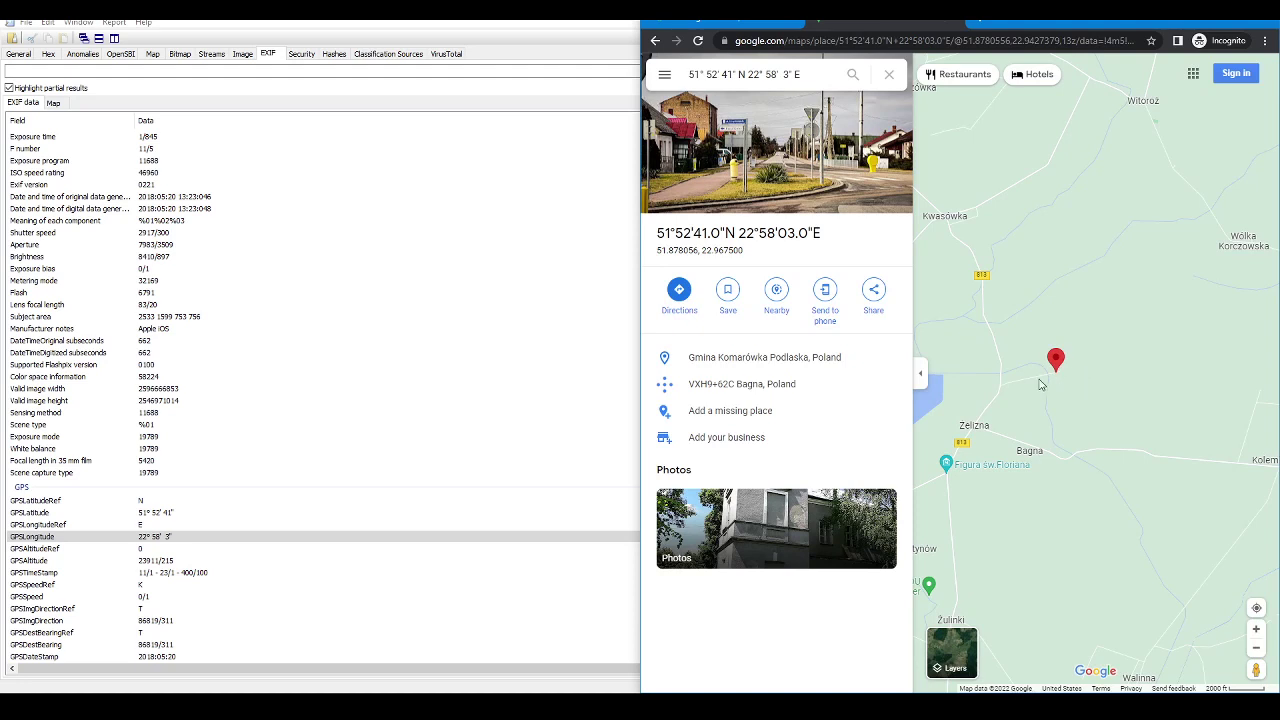
Drop into Street View on another nearby road, then return to the pinned location
drag(1256, 670, 999, 352)
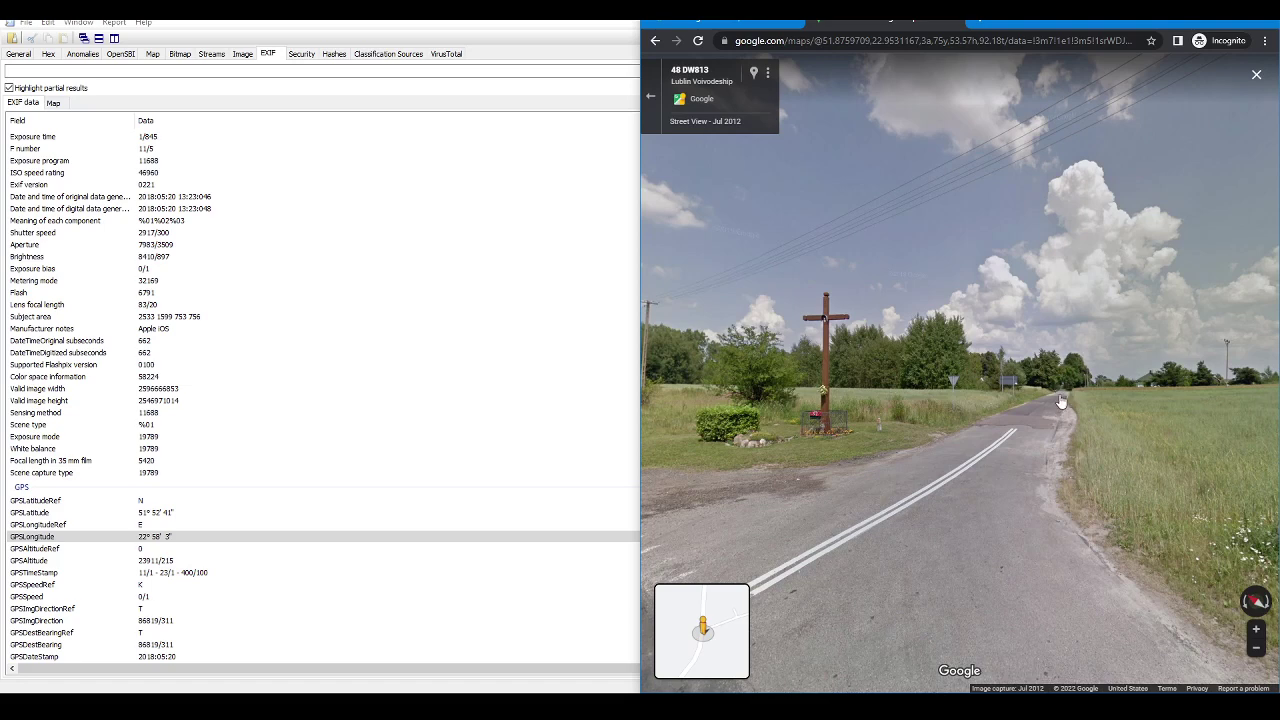
click(1255, 77)
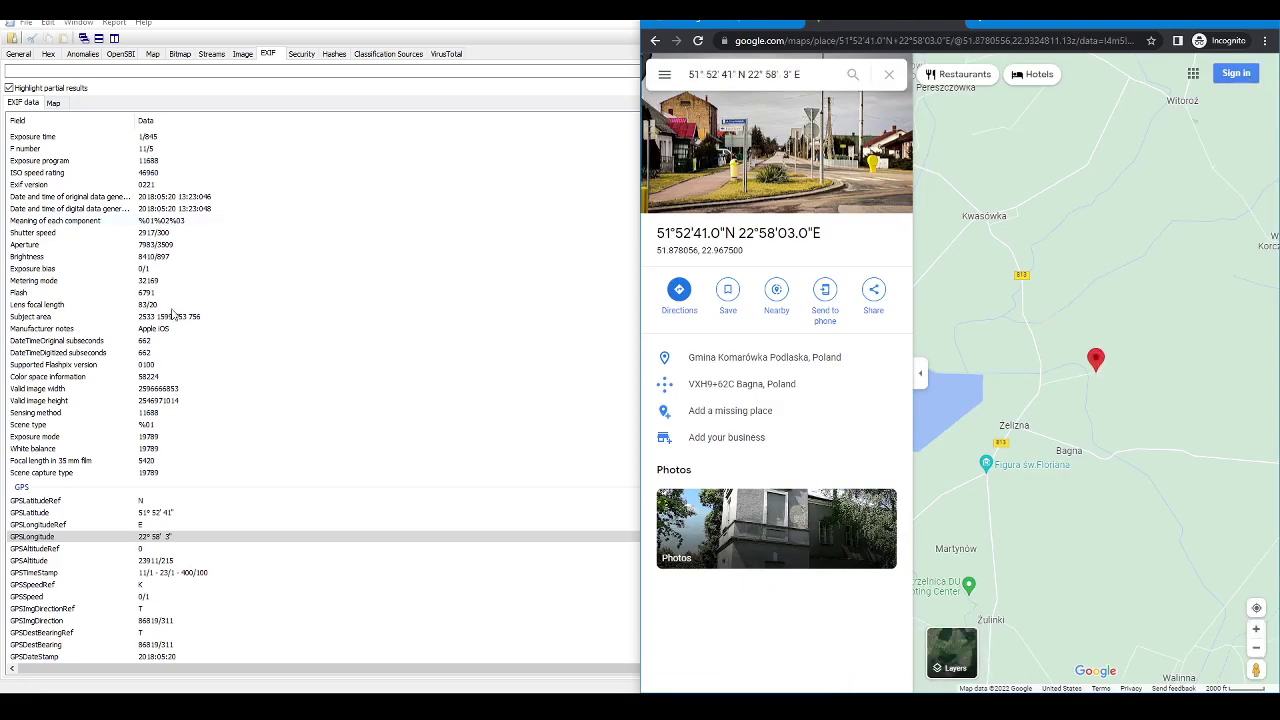
scroll(199, 454, down, 1)
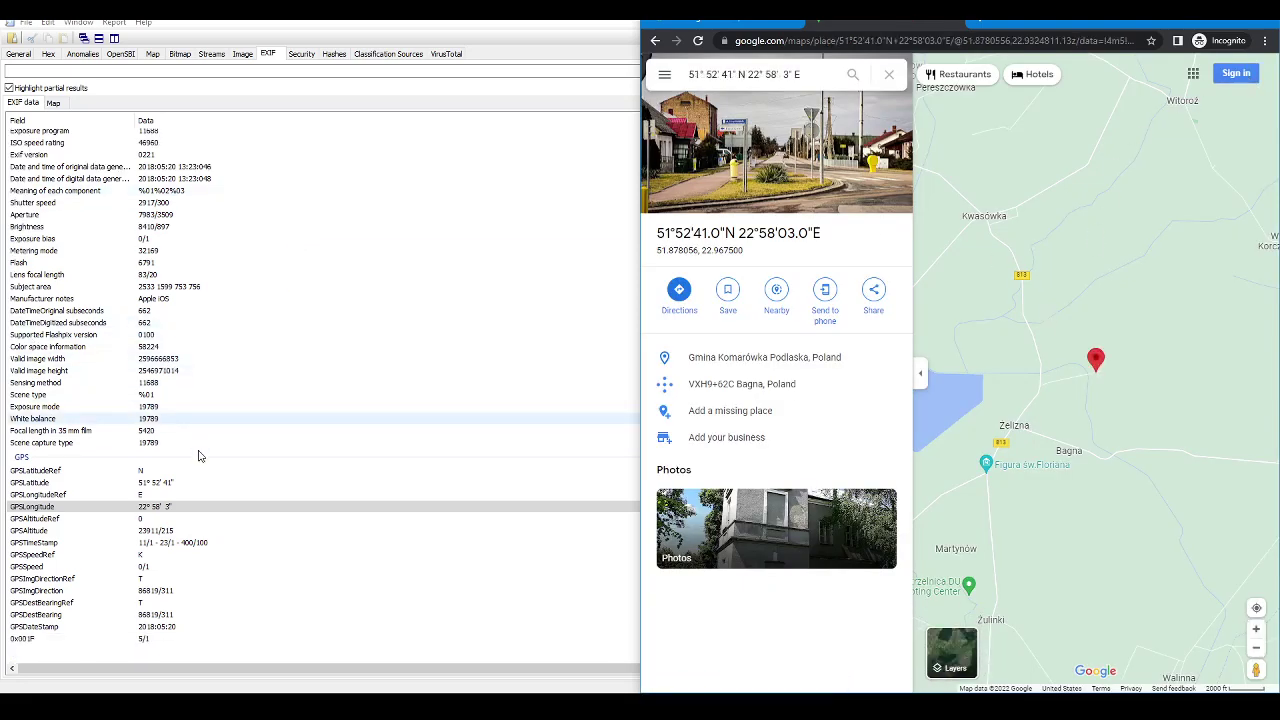
scroll(290, 575, up, 6)
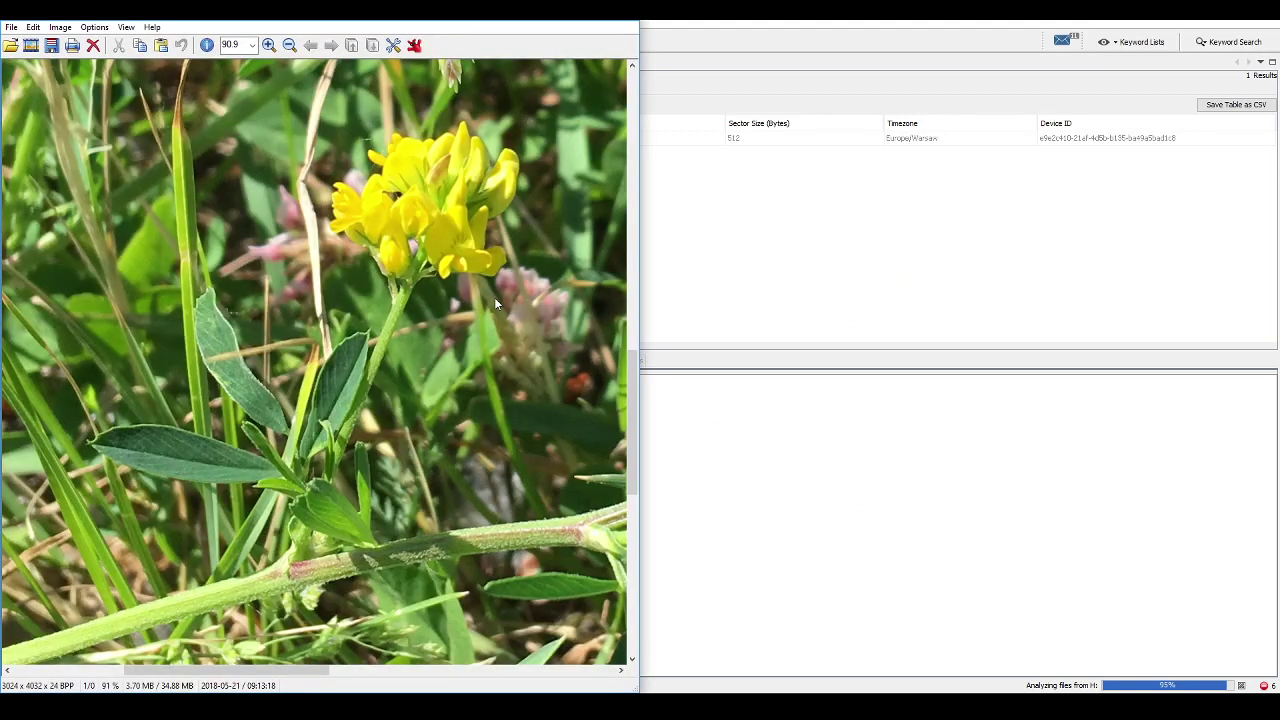
Zoom in and out on the yellow-flower photo in IrfanView, then close the viewer
scroll(494, 297, down, 6)
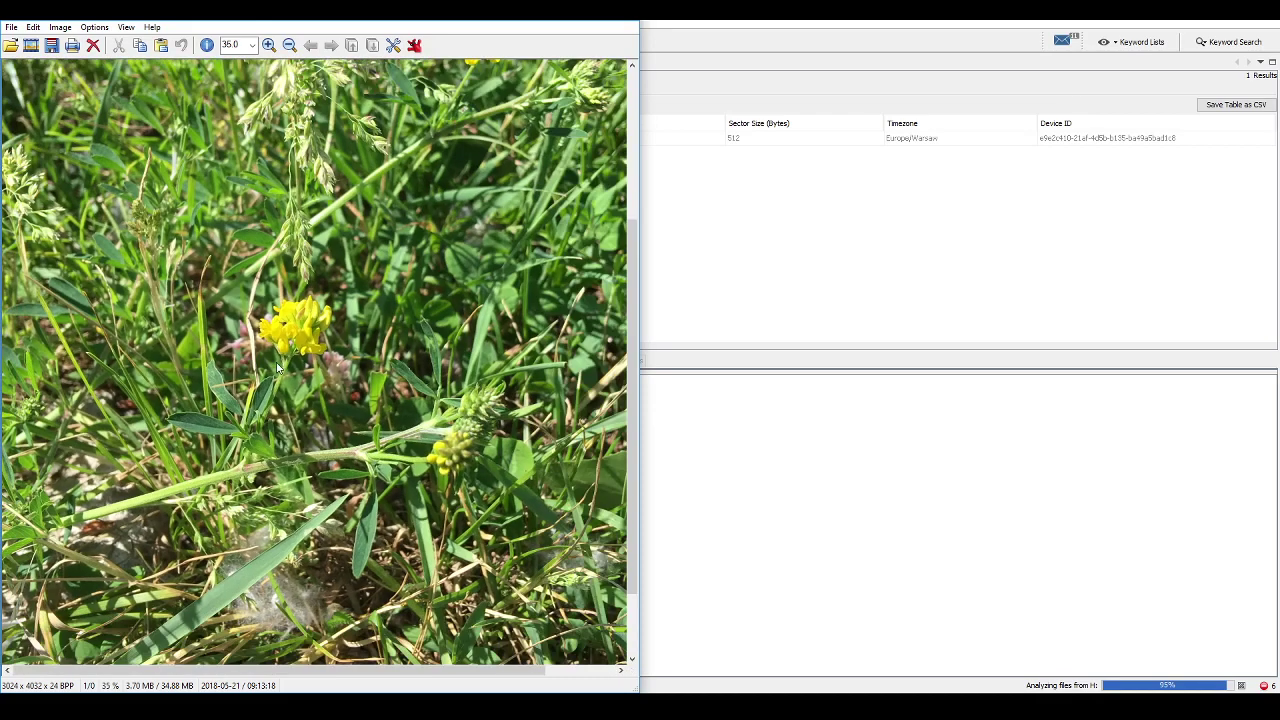
scroll(491, 392, down, 1)
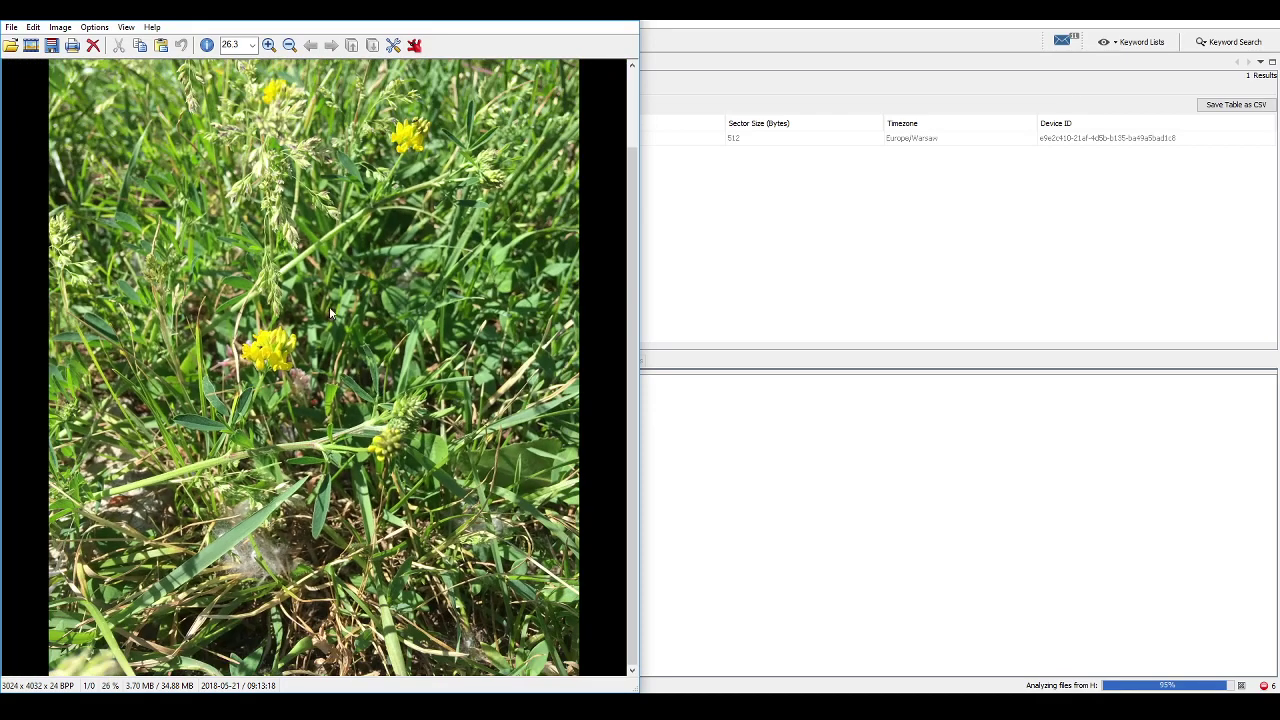
scroll(240, 565, up, 2)
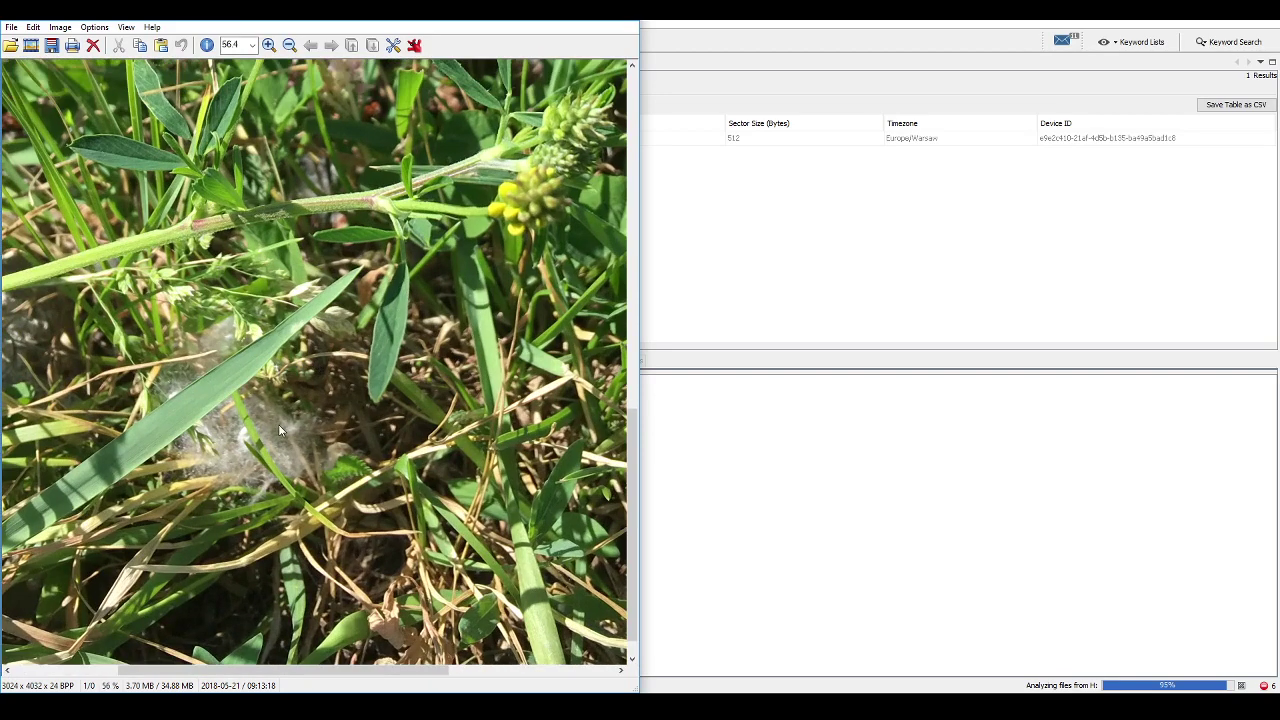
scroll(300, 430, down, 2)
scroll(300, 515, down, 1)
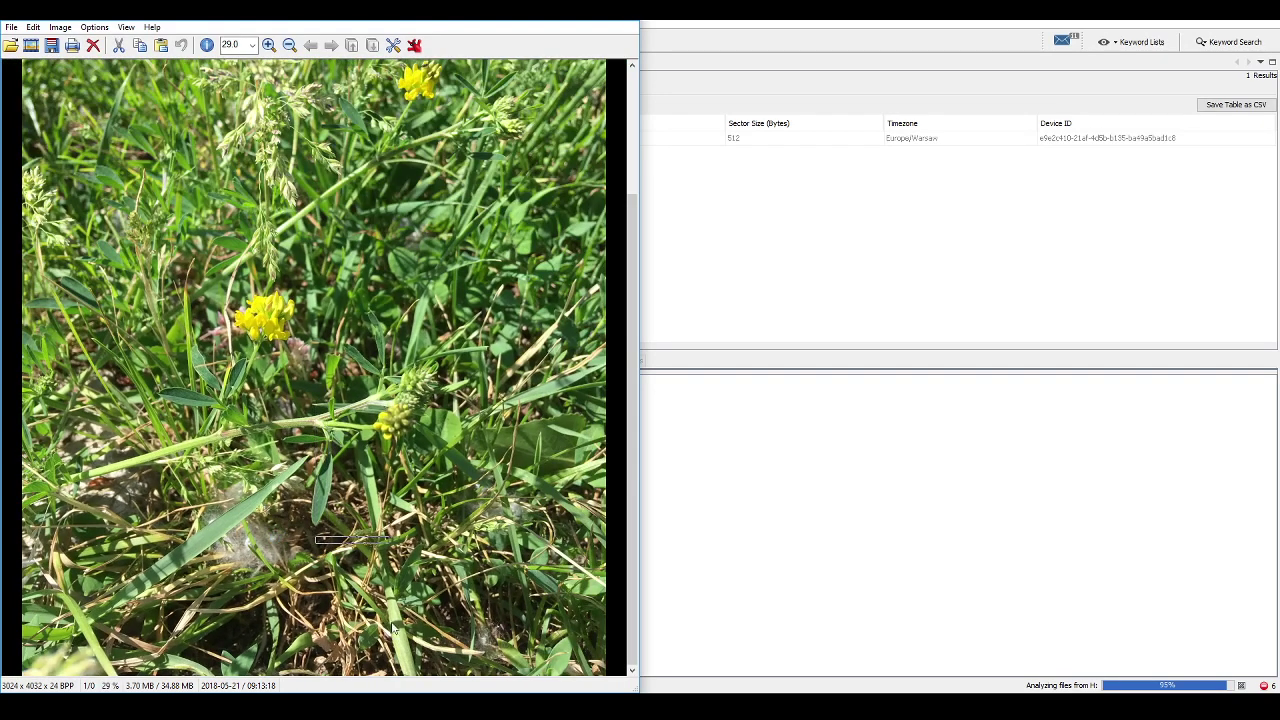
scroll(300, 520, up, 3)
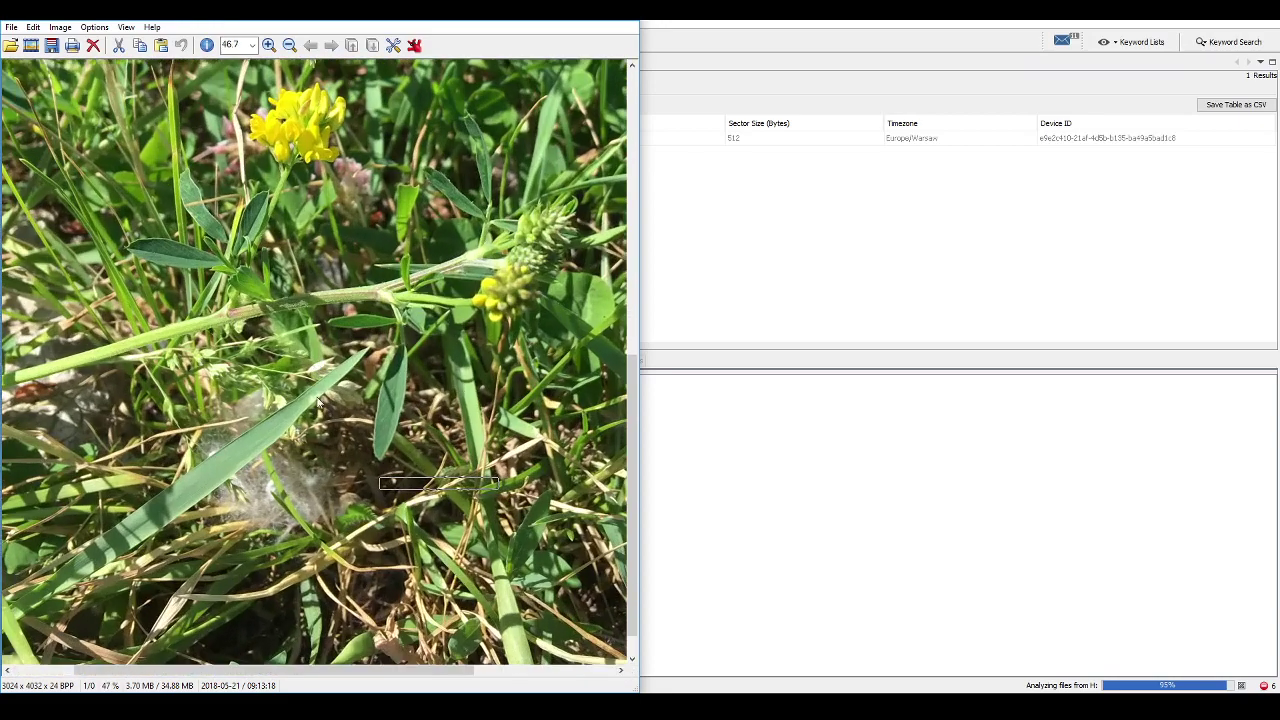
scroll(318, 400, up, 2)
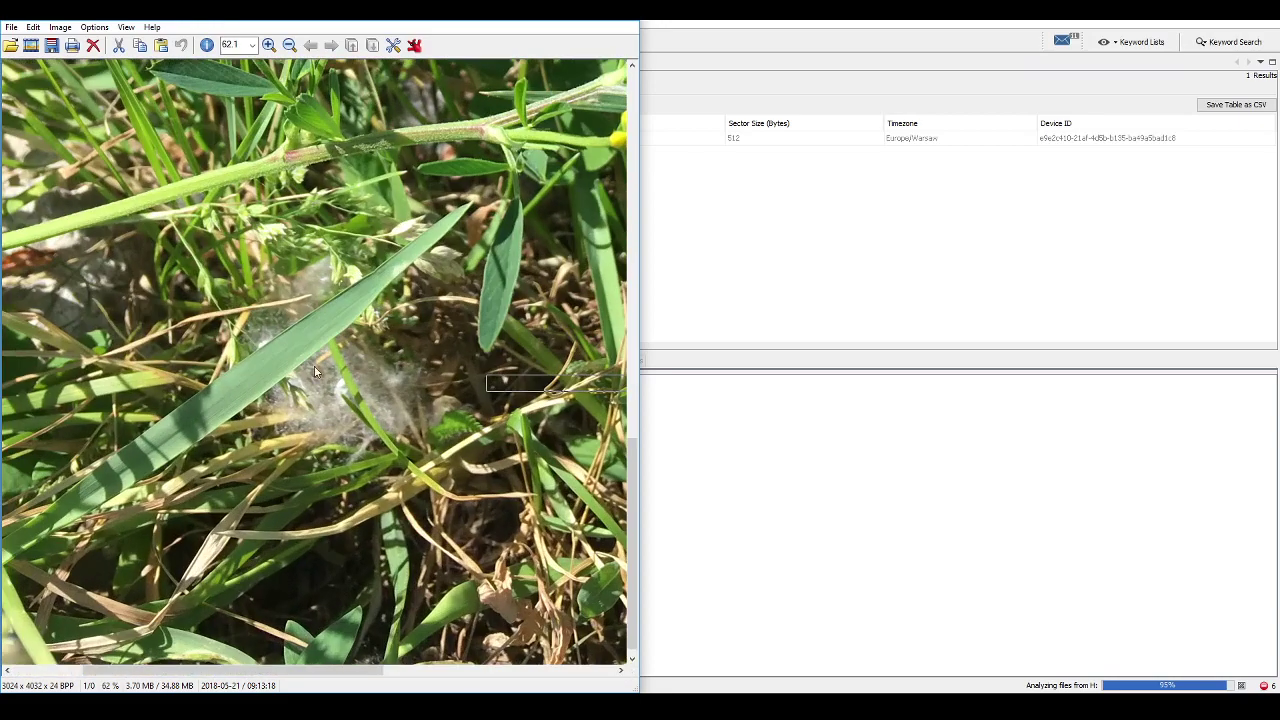
click(376, 460)
scroll(368, 415, down, 2)
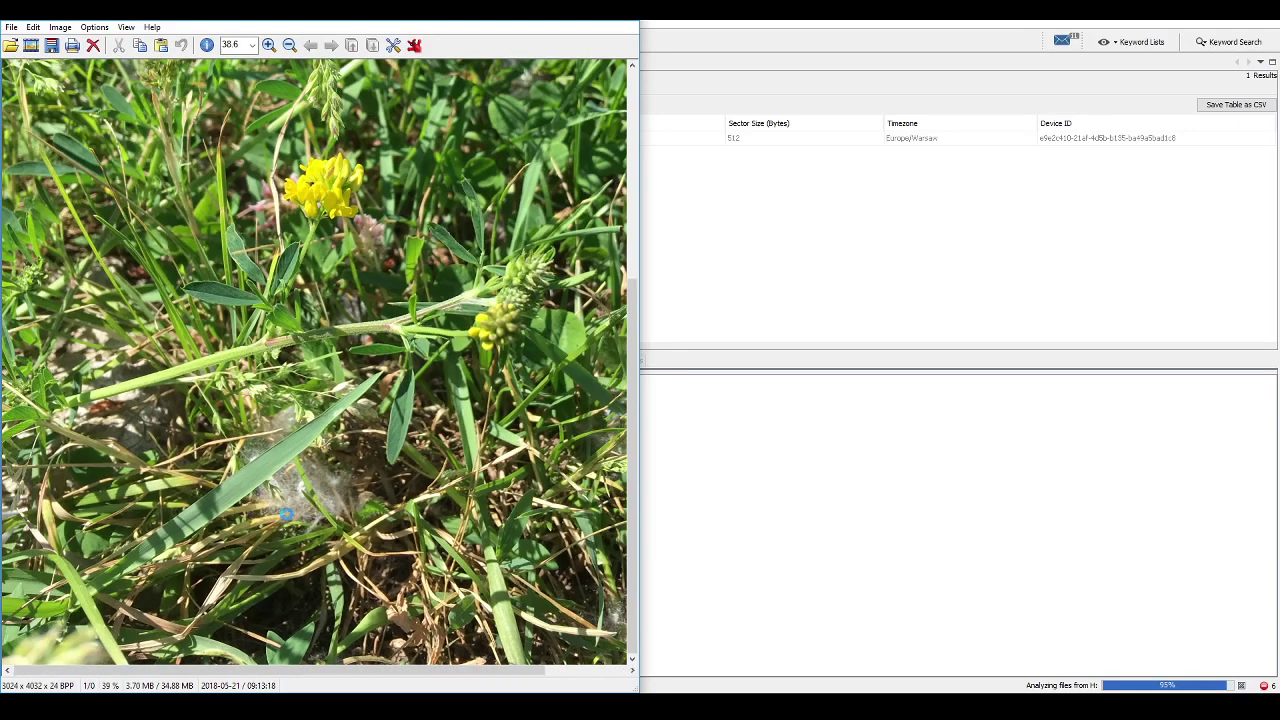
scroll(98, 529, down, 1)
scroll(98, 527, down, 2)
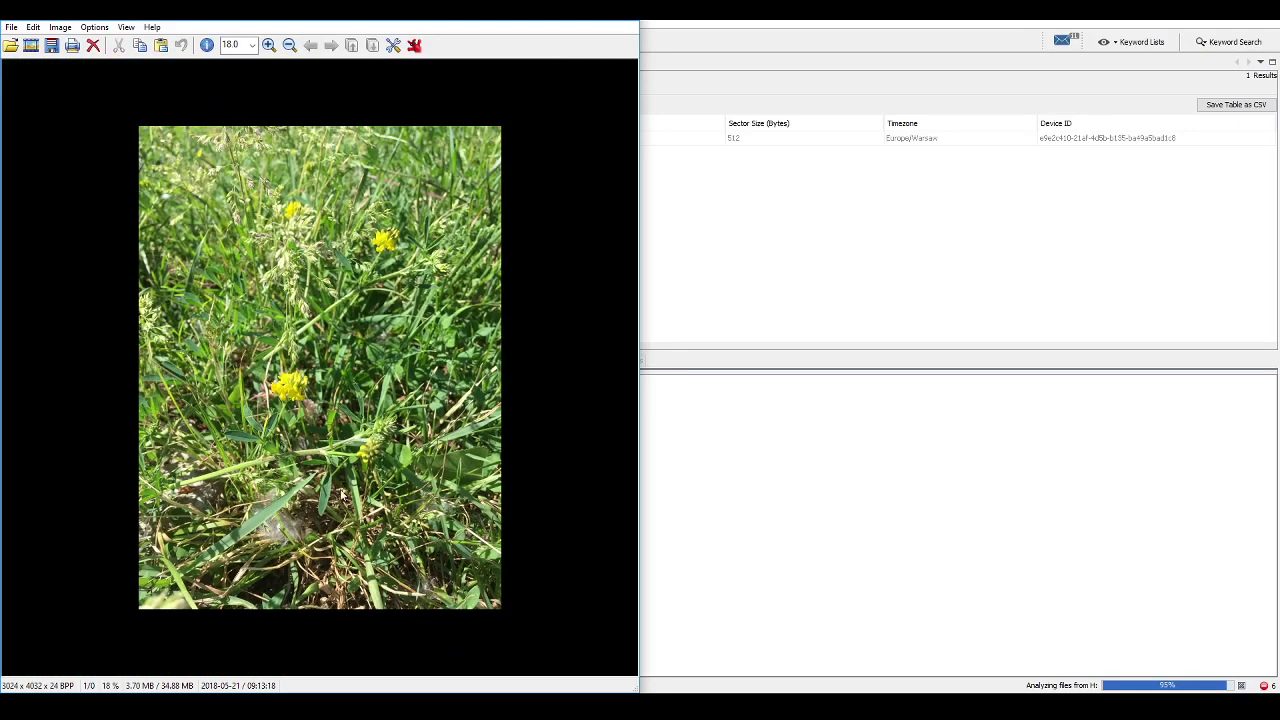
scroll(320, 160, up, 3)
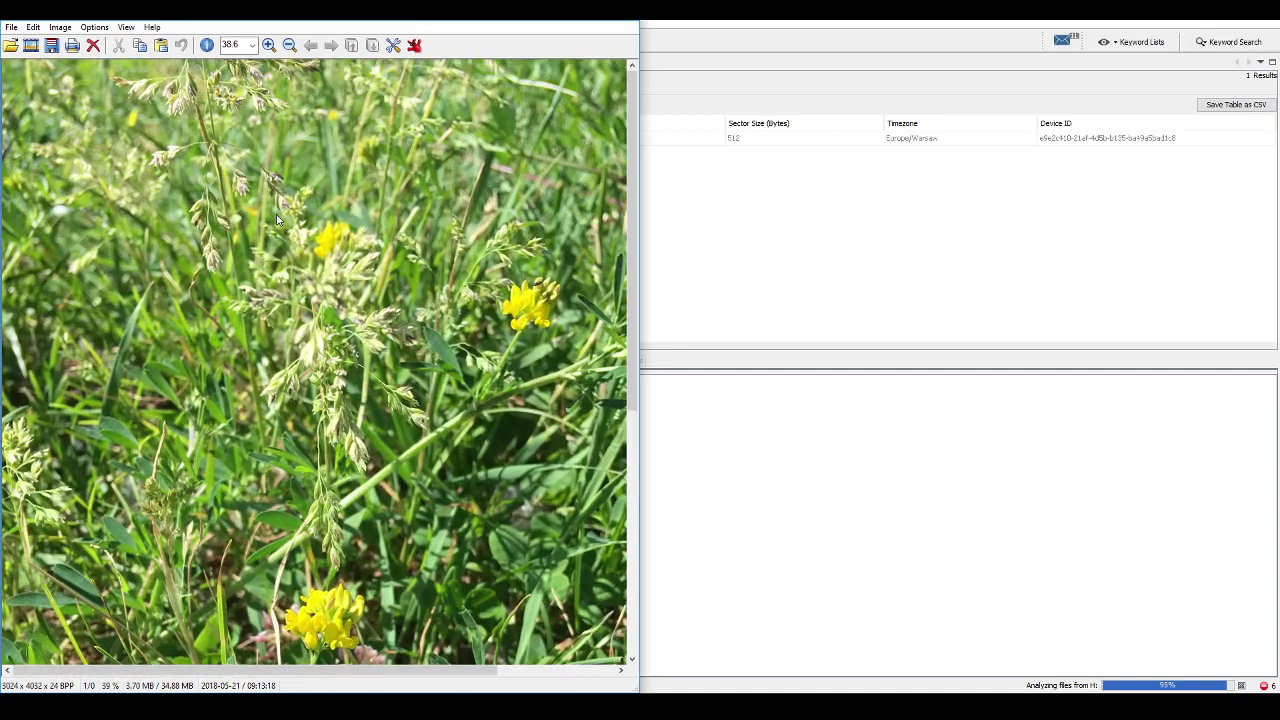
click(630, 12)
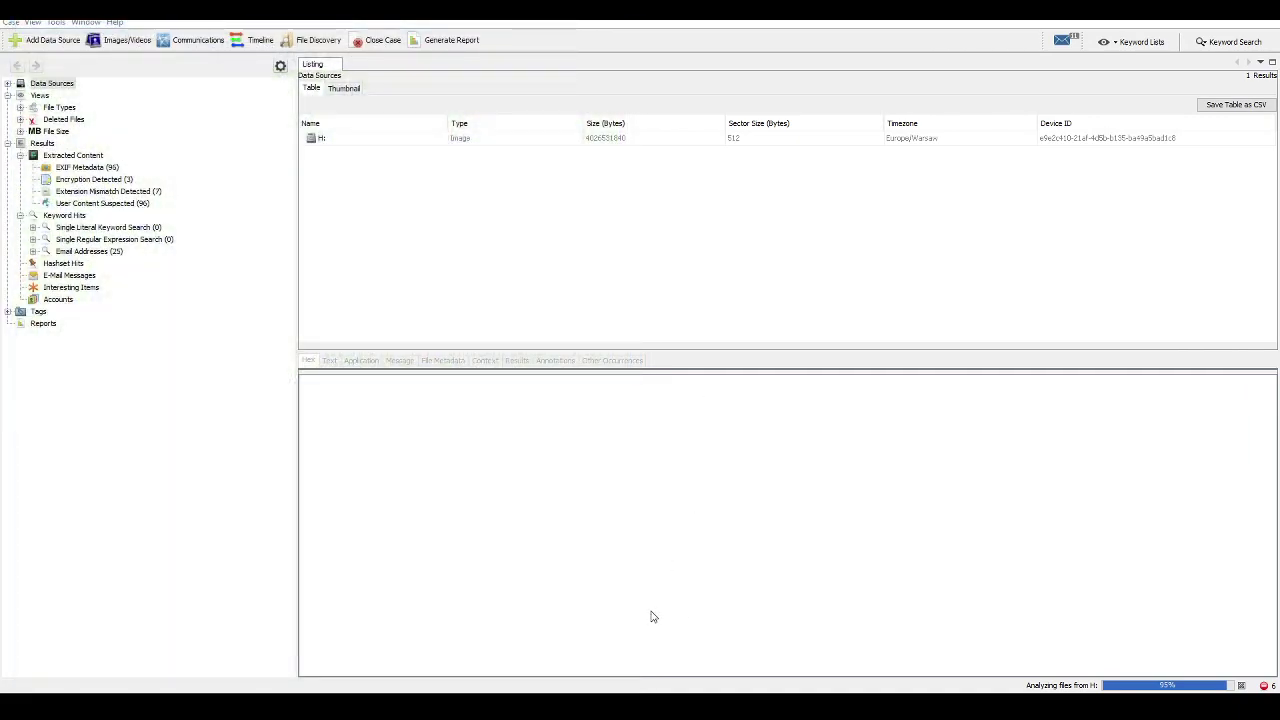
Load 20180511_133731.jpg into FileAlyzer and review its image and EXIF data
mouse_move(390, 712)
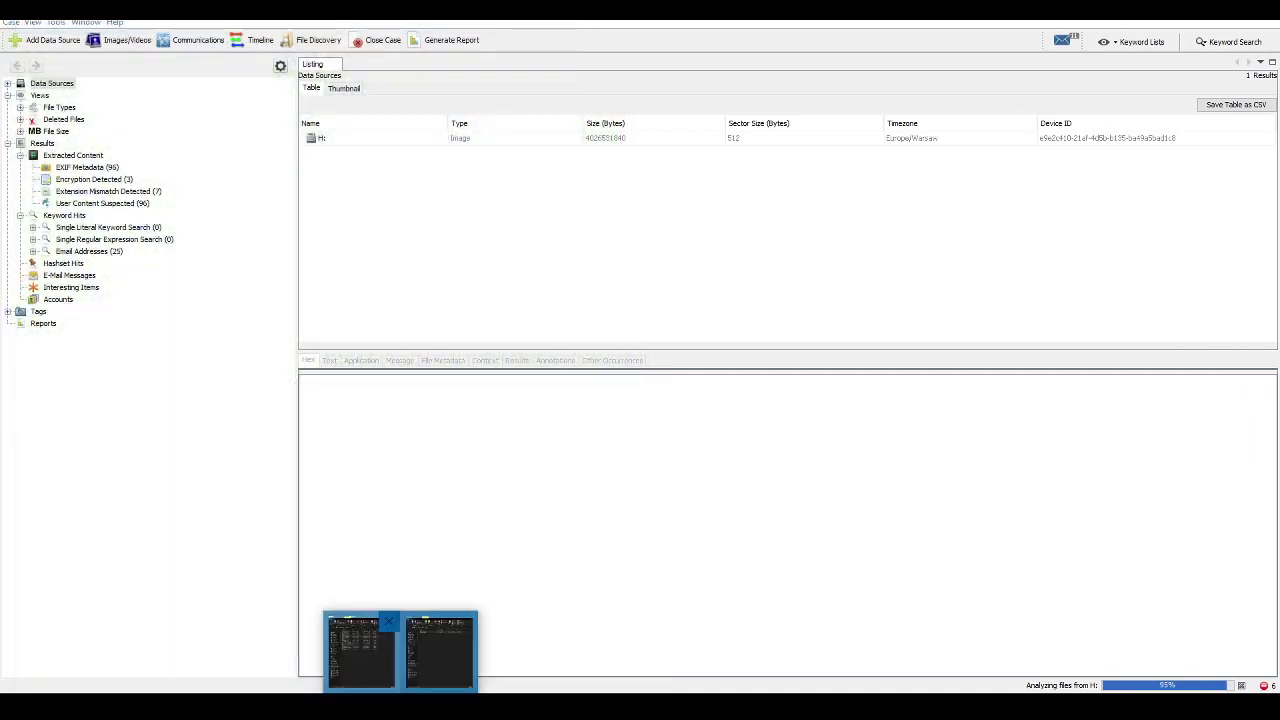
click(363, 650)
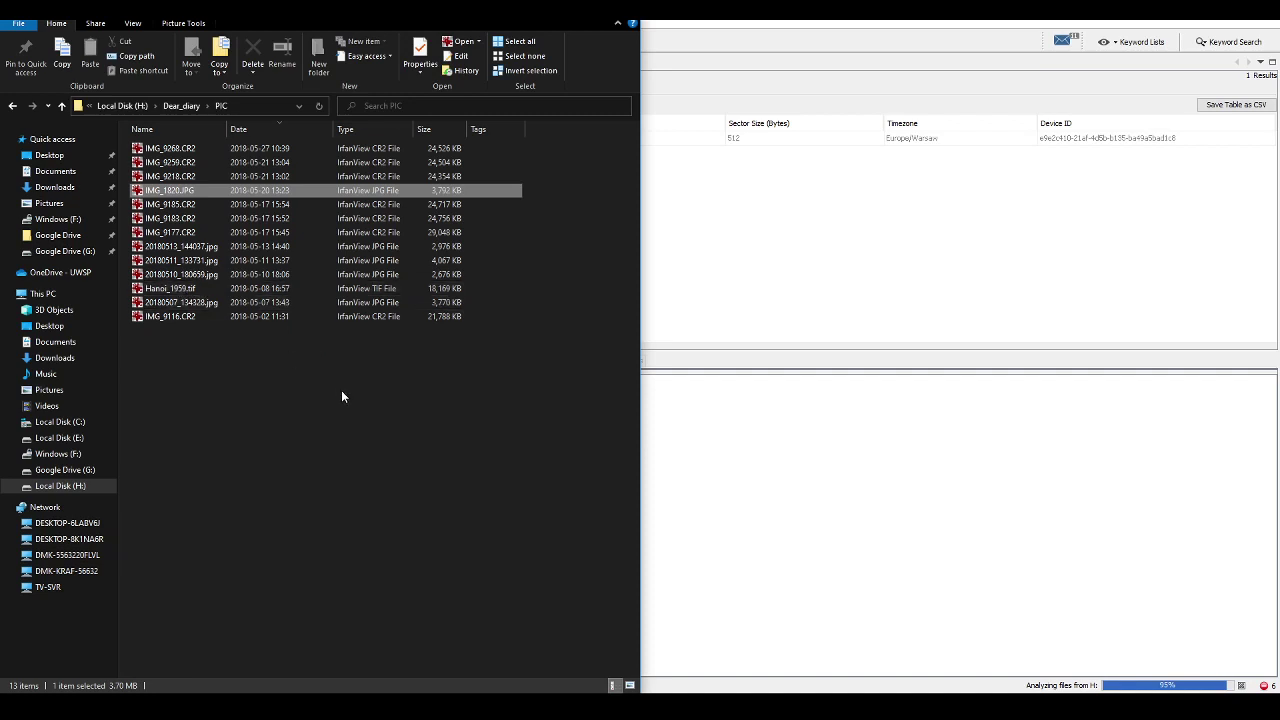
click(198, 263)
drag(198, 263, 879, 292)
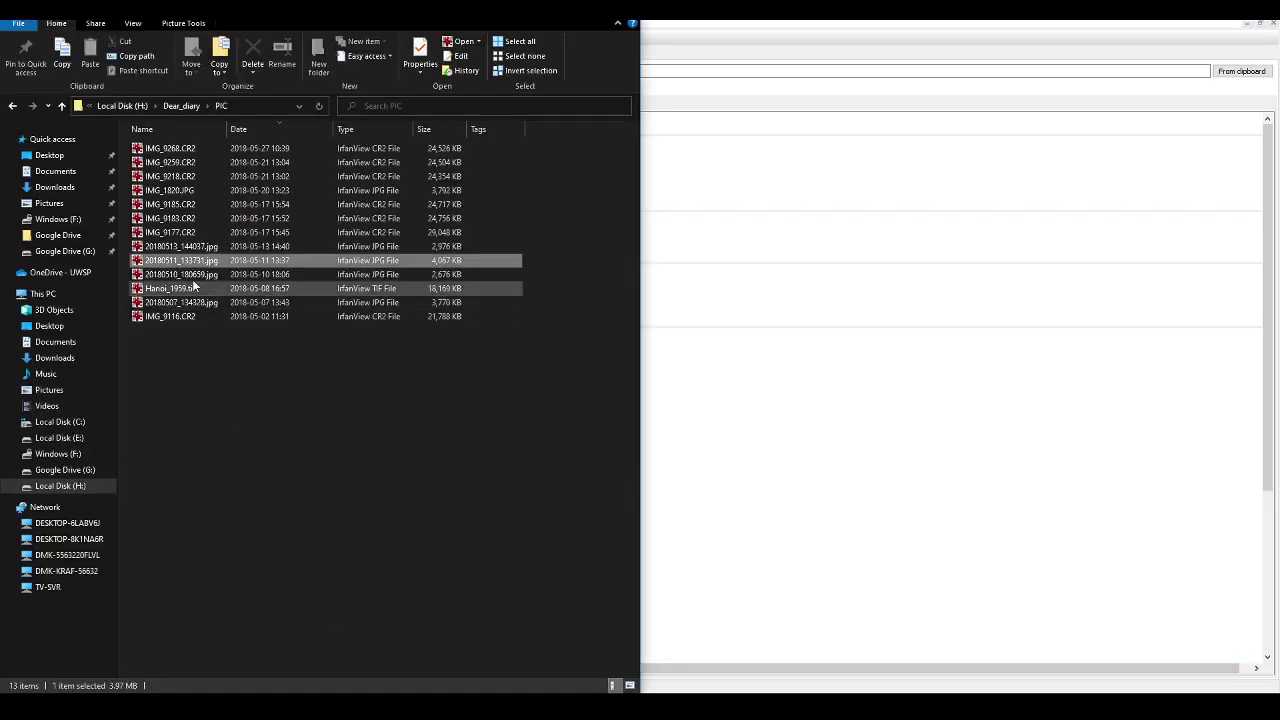
drag(197, 265, 877, 245)
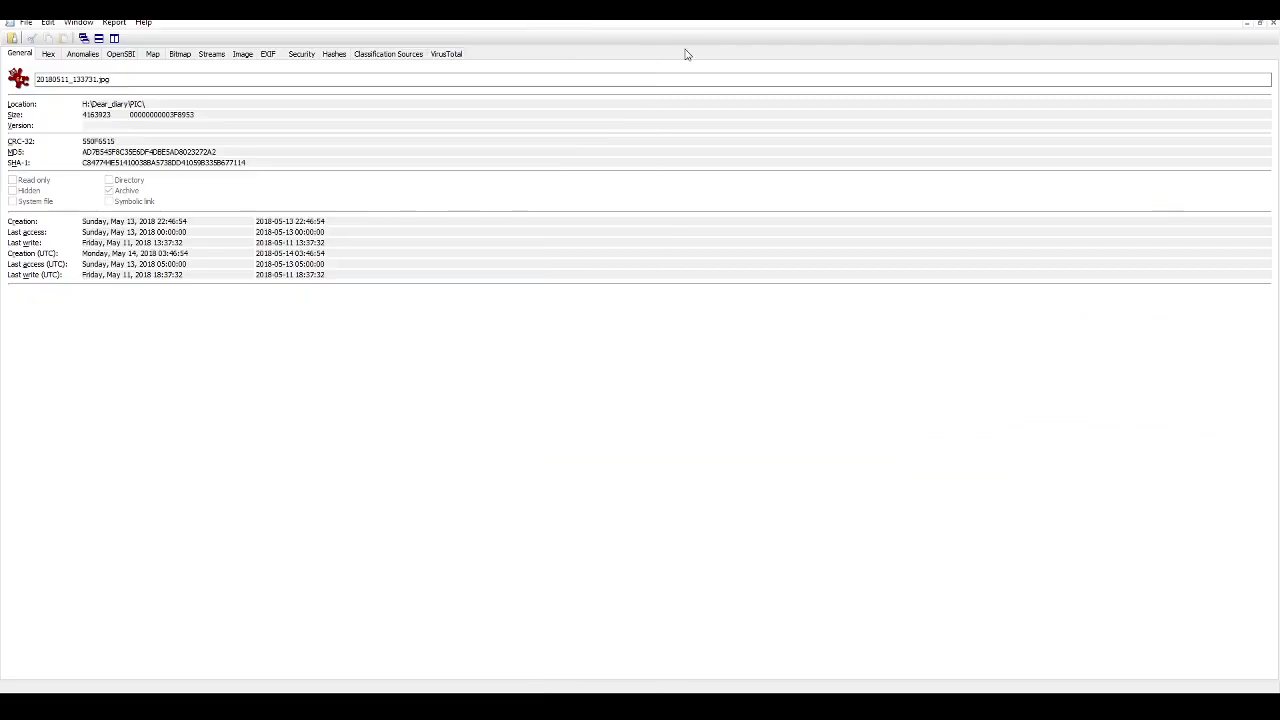
click(242, 53)
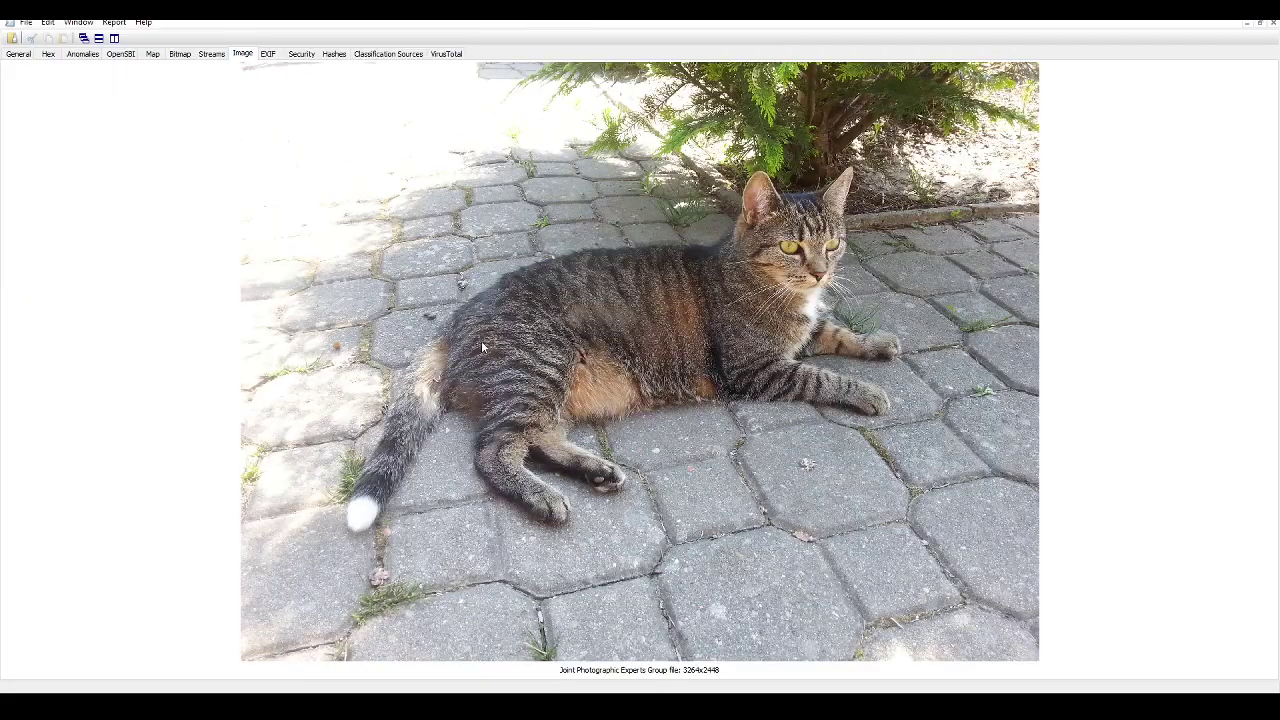
click(267, 54)
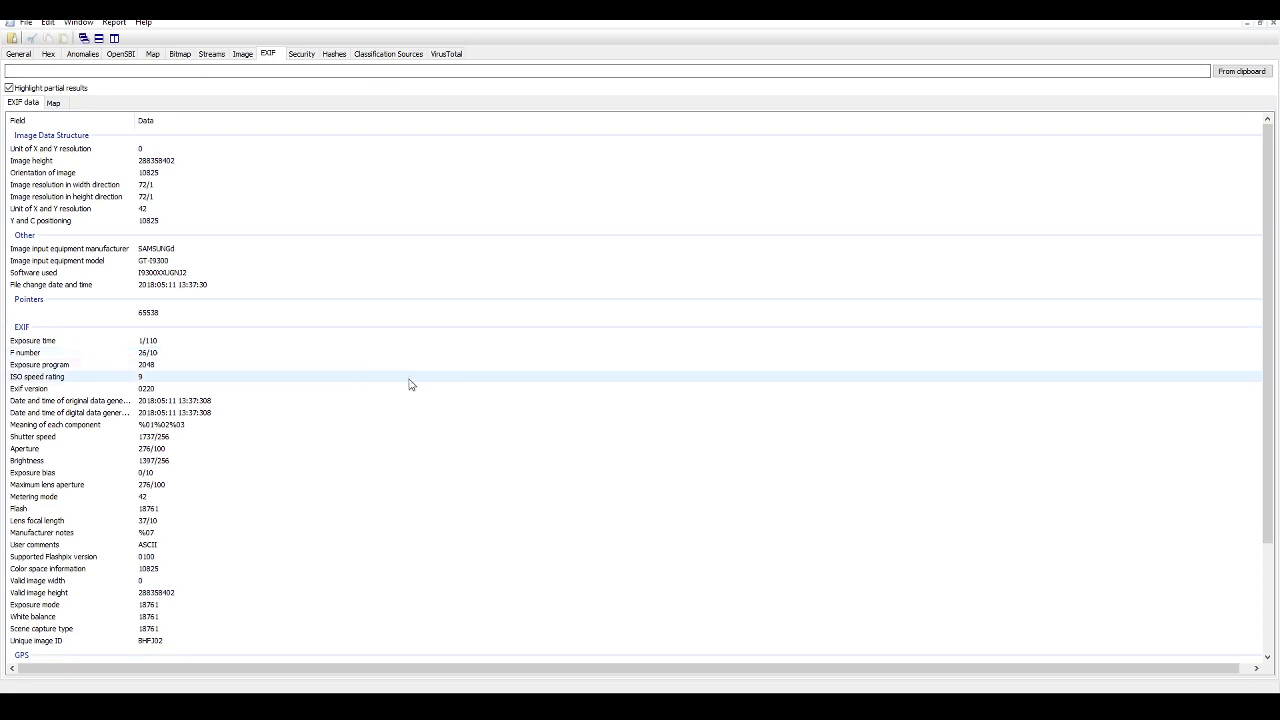
scroll(410, 388, down, 1)
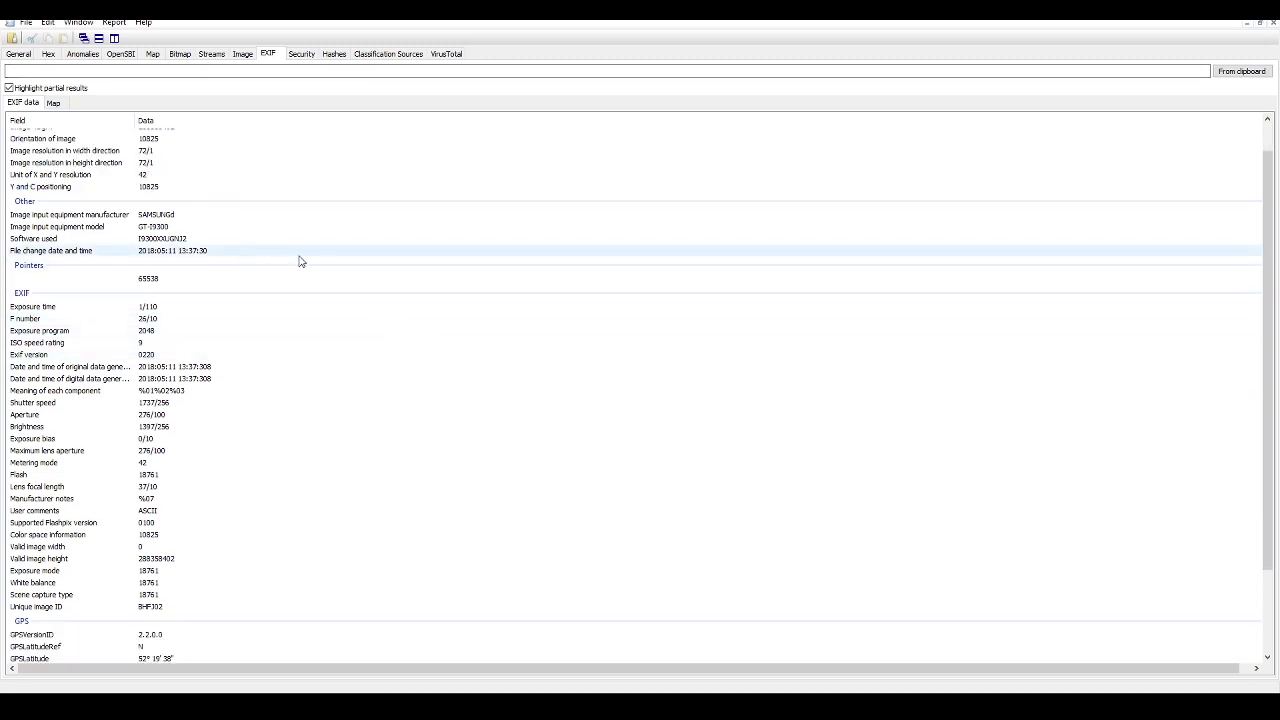
scroll(445, 494, down, 2)
scroll(445, 494, down, 1)
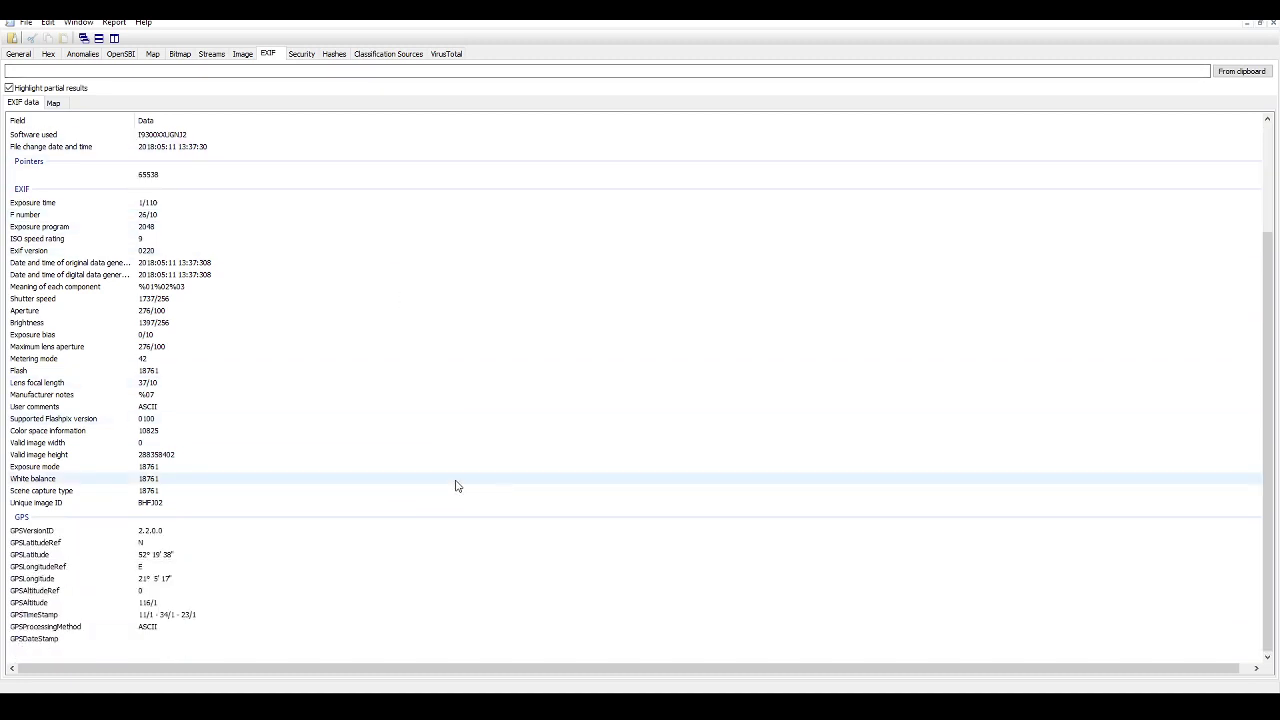
scroll(440, 470, up, 4)
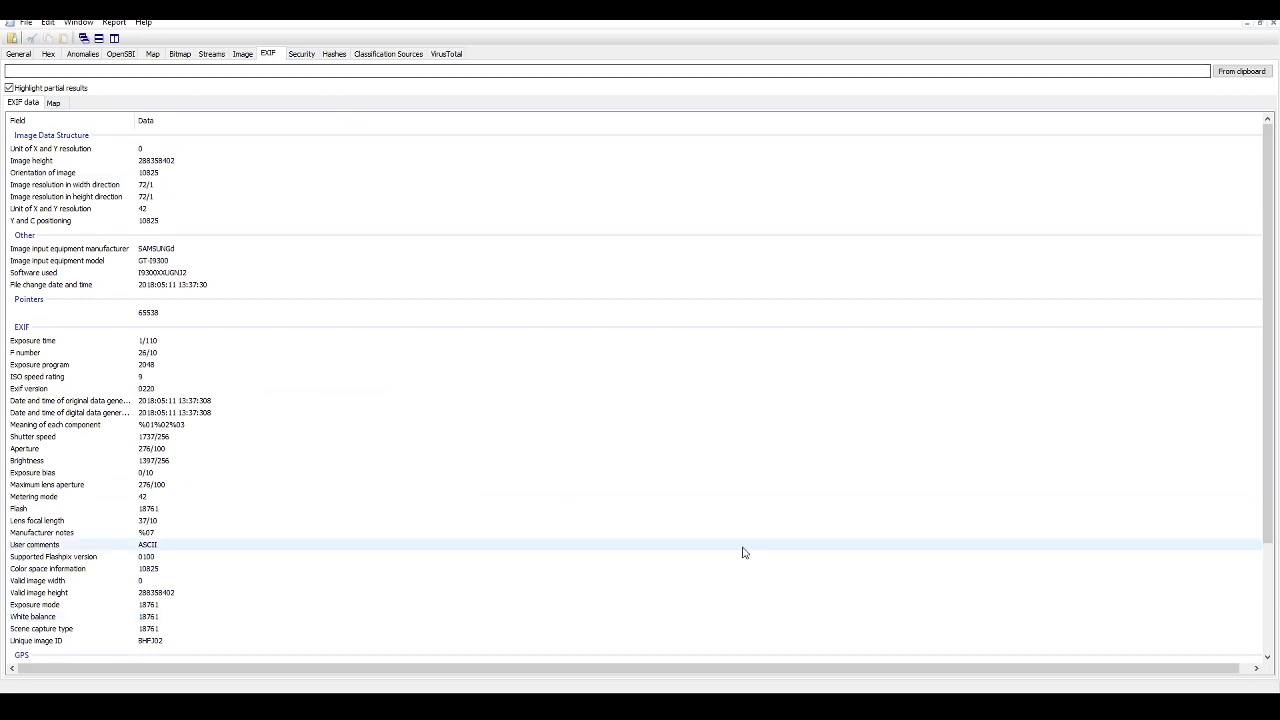
Load 20180510_180659.jpg into FileAlyzer and preview its shawl picture
mouse_move(437, 705)
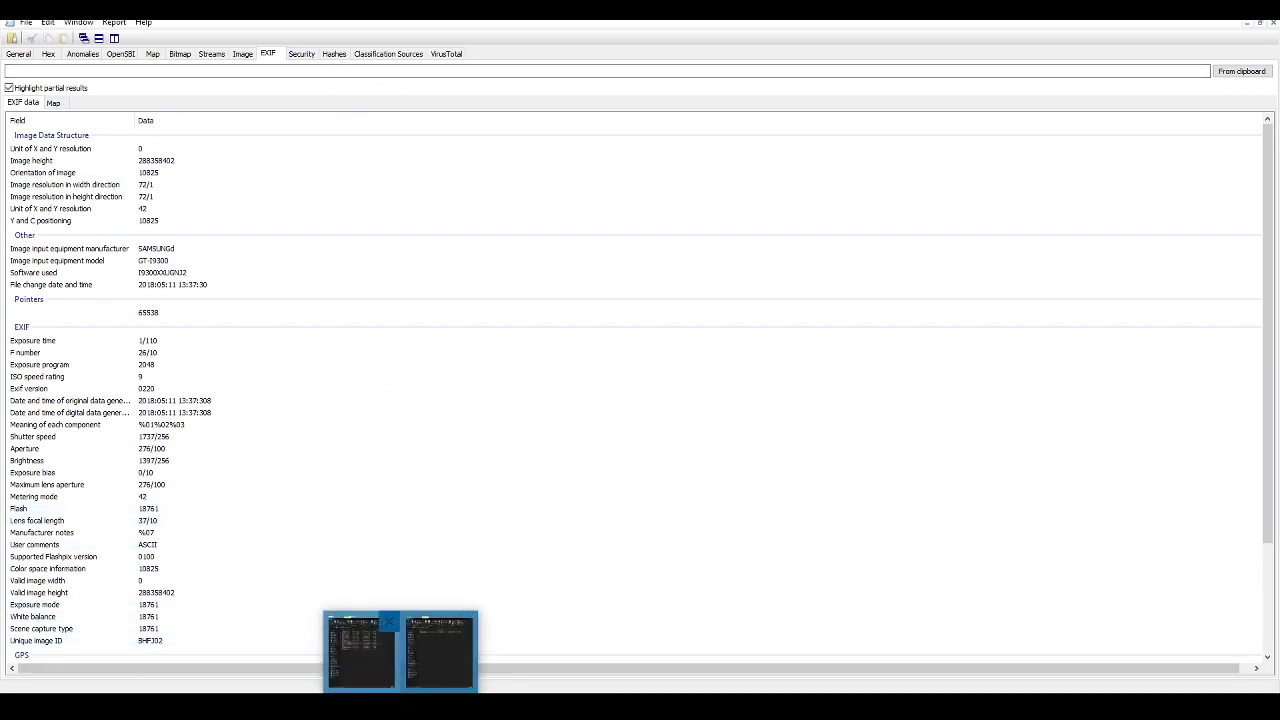
click(440, 565)
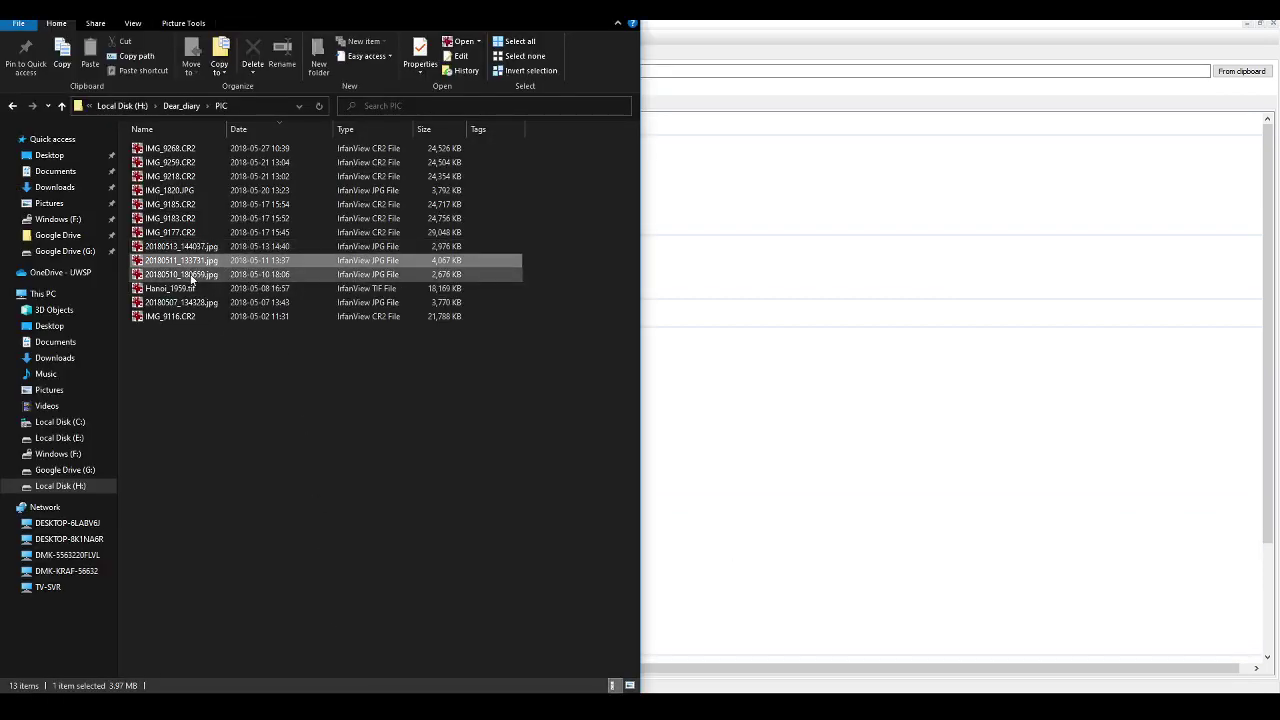
drag(192, 279, 908, 371)
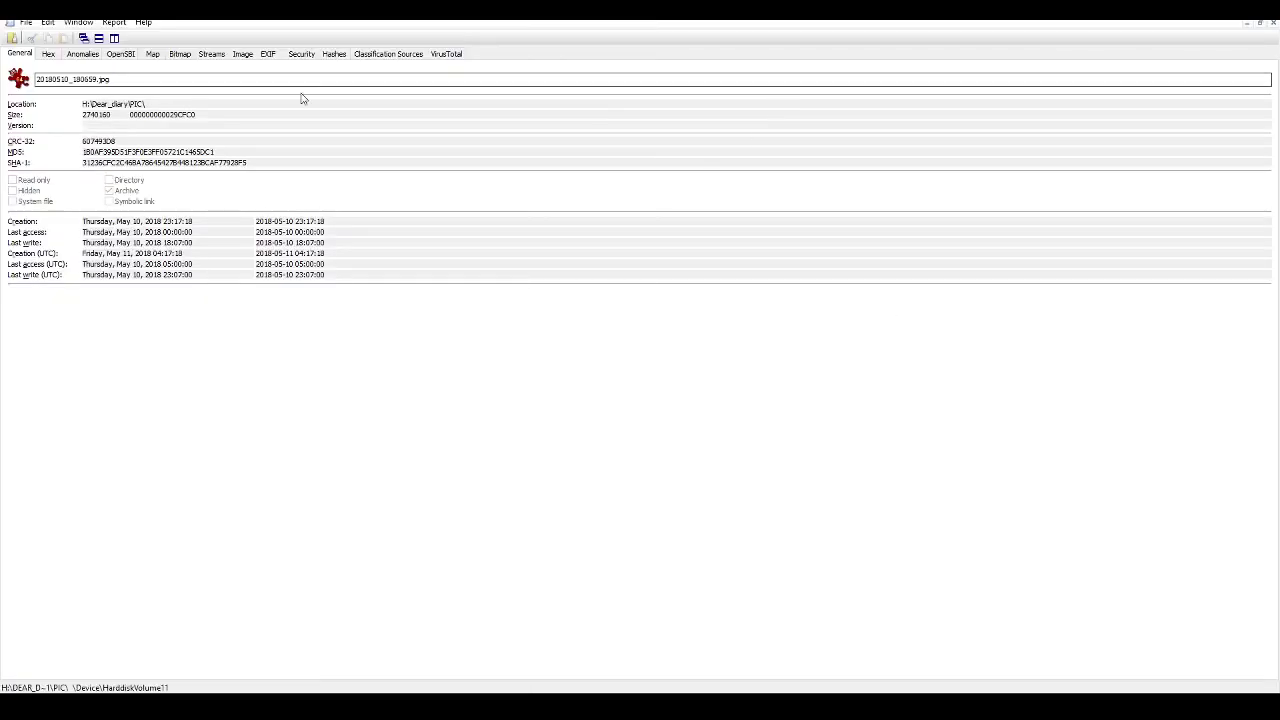
click(242, 54)
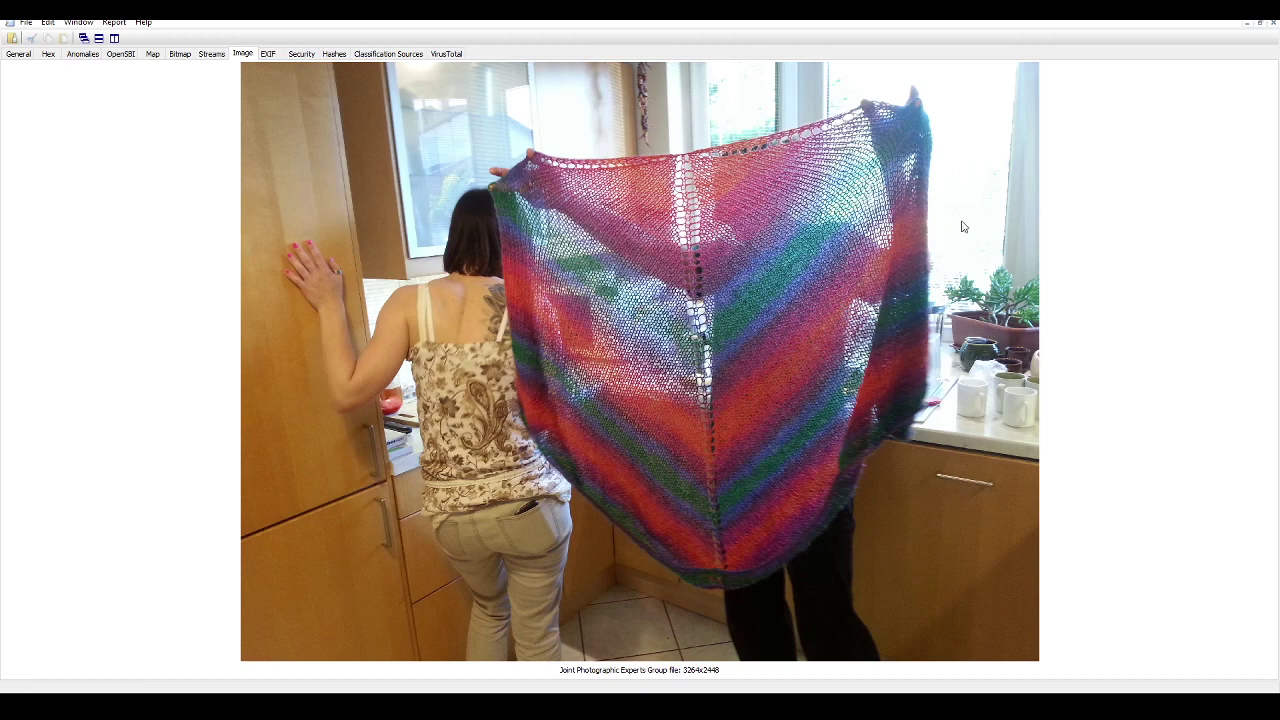
Show the shawl photo's EXIF metadata and scroll through the table
click(268, 53)
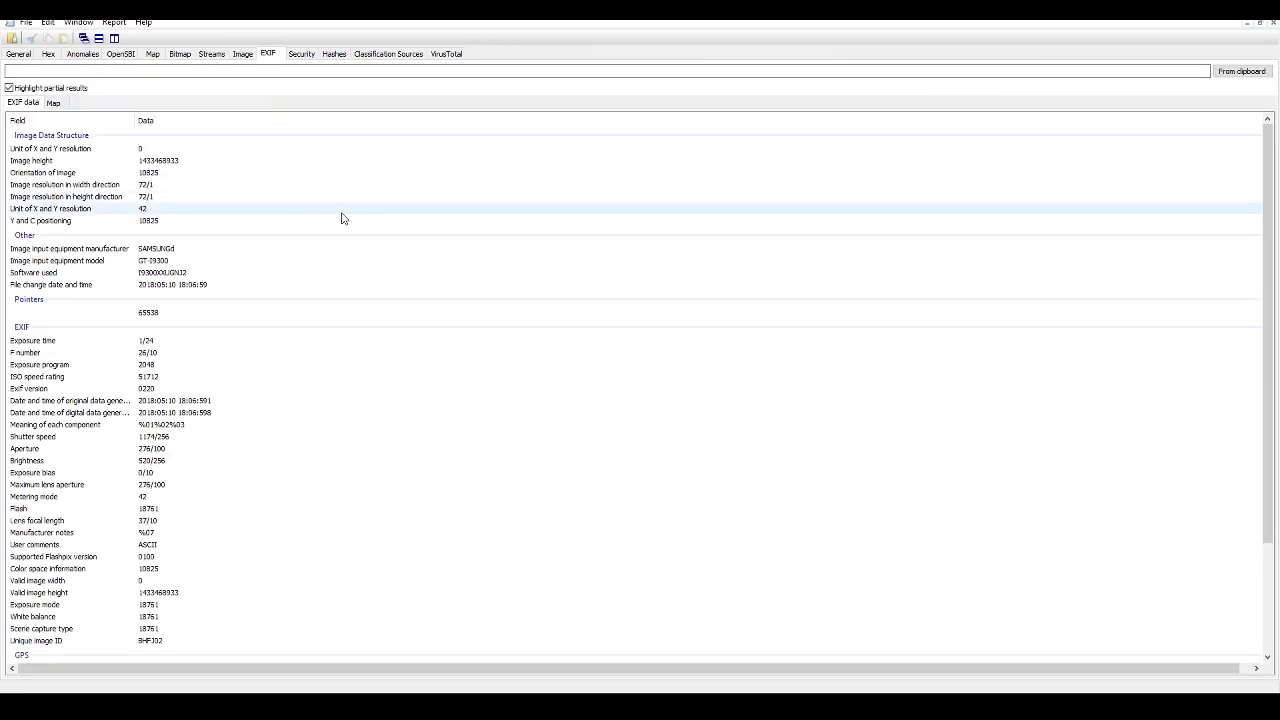
scroll(341, 218, down, 1)
scroll(341, 218, down, 1)
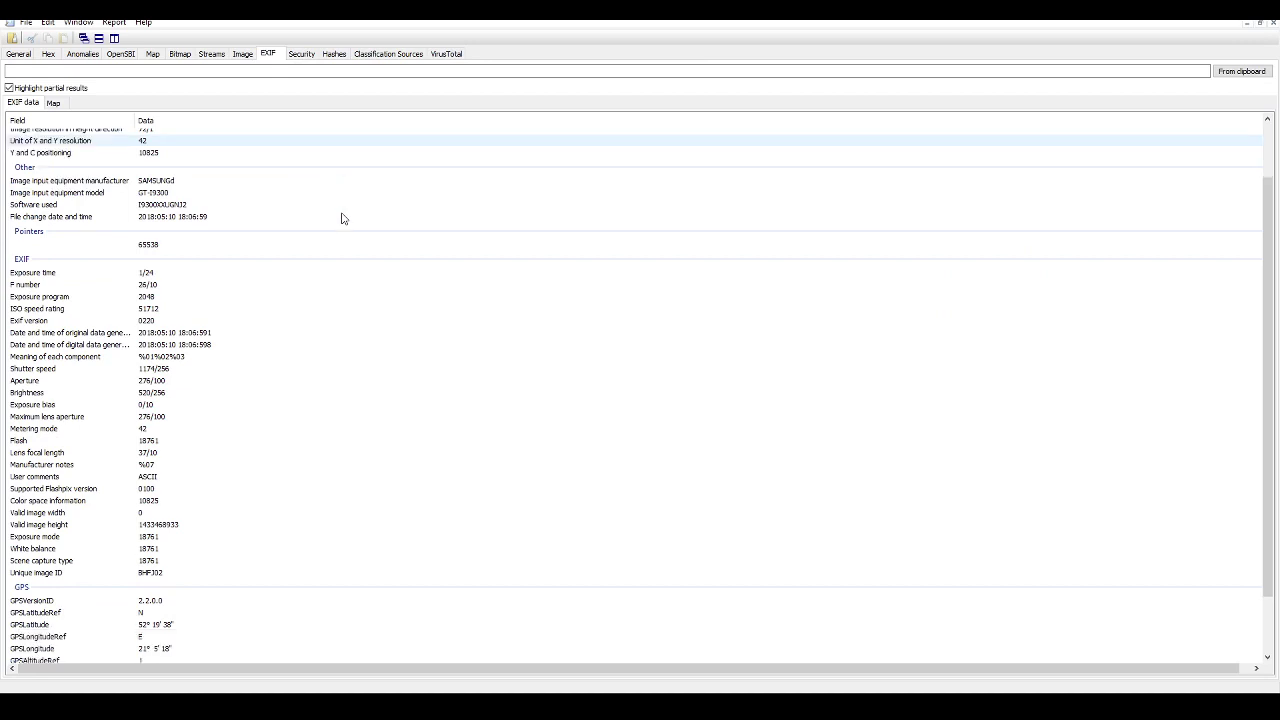
scroll(341, 218, down, 2)
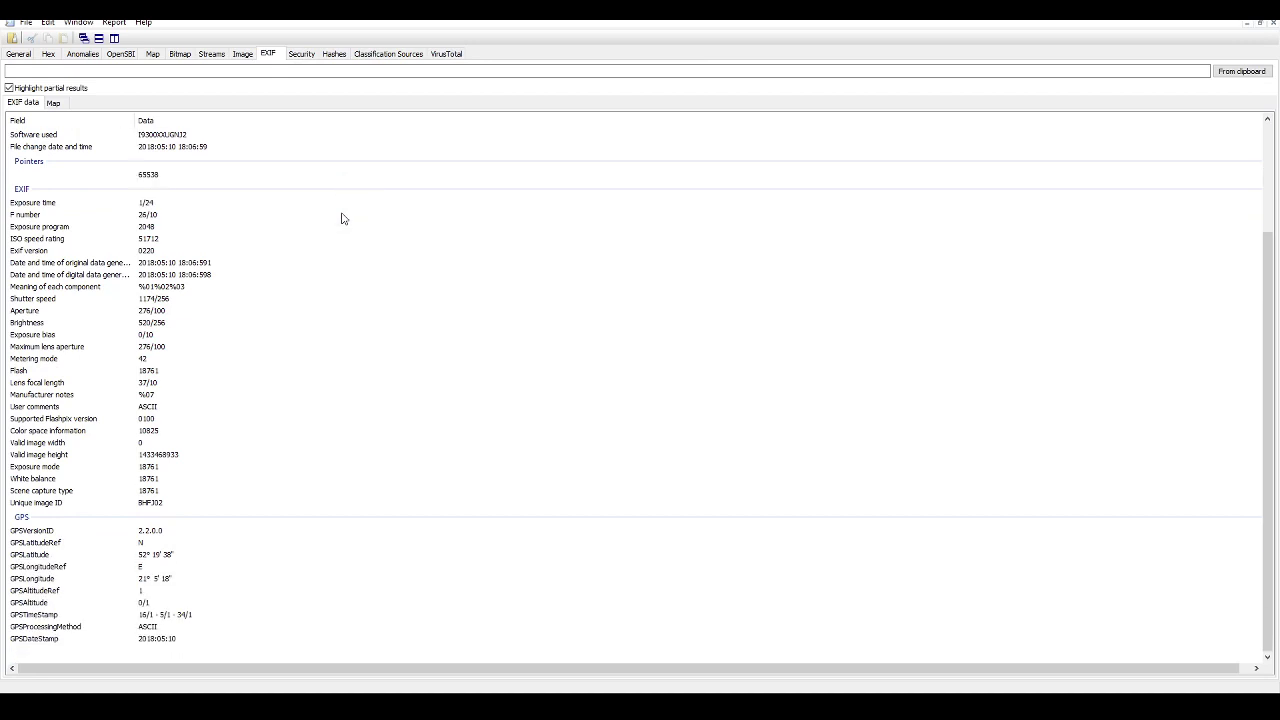
Load Hanoi_1959.tif from the evidence folder into the analysis tool
scroll(341, 218, up, 4)
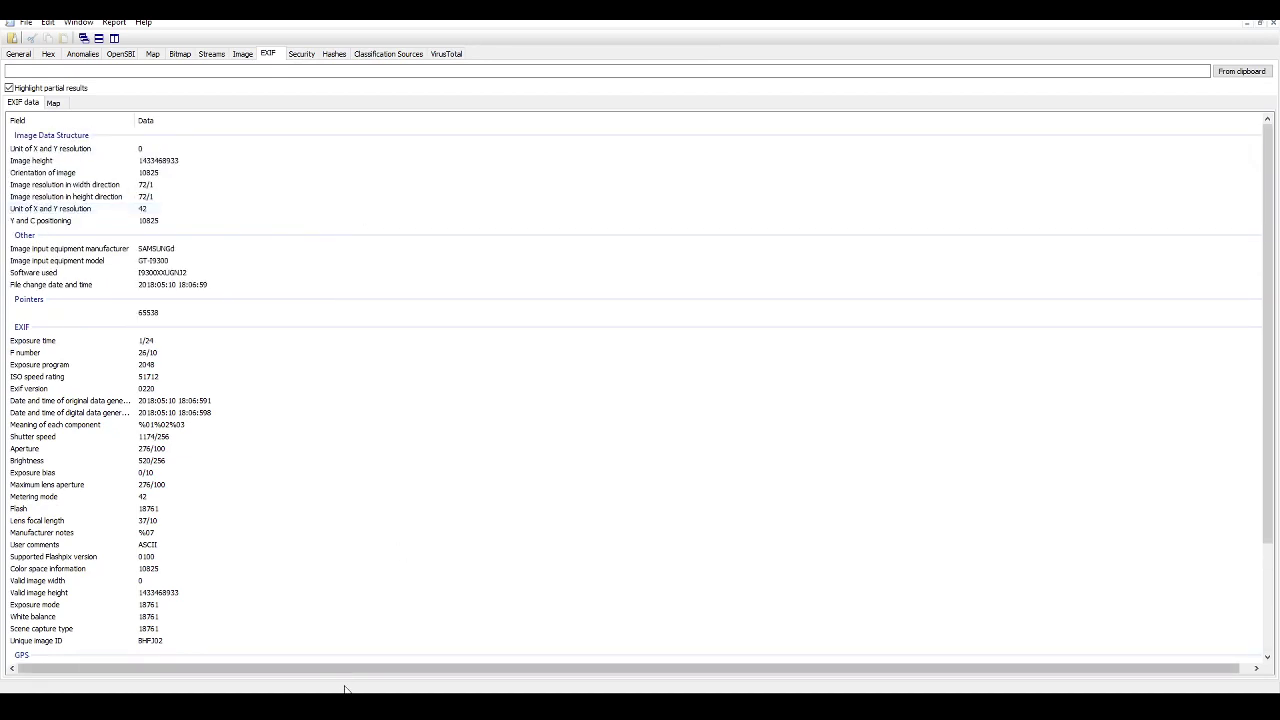
key(alt+Tab)
drag(191, 288, 750, 326)
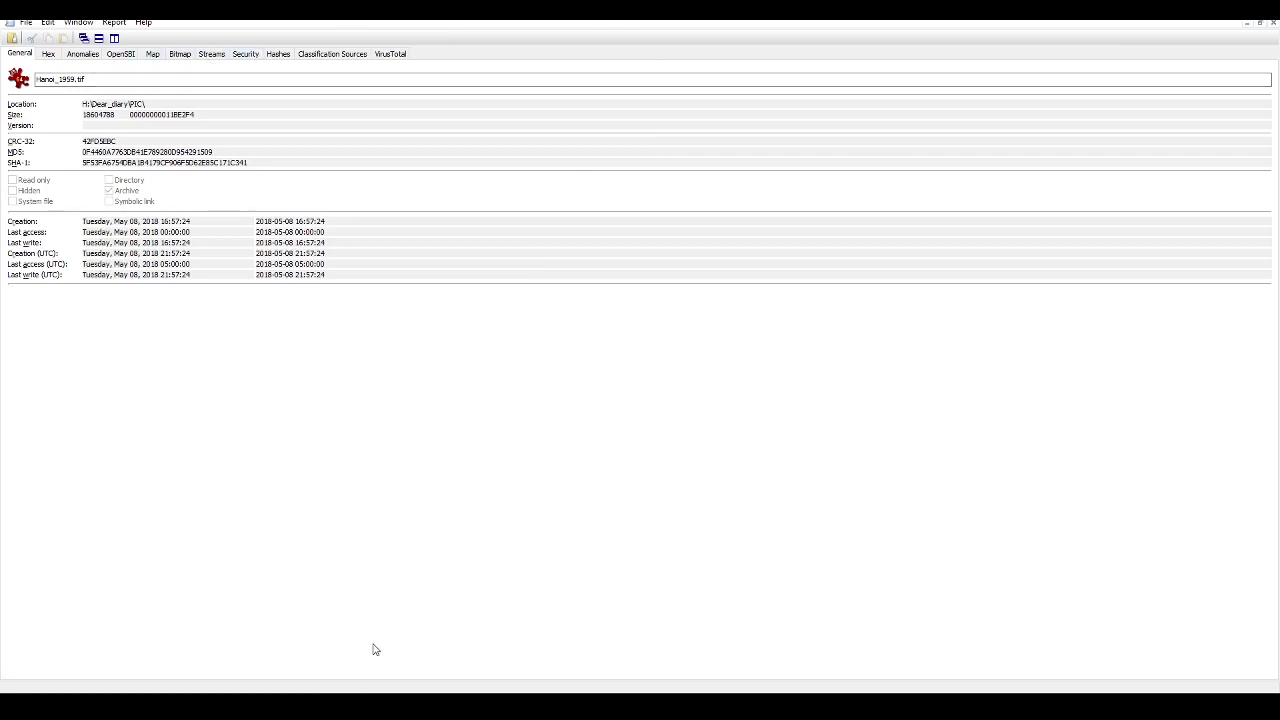
Open Hanoi_1959.tif in IrfanView, maximized, and view the scan's bottom edge
key(alt+Tab)
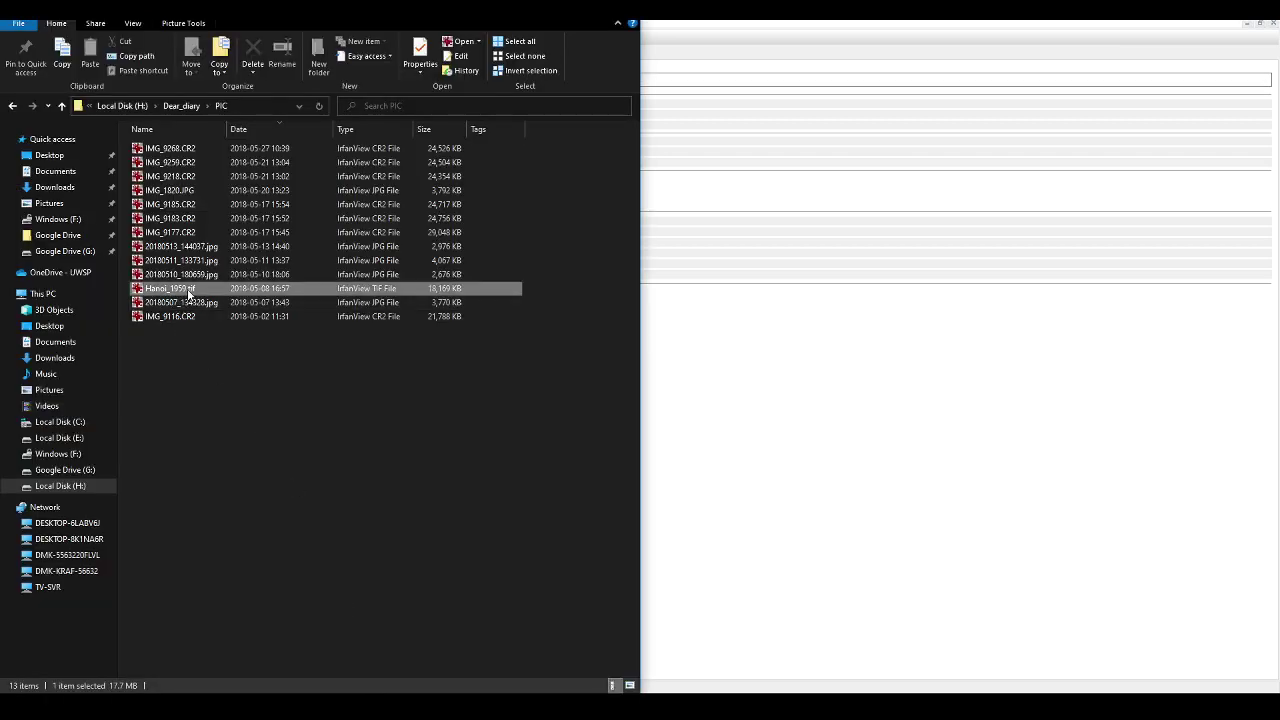
double_click(190, 292)
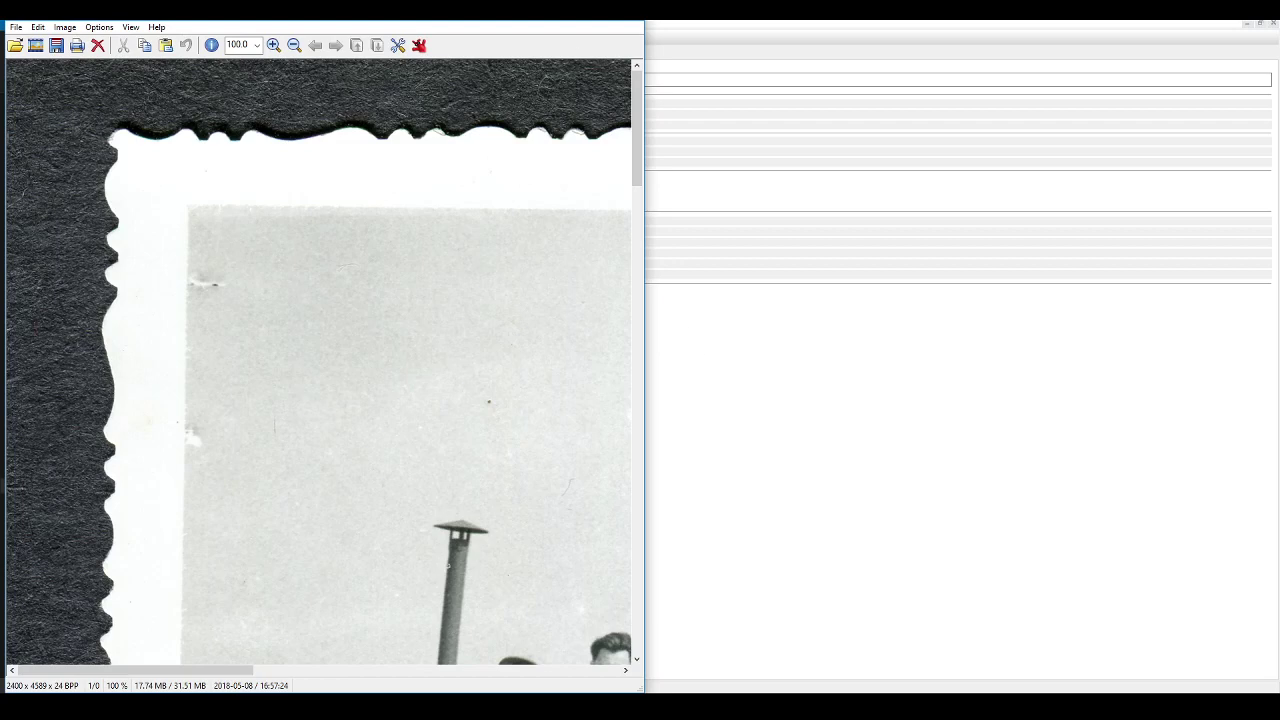
key(super+Up)
scroll(791, 257, down, 3)
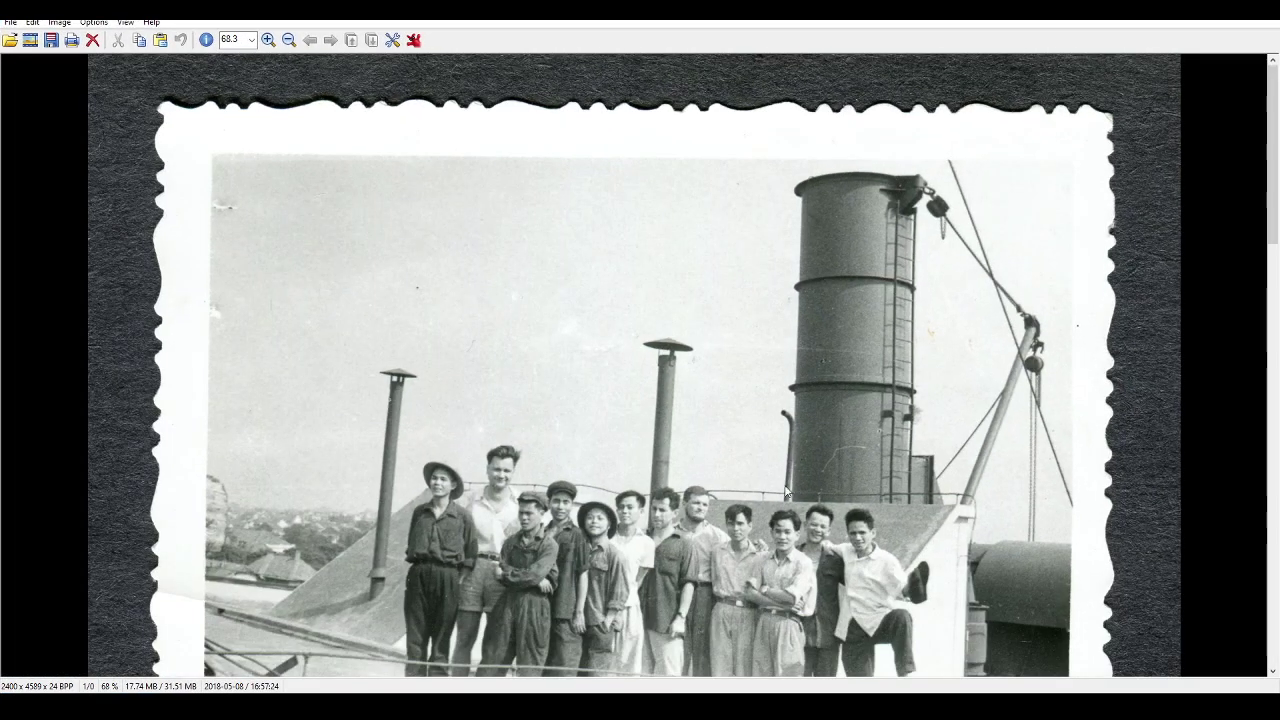
drag(785, 492, 796, 448)
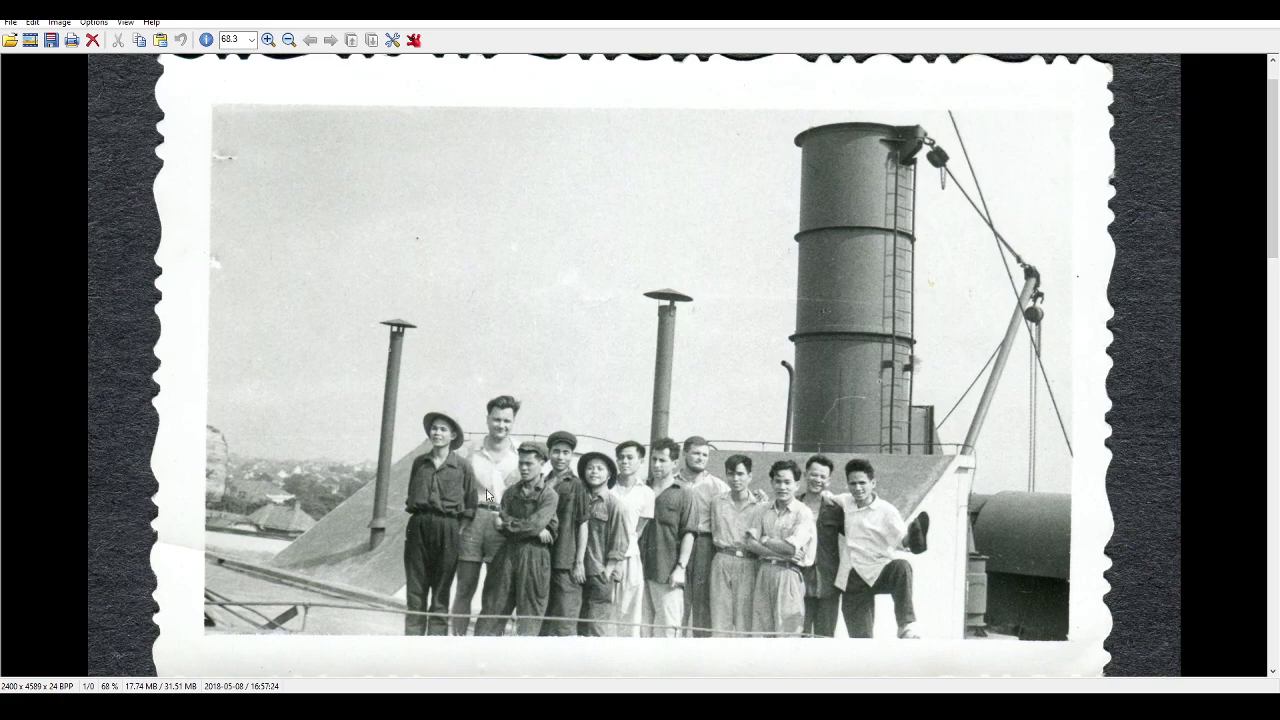
Browse the album page's photos of men aboard a ship, then close the viewer
scroll(970, 560, down, 4)
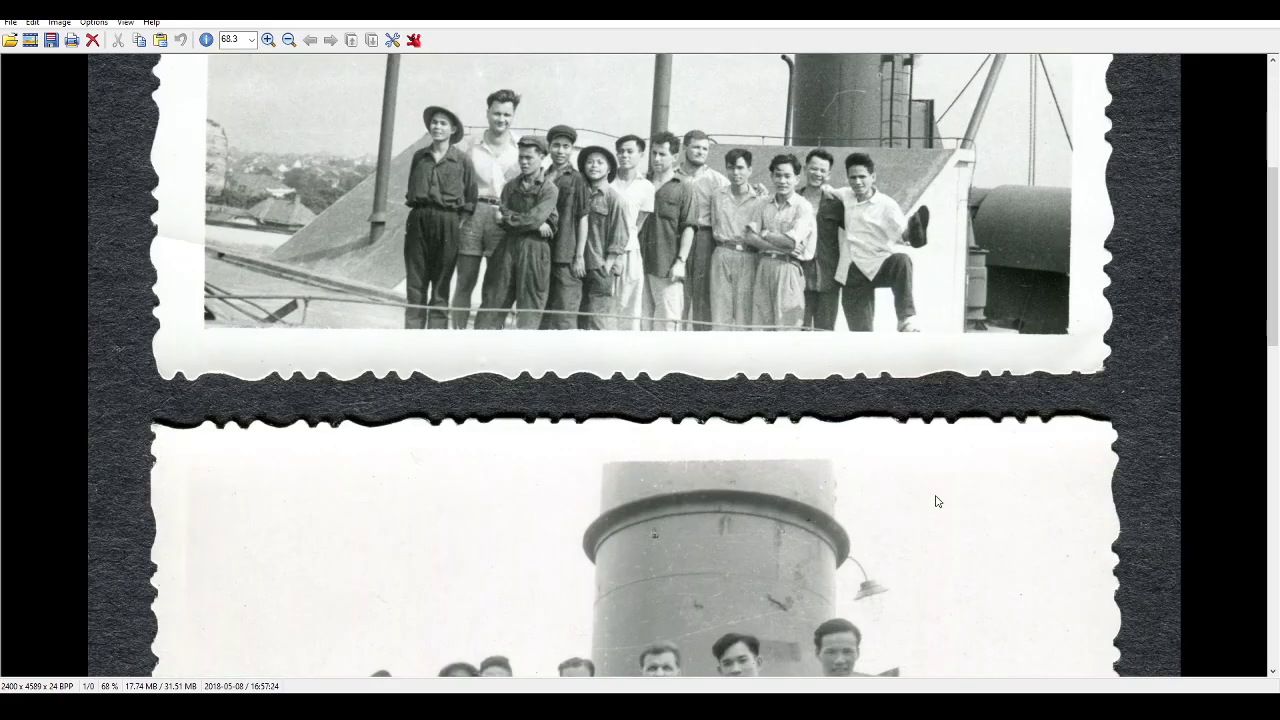
scroll(900, 430, down, 1)
scroll(865, 373, down, 3)
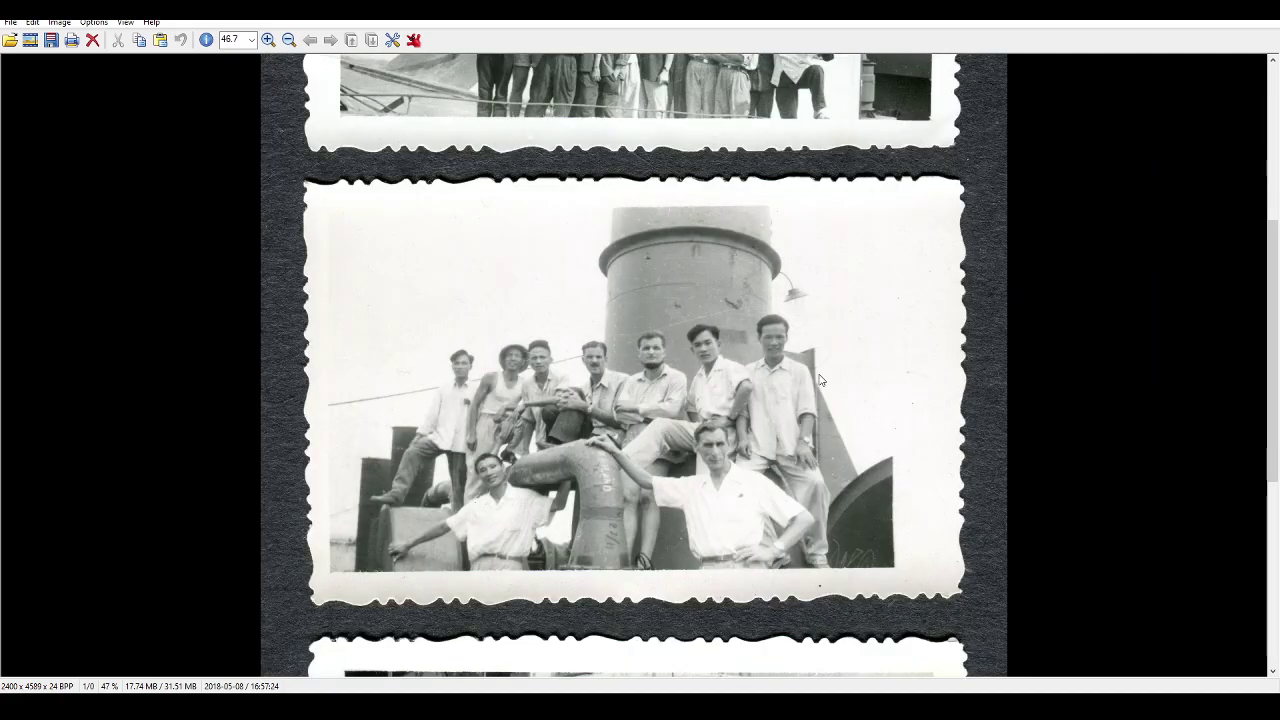
scroll(910, 460, up, 3)
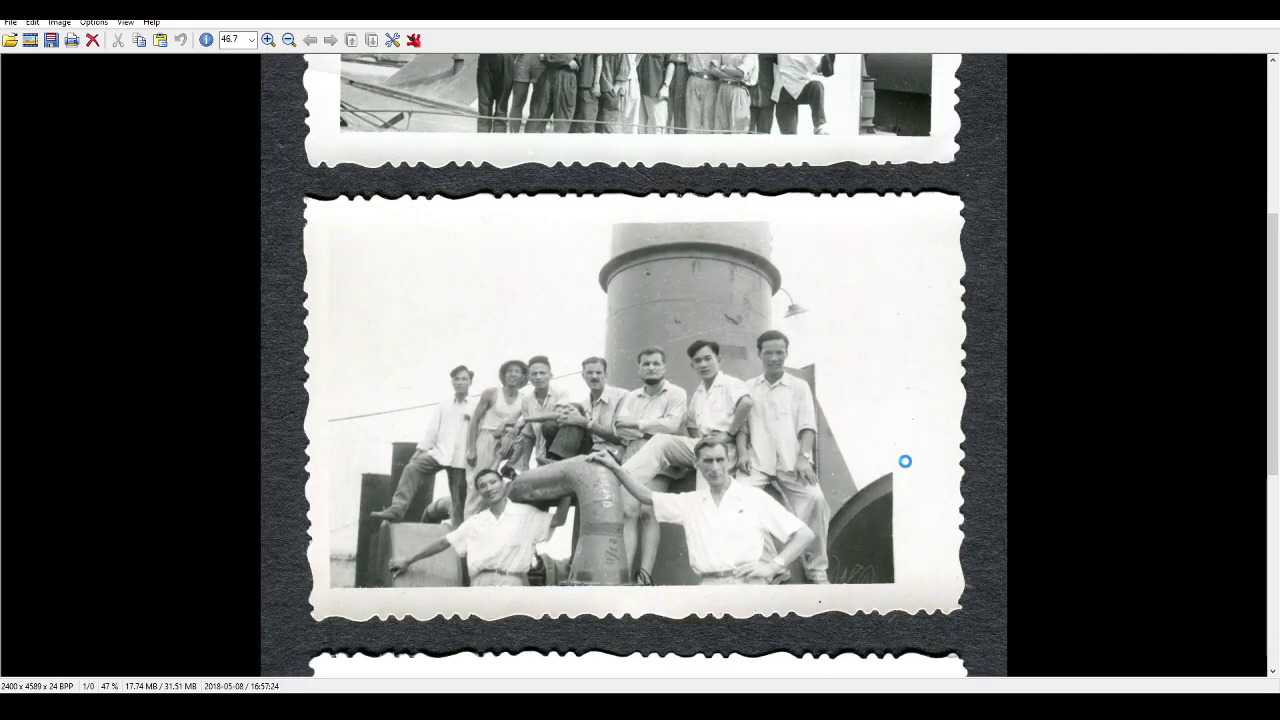
scroll(873, 464, up, 1)
scroll(886, 366, down, 4)
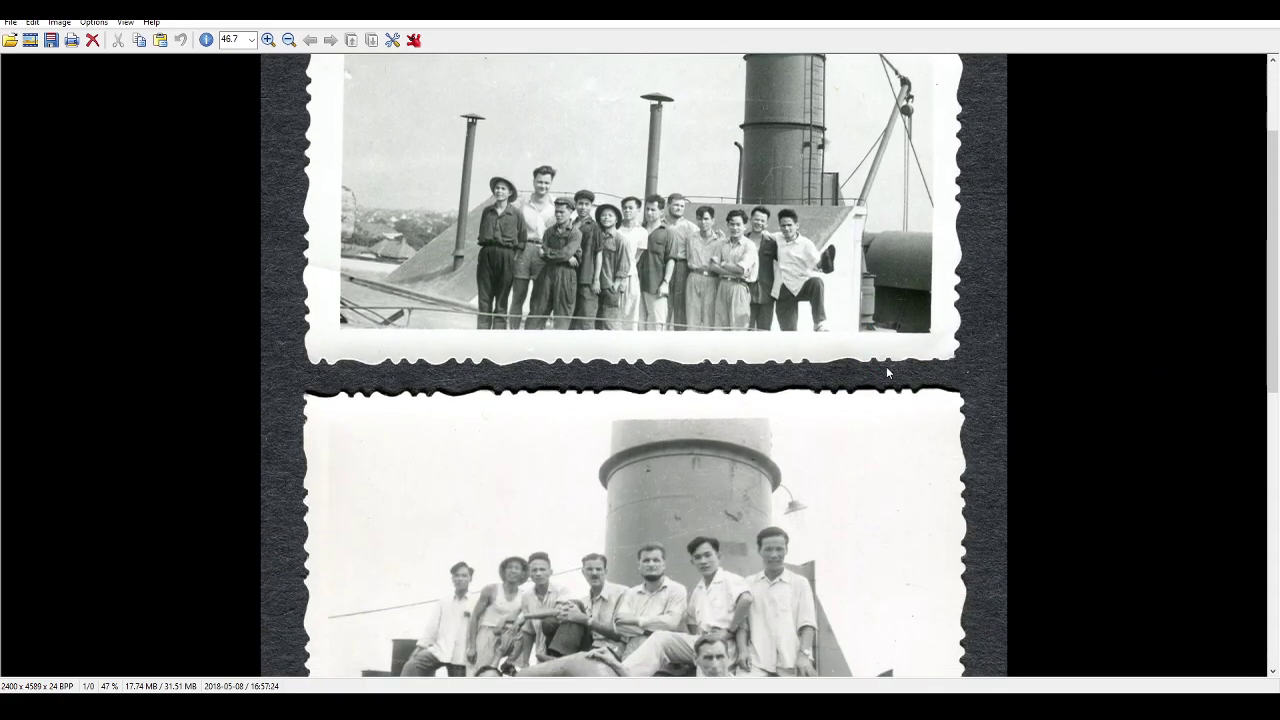
scroll(910, 280, down, 2)
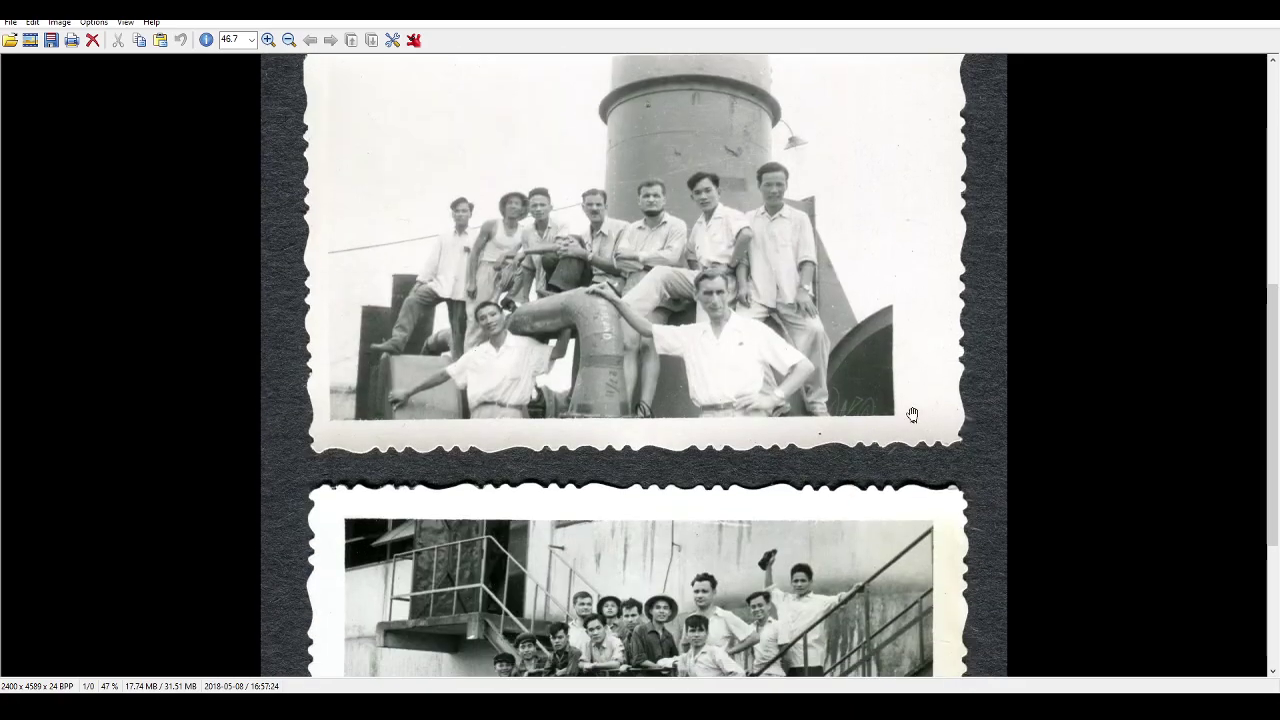
scroll(910, 414, down, 2)
scroll(917, 457, down, 2)
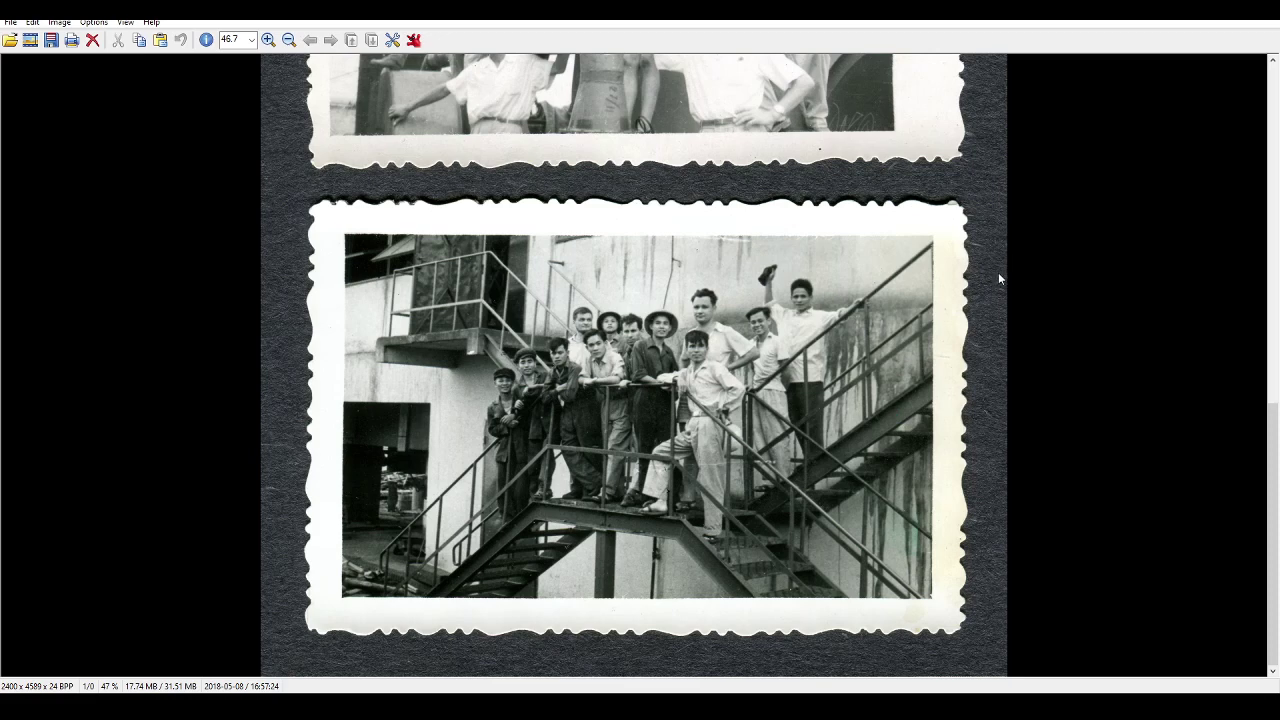
scroll(993, 285, up, 1)
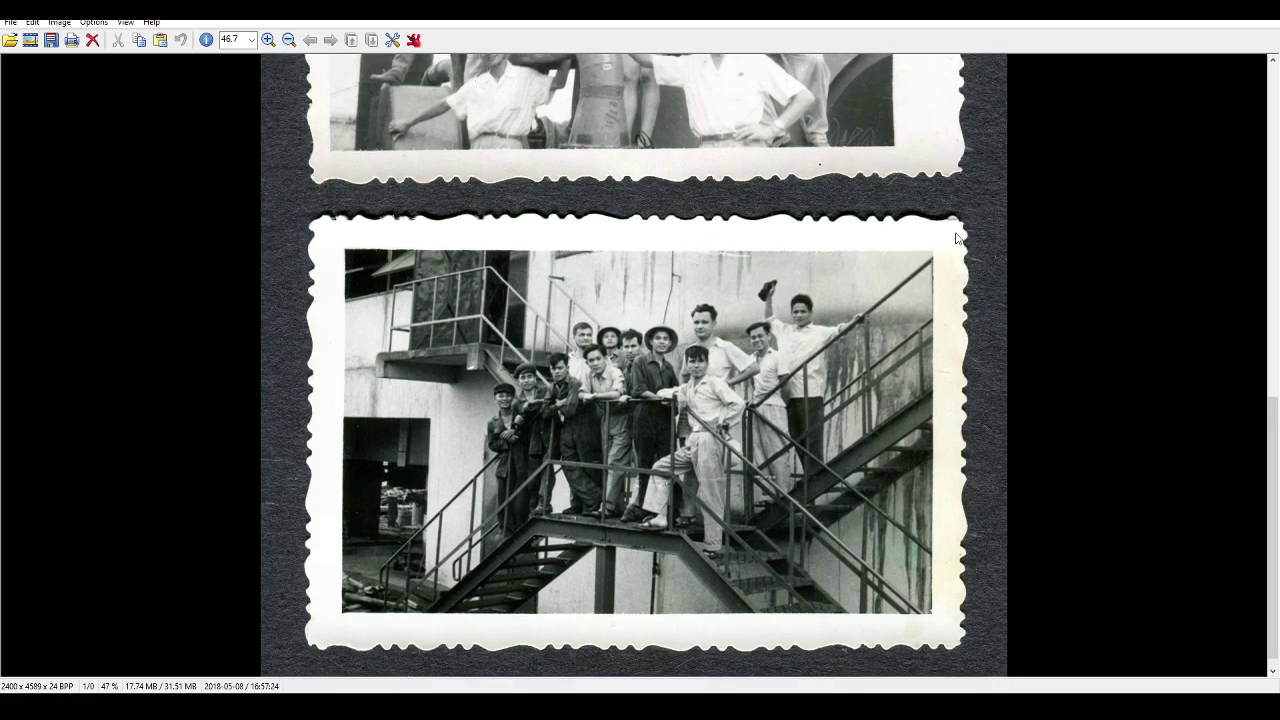
scroll(959, 239, up, 3)
scroll(950, 282, up, 1)
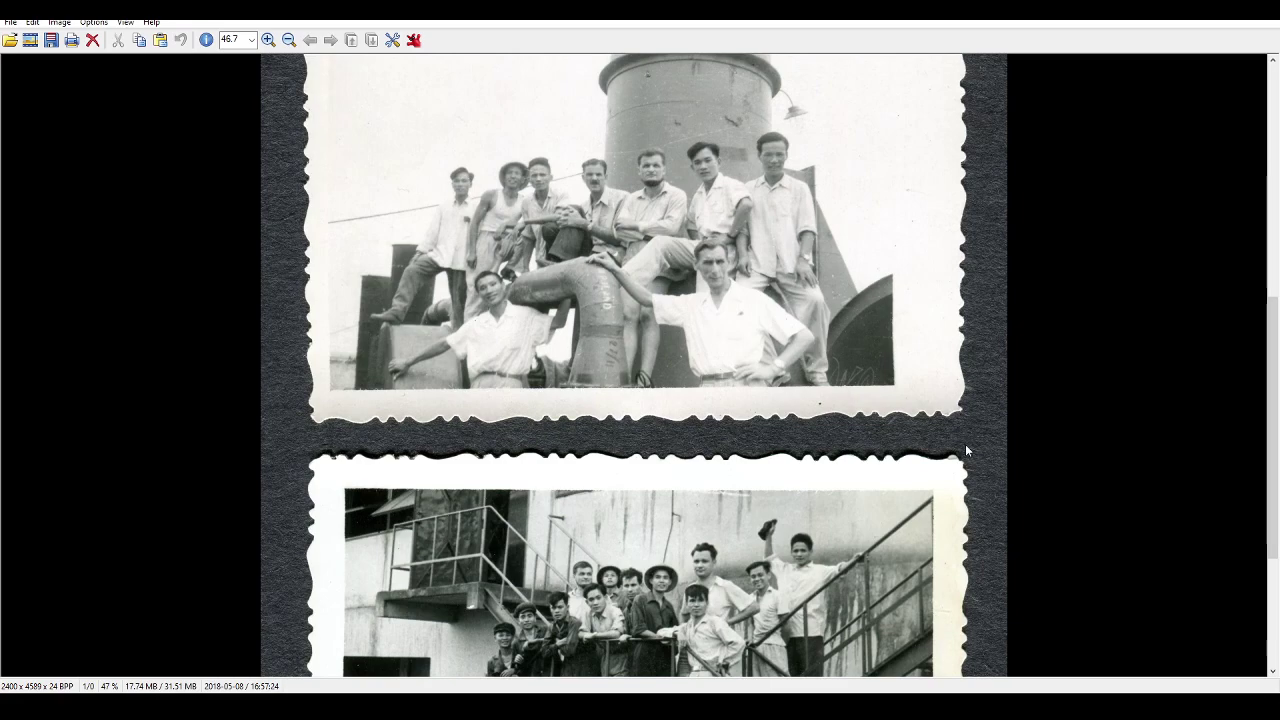
scroll(965, 450, down, 5)
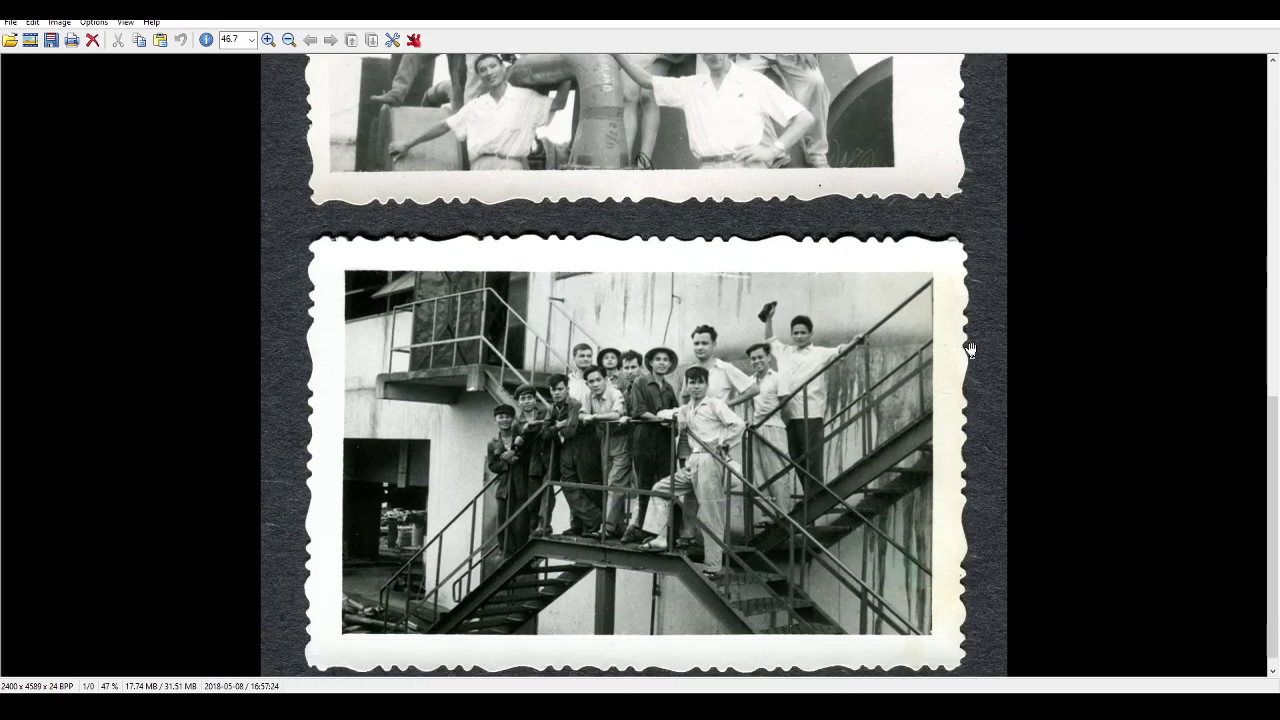
scroll(966, 299, up, 7)
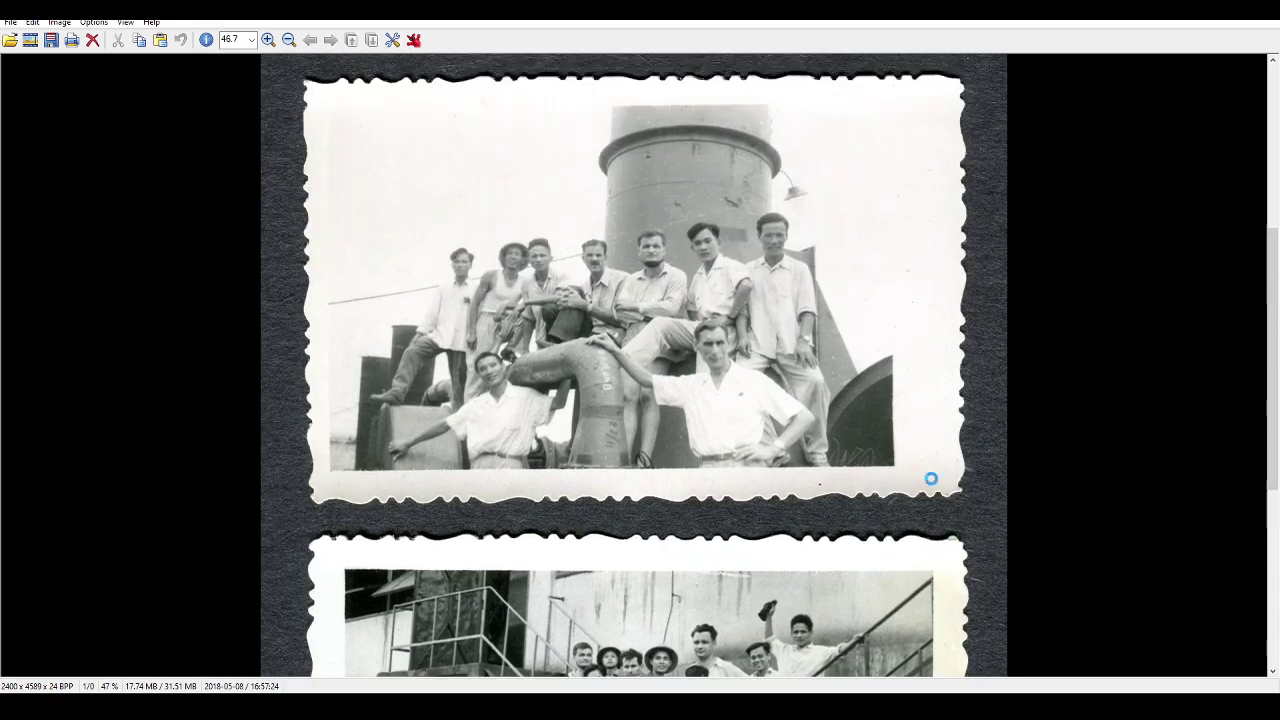
scroll(930, 266, up, 10)
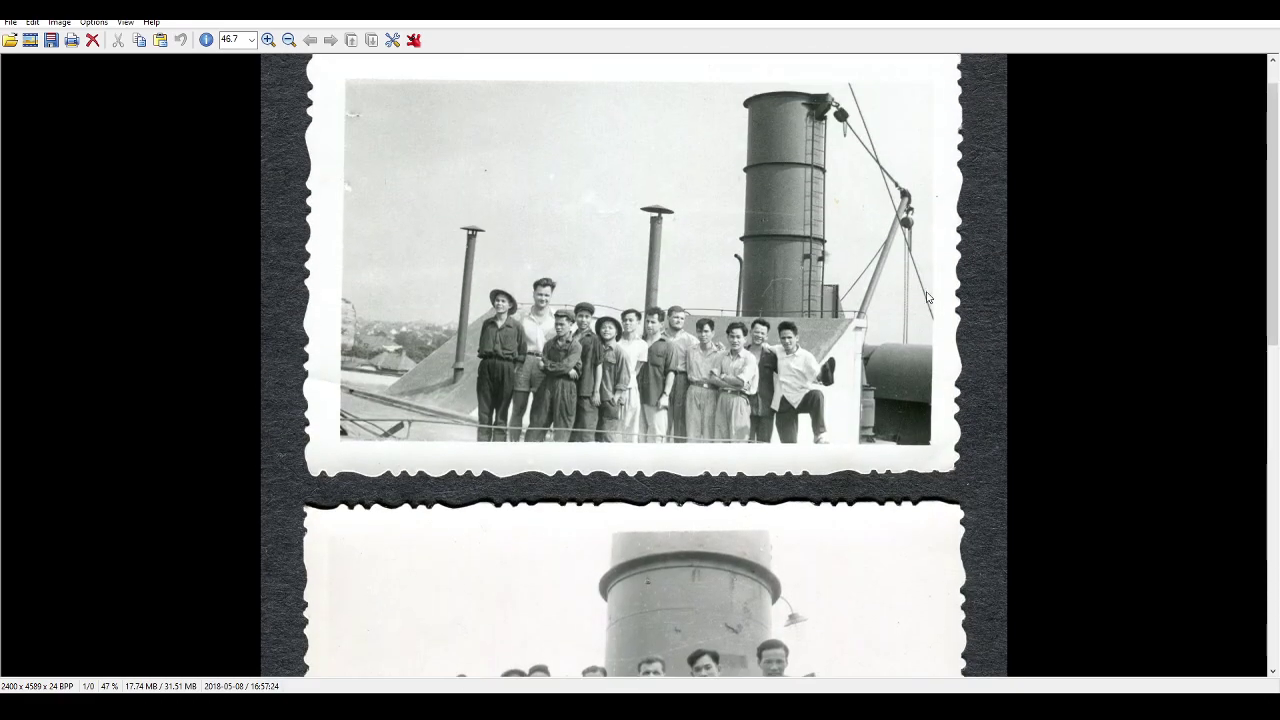
scroll(934, 246, up, 1)
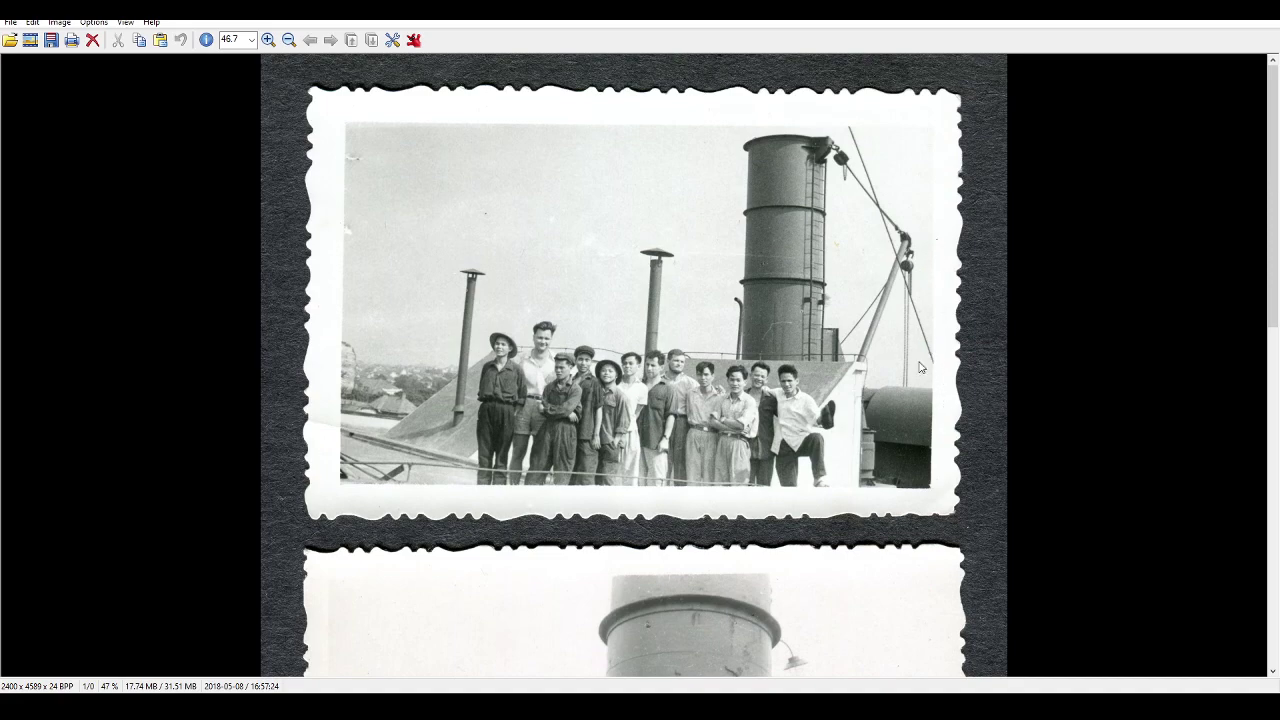
scroll(929, 236, down, 12)
scroll(974, 225, down, 6)
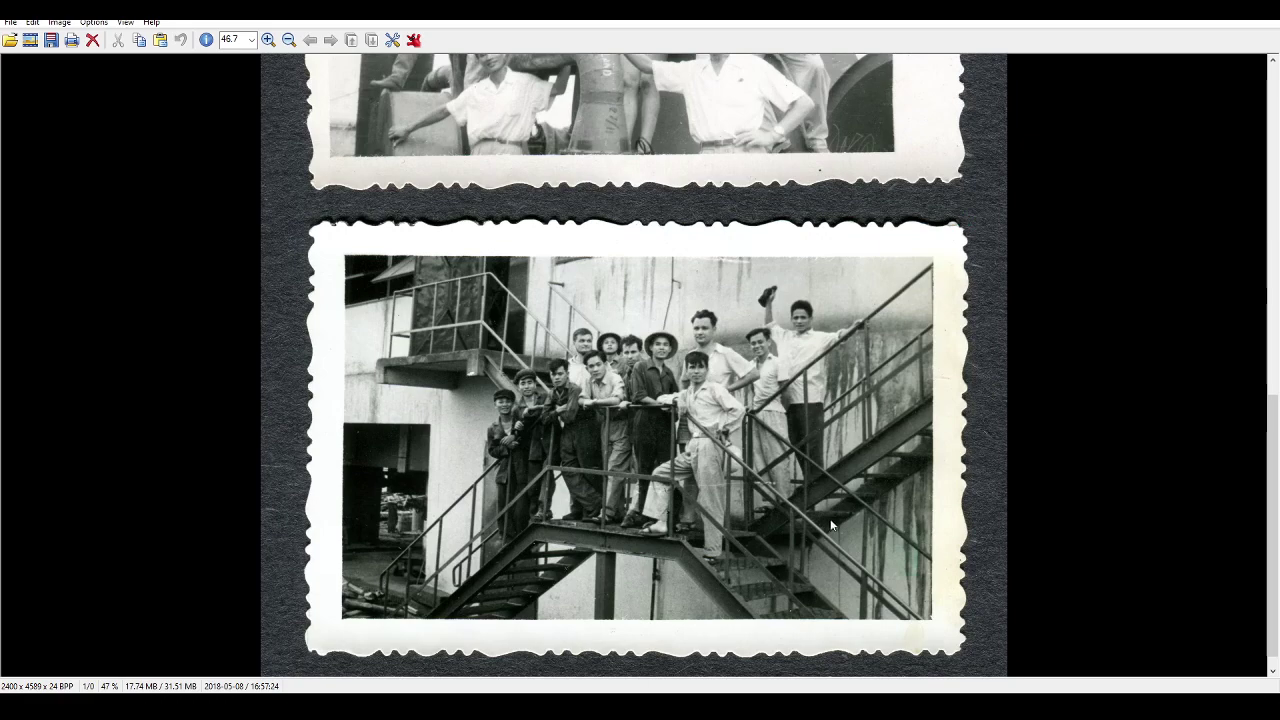
scroll(500, 330, down, 1)
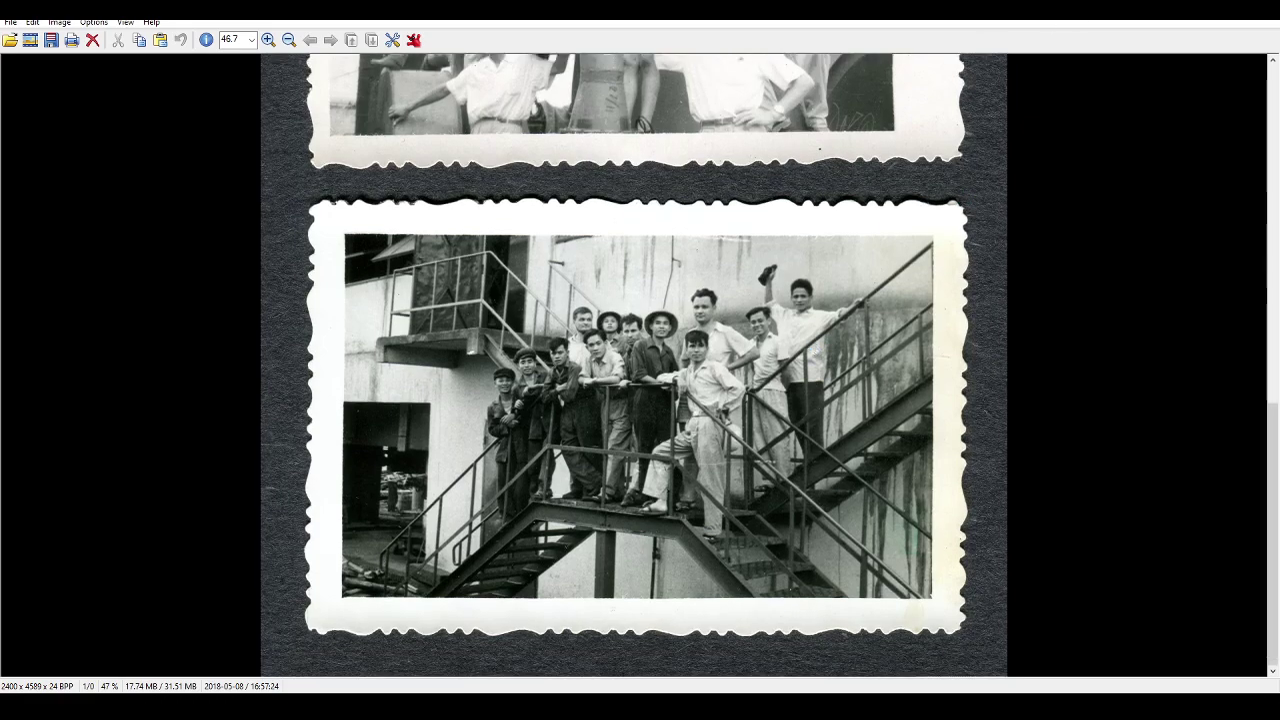
key(Escape)
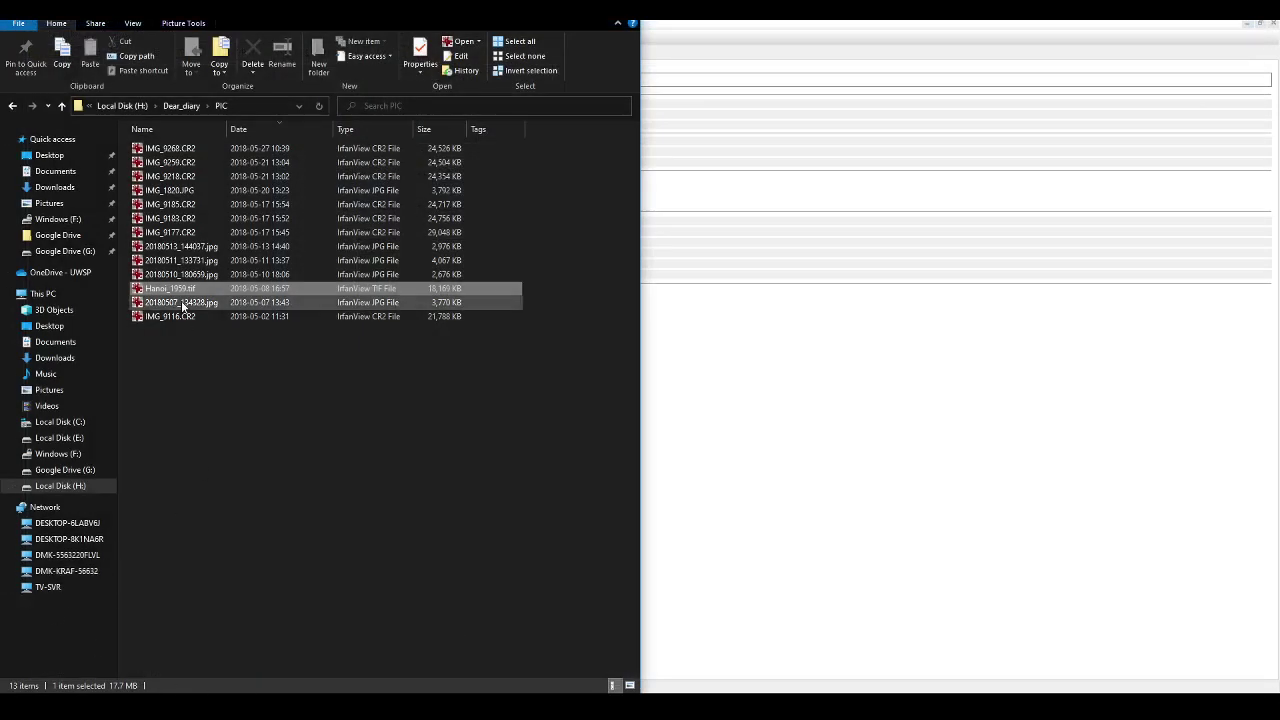
Load 20180507_134328.jpg and view its EXIF: SAMSUNG GT-I9300, 2018:05:07 13:43:27
click(182, 303)
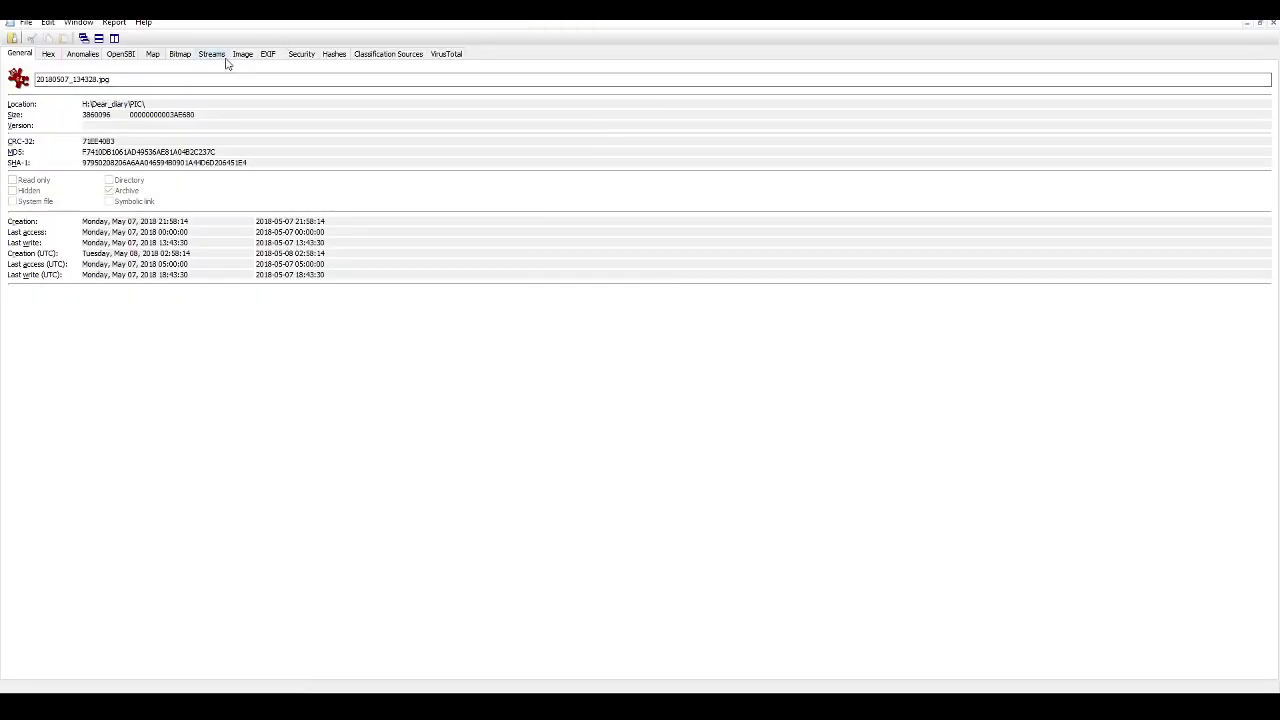
click(243, 56)
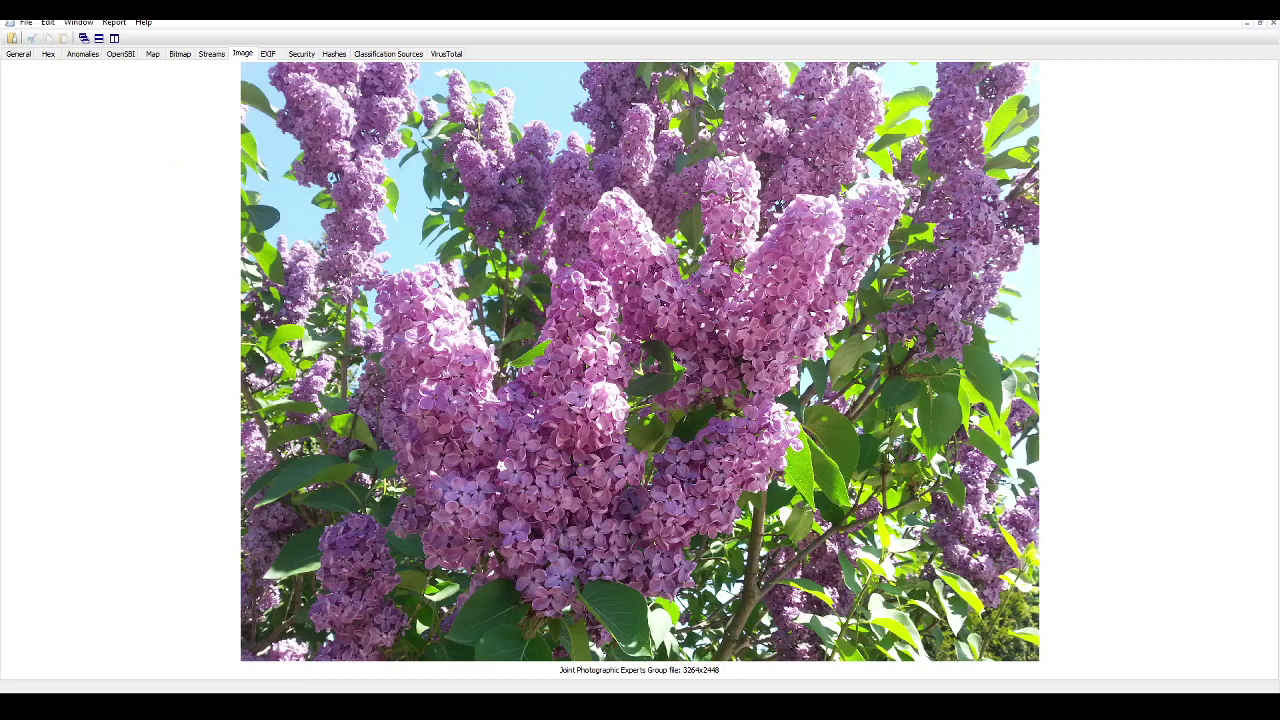
click(267, 54)
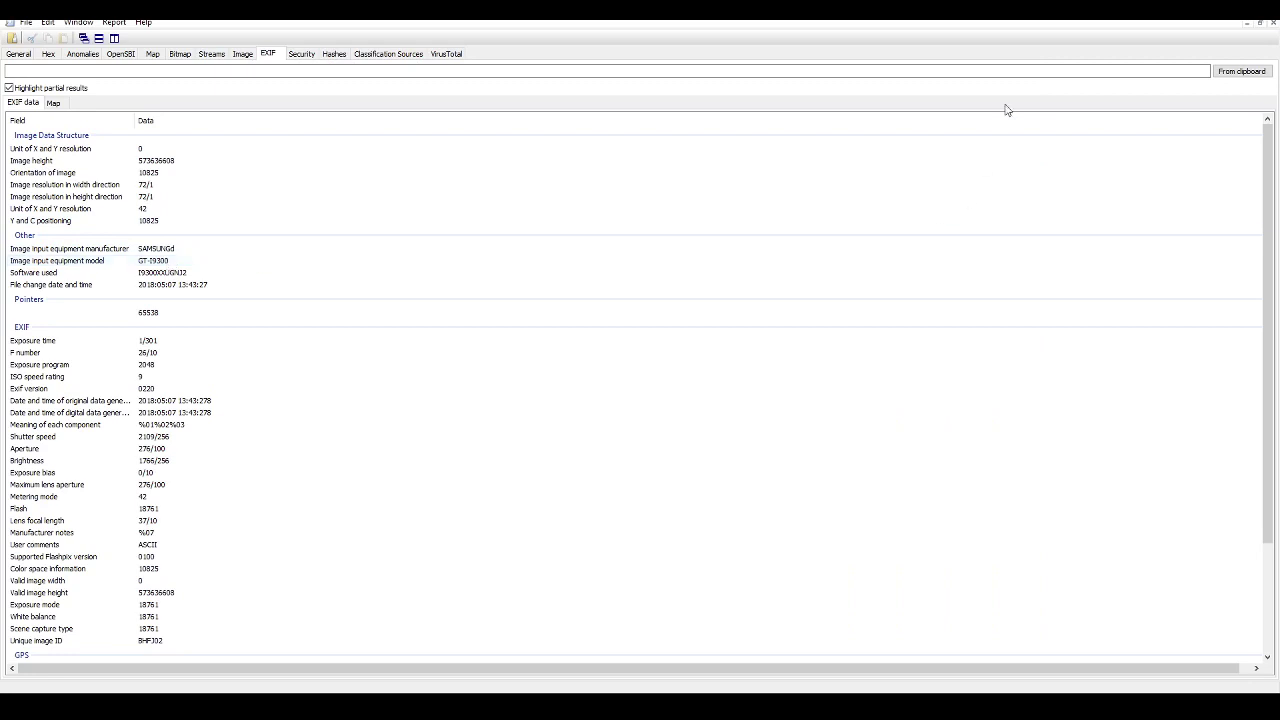
Place the cursor at the end of the phone1 entry in the notes
key(alt+Tab)
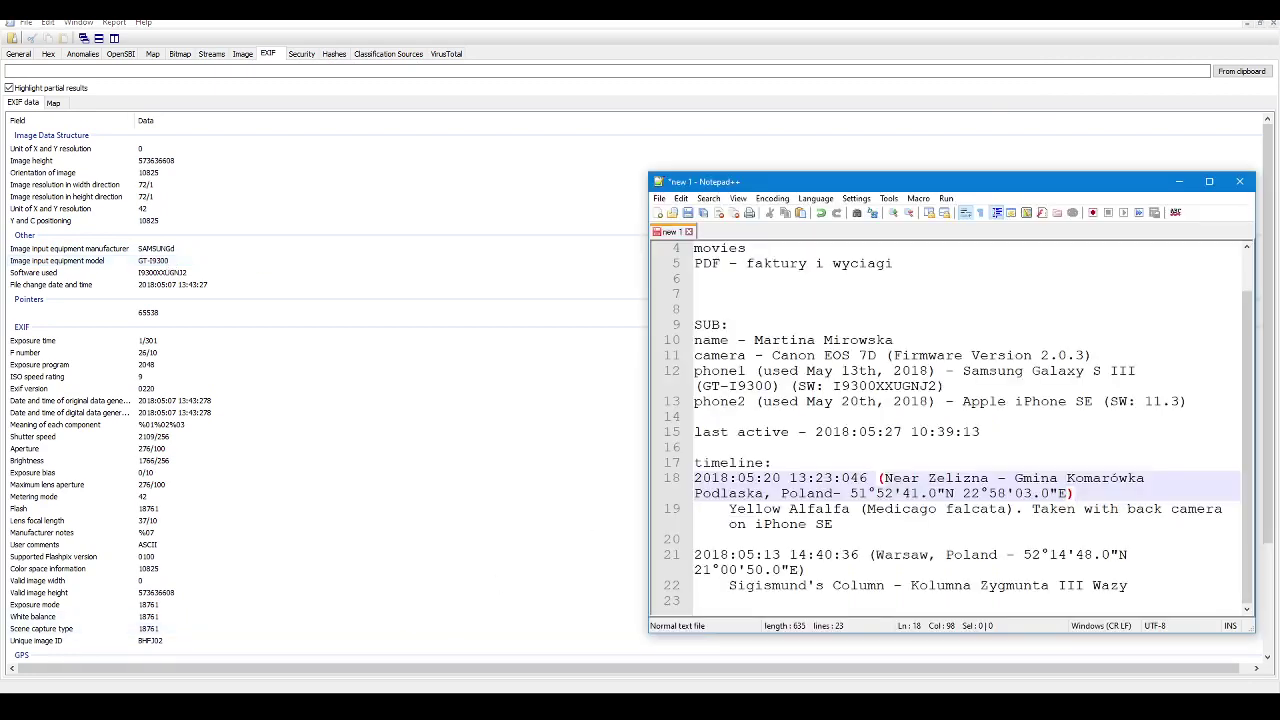
click(781, 404)
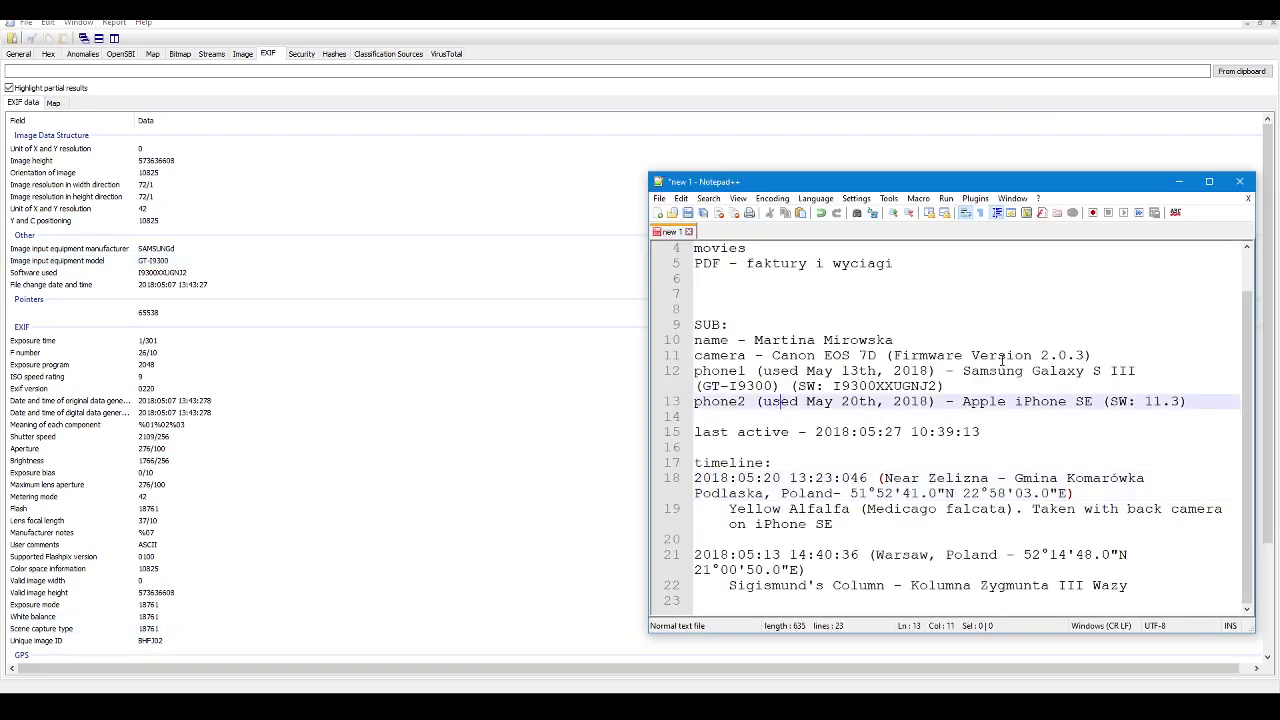
key(Up)
key(Down)
key(Up)
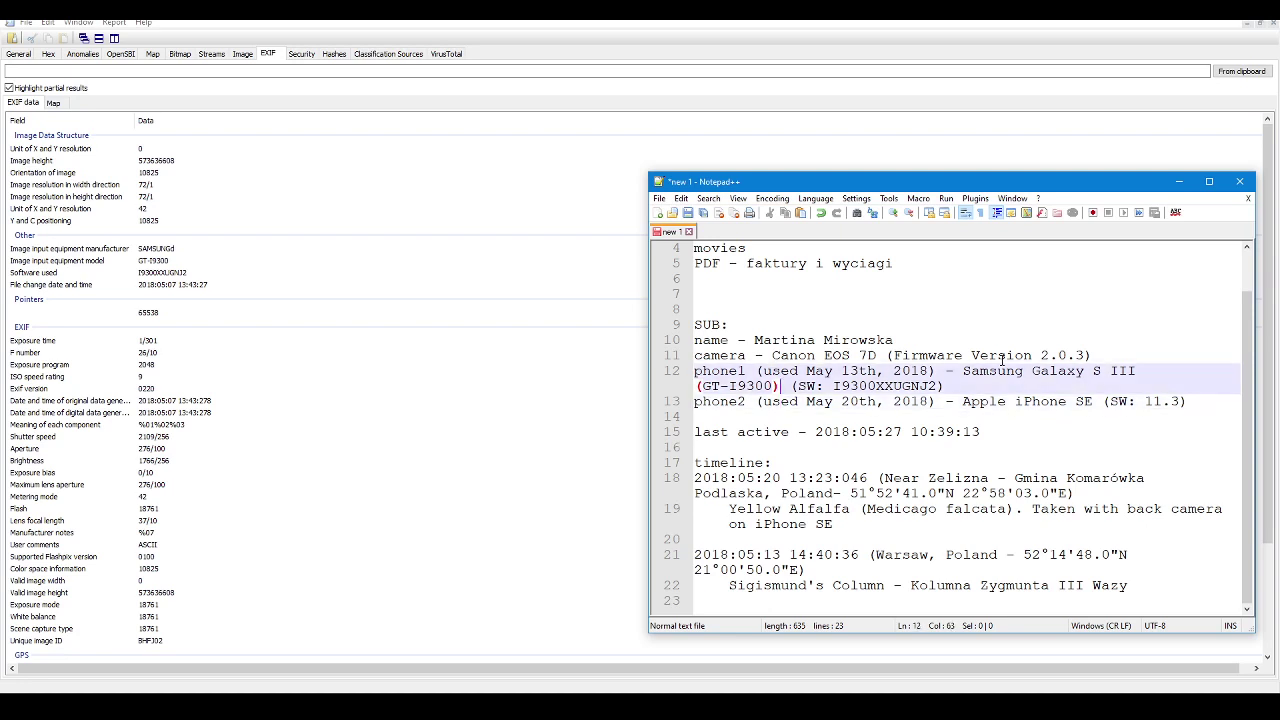
key(End)
key(Return)
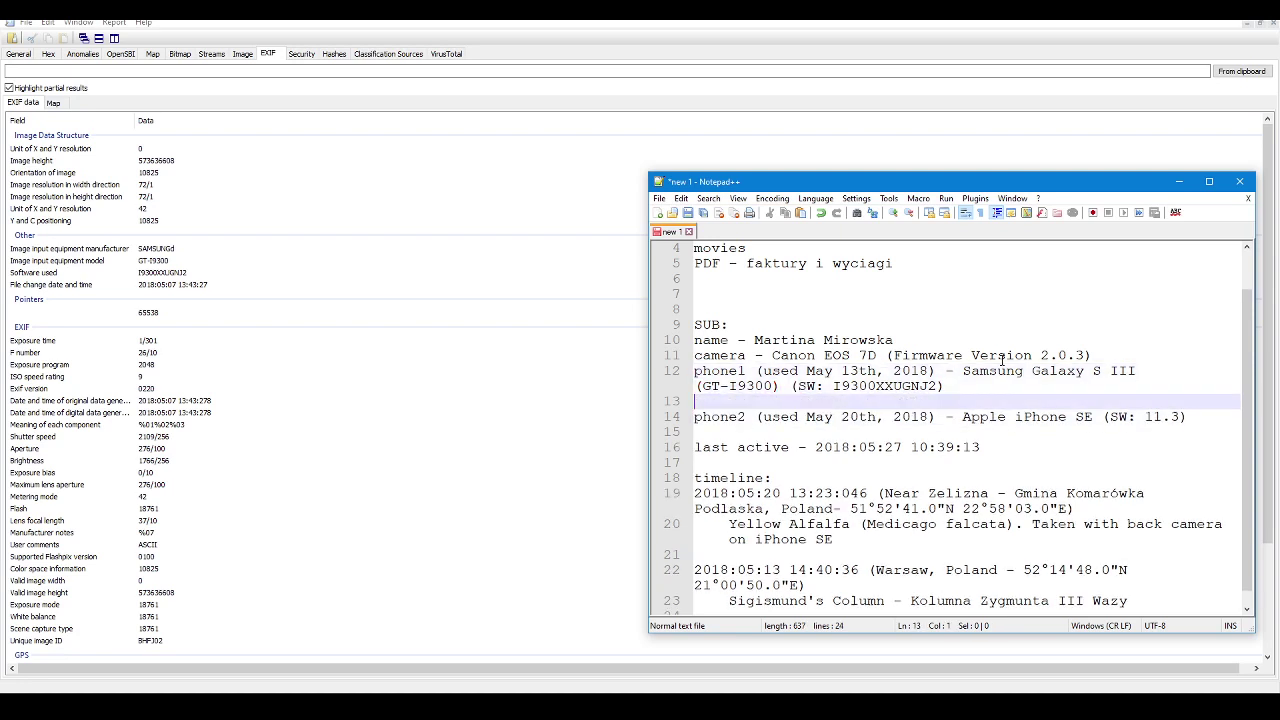
key(Left)
Append 'Seems to be primary phone. Perhaps new phone acquired between 5/13 and 5/20'
text(S)
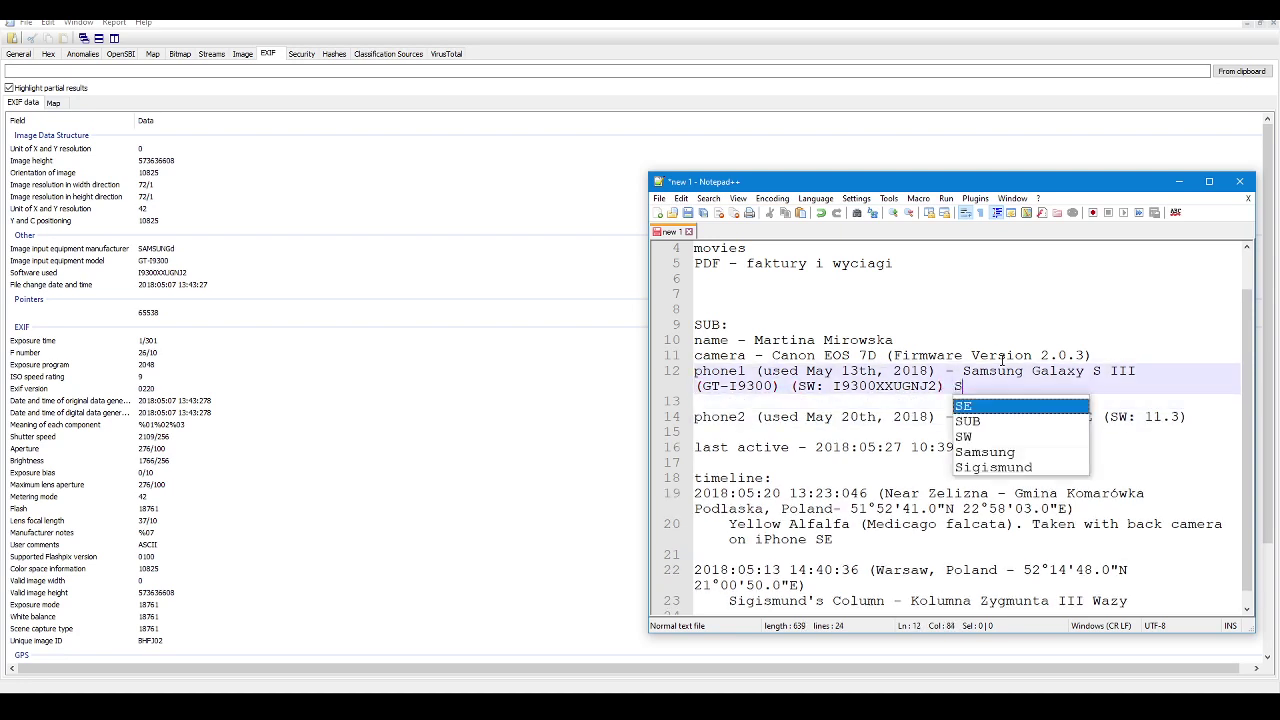
text(eems to be prima)
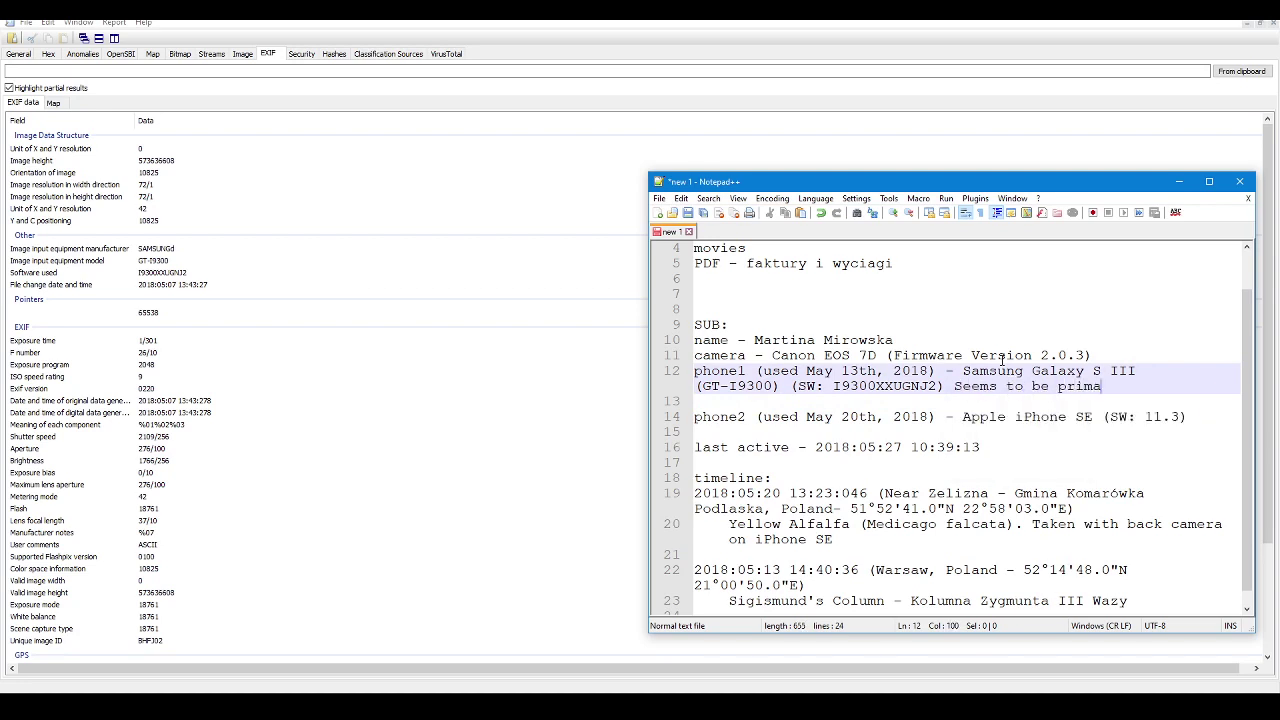
text(ry phonePerhaps n)
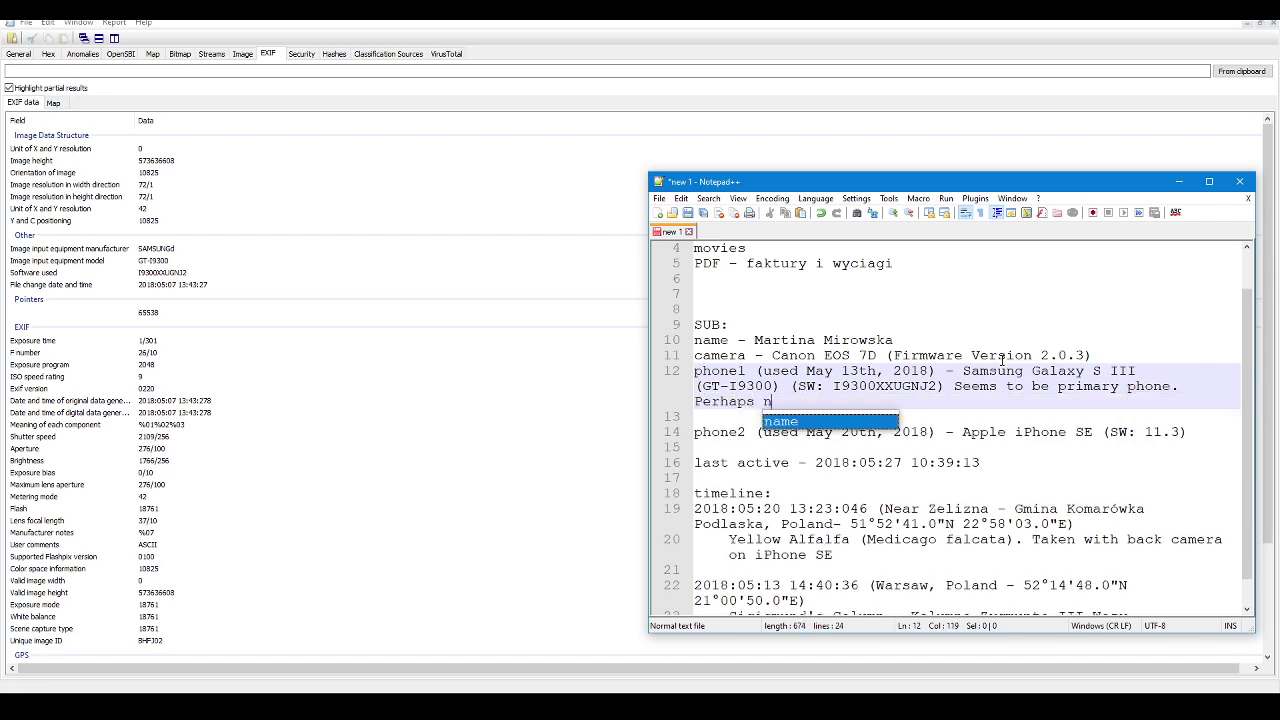
text(ew phone ac)
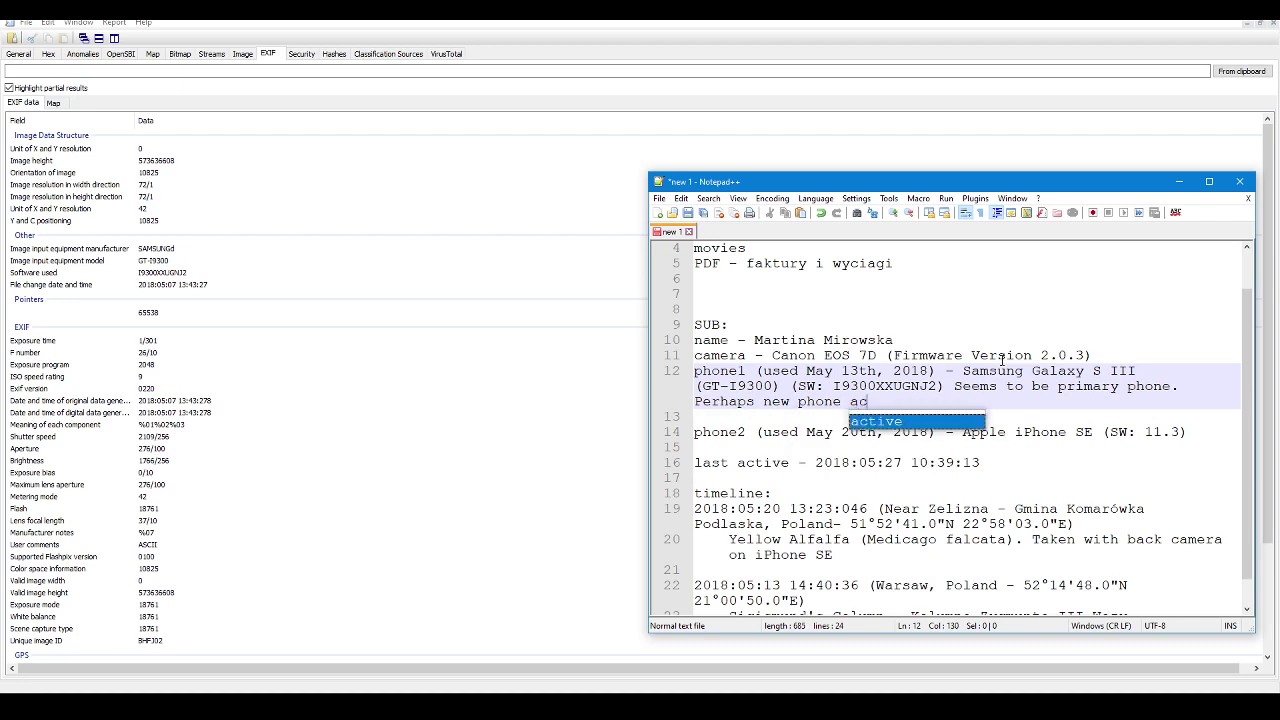
text(quired between )
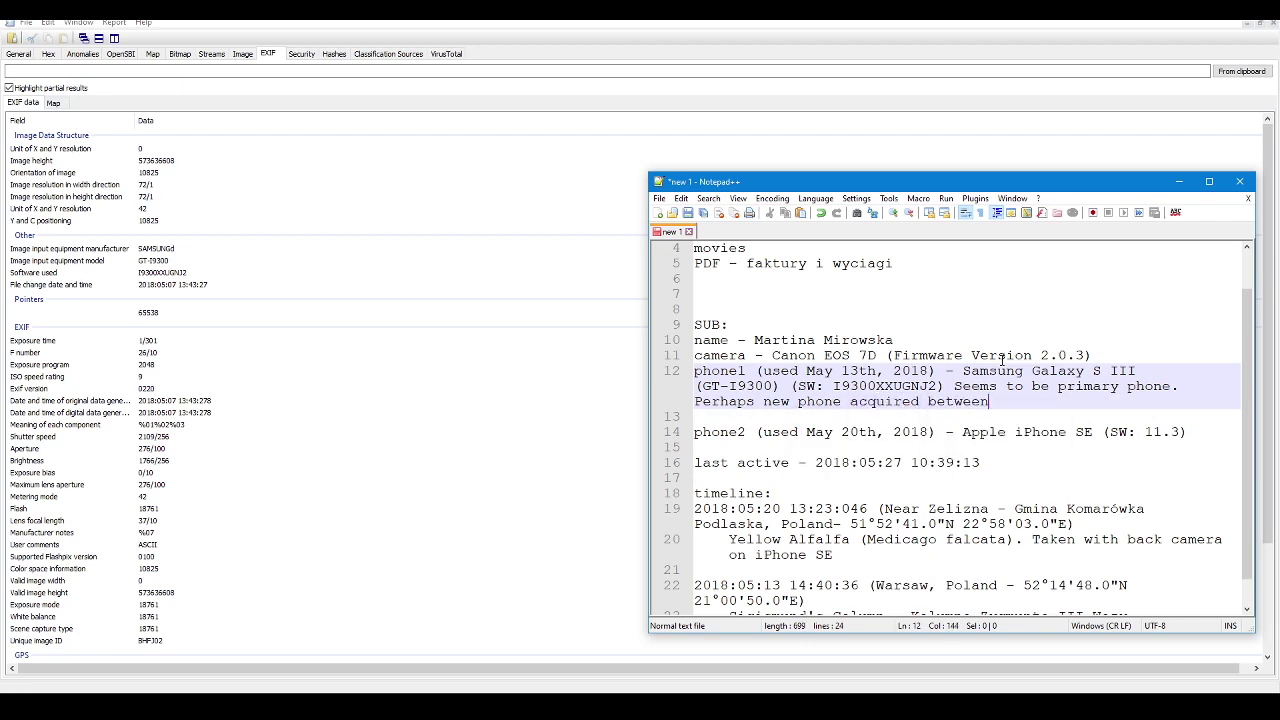
text(5/13 and 5/20)
Check the details of the ongoing file analysis in the case window
click(578, 143)
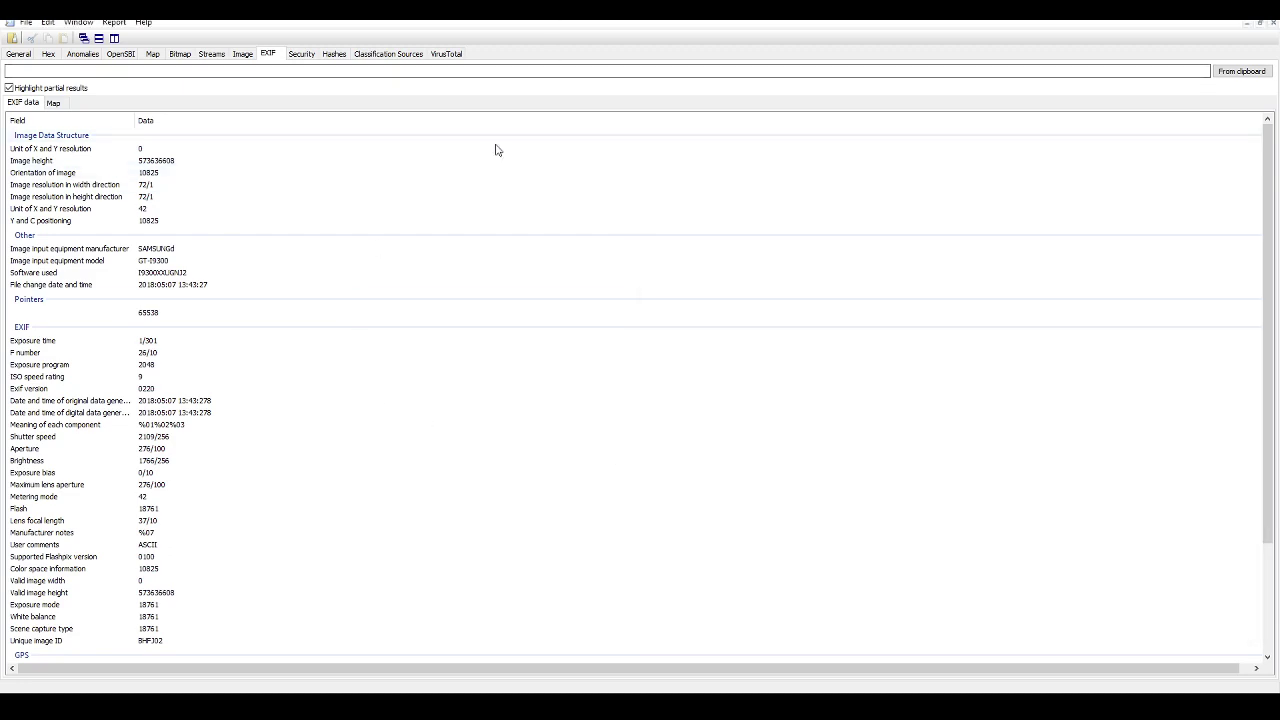
key(alt+Tab)
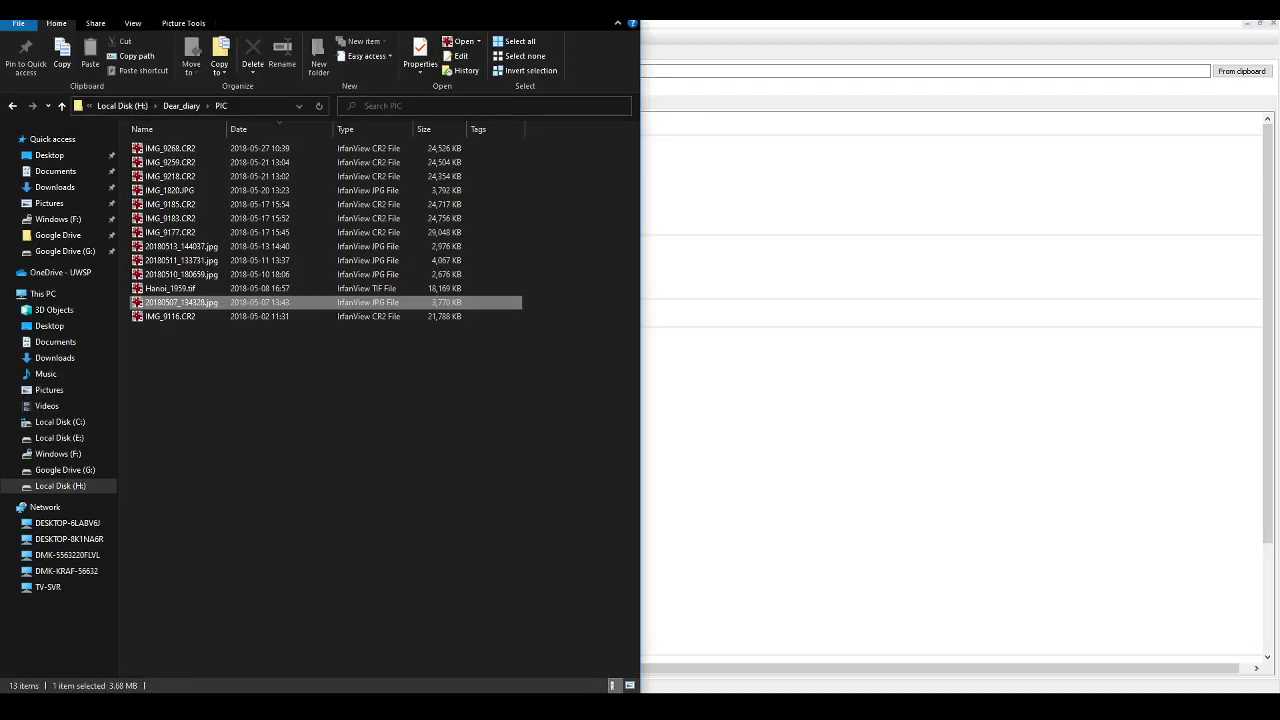
key(alt+Tab)
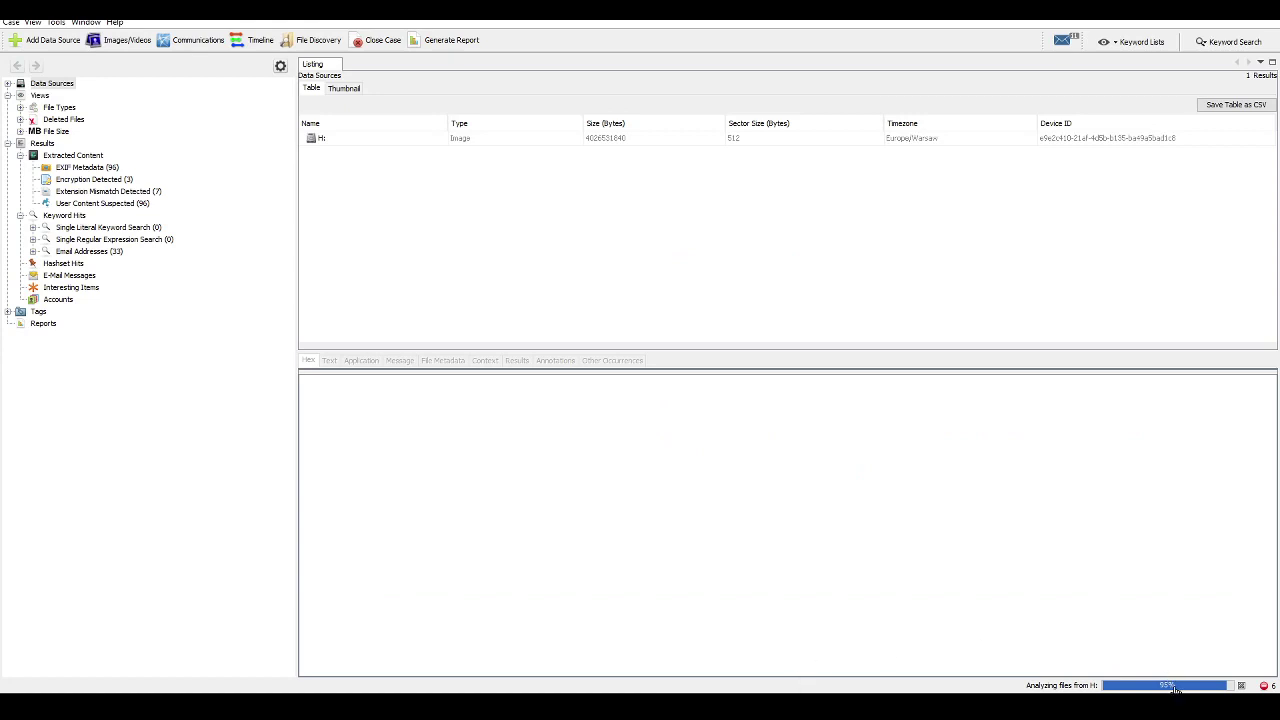
click(1175, 686)
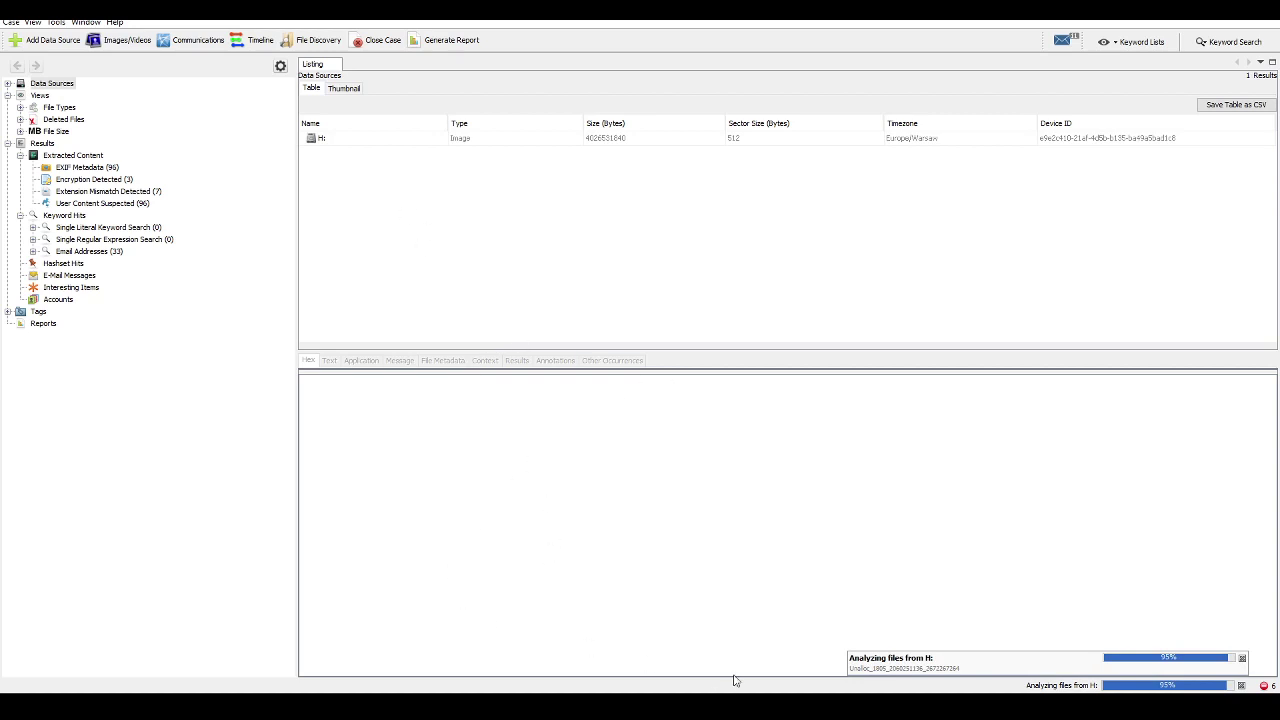
Go up to the Dear_diary folder and select dear diary 2018 05.odt
click(449, 708)
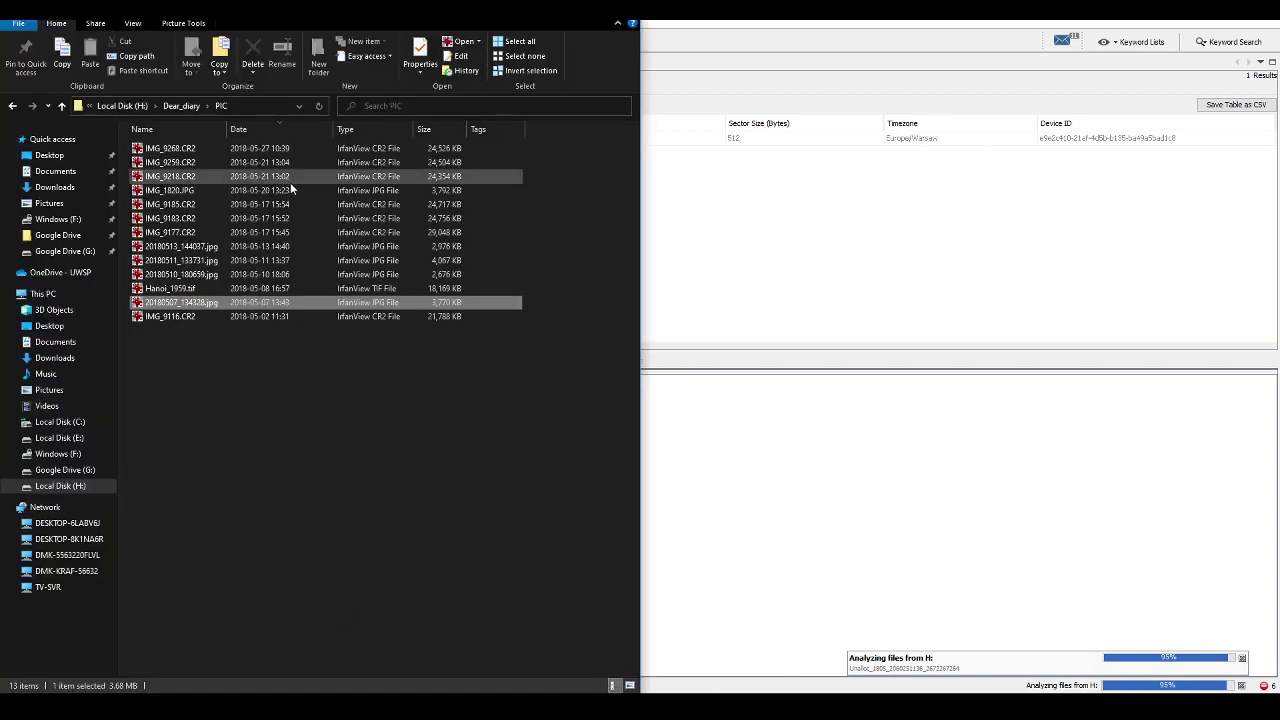
click(181, 105)
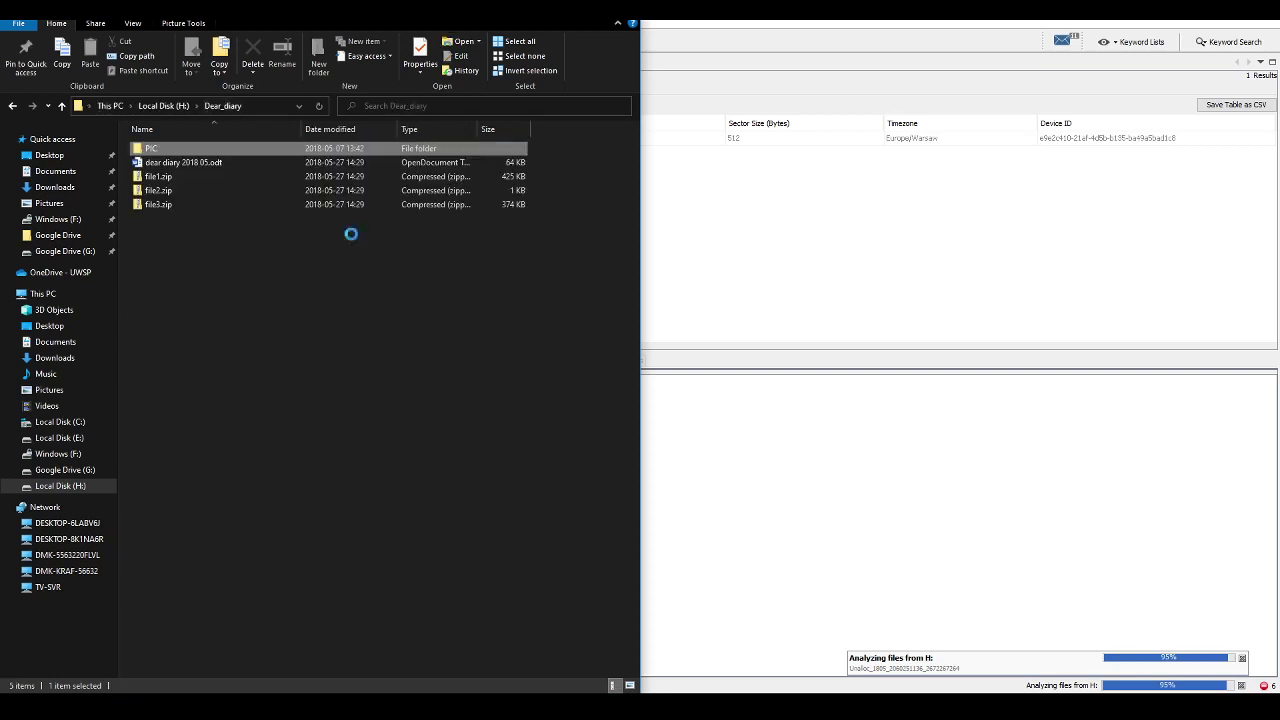
click(211, 165)
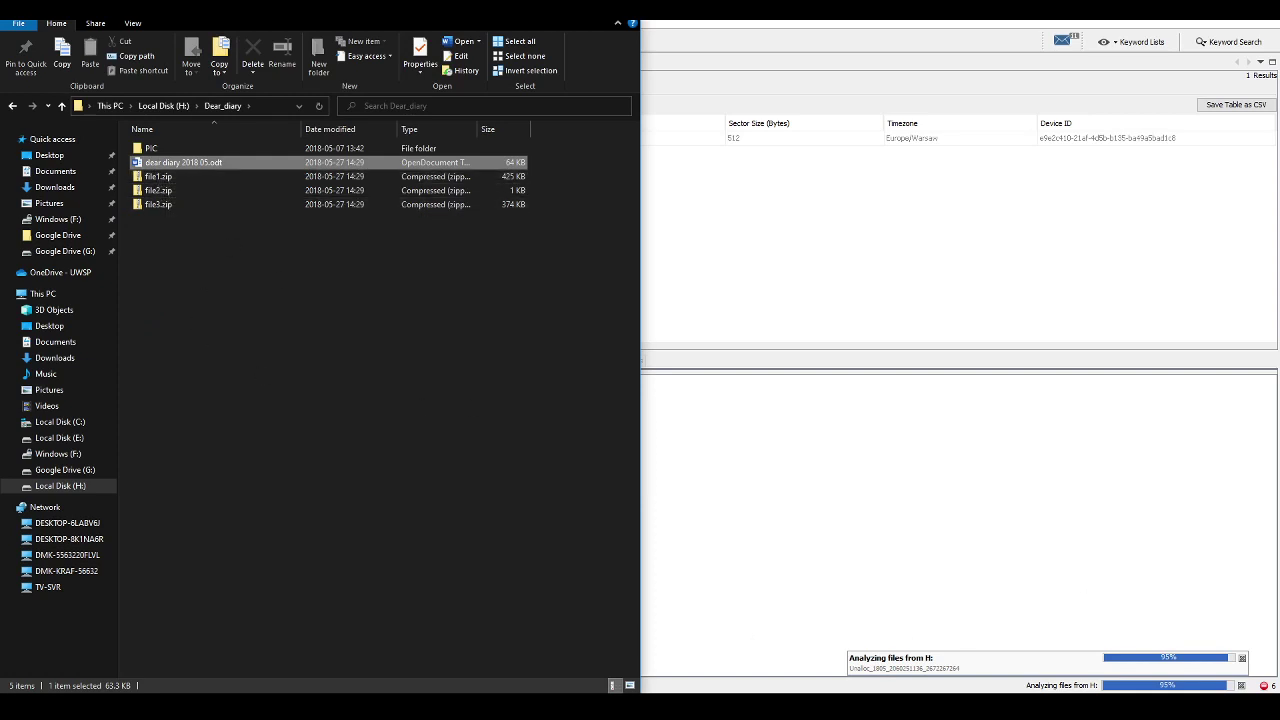
Launch a Command Prompt from Windows search
key(super)
text(mcd)
key(Return)
key(alt+space)
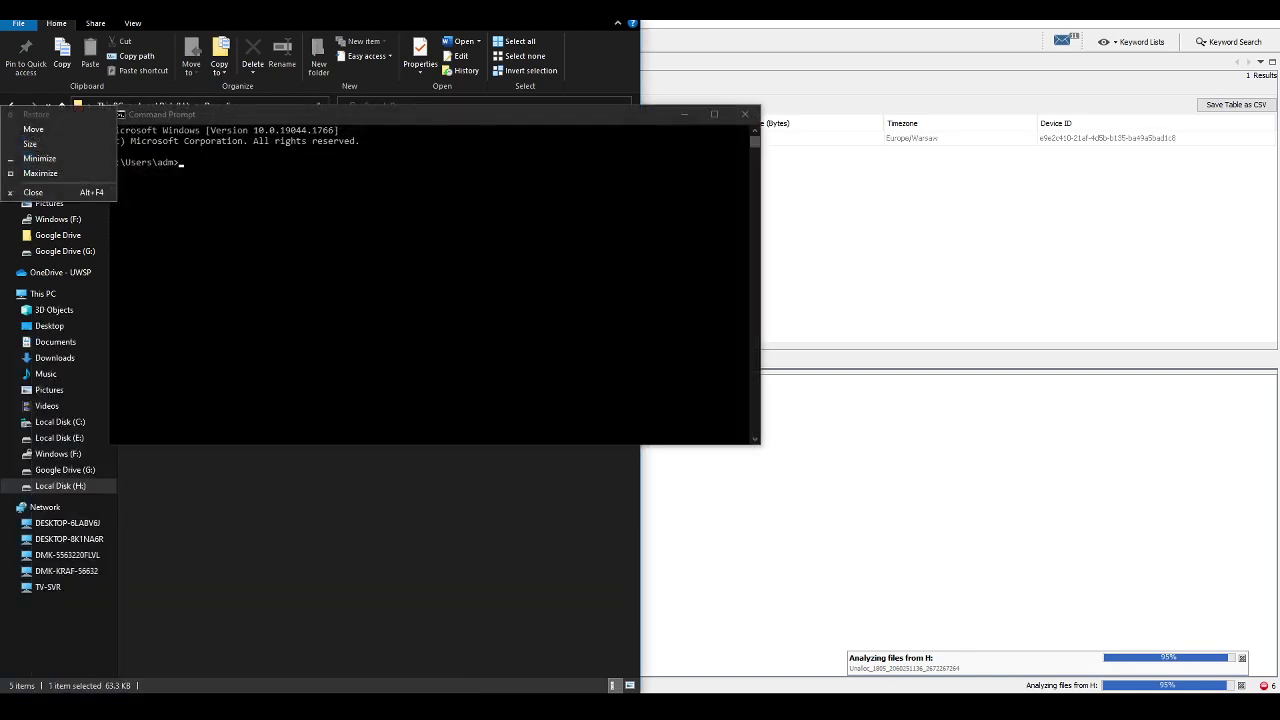
Move the Command Prompt window to the middle of the screen over the case window
key(alt+Tab)
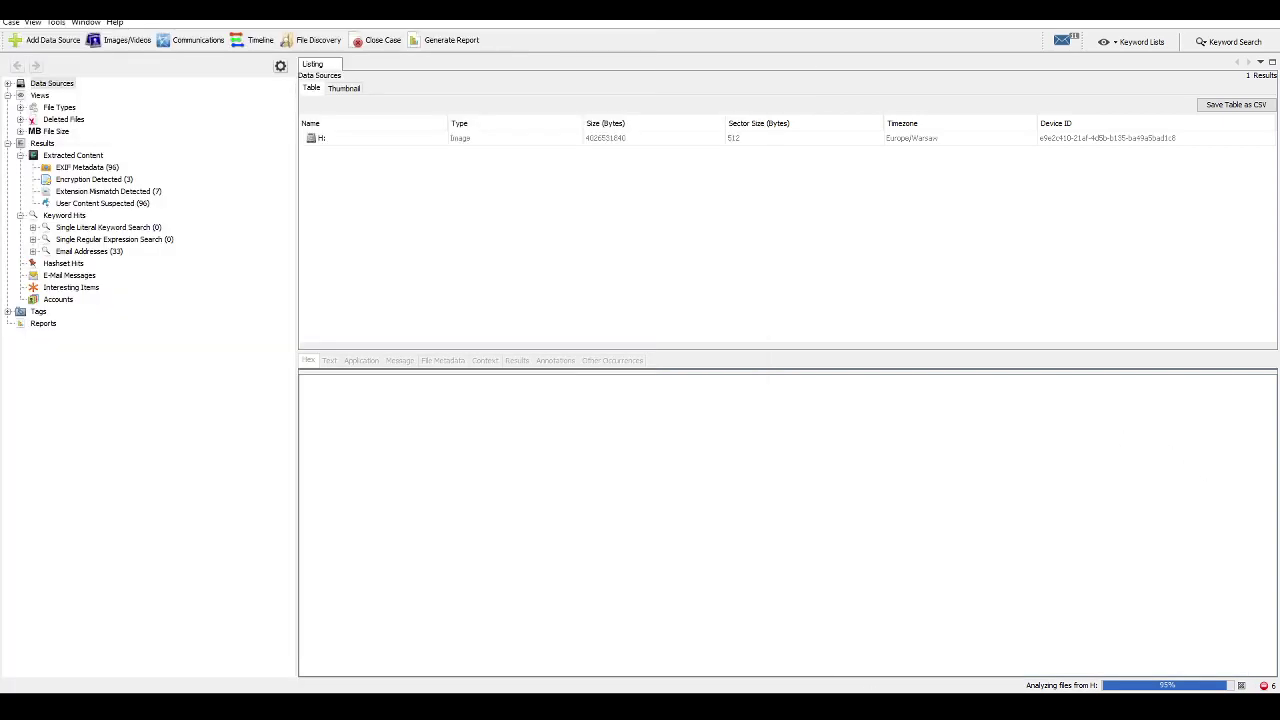
key(alt+Tab)
drag(515, 122, 851, 205)
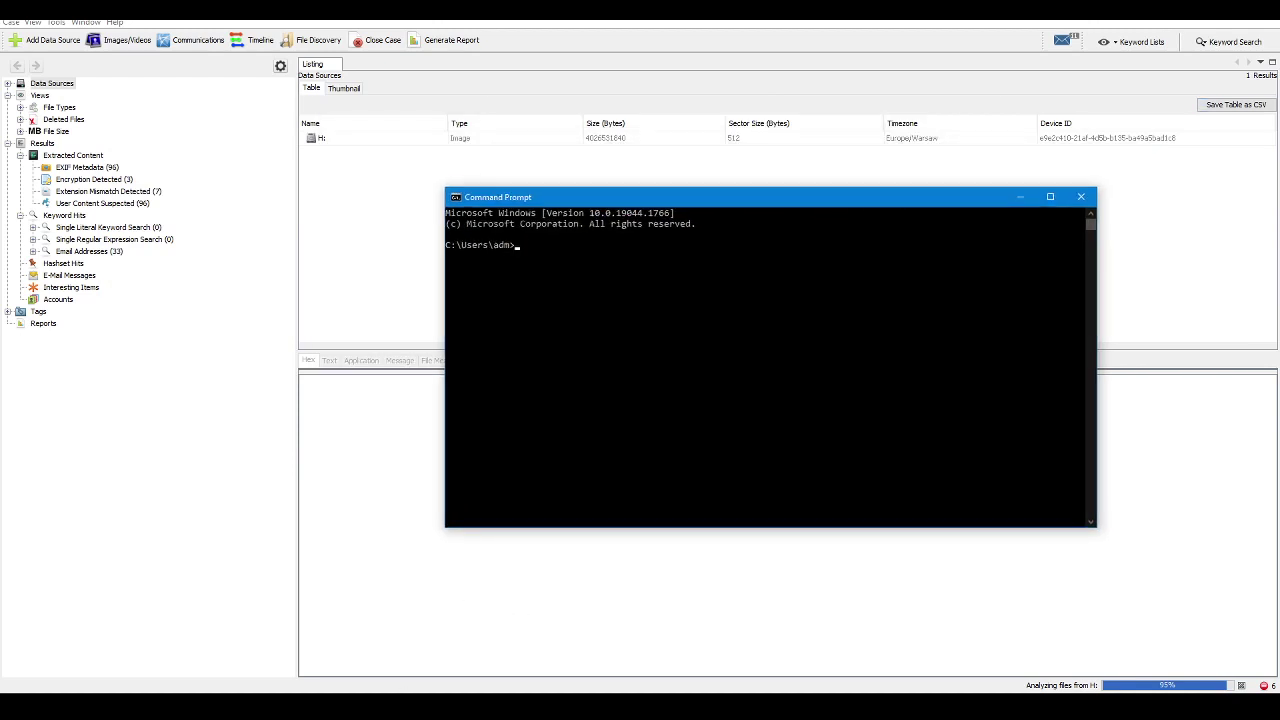
key(alt+Tab)
key(alt+F4)
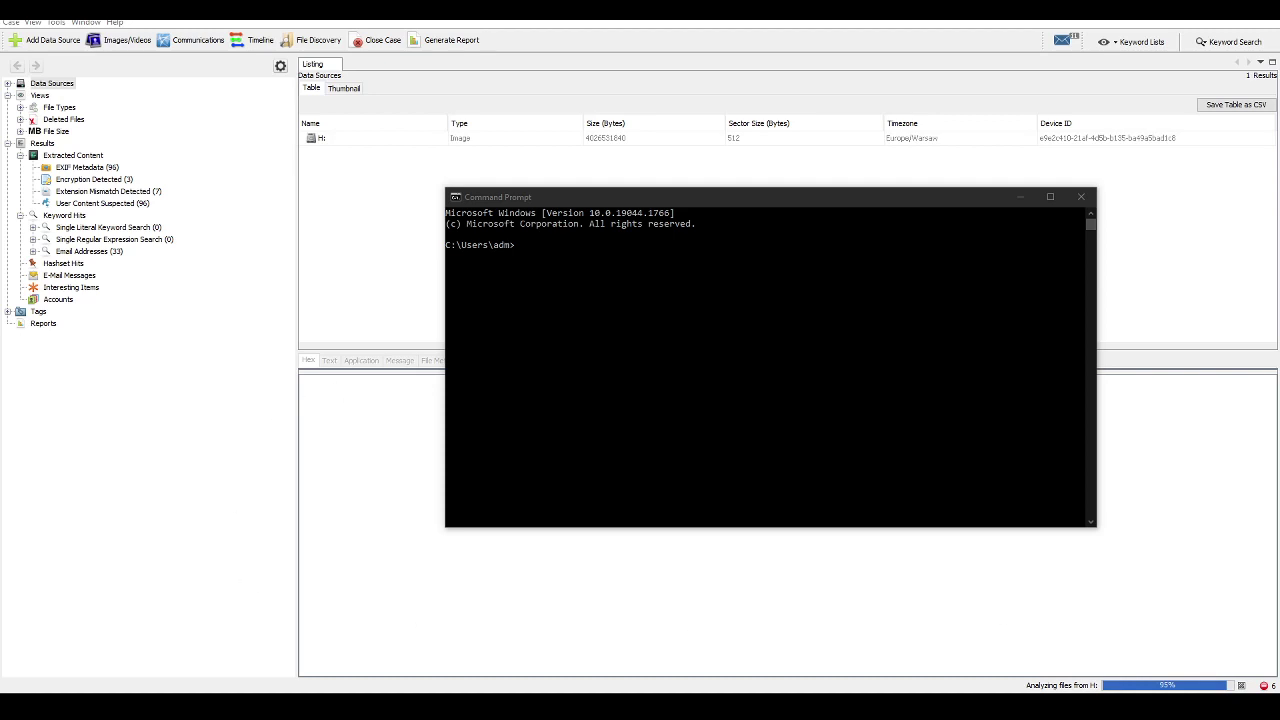
Copy file1.zip, file2.zip and file3.zip from the Dear_diary folder
key(alt+Tab)
ctrl+click(157, 176)
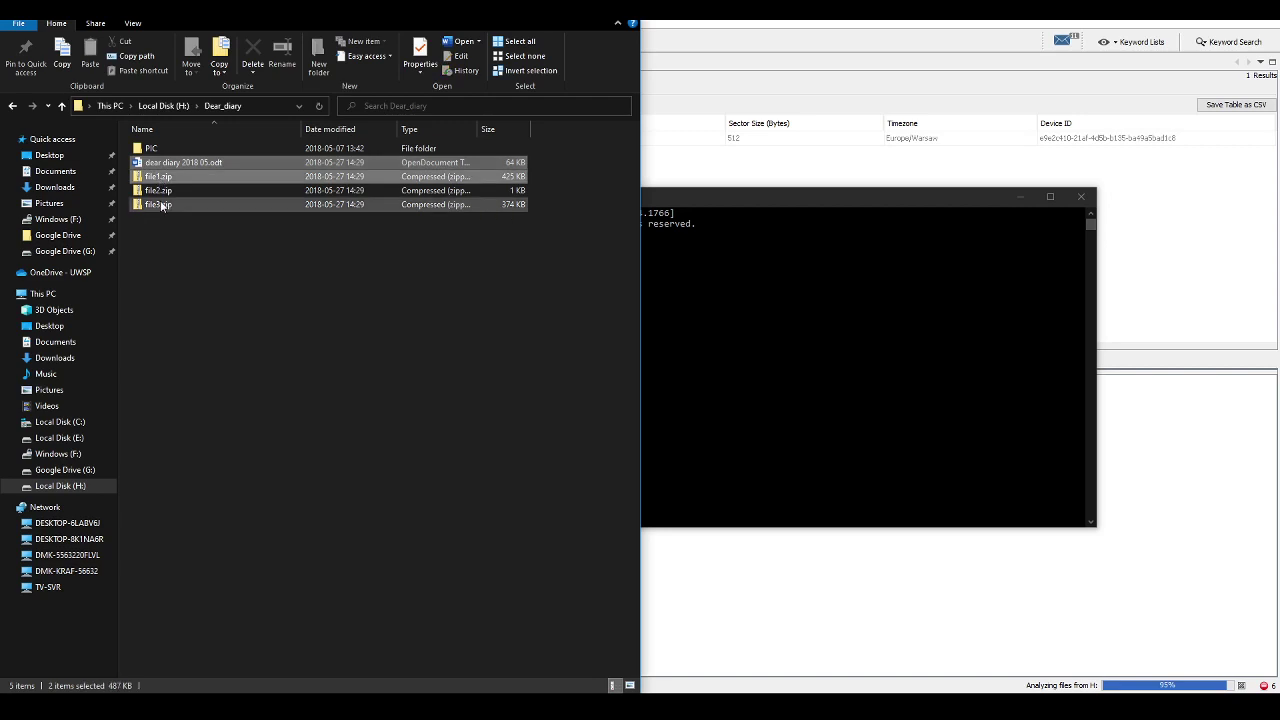
ctrl+shift+click(161, 205)
click(192, 262)
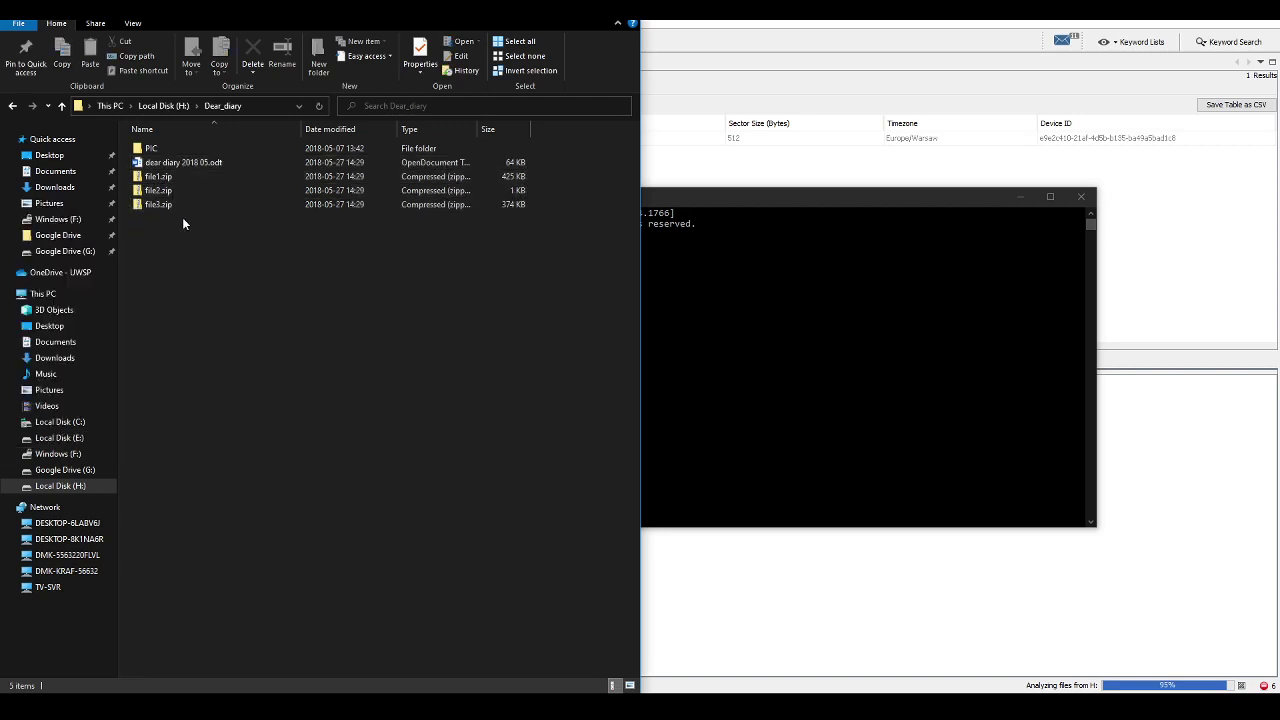
drag(183, 223, 176, 174)
right_click(182, 181)
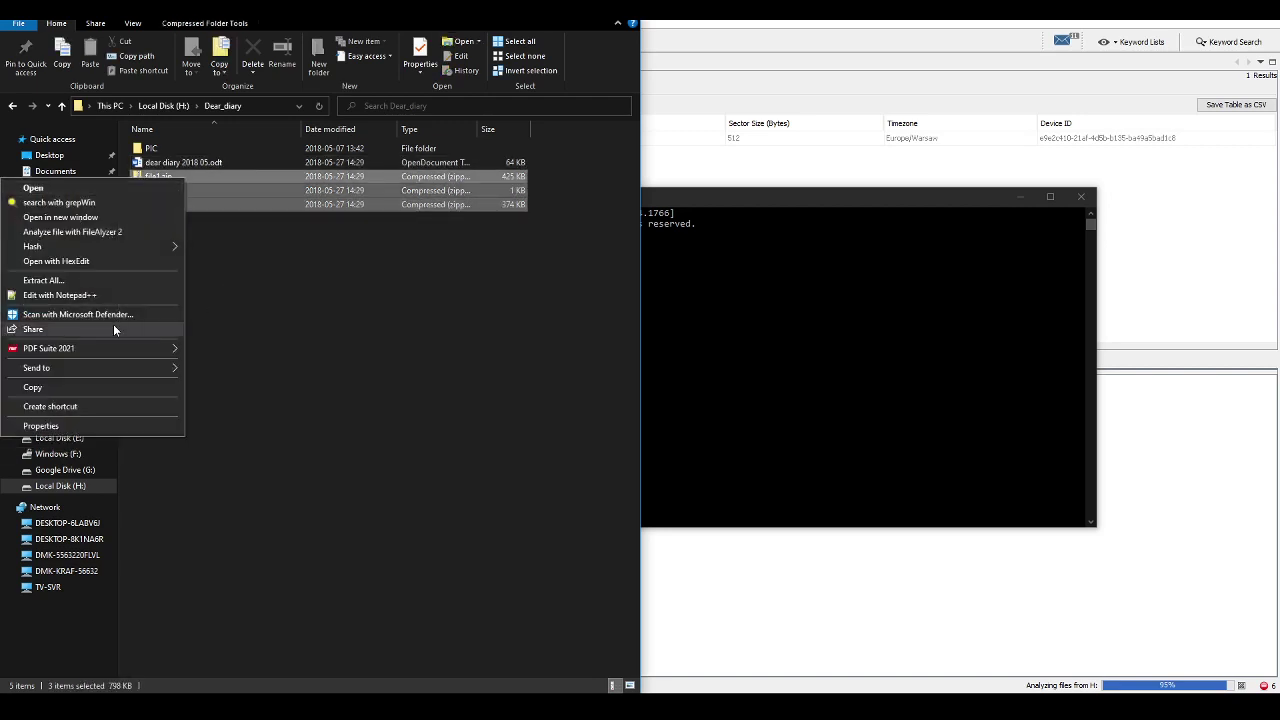
click(61, 387)
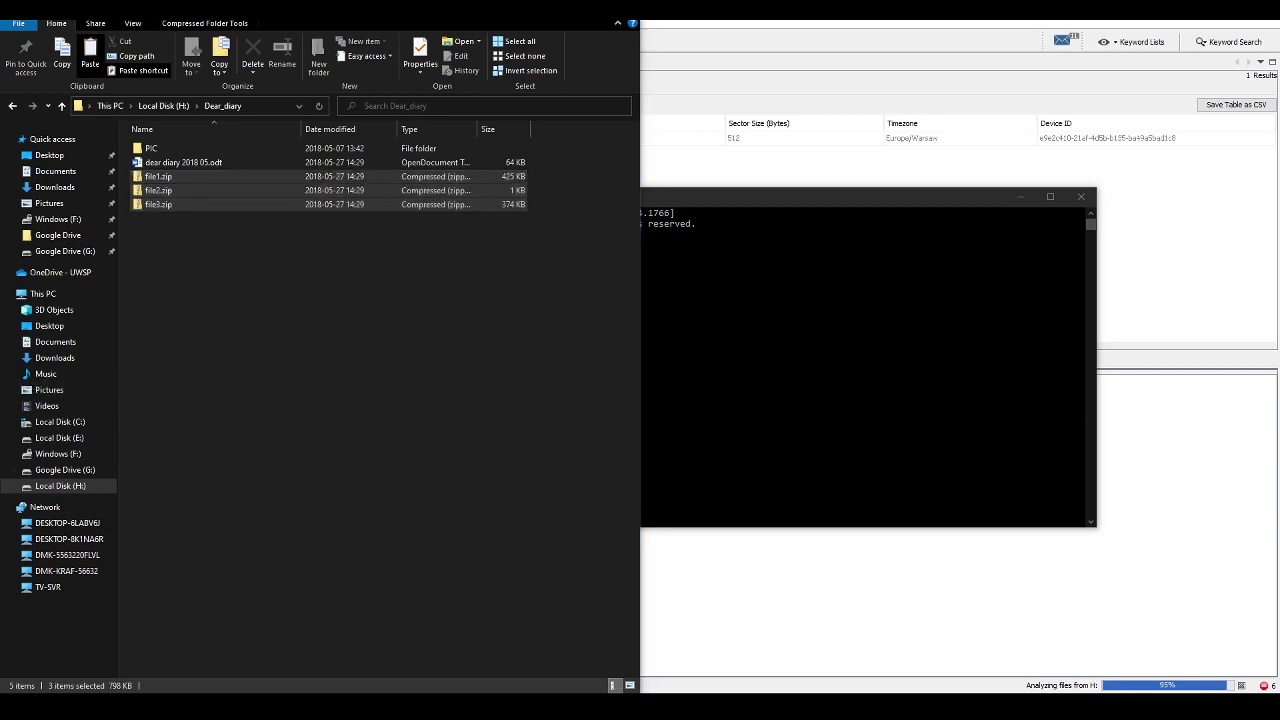
Paste the three zip files into the maximized Export folder
key(alt+Tab)
key(super+Up)
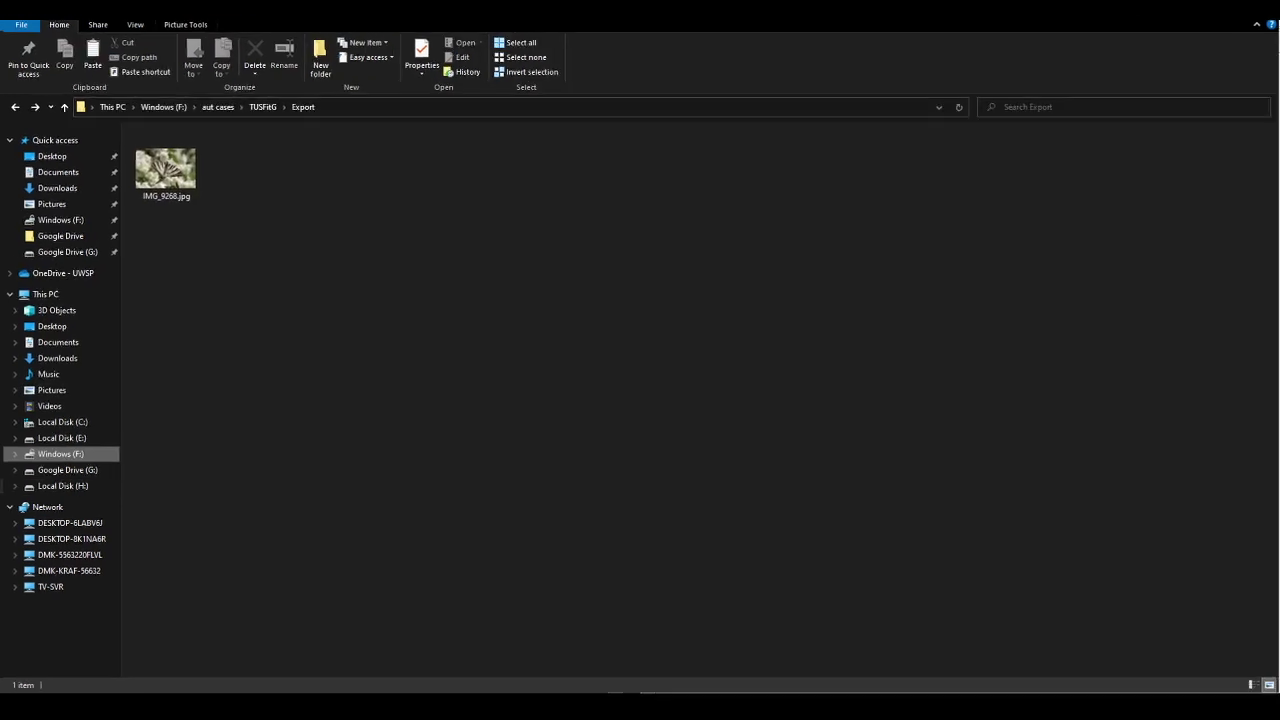
right_click(500, 303)
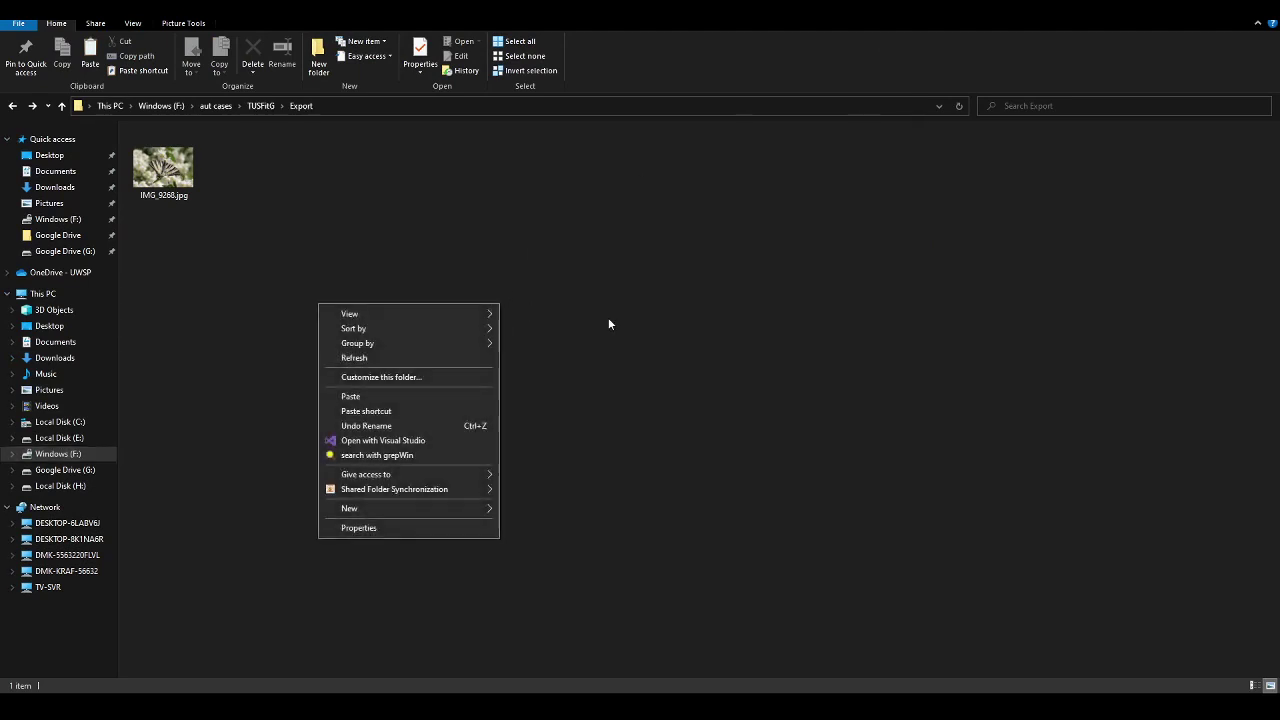
click(414, 398)
Open IMG_9268.jpg in IrfanView and accept renaming it to its real .tif extension
click(437, 207)
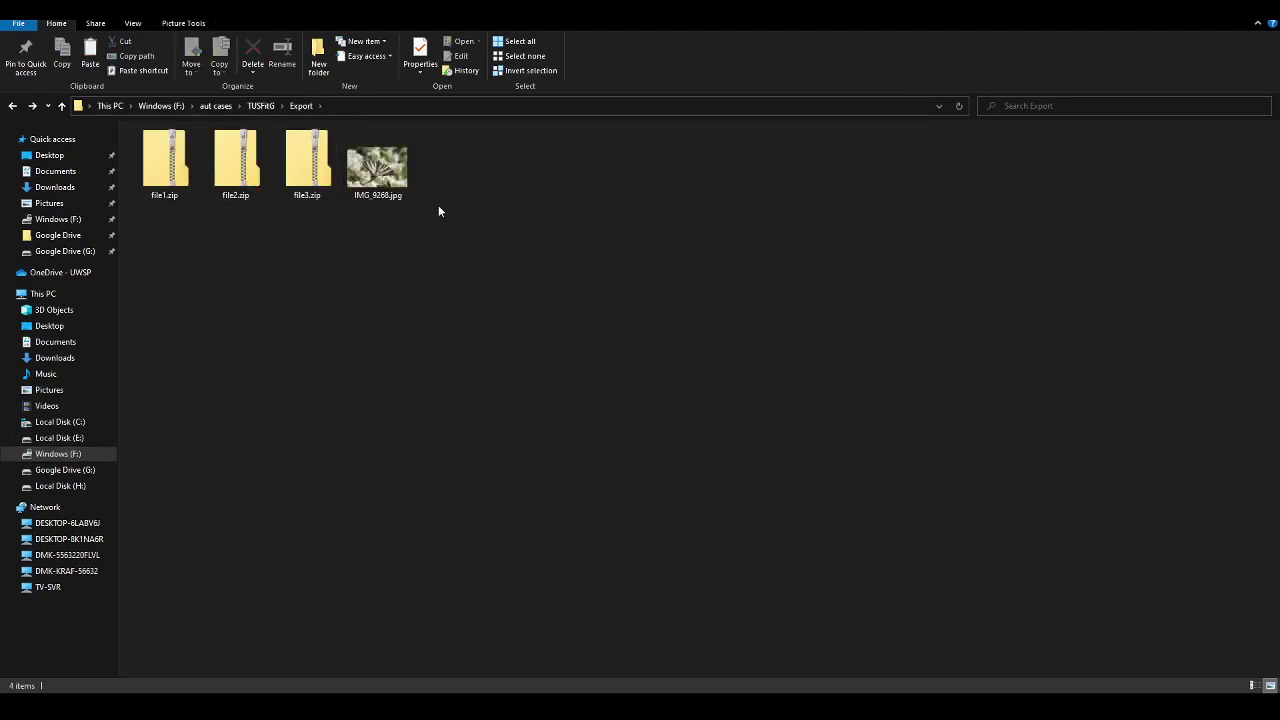
double_click(377, 165)
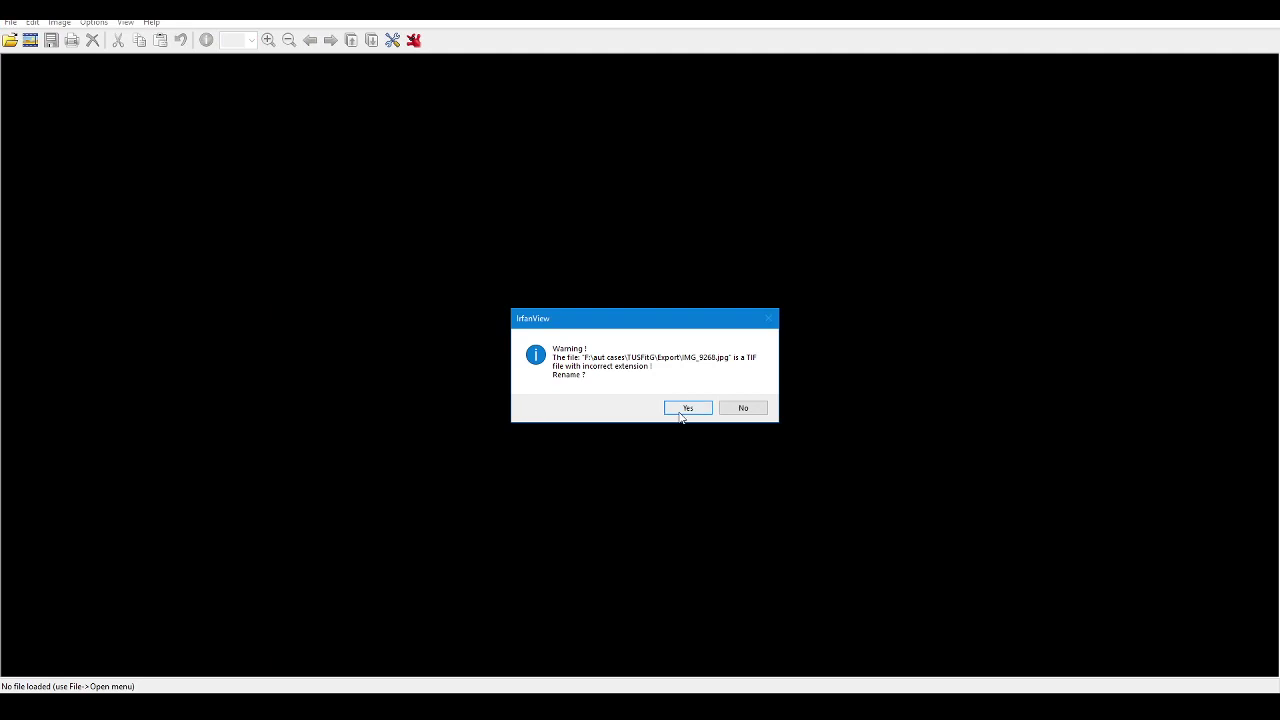
click(688, 408)
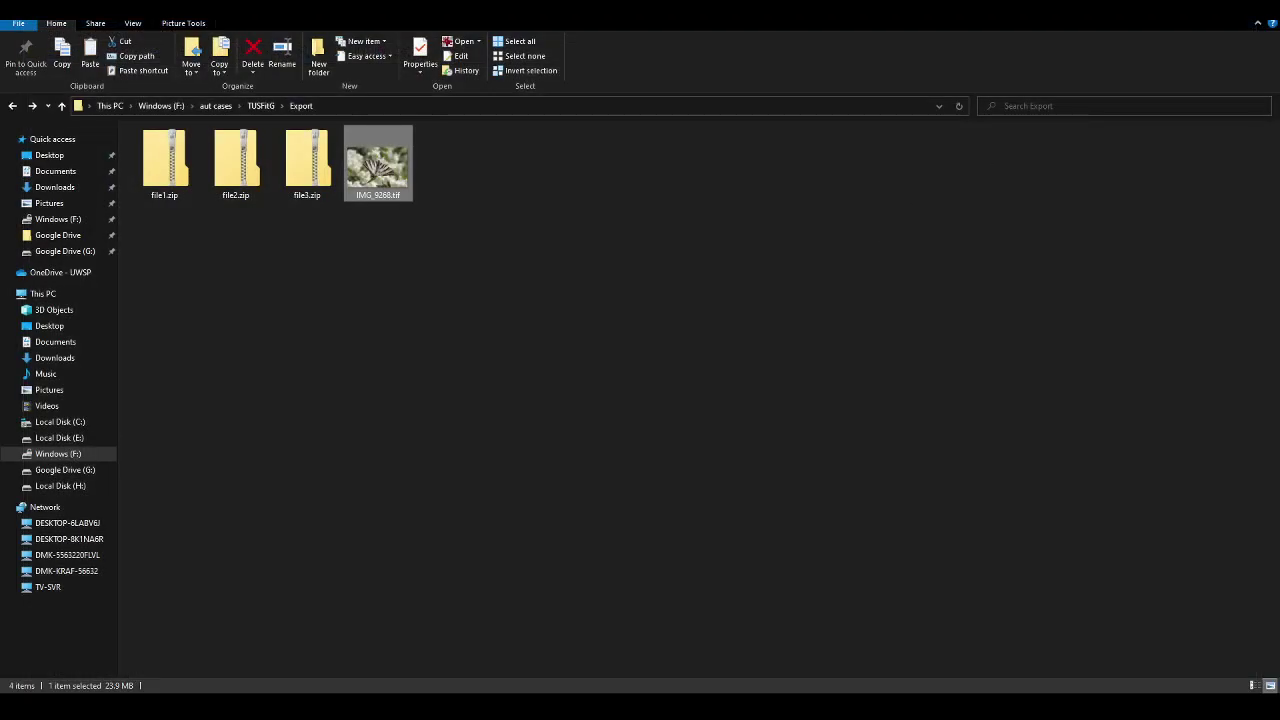
Open 29a.ch/photo-forensics in an Incognito Chrome window and reload it
key(alt+Tab)
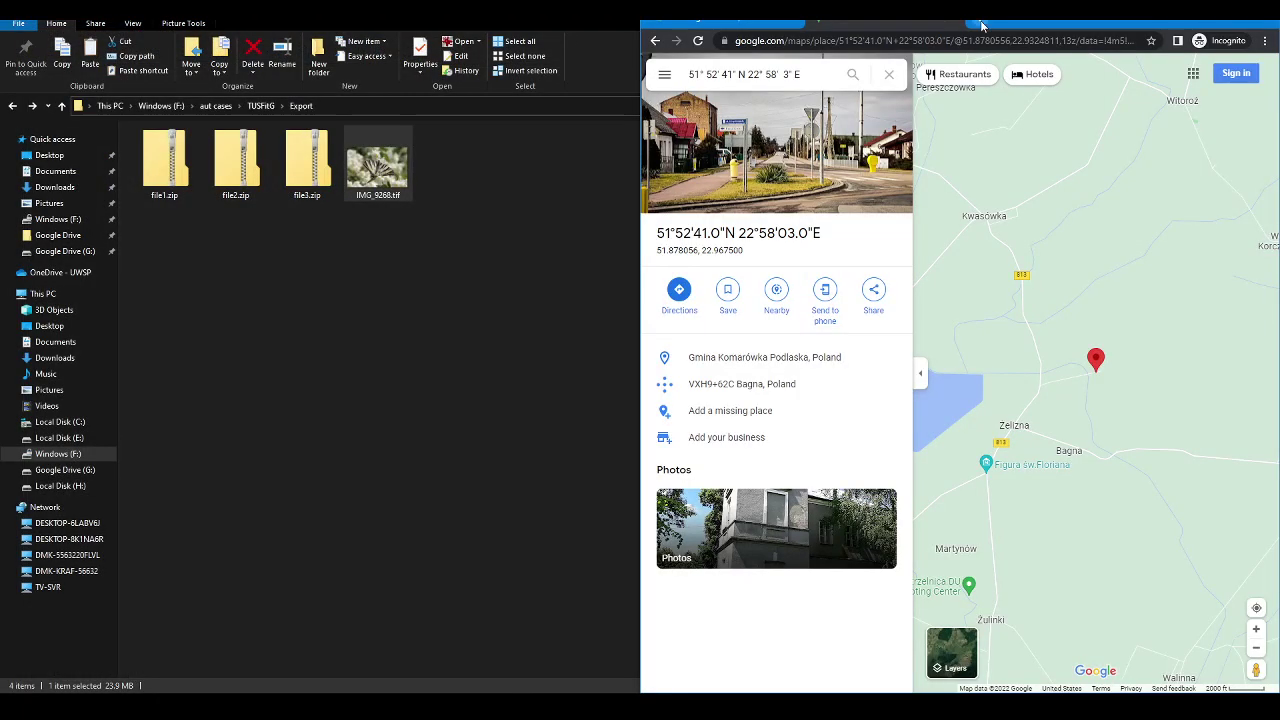
key(ctrl+shift+n)
key(ctrl+v)
key(ctrl+v)
key(Return)
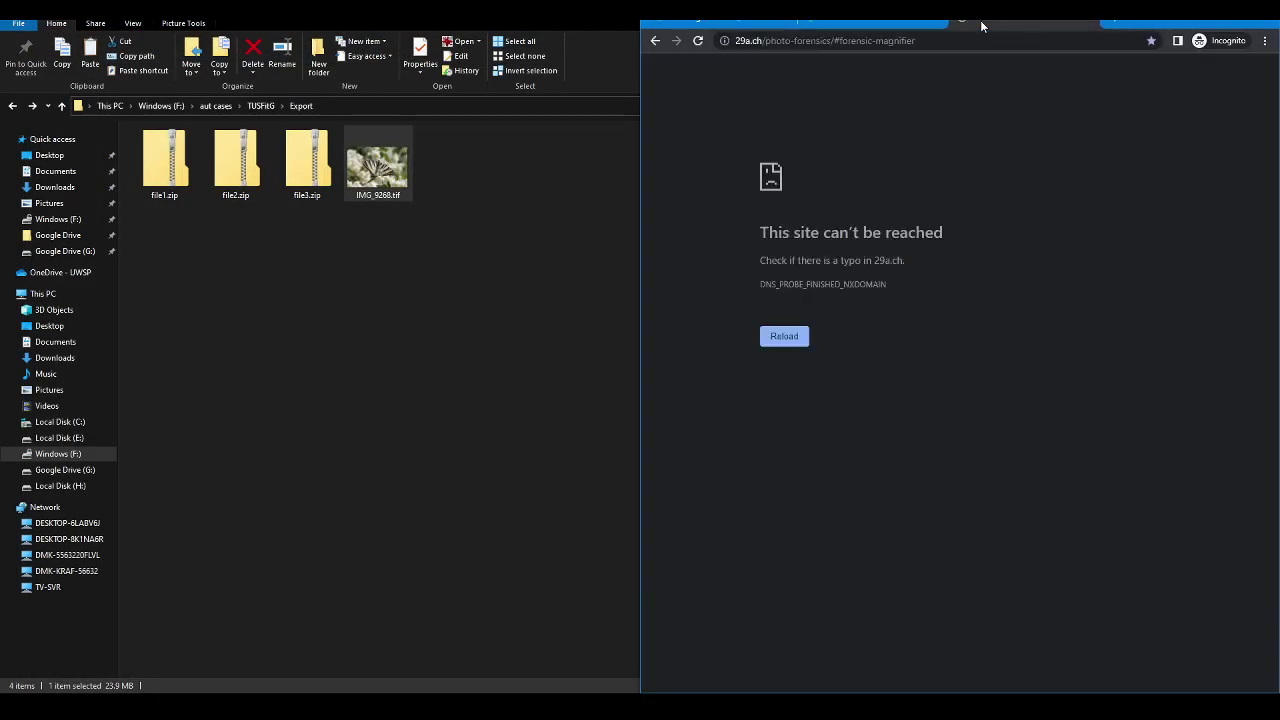
key(F5)
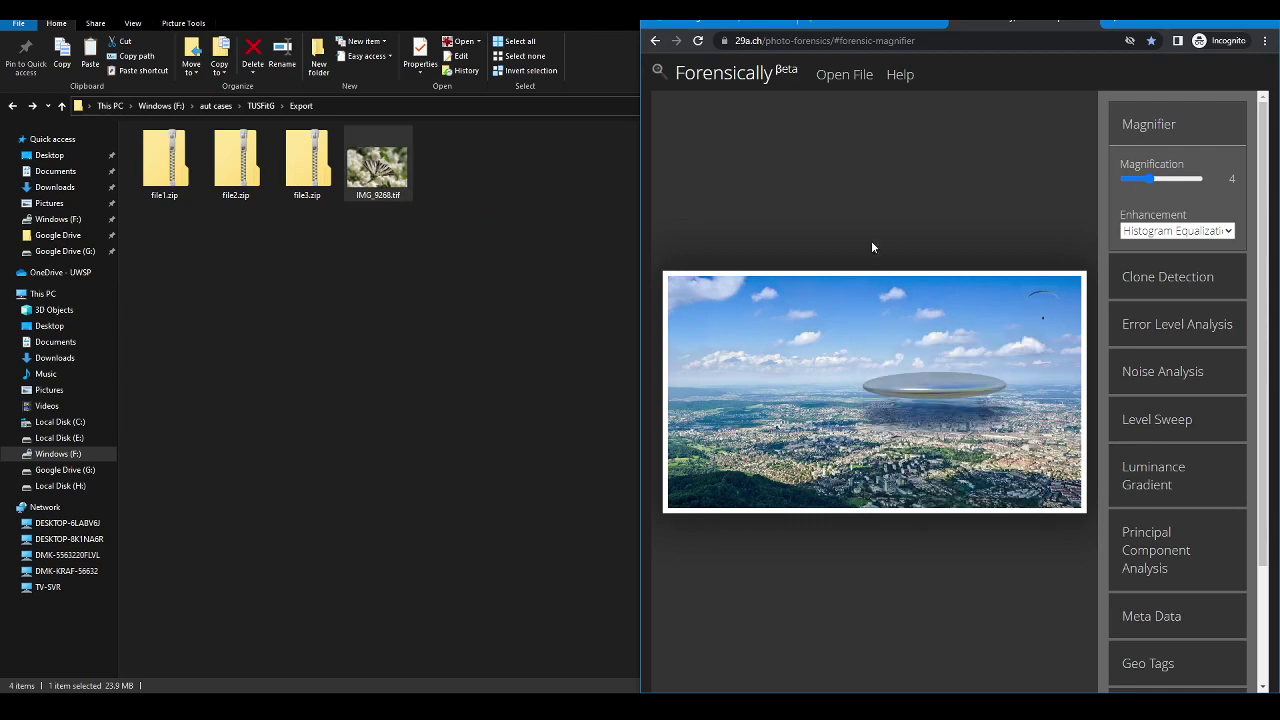
Load IMG_9268.CR2 into Forensically using the All Files filter
drag(378, 165, 920, 425)
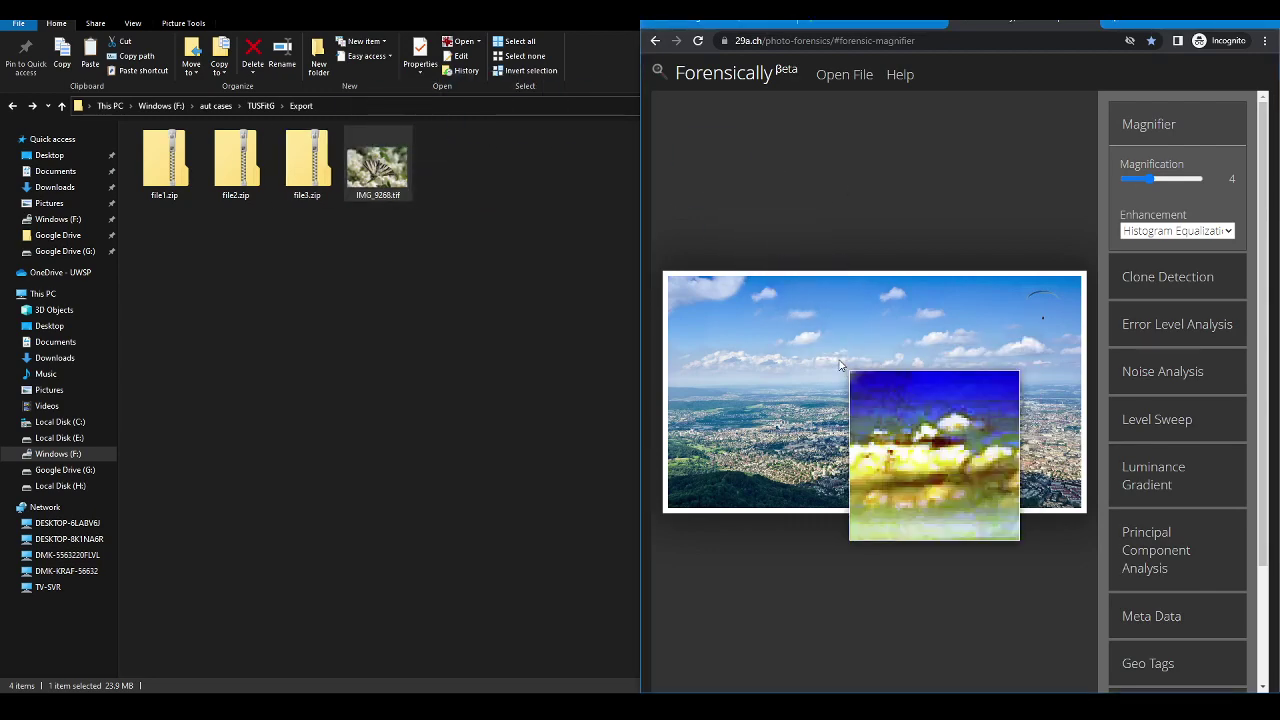
click(848, 73)
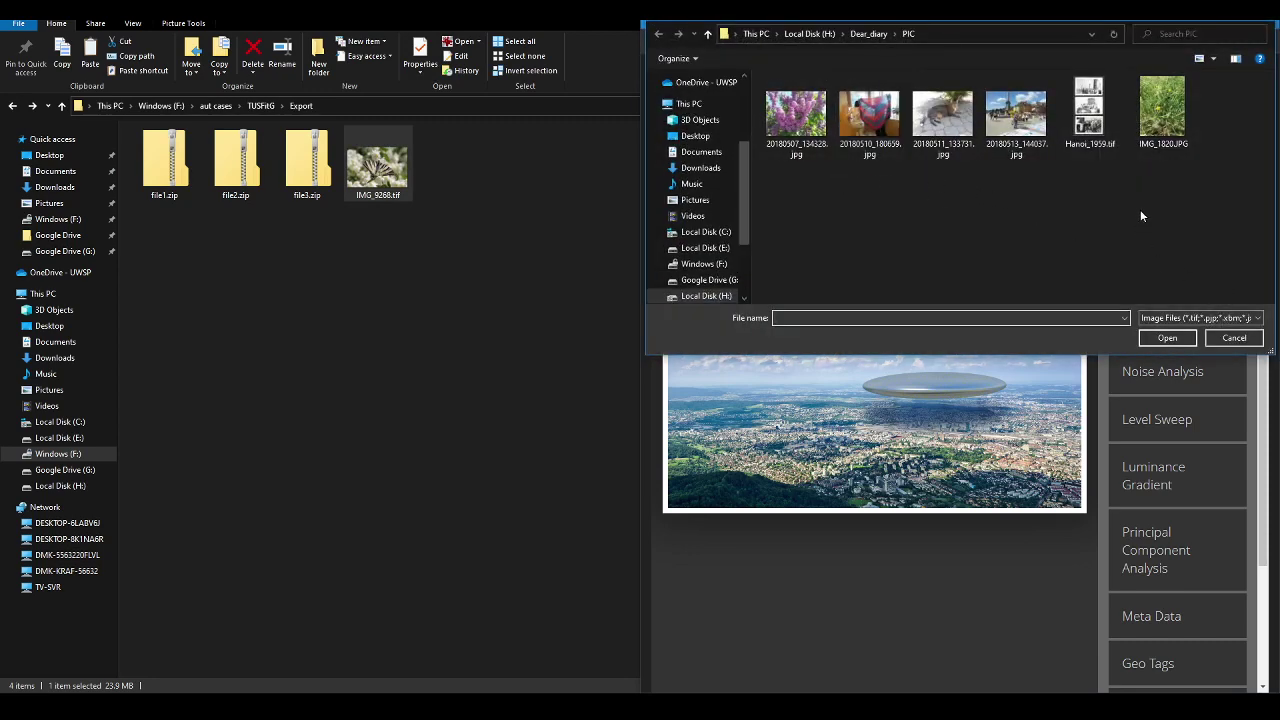
click(1200, 318)
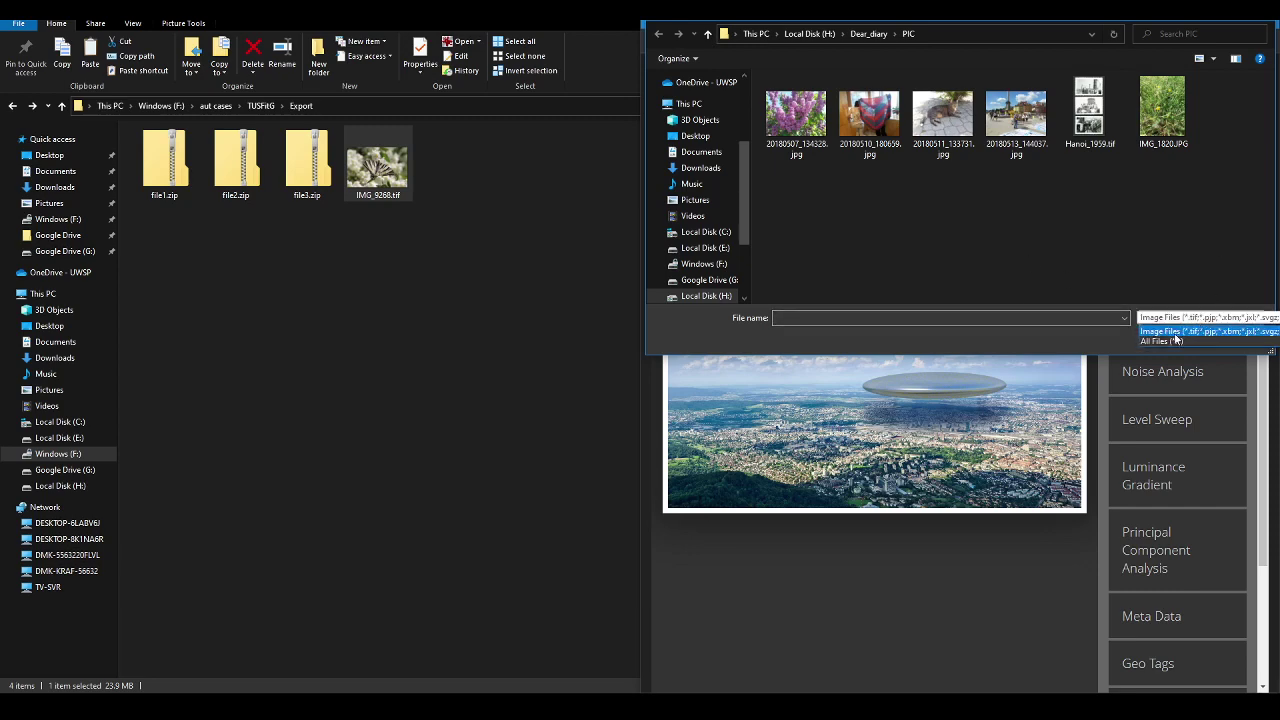
click(1178, 338)
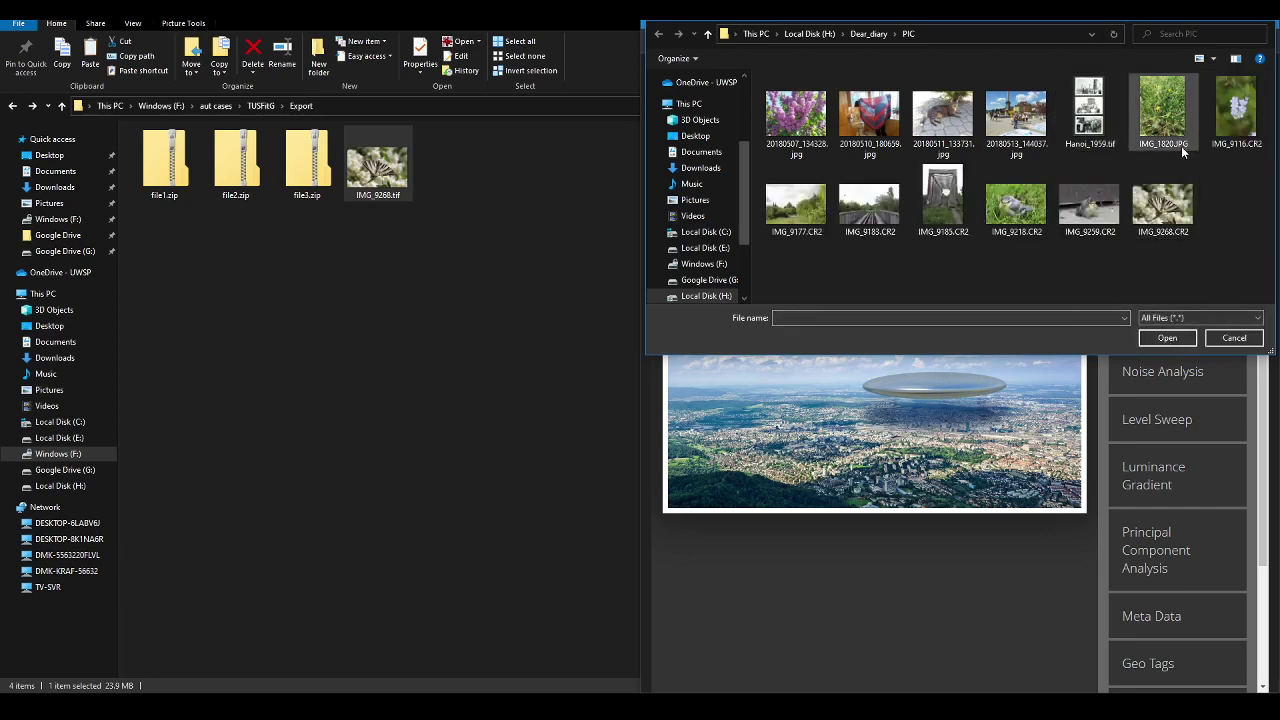
double_click(1163, 215)
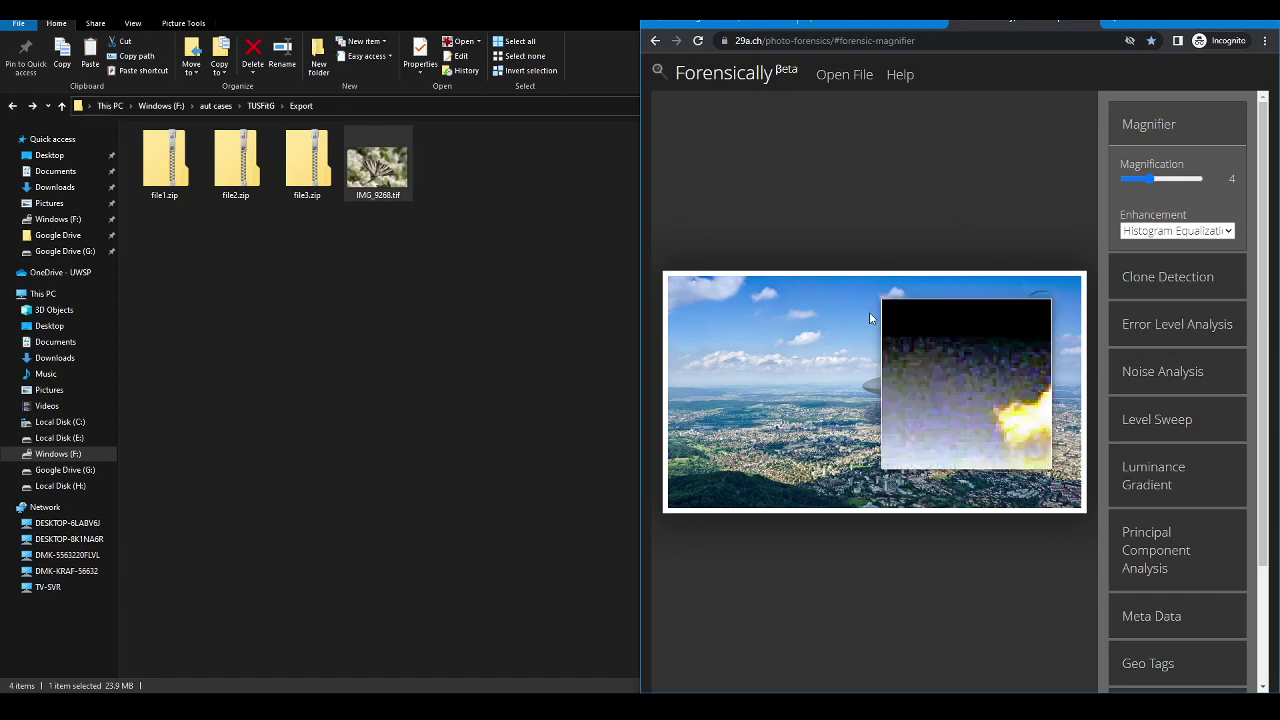
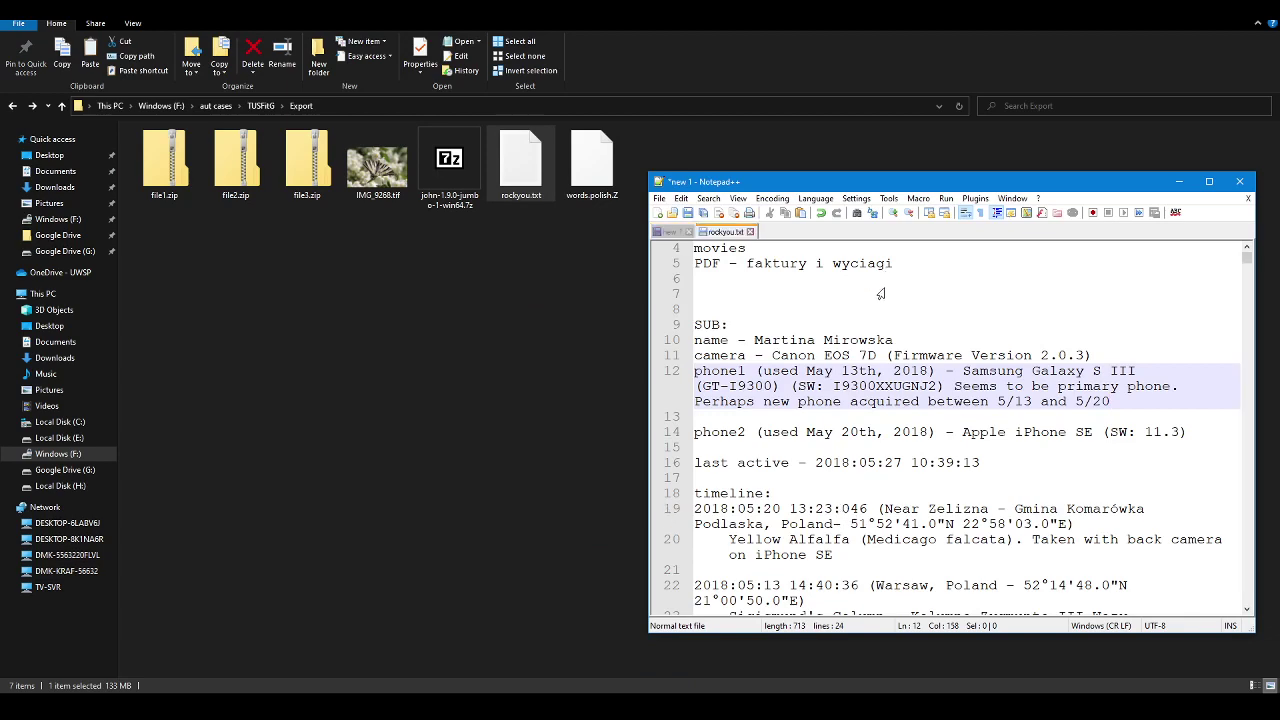
scroll(877, 409, down, 6)
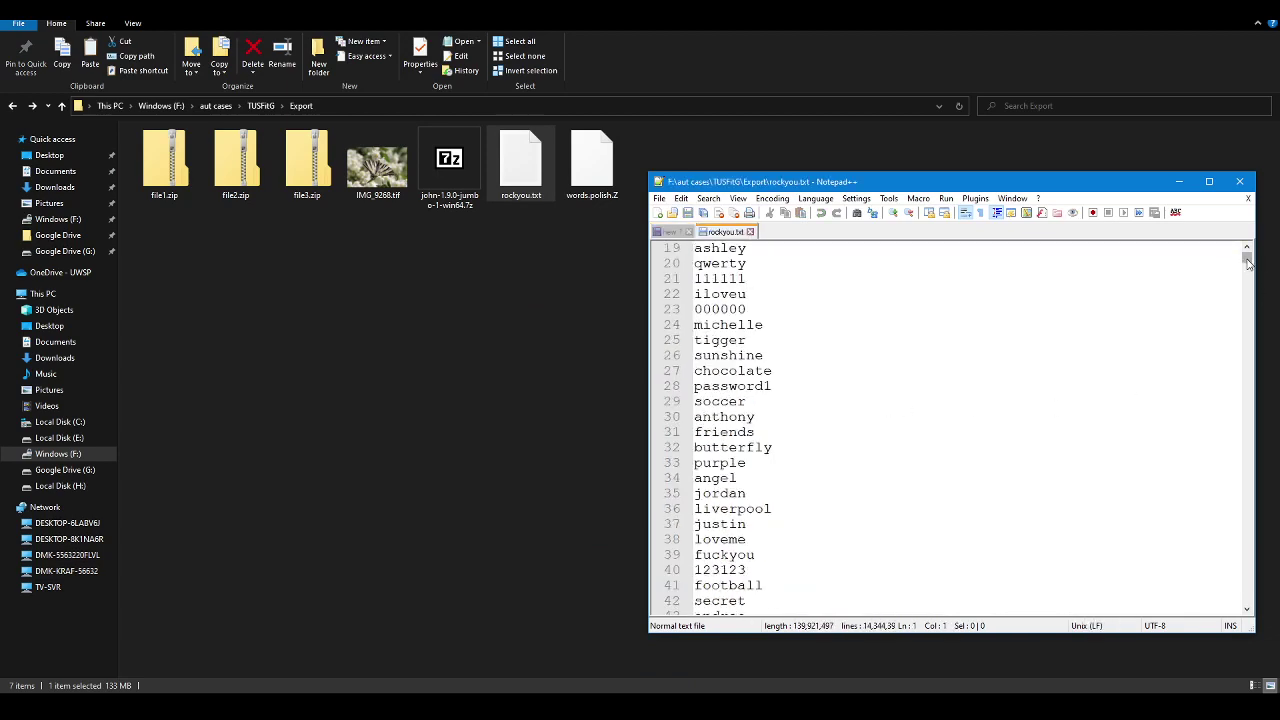
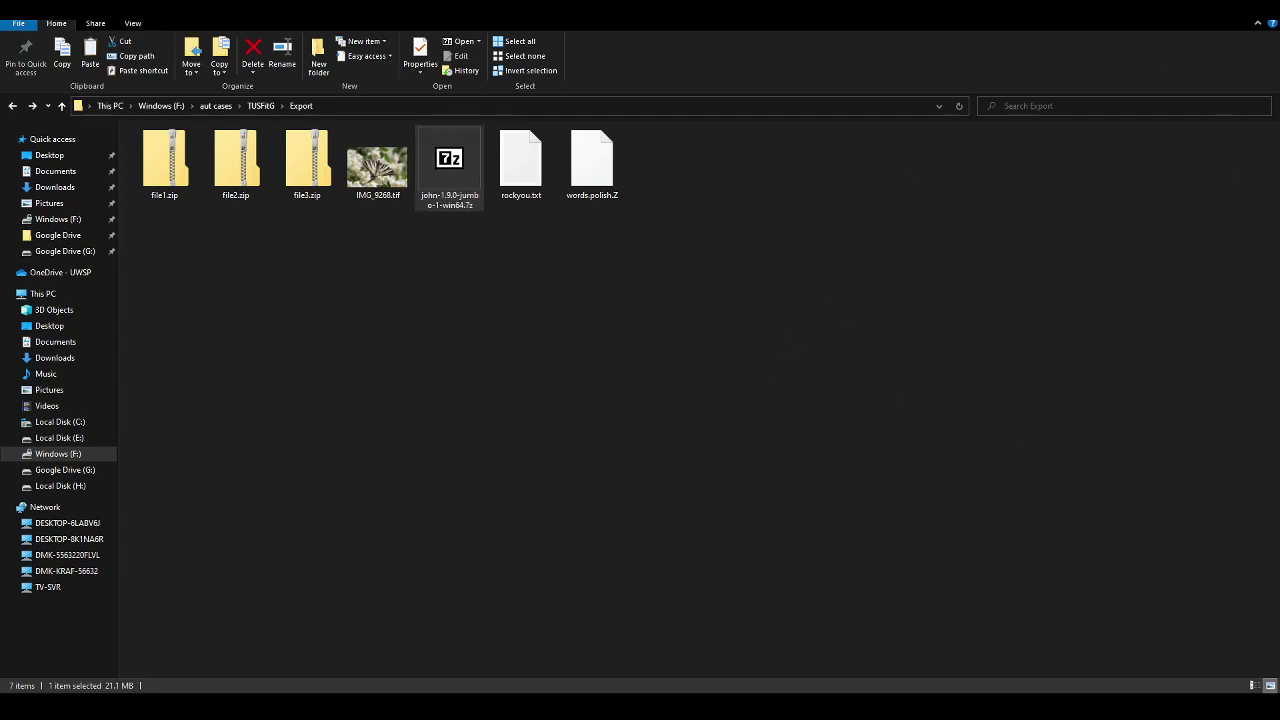
Decompress the words.polish.Z wordlist in the Export folder by opening it with 7-Zip
click(592, 163)
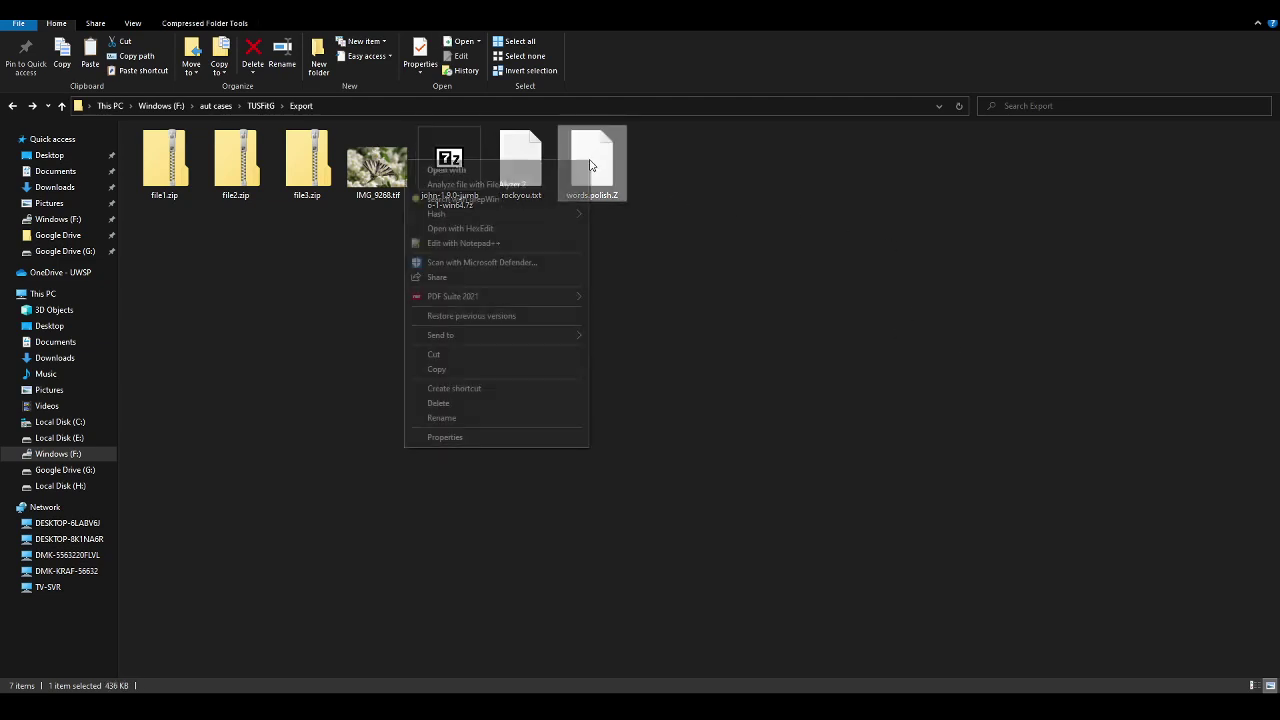
right_click(591, 162)
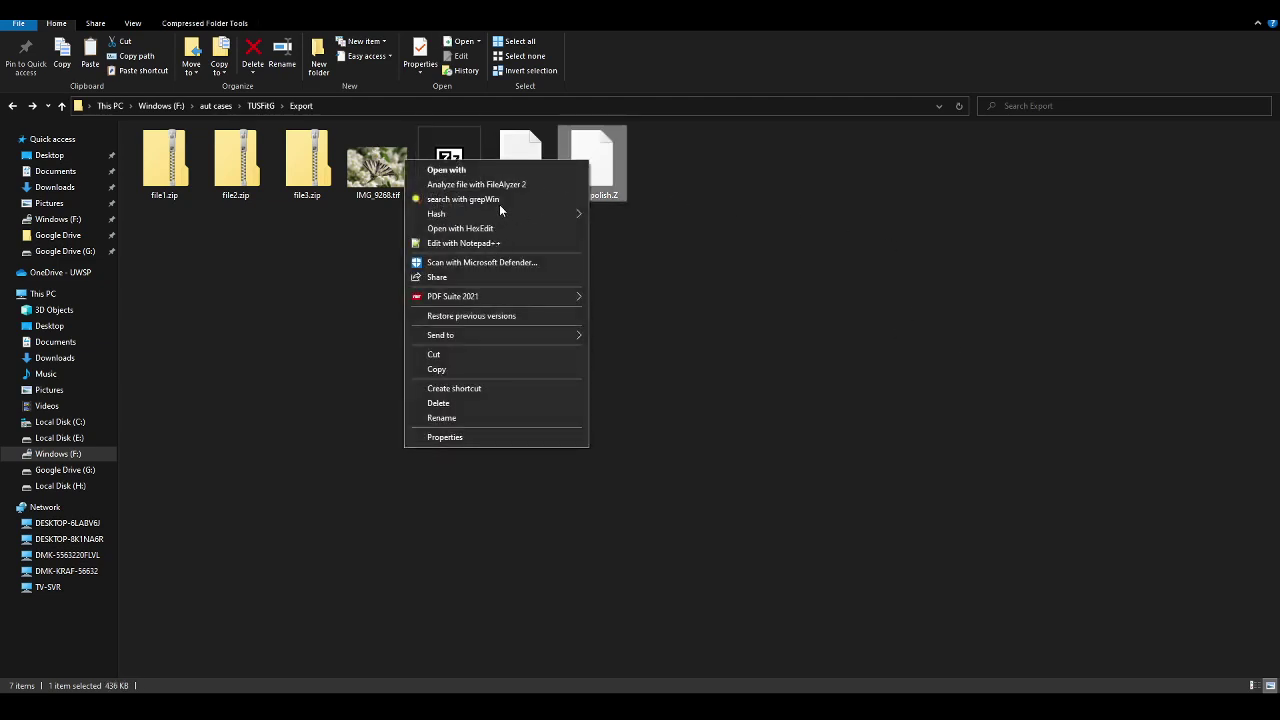
click(898, 343)
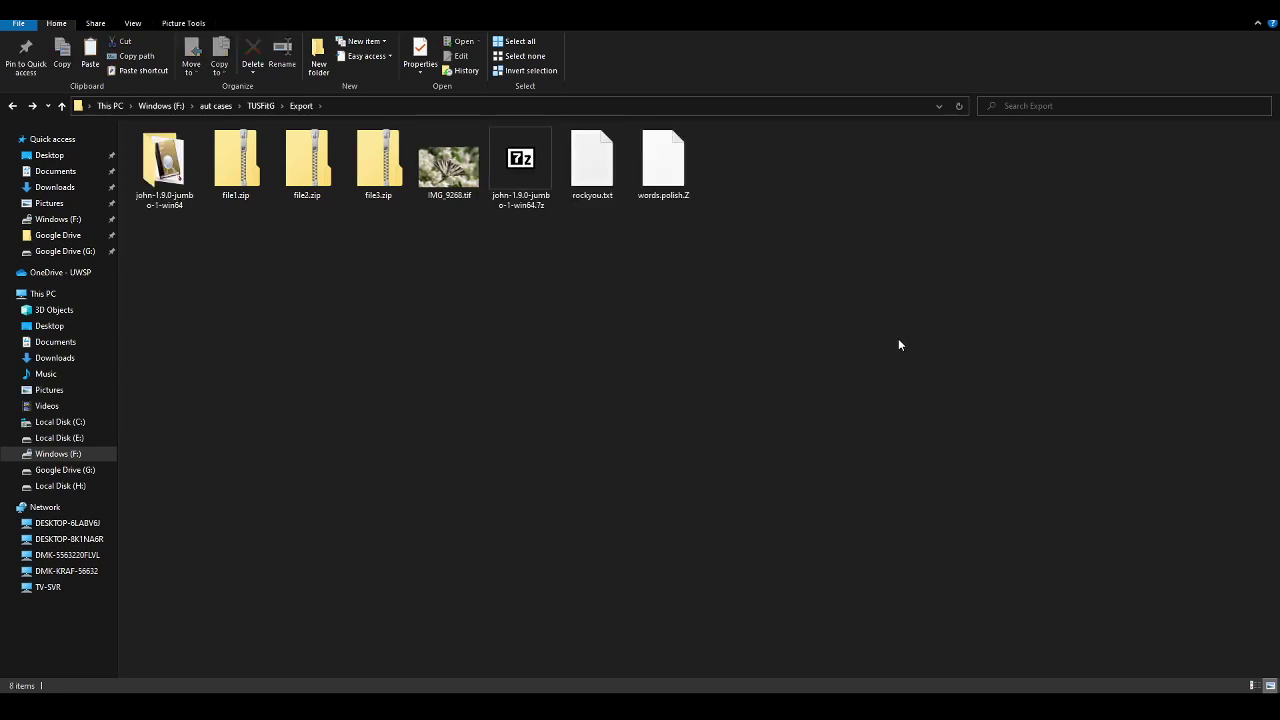
double_click(688, 175)
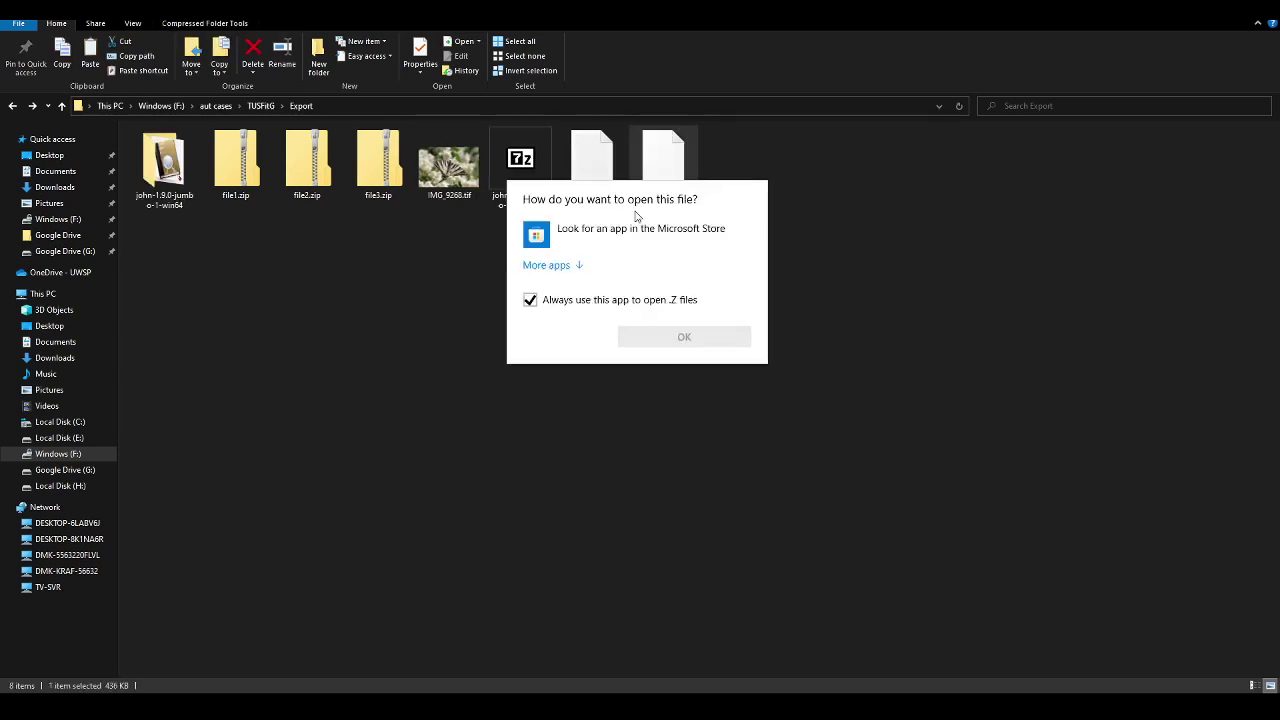
click(550, 265)
scroll(608, 389, down, 2)
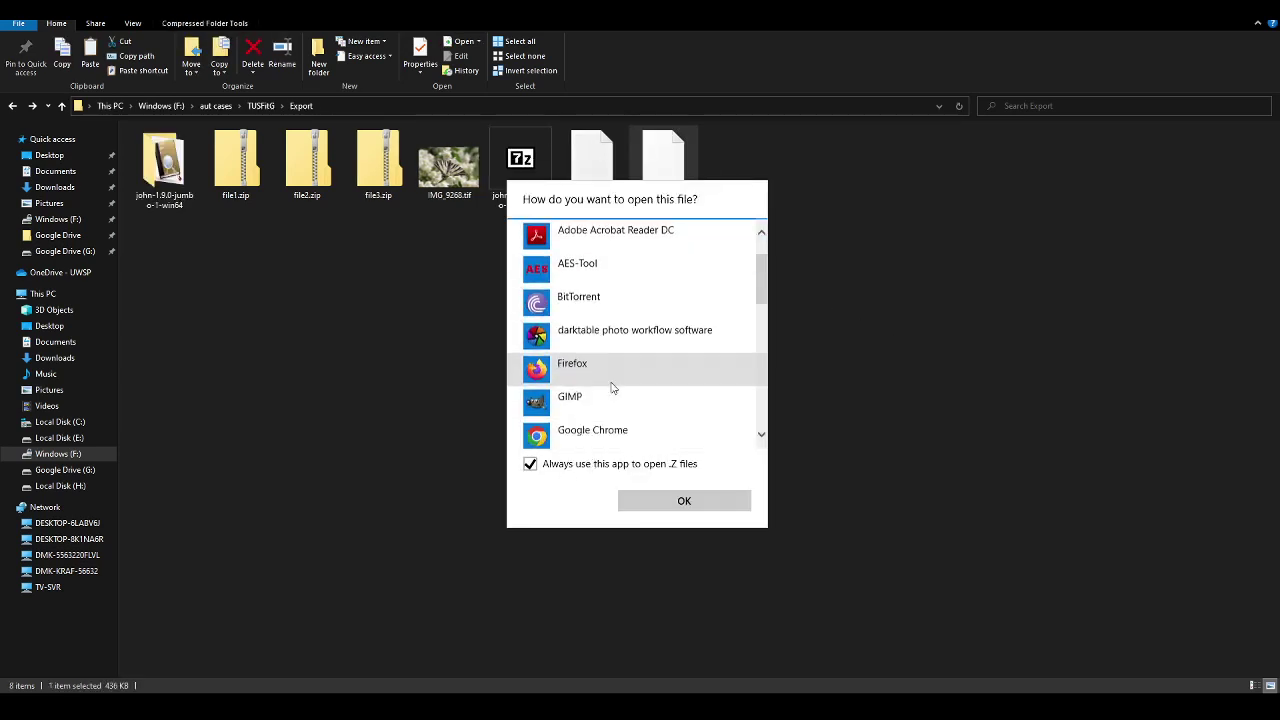
scroll(646, 371, up, 1)
click(667, 497)
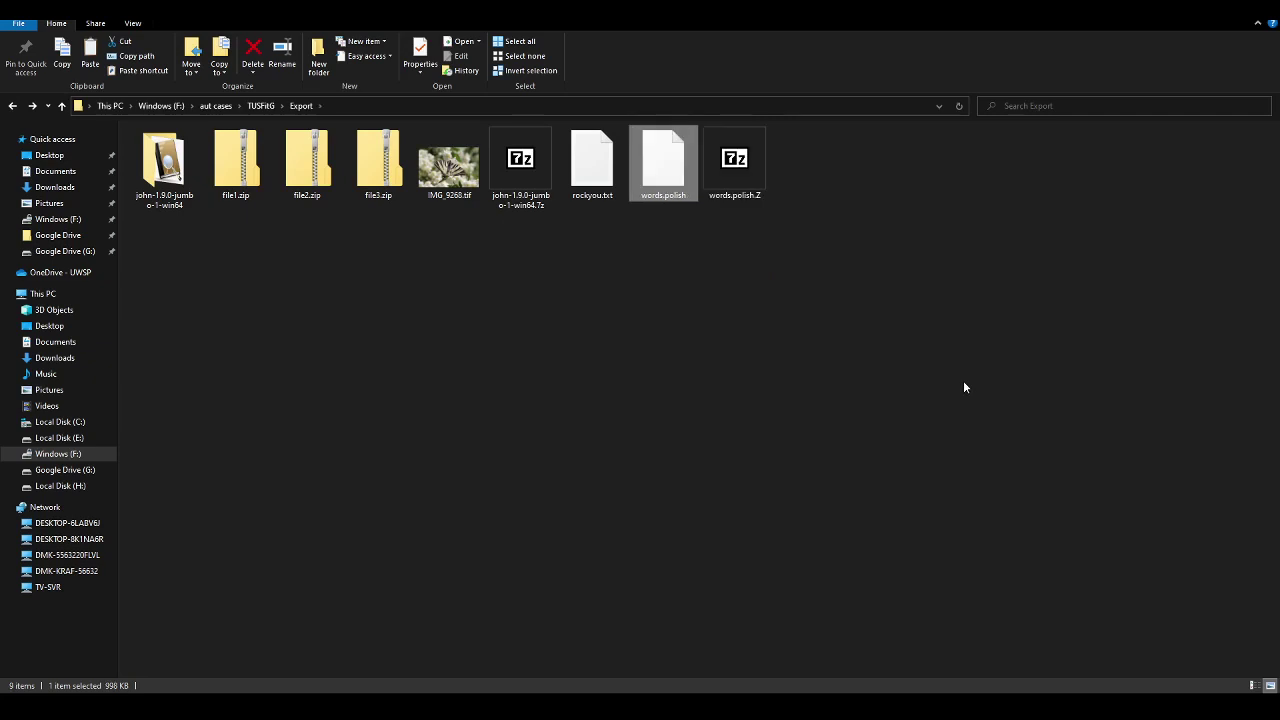
drag(668, 170, 929, 514)
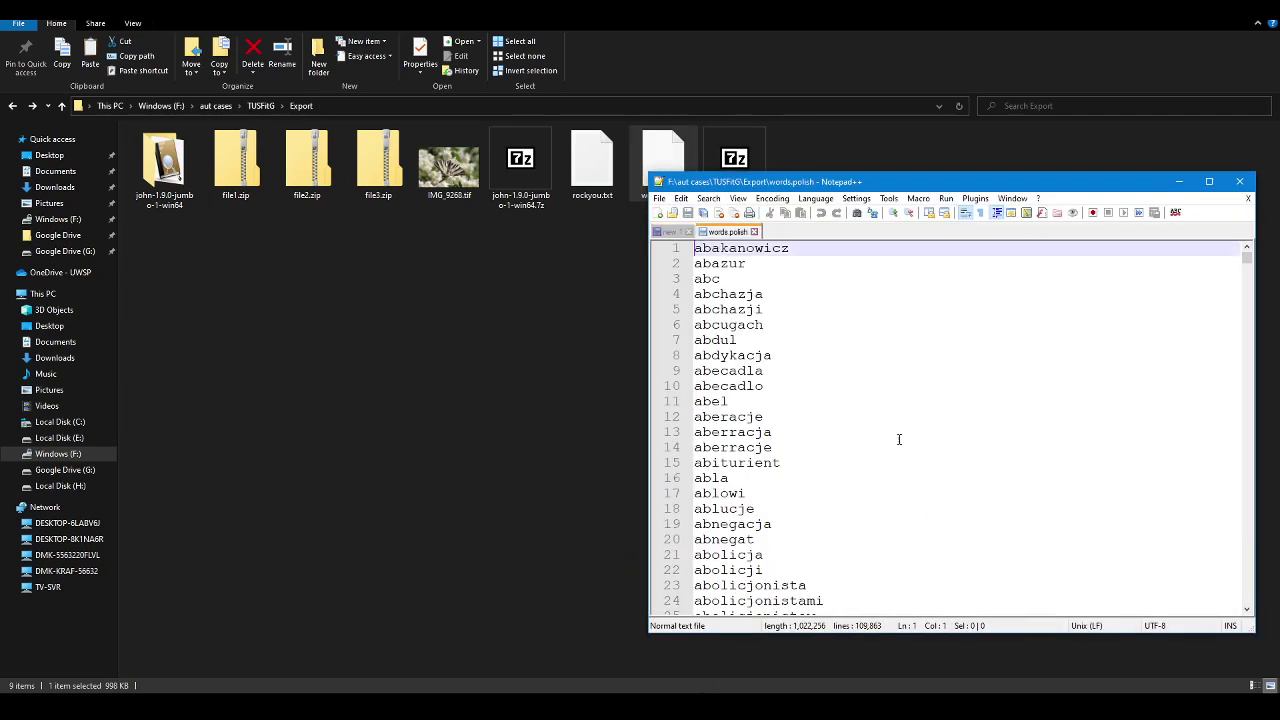
drag(1247, 257, 1246, 612)
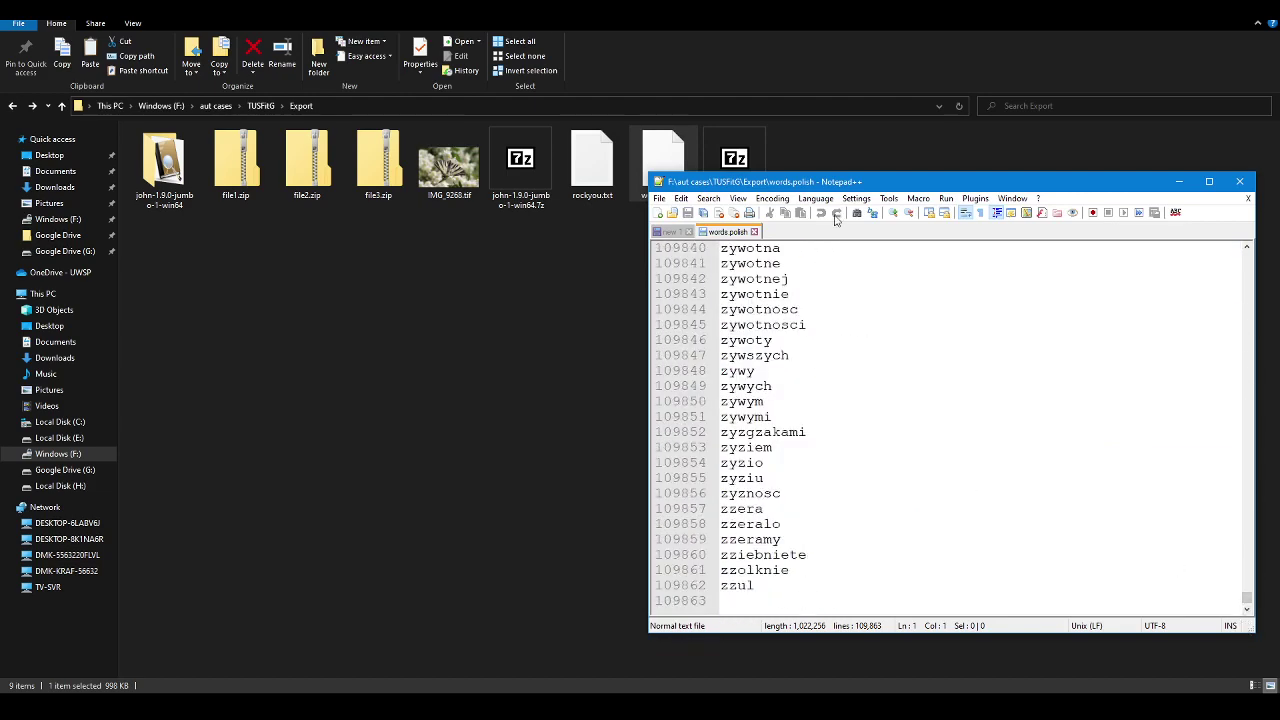
click(755, 232)
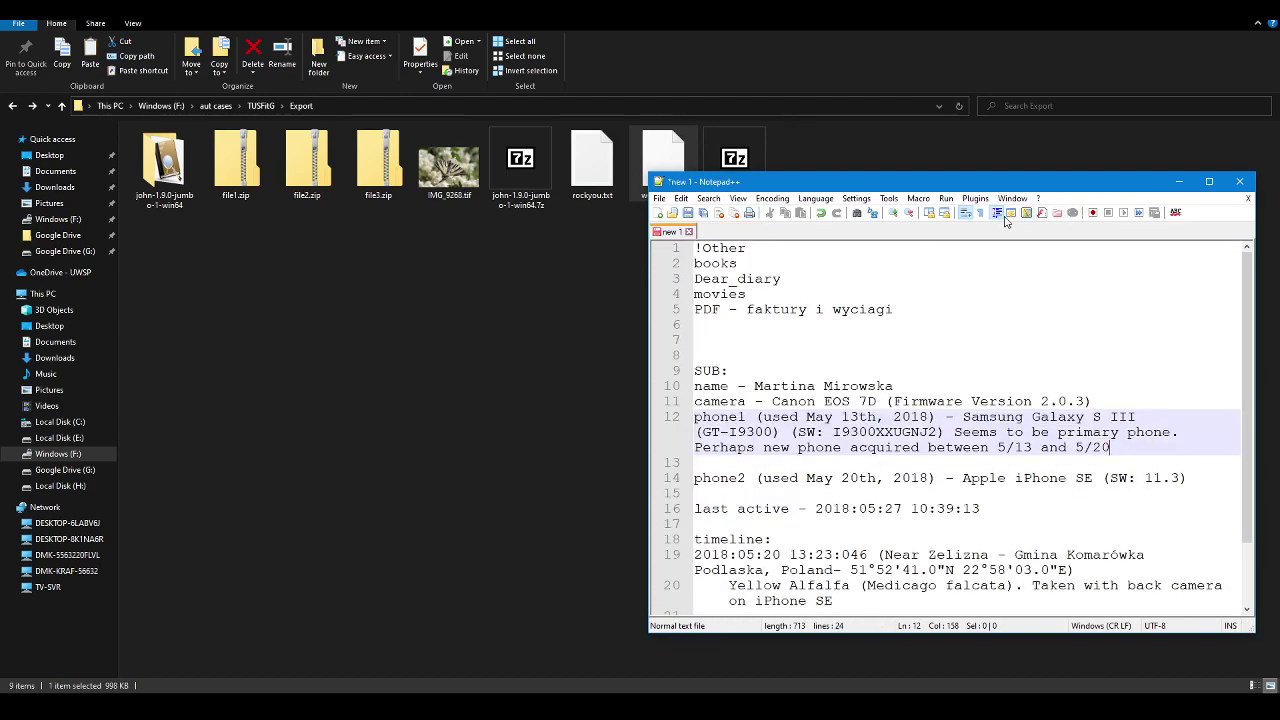
click(455, 404)
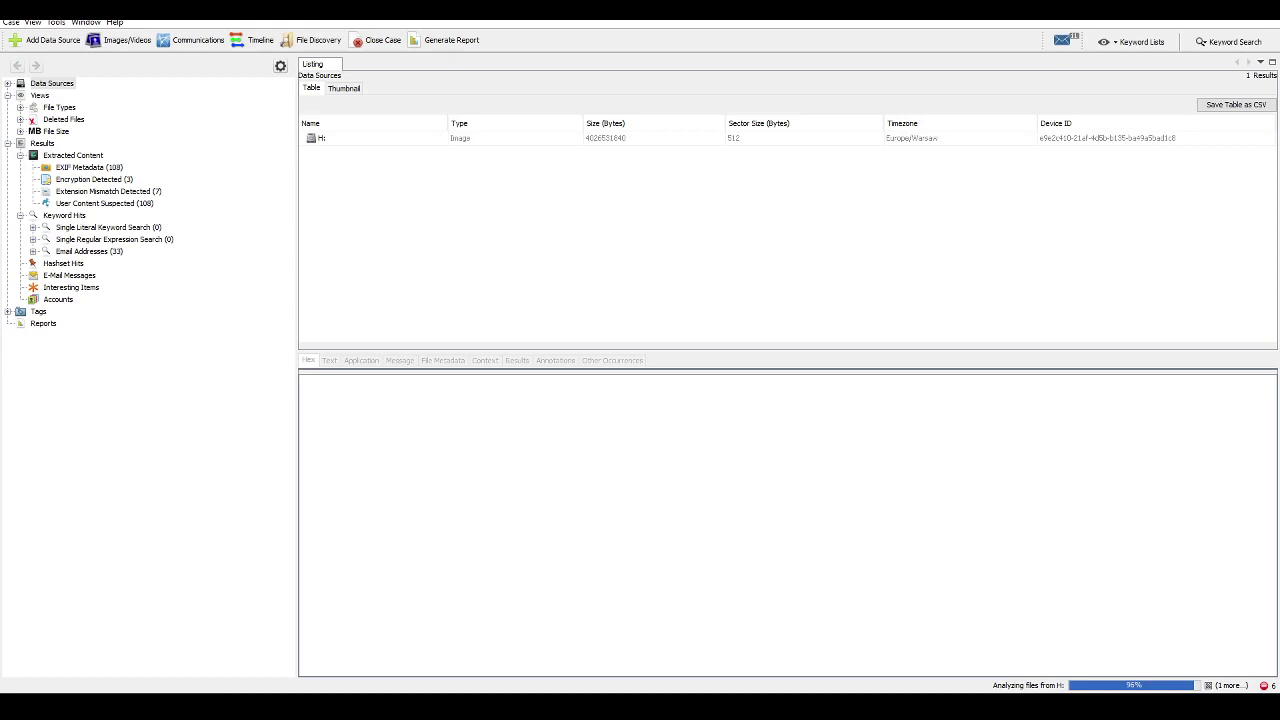
Open a Command Prompt and switch to drive F, returning to its root after entering Aurora
click(650, 385)
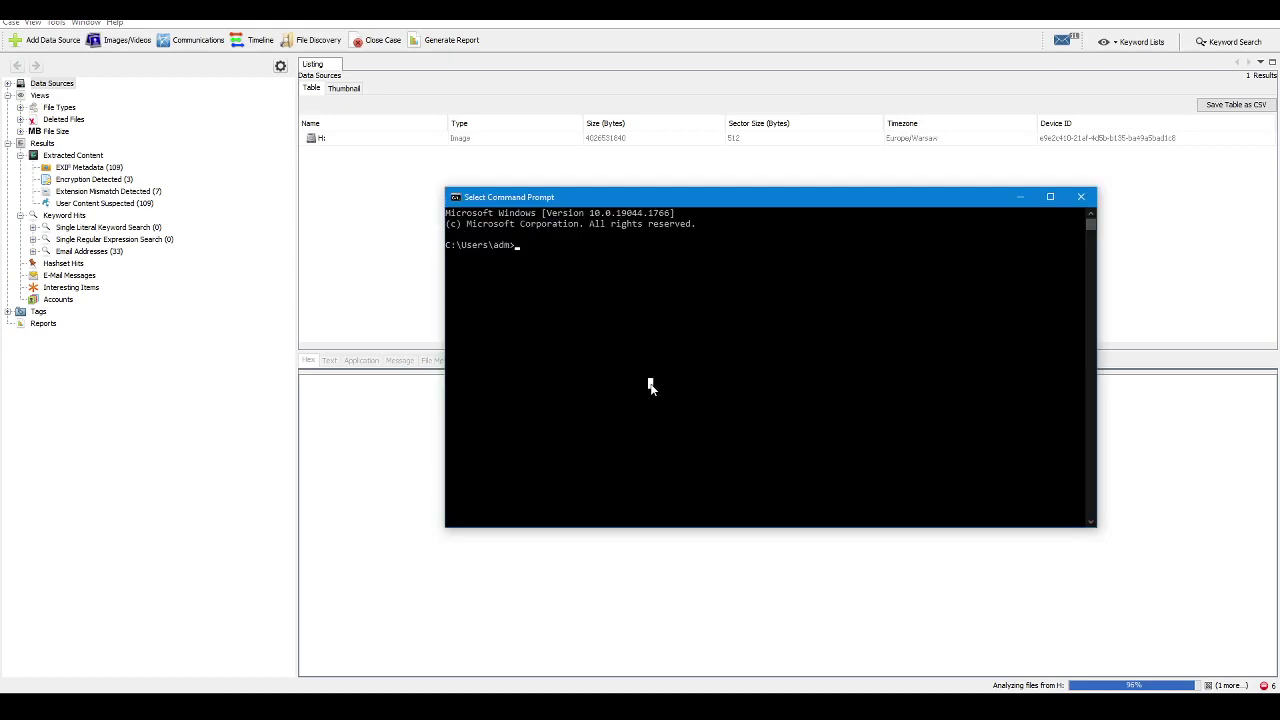
key(Escape)
text(F:)
key(Return)
text(cd Aurora)
key(Return)
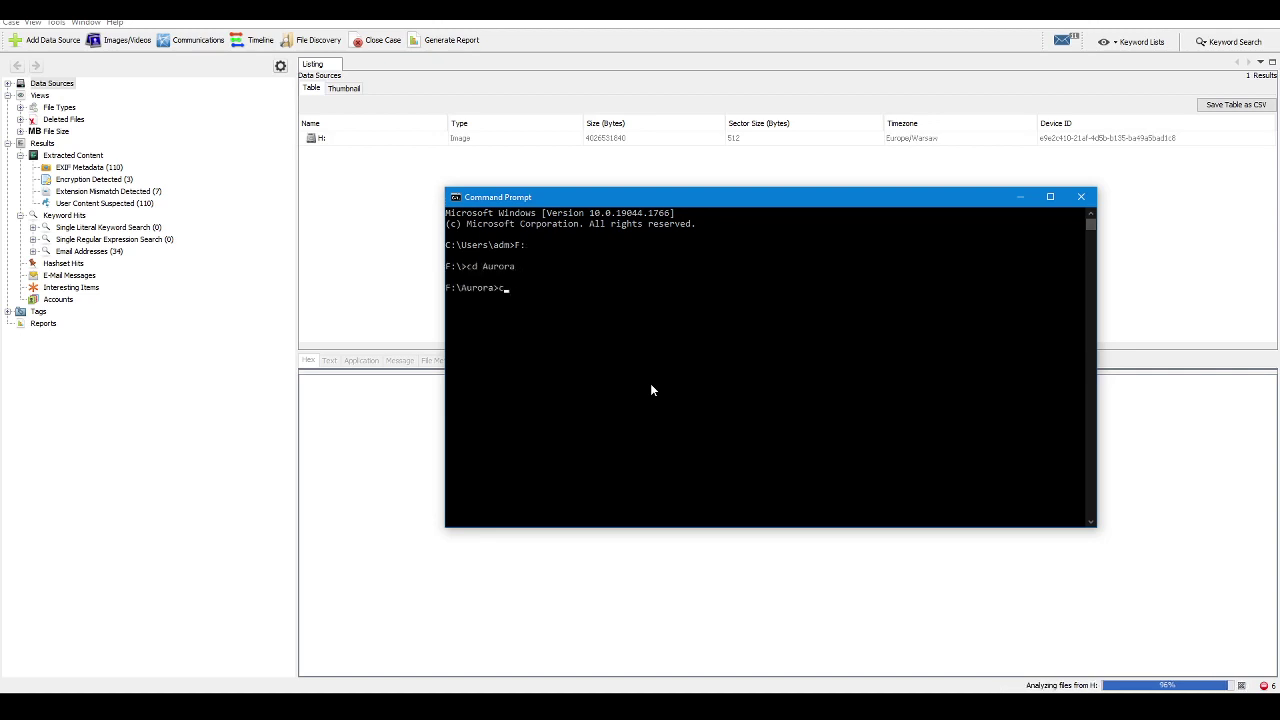
text(cd ..)
key(Return)
Navigate into F:\aut cases\TUSFitG and list its contents with dir
text(cd aut)
key(Tab)
key(Return)
text(cd)
key(Tab)
key(Return)
text(ls)
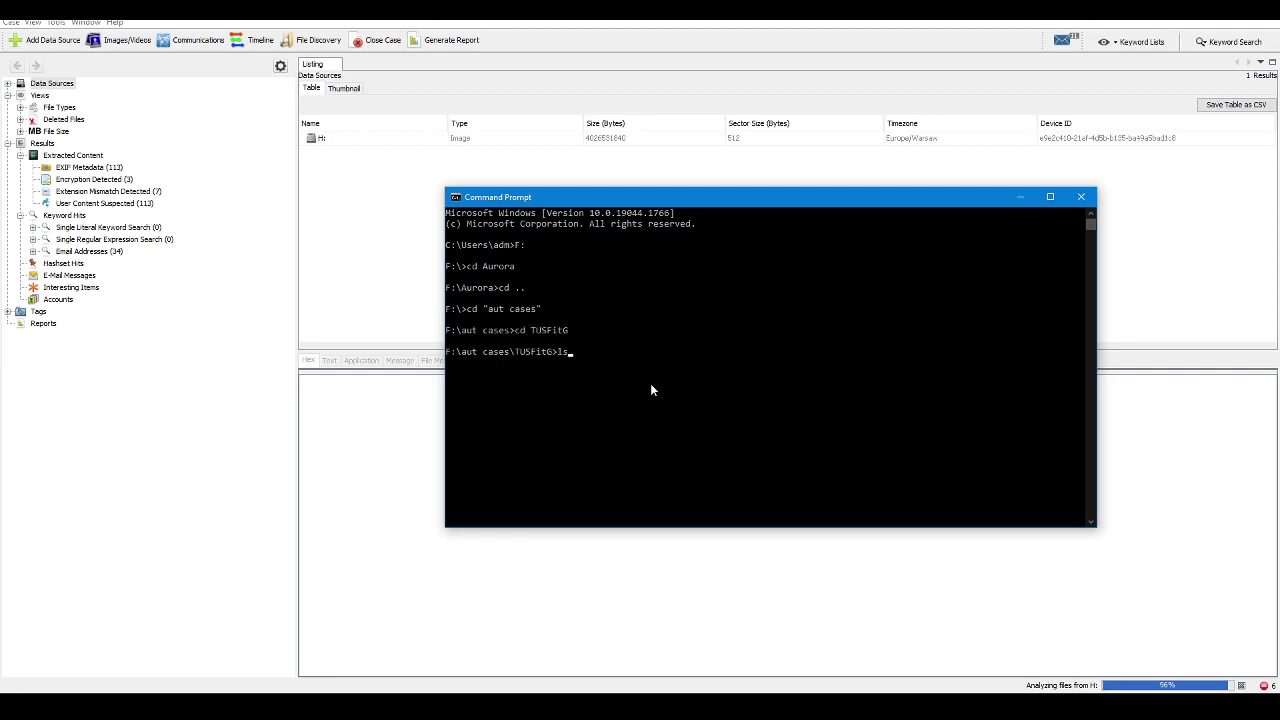
key(Return)
text(dir)
key(Return)
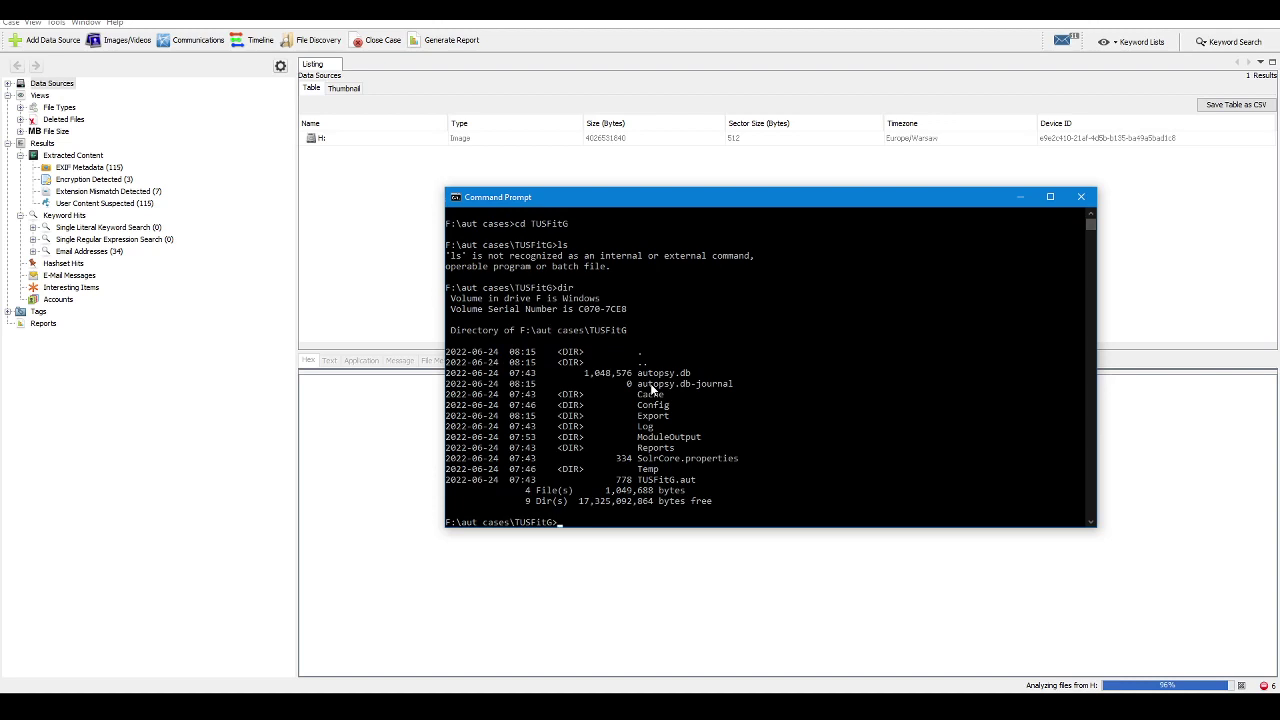
Enter the Export folder and list its files, including rockyou.txt and words.polish
text(cd Export)
key(Return)
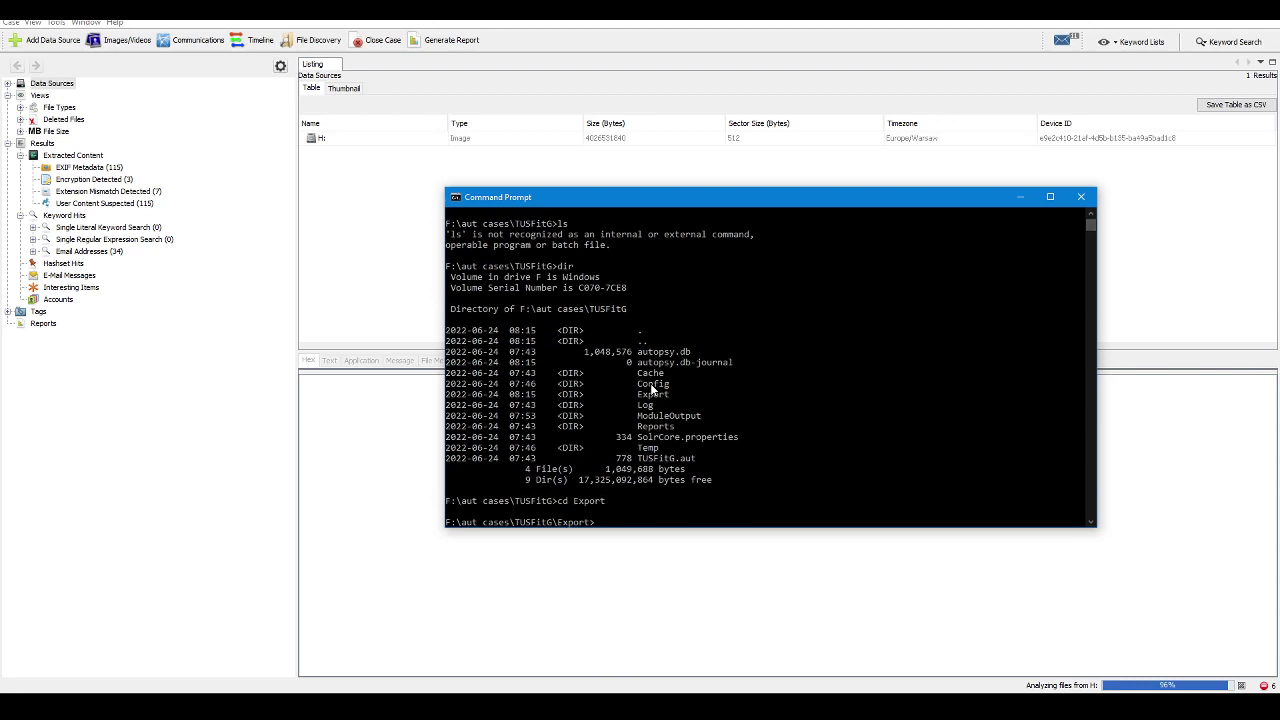
text(dir)
key(Return)
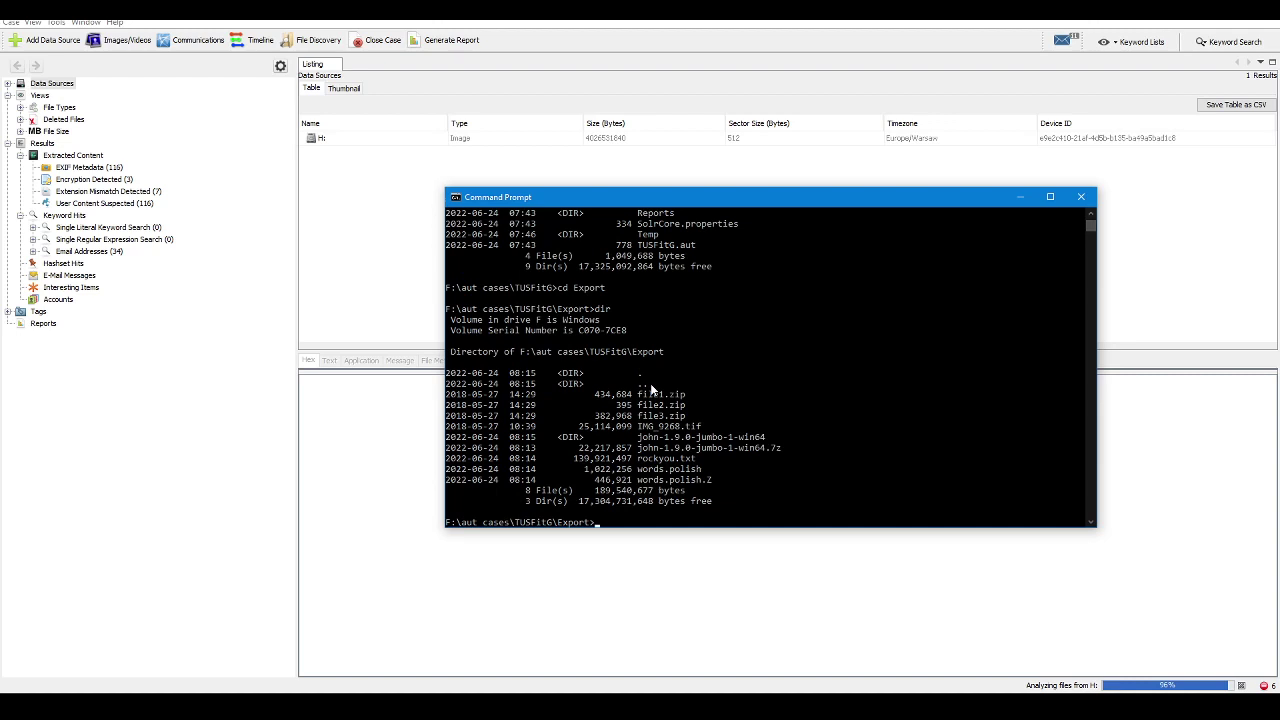
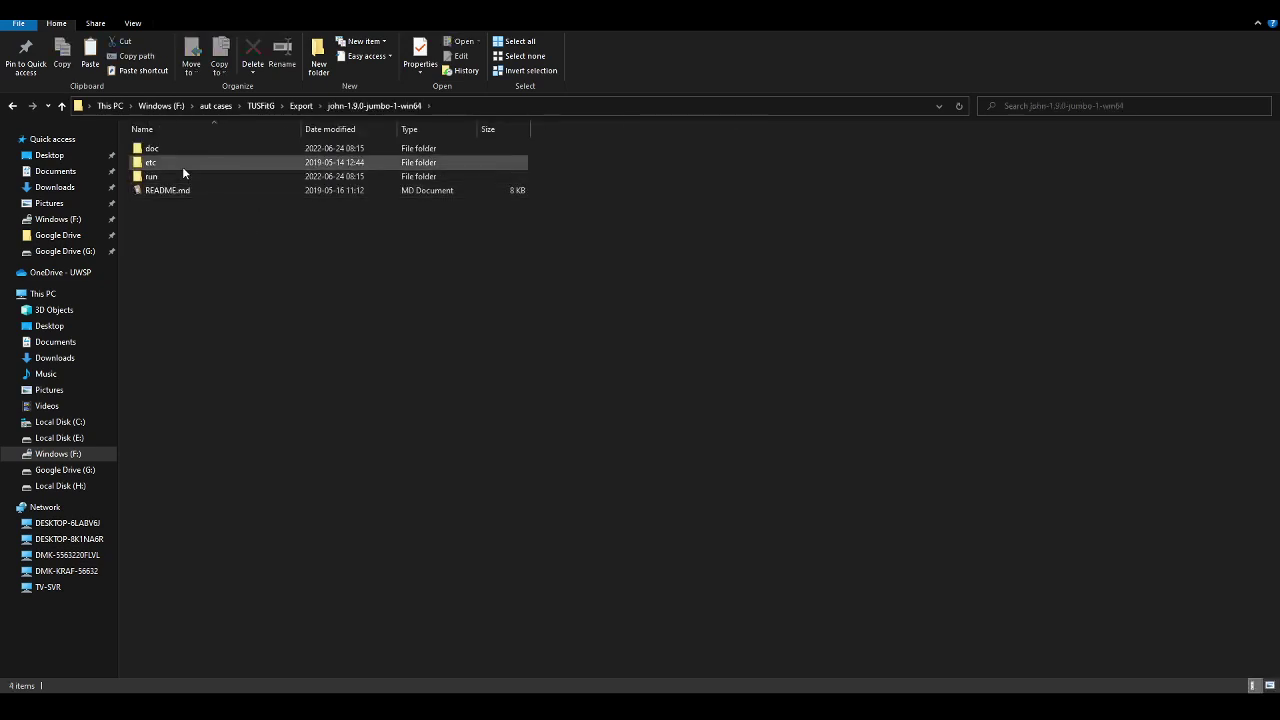
Open the run folder in john-1.9.0-jumbo-1-win64 to view its contents
double_click(165, 176)
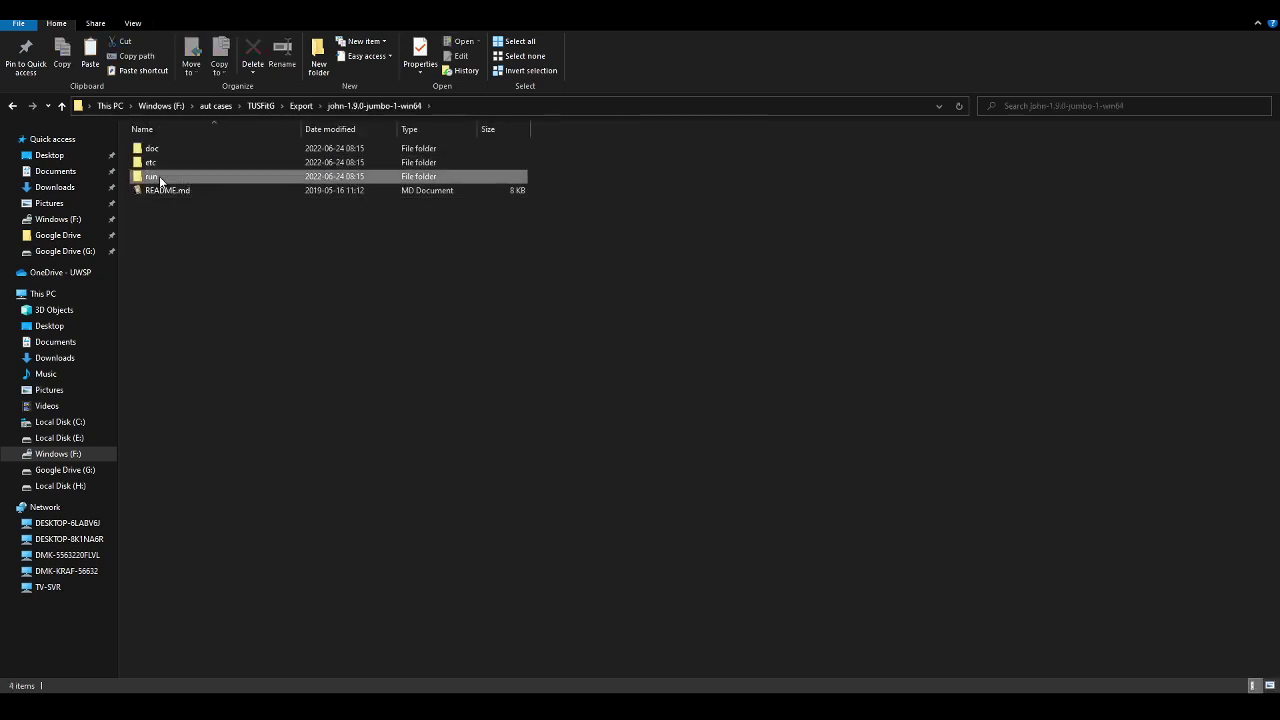
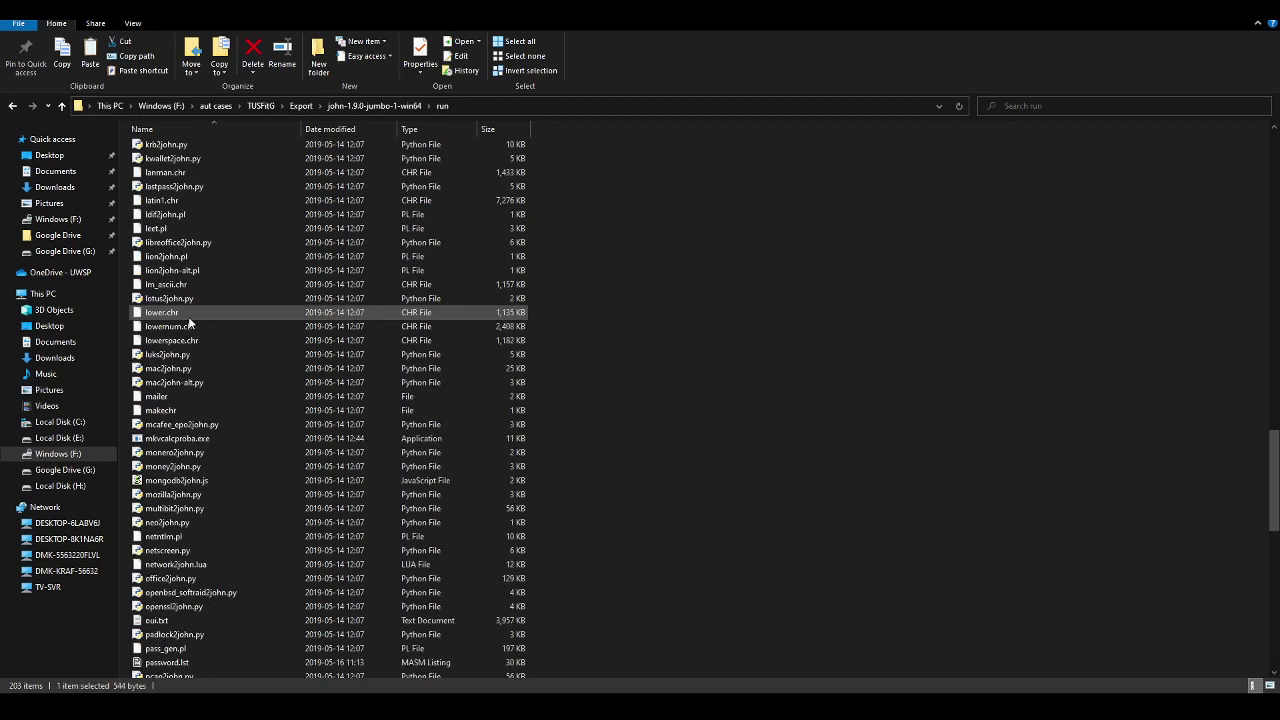
Scroll down through the John the Ripper run folder's scripts and tools
scroll(722, 414, down, 4)
scroll(504, 432, down, 7)
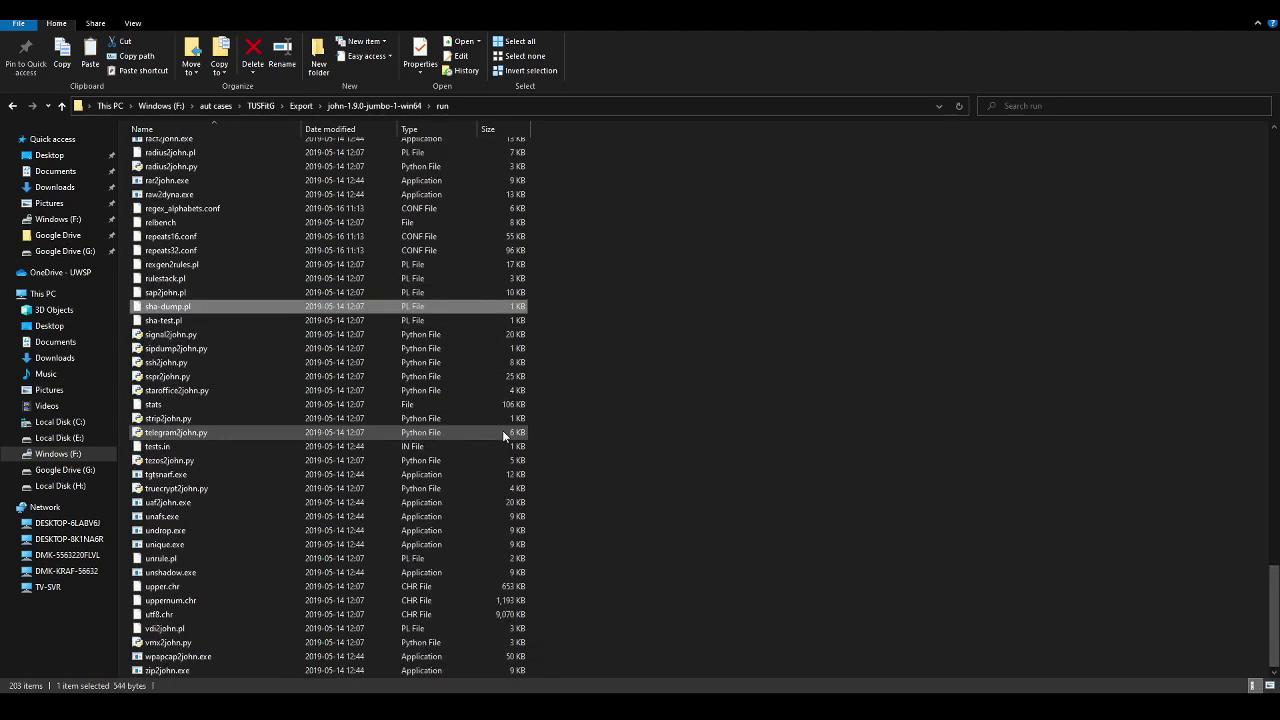
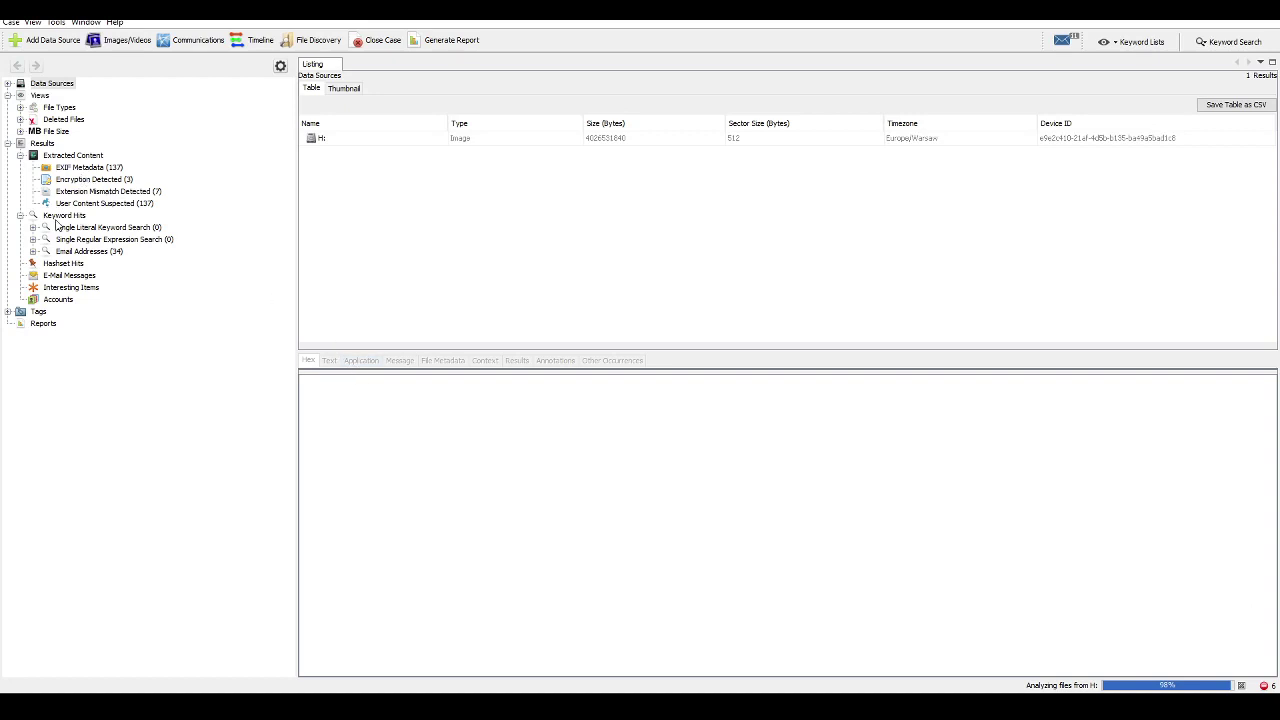
Expand the Email Addresses regex hits and view the source files for two individual addresses
click(33, 251)
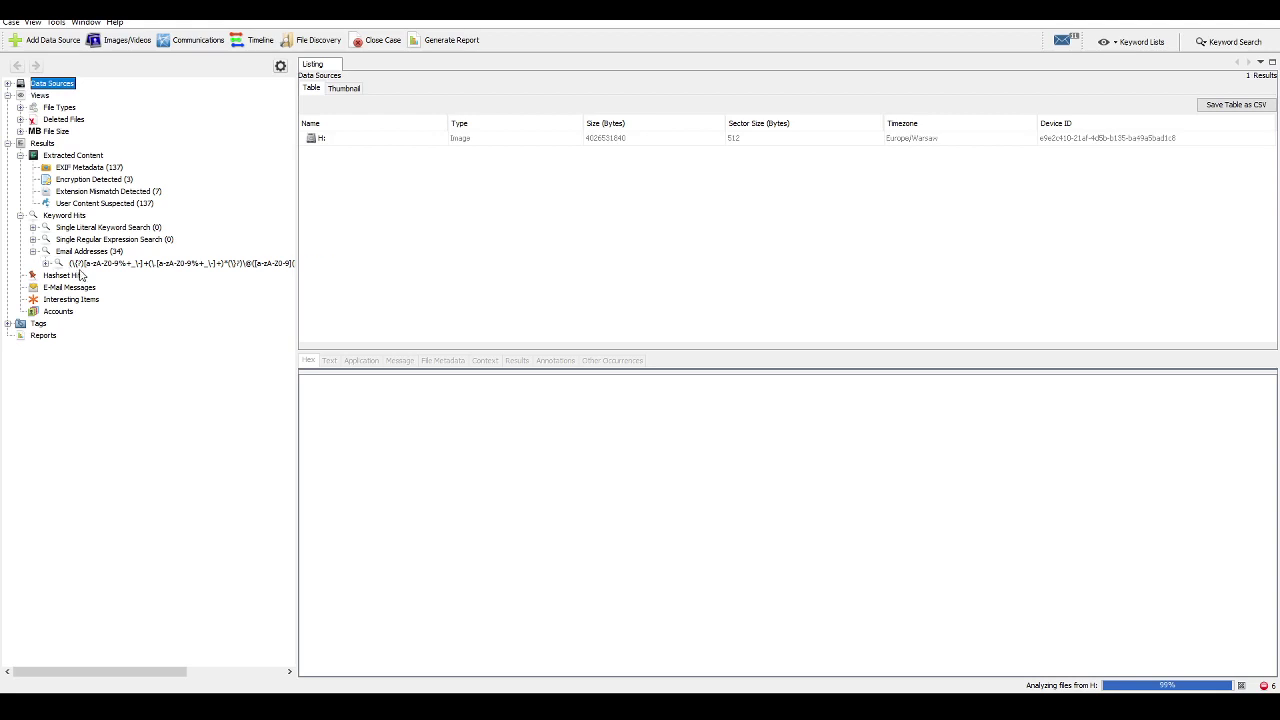
click(45, 263)
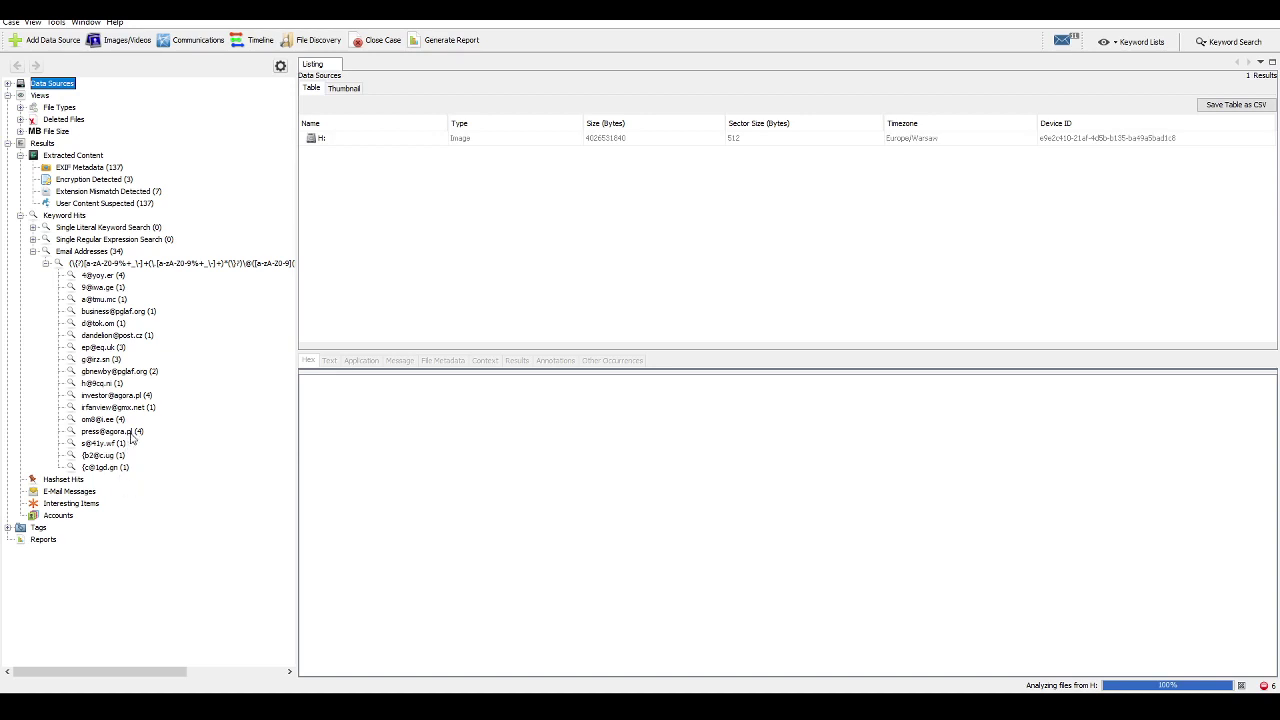
click(110, 372)
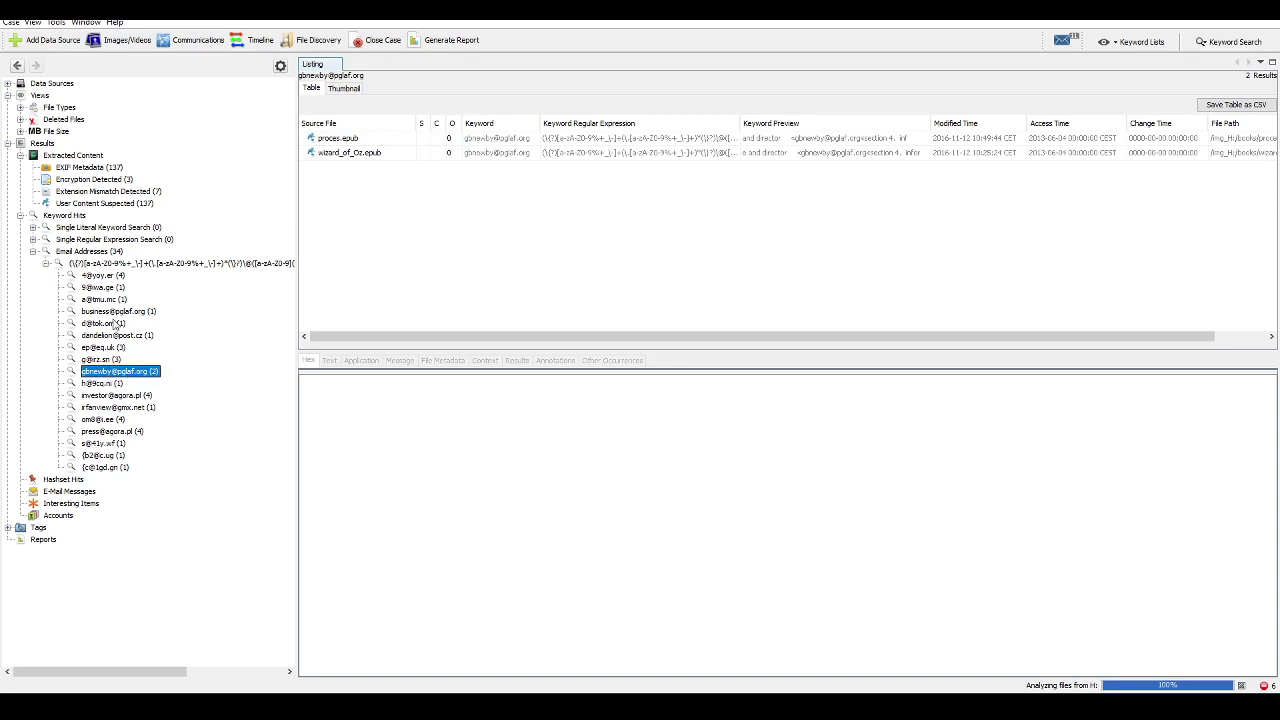
click(123, 312)
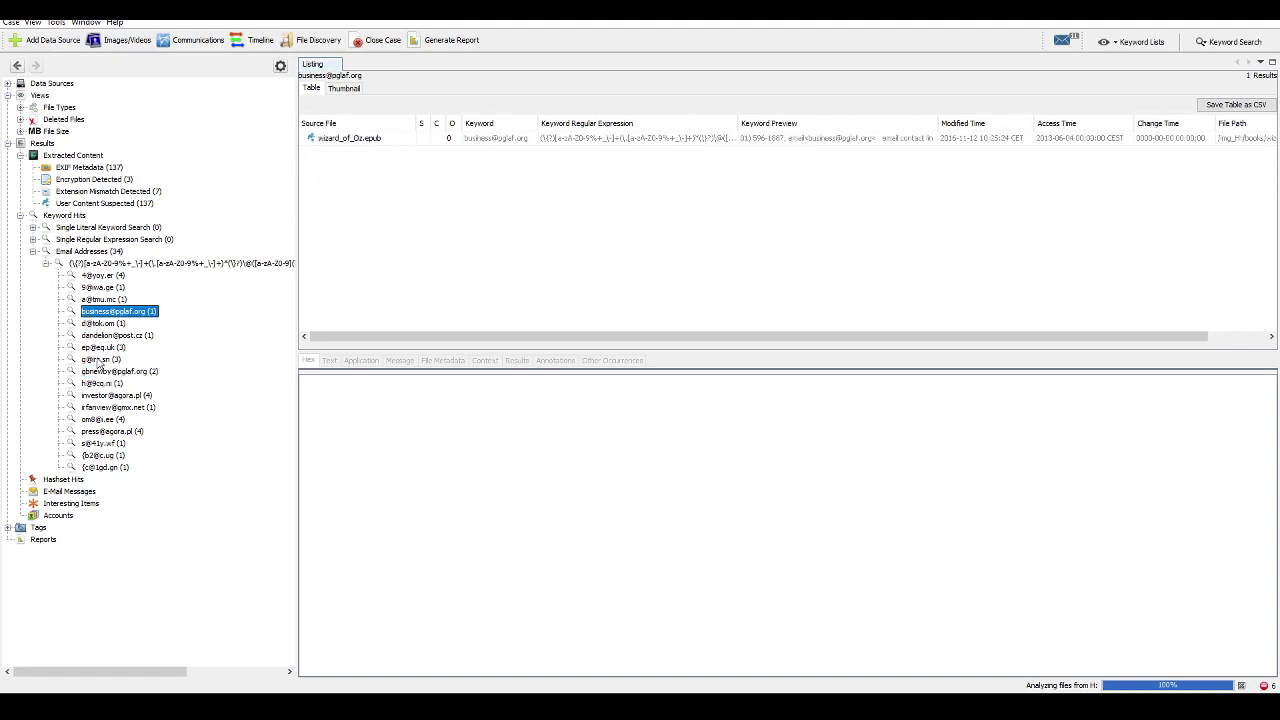
click(45, 263)
Scroll through the 137 User Content Suspected image files and their EXIF metadata comments
click(33, 251)
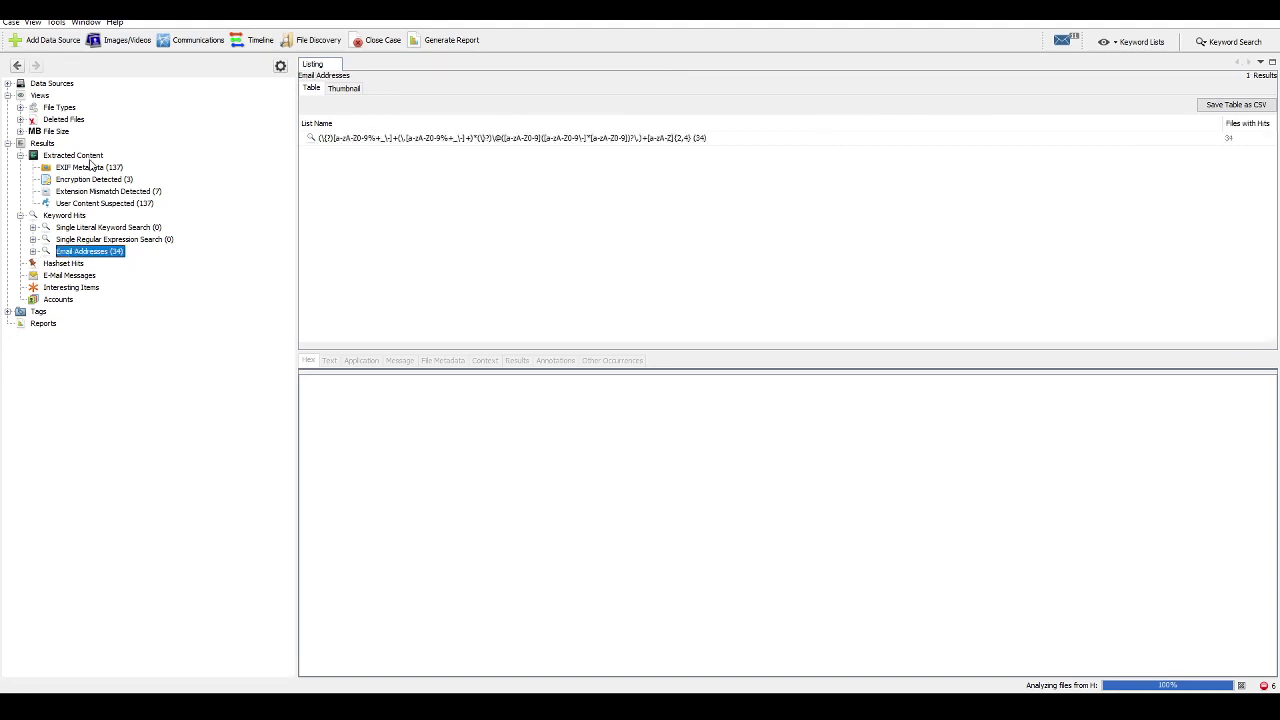
click(93, 205)
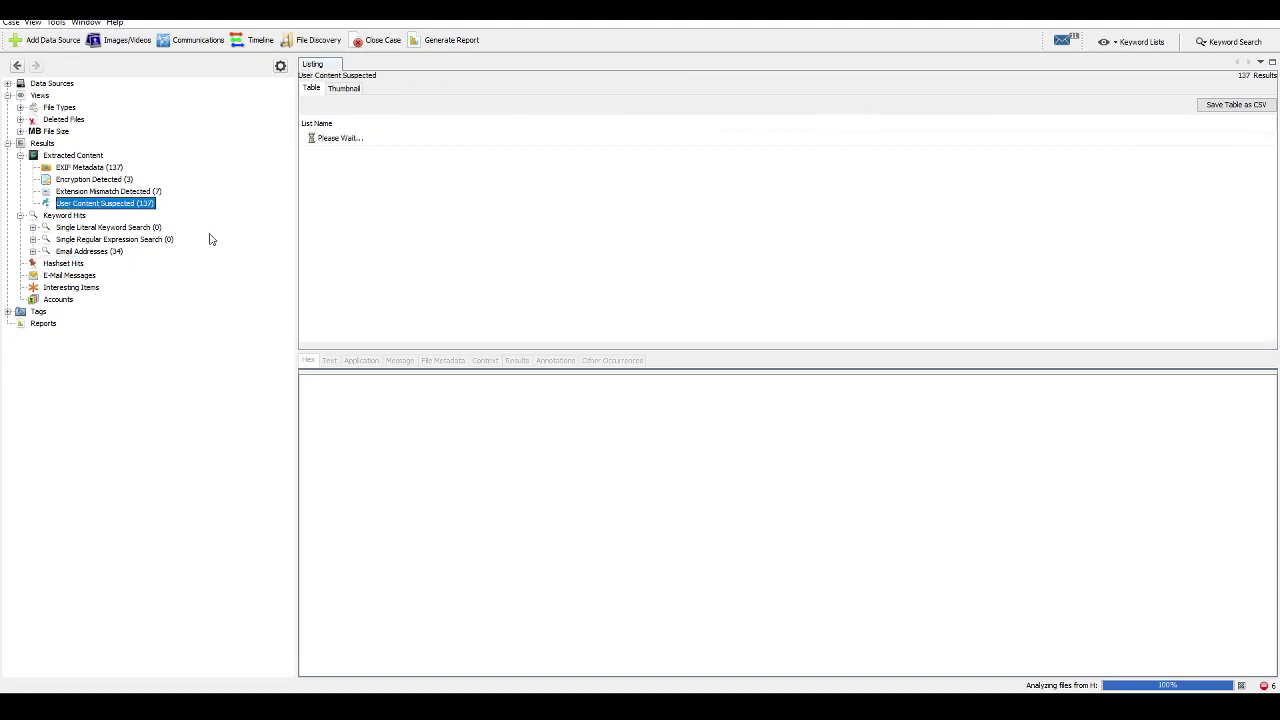
scroll(478, 203, down, 10)
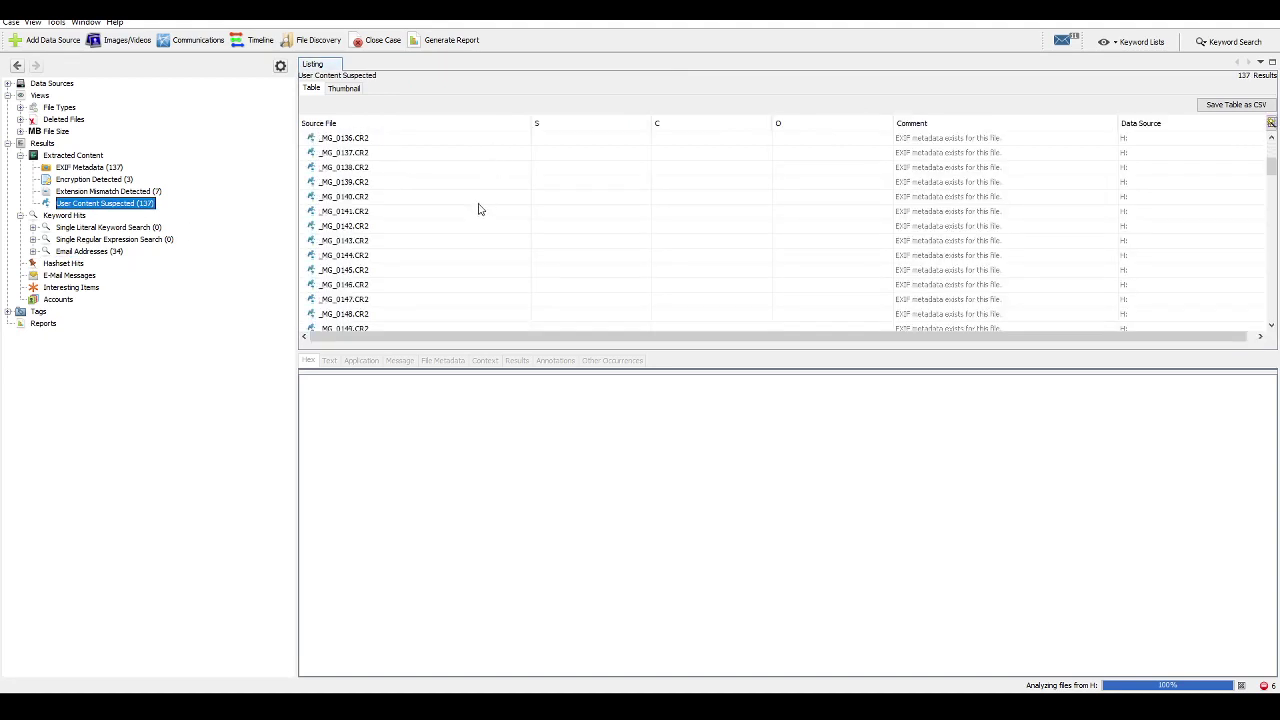
scroll(483, 210, down, 10)
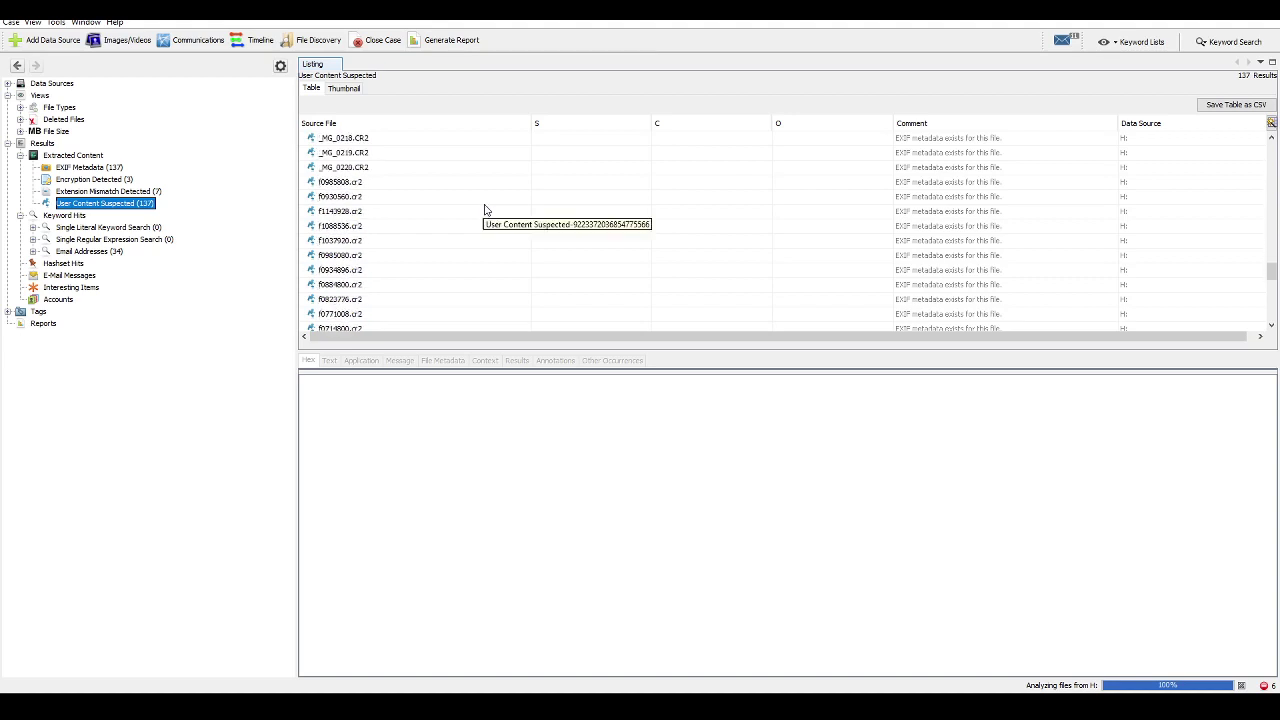
scroll(485, 210, down, 1)
scroll(488, 210, down, 3)
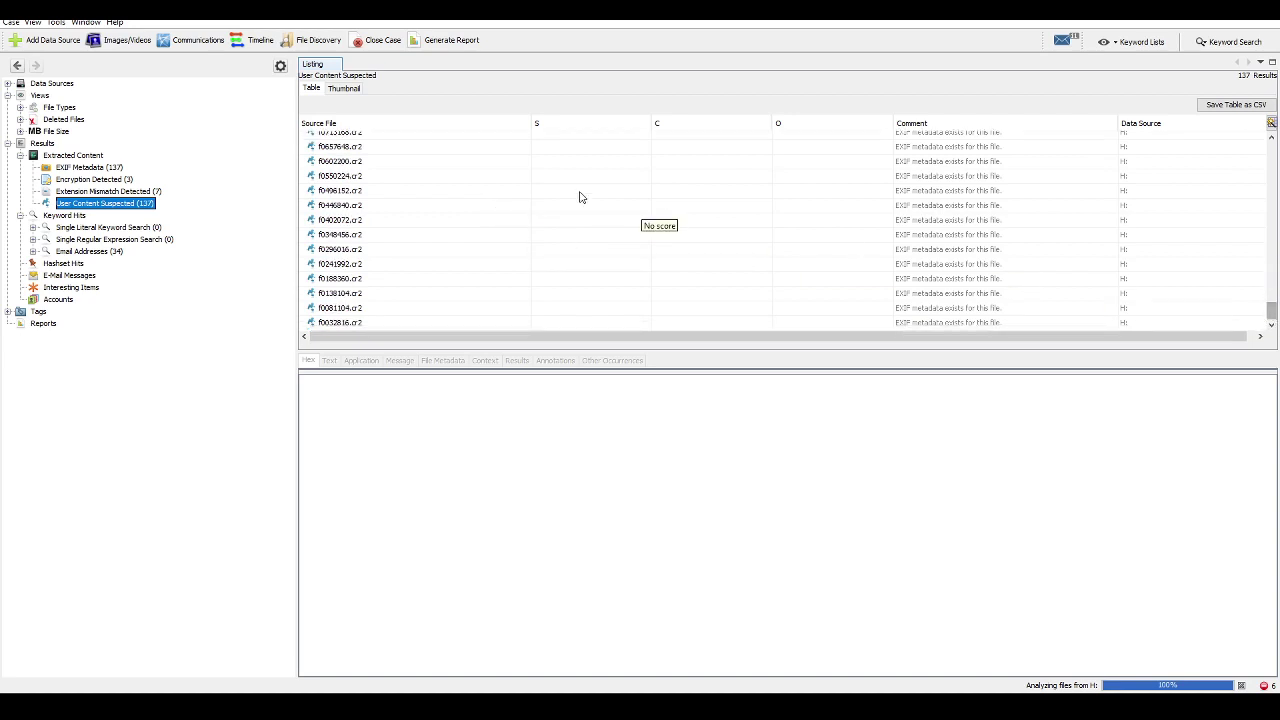
scroll(580, 196, up, 10)
scroll(580, 196, up, 5)
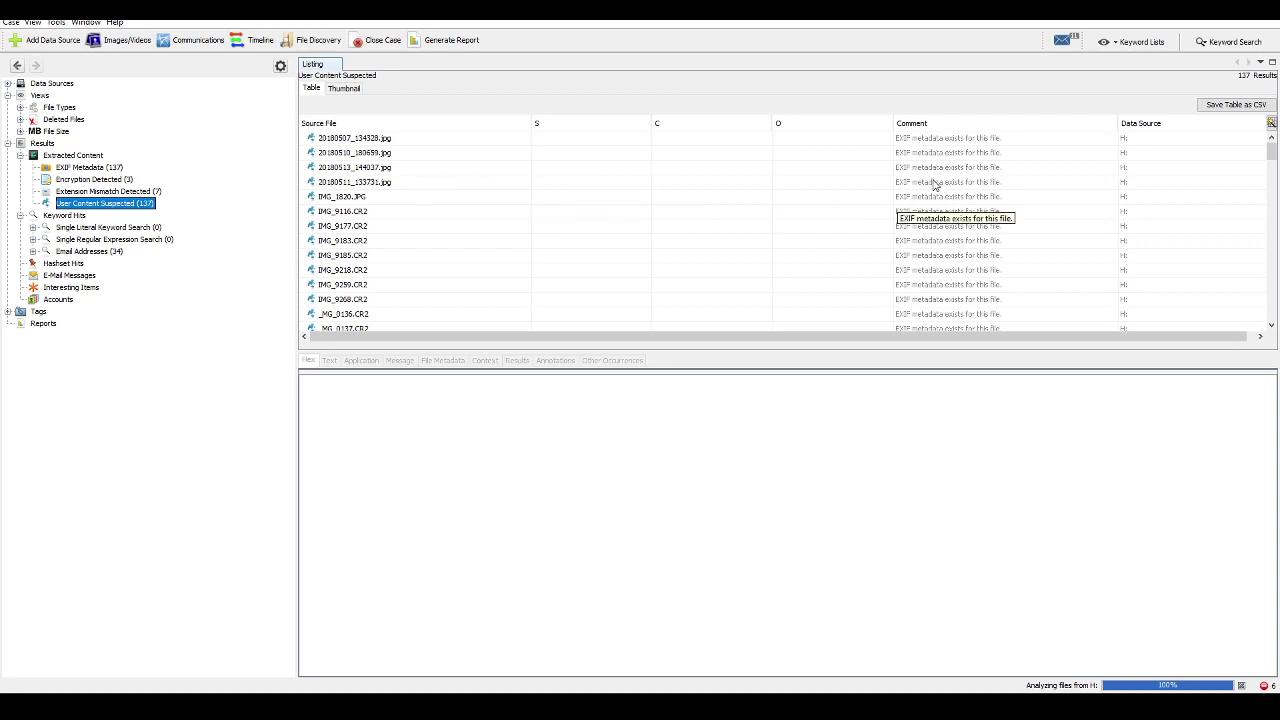
Inspect IMG_9116.CR2's File Metadata, analysis Results and extracted Text
click(358, 212)
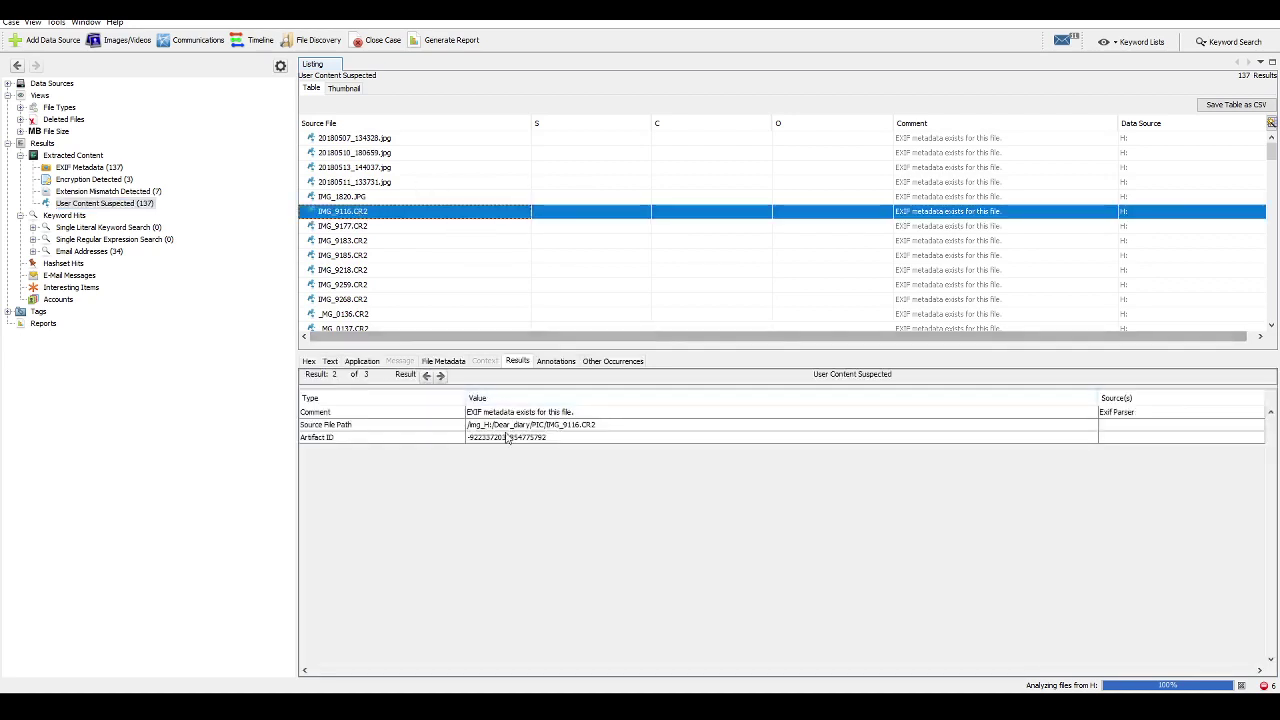
click(452, 362)
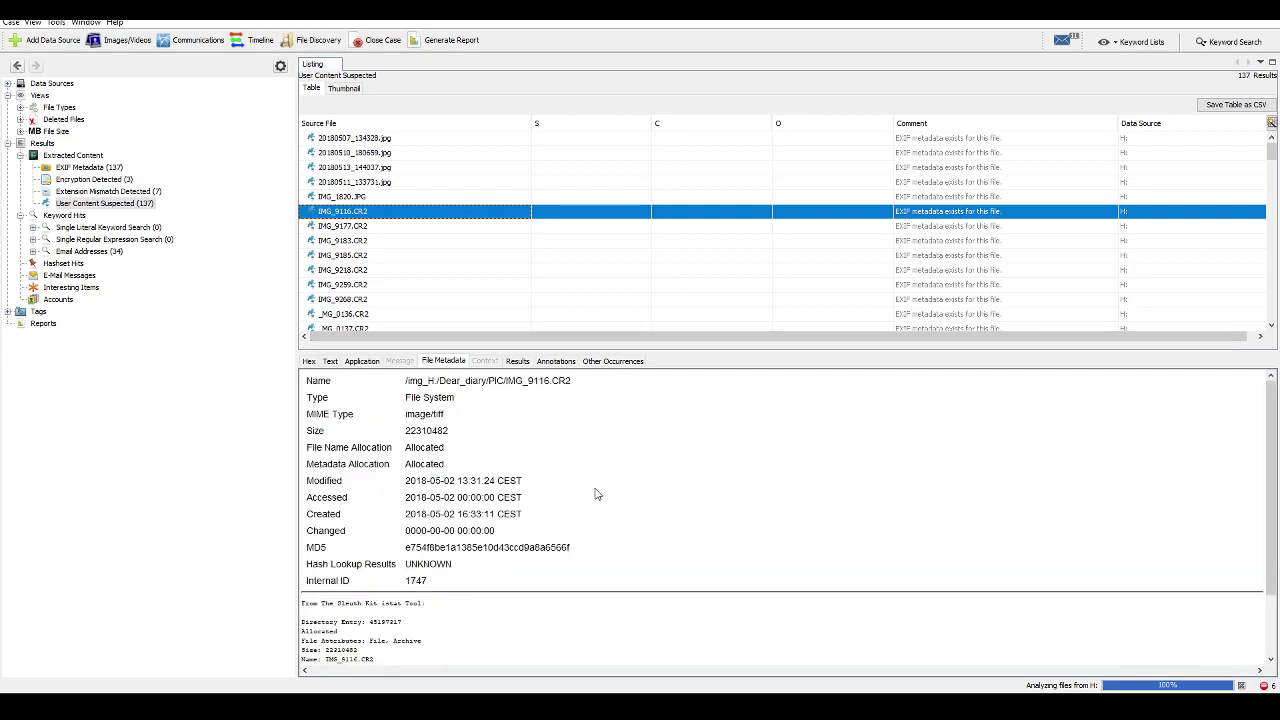
scroll(597, 498, down, 3)
scroll(657, 566, up, 3)
click(518, 363)
click(328, 362)
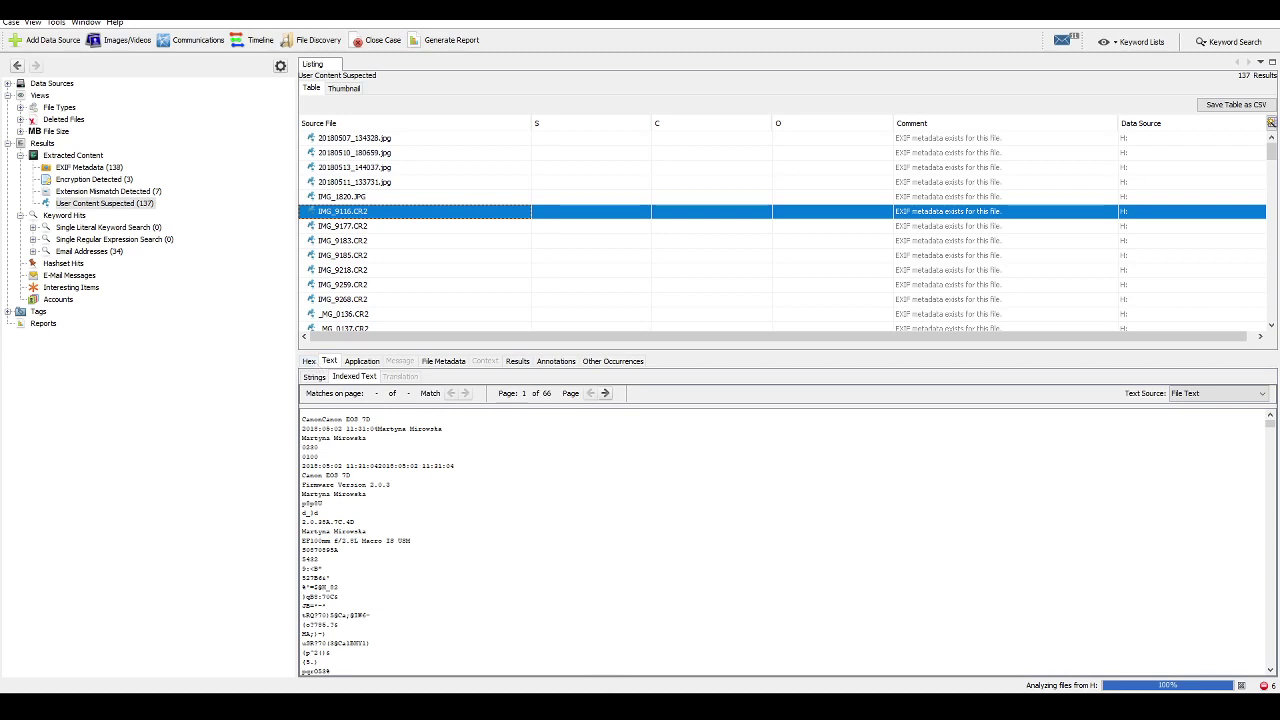
Fix the suspect's first-name spelling on line 10 in Notepad++, then check Autopsy's analysis progress
key(alt+Tab)
click(790, 385)
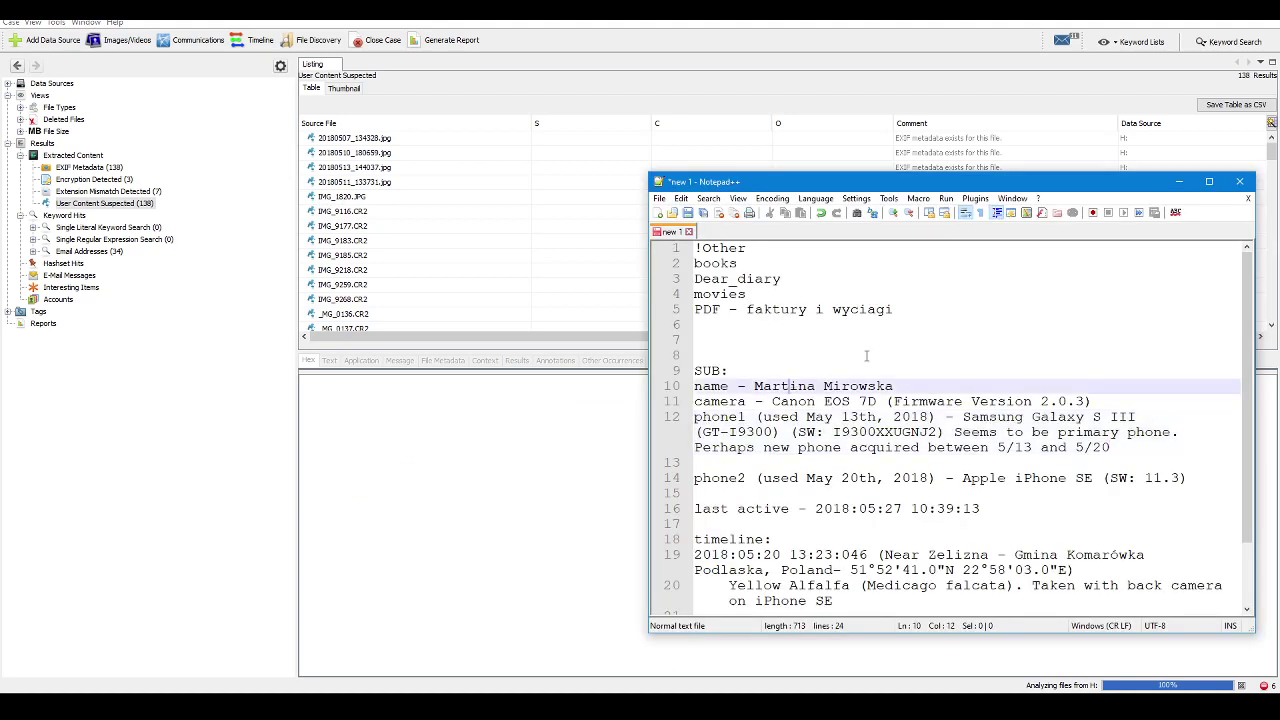
key(Delete)
text(y)
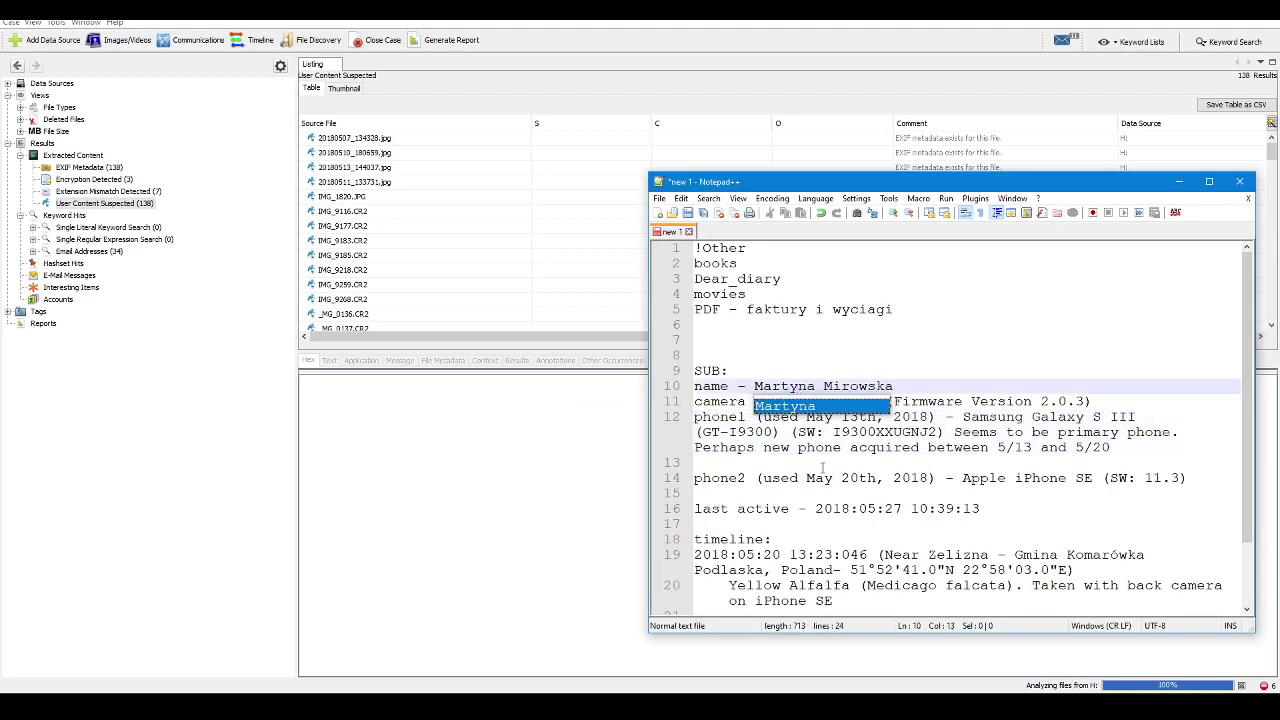
click(831, 478)
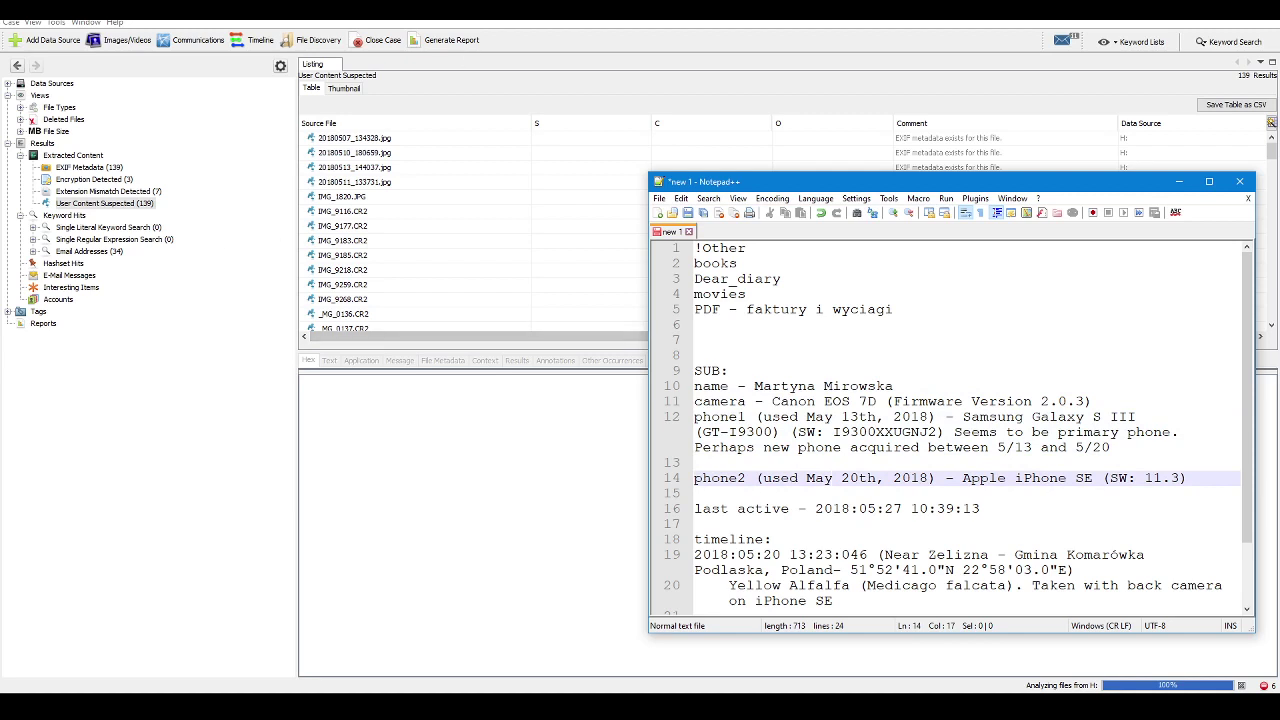
key(alt+Tab)
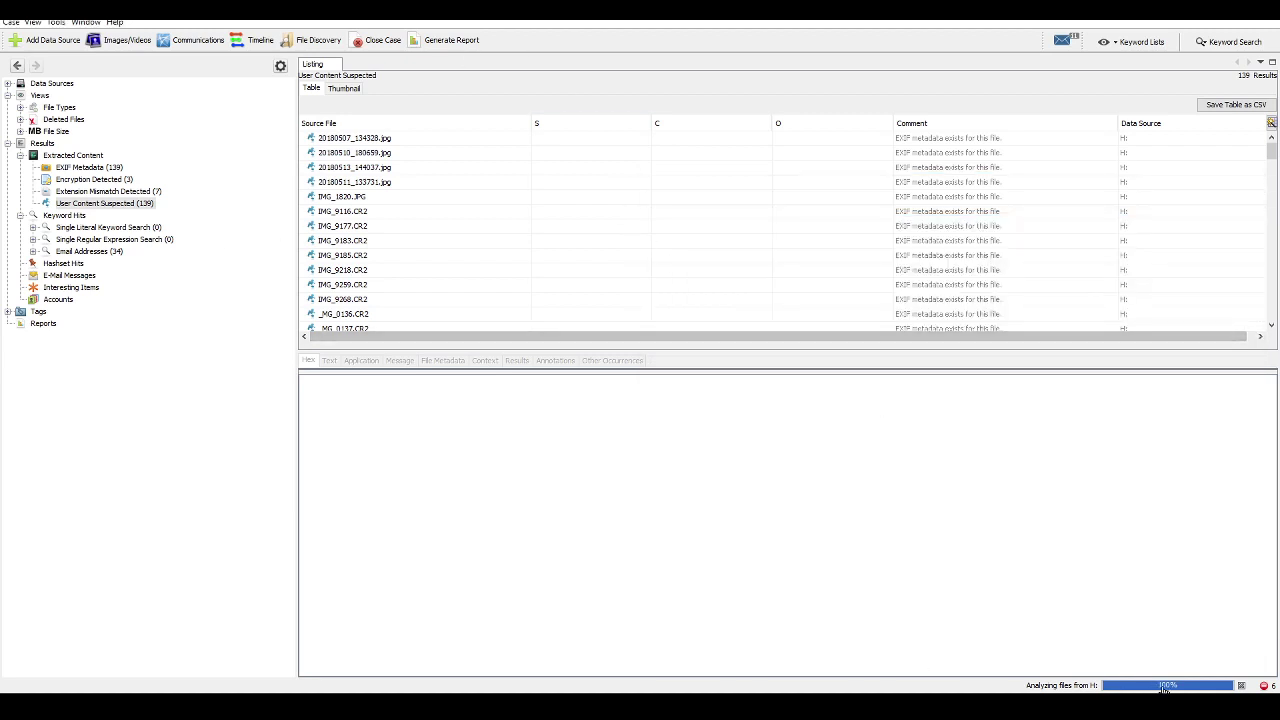
click(1165, 686)
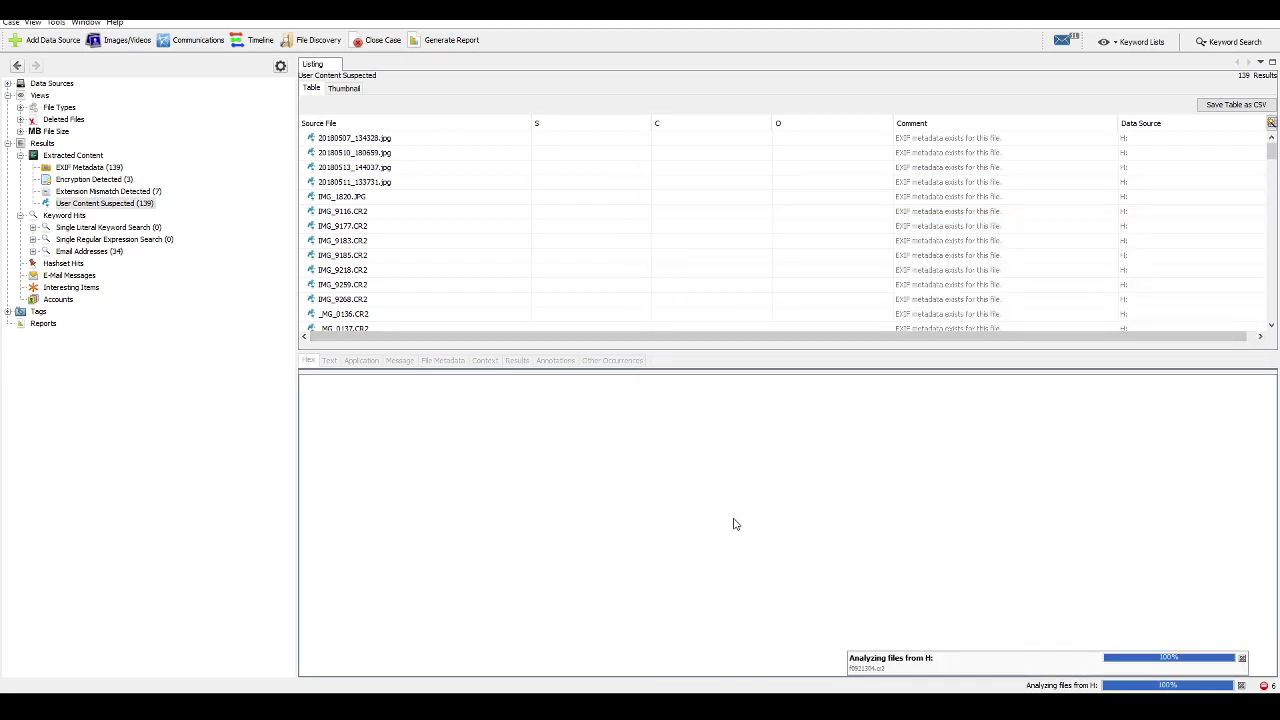
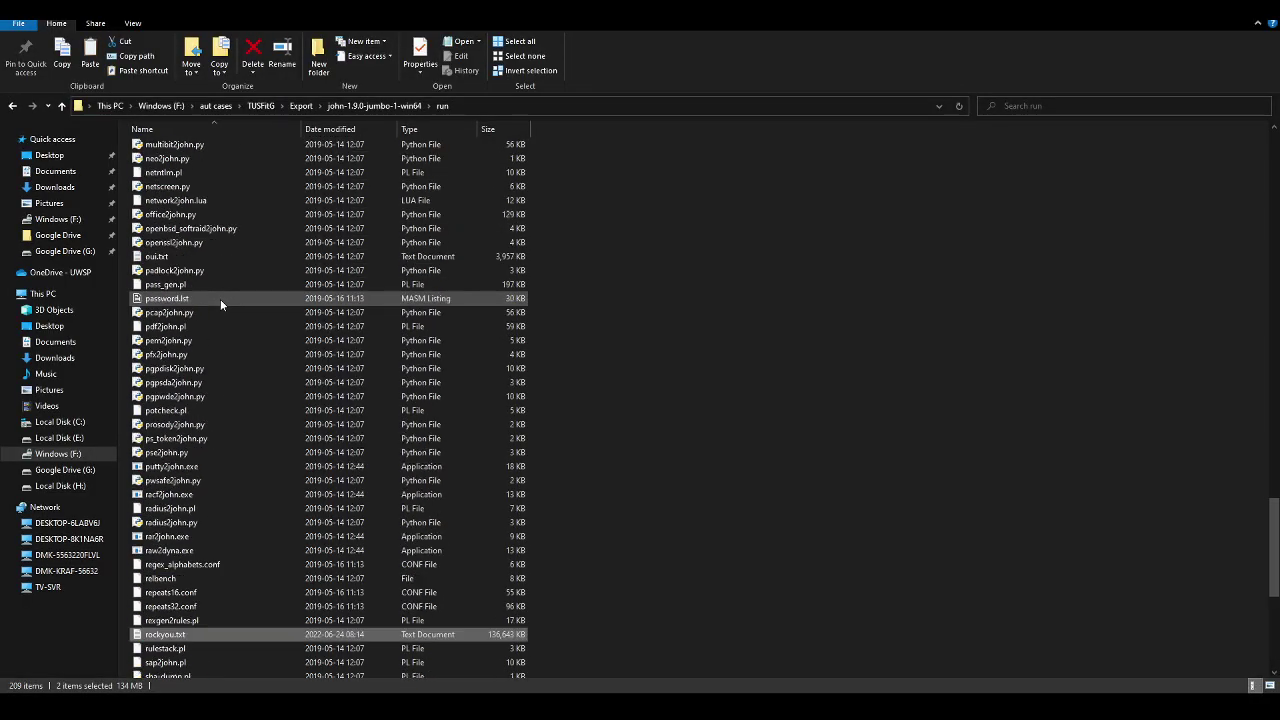
scroll(220, 299, up, 20)
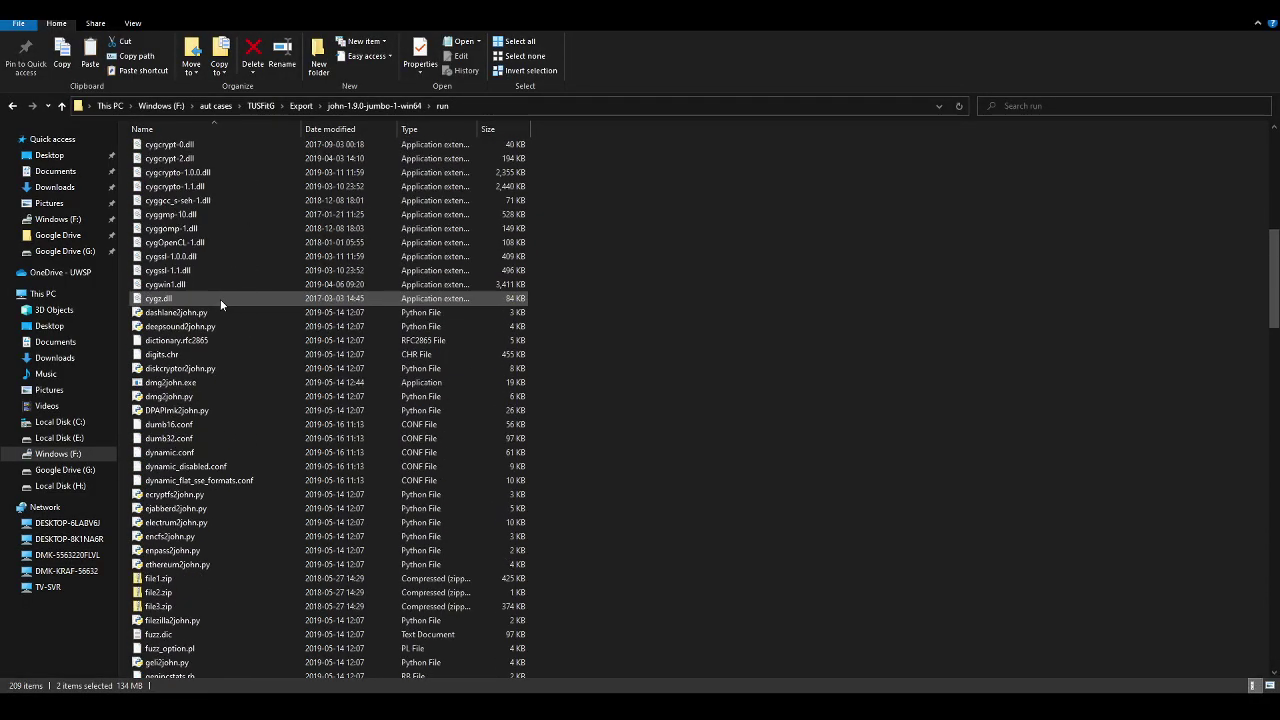
Scroll the john-1.9.0-jumbo-1-win64 run folder list up and back down to find hash1.txt
scroll(220, 299, down, 13)
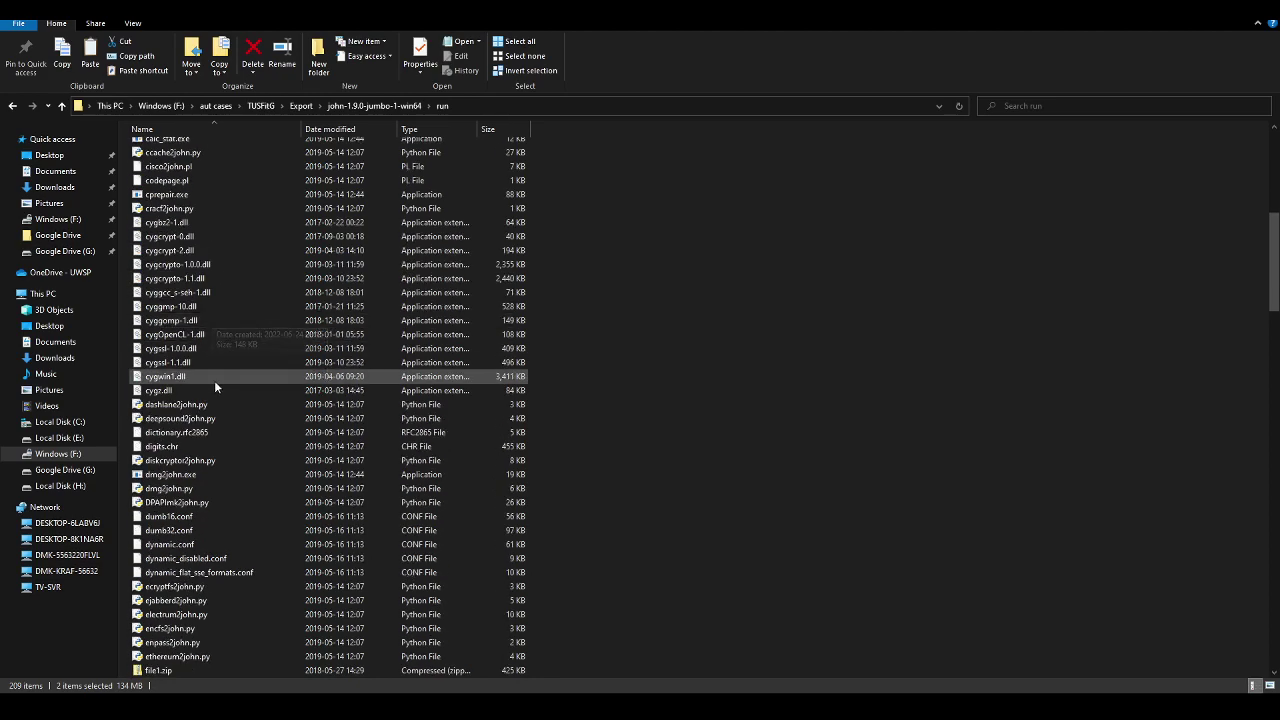
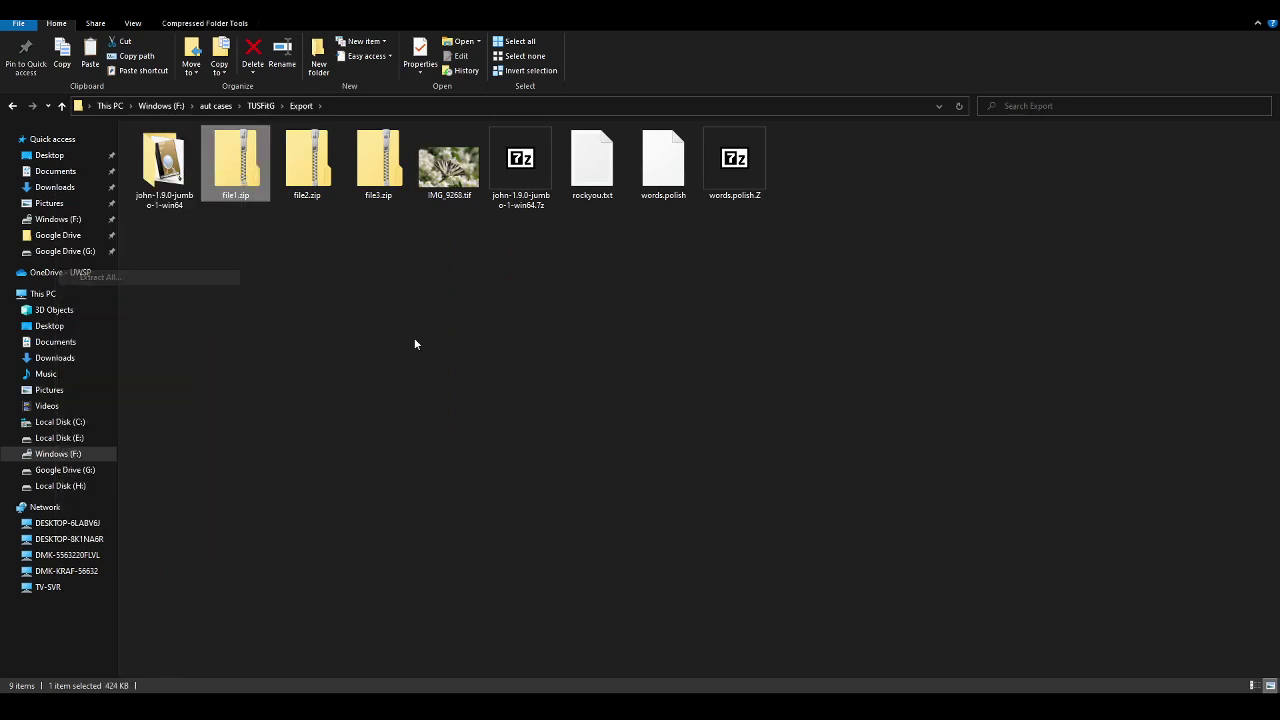
Extract file1.zip into a new file1 folder and focus the password field for file12345.jpg
click(100, 277)
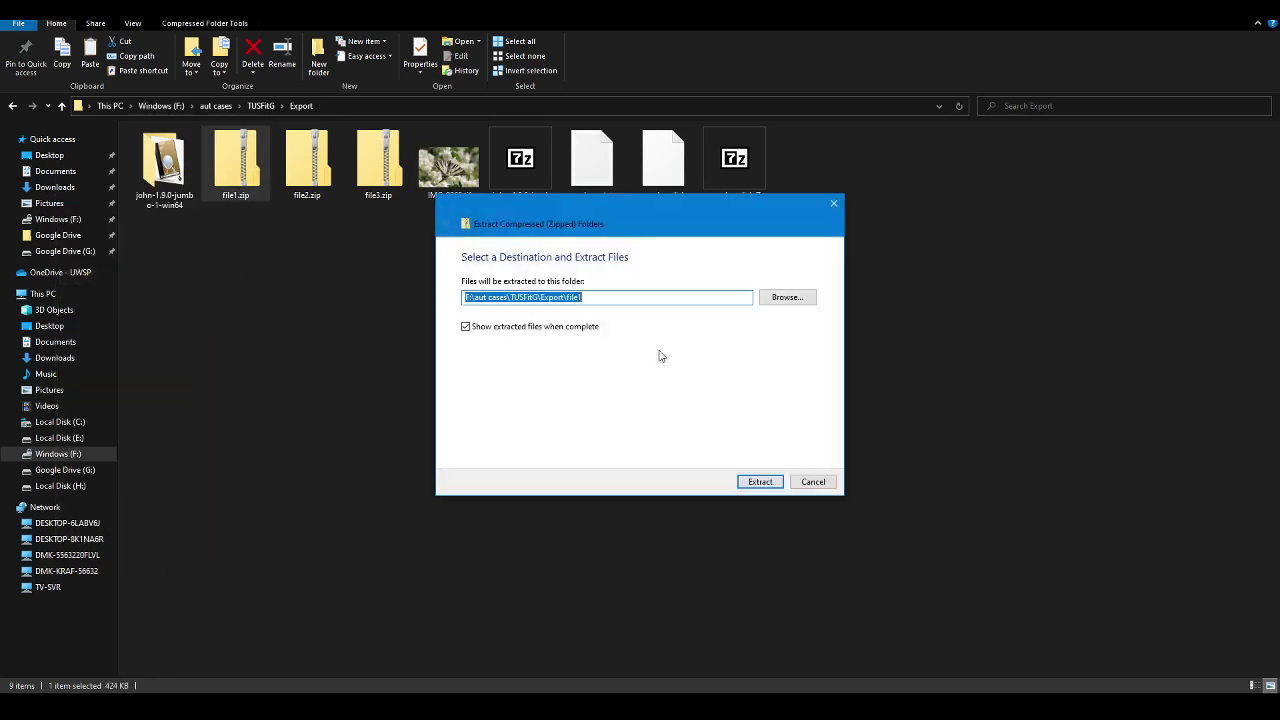
click(760, 481)
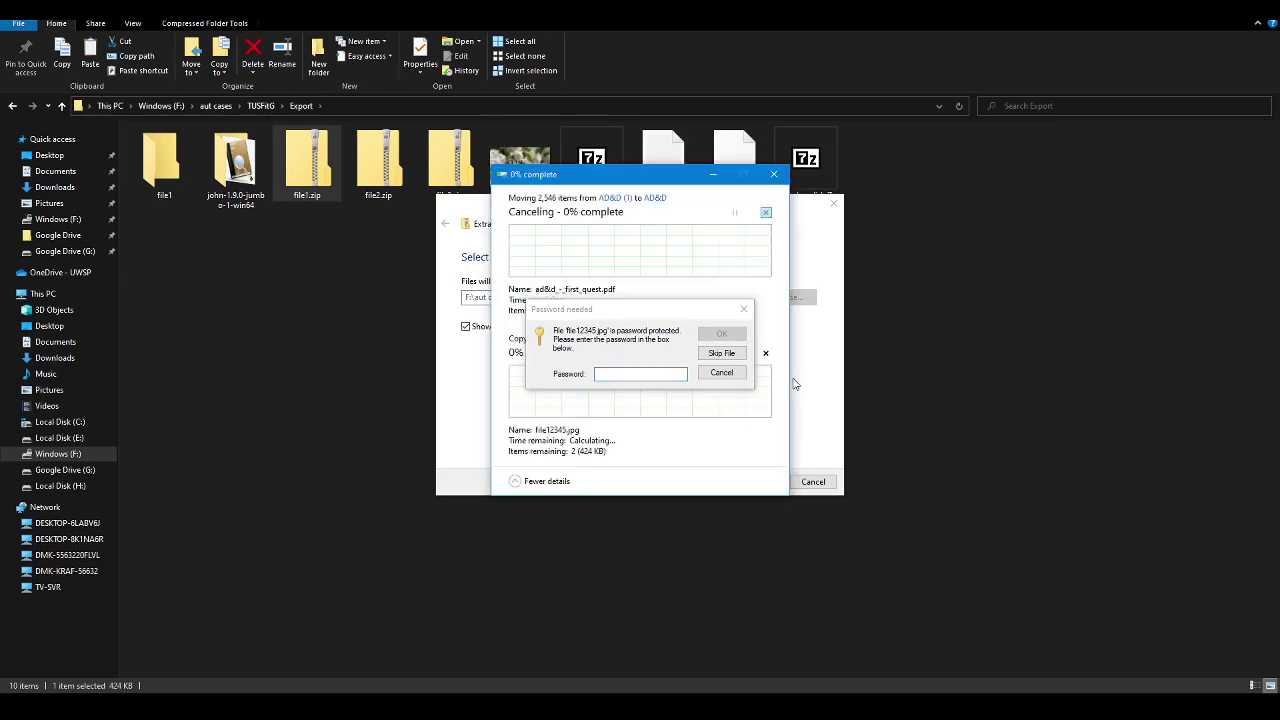
click(600, 374)
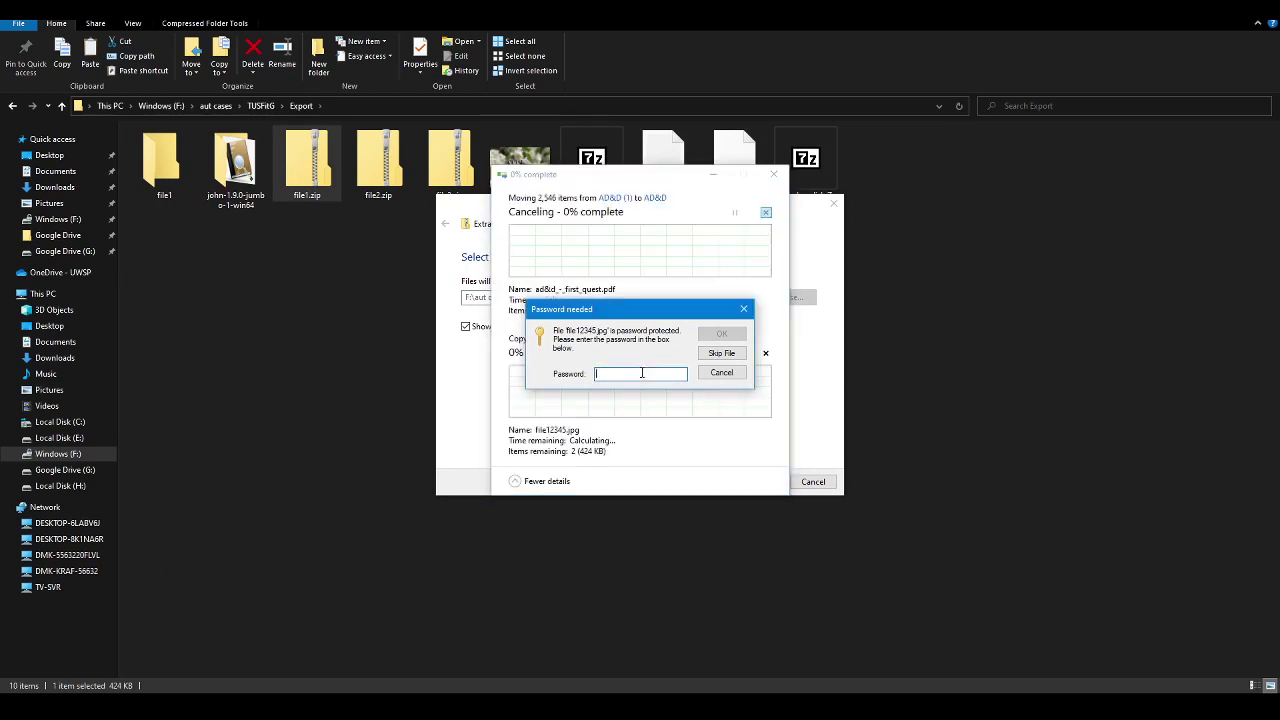
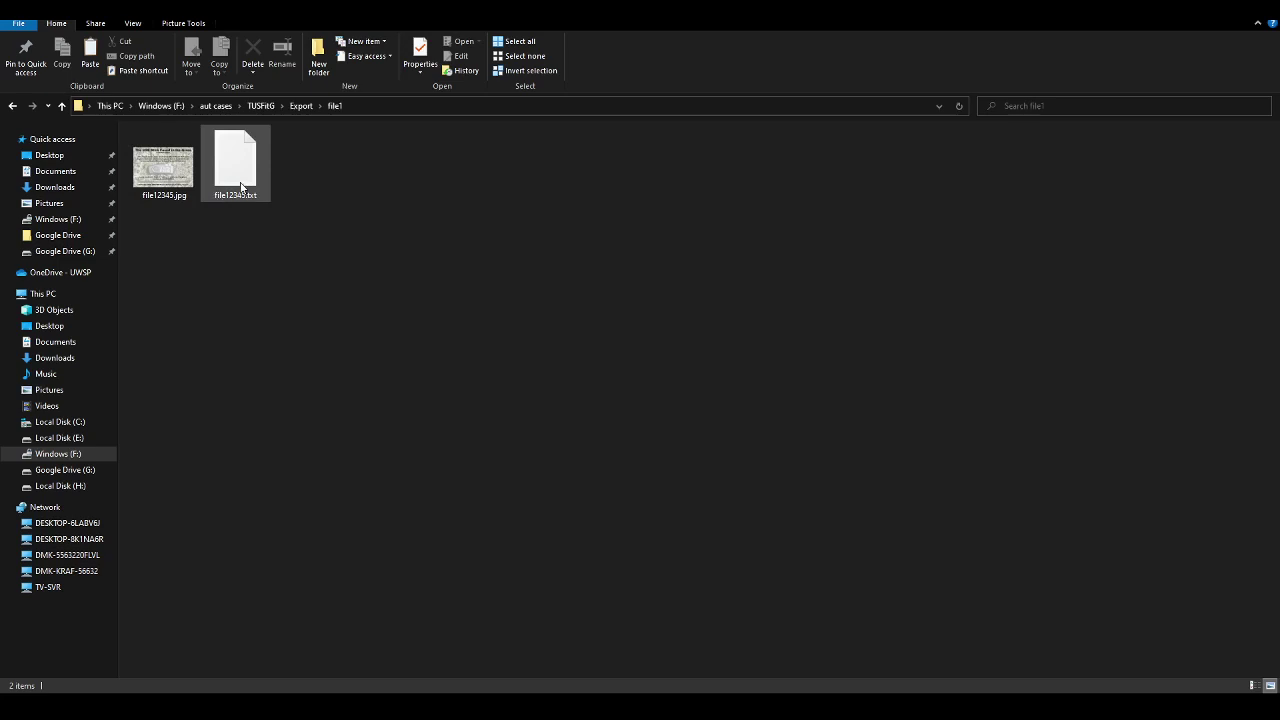
Read file12345.txt's hint about the second password, then open file12345.jpg showing the TUSFitG credits
double_click(218, 192)
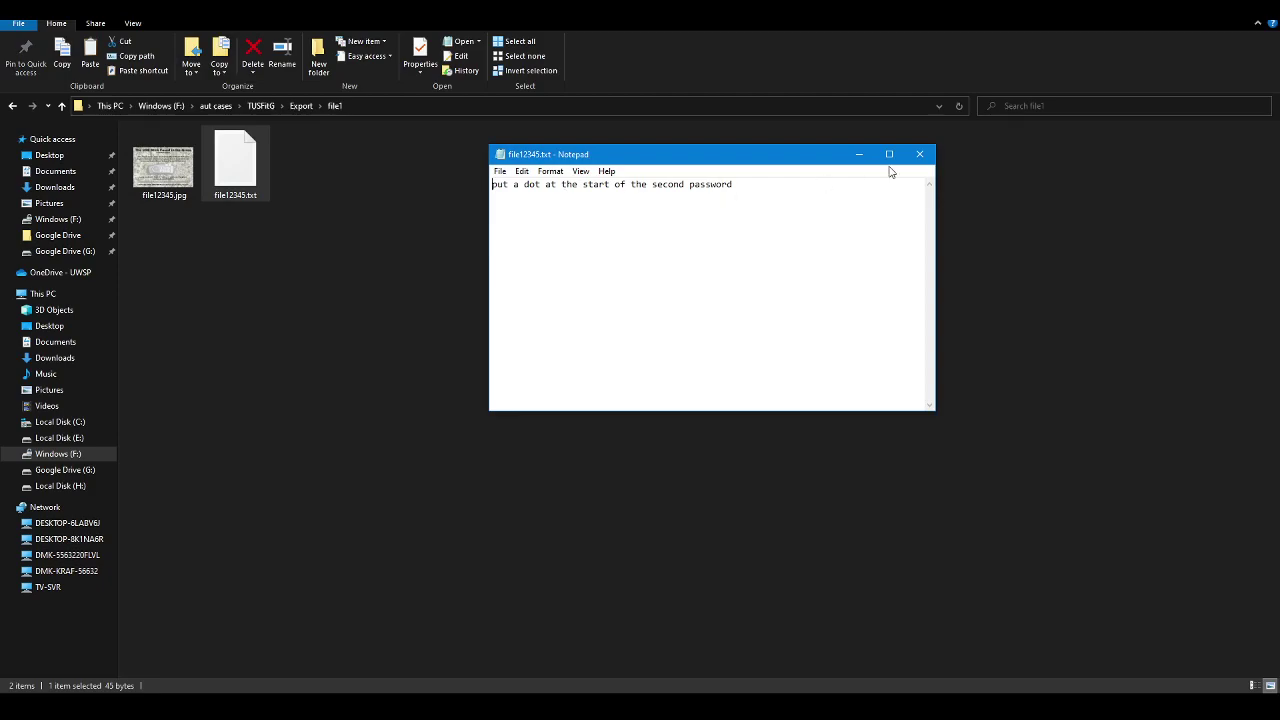
click(920, 154)
click(183, 190)
double_click(183, 190)
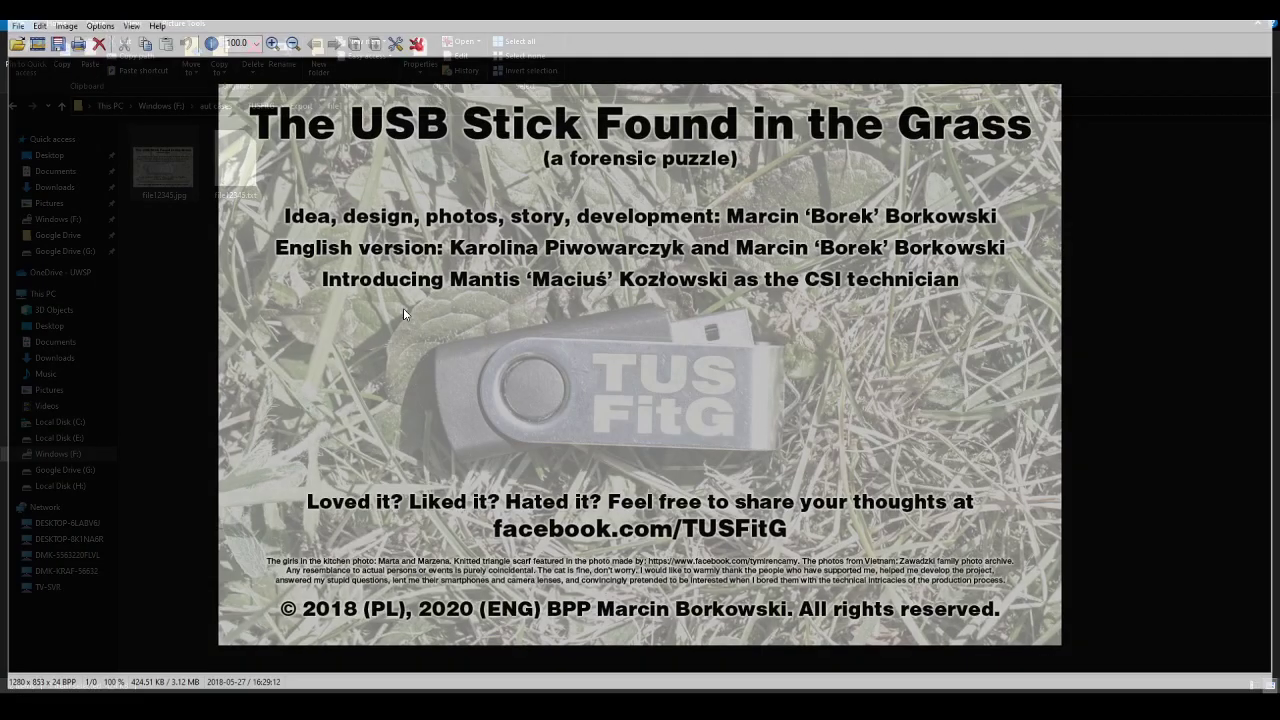
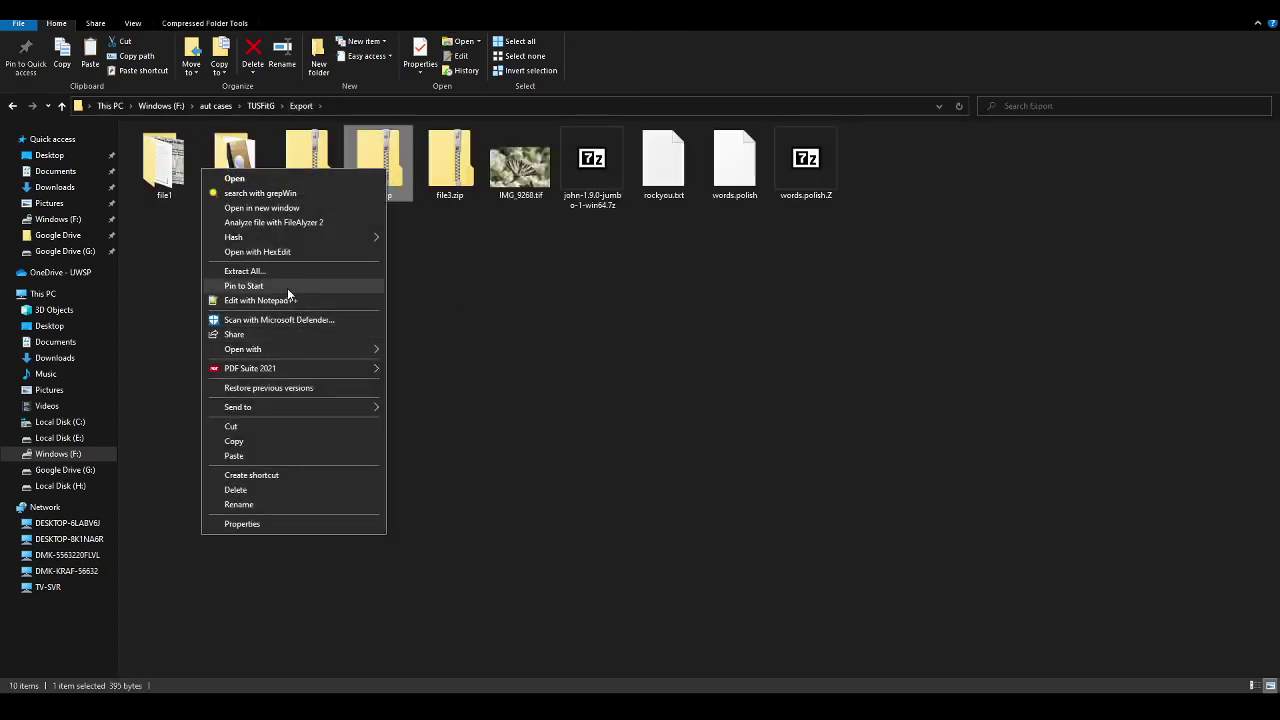
Extract file2.zip to the default file2 folder in Export until file2.txt's password is requested
click(276, 270)
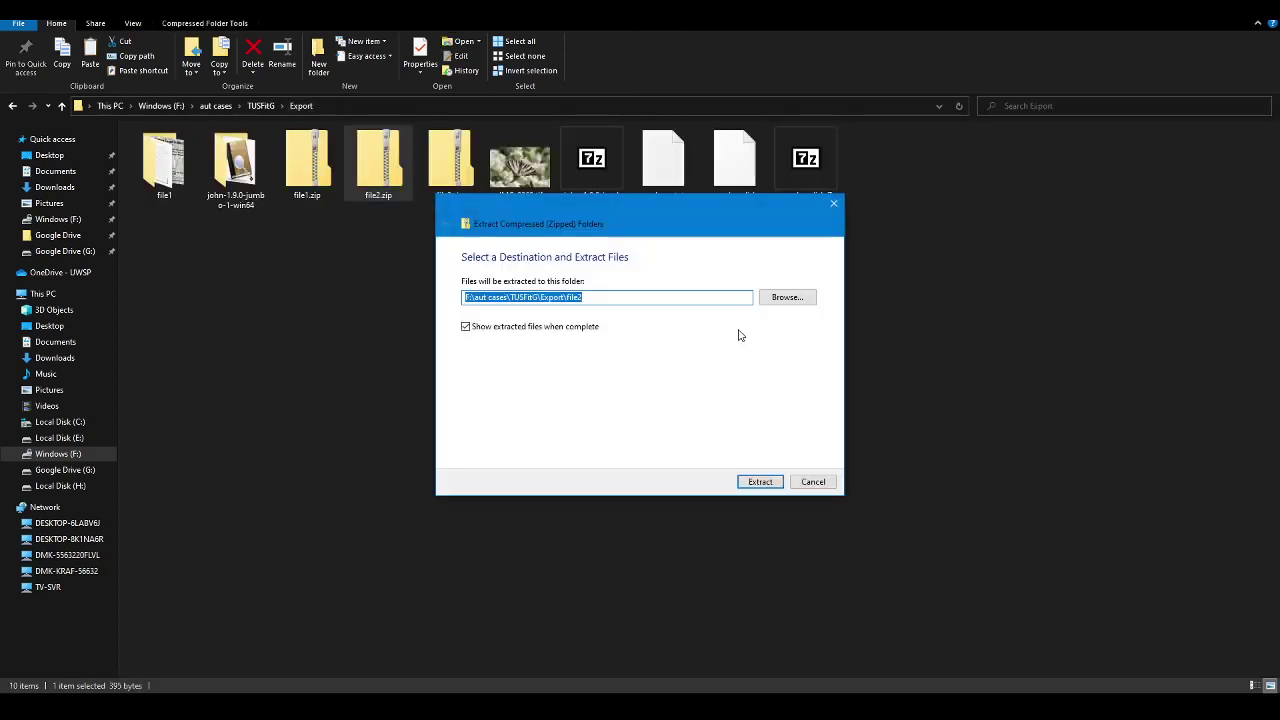
click(770, 486)
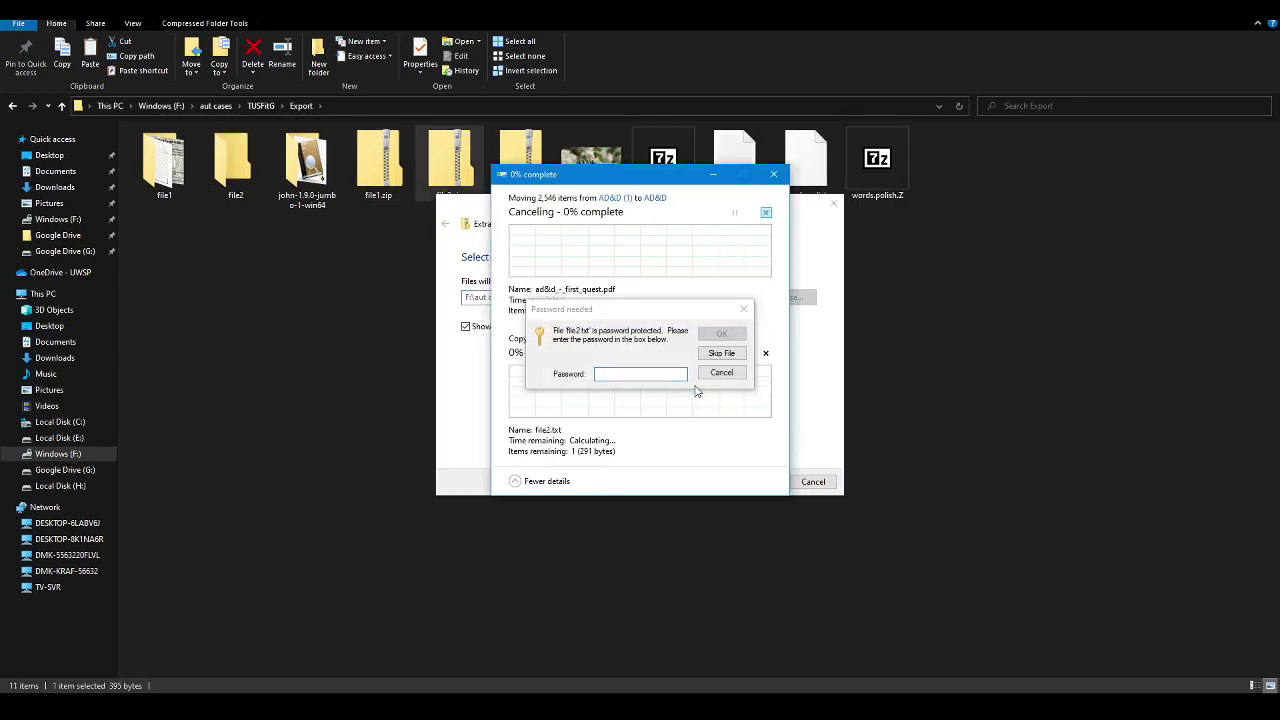
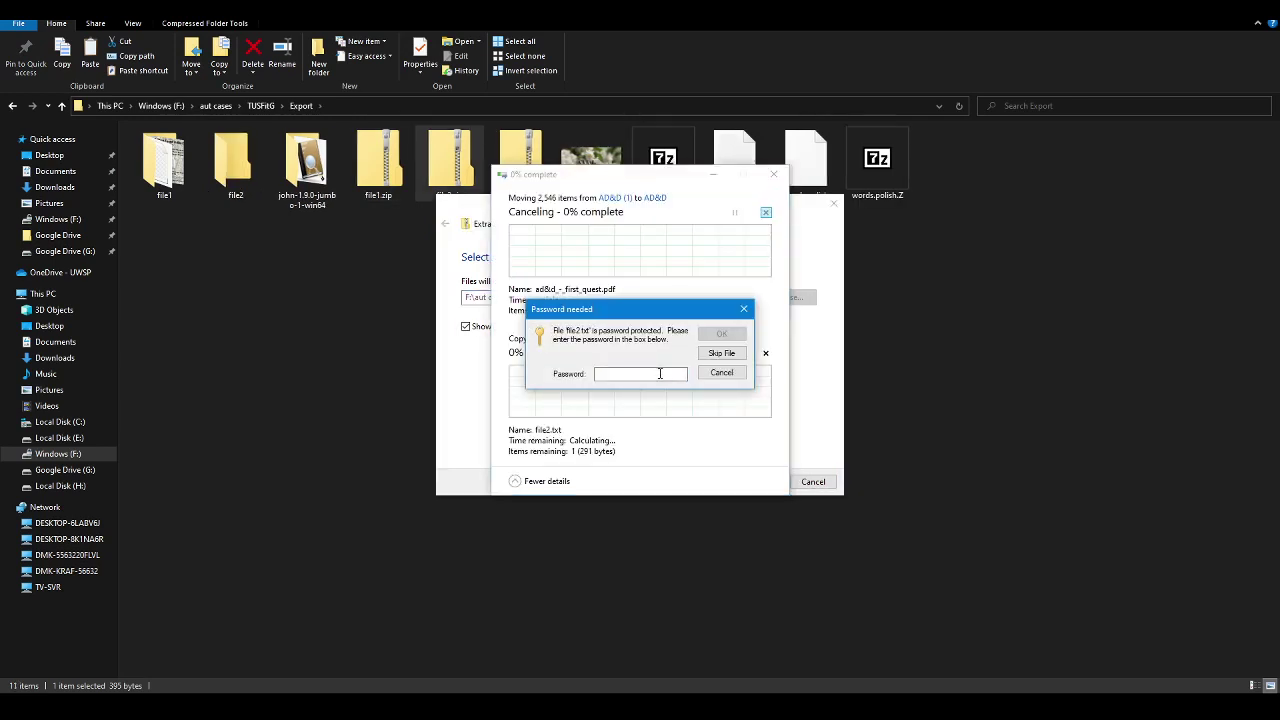
Enter the archive password in the Password needed dialog to extract file2.txt
text(123456)
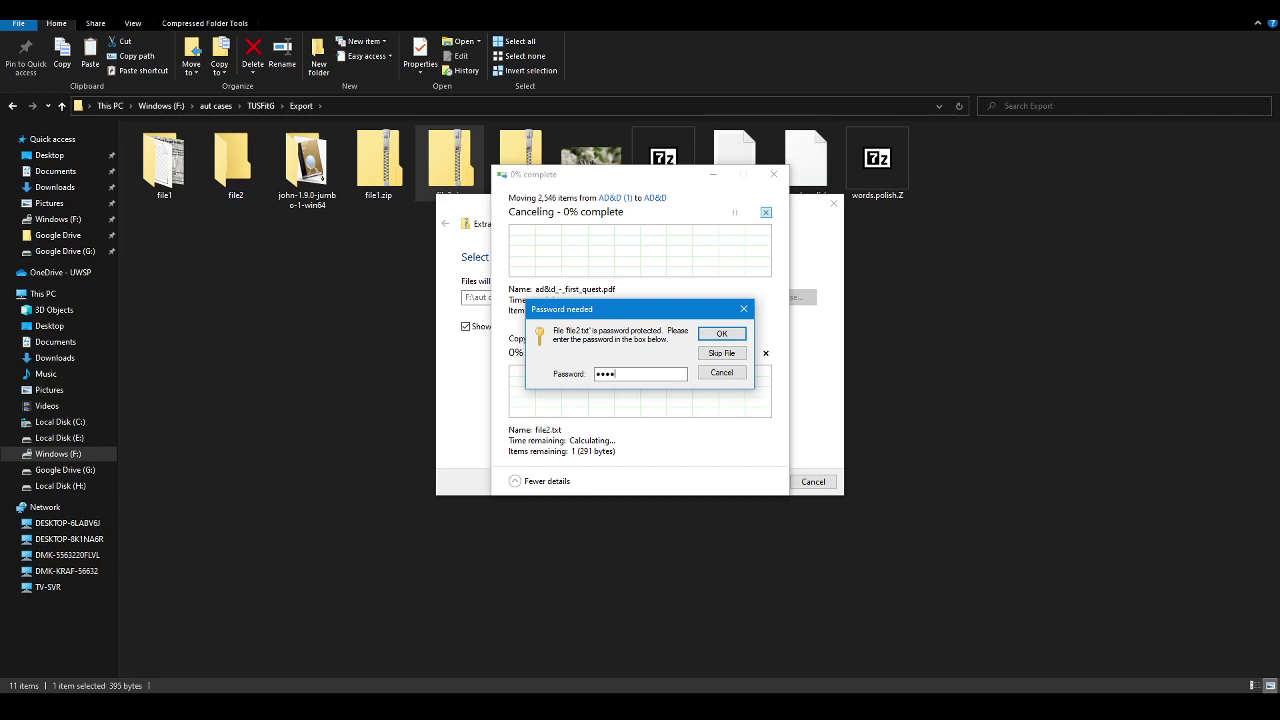
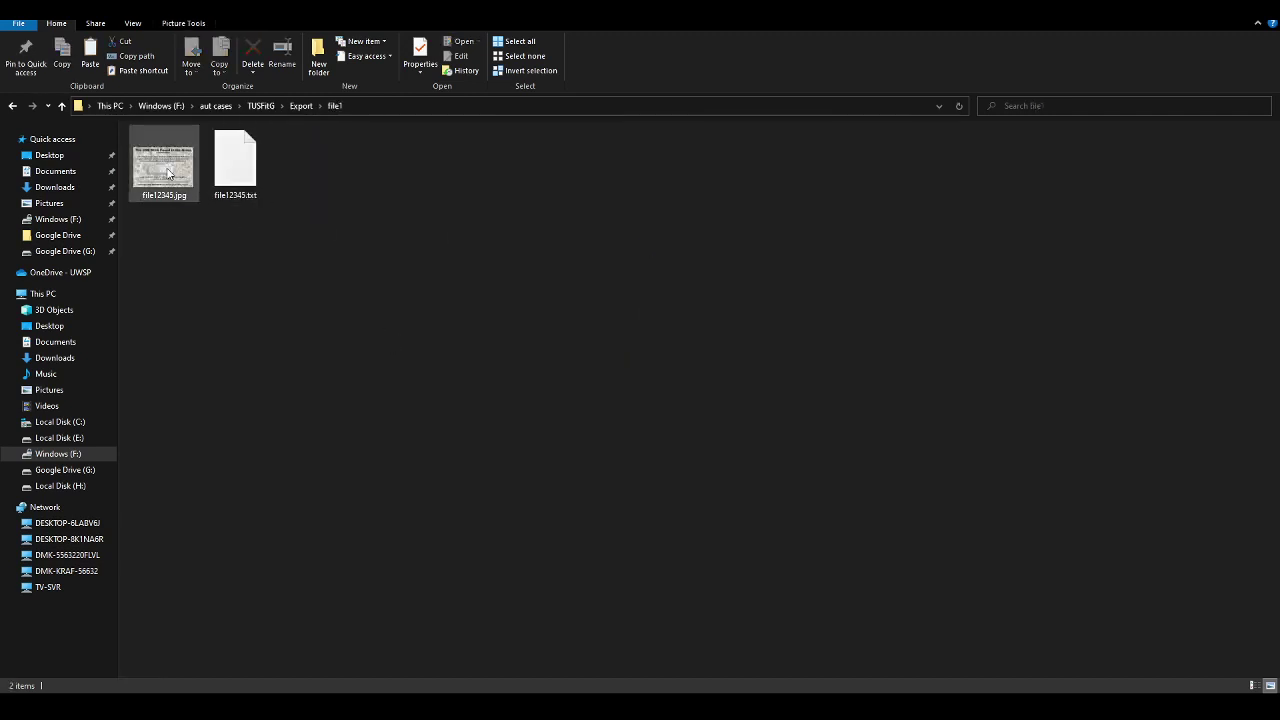
View and close the hint note file12345.txt and picture file12345.jpg, then return to the Export folder
double_click(235, 160)
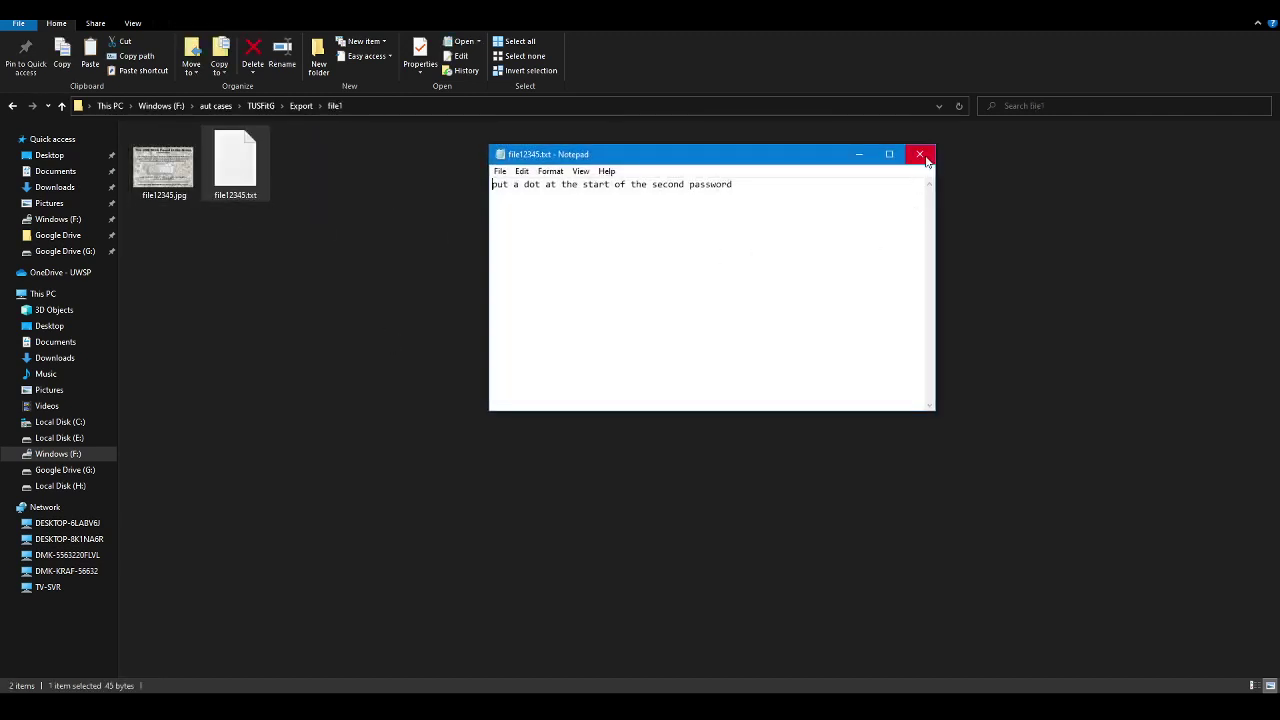
click(919, 154)
double_click(165, 165)
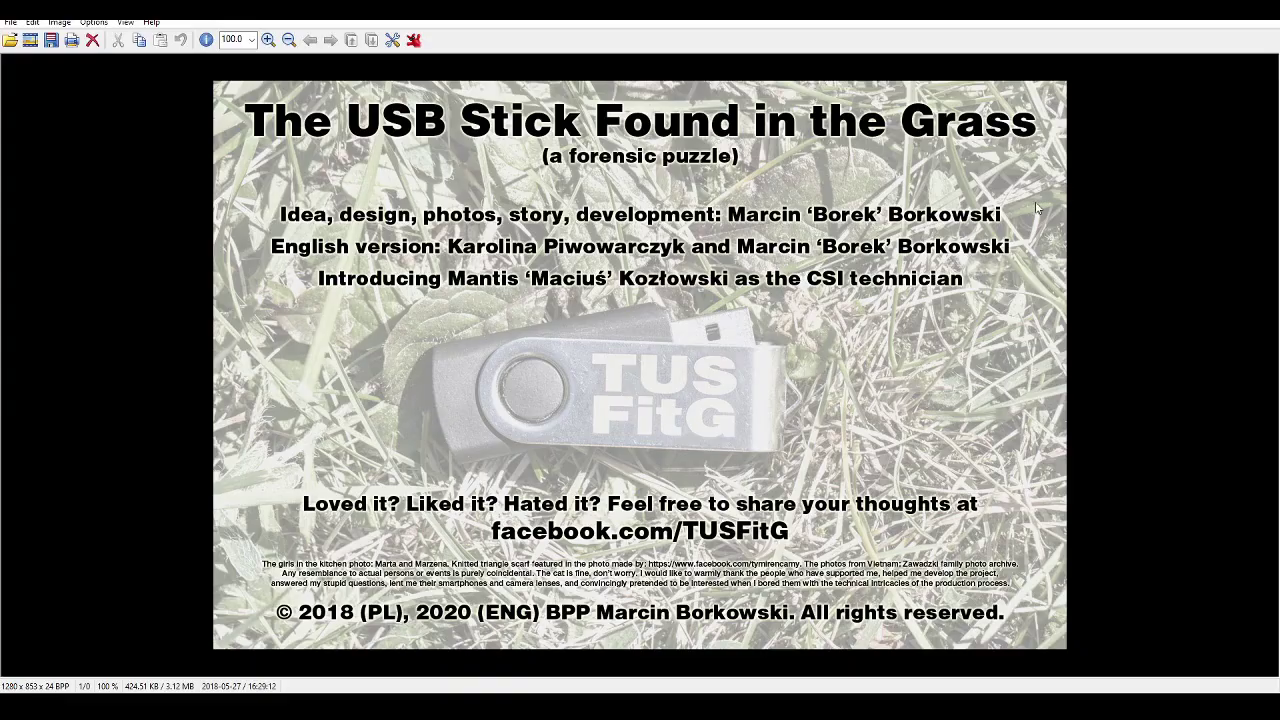
click(1250, 22)
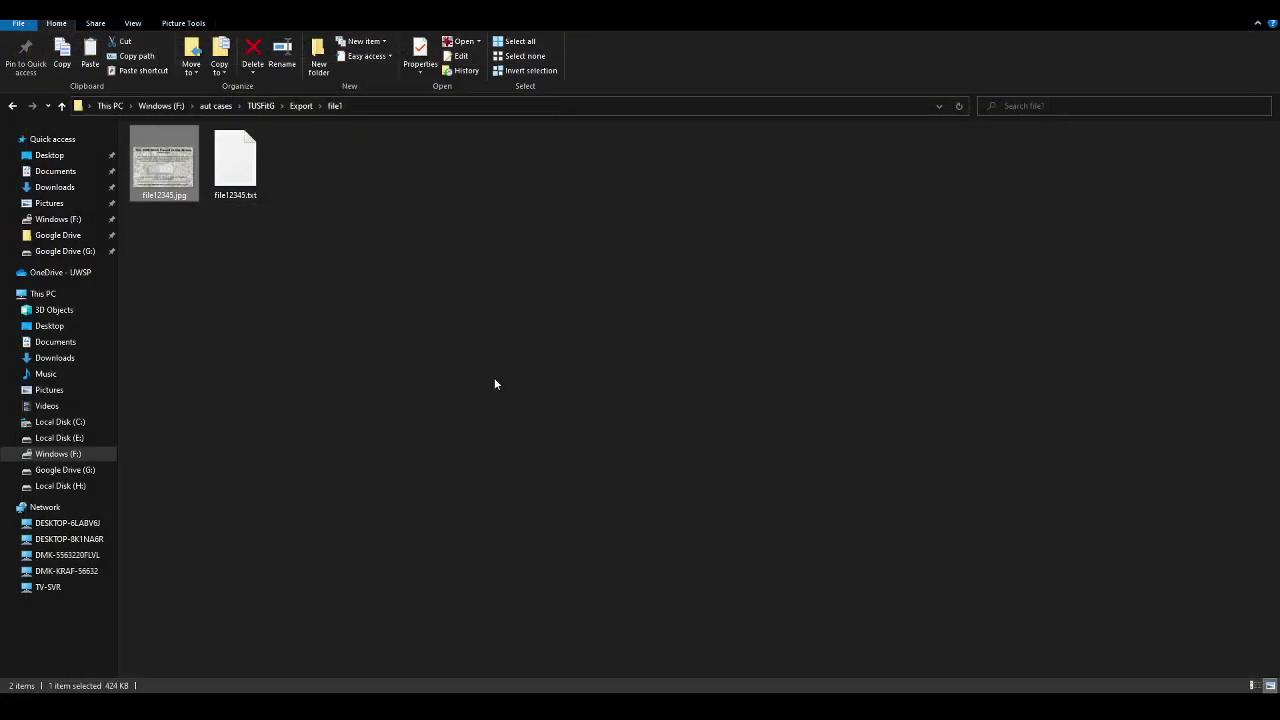
click(494, 384)
click(291, 106)
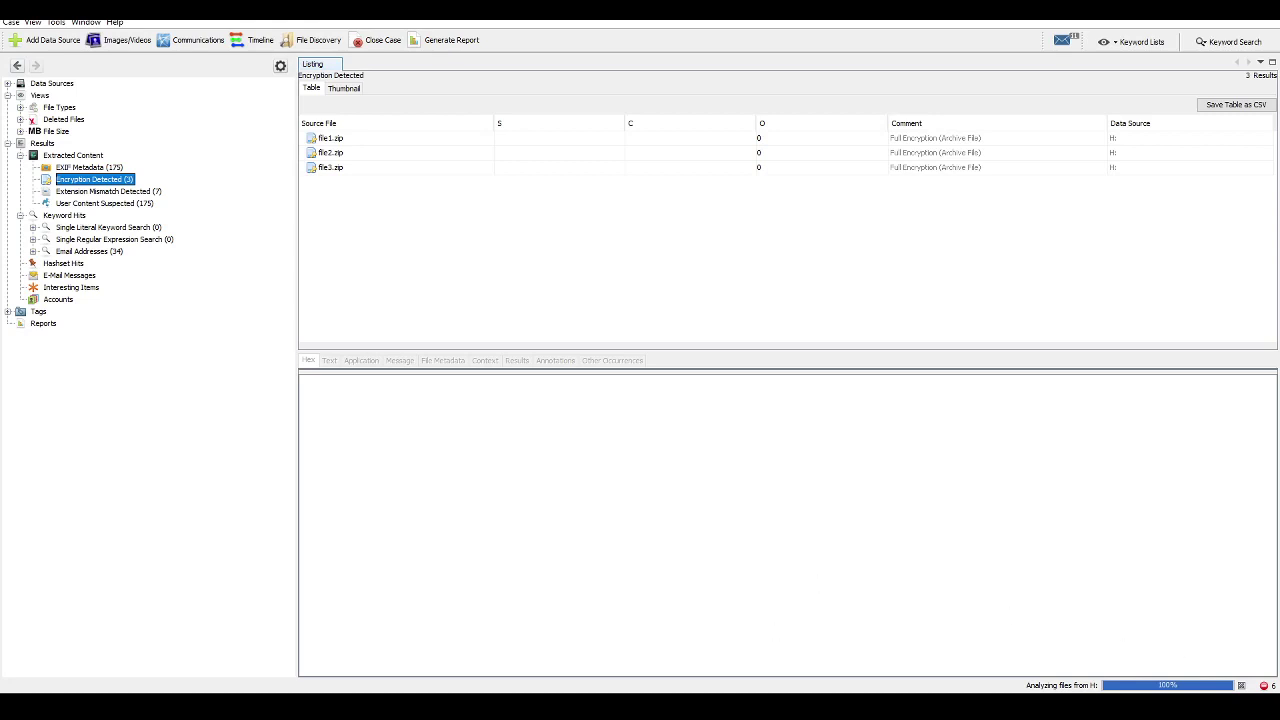
Show Autopsy's ingest messages reporting encrypted files in file1.zip, file2.zip and file3.zip
click(1263, 686)
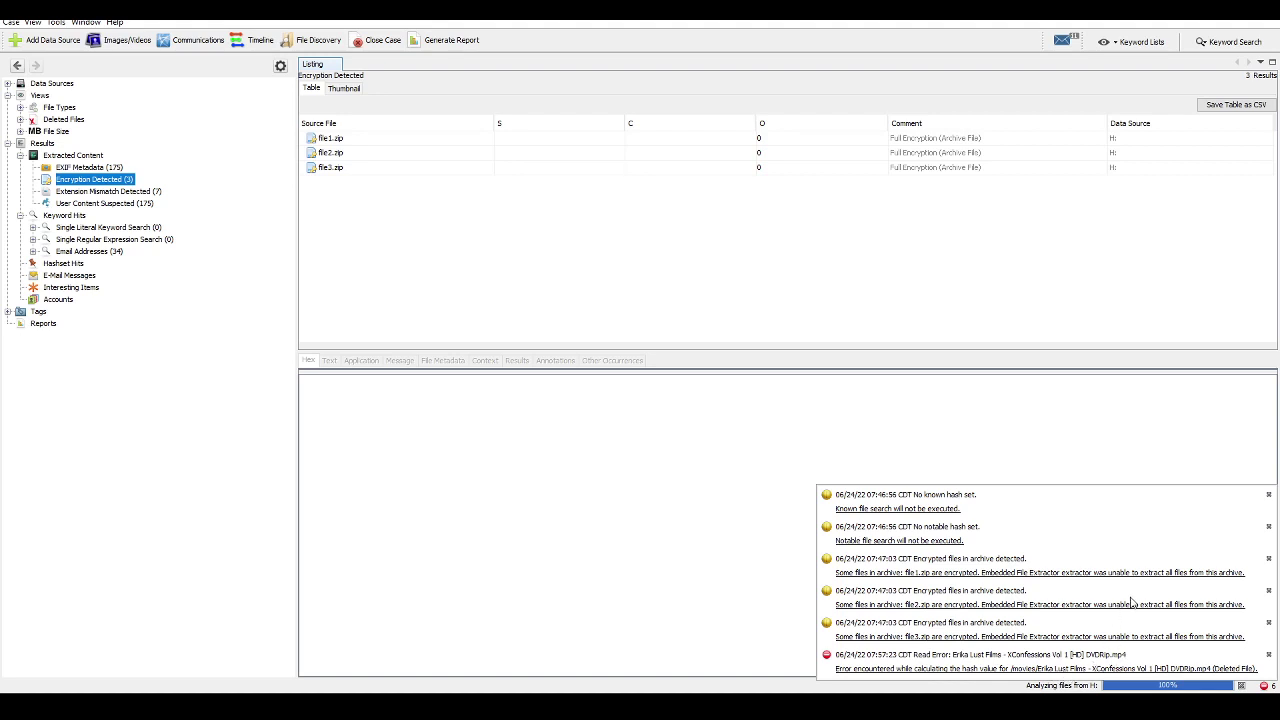
click(1133, 601)
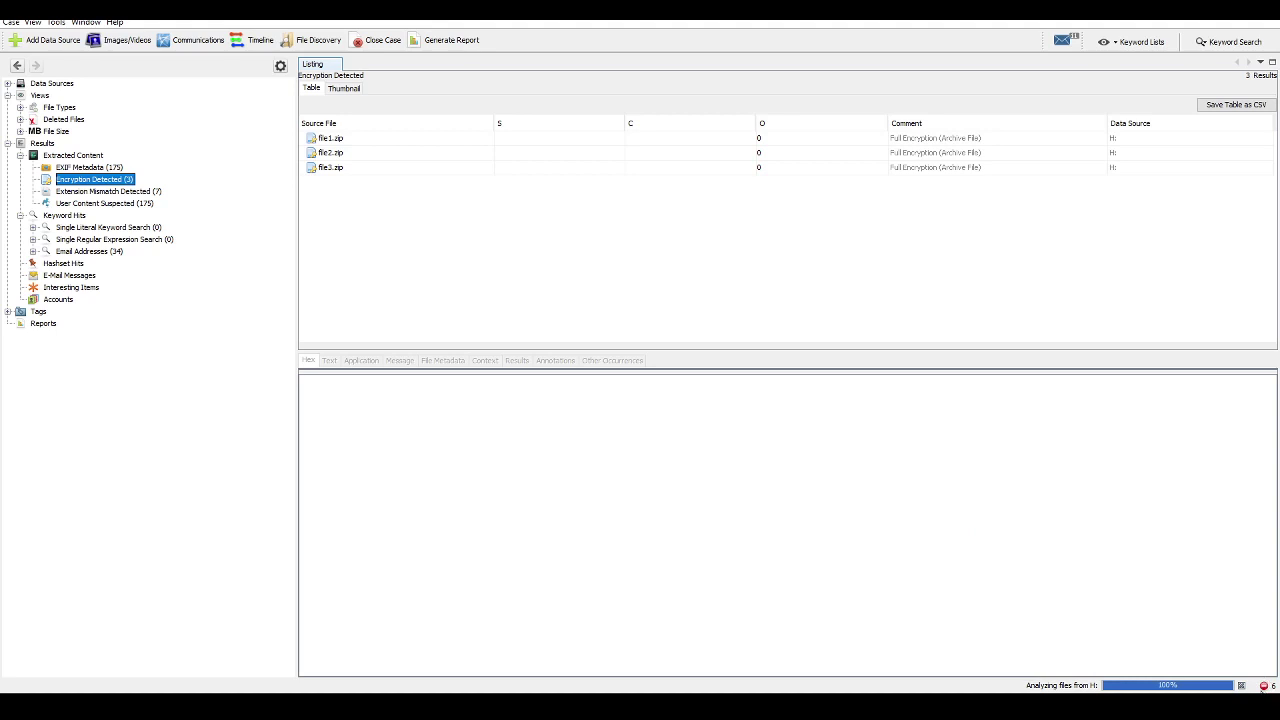
click(1265, 686)
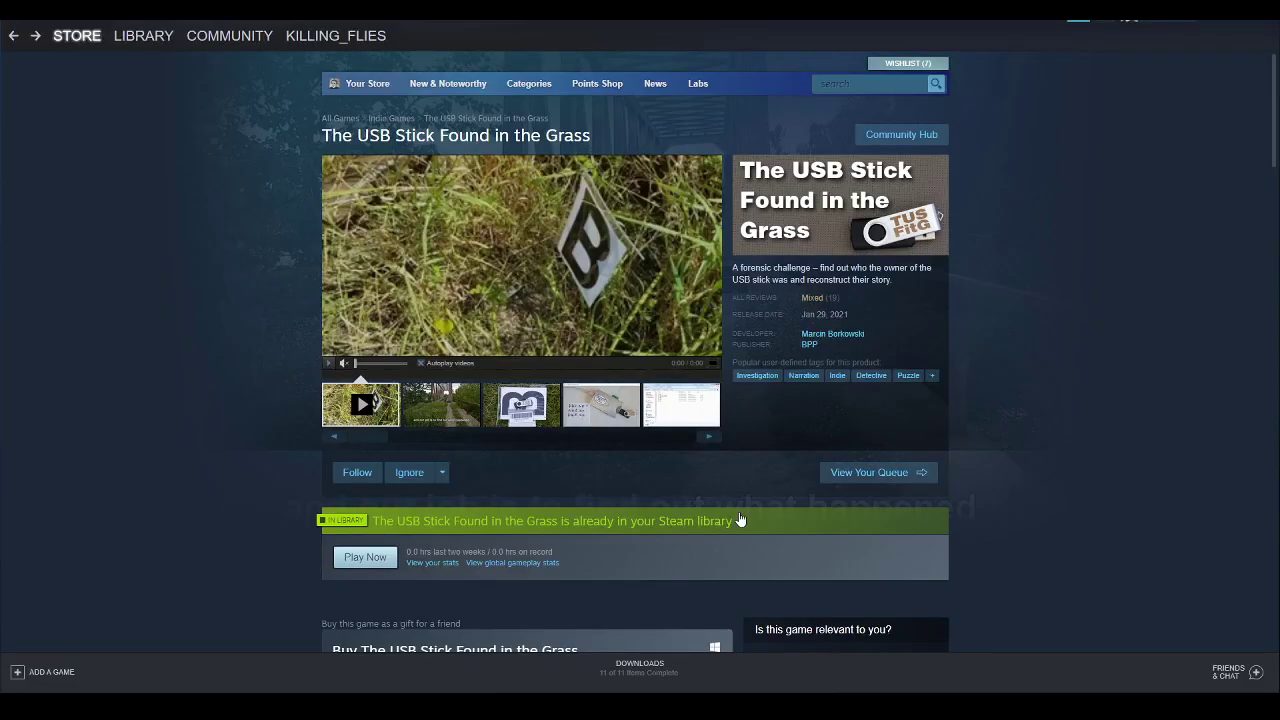
Scroll down the Steam reviews and expand the full rating-checklist review
scroll(1061, 538, down, 15)
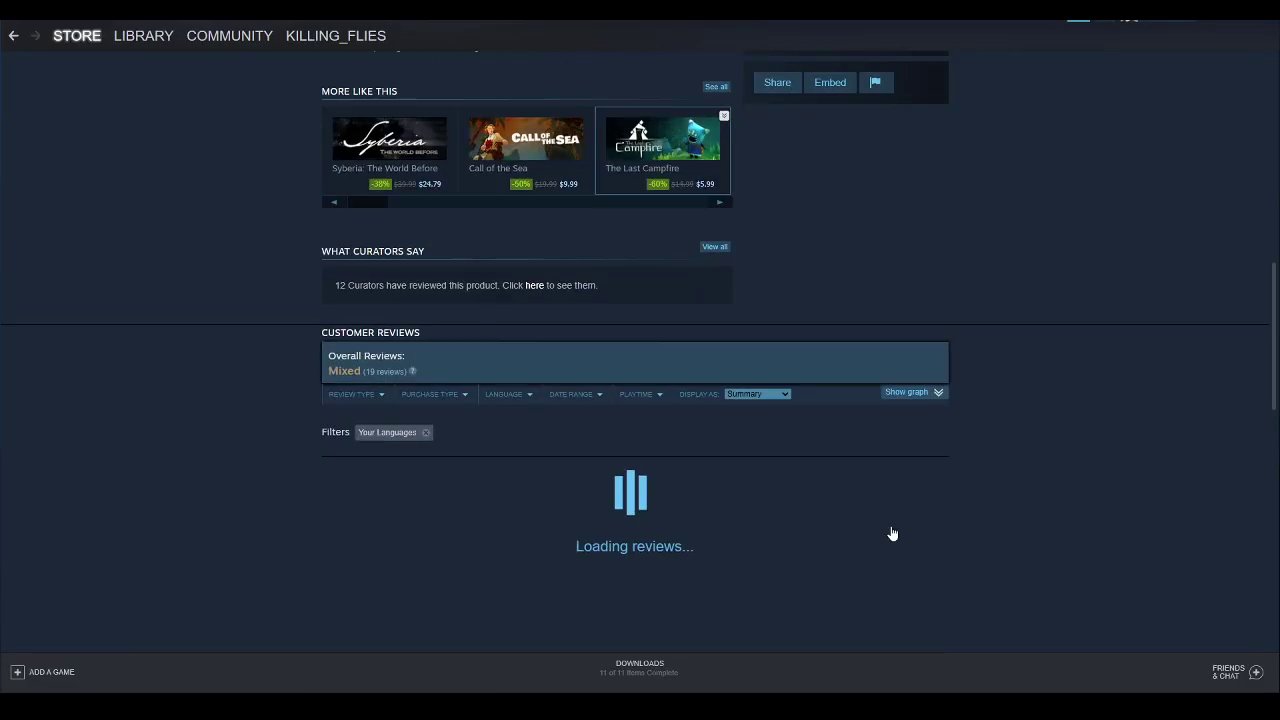
scroll(661, 458, down, 3)
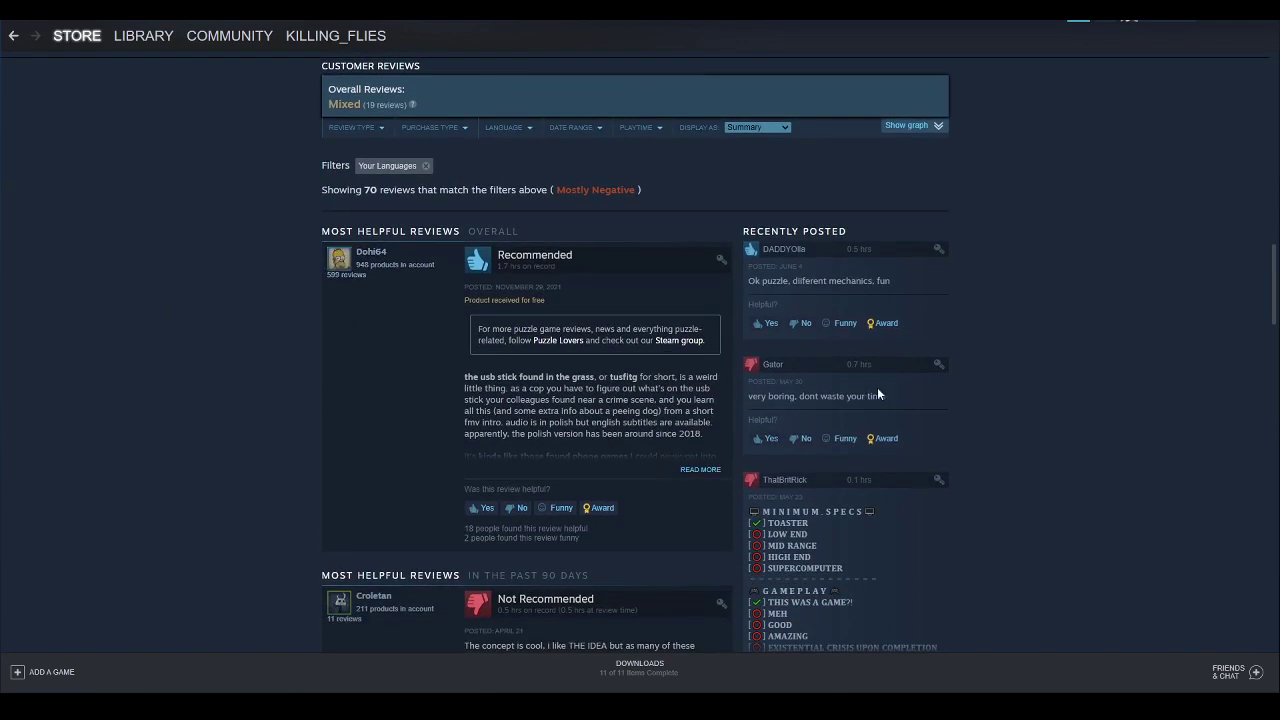
scroll(1076, 521, down, 2)
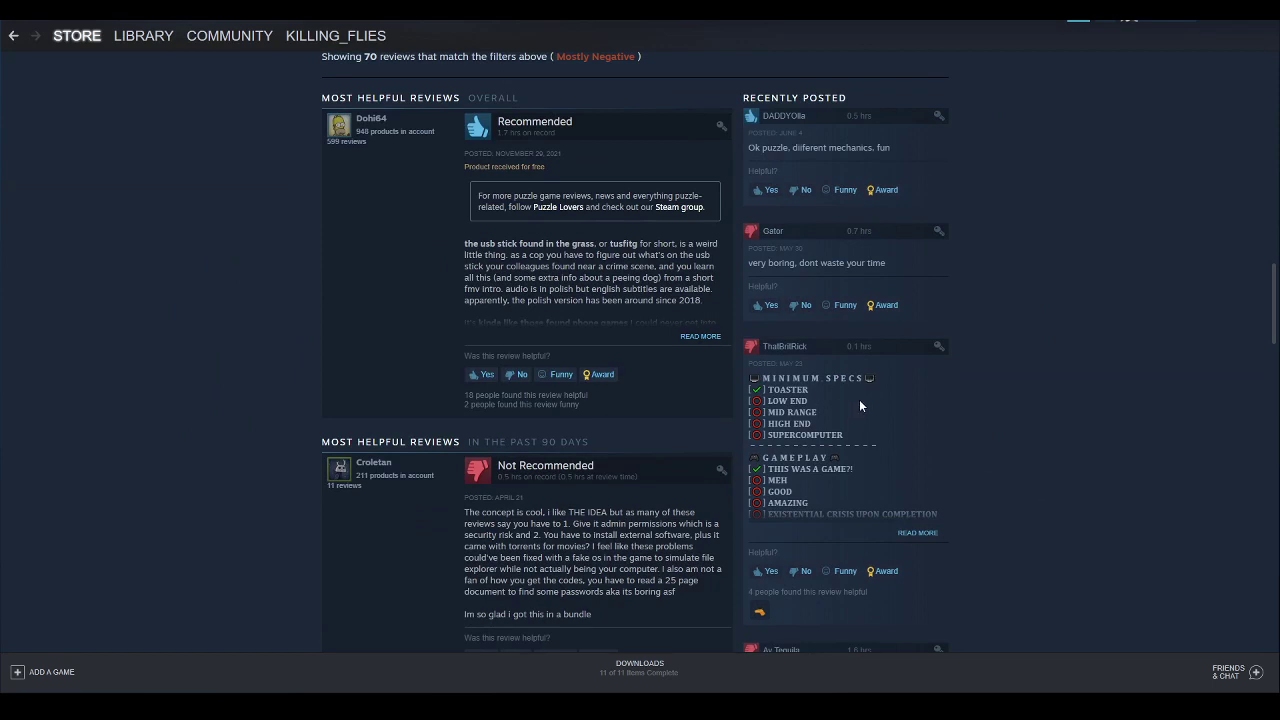
click(918, 534)
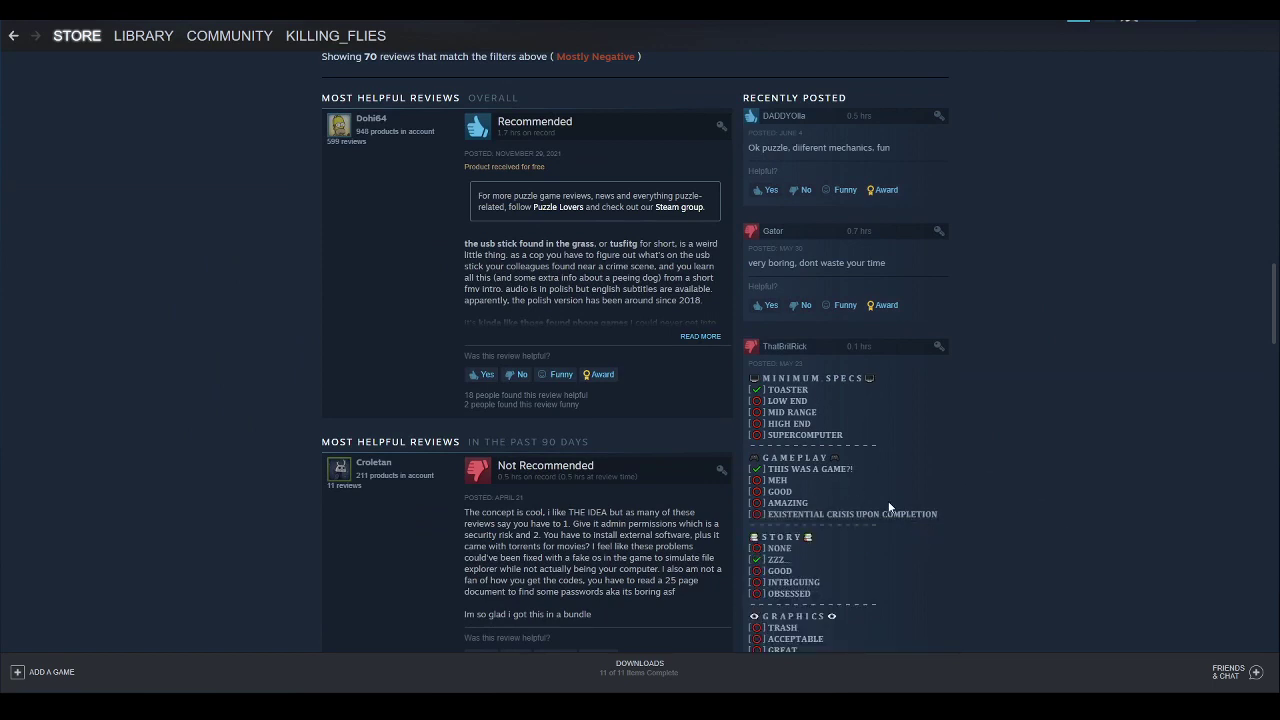
Read the checklist review down to its difficulty, completion time and 3/10 verdict sections
scroll(924, 527, down, 2)
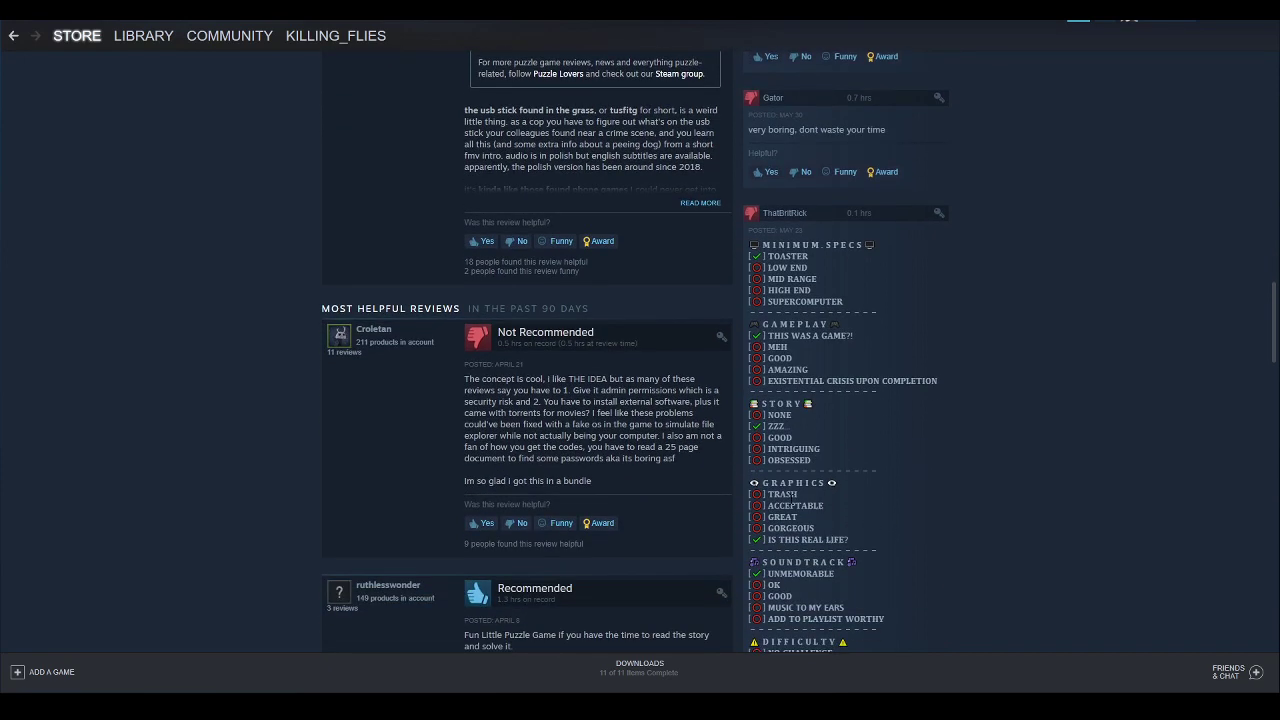
scroll(862, 539, down, 1)
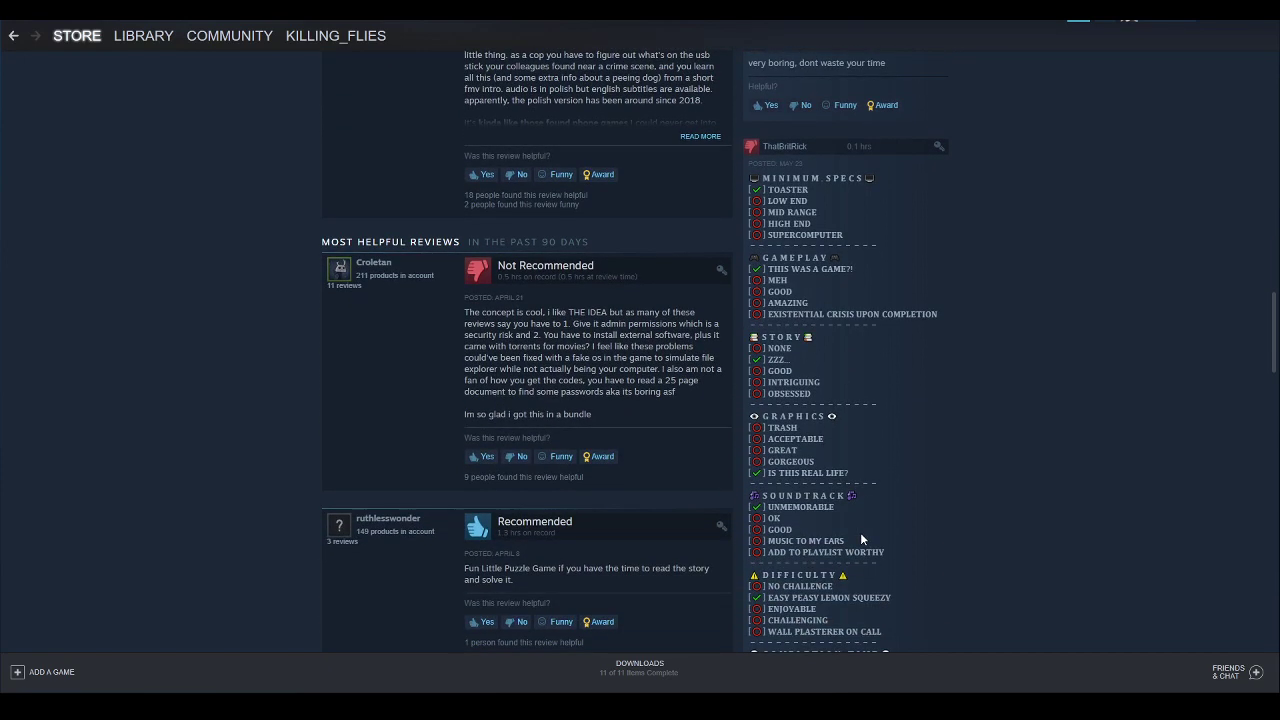
scroll(881, 538, down, 1)
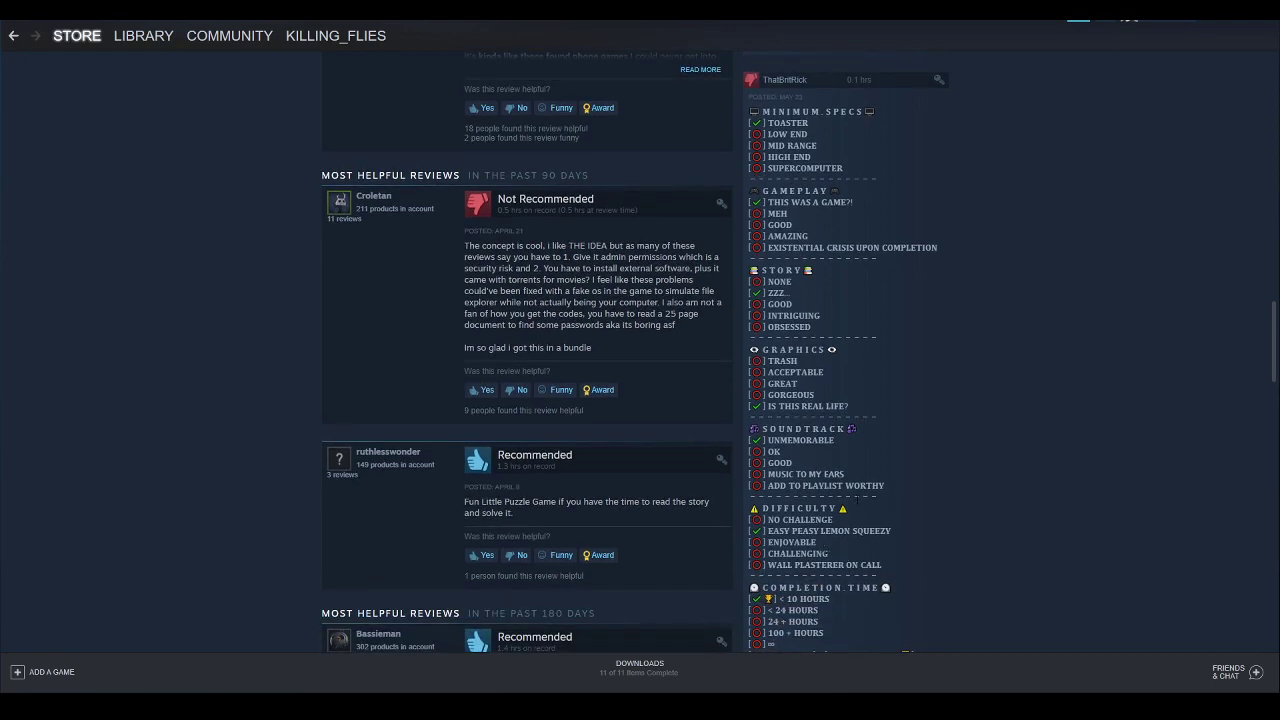
scroll(857, 502, up, 3)
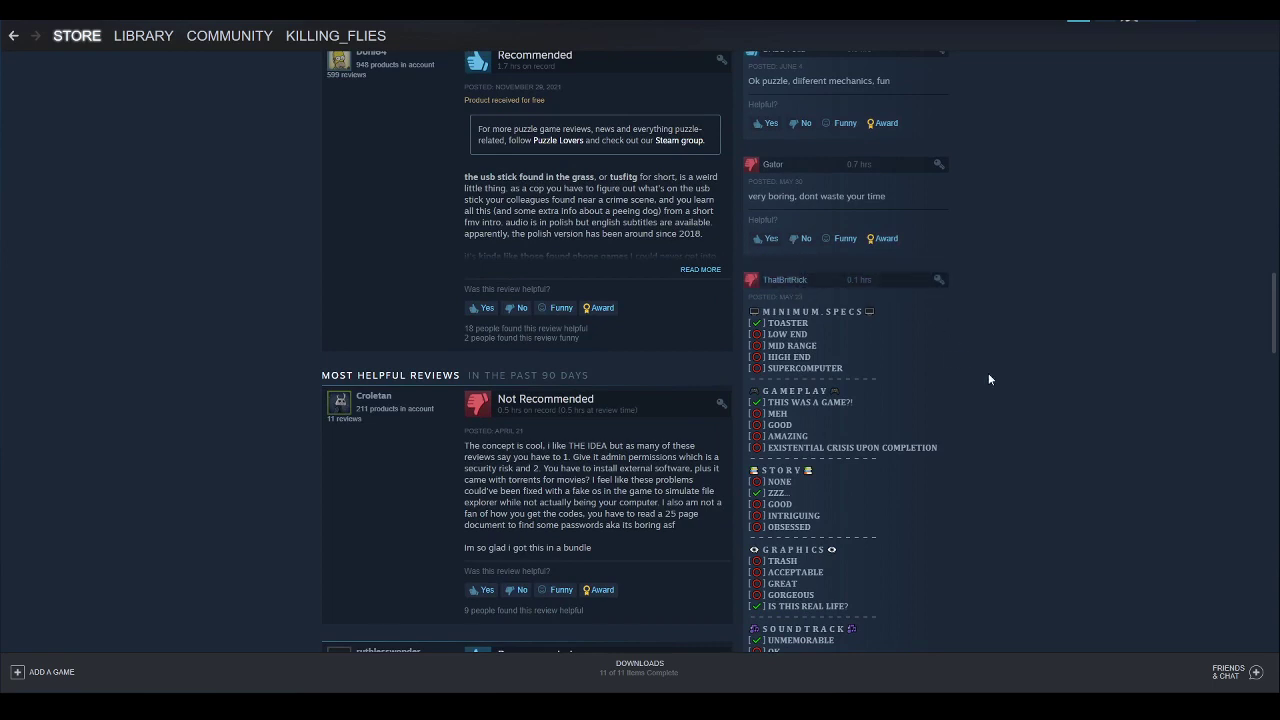
scroll(959, 423, down, 1)
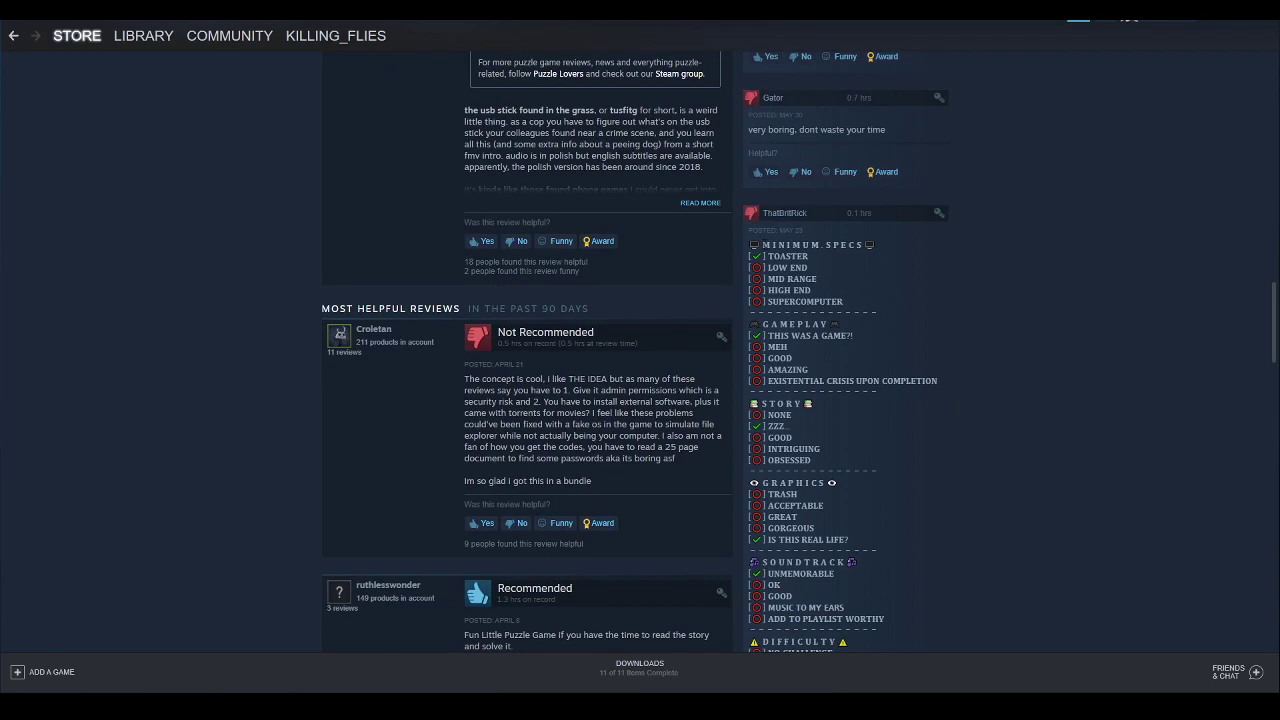
drag(762, 245, 941, 509)
click(1044, 481)
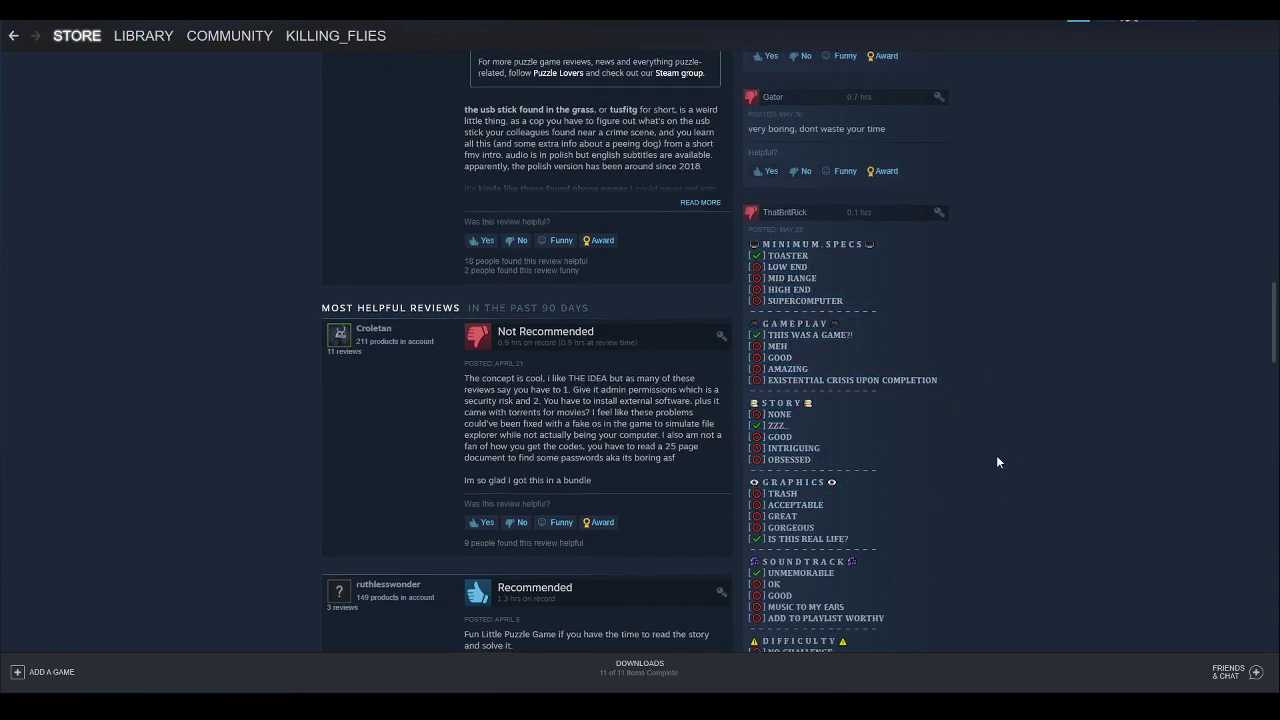
scroll(960, 430, down, 3)
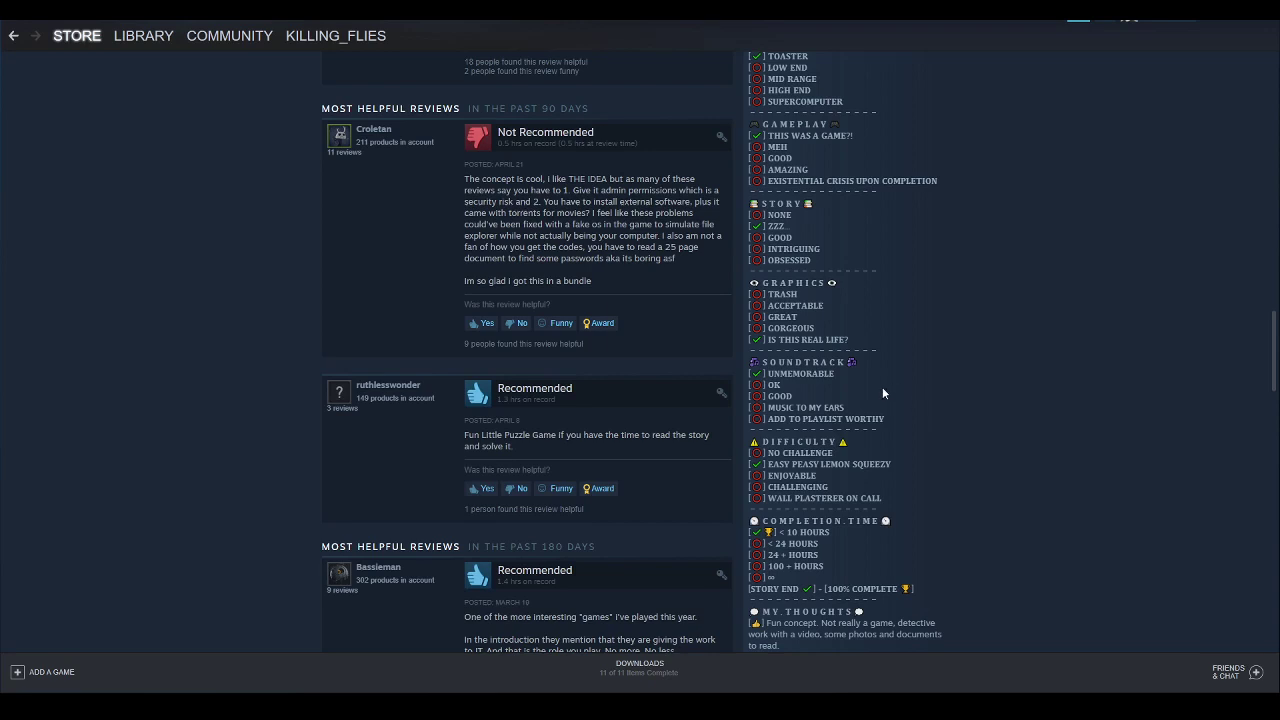
scroll(895, 380, up, 3)
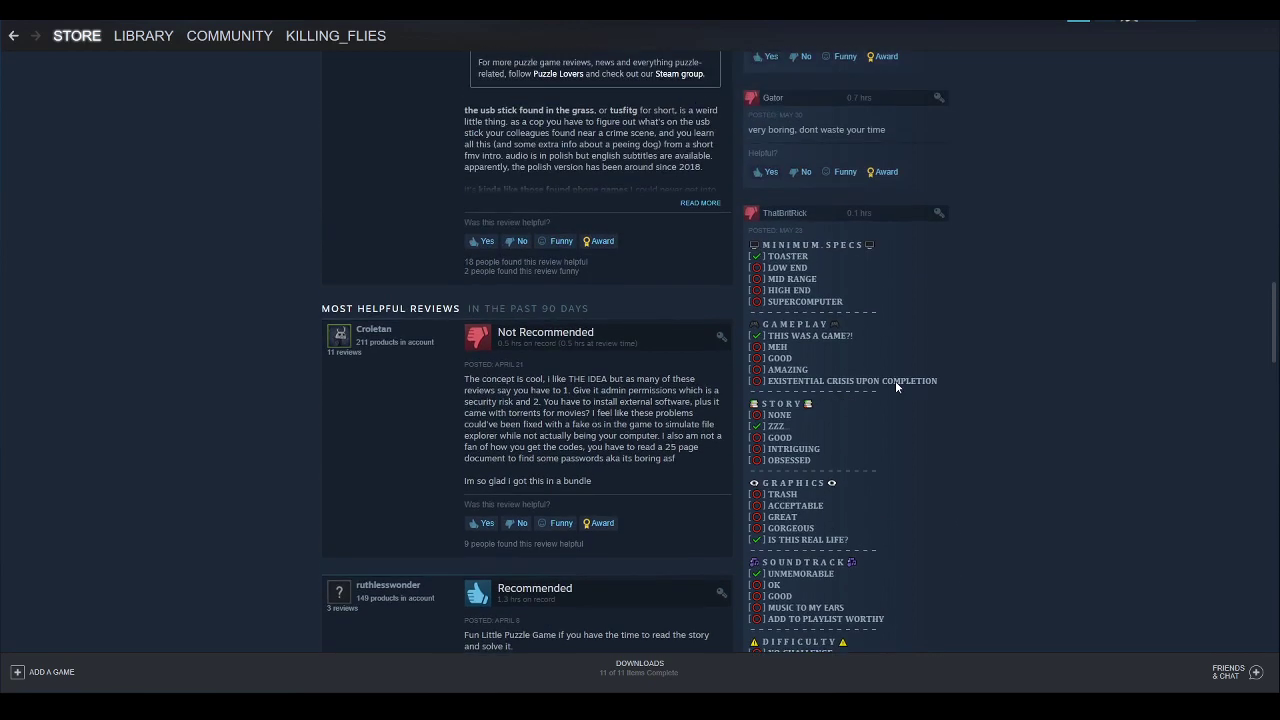
scroll(958, 479, down, 4)
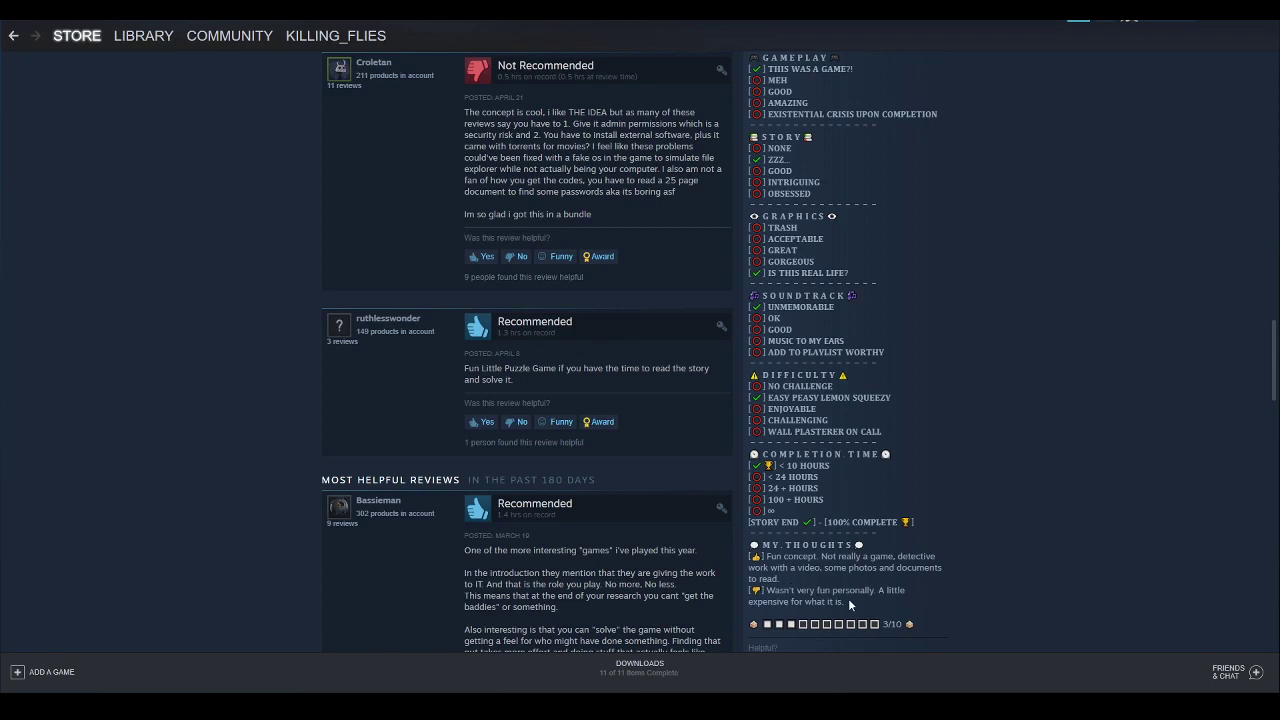
scroll(1007, 510, up, 4)
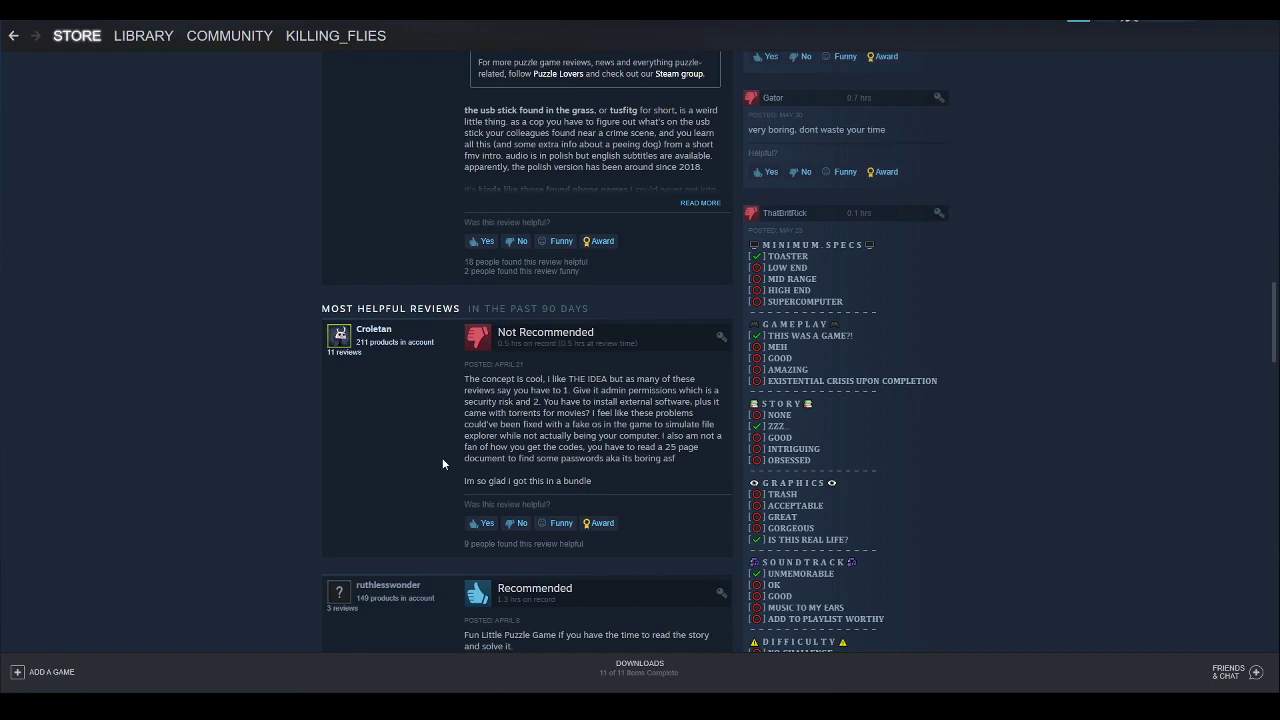
scroll(442, 455, up, 3)
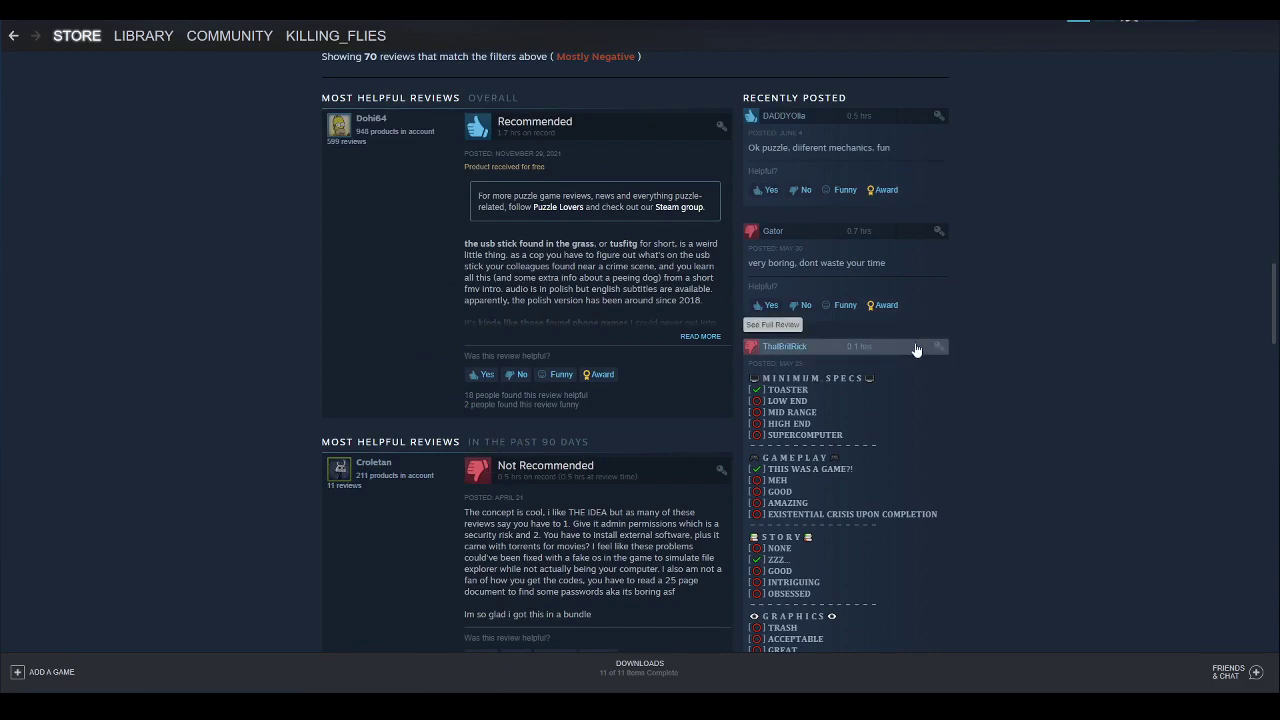
Open the negative checklist review on its own page, then return to the store reviews
scroll(919, 462, down, 4)
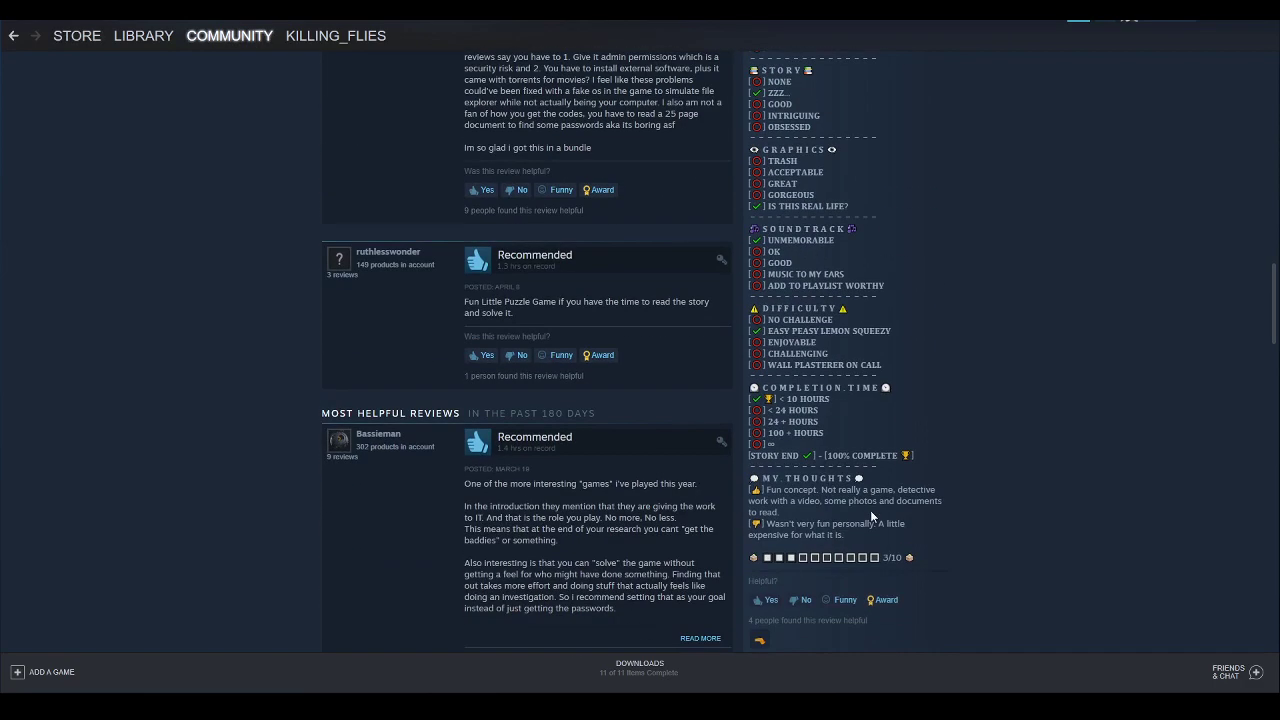
click(870, 510)
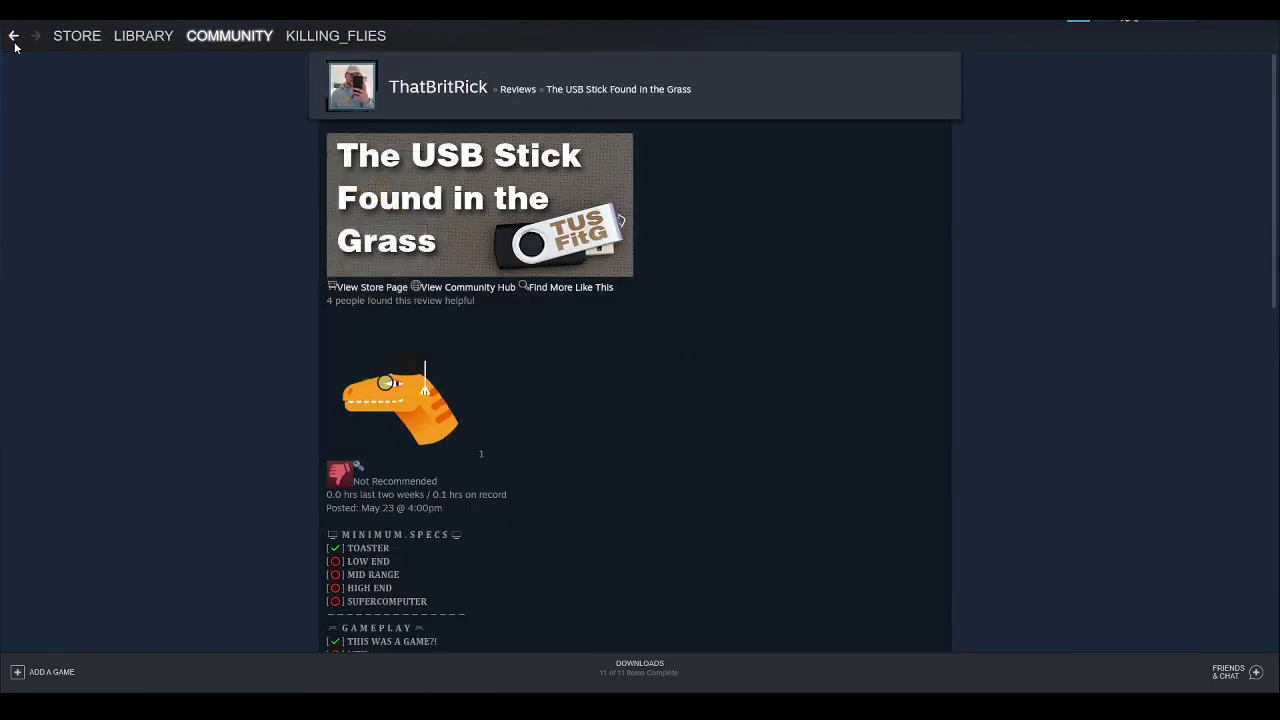
click(12, 35)
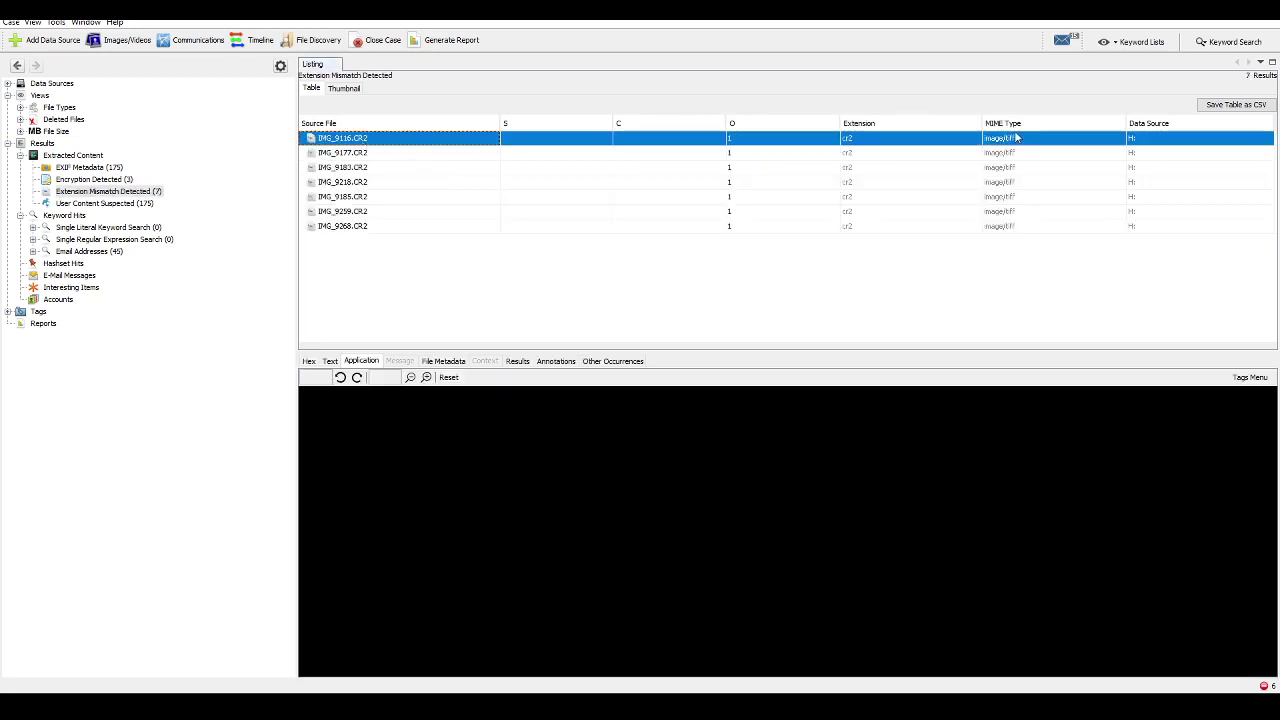
Inspect the IMG_9177.CR2 and IMG_9116.CR2 mismatch entries, then list the 175 EXIF Metadata results
click(368, 152)
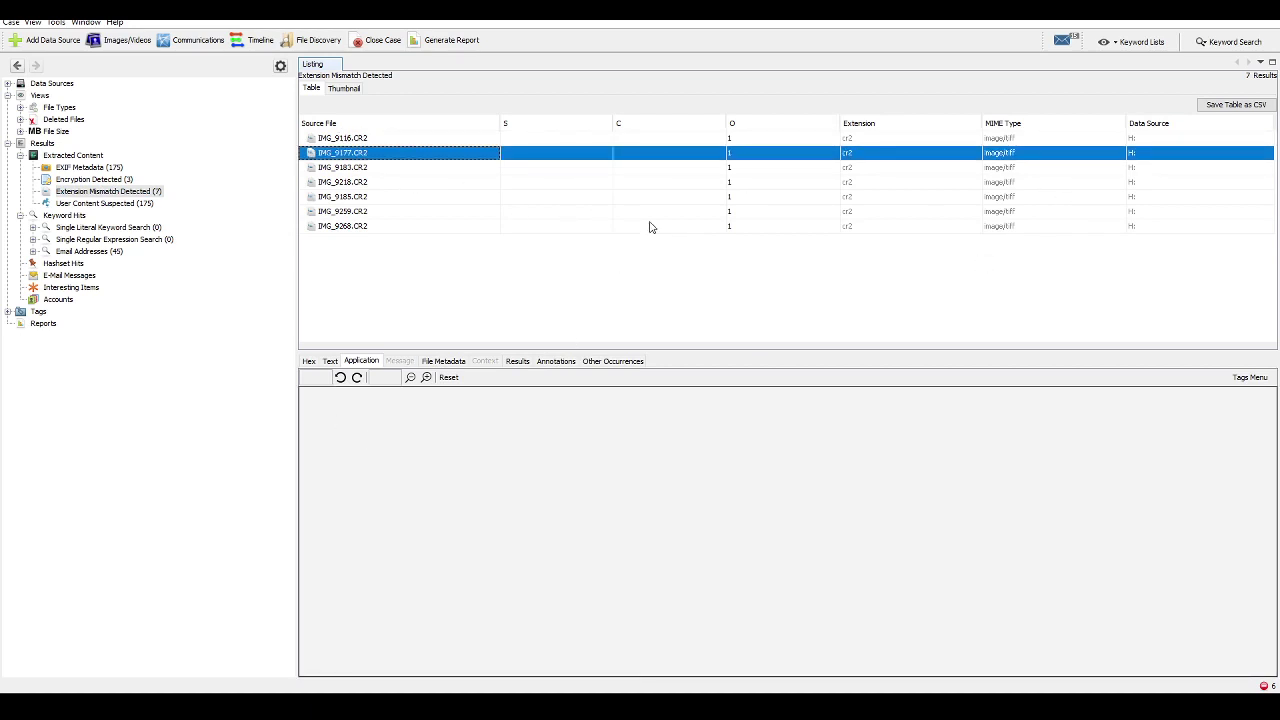
click(364, 140)
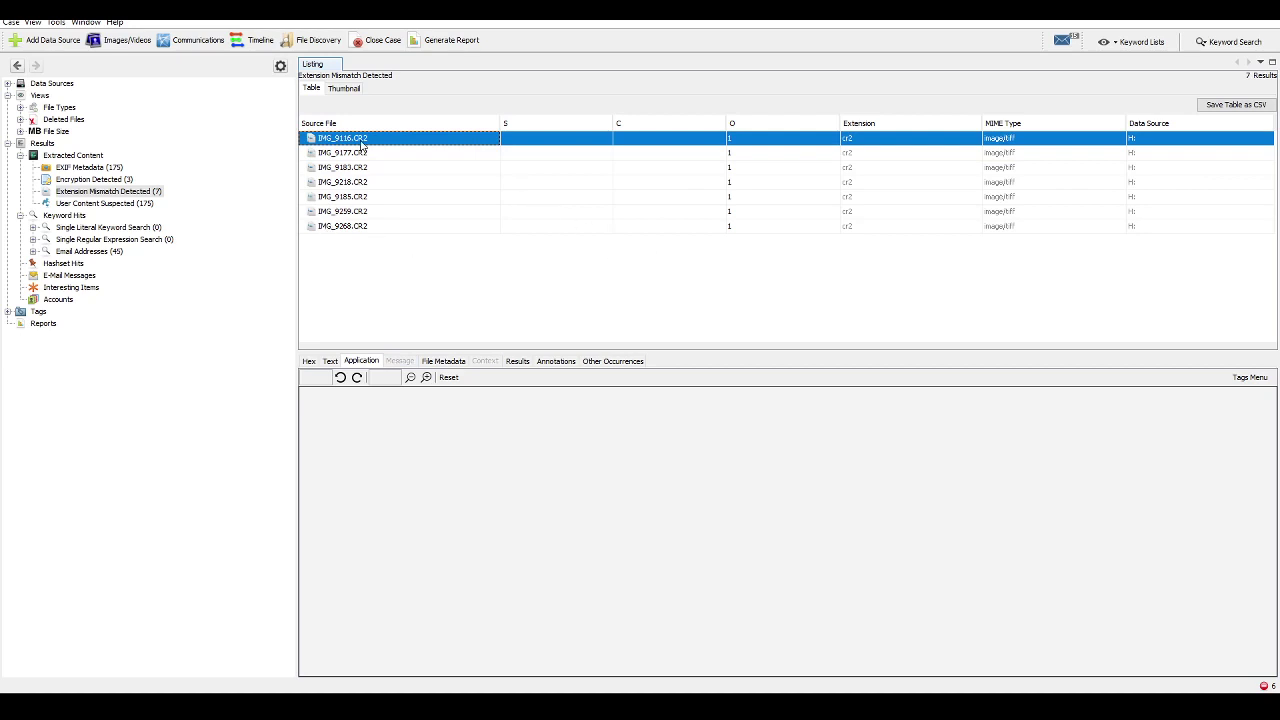
click(83, 168)
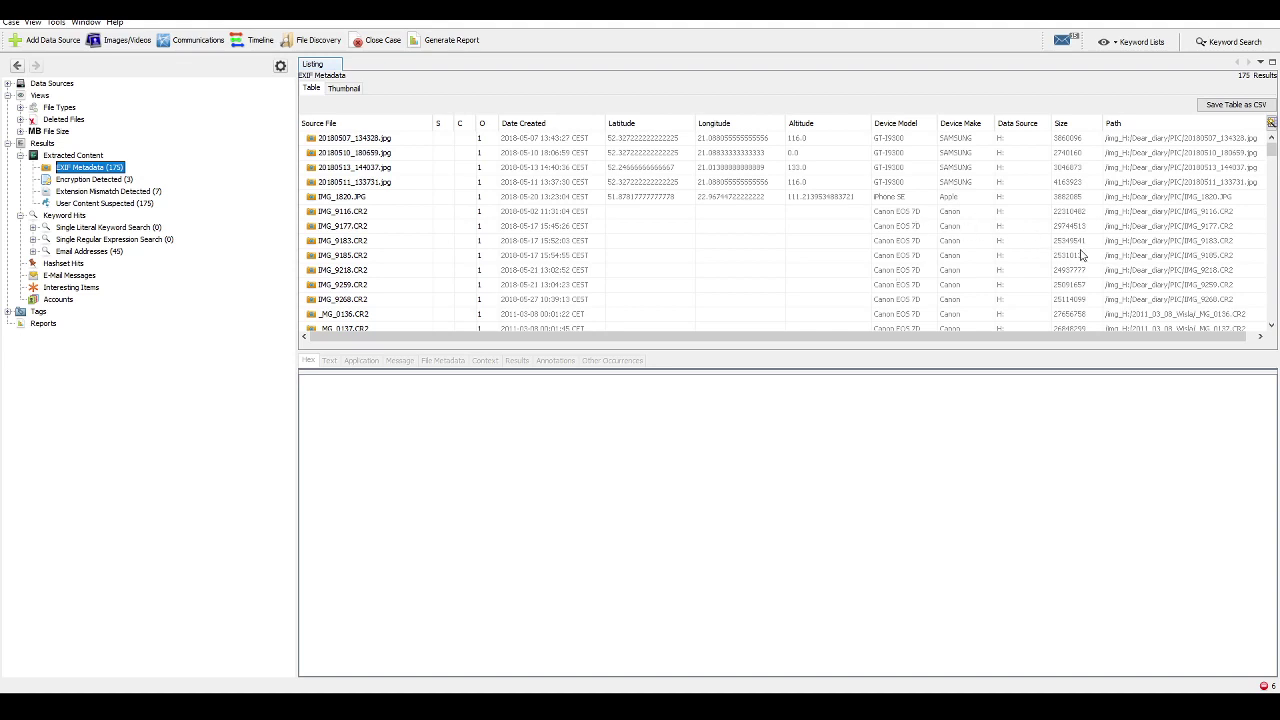
Scroll the EXIF Metadata table to its last rows of carved Canon EOS 7D .cr2 files
scroll(785, 226, down, 5)
scroll(785, 226, down, 20)
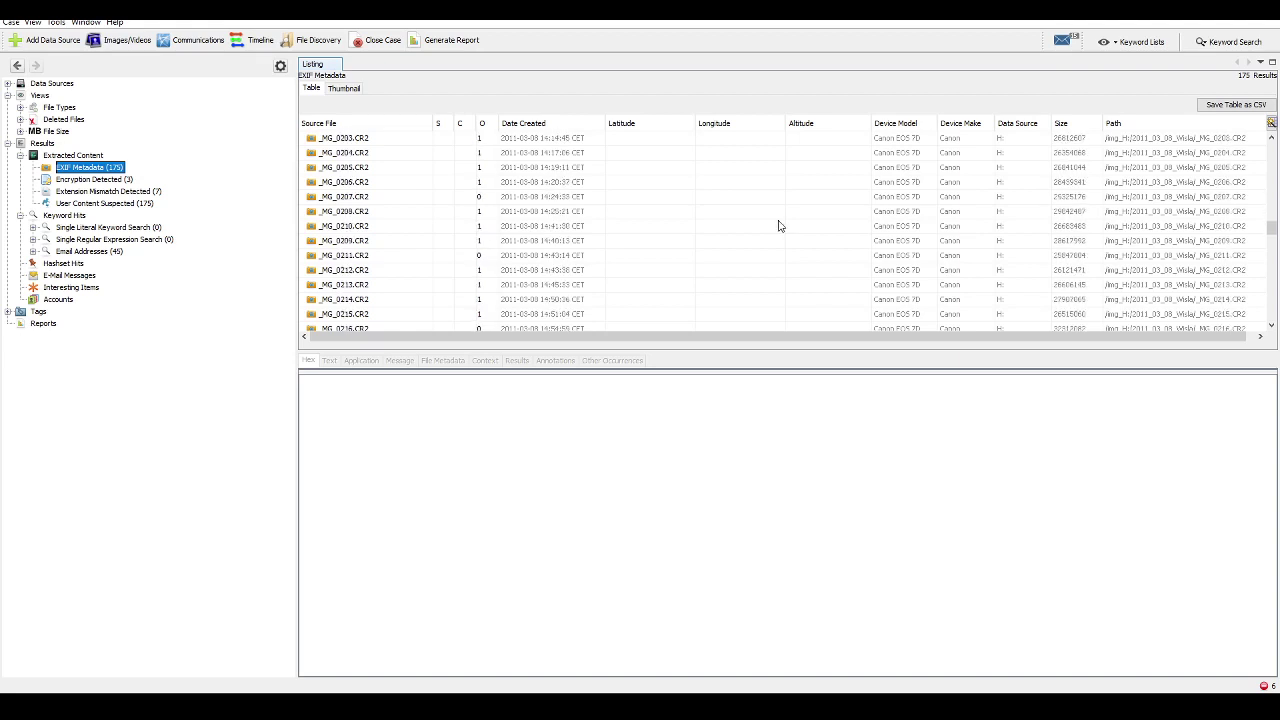
scroll(780, 226, up, 10)
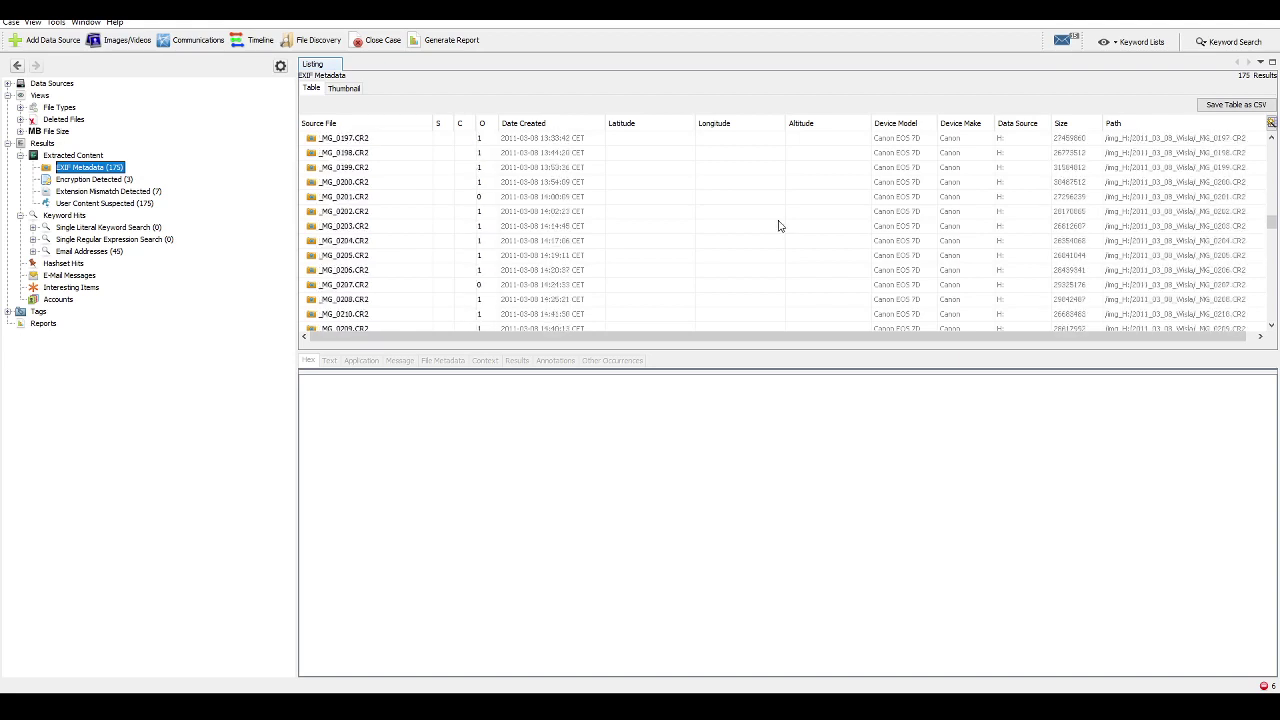
scroll(780, 226, down, 8)
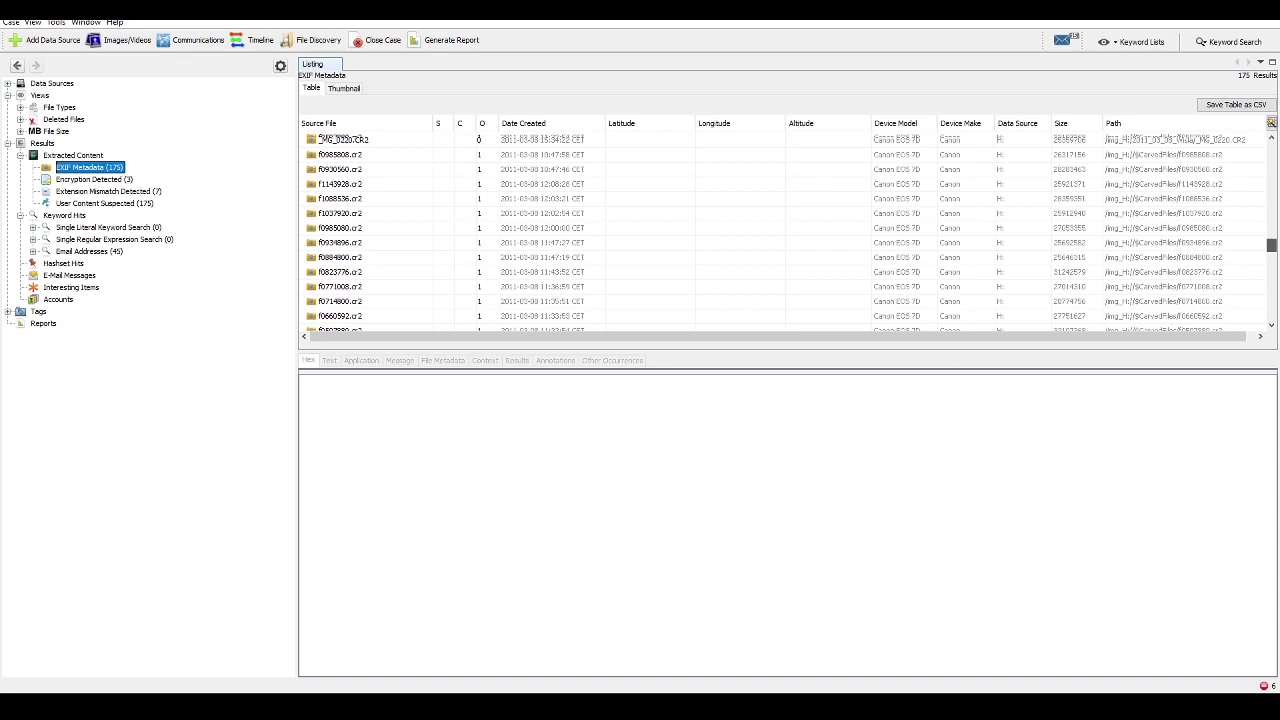
scroll(780, 230, down, 15)
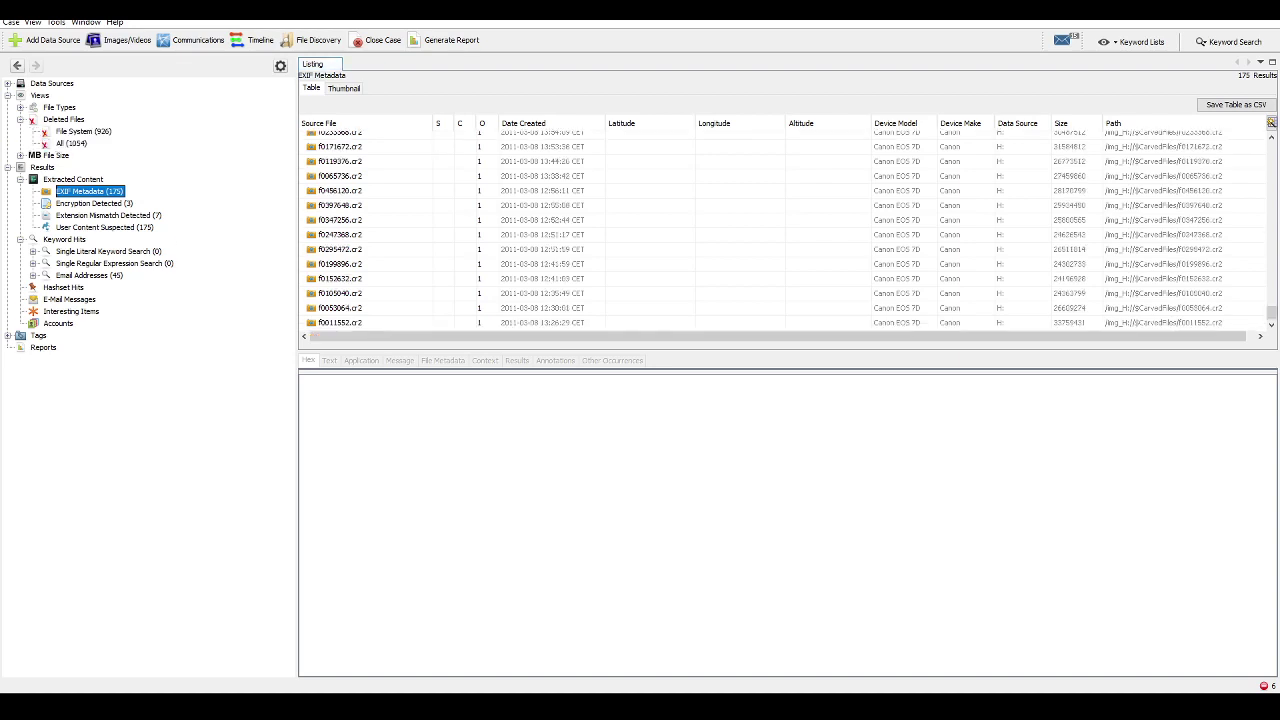
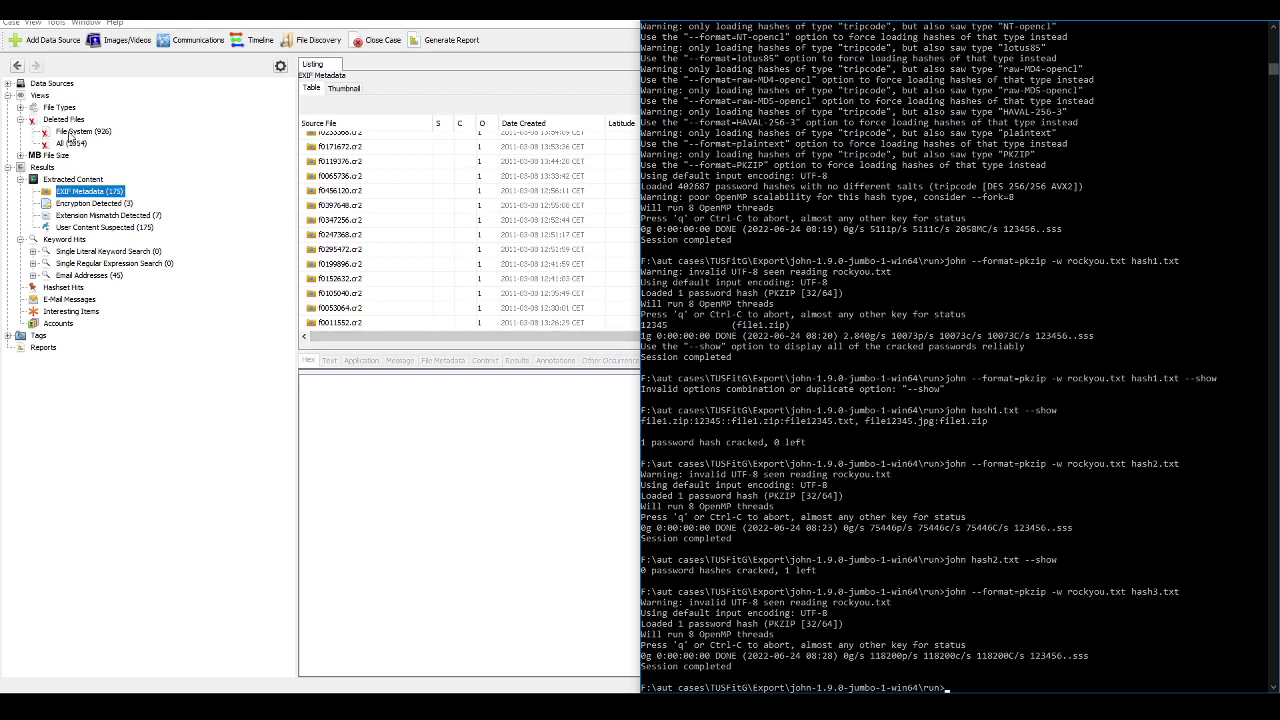
List the 926 deleted File System files and show the first deleted mp3's indexed text
click(66, 133)
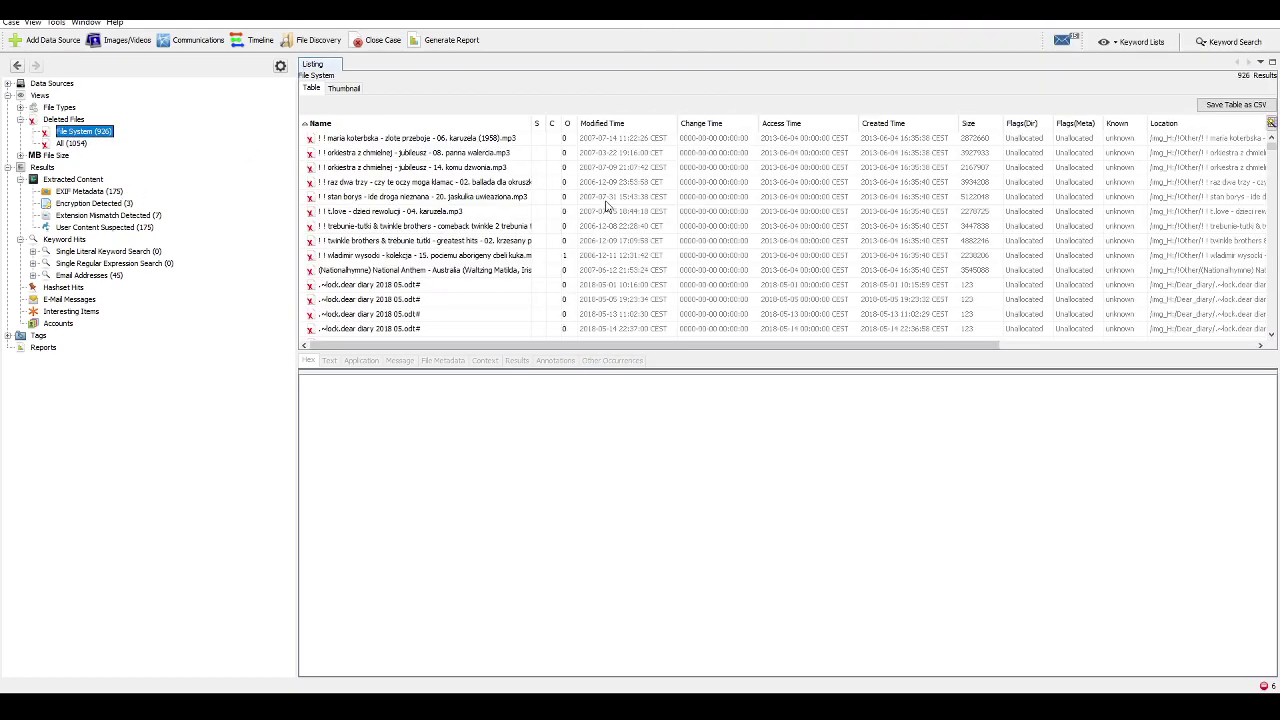
click(422, 143)
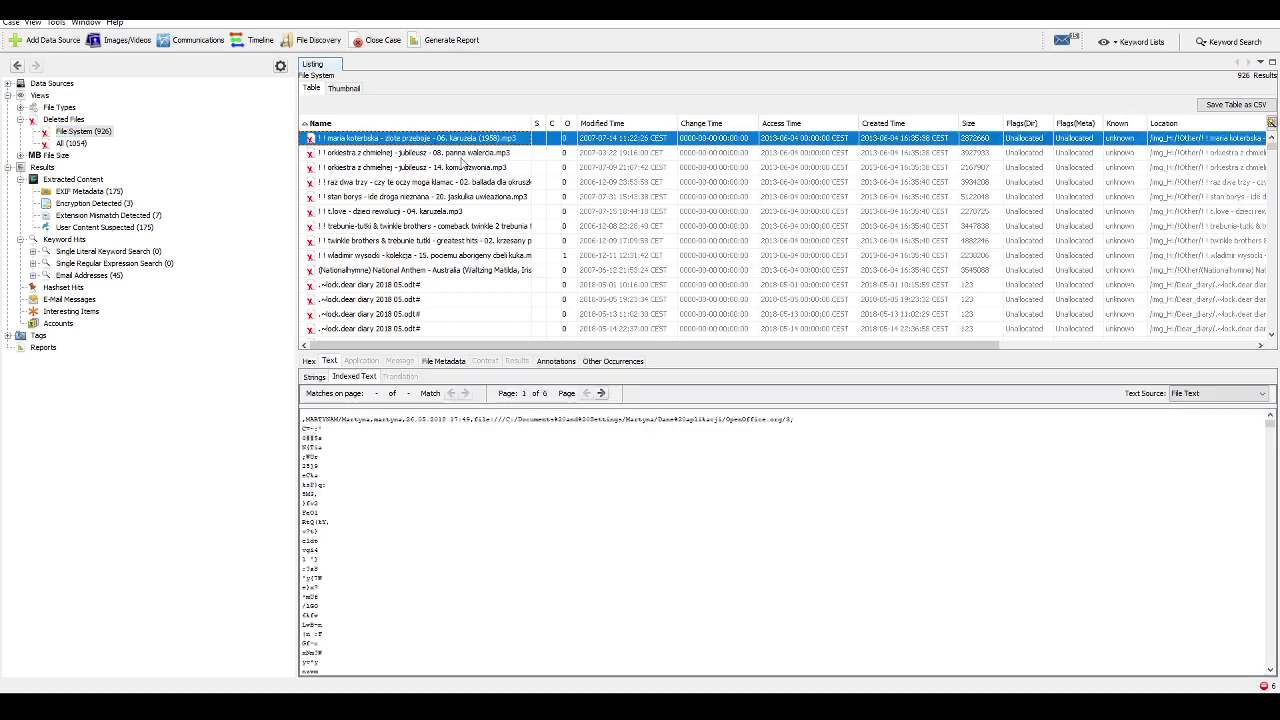
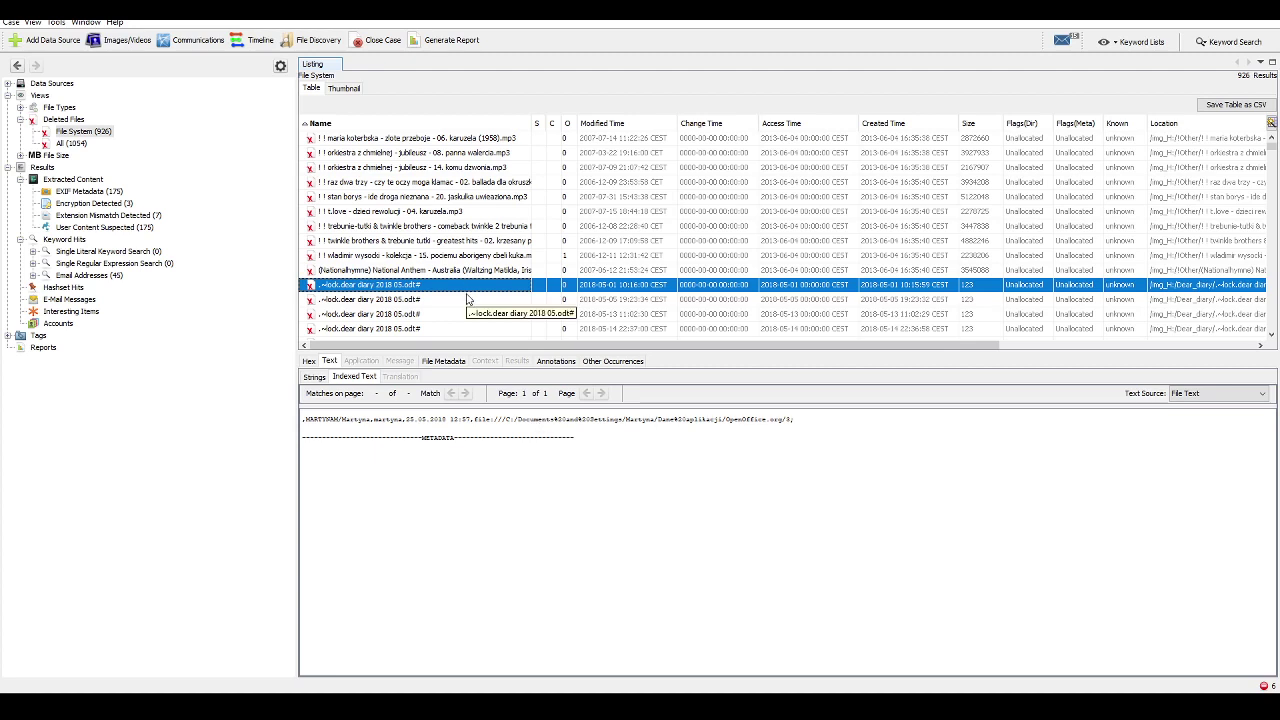
Scroll down through the 926 results in the Deleted Files › File System list
scroll(470, 300, down, 2)
scroll(484, 260, down, 3)
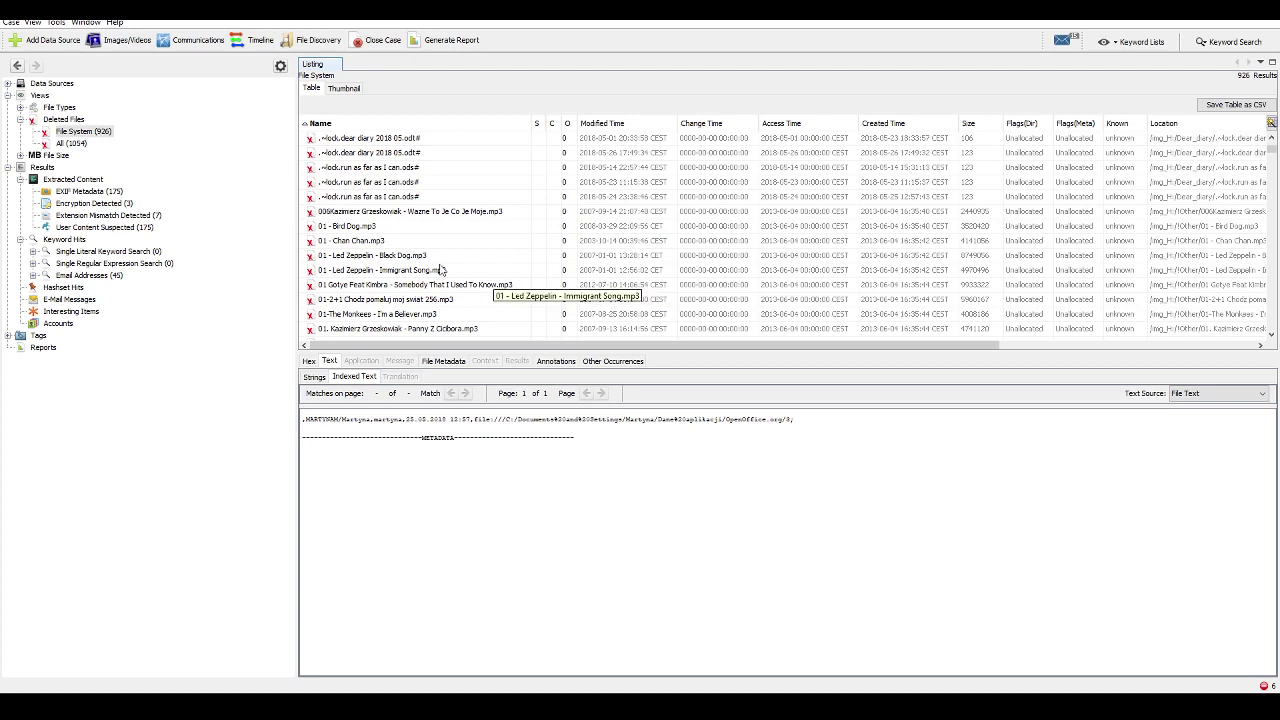
scroll(467, 275, down, 2)
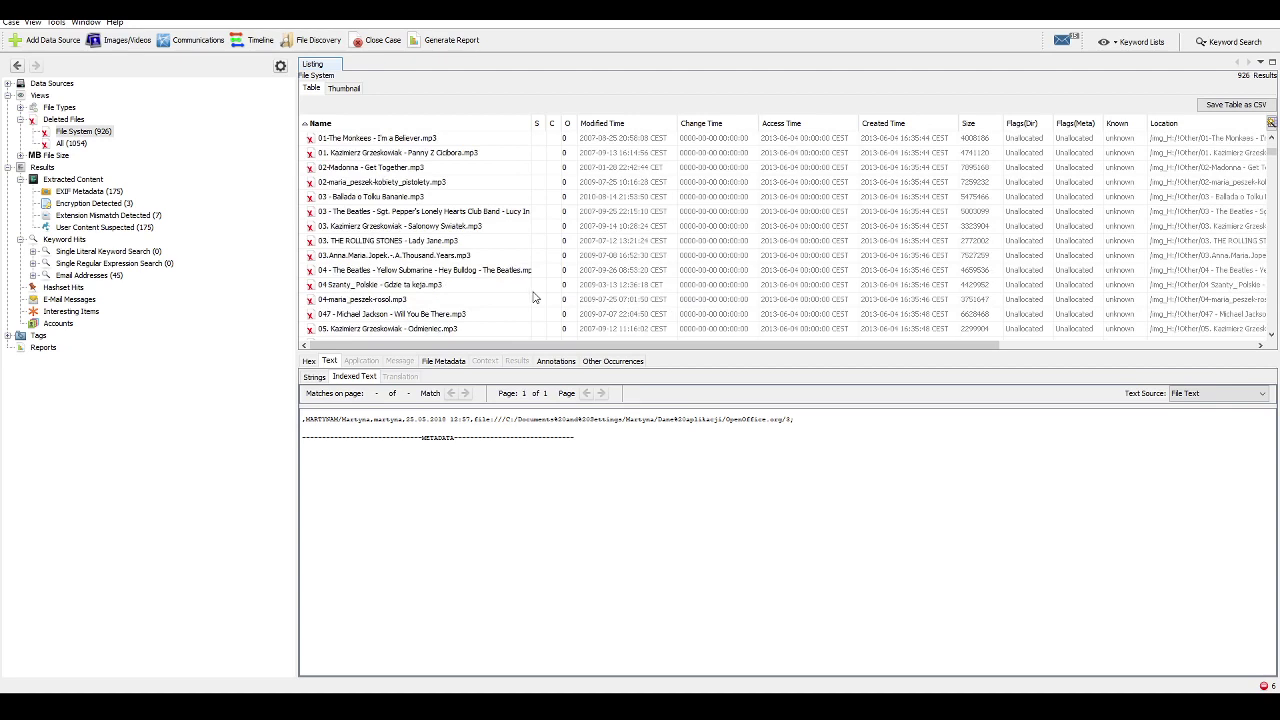
scroll(535, 297, down, 5)
scroll(535, 297, down, 1)
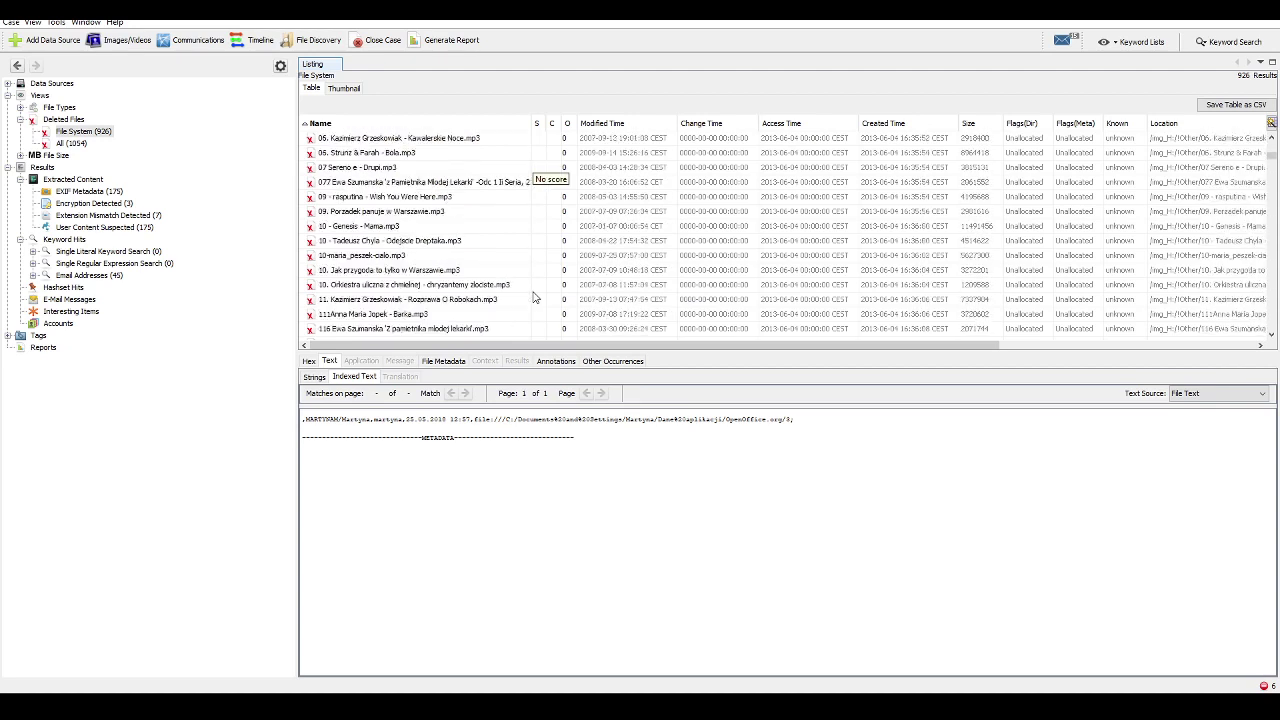
scroll(535, 297, down, 1)
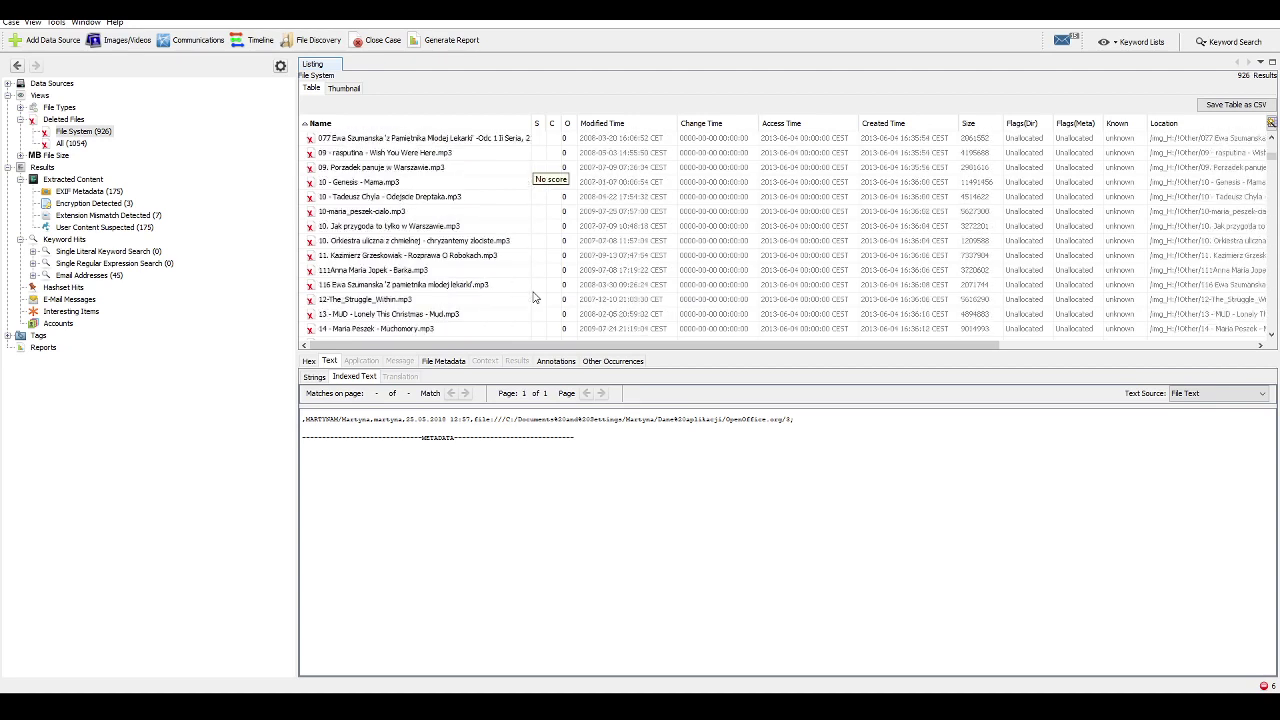
scroll(535, 297, down, 1)
scroll(535, 297, down, 2)
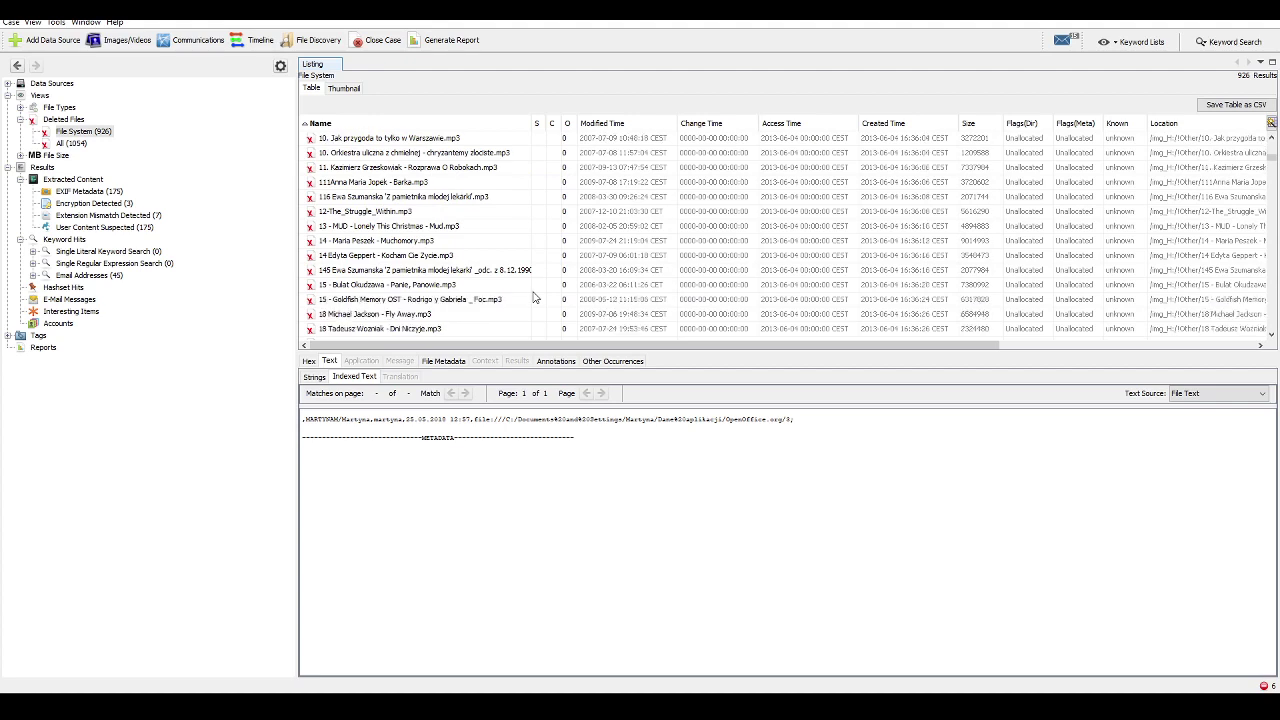
scroll(535, 297, down, 1)
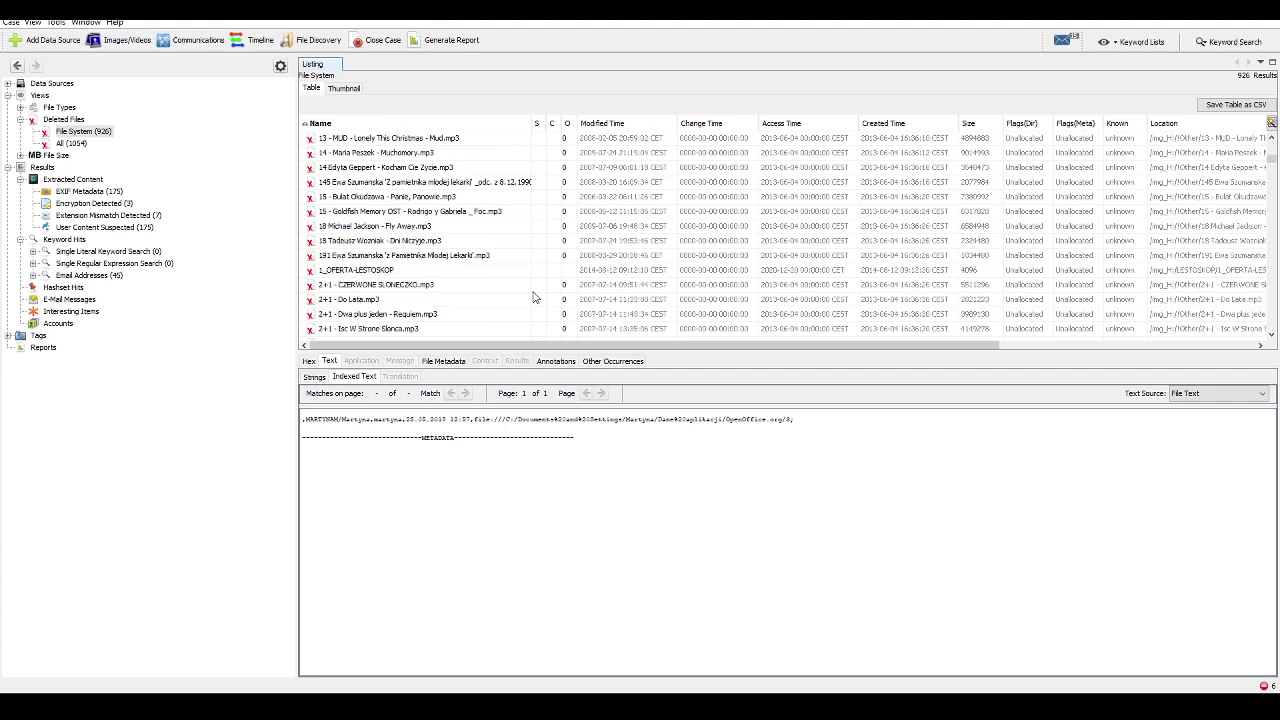
scroll(535, 297, down, 3)
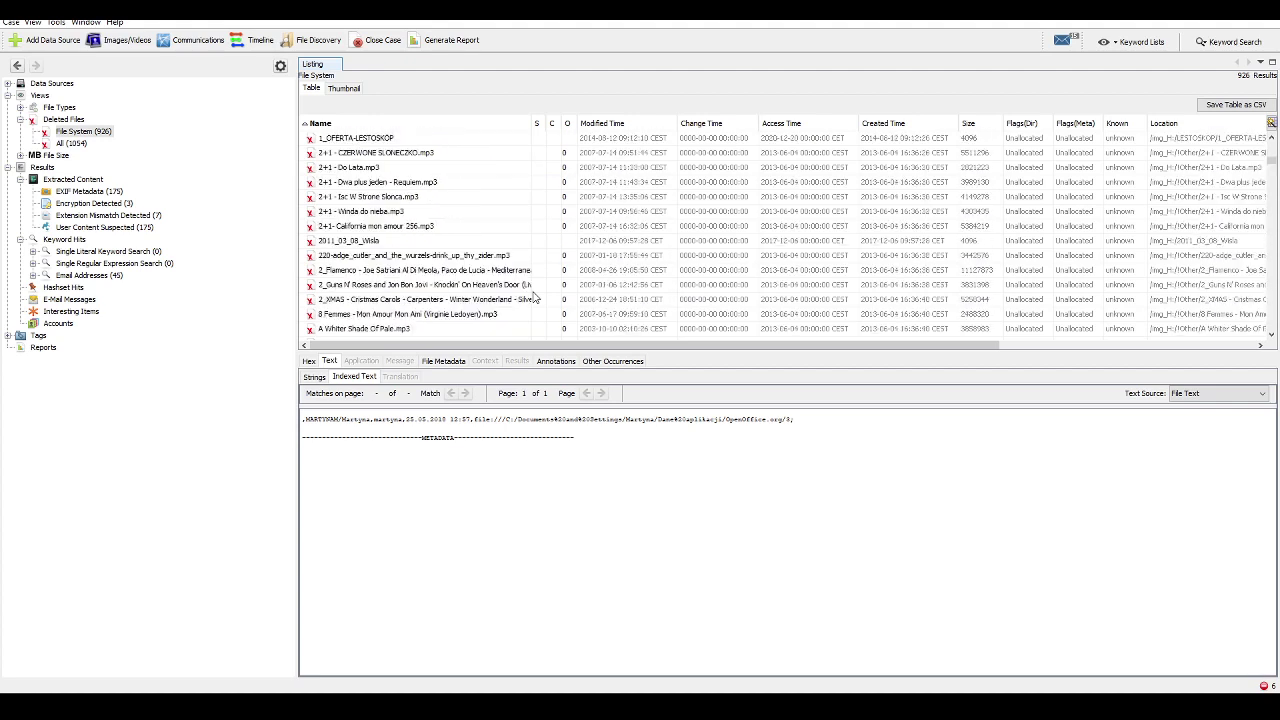
scroll(535, 297, down, 12)
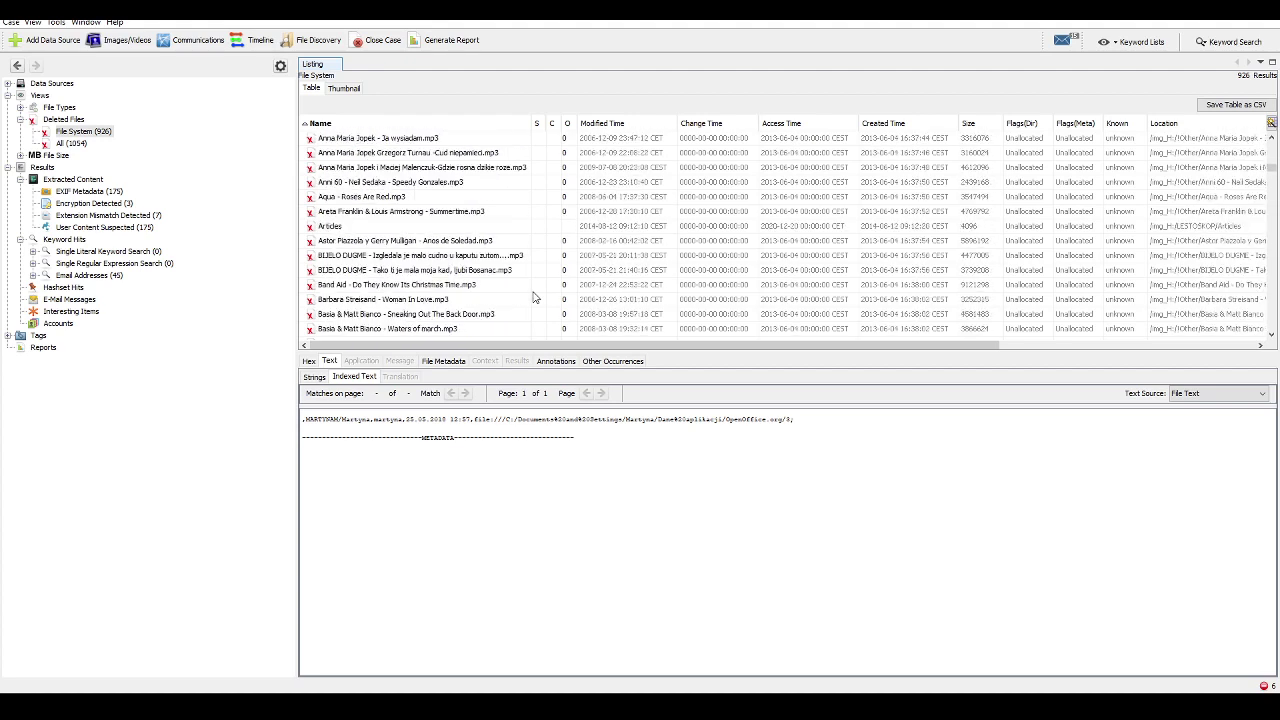
scroll(535, 297, down, 10)
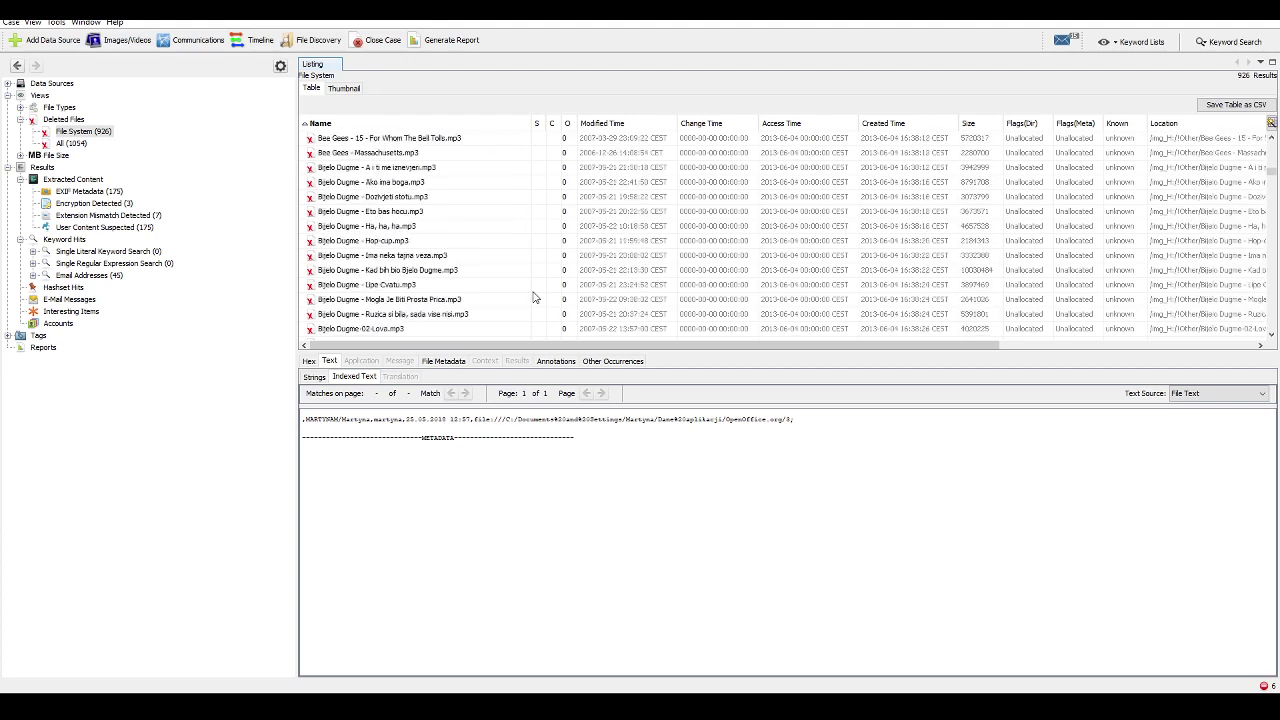
scroll(535, 297, down, 10)
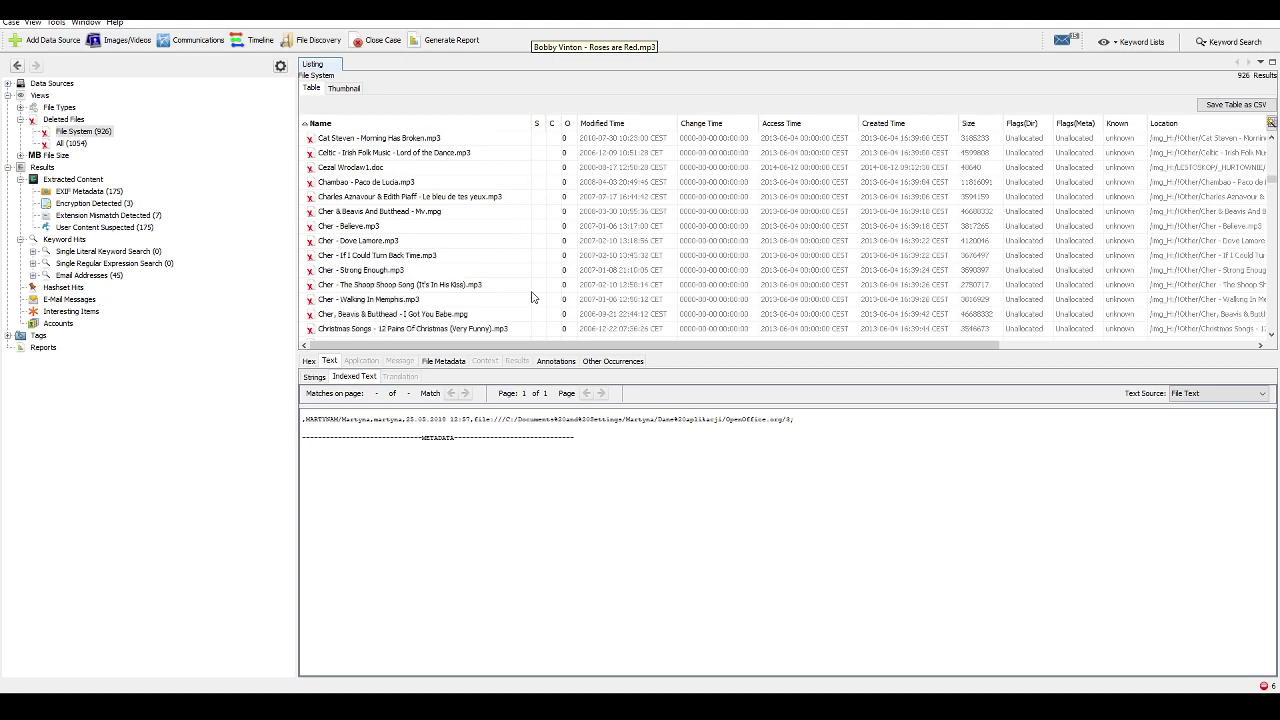
scroll(532, 297, down, 6)
scroll(530, 295, down, 8)
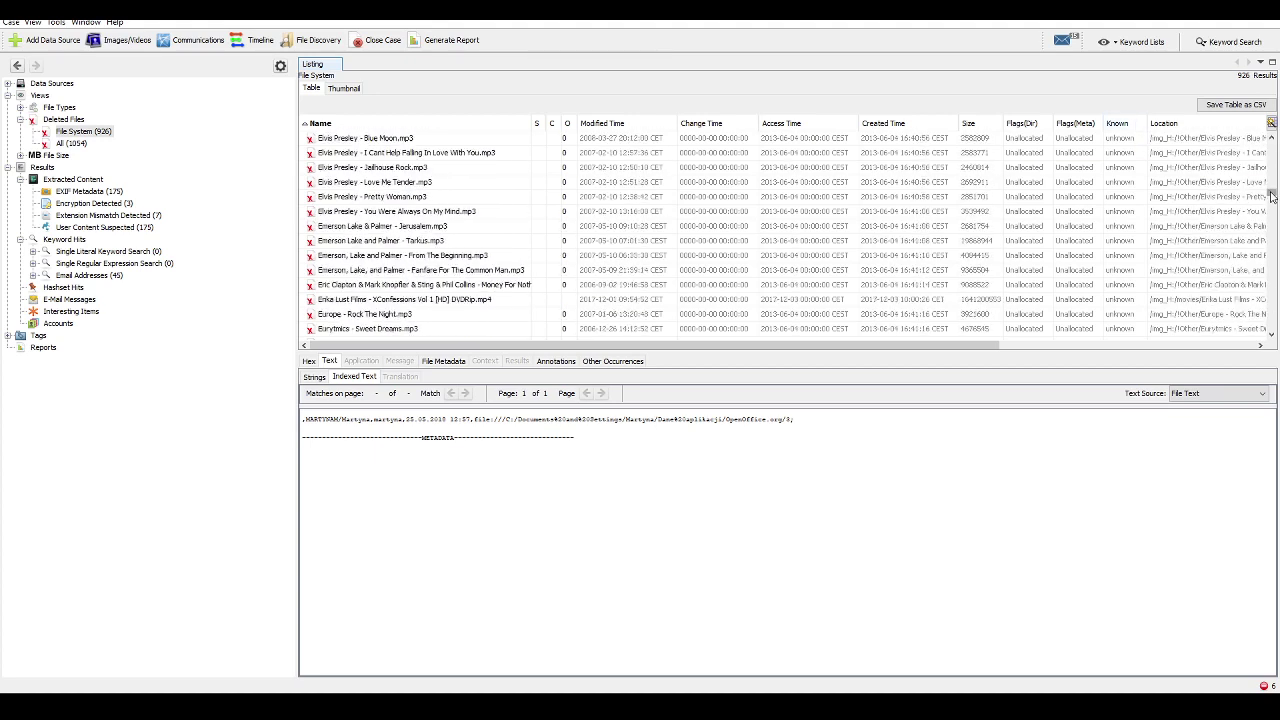
Show the indexed text of the deleted file ZPol-p1.doc
drag(1271, 197, 1271, 297)
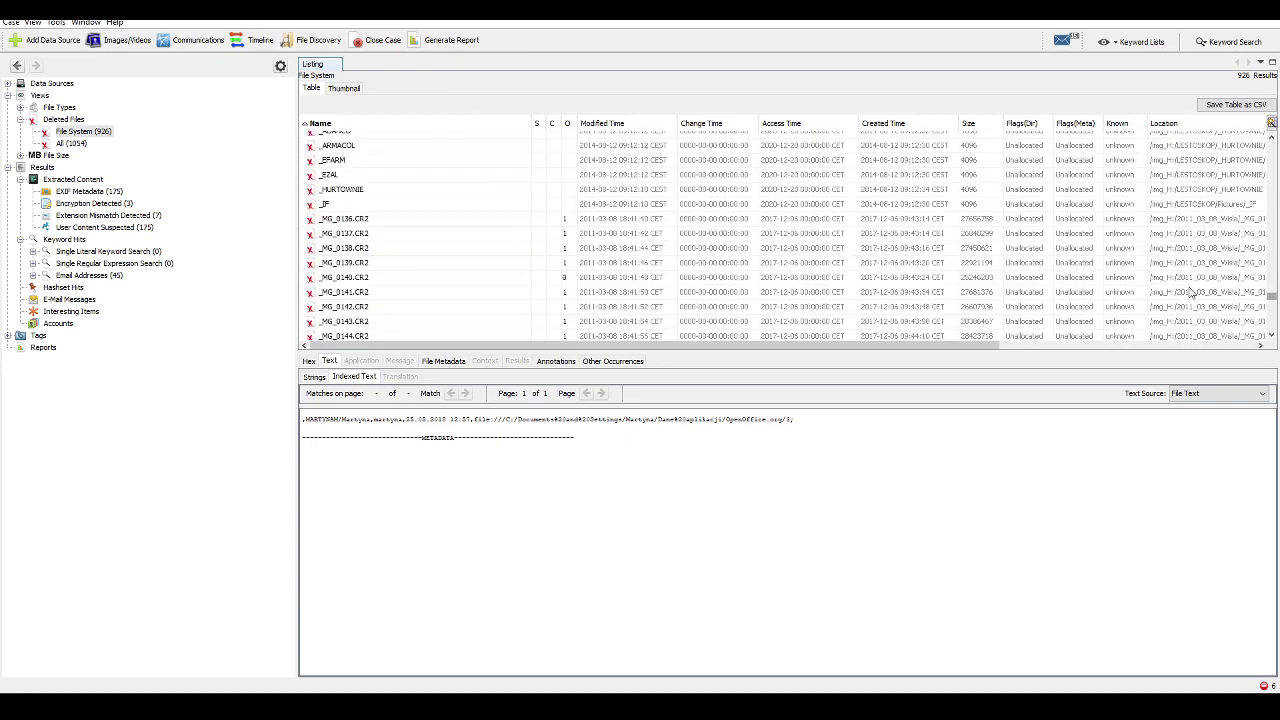
scroll(476, 217, up, 5)
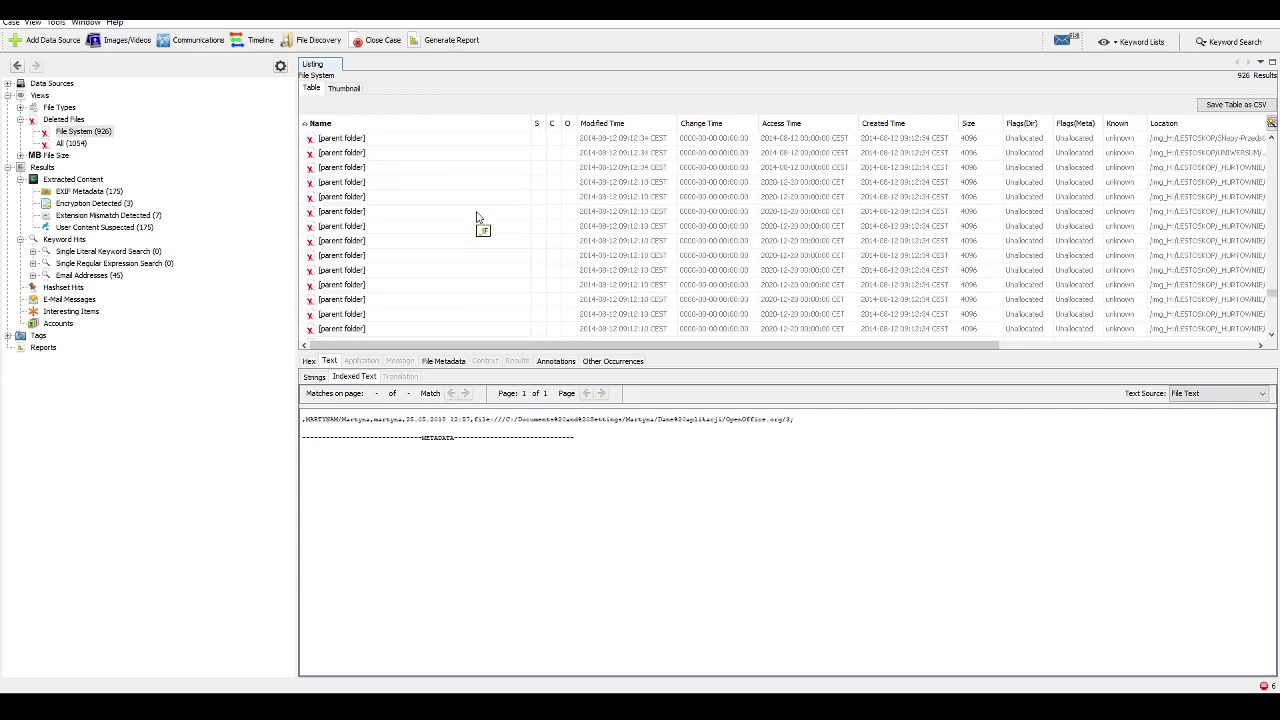
scroll(476, 217, up, 4)
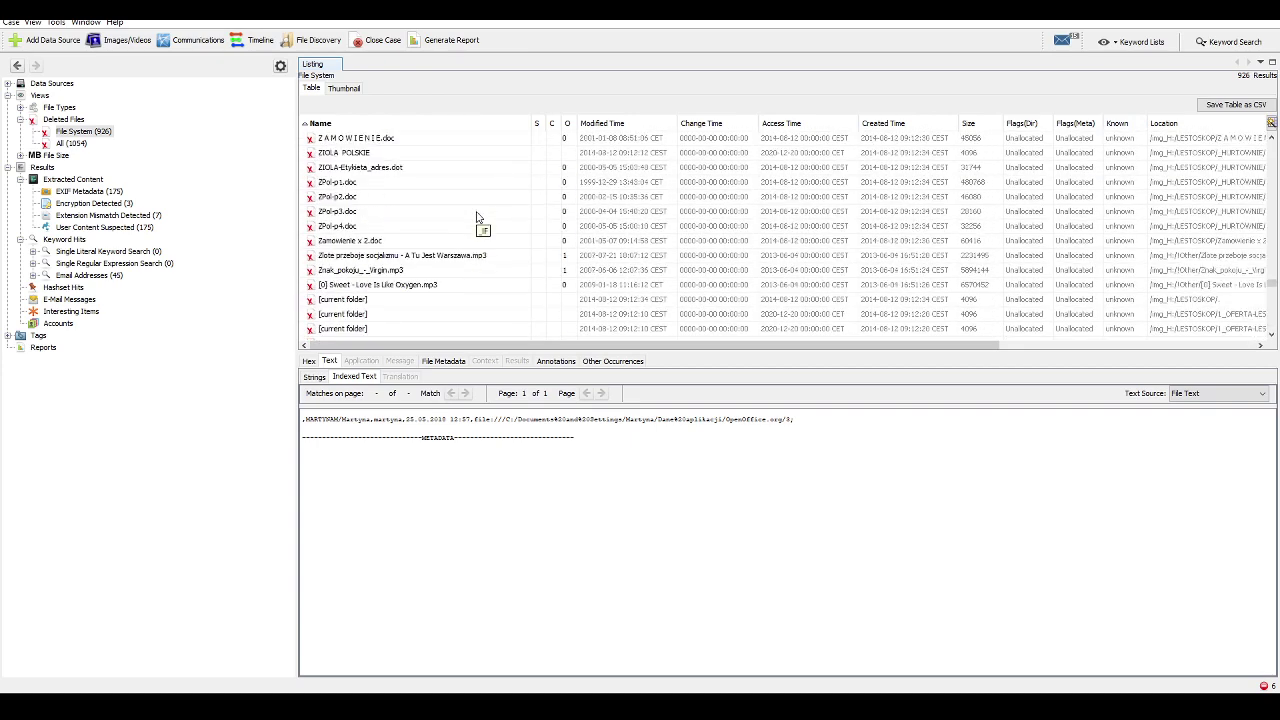
scroll(455, 290, up, 1)
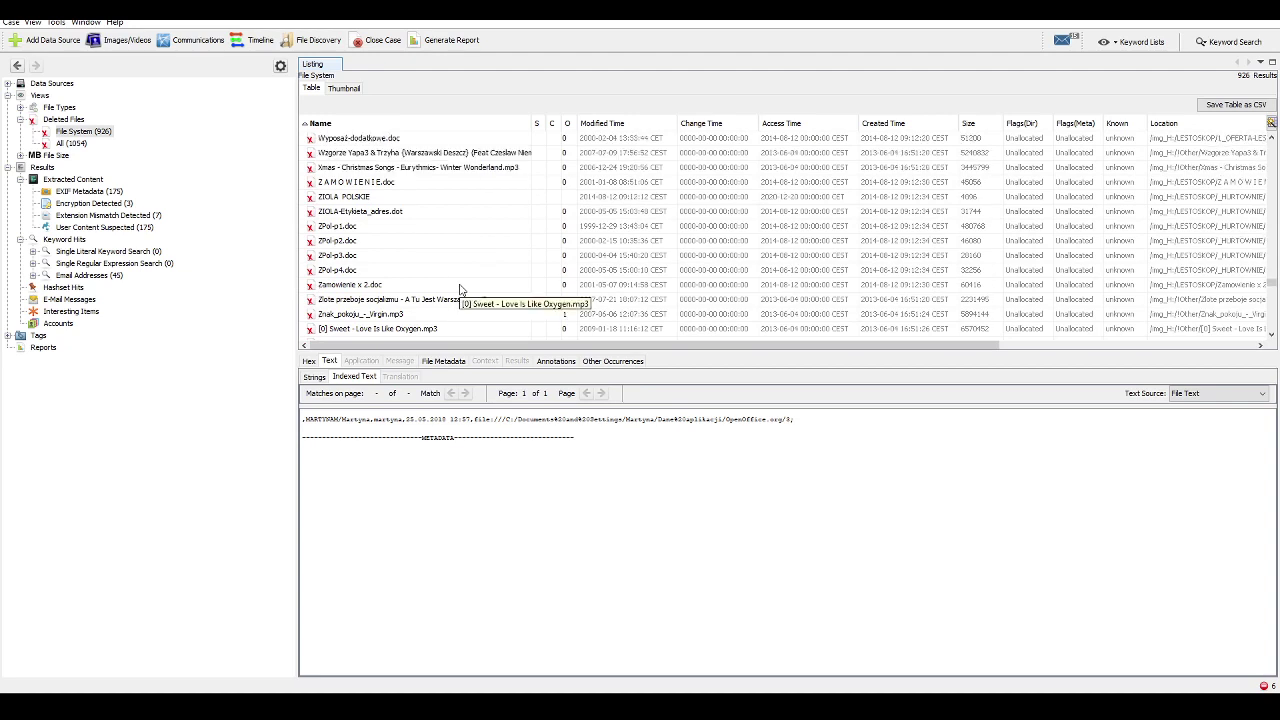
click(345, 228)
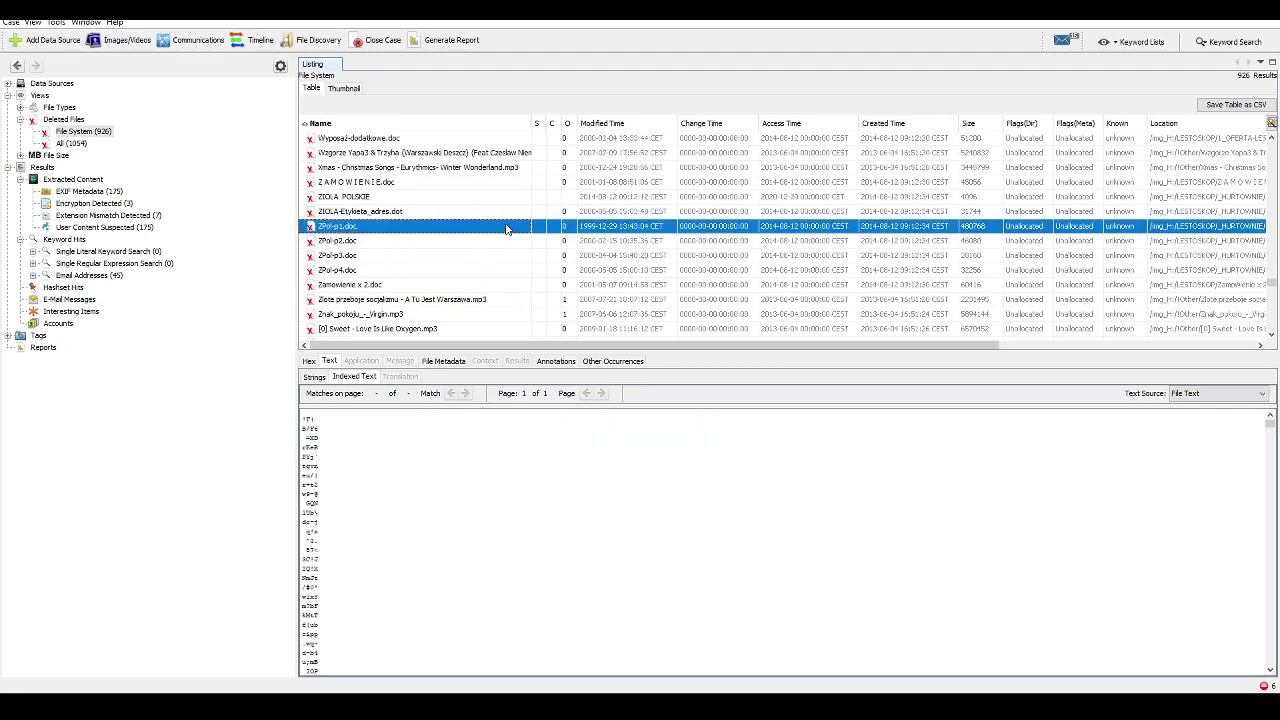
scroll(395, 241, down, 2)
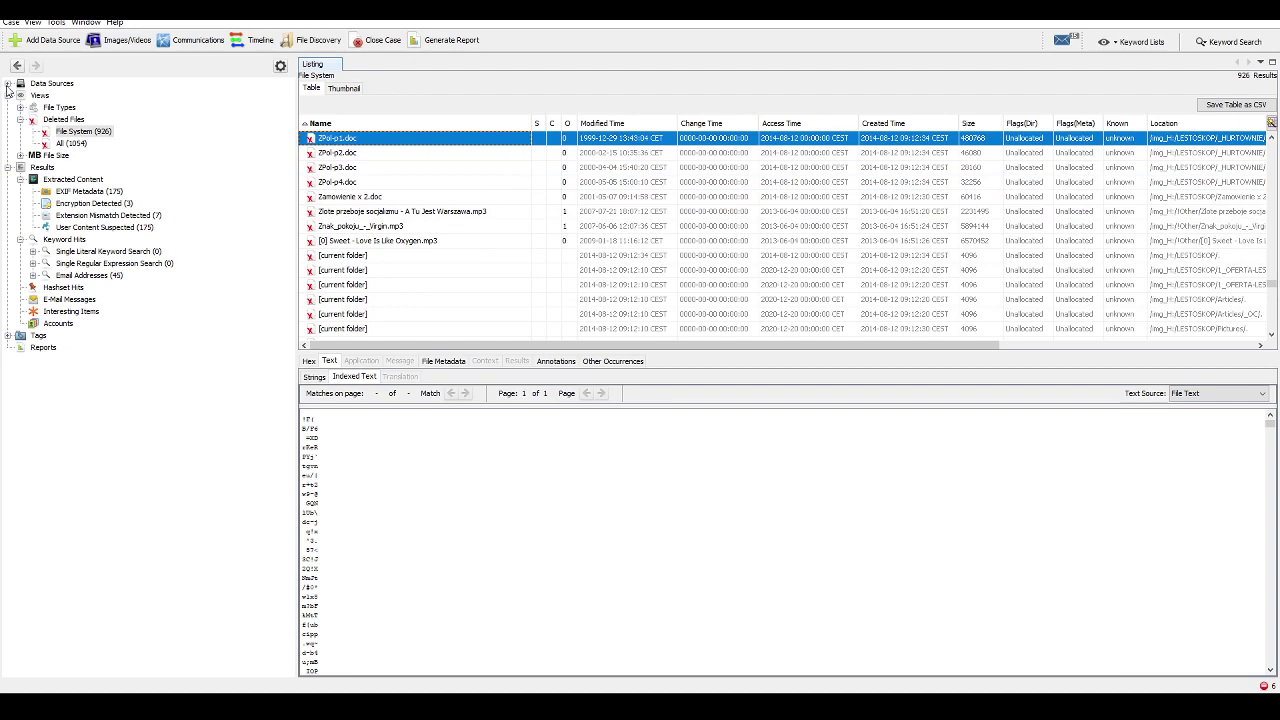
Expand File Types › By Extension › Documents and list the 18 PDF files
click(20, 107)
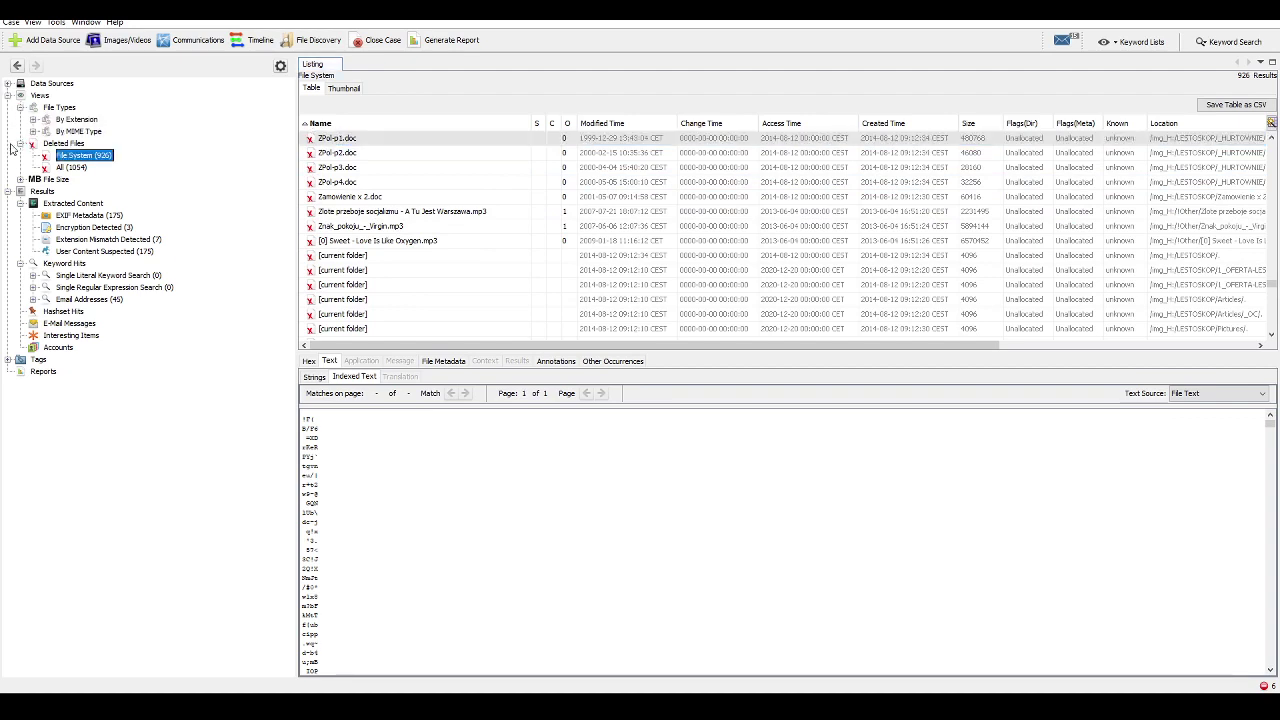
click(21, 143)
click(33, 120)
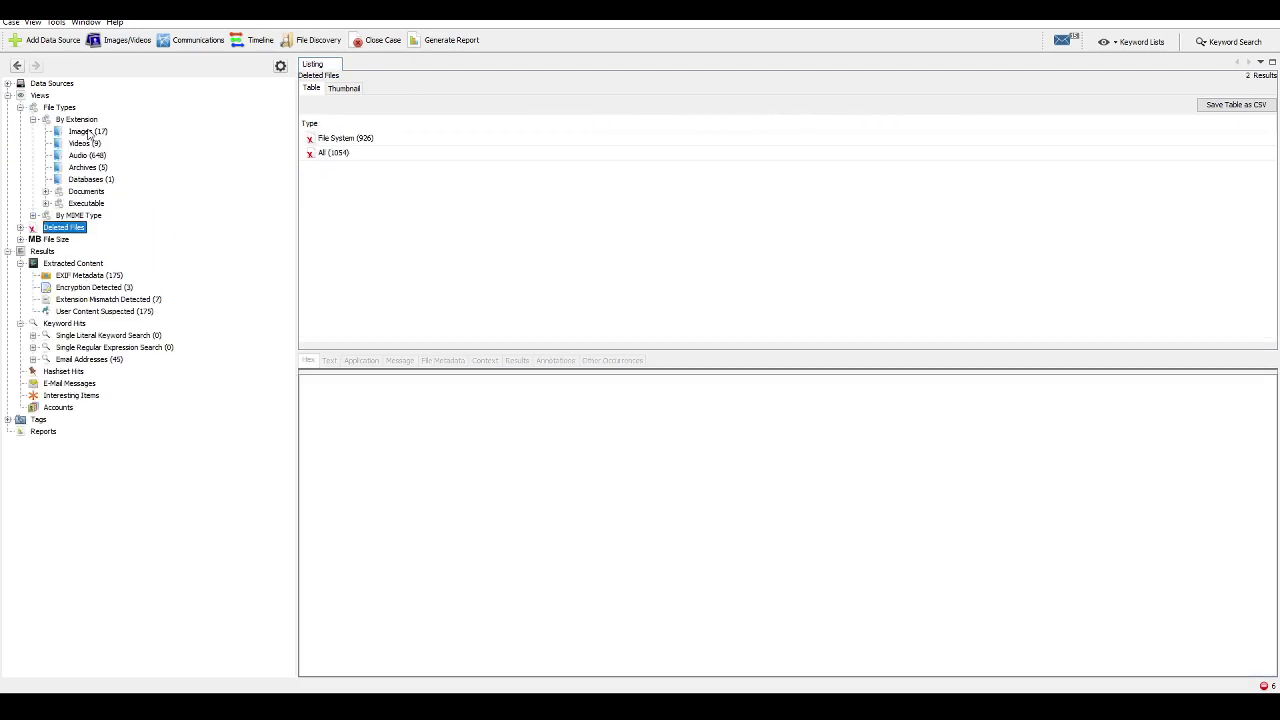
click(86, 192)
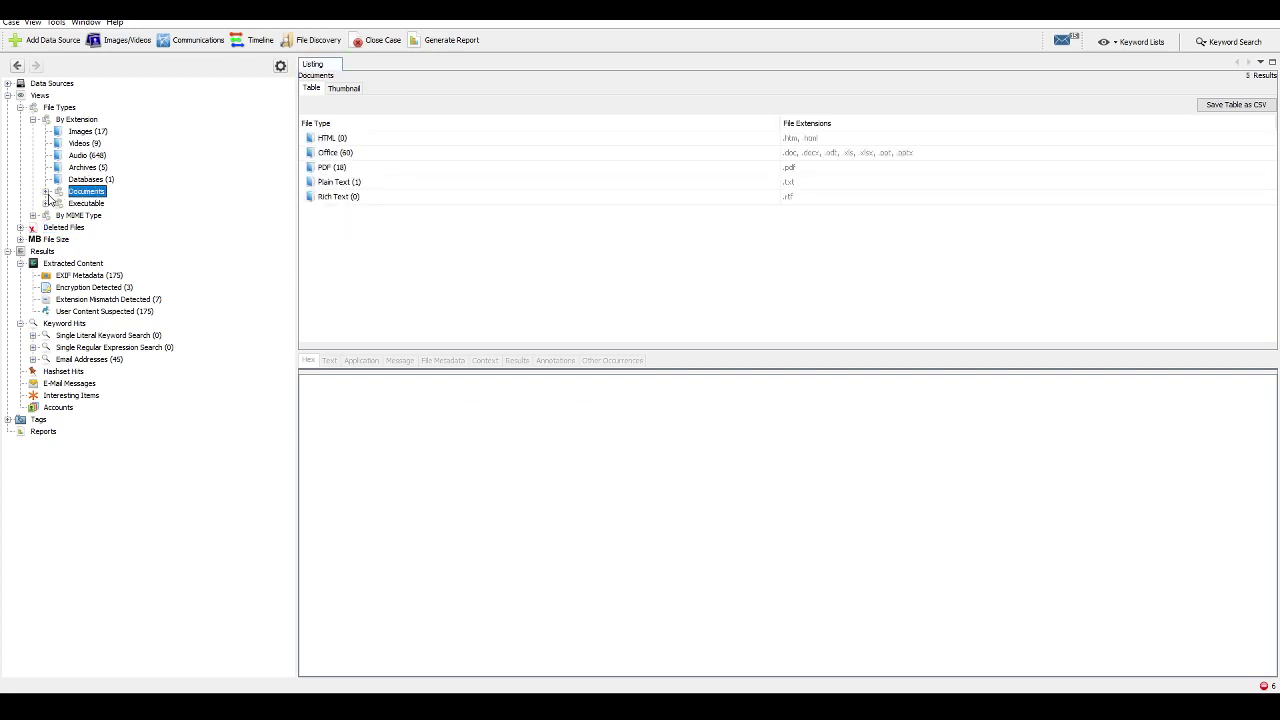
click(45, 192)
click(96, 228)
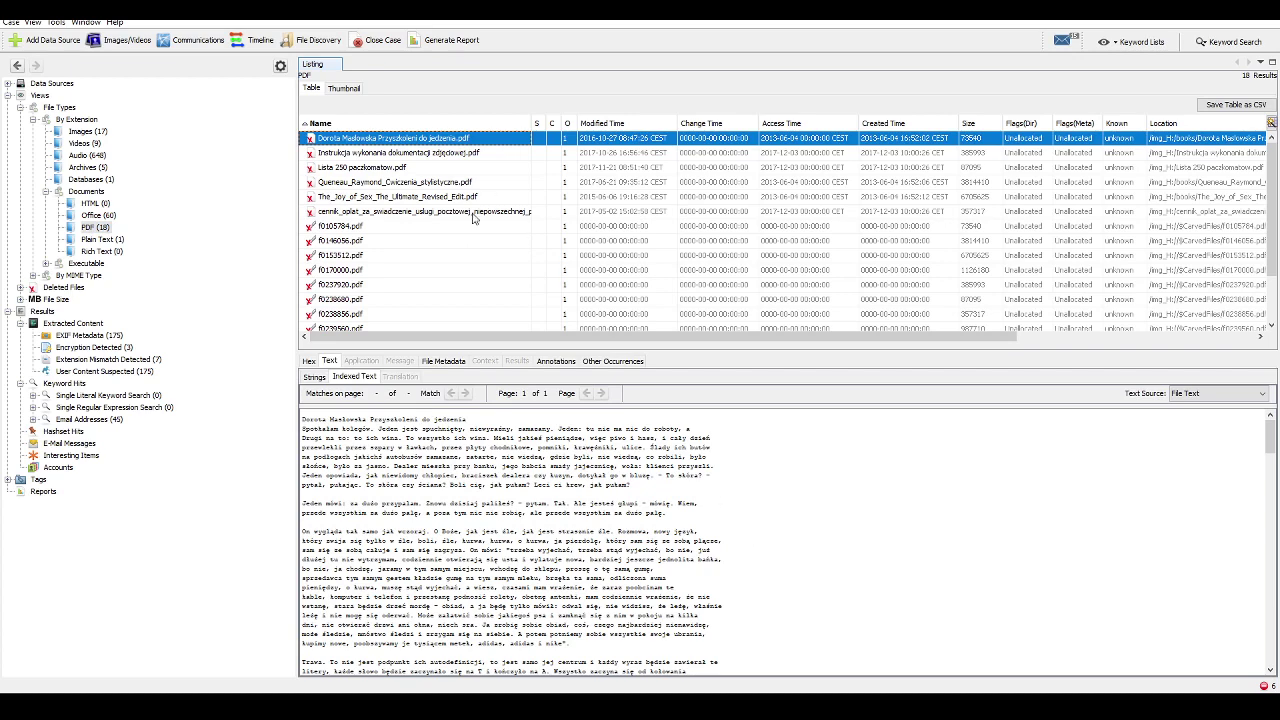
Preview named PDFs and carved PDFs f0105784, f0153512, f0237920 and f0170000
click(392, 155)
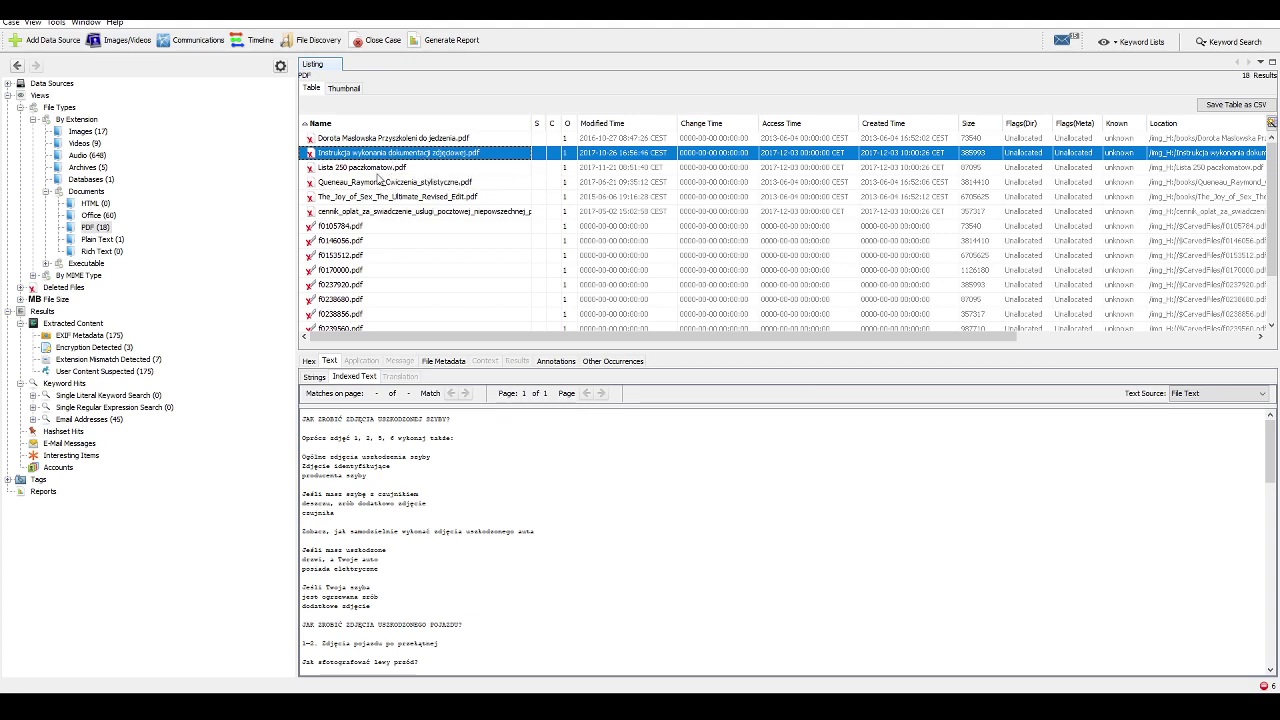
click(372, 170)
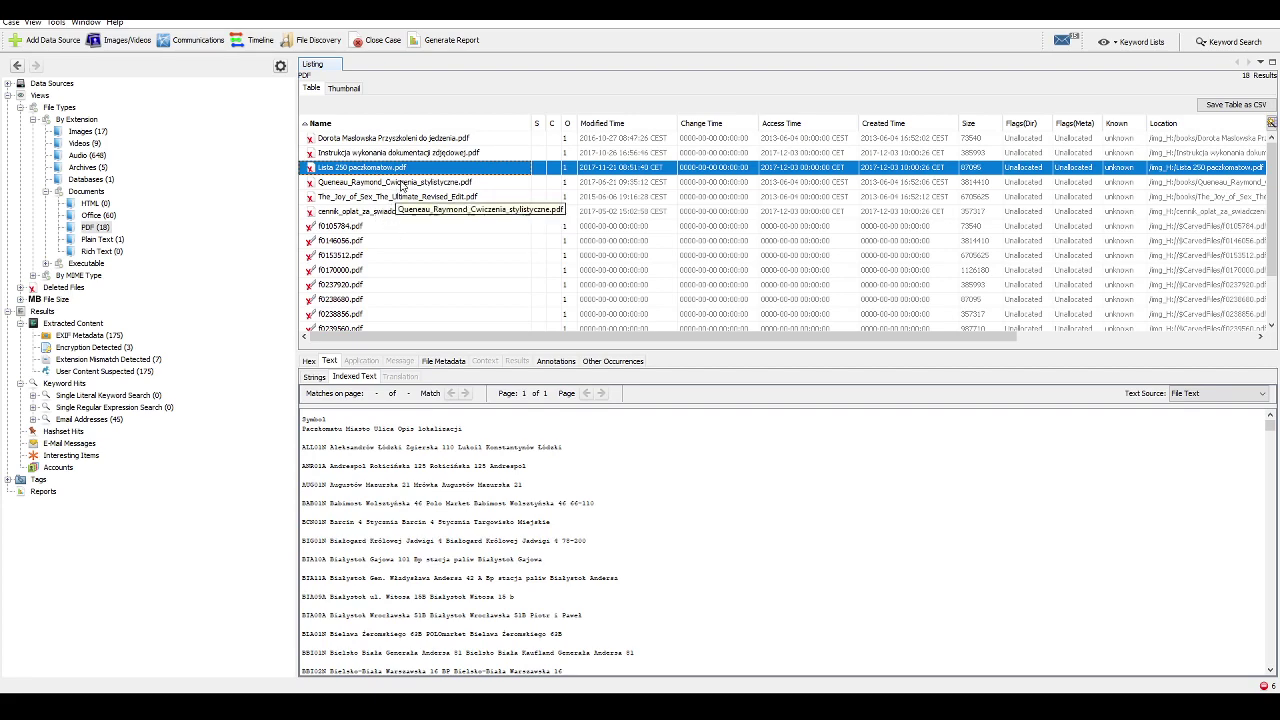
click(400, 184)
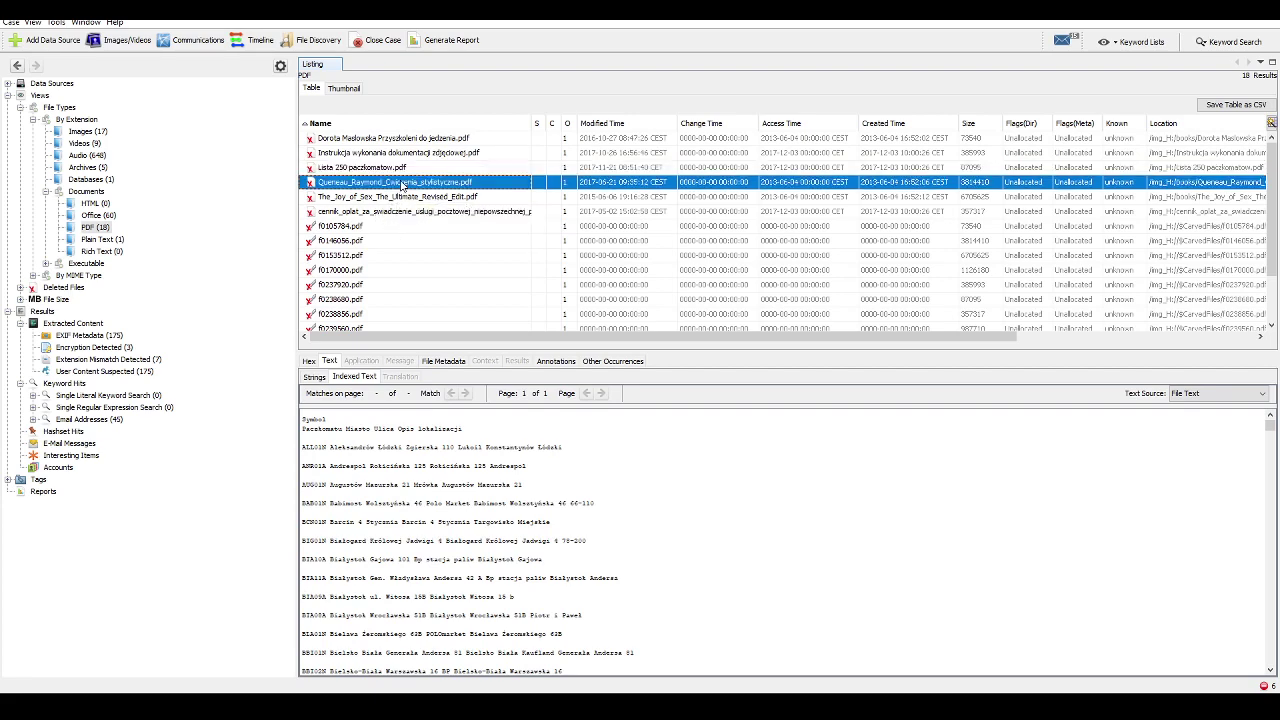
click(398, 198)
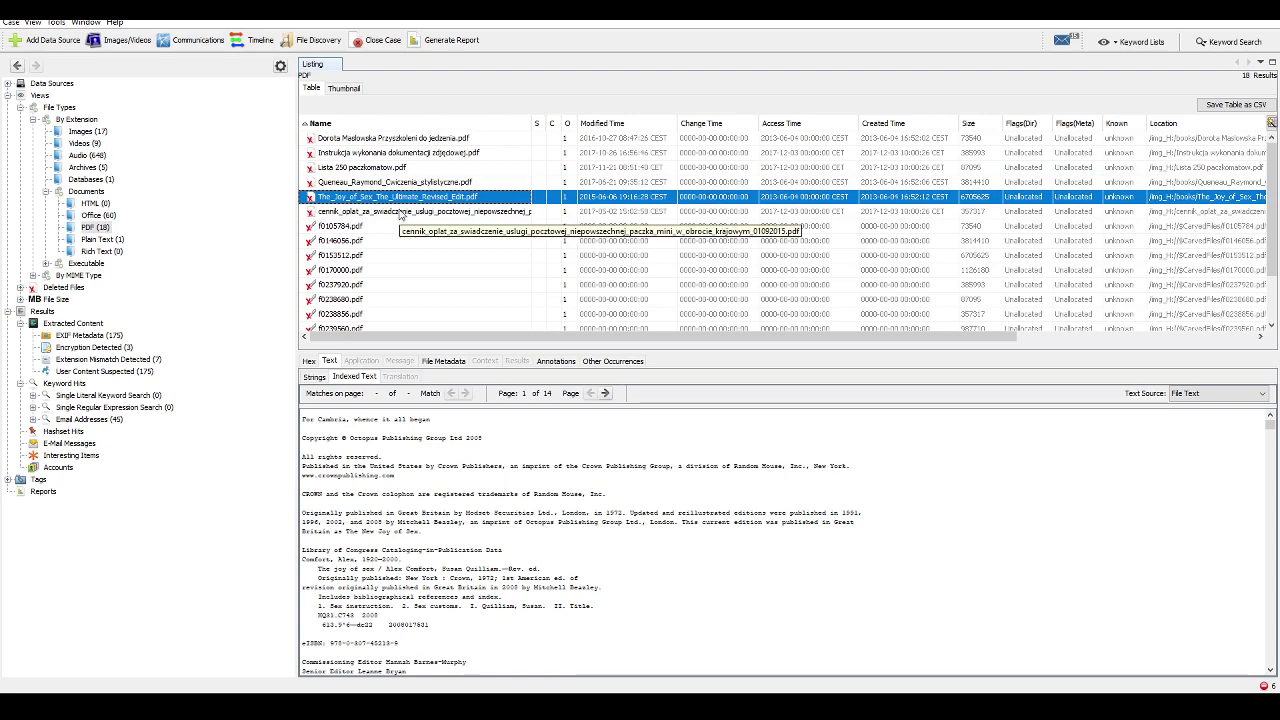
click(397, 212)
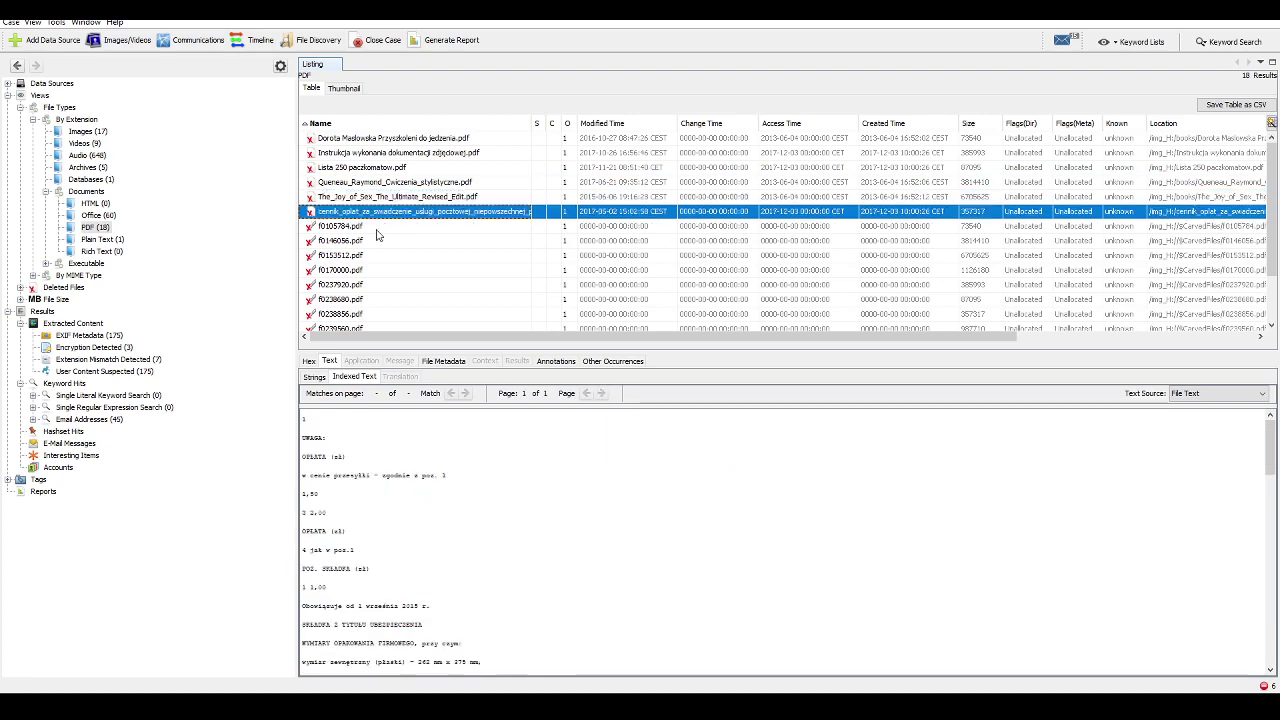
click(379, 230)
click(377, 256)
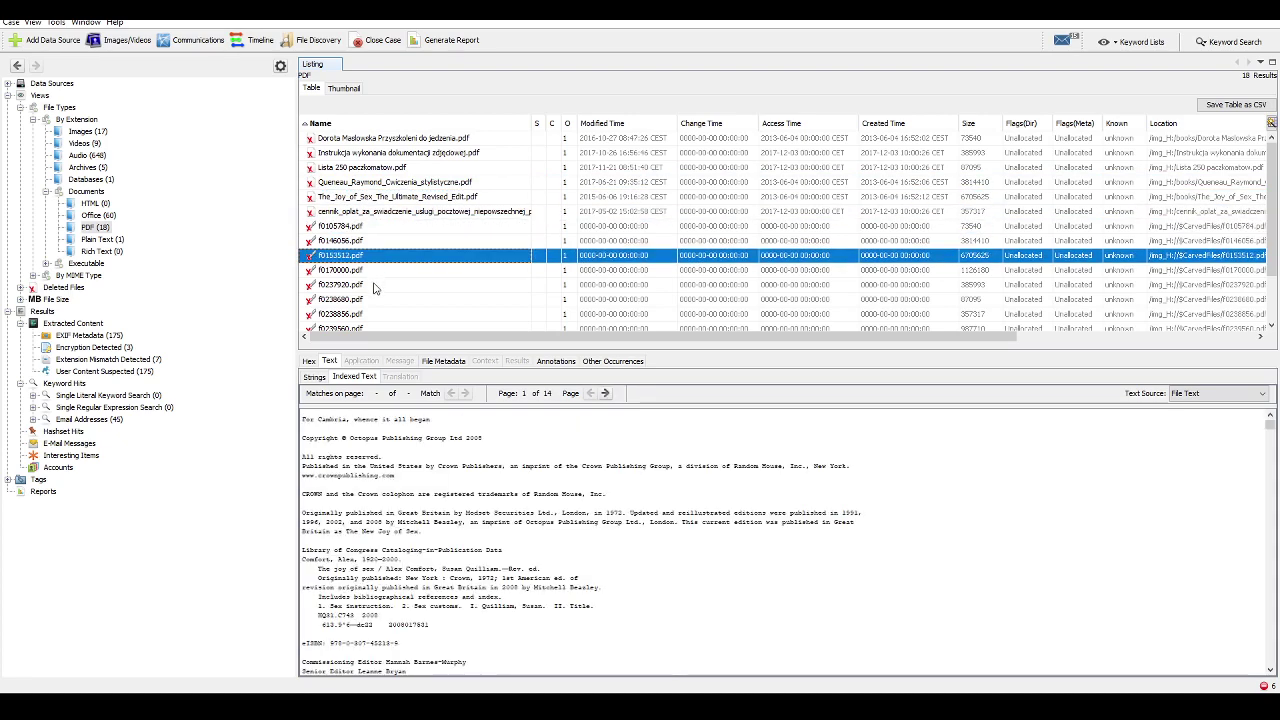
click(378, 285)
click(374, 272)
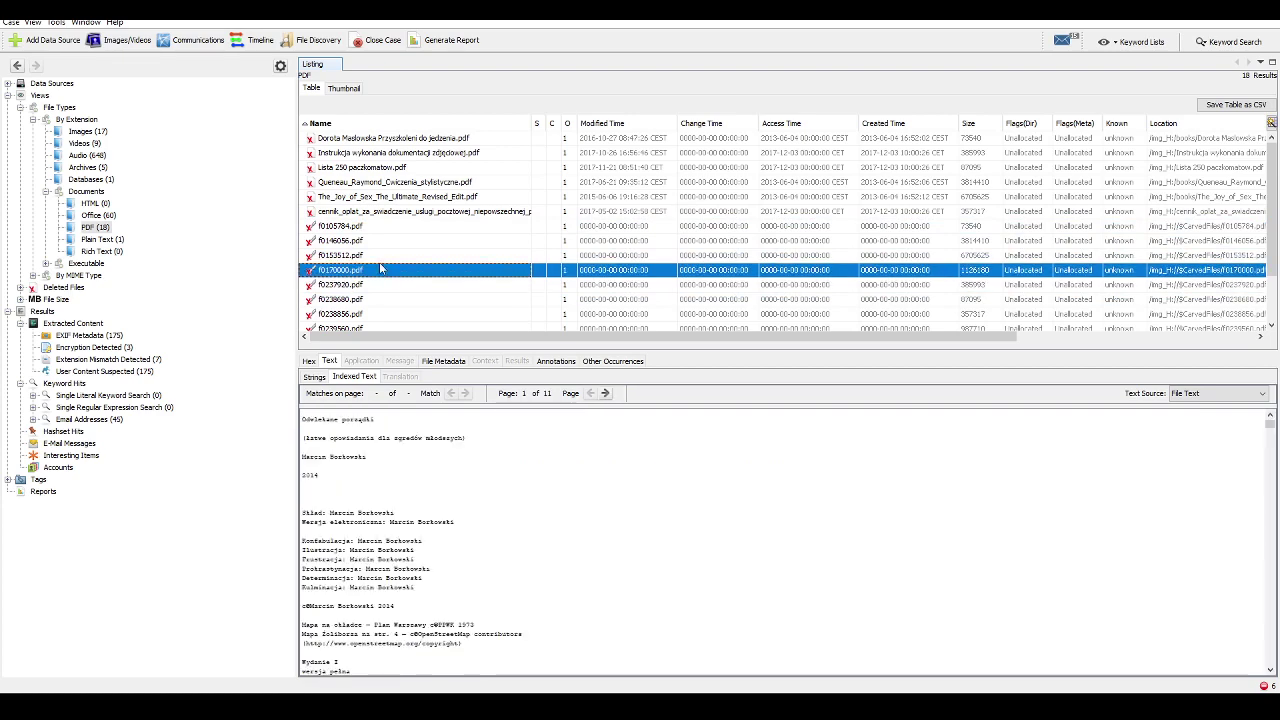
click(380, 260)
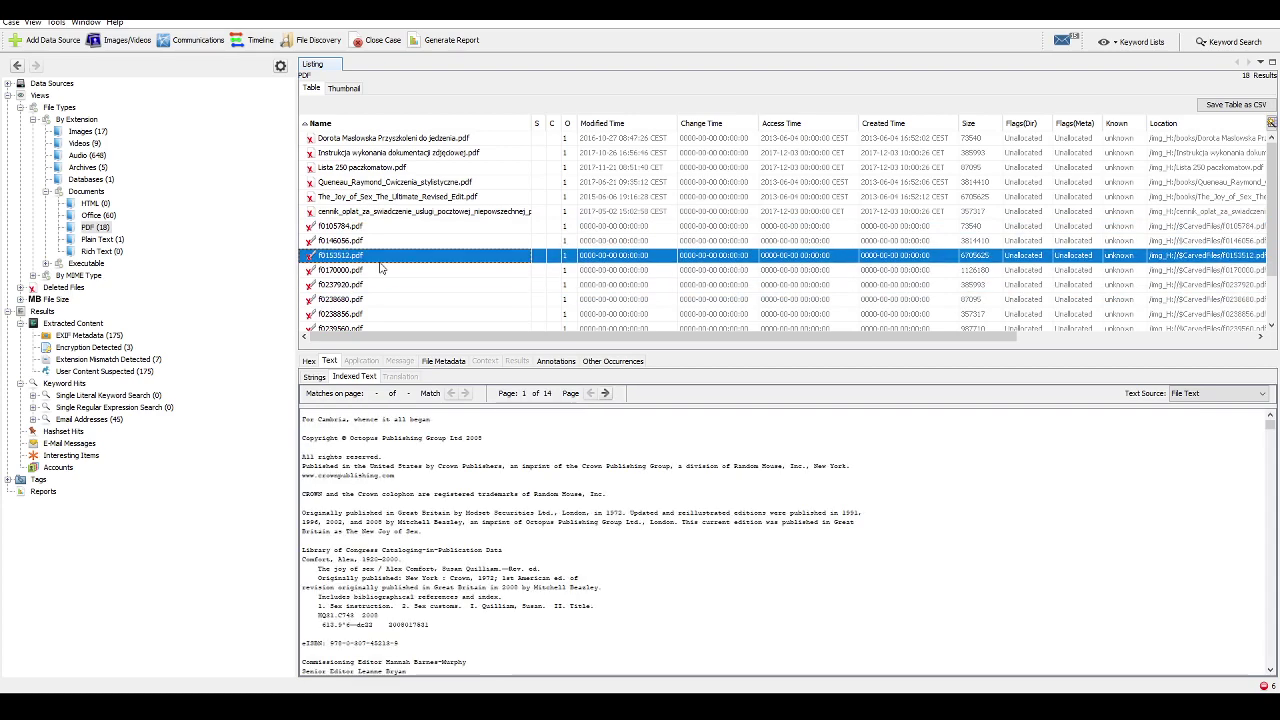
Preview odwlekane_porzadki.pdf, the Agora report and carved PDFs, then list Office (60)
scroll(380, 267, down, 2)
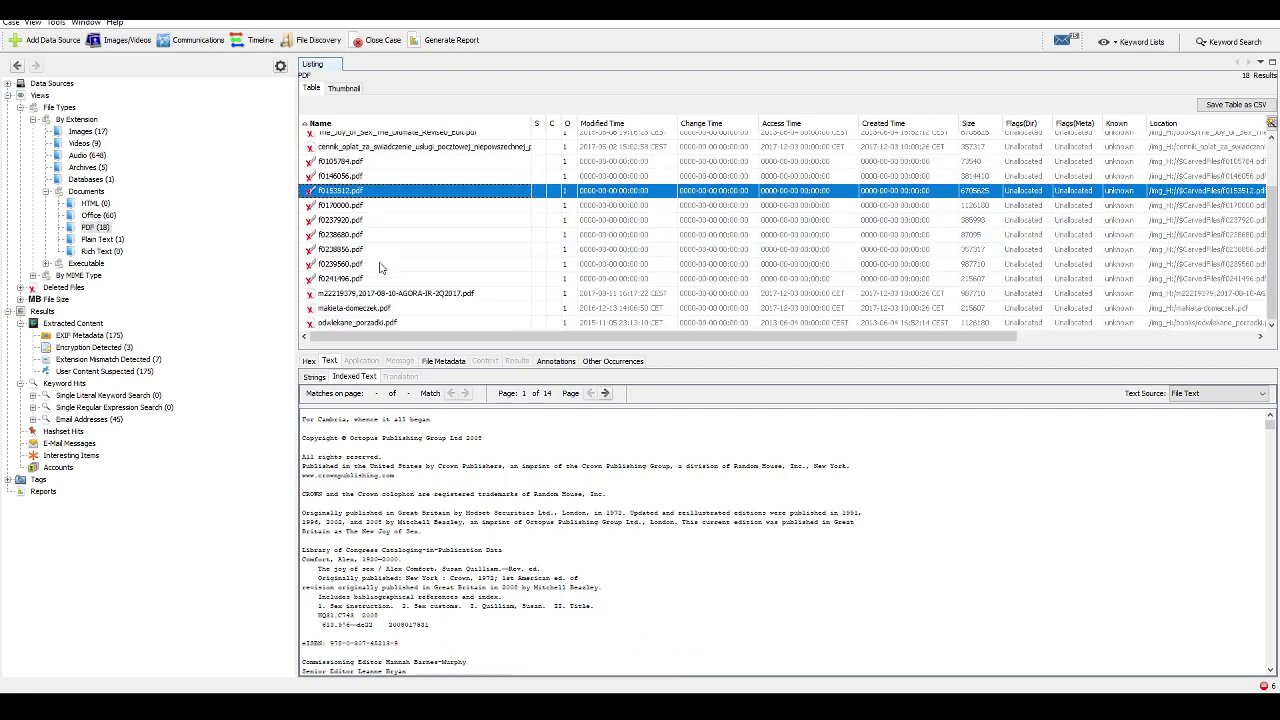
click(388, 321)
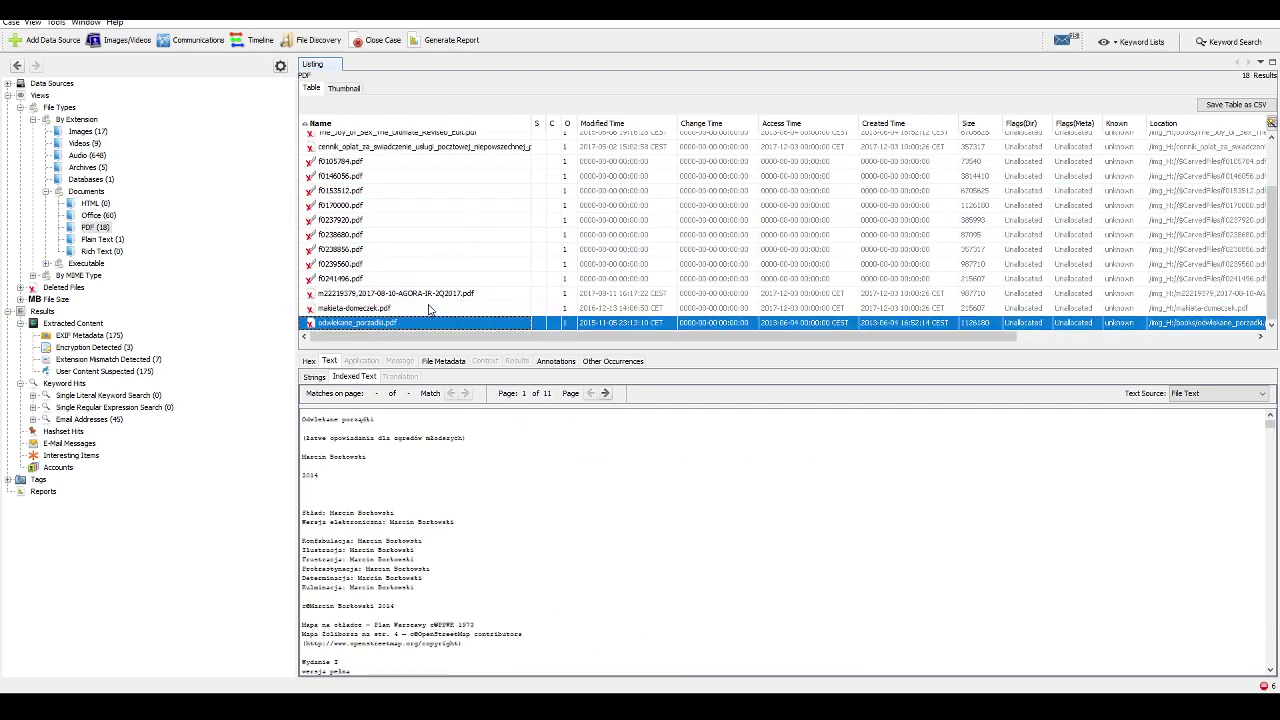
click(422, 294)
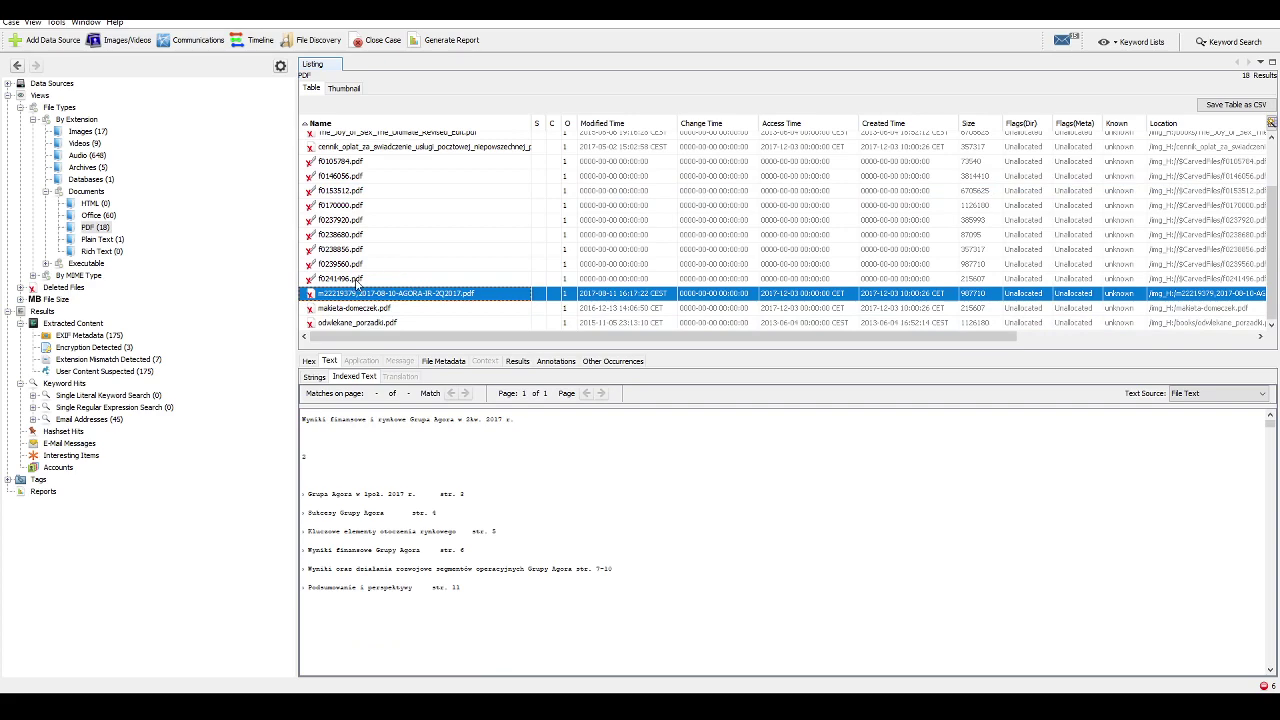
click(356, 279)
click(347, 264)
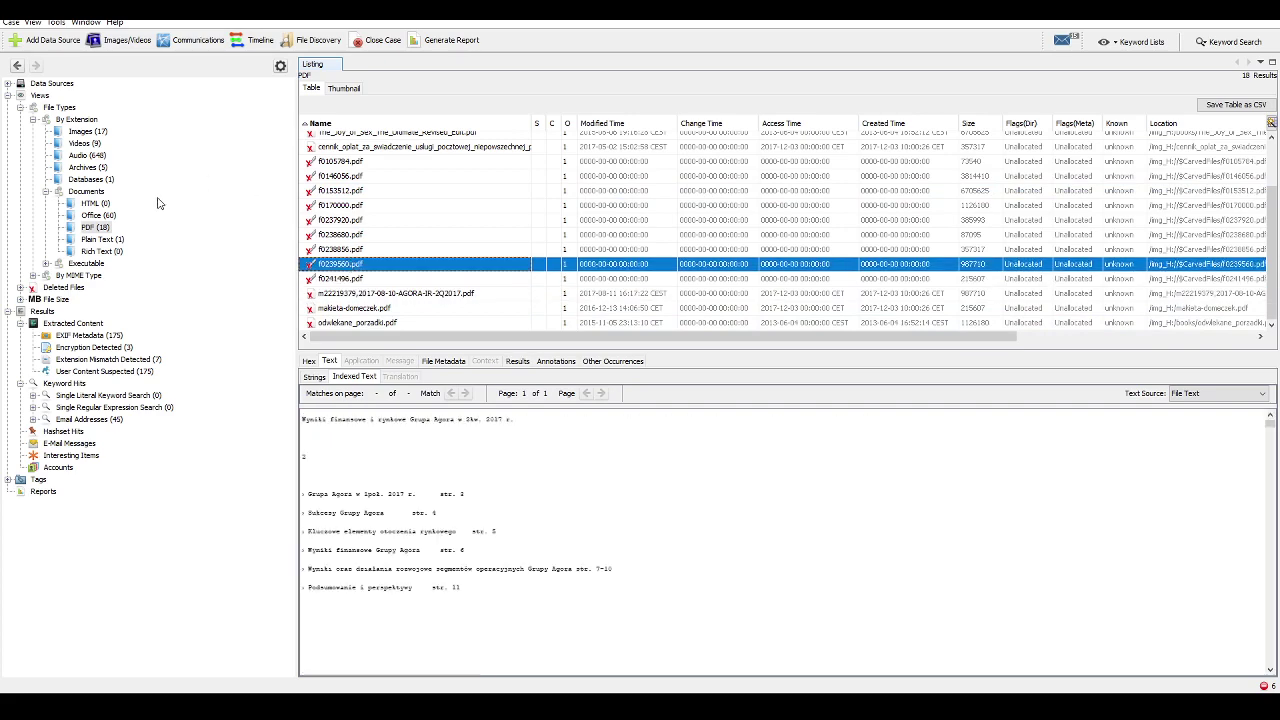
click(100, 215)
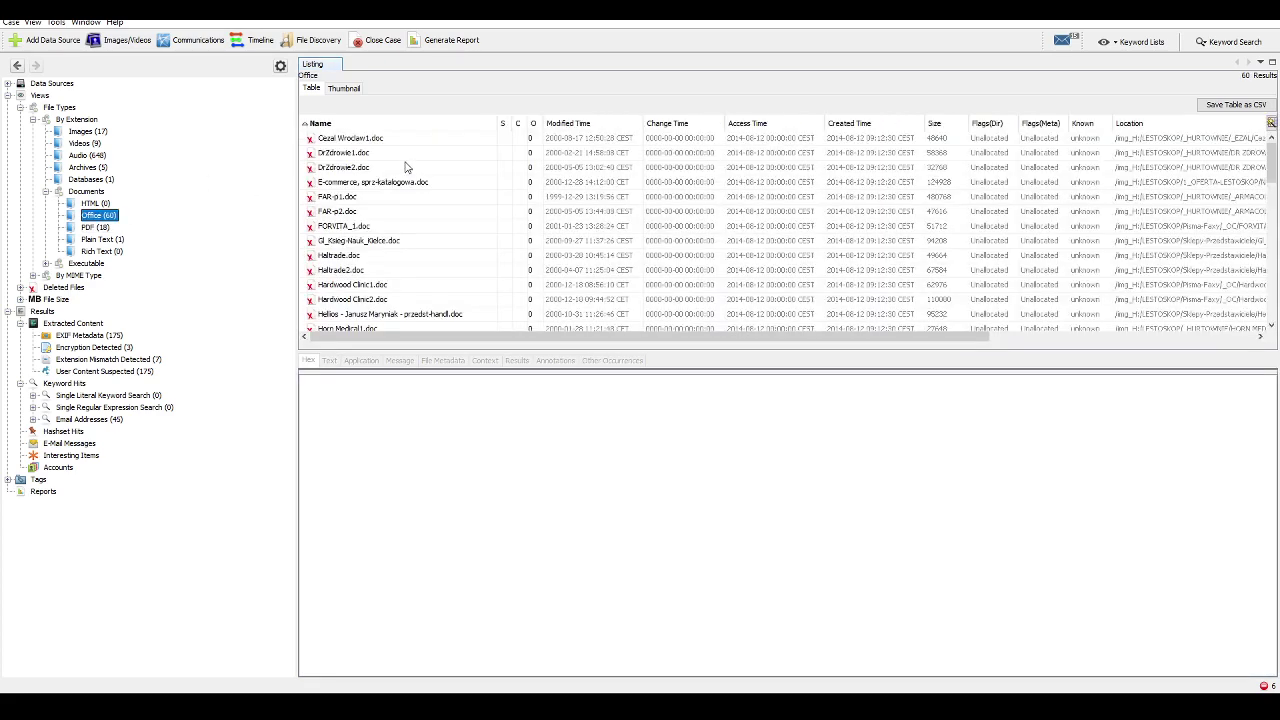
Preview Cezal Wroclaw1.doc and DrZdrowie1.doc, then show dear diary 2018 05.odt's indexed text
click(390, 141)
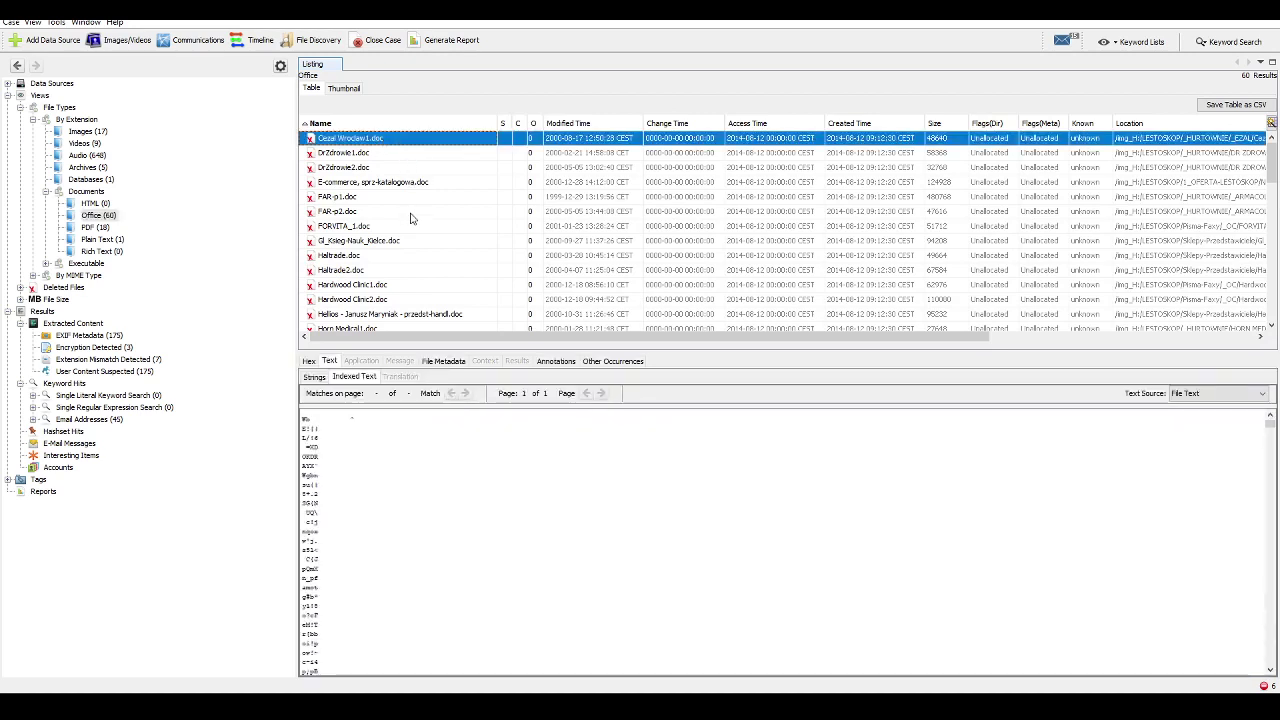
click(370, 155)
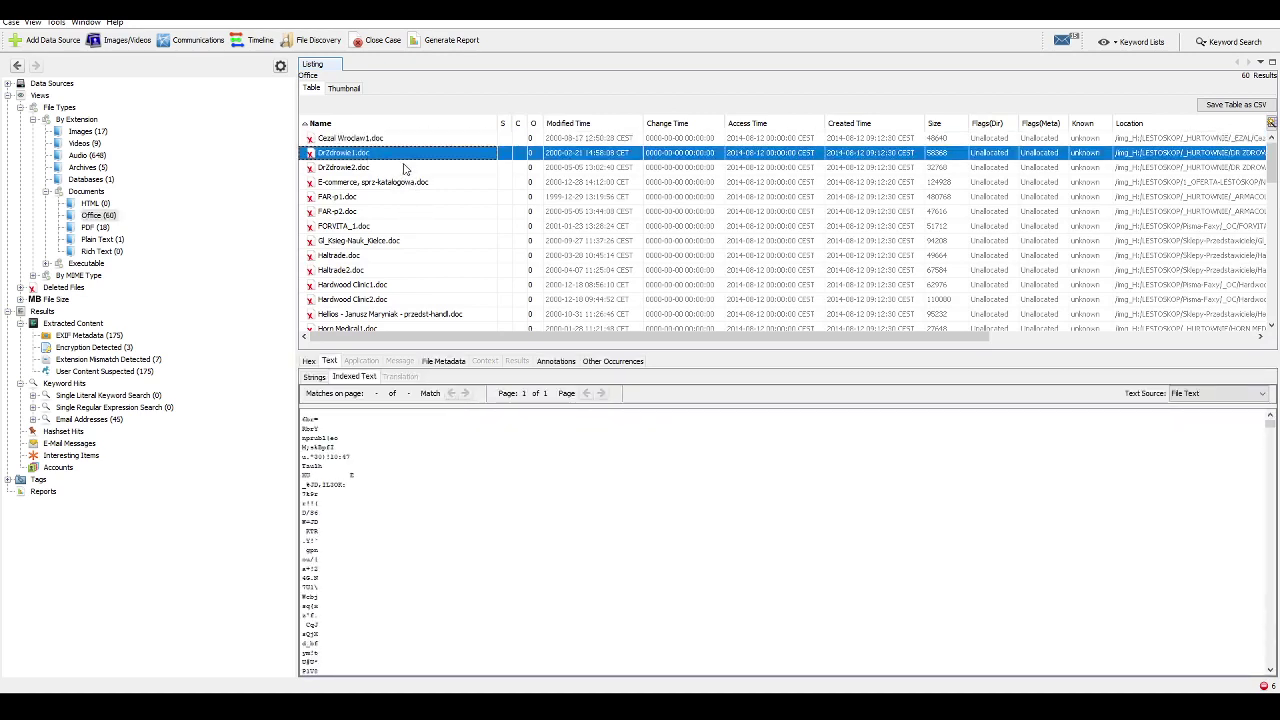
scroll(443, 232, down, 6)
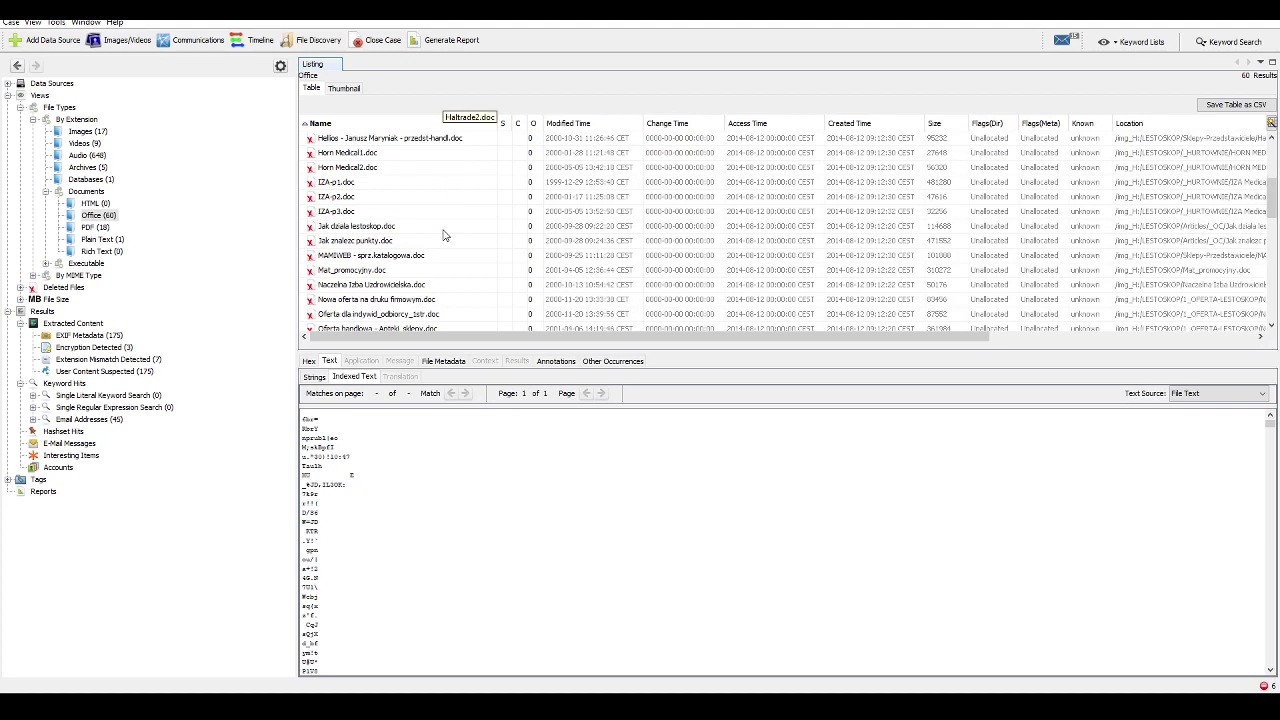
scroll(445, 242, down, 6)
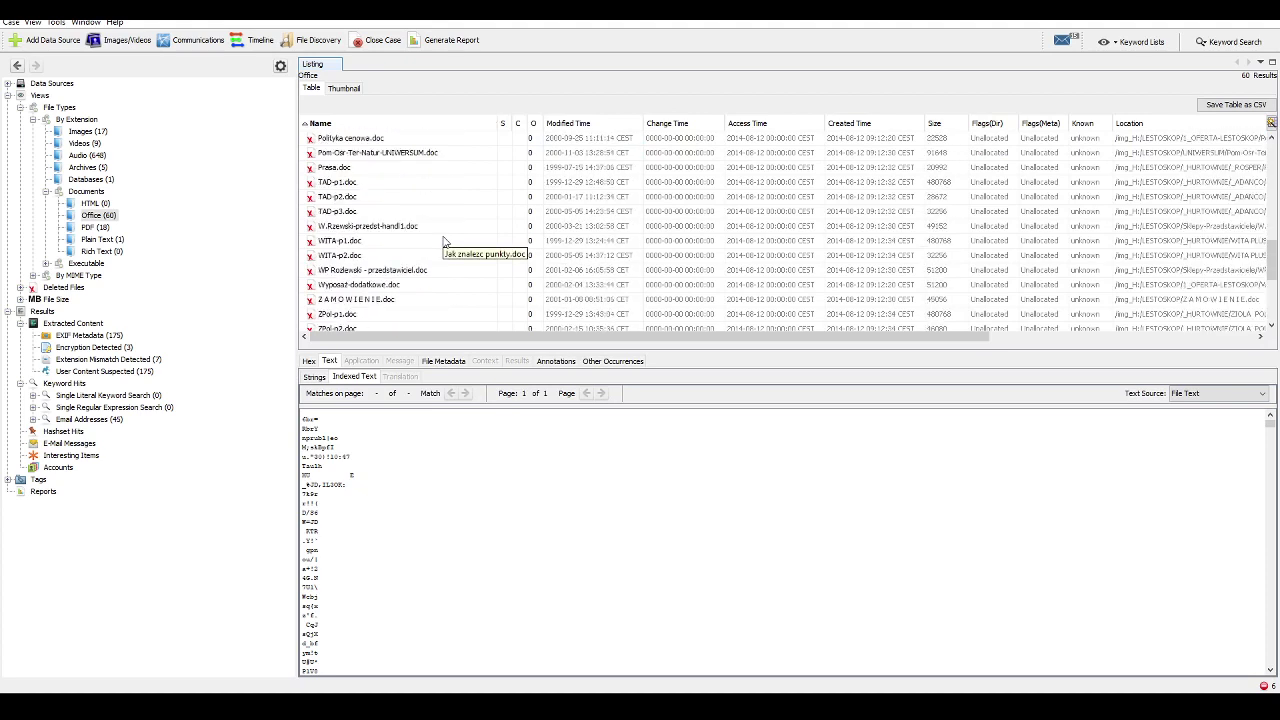
scroll(445, 242, down, 5)
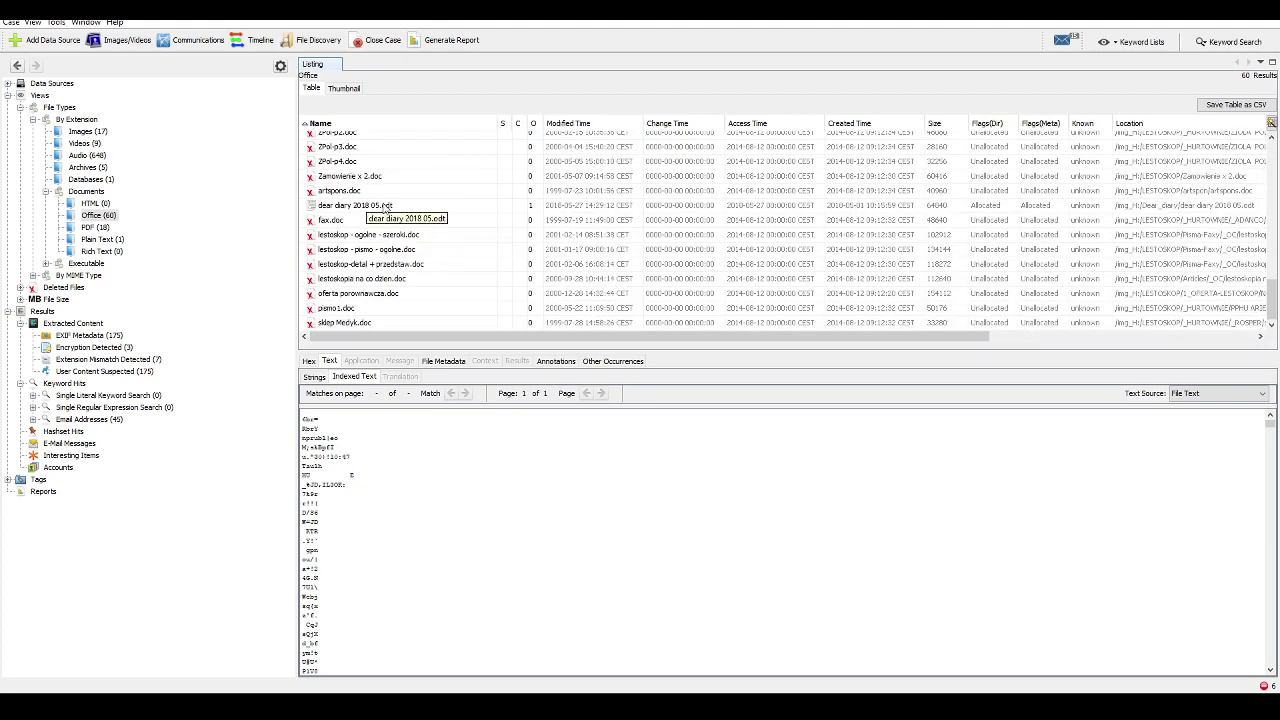
click(386, 206)
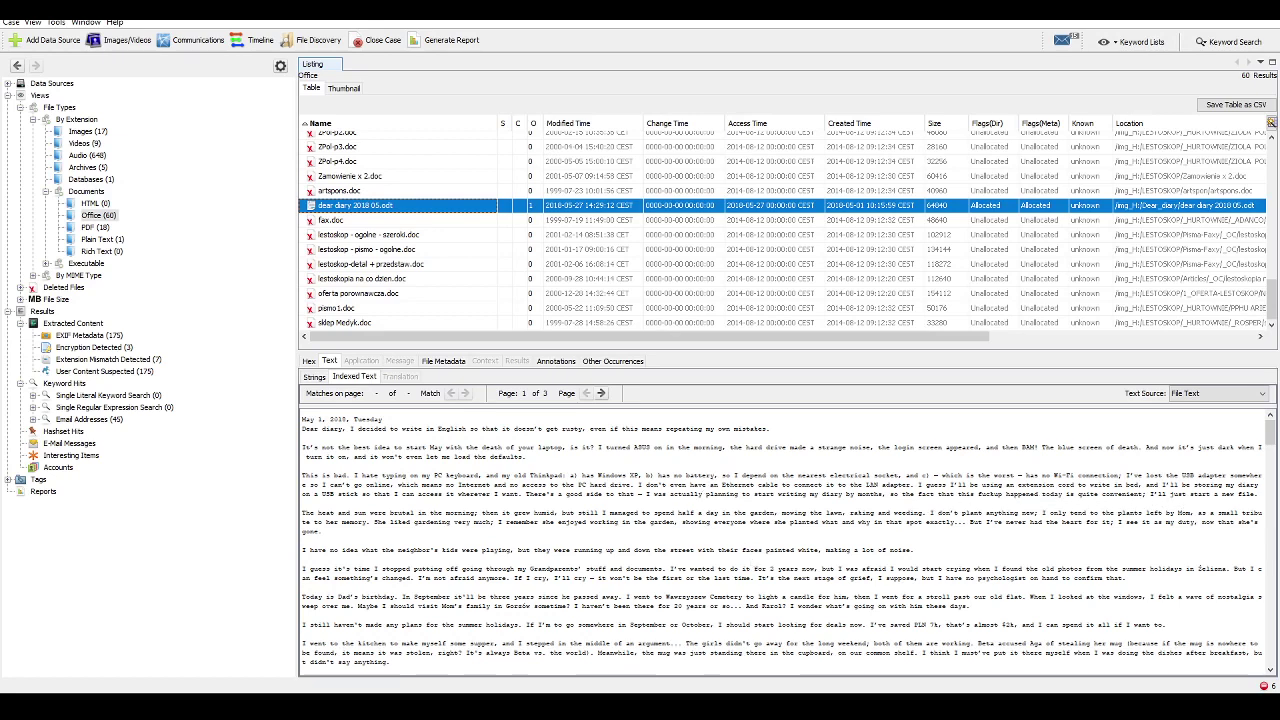
In Notepad++, add 'Laptop - IBM ThinkPad (Win XP)' after the phone2 entry
key(alt+Tab)
click(917, 372)
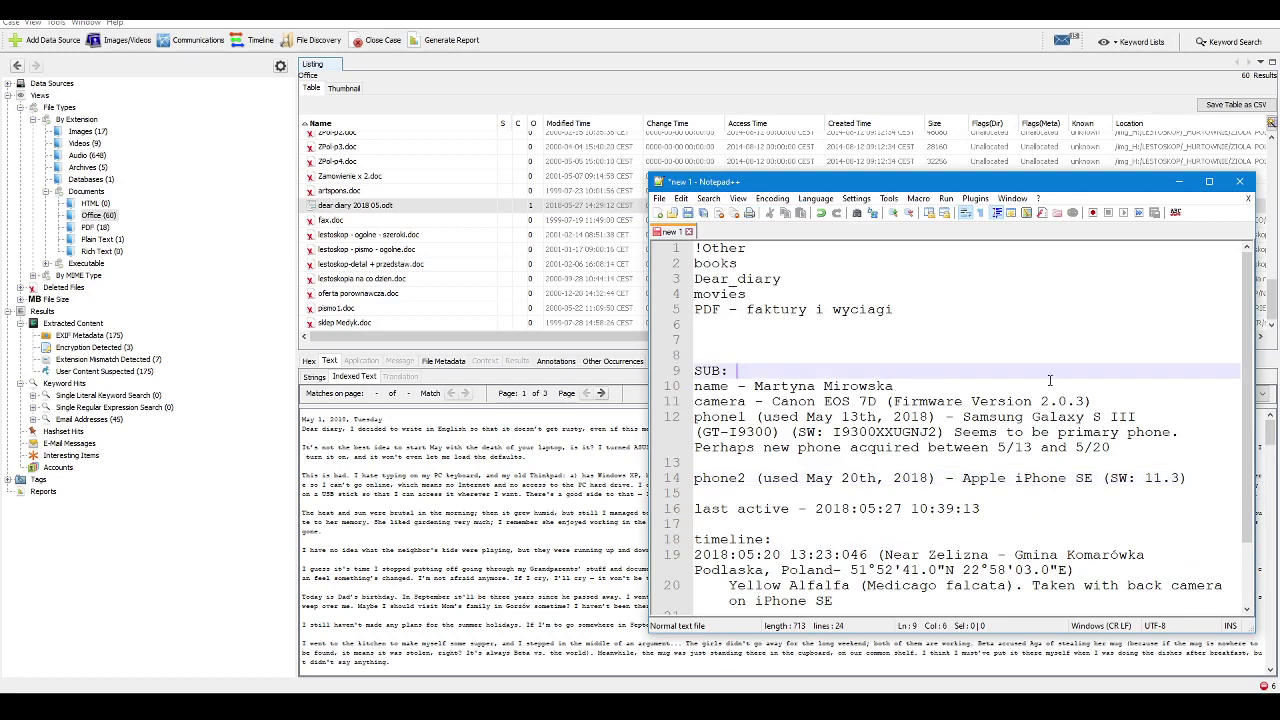
scroll(955, 478, down, 1)
click(1205, 434)
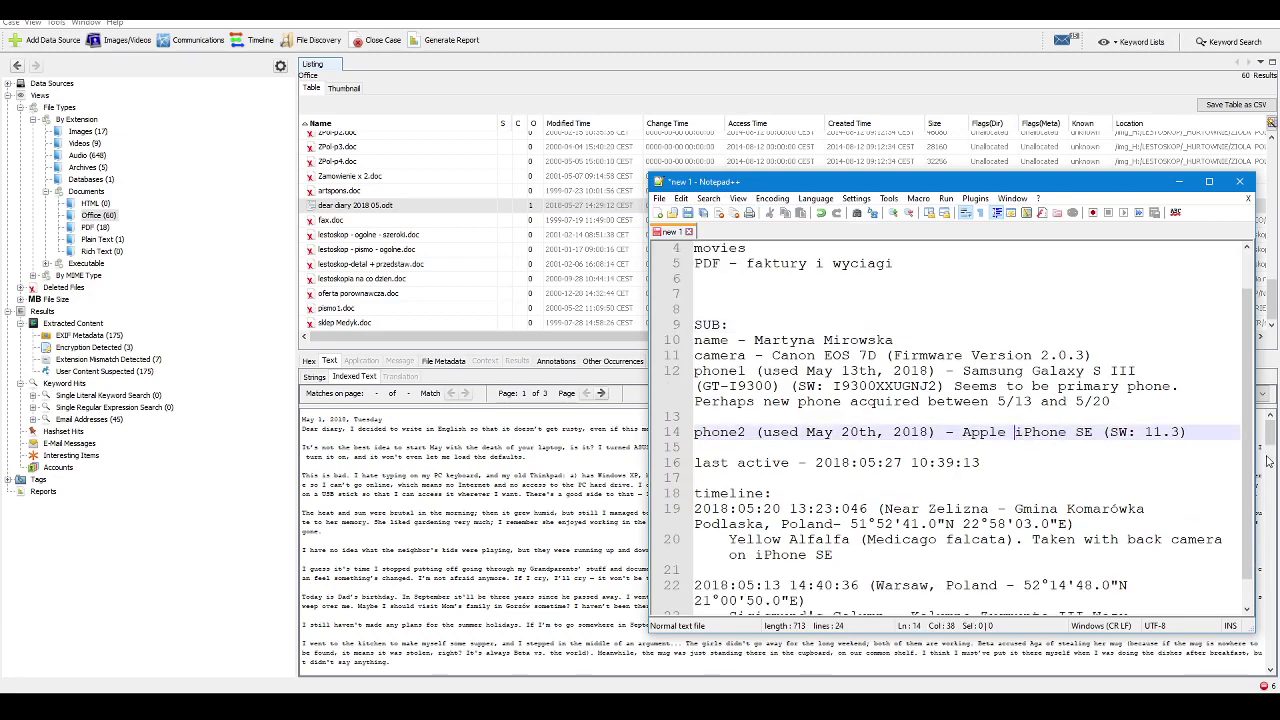
key(Return)
key(Return)
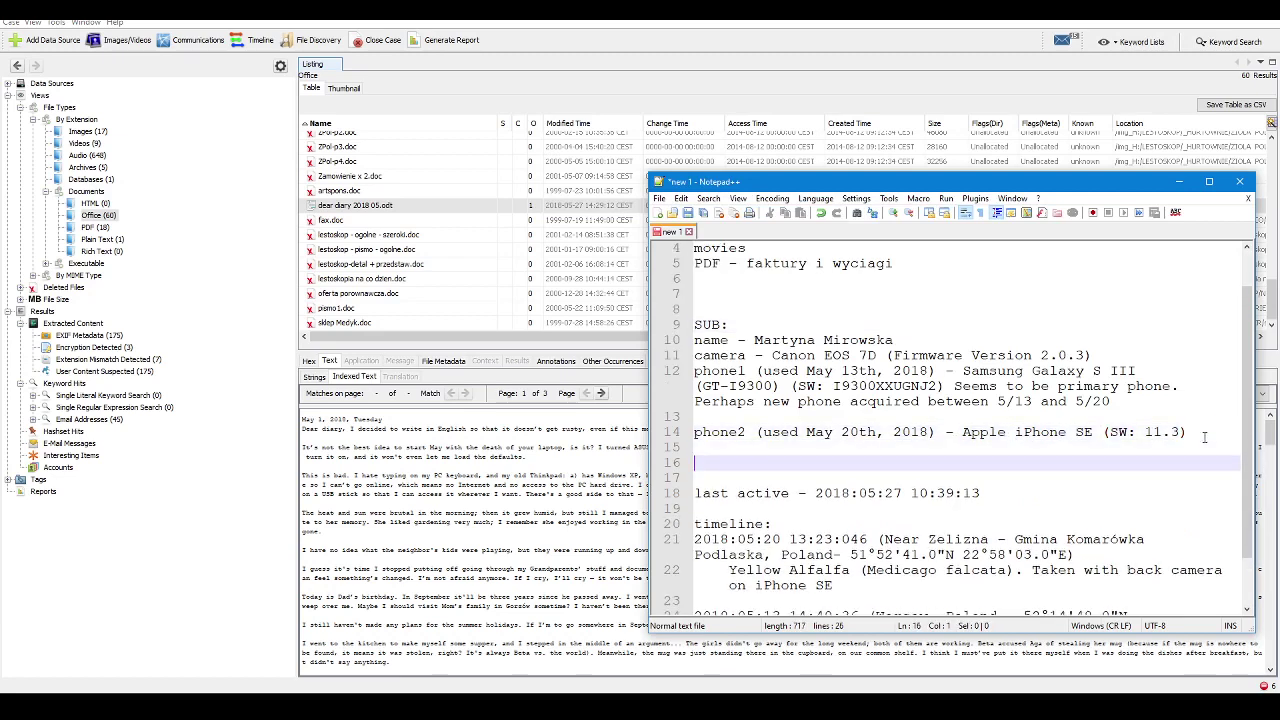
text(Laptop - IBM ThinkPa)
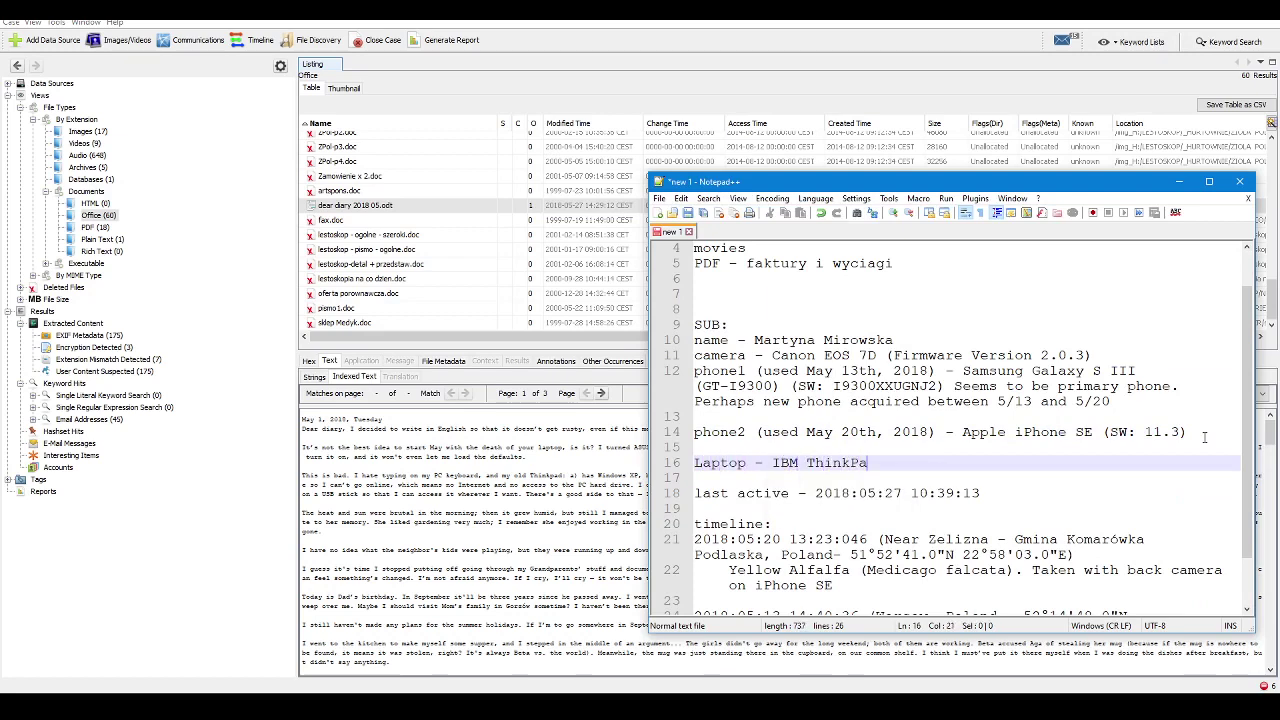
text(d (Win XO)
key(BackSpace)
text(P))
Add 'Laptop2 - ASUS (not working)' on a new line, then return to Autopsy
key(alt+Tab)
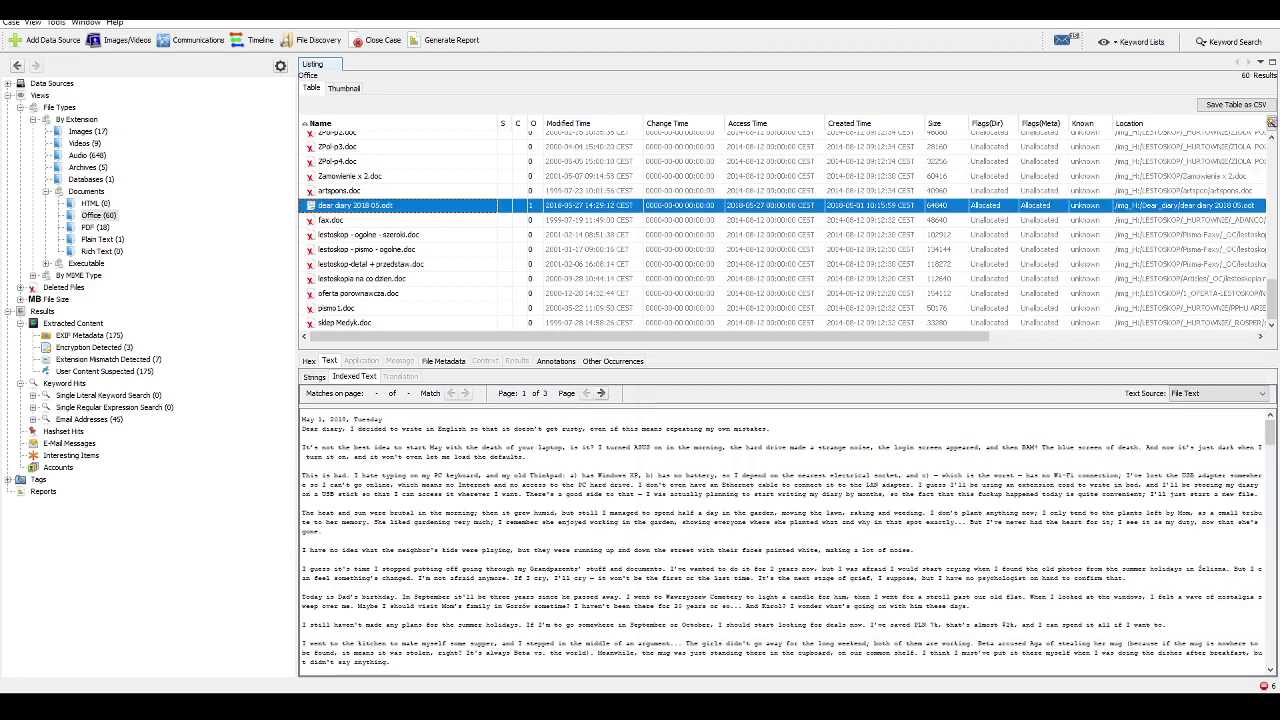
key(alt+Tab)
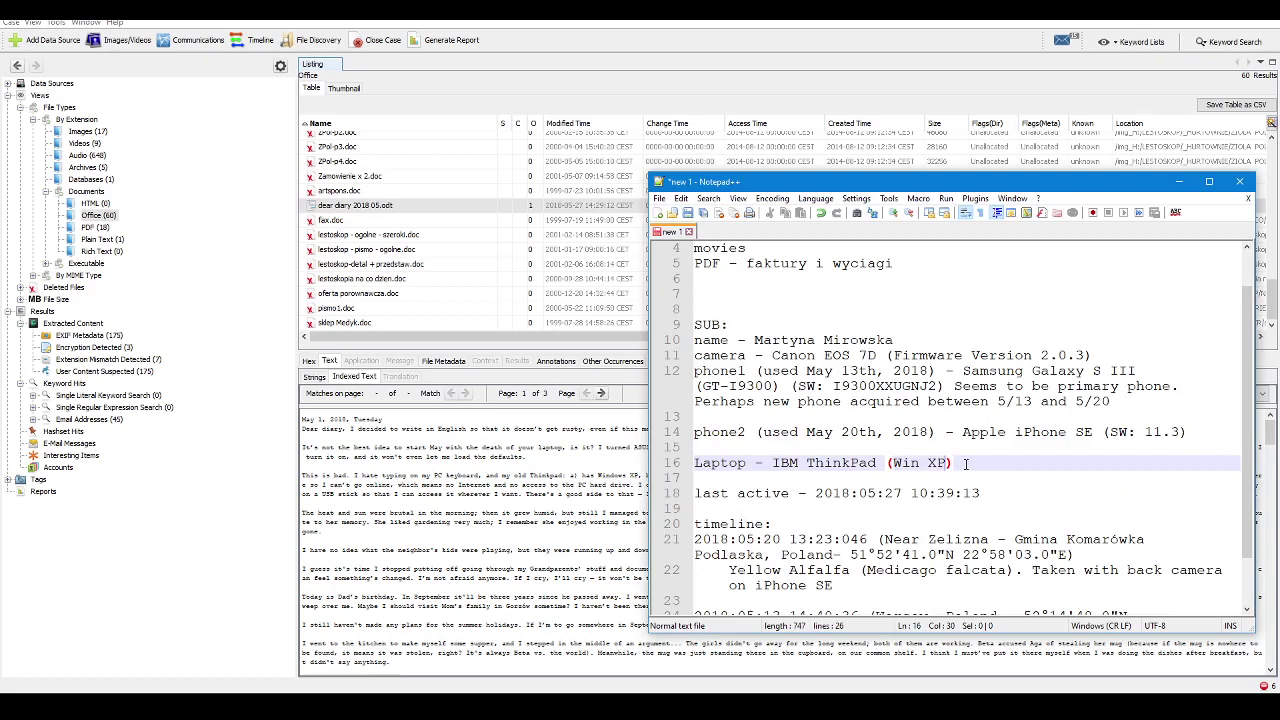
key(ctrl+Left)
key(ctrl+Left)
key(ctrl+Left)
key(ctrl+Left)
key(ctrl+Left)
key(ctrl+Left)
key(ctrl+Left)
key(Return)
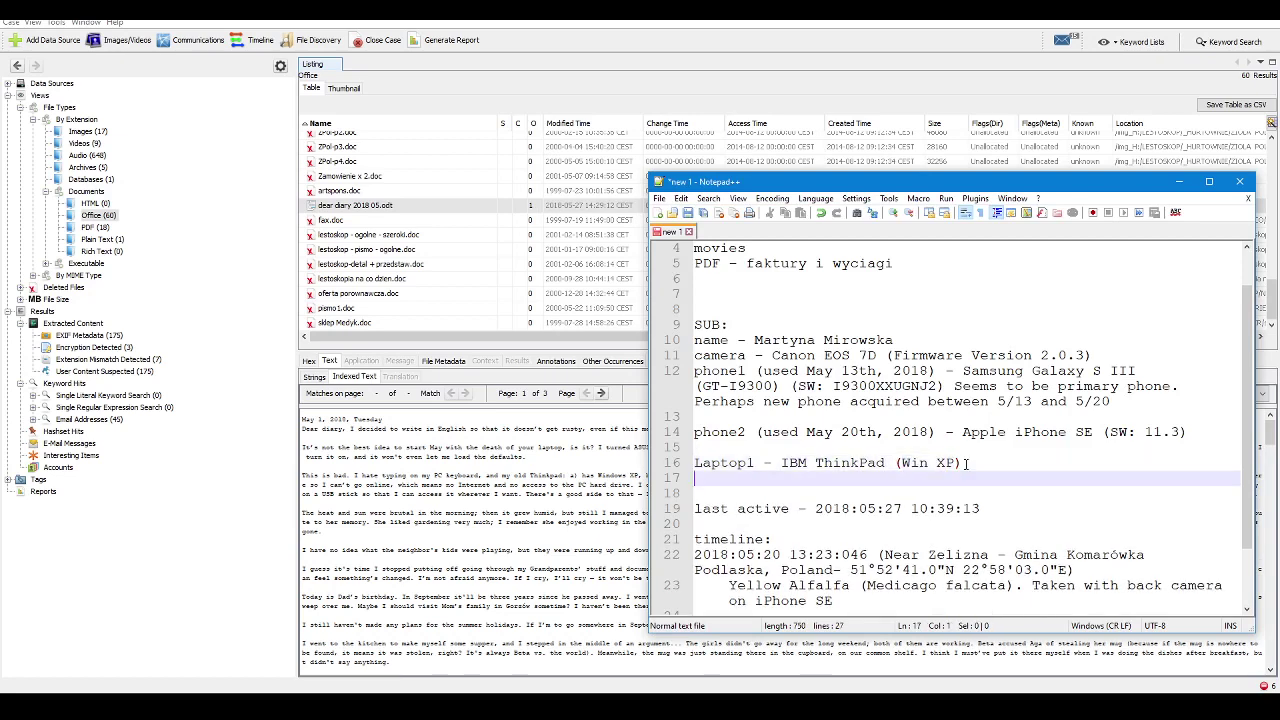
text(Laptop2 - ASUS )
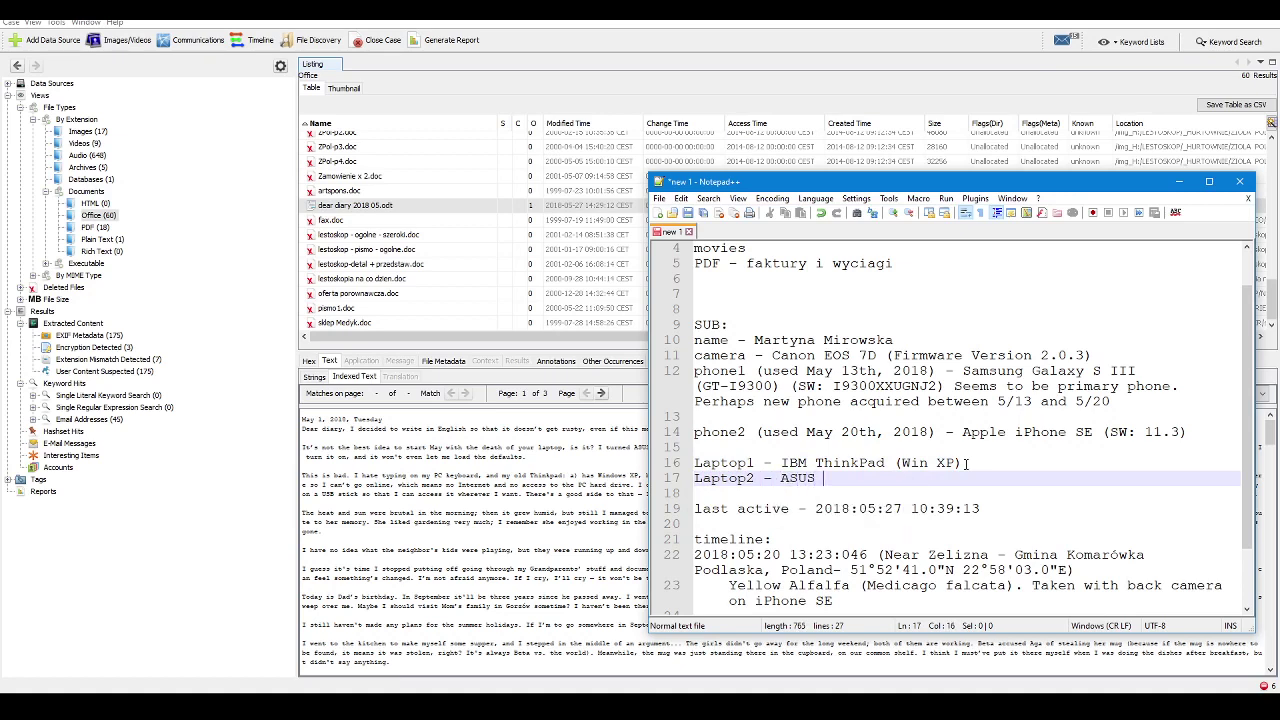
text((not working))
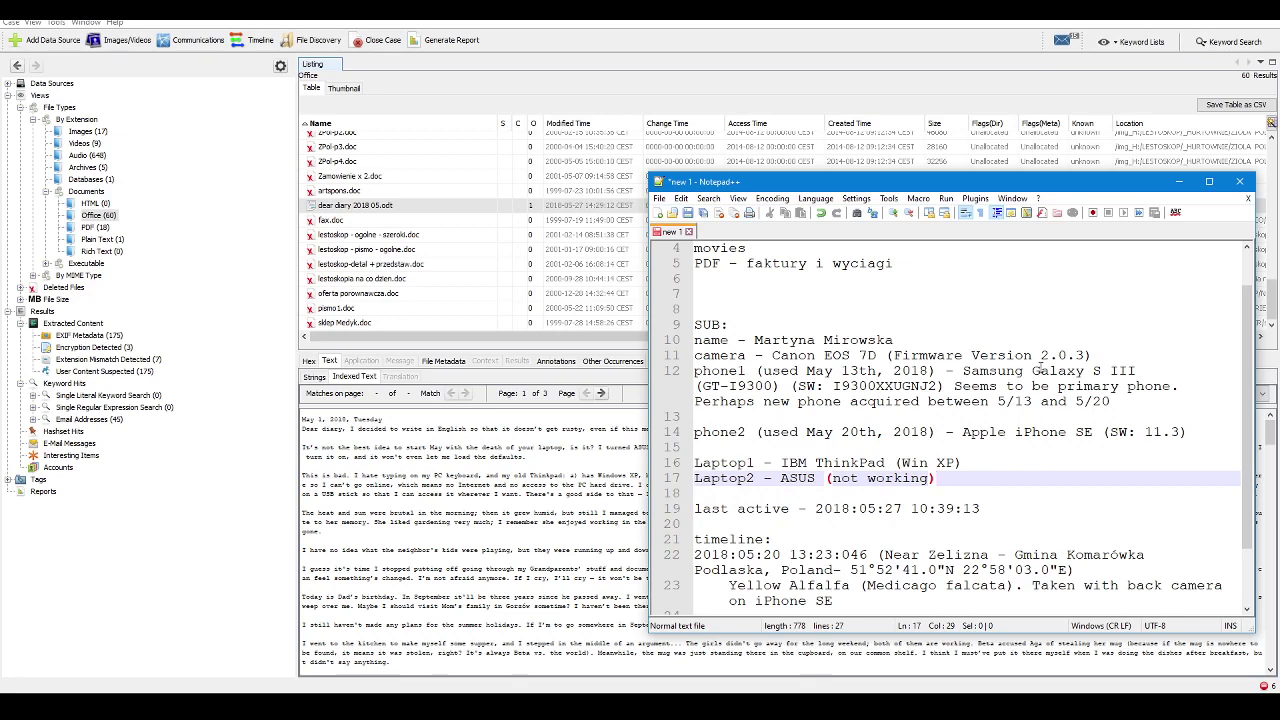
key(alt+Tab)
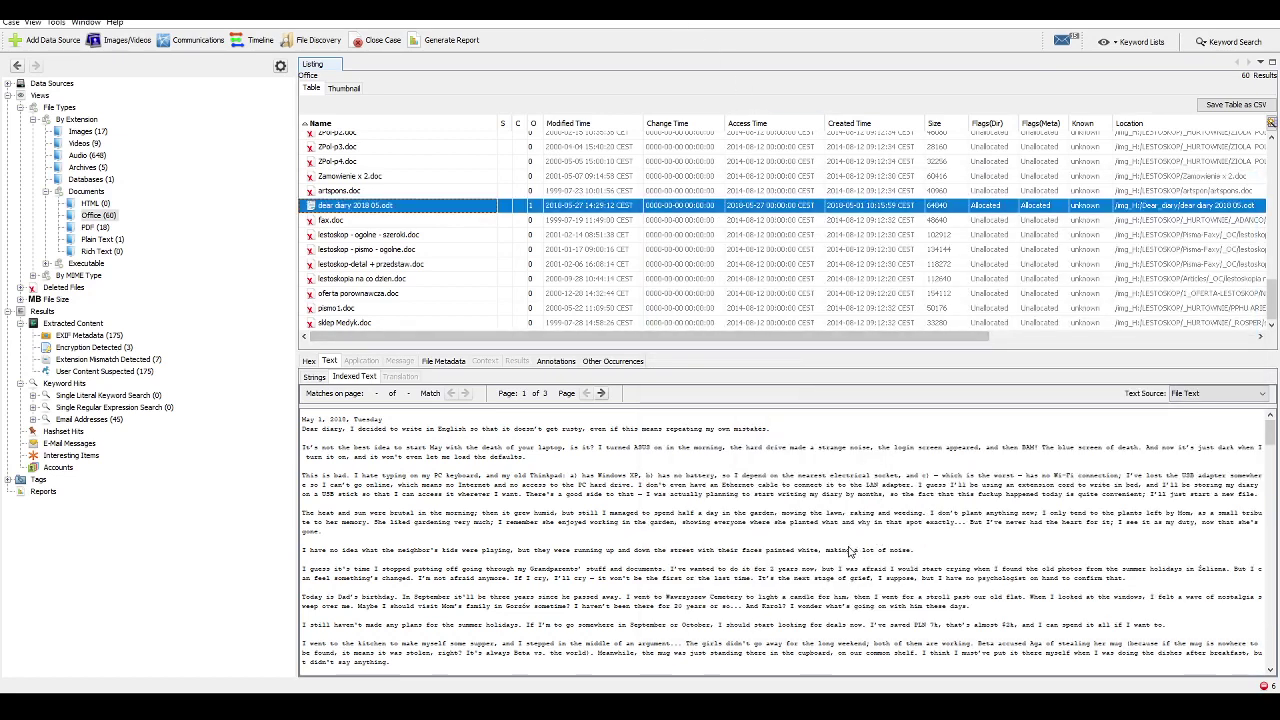
Scroll the diary's indexed text down to the Thursday, May 10, 2018 entry
scroll(760, 587, down, 3)
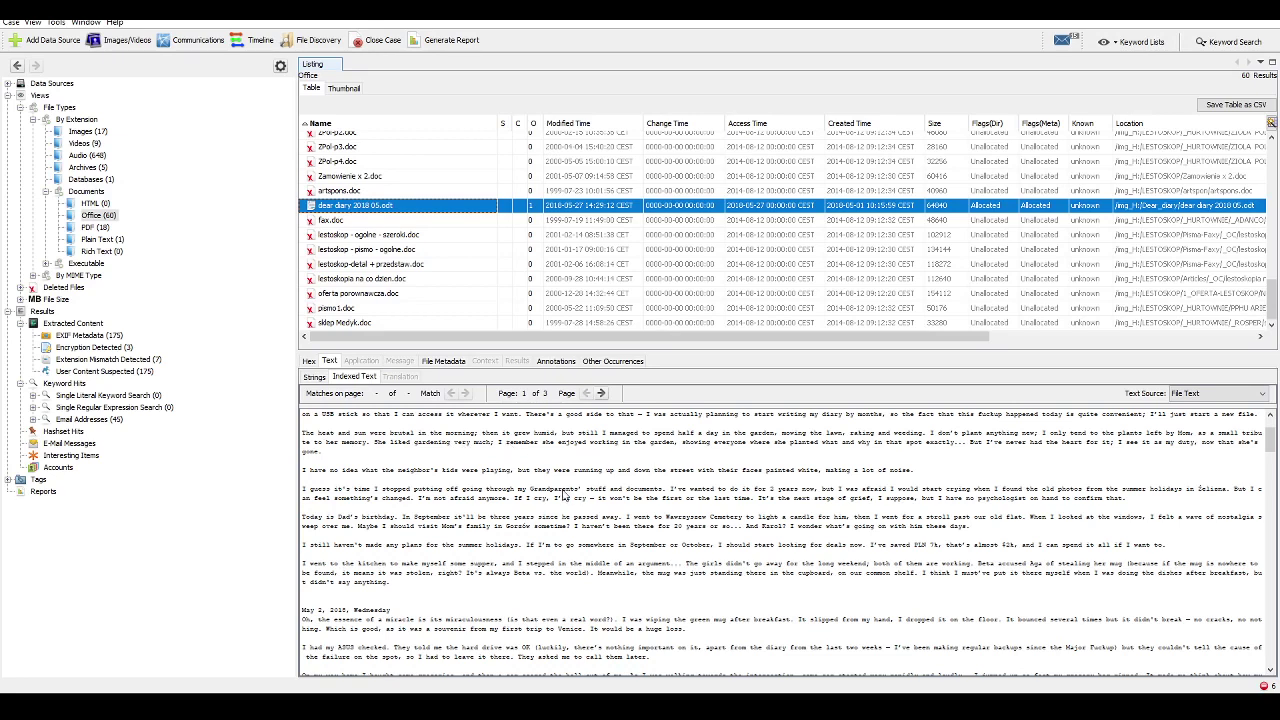
scroll(455, 512, down, 3)
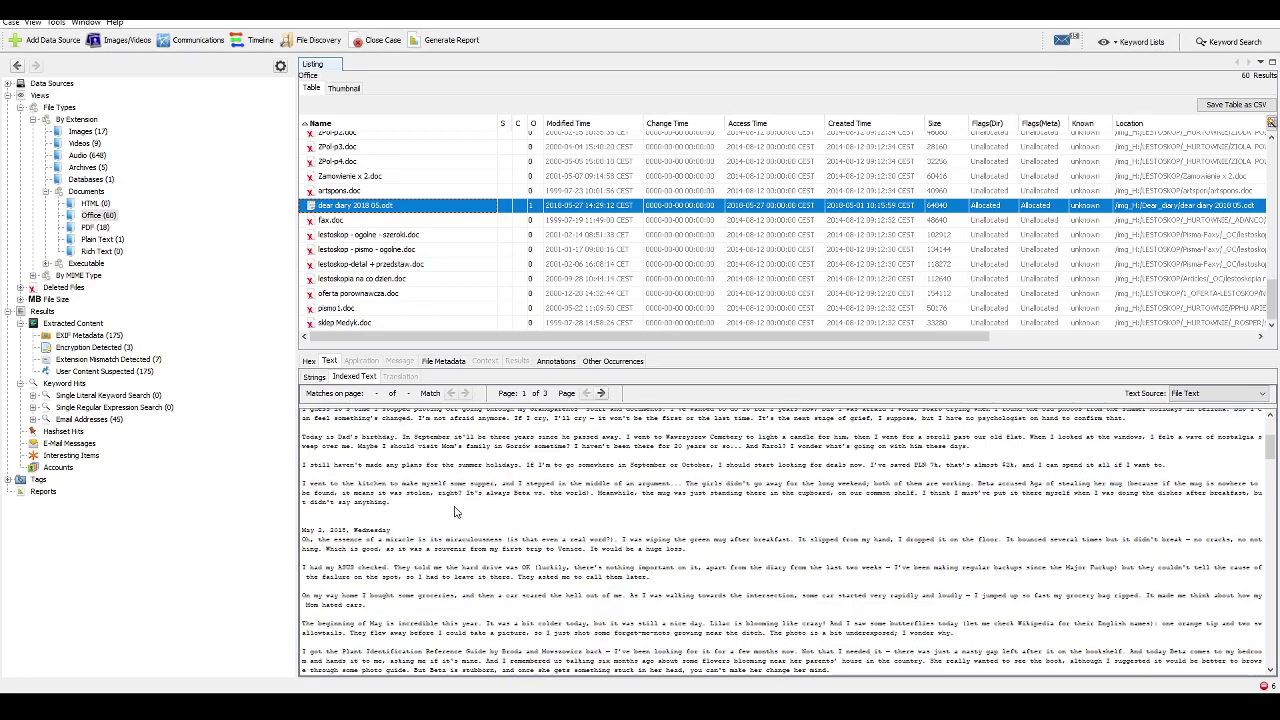
scroll(455, 512, down, 9)
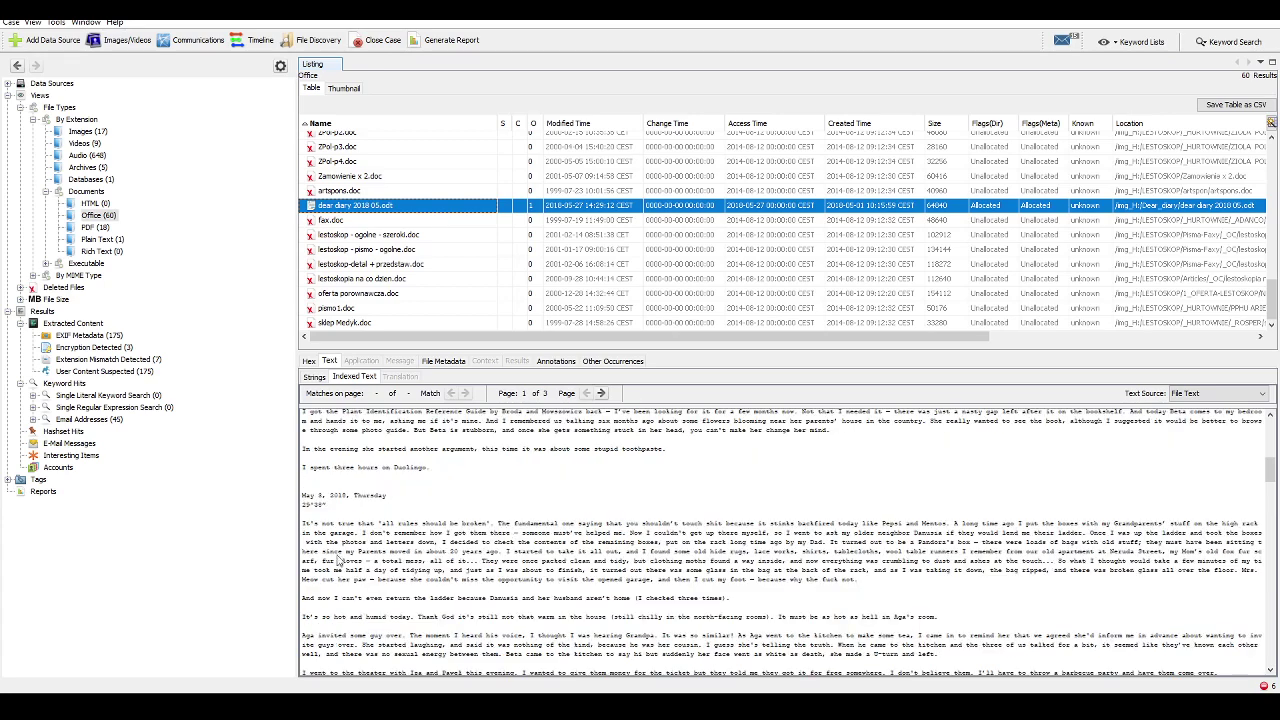
scroll(483, 507, down, 3)
scroll(483, 507, up, 3)
scroll(1163, 447, down, 15)
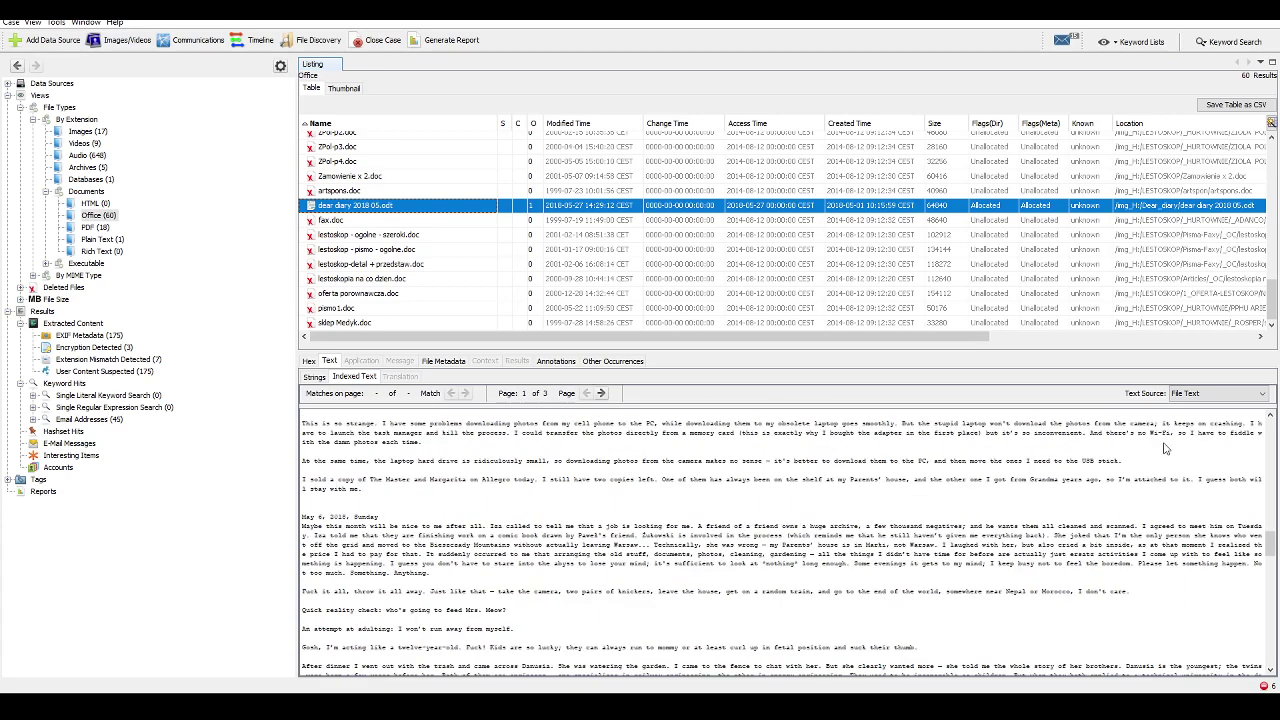
scroll(1261, 547, down, 10)
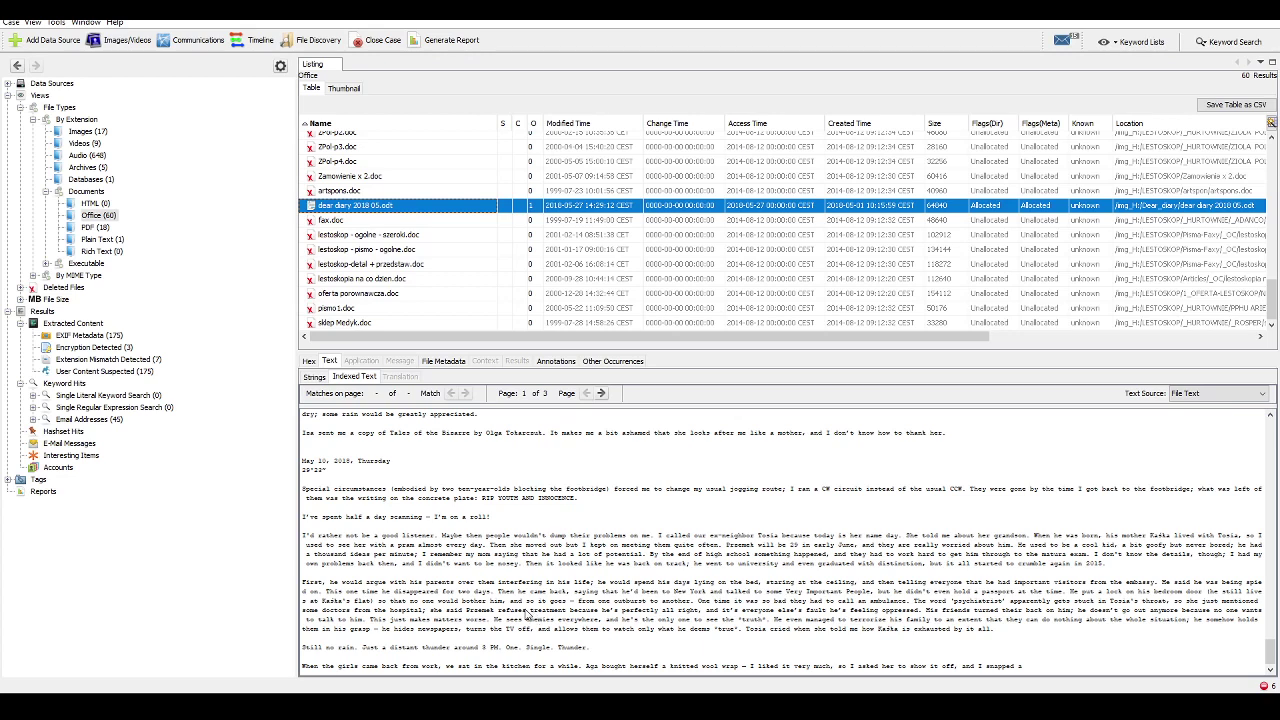
scroll(527, 612, up, 3)
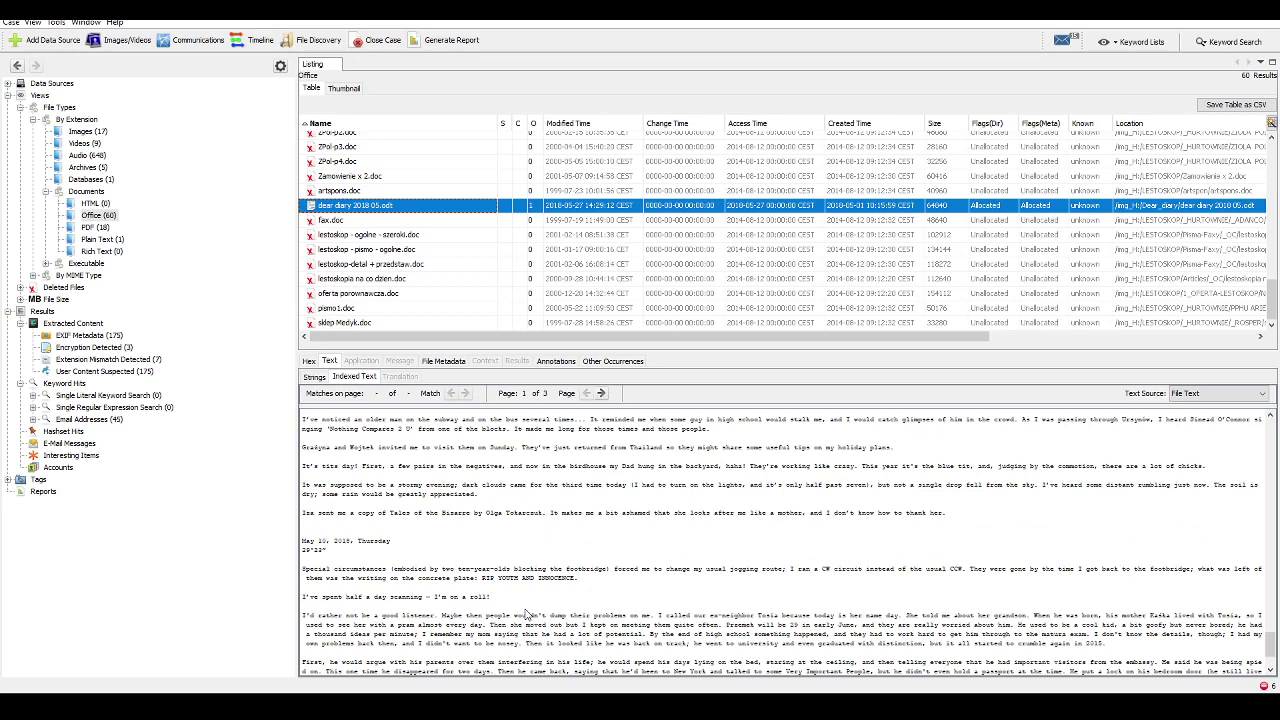
scroll(524, 610, up, 3)
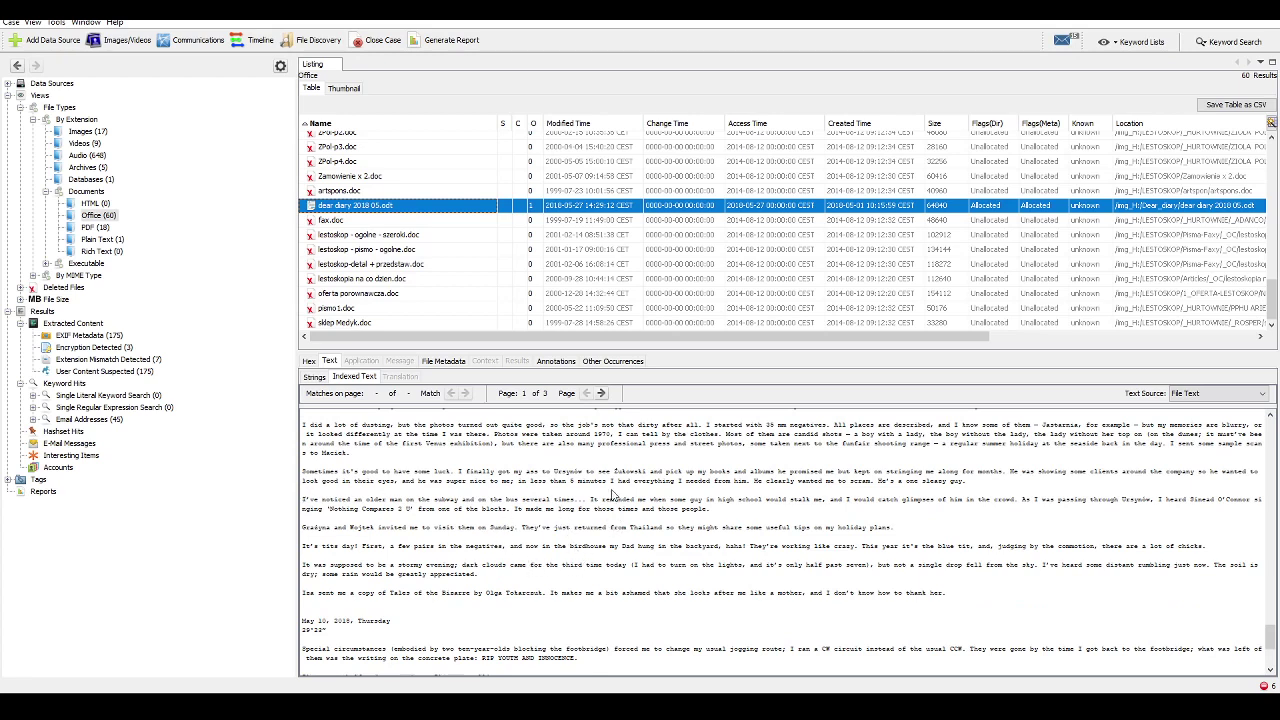
scroll(614, 494, up, 4)
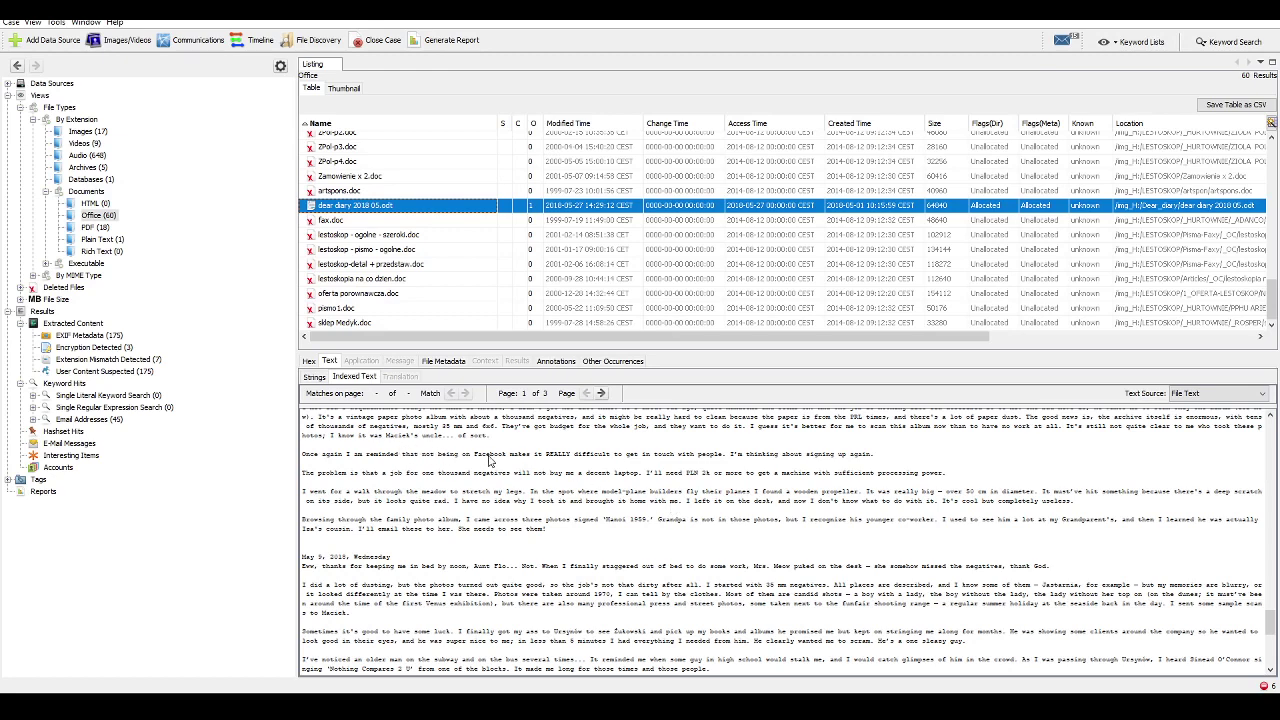
scroll(489, 458, up, 3)
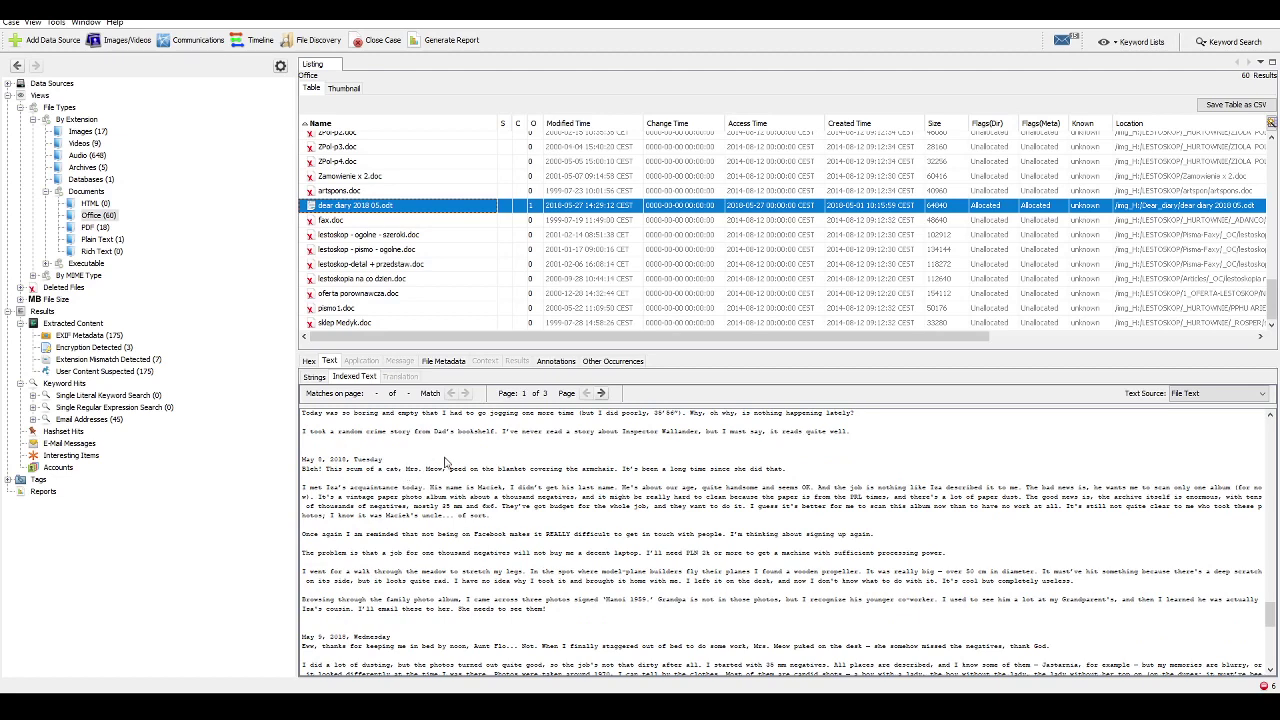
scroll(503, 524, up, 6)
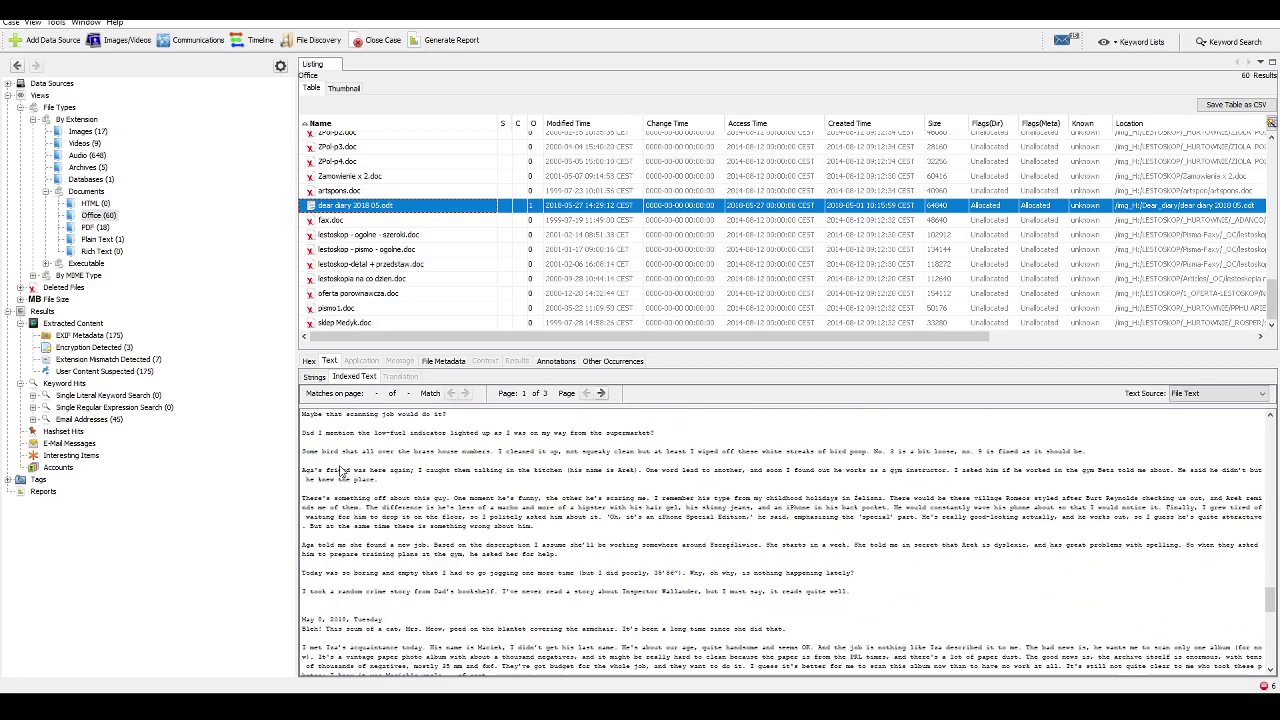
scroll(450, 485, up, 3)
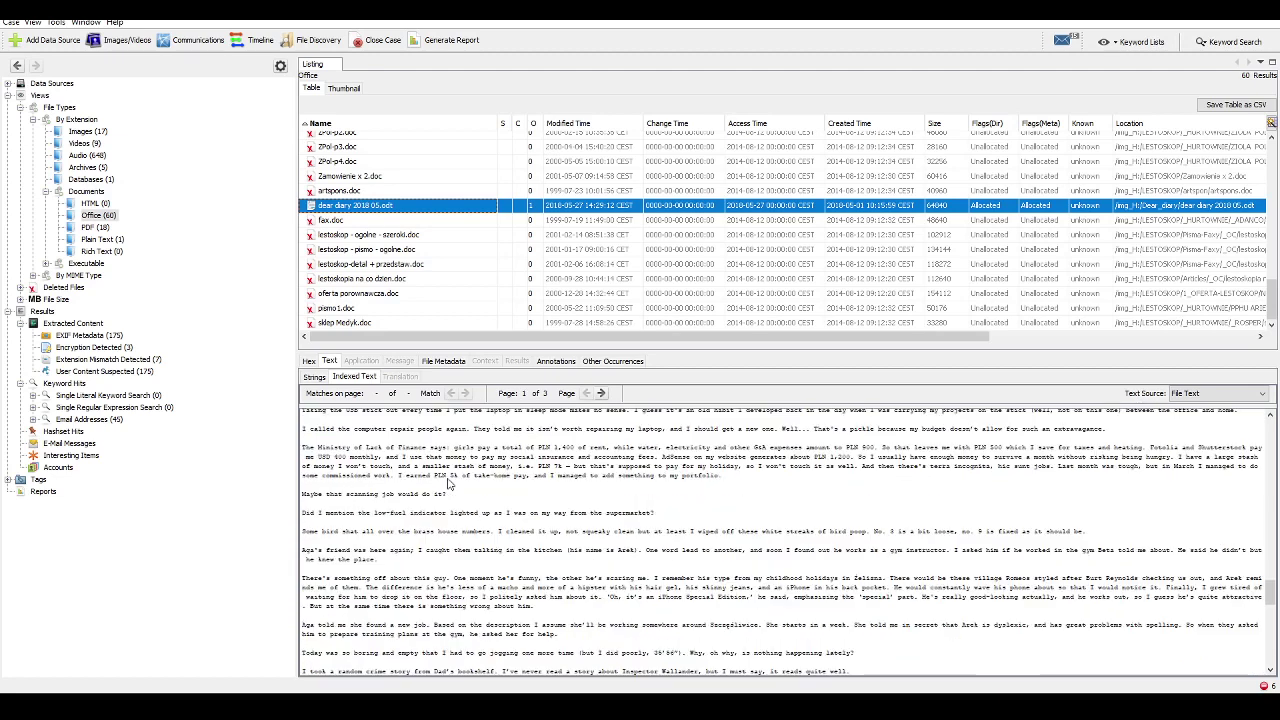
Preview the indexed text of fax.doc
click(352, 220)
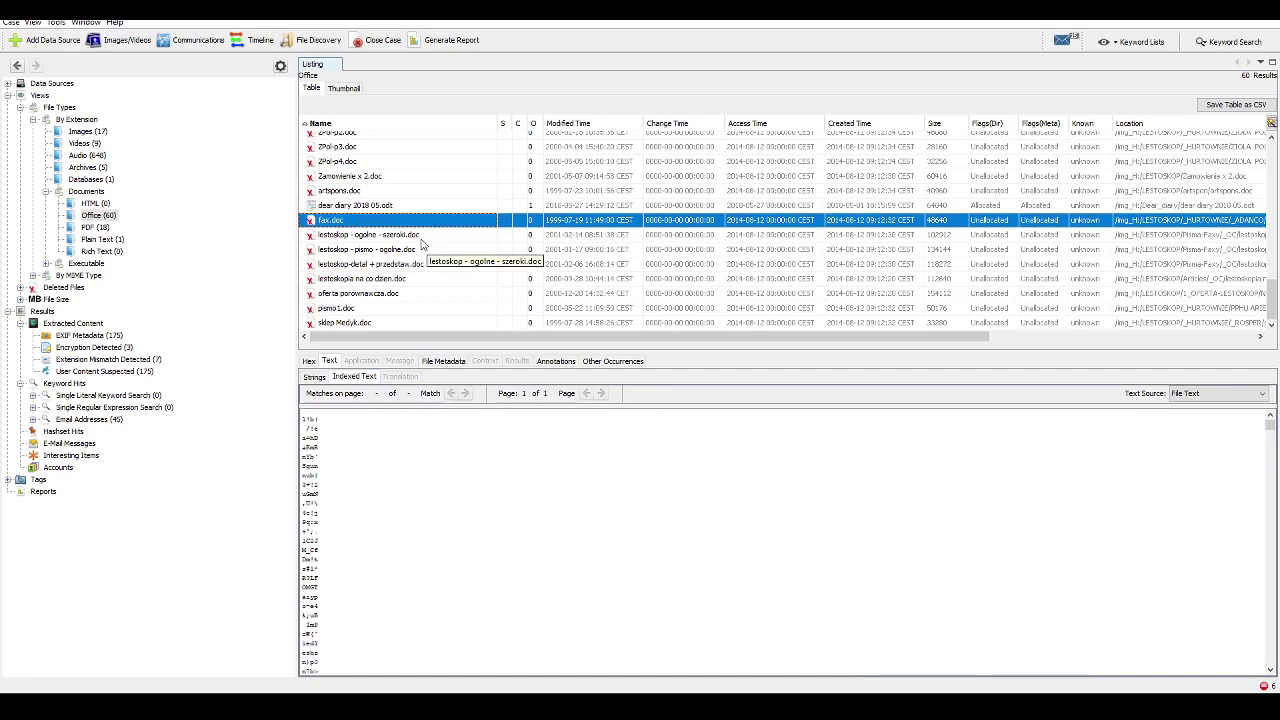
scroll(365, 285, up, 5)
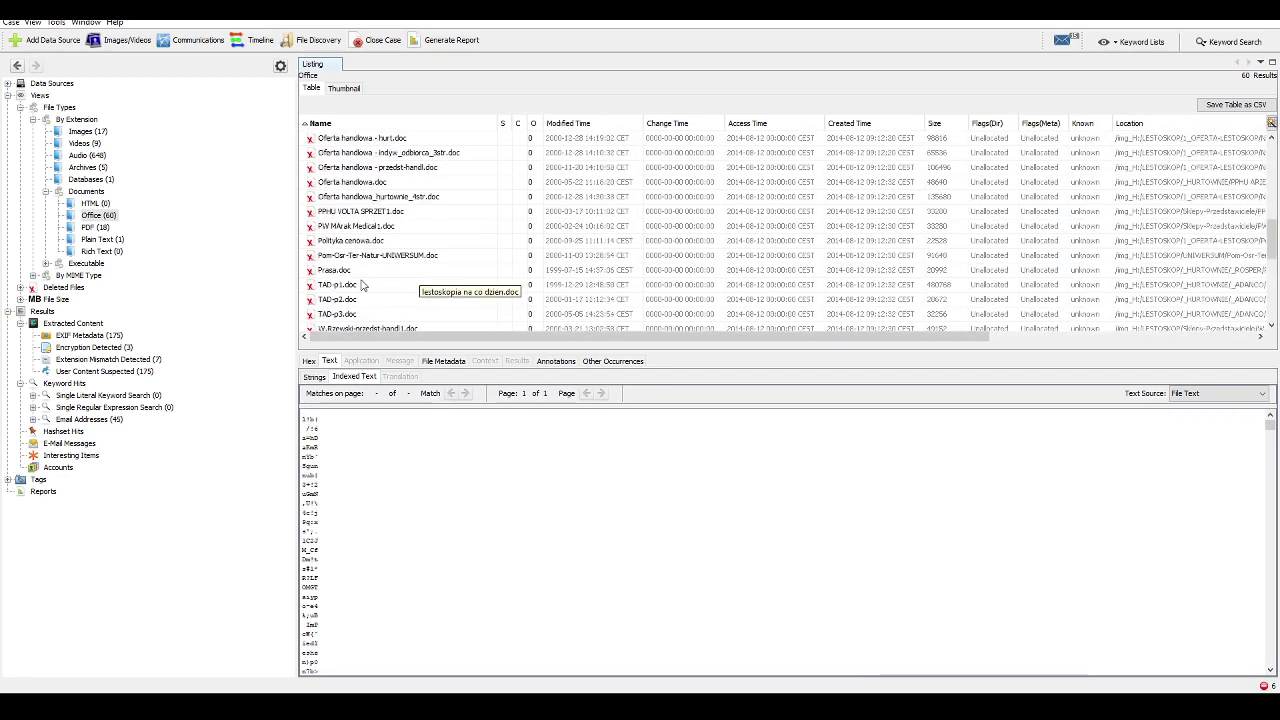
scroll(363, 285, up, 5)
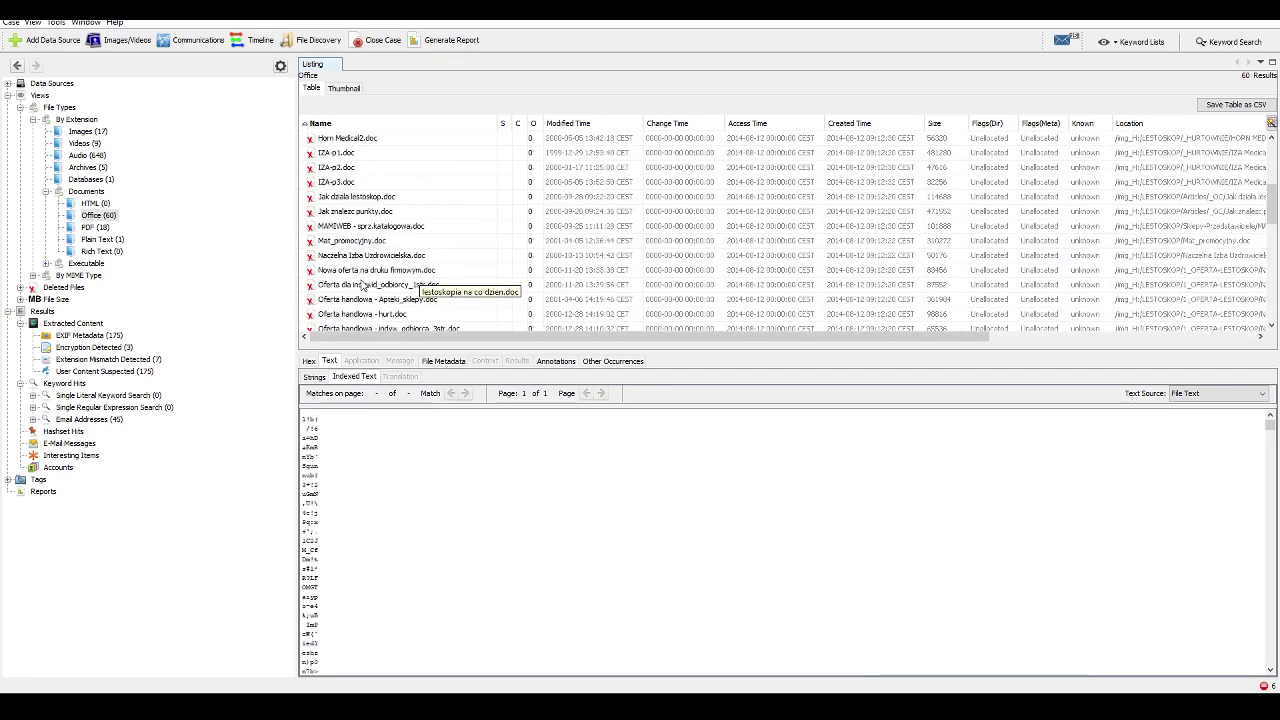
List Plain Text files and copy martyna.txt's one-line Polish note
click(100, 240)
click(354, 140)
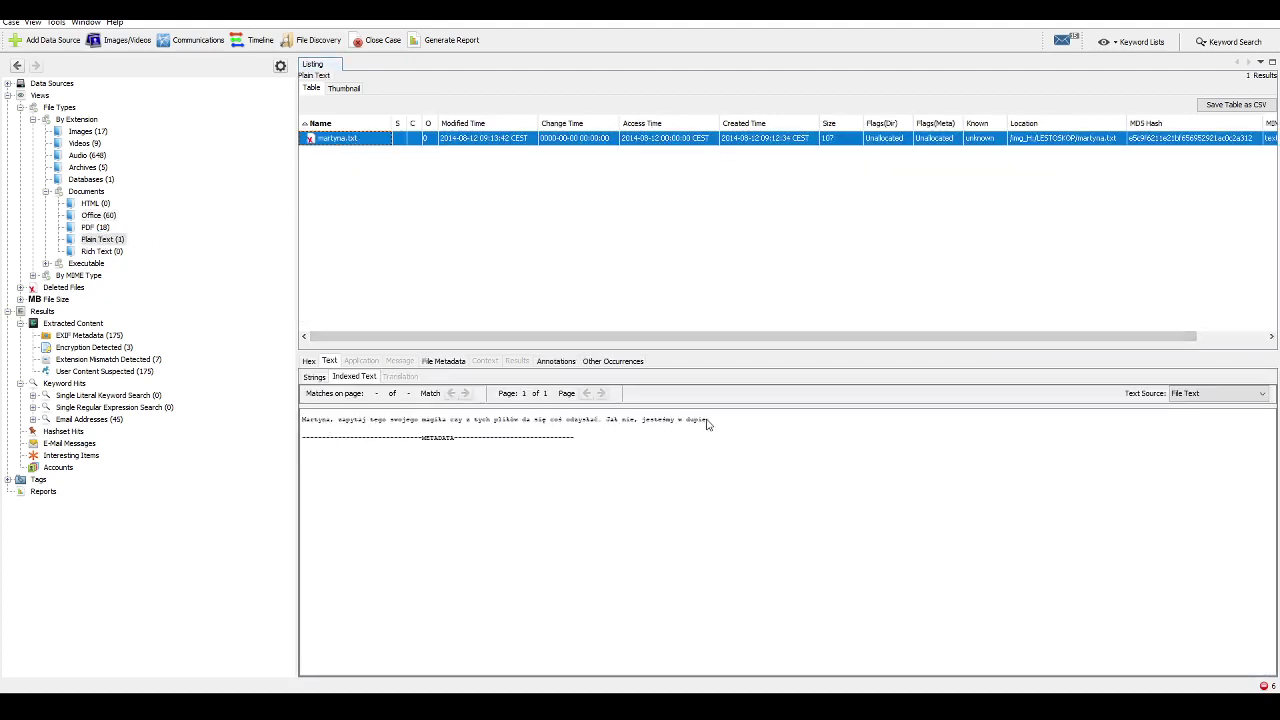
drag(716, 424, 302, 424)
key(ctrl+c)
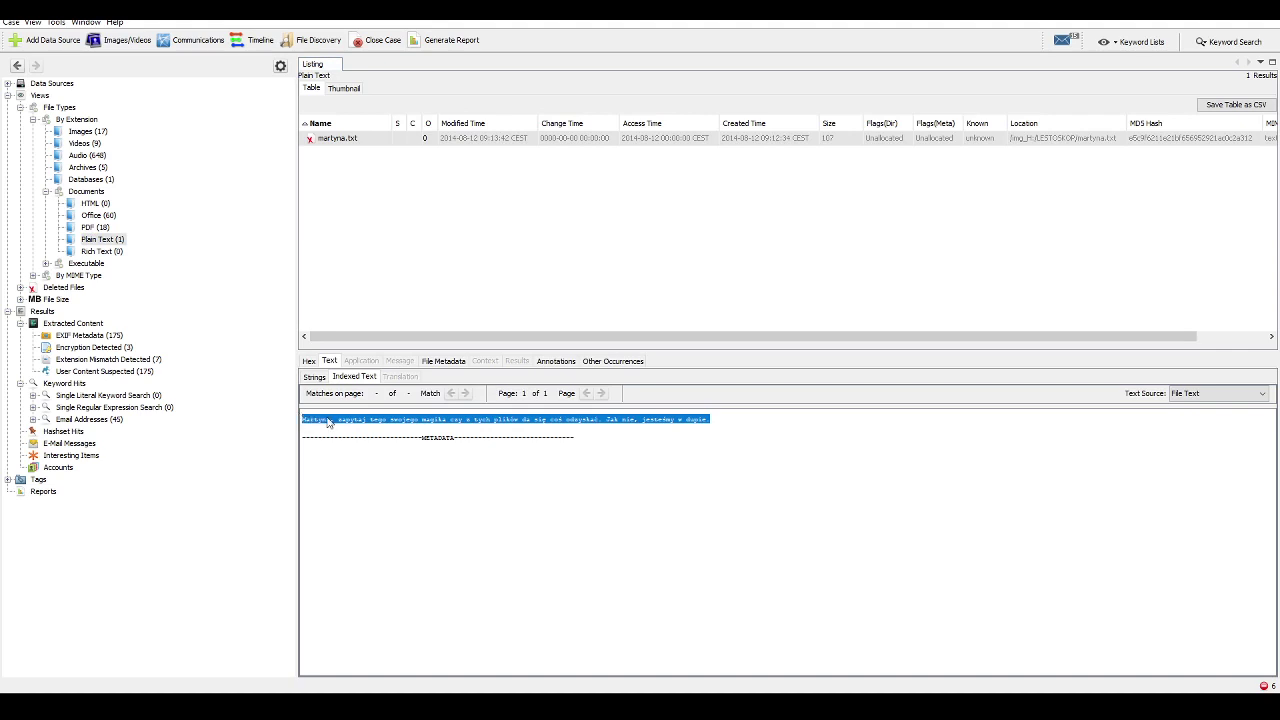
right_click(328, 422)
click(359, 427)
Paste the copied Polish note into Google Translate, then list Autopsy's Archives
key(alt+Tab)
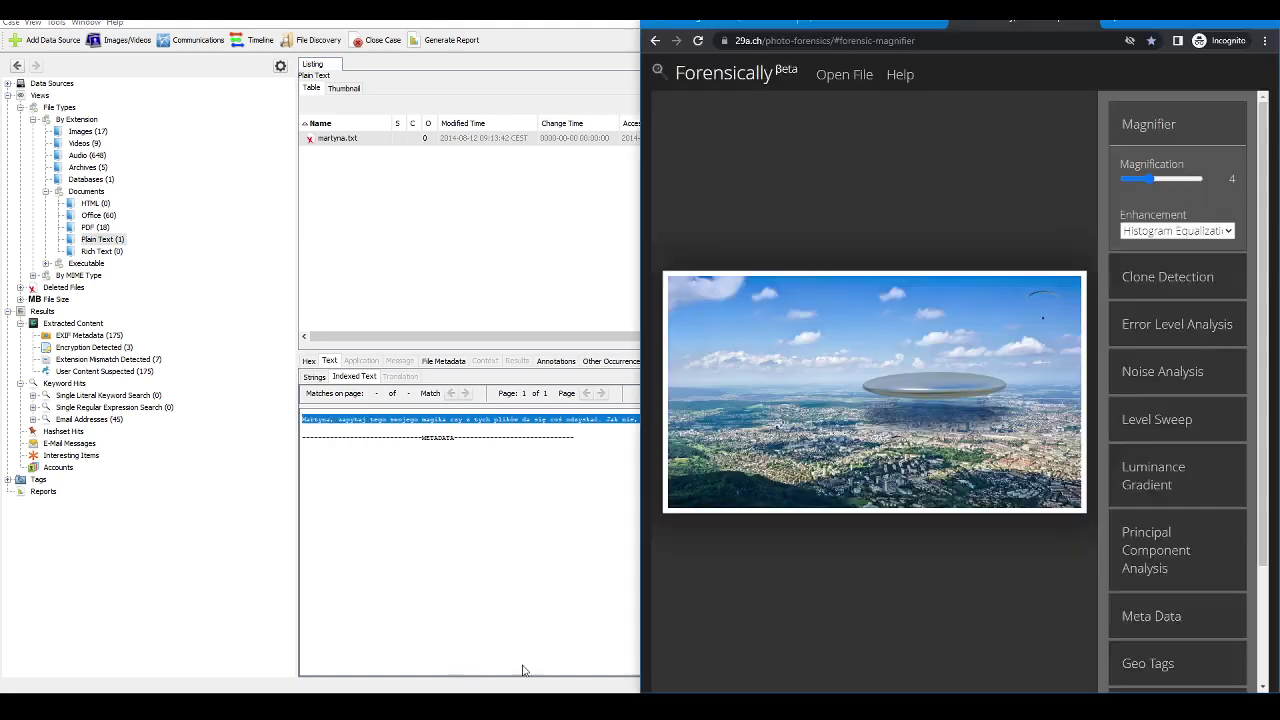
click(969, 40)
text(translate.google.com)
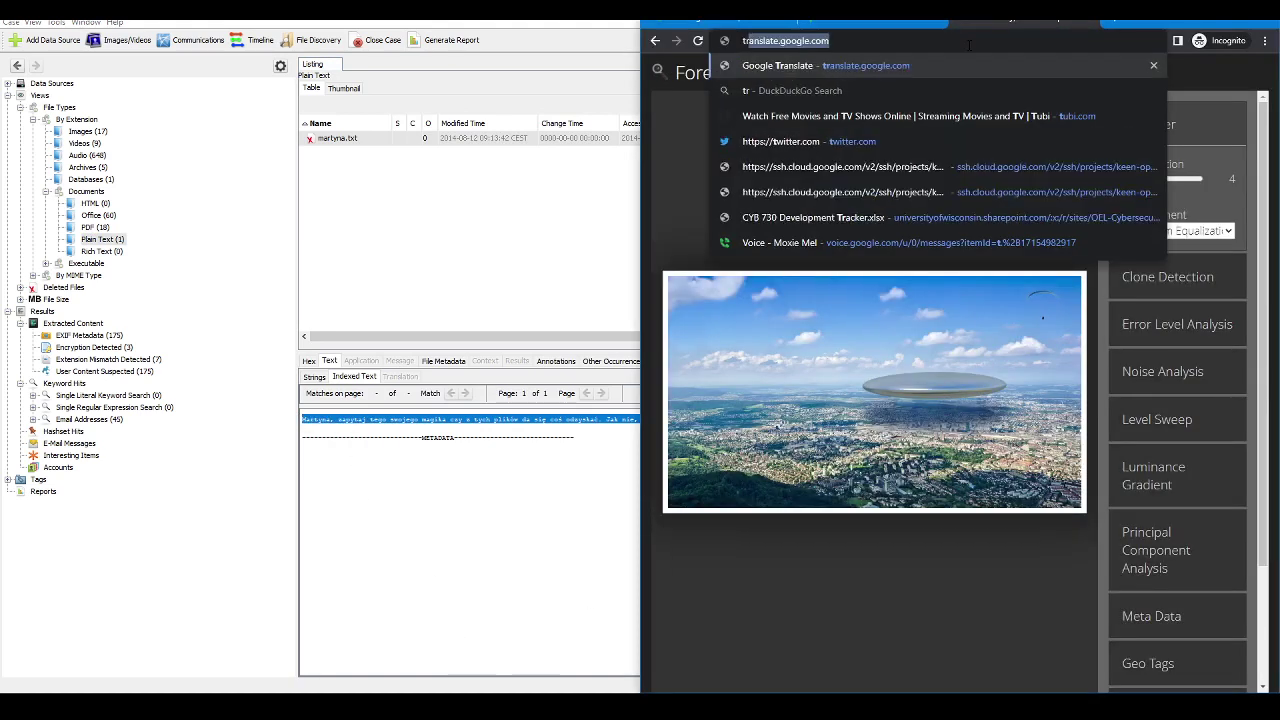
key(Return)
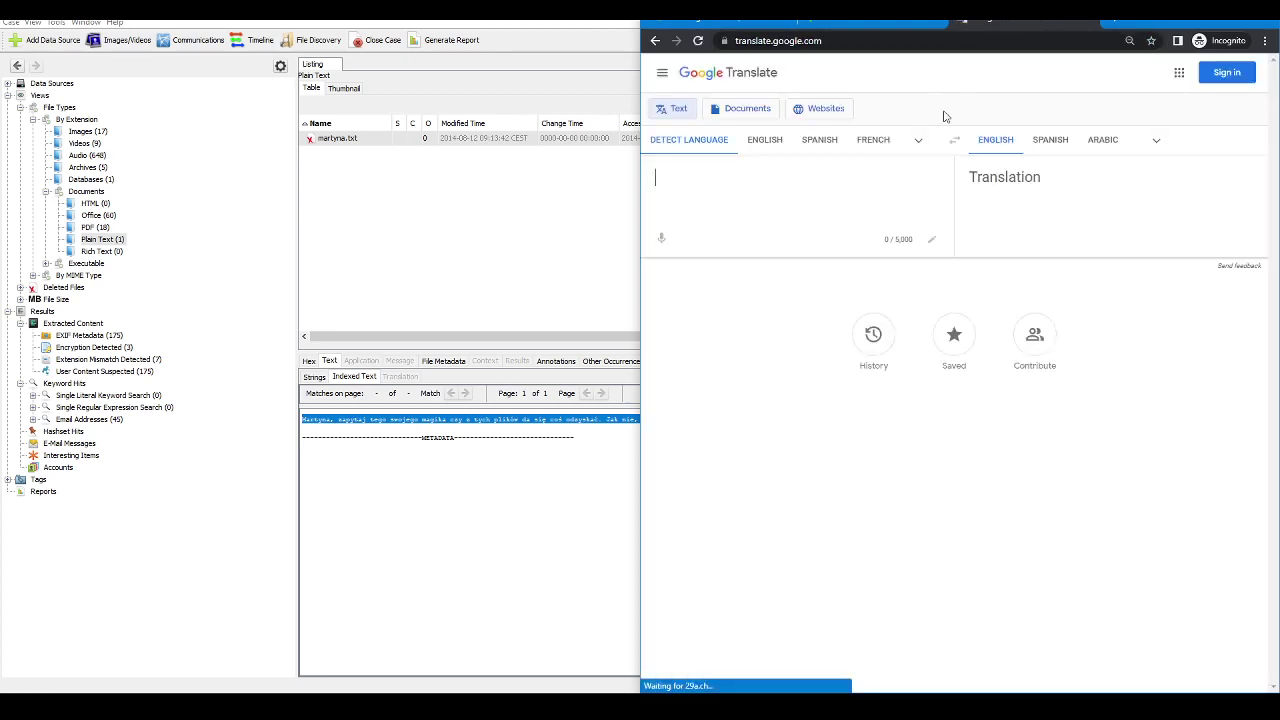
key(ctrl+v)
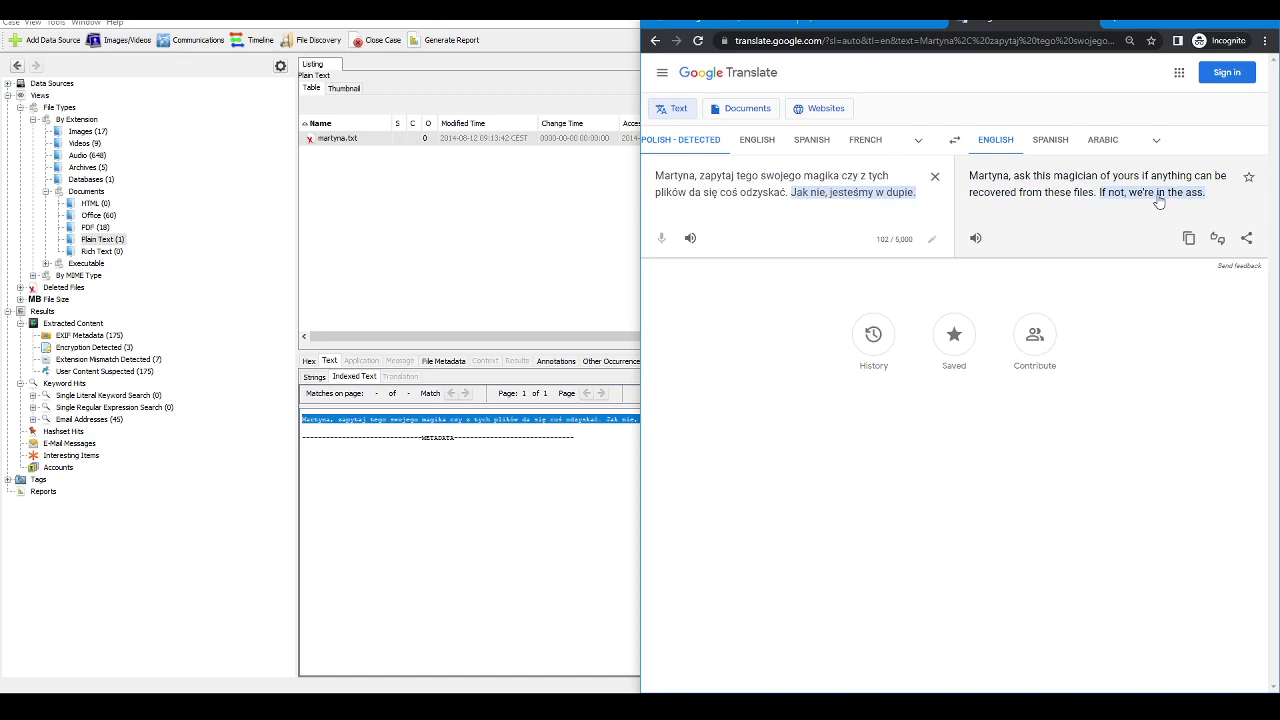
click(98, 168)
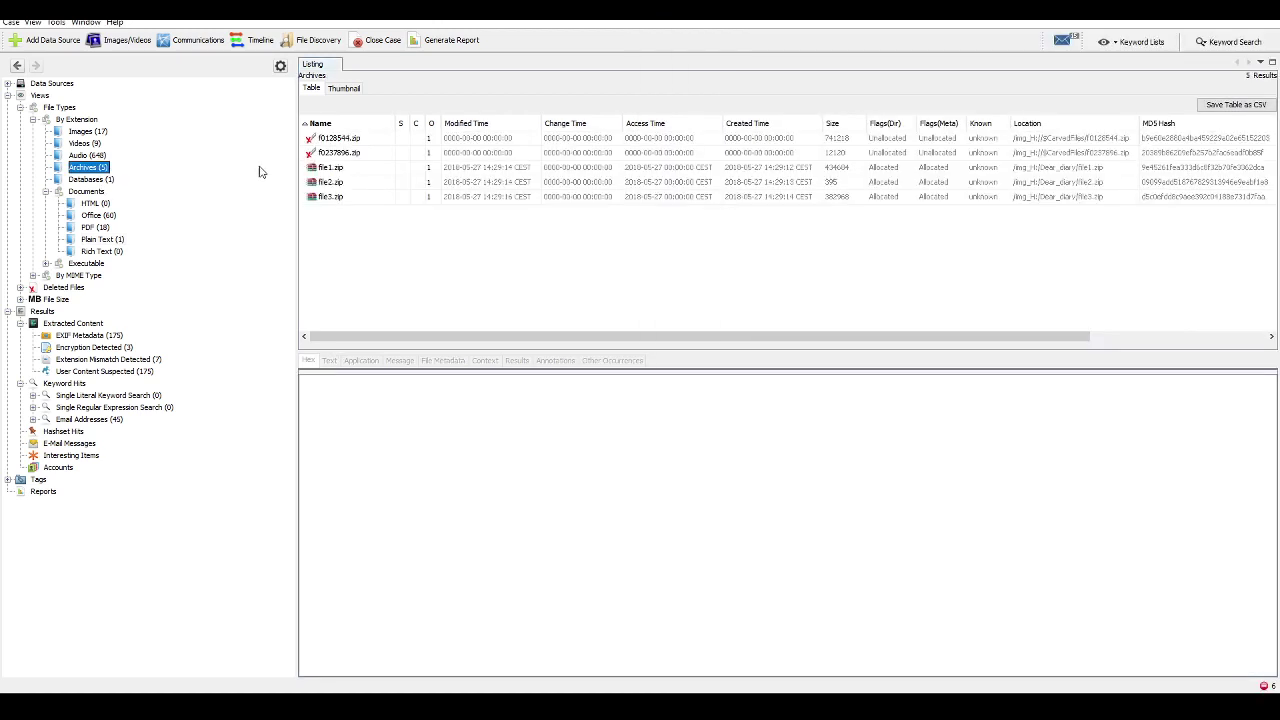
Read f0237896.zip's savings budget text, then select f0128544.zip, which has no indexed text
click(354, 152)
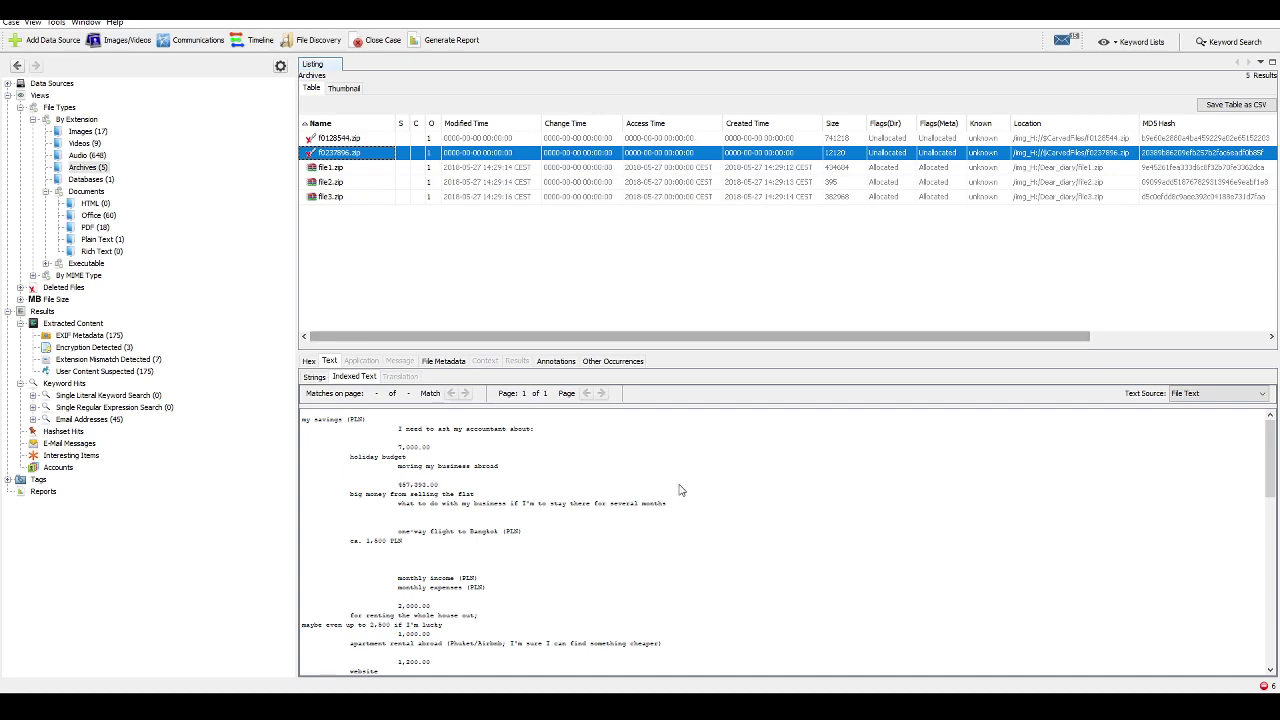
scroll(683, 497, down, 5)
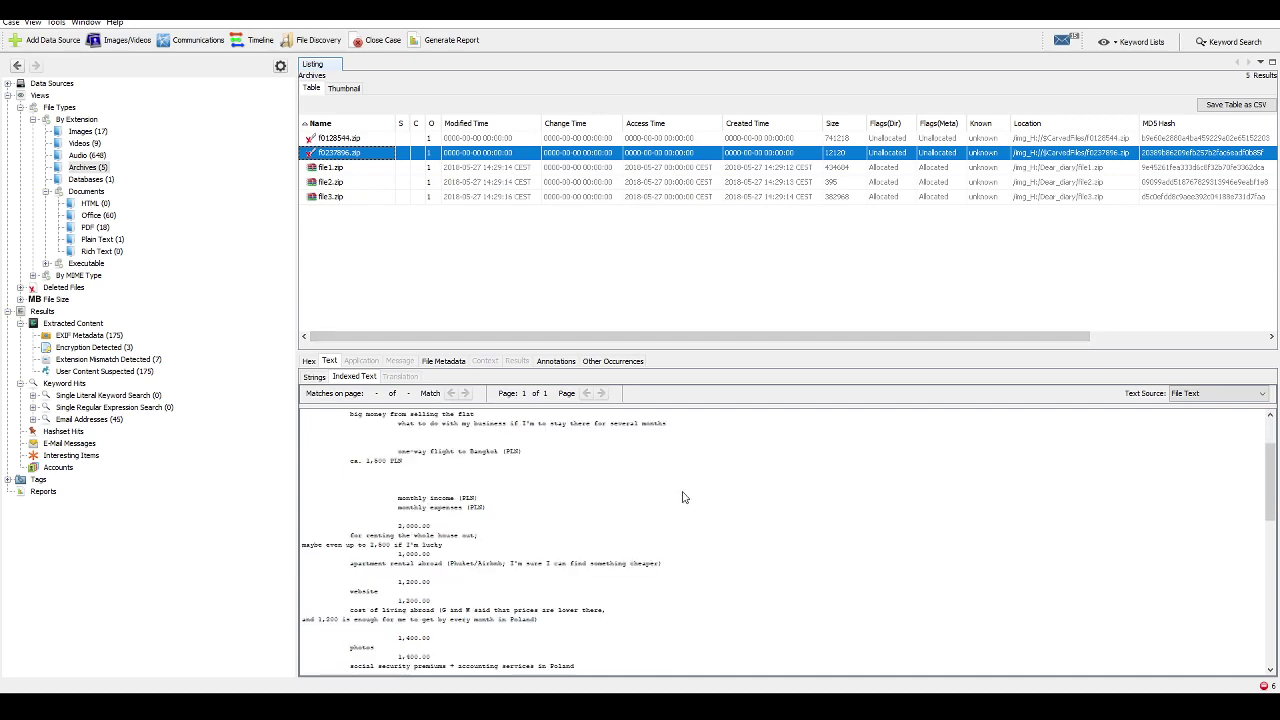
scroll(683, 497, down, 3)
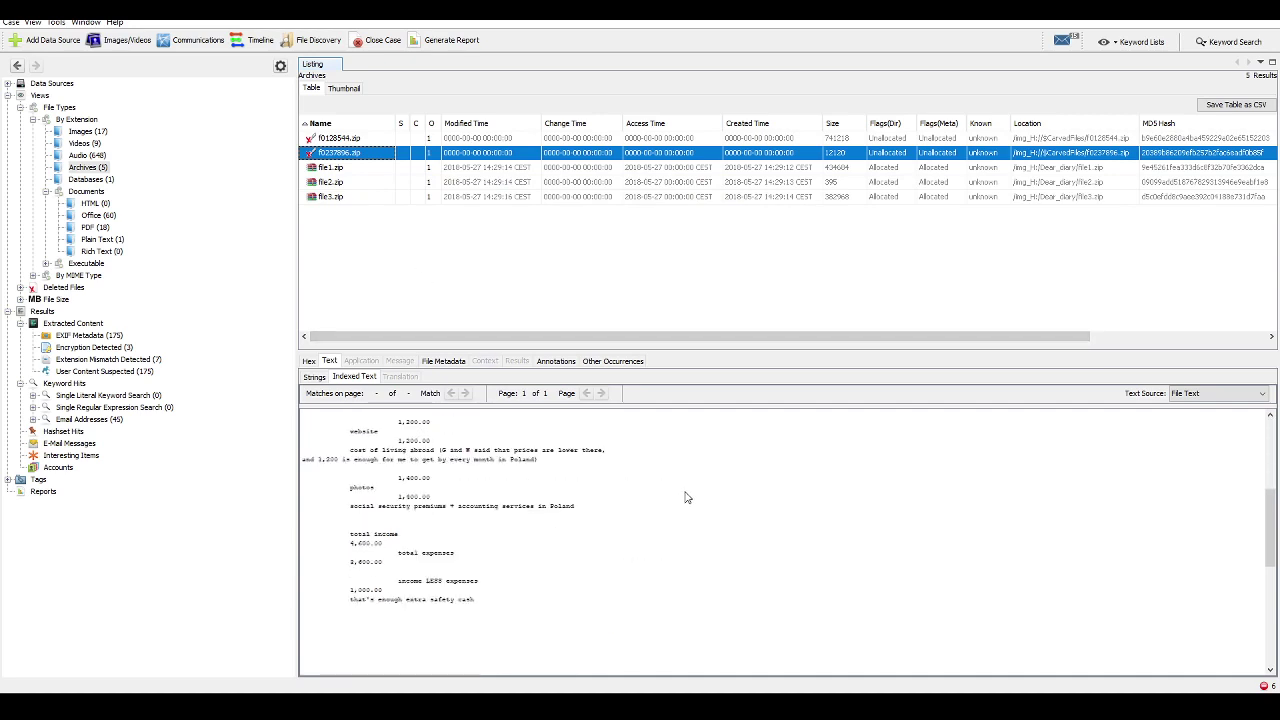
scroll(686, 497, up, 8)
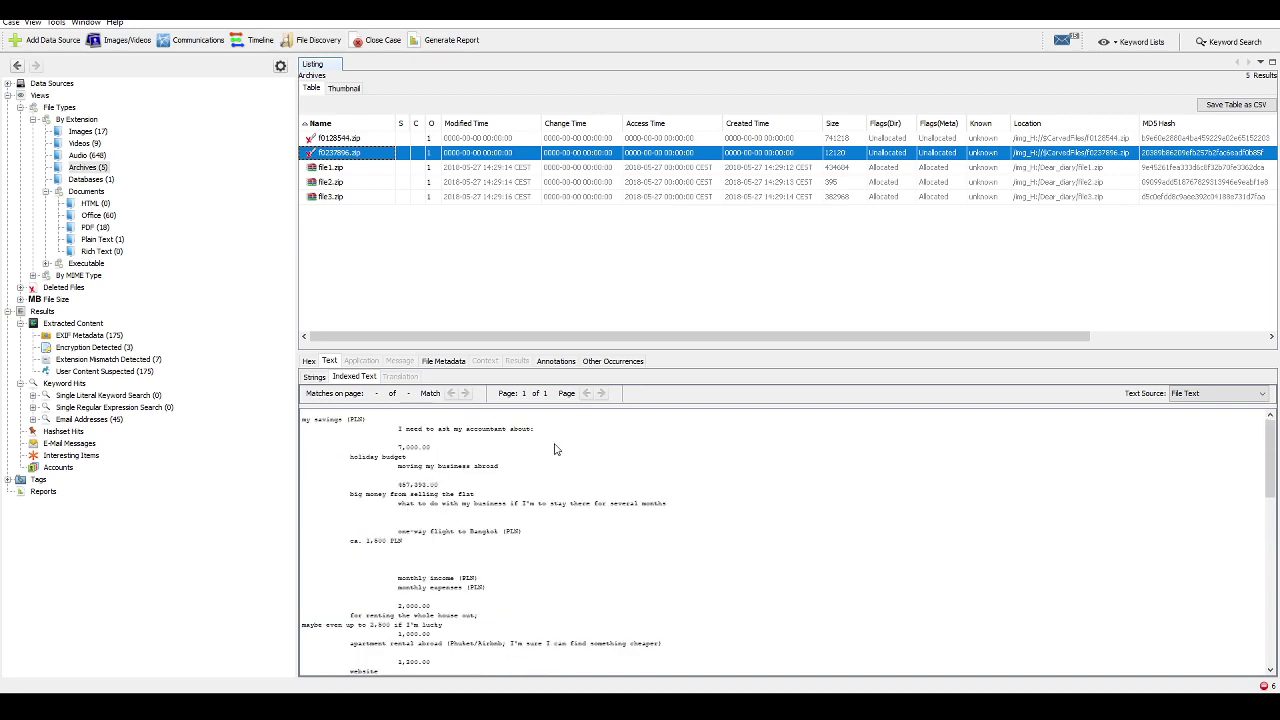
click(345, 139)
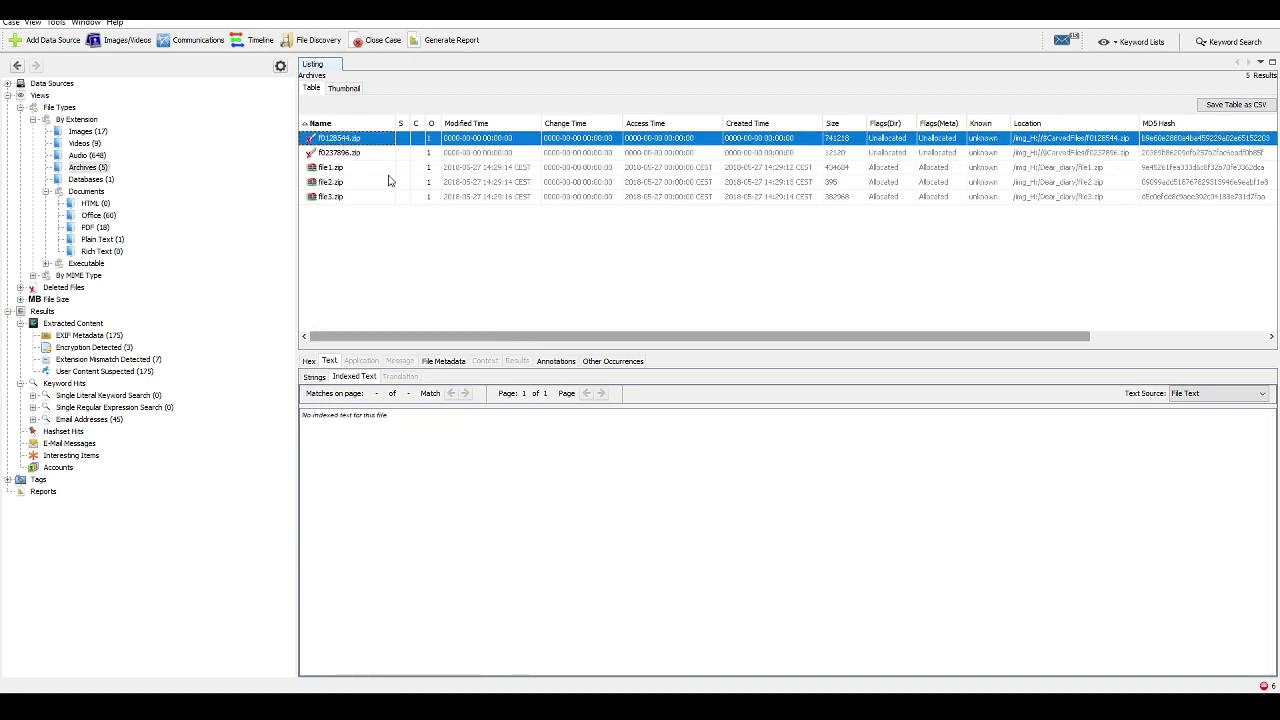
Extract f0128544.zip with Extract File(s) and save it into the Export folder
right_click(346, 142)
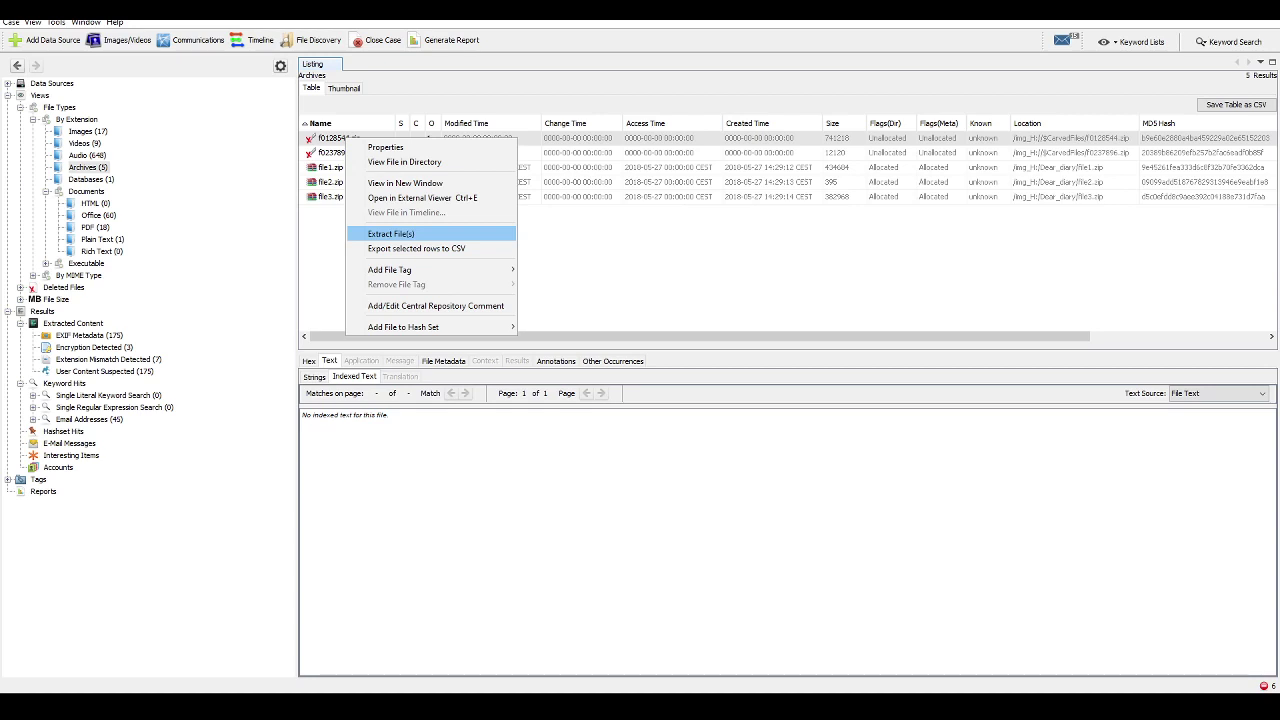
key(Return)
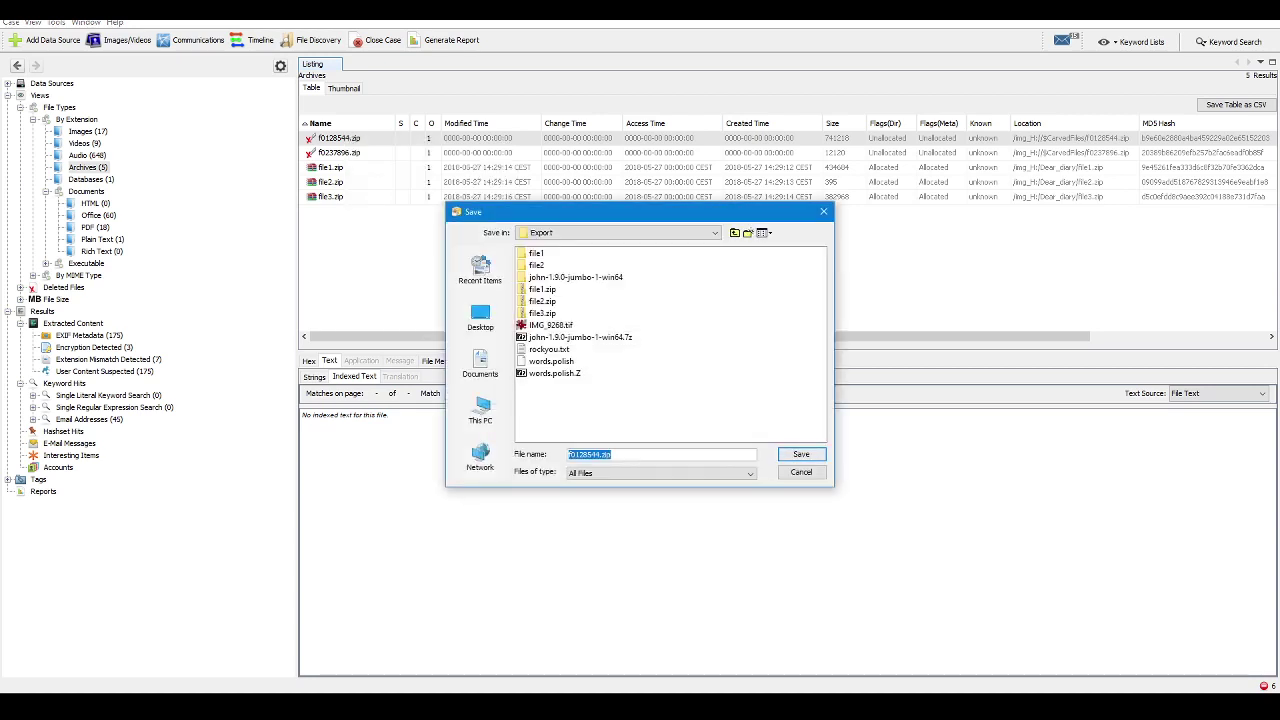
click(801, 454)
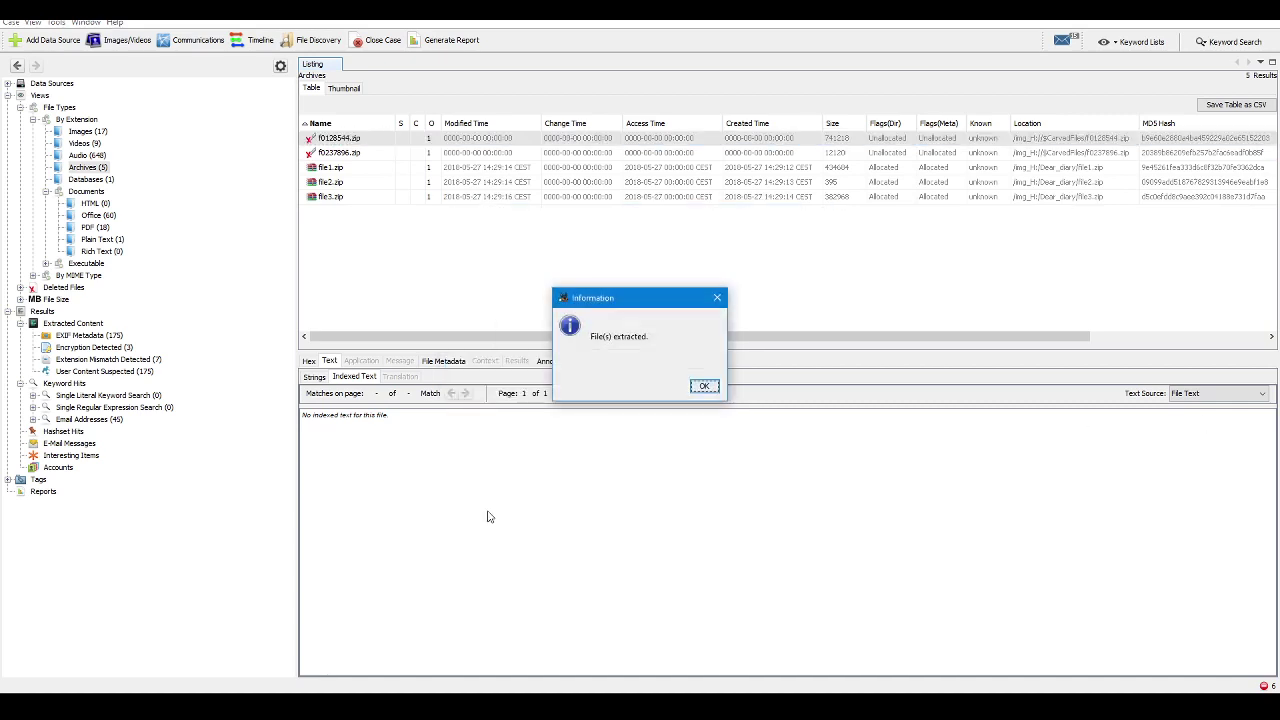
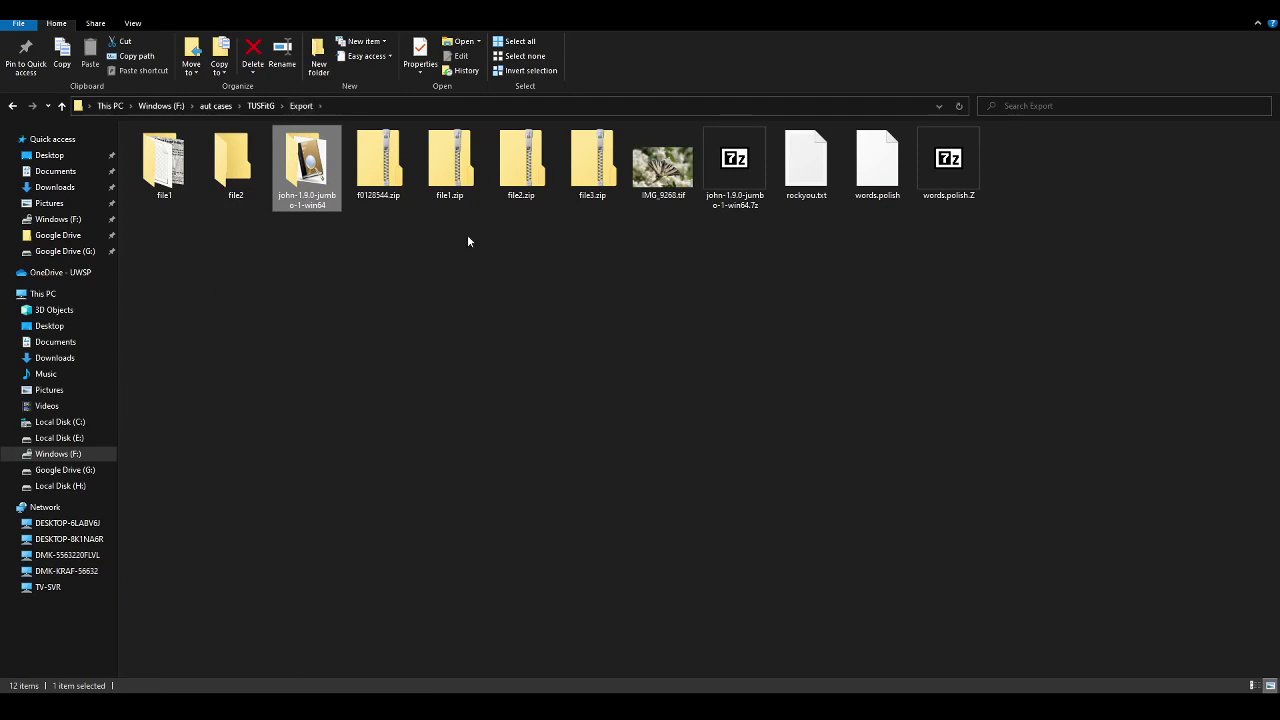
After Windows rejects f0128544.zip as an invalid zip, drag it into FileAlyzer 2
double_click(375, 168)
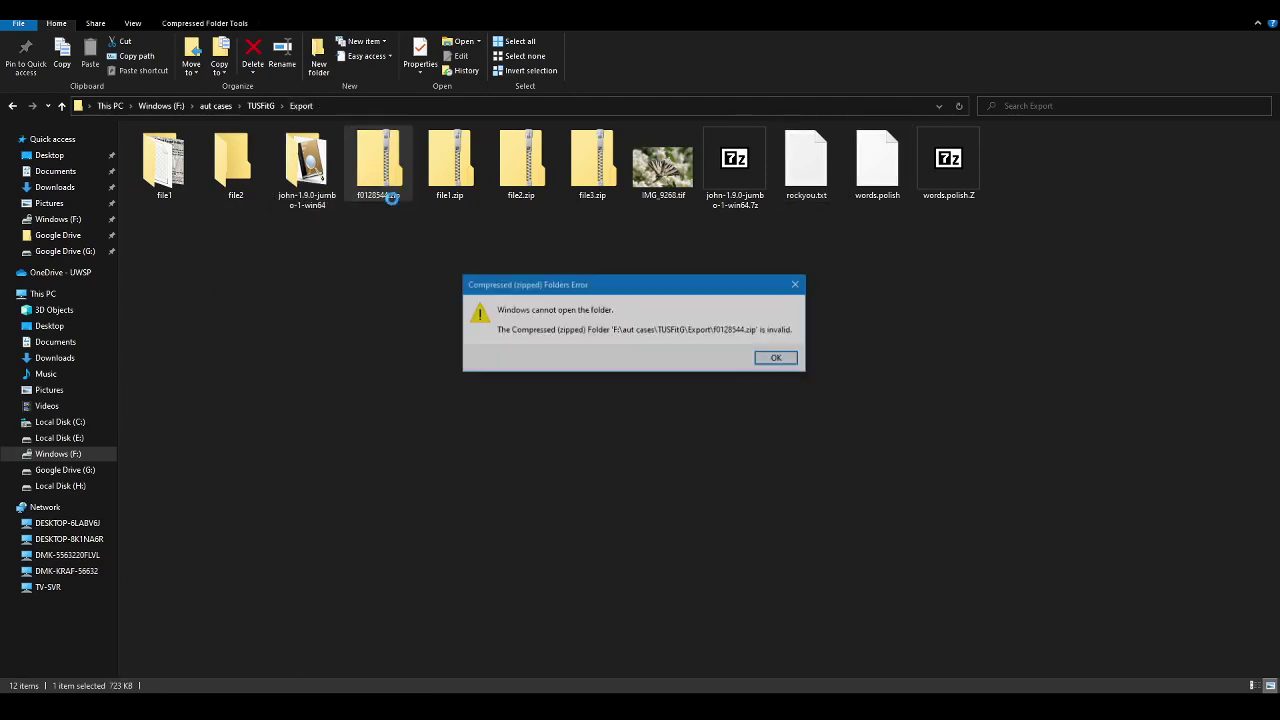
click(776, 359)
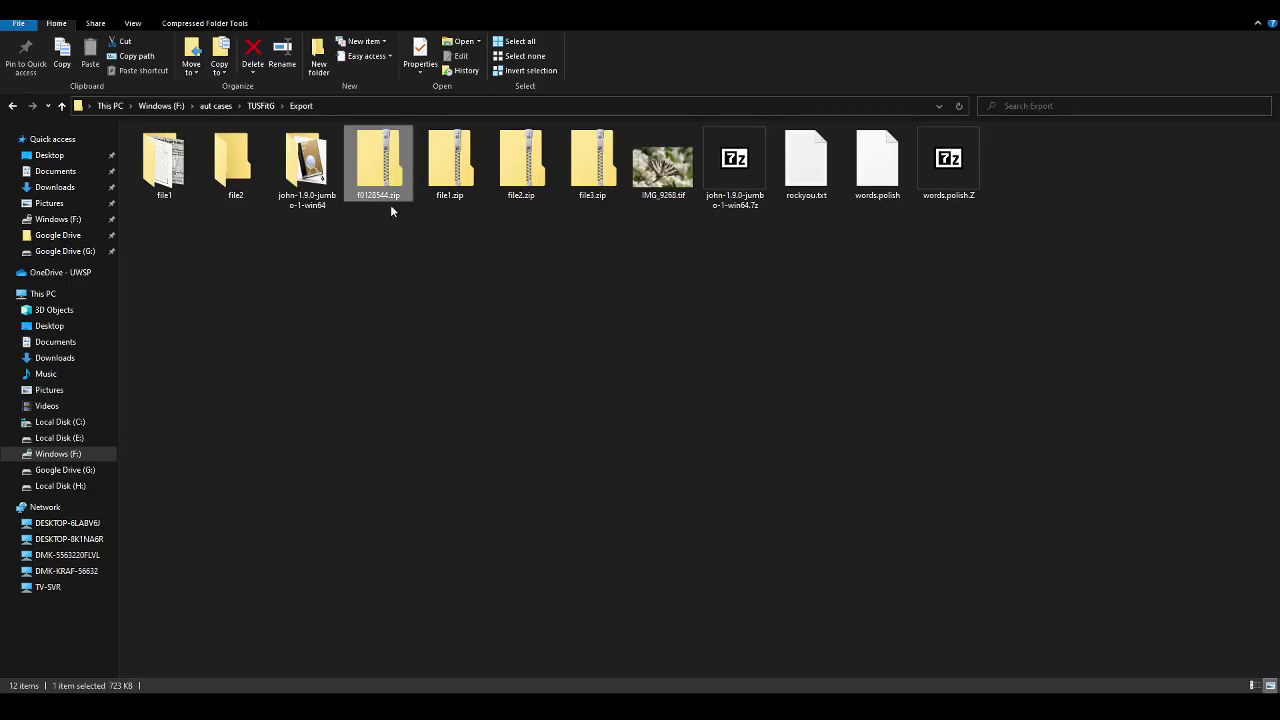
drag(390, 205, 834, 712)
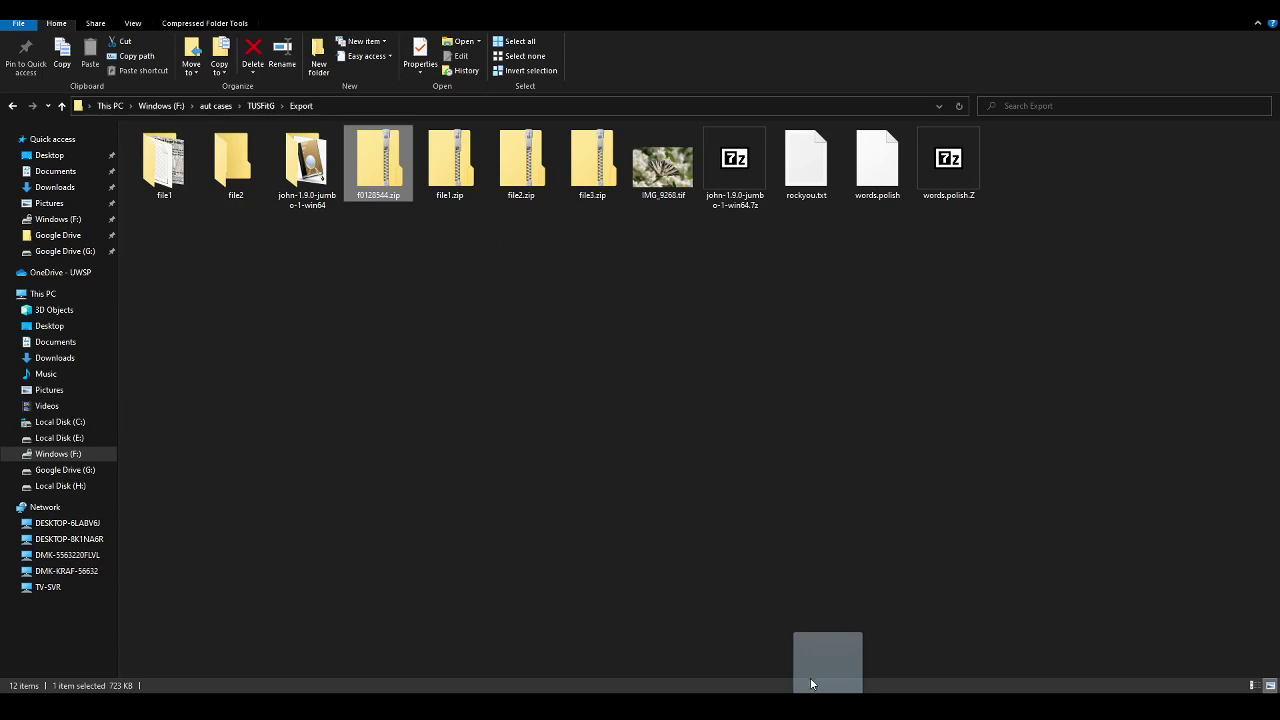
drag(811, 683, 815, 666)
drag(815, 674, 786, 420)
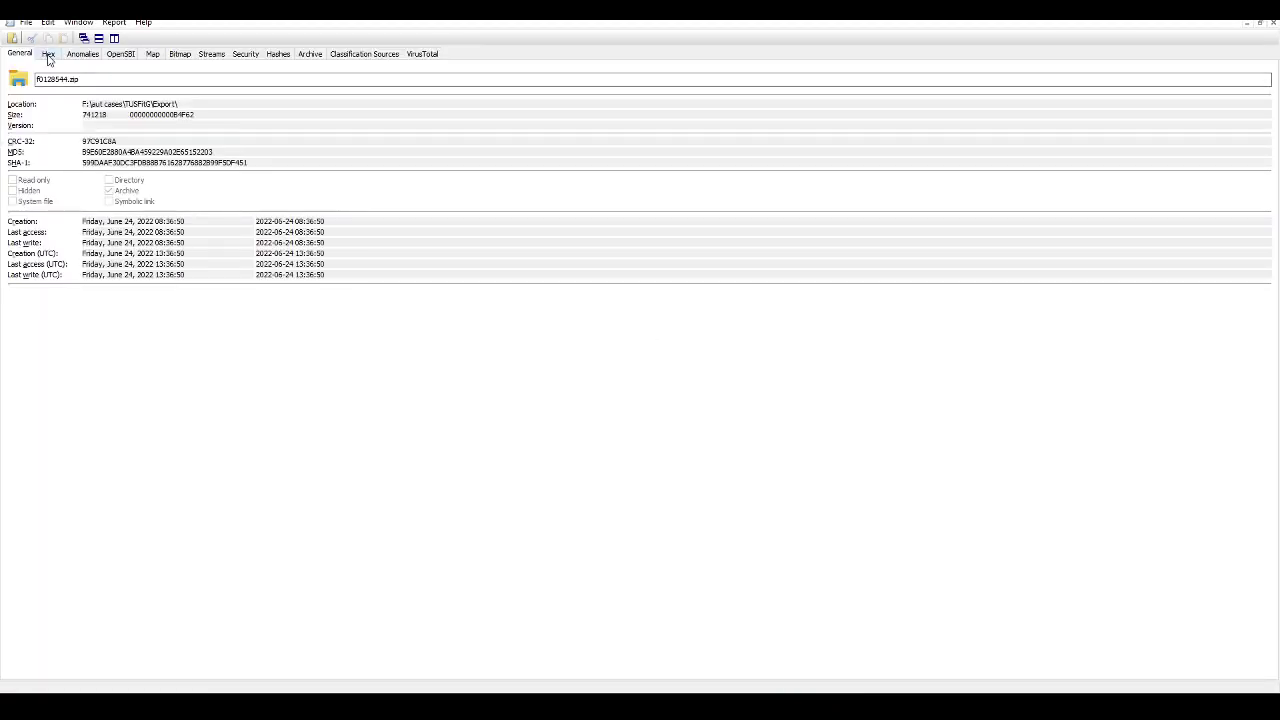
Copy the zip's first four bytes, 504B 0304, as hex from the Hex view
click(48, 54)
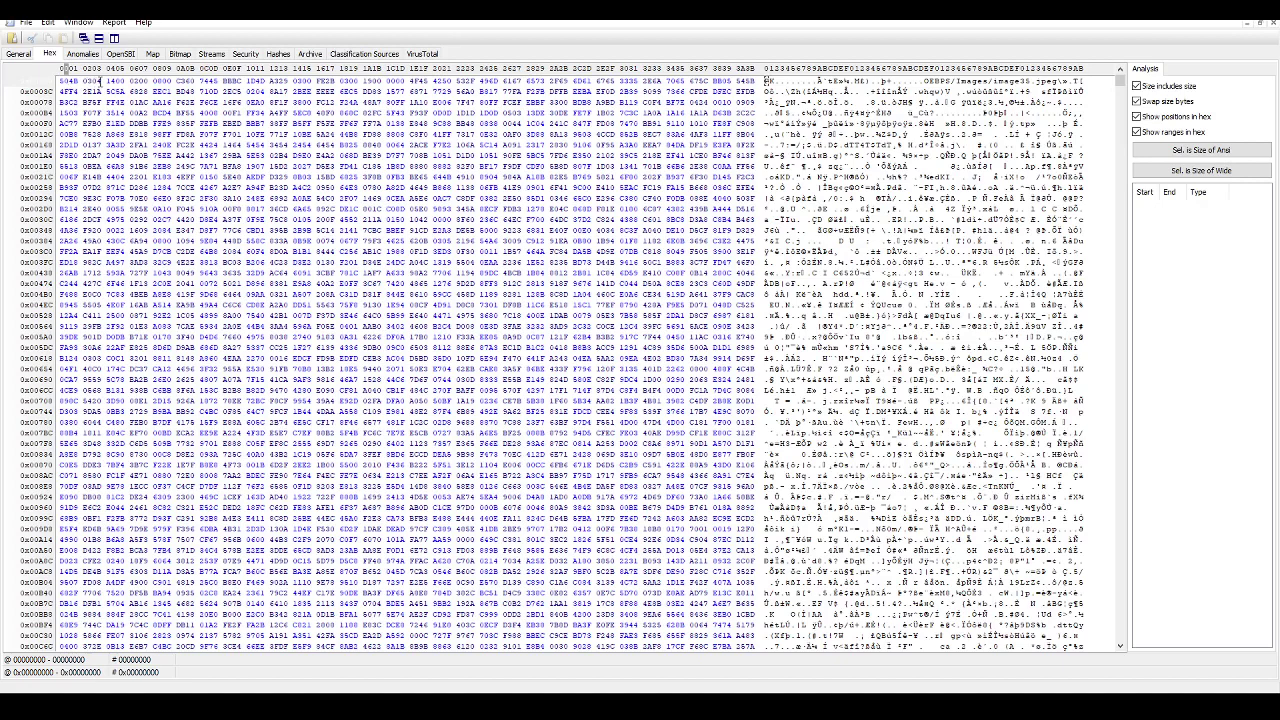
drag(102, 80, 62, 80)
right_click(63, 82)
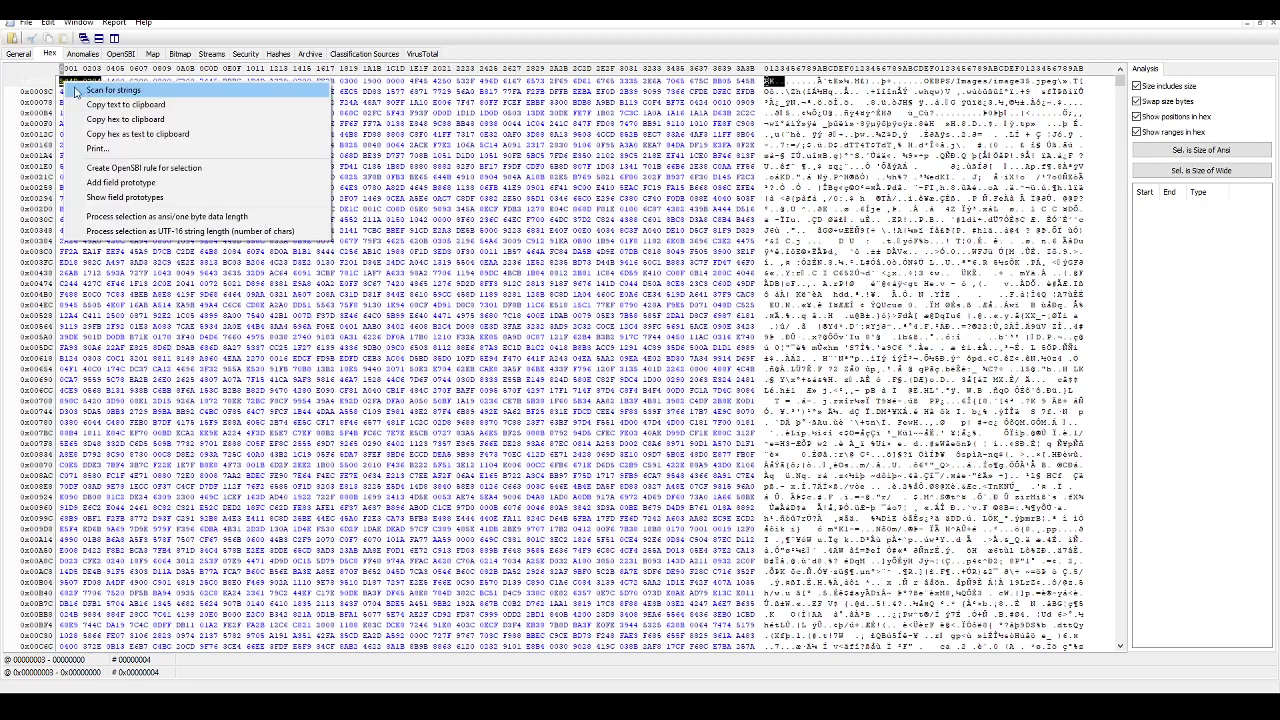
click(120, 119)
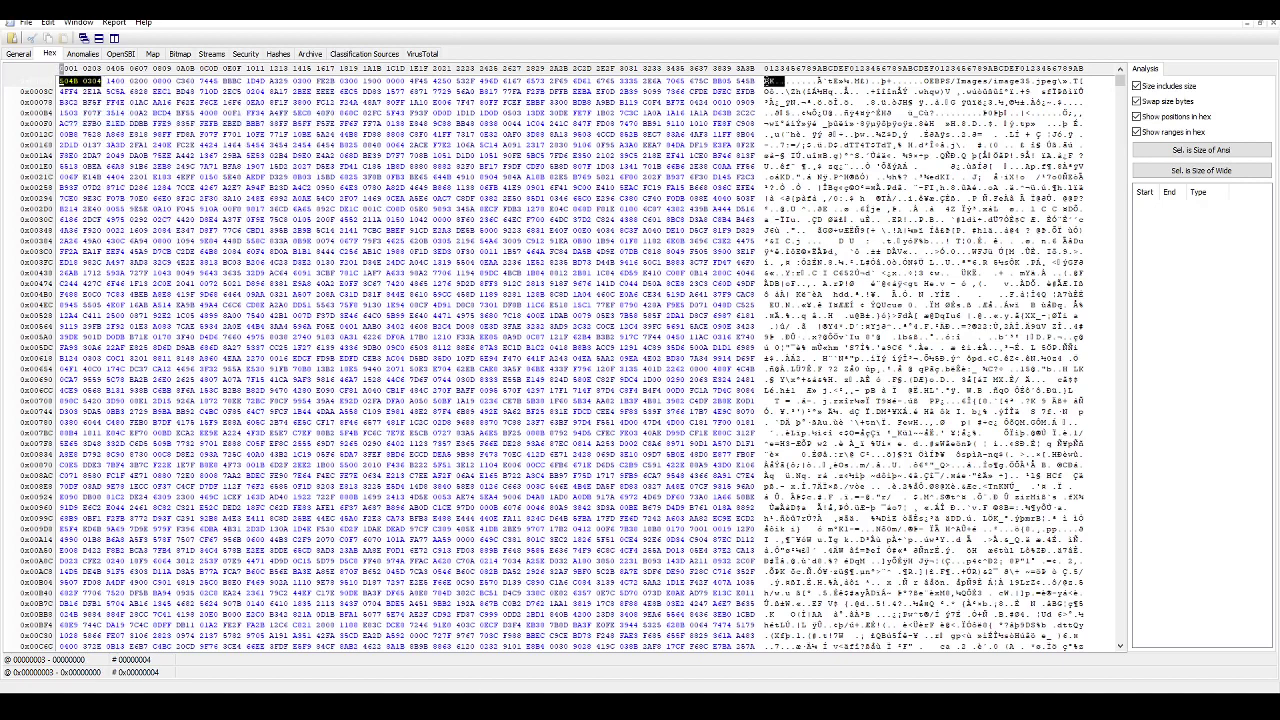
key(alt+Tab)
Try loading filesignatures.net, retrying at the bare domain after the 404
click(1026, 46)
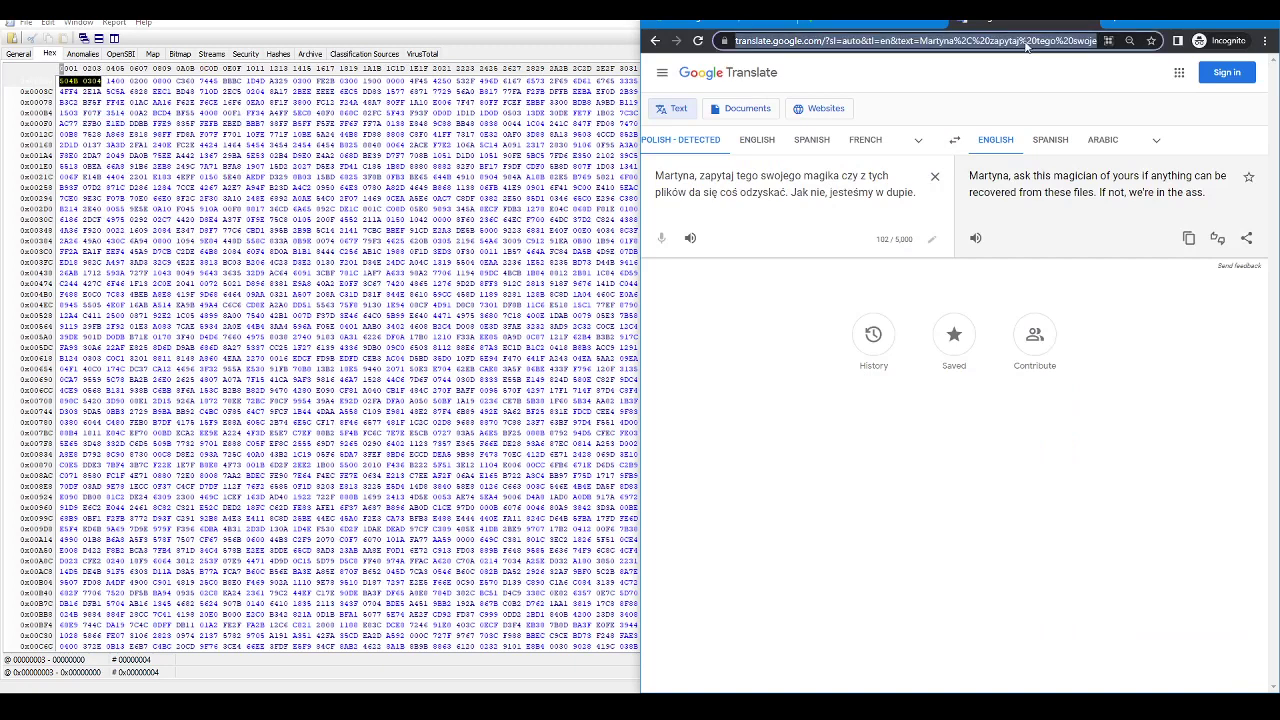
text(filesigna)
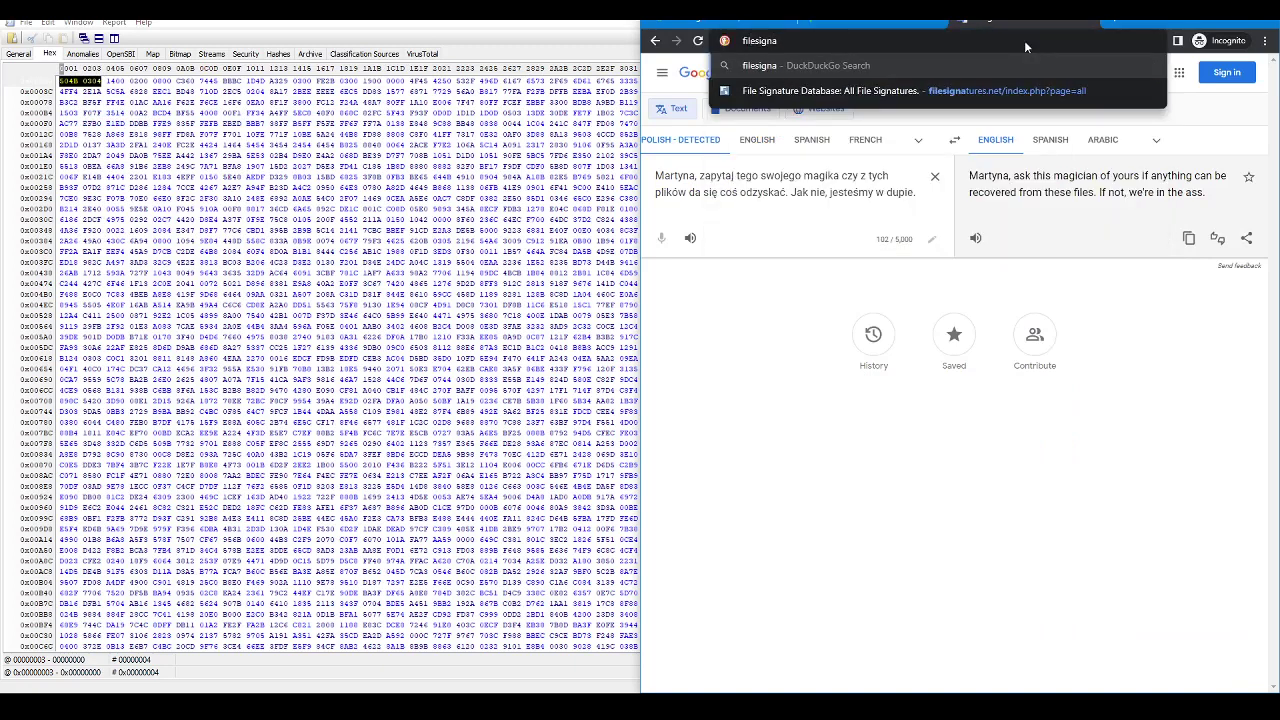
key(Down)
key(Return)
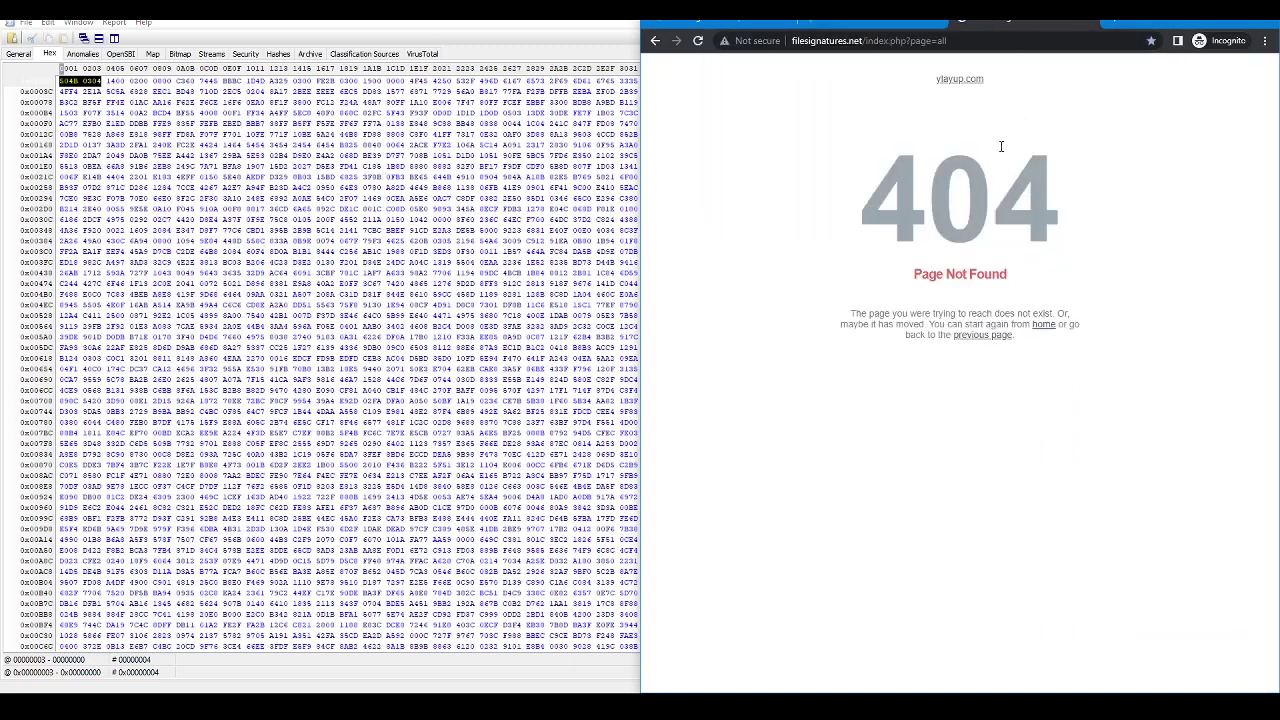
drag(884, 40, 968, 40)
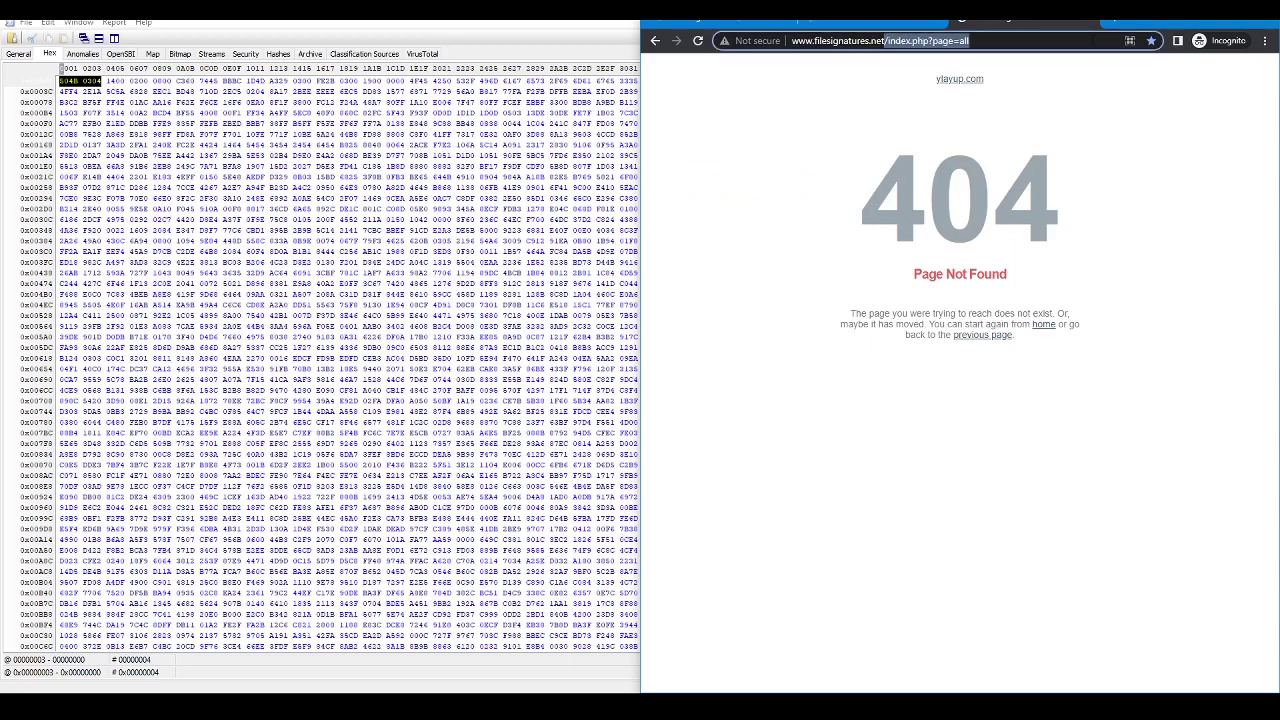
key(BackSpace)
key(Return)
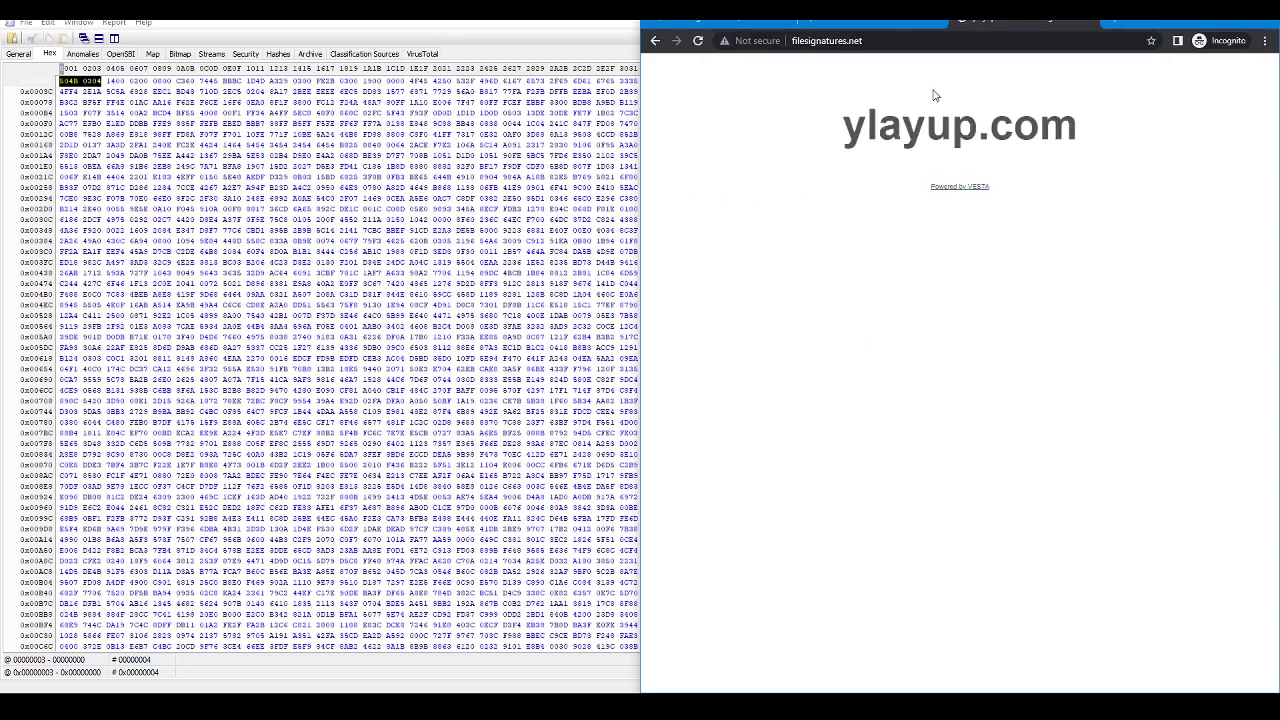
Search DuckDuckGo for 'file signature search'
click(928, 41)
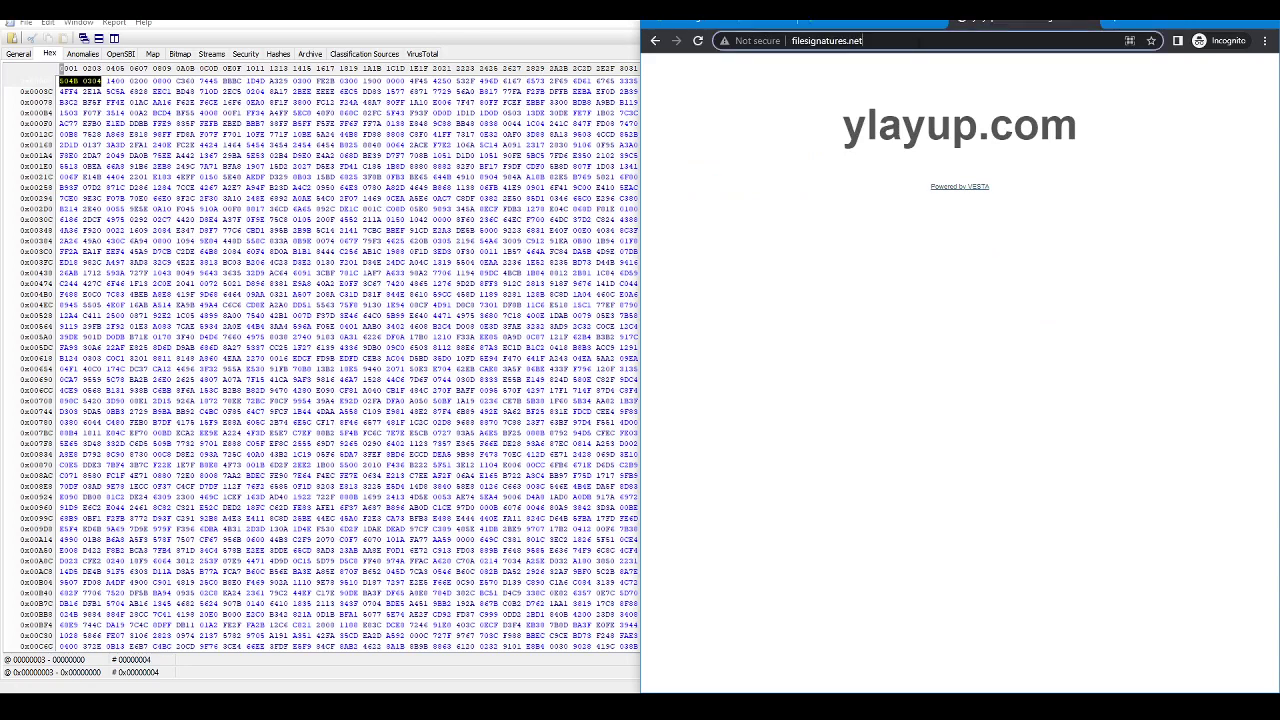
text(file)
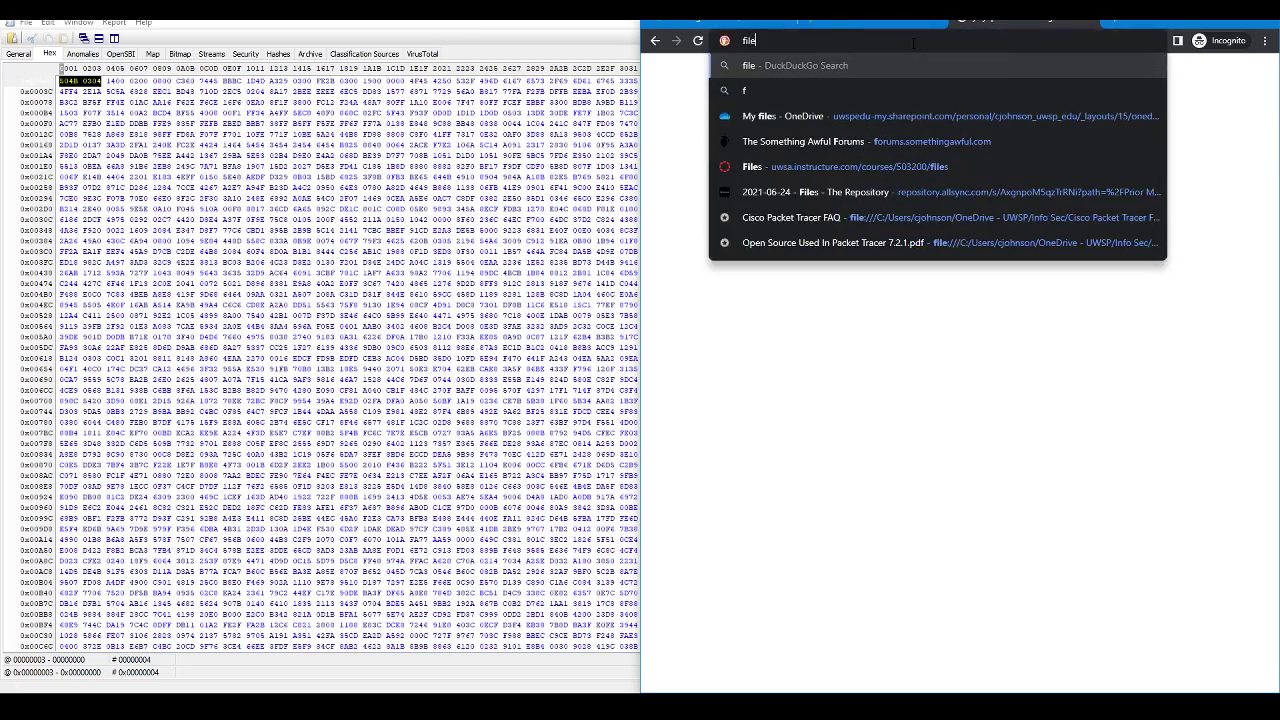
text( signature search)
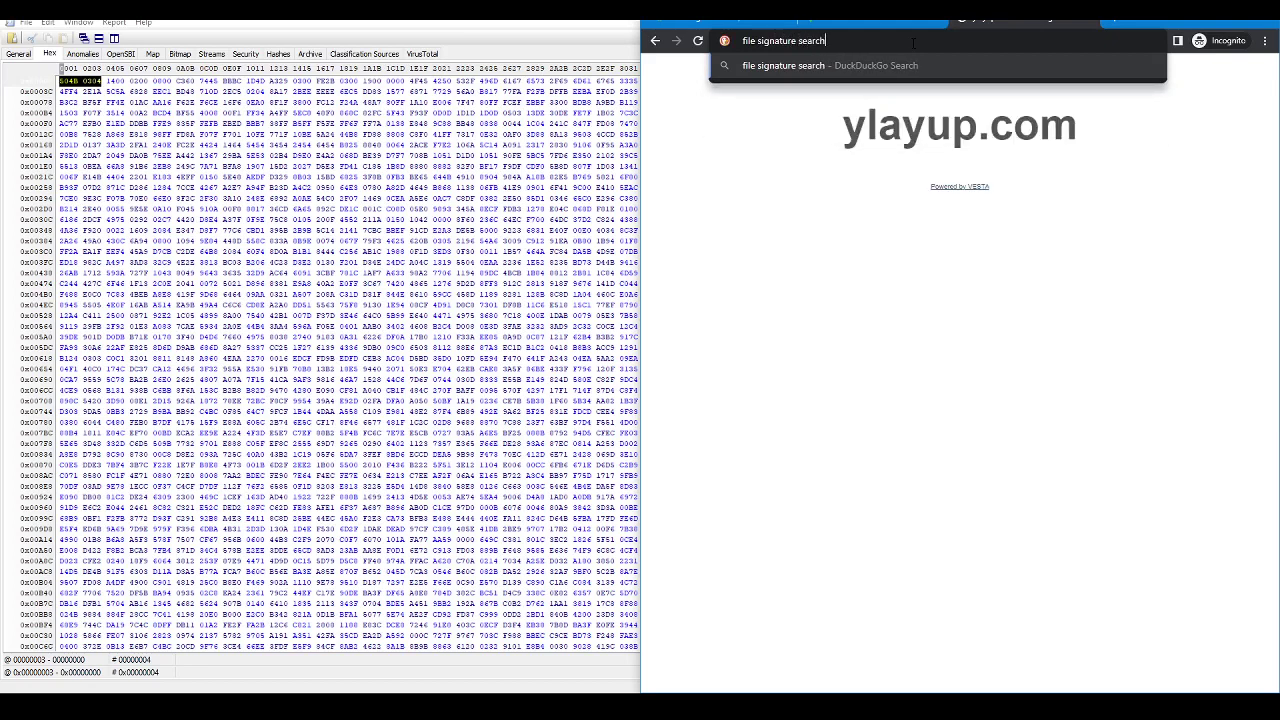
key(Return)
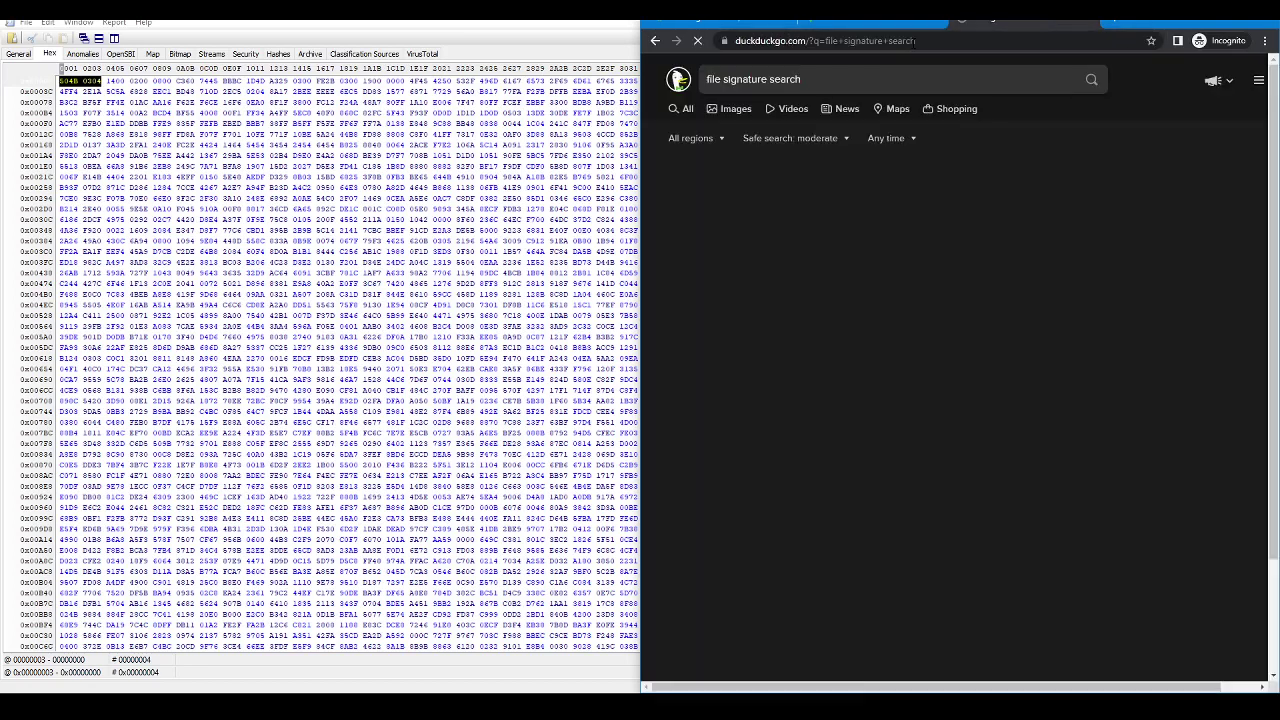
Look up the 504B0304 signature on the File Signatures site
click(752, 193)
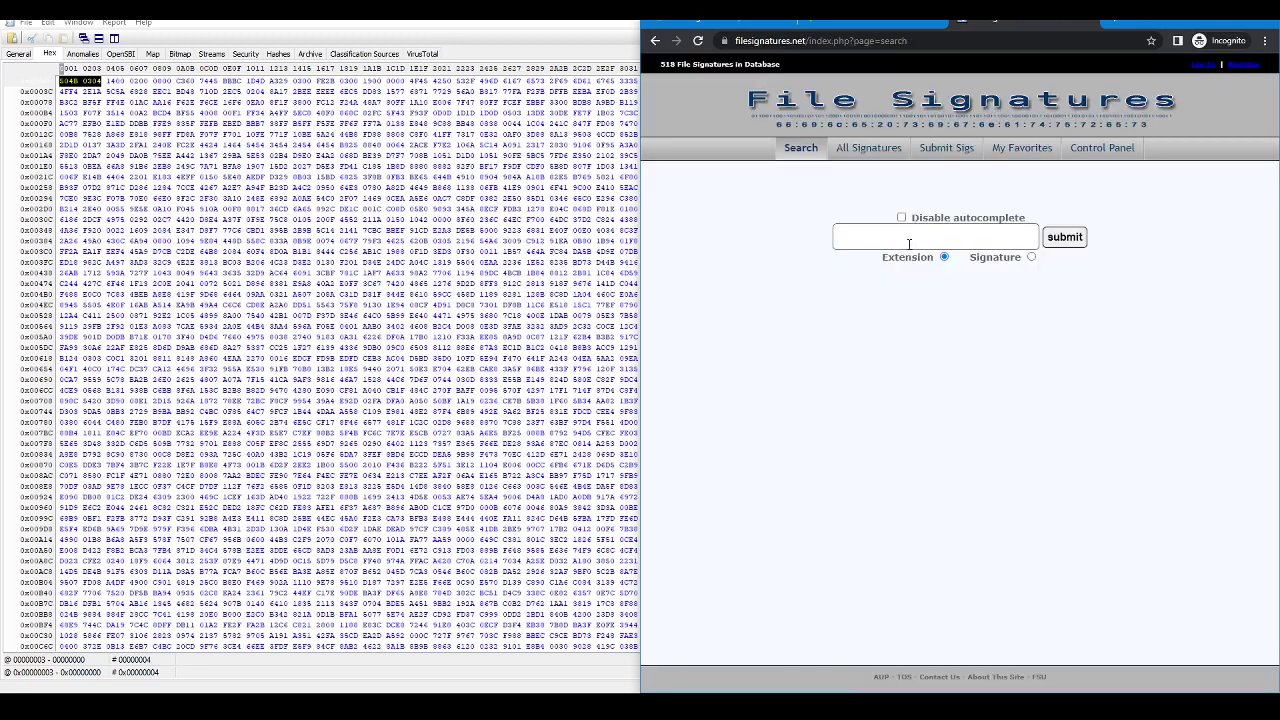
click(908, 238)
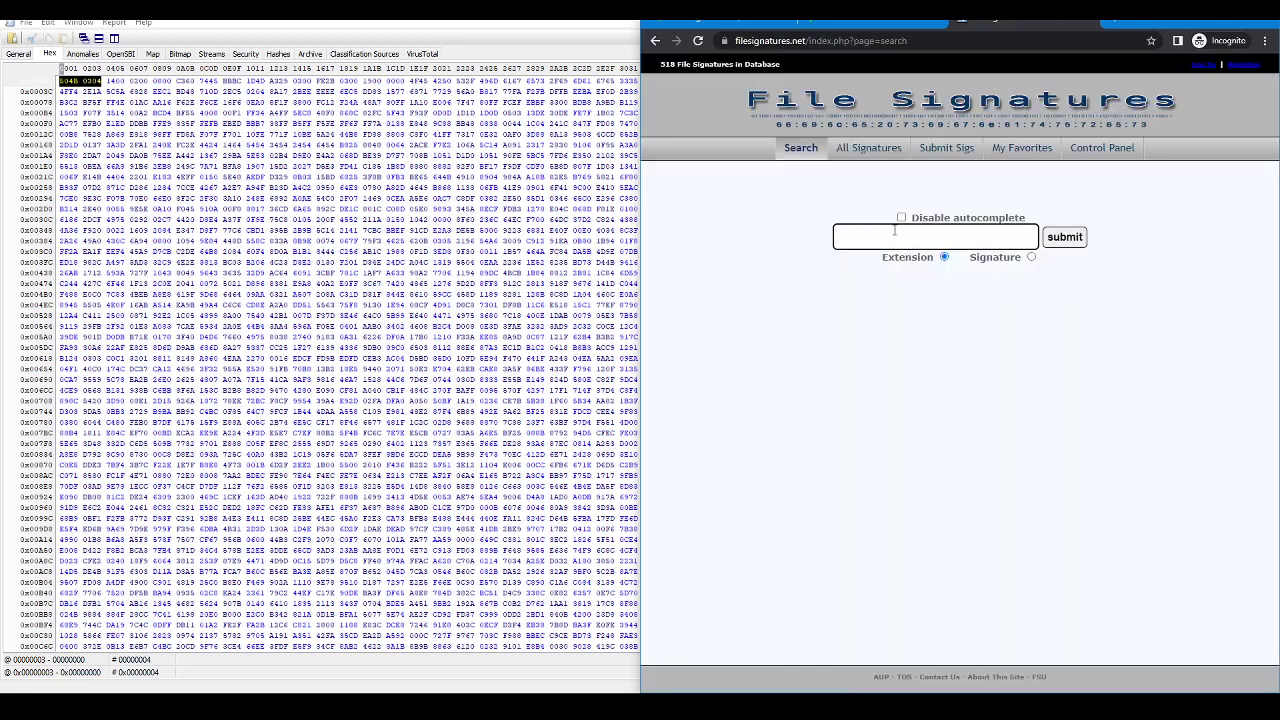
key(ctrl+v)
key(ctrl+a)
text(50)
click(1031, 257)
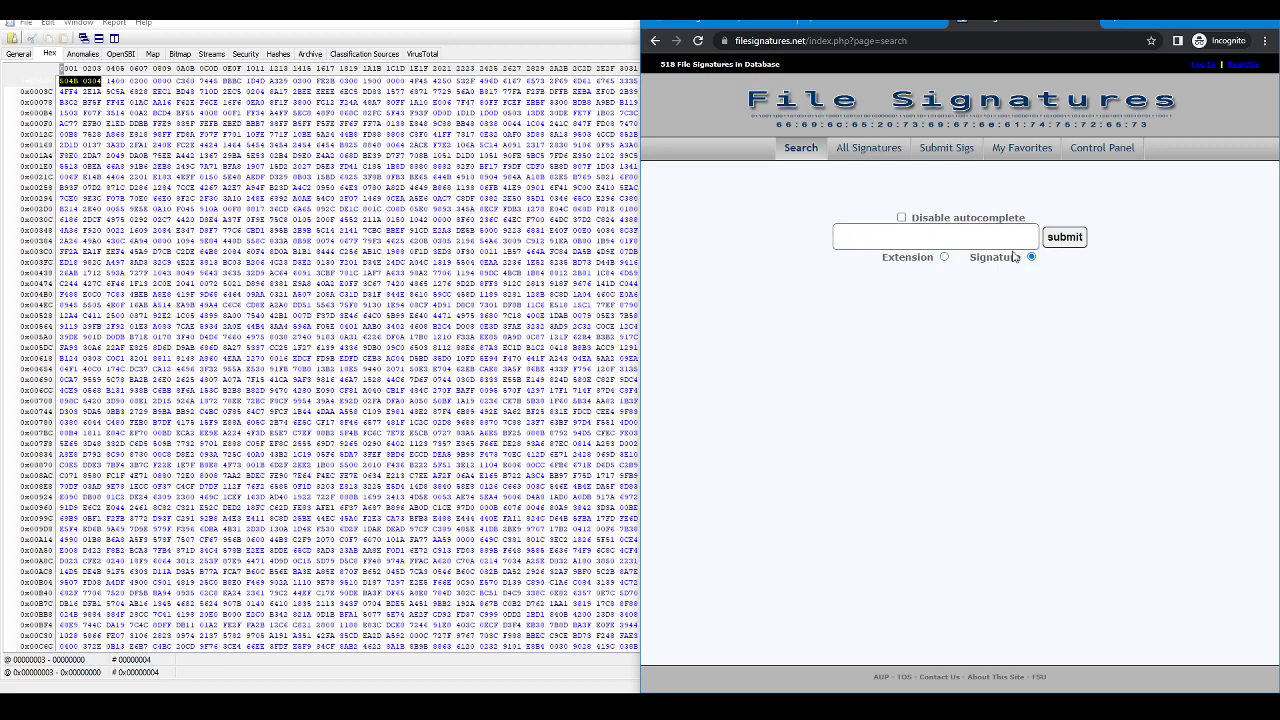
click(936, 241)
text(50)
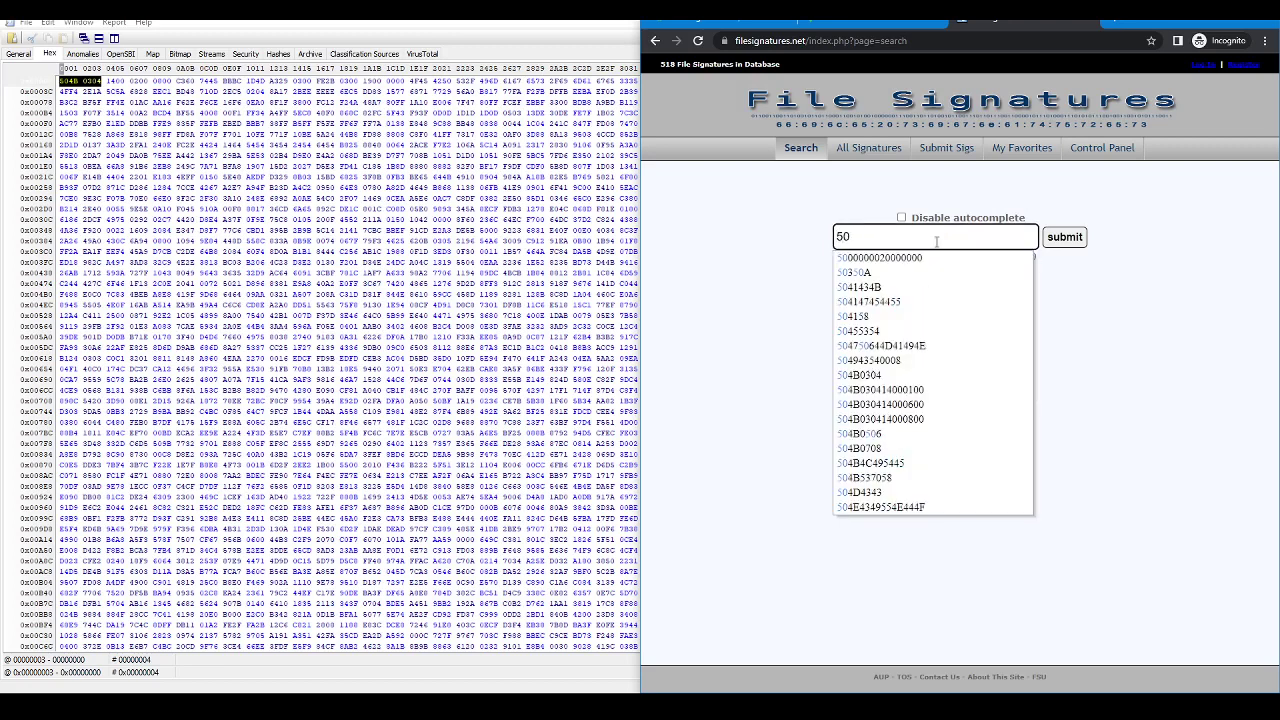
text(4b)
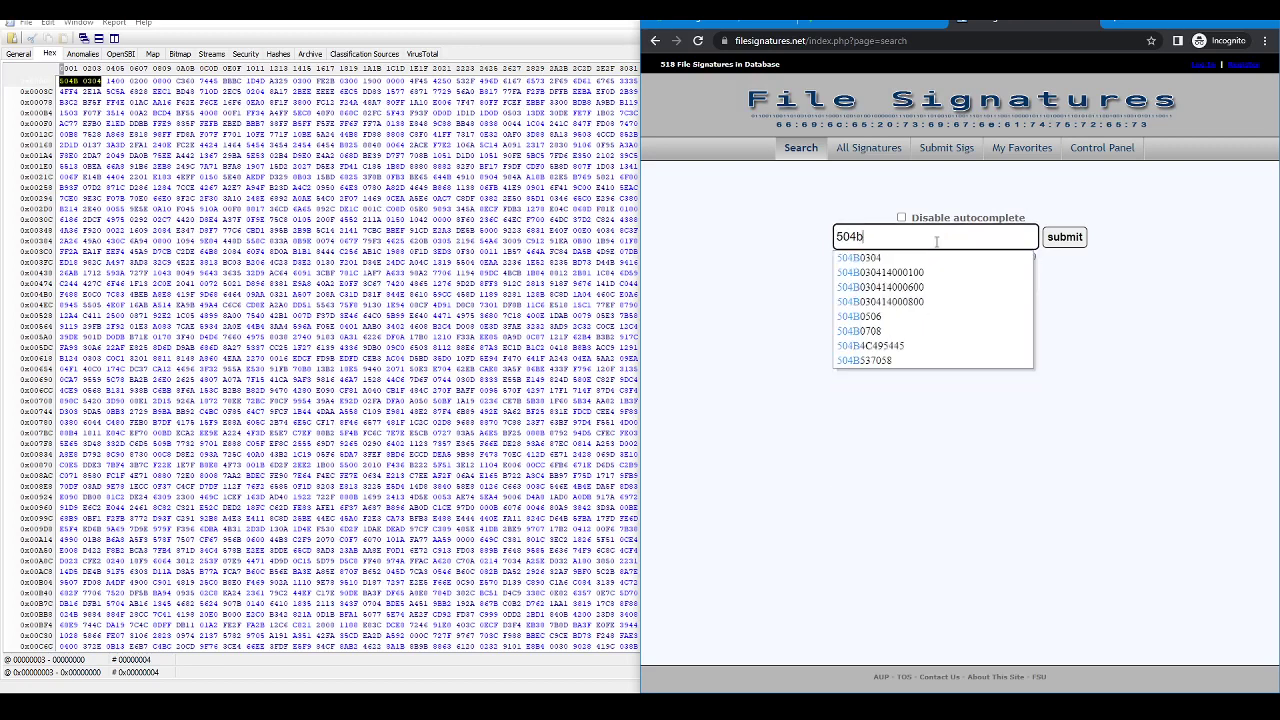
click(858, 258)
click(1078, 244)
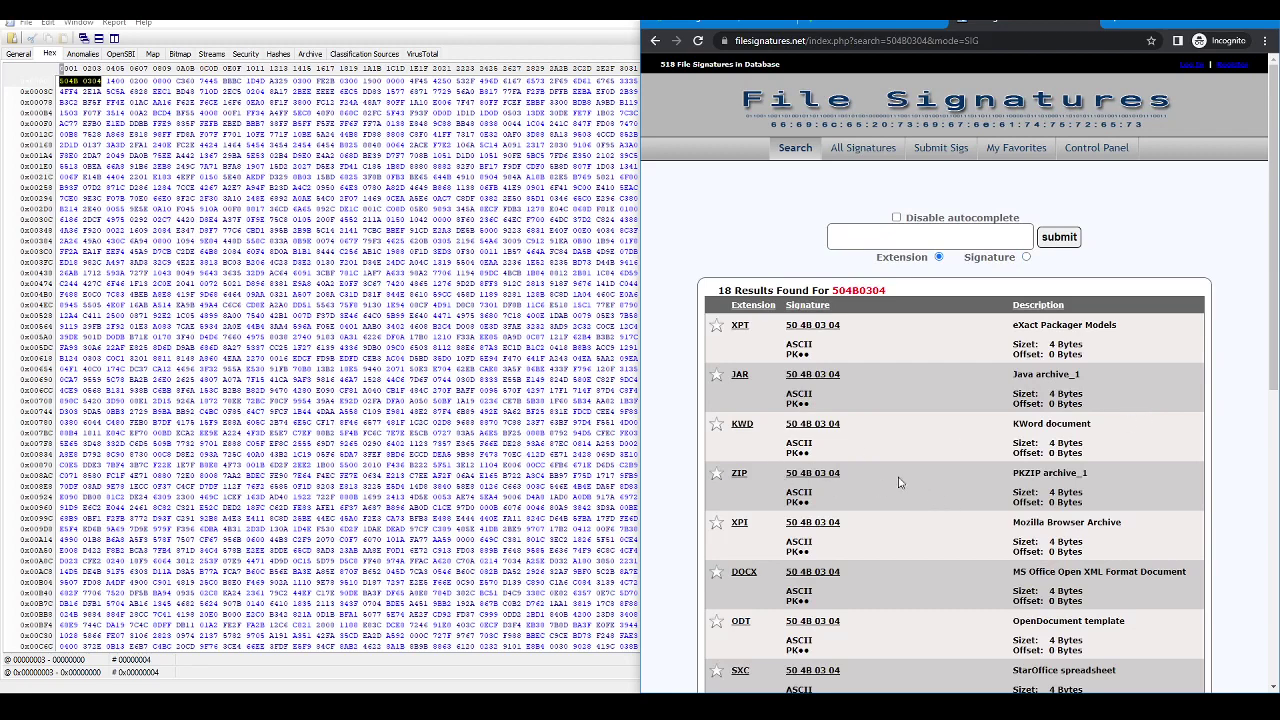
Review the zip's hex dump in FileAlyzer, then try opening f0128544.zip in Explorer again
click(378, 29)
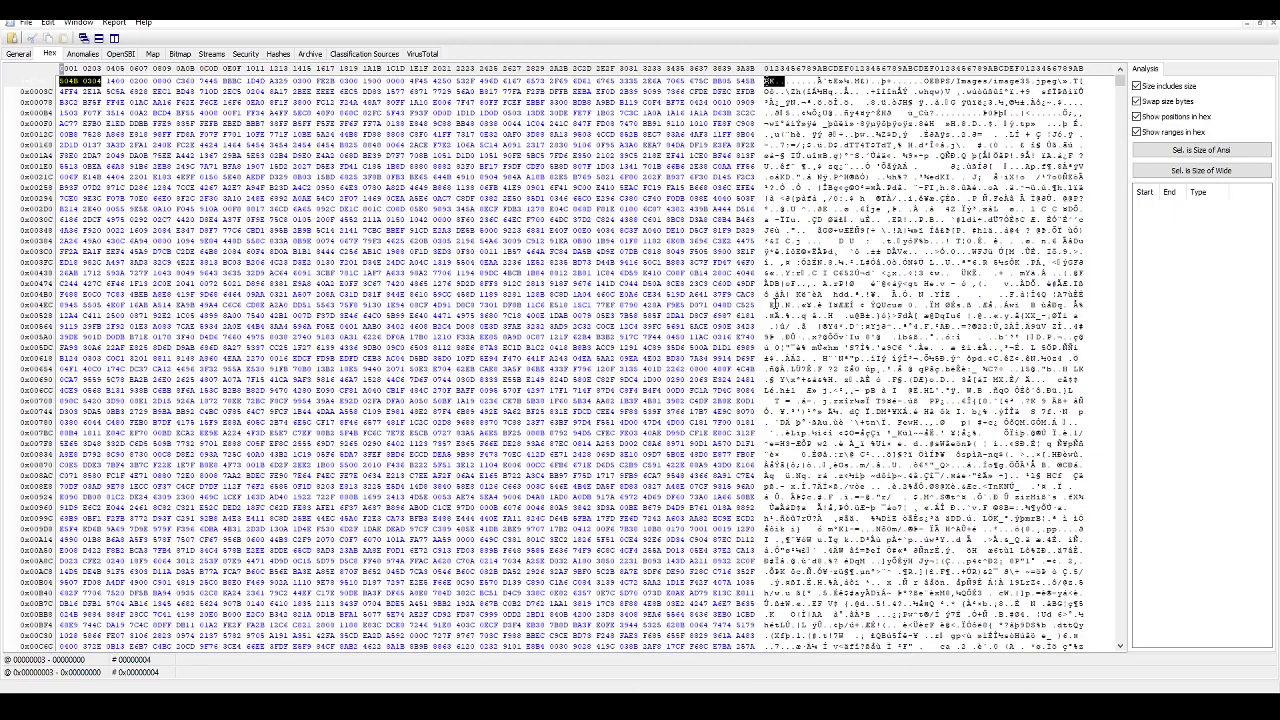
scroll(870, 408, down, 20)
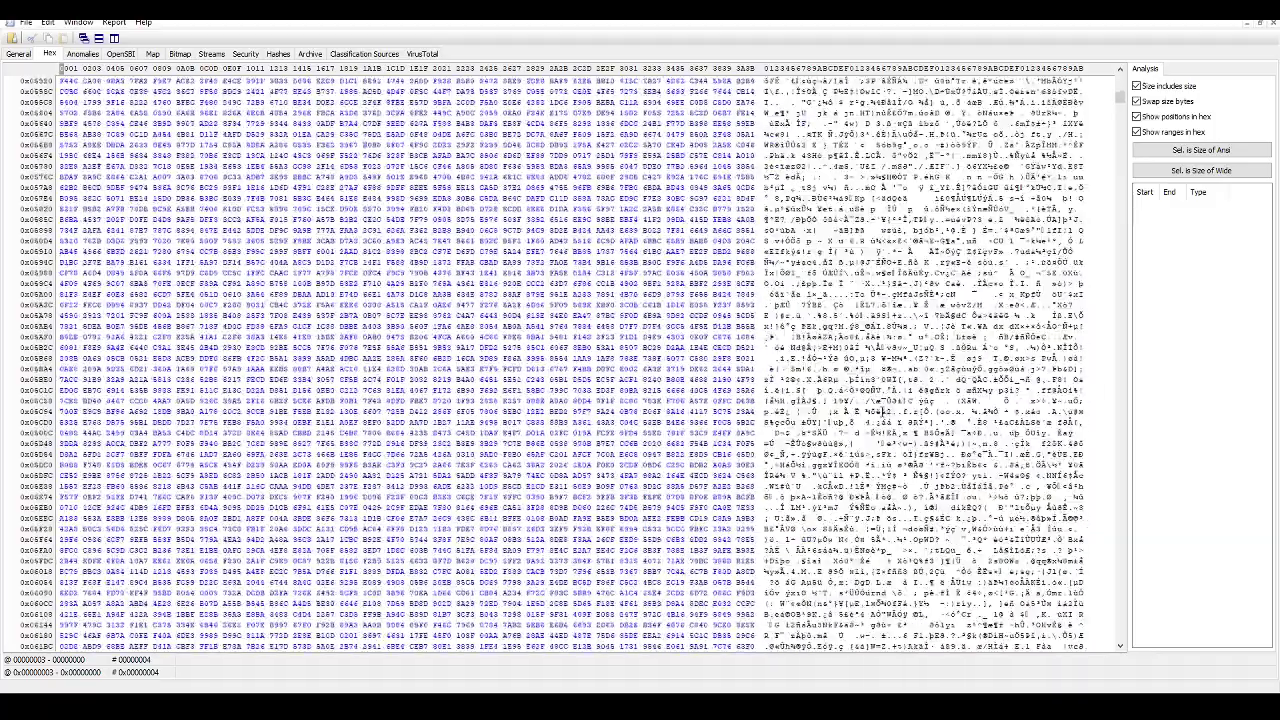
scroll(856, 470, down, 10)
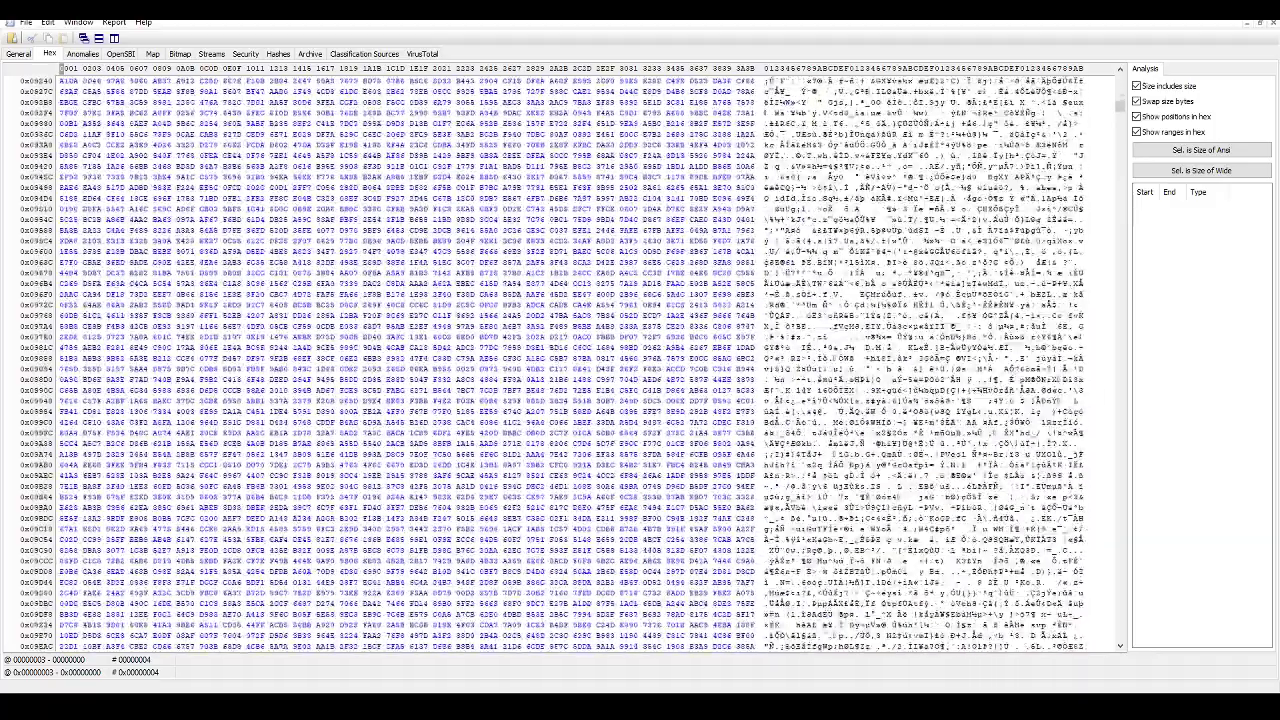
key(alt+Tab)
double_click(380, 162)
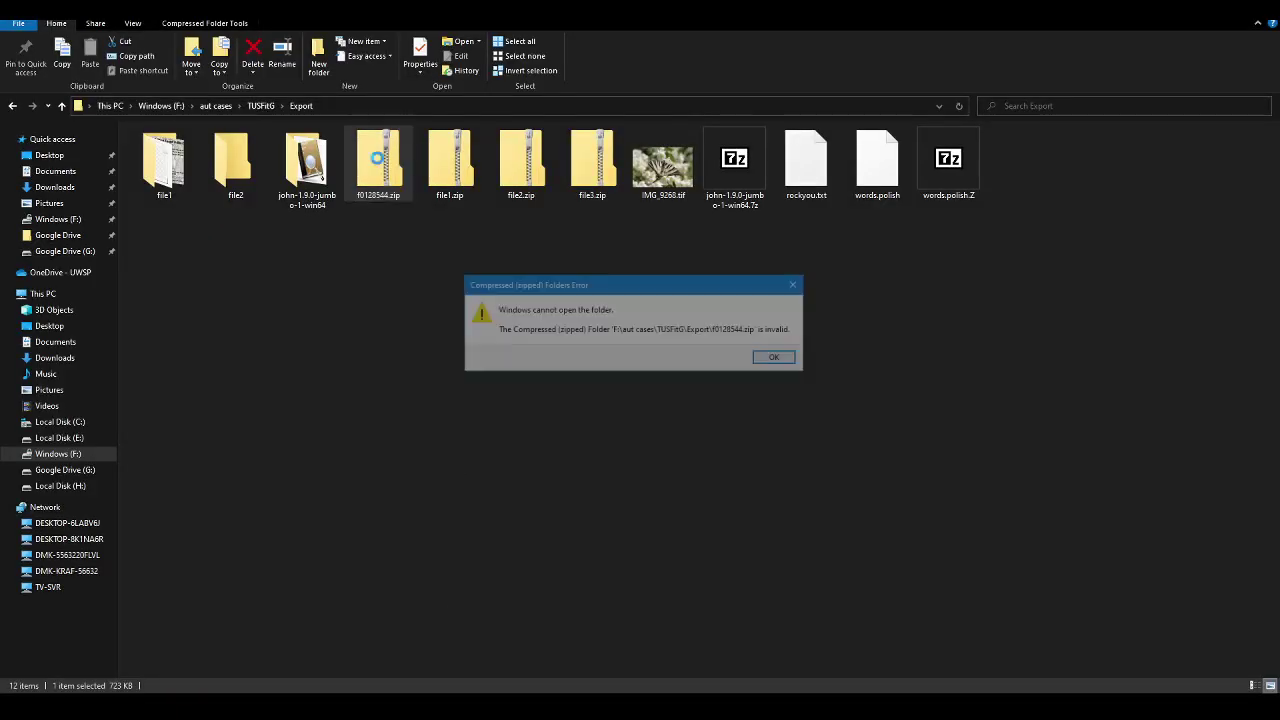
Dismiss the invalid-zip error and open f0128544.zip with 7-Zip File Manager
click(777, 358)
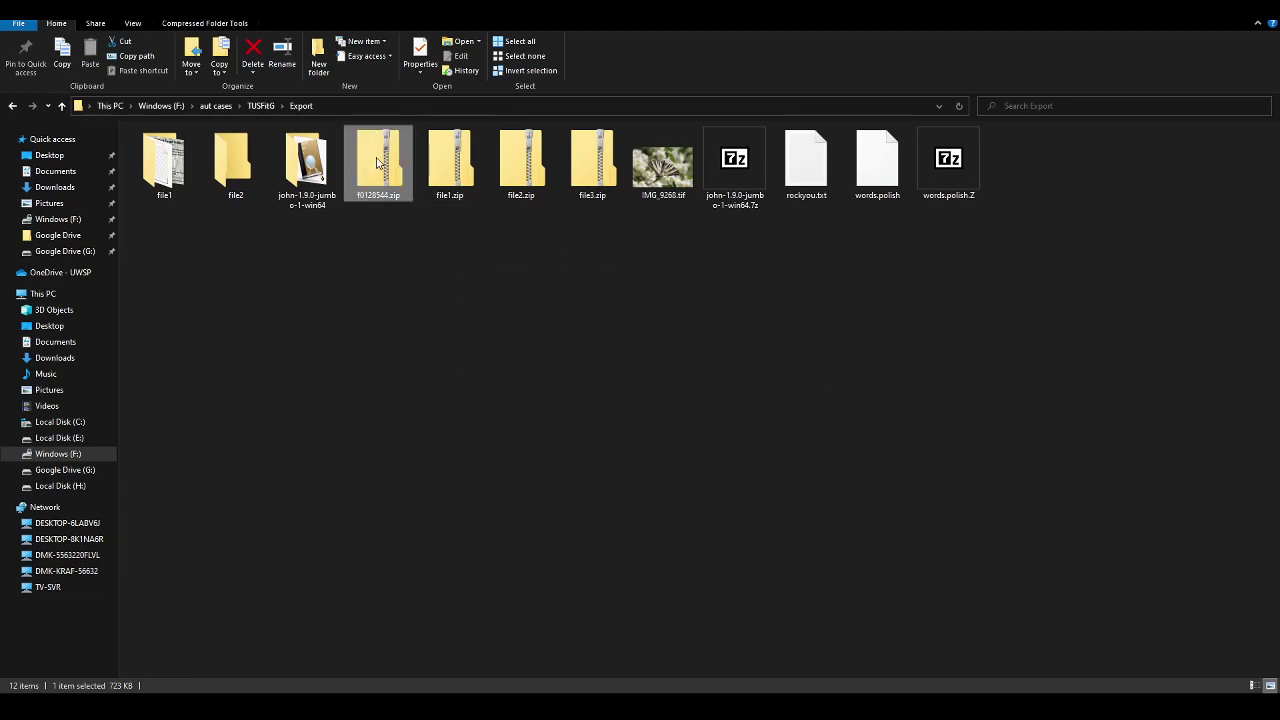
right_click(374, 158)
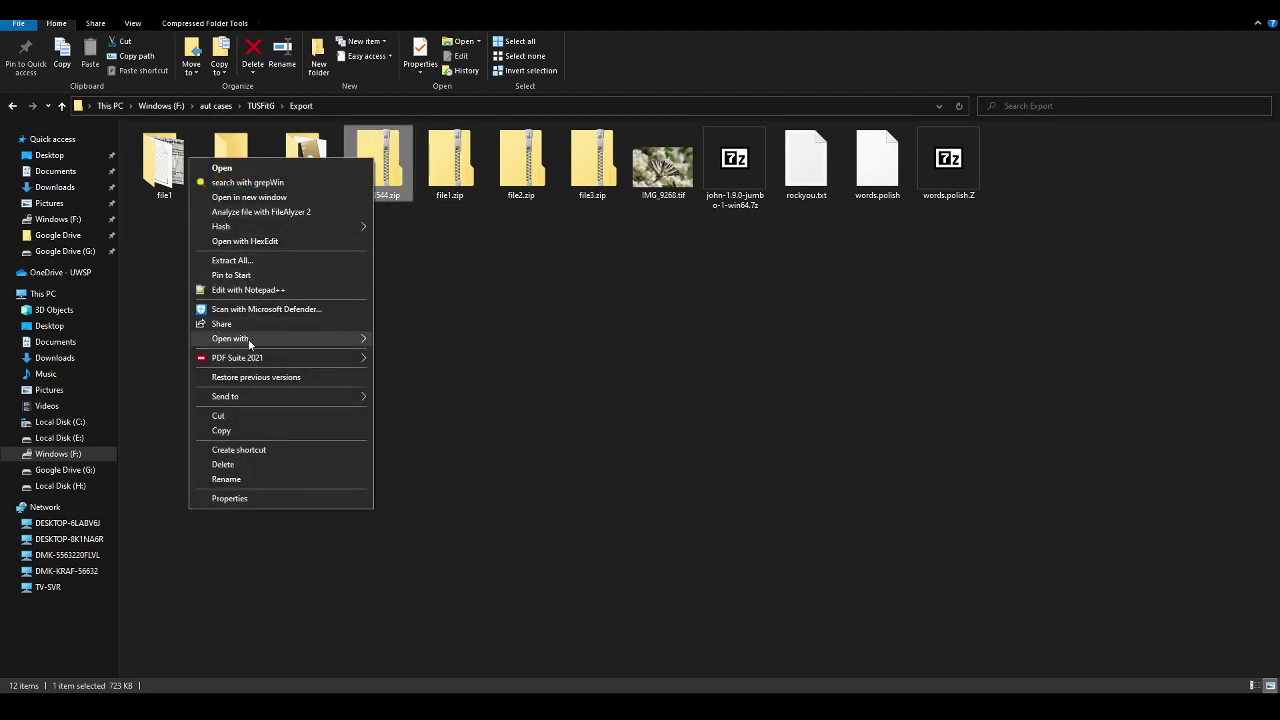
mouse_move(250, 340)
click(430, 403)
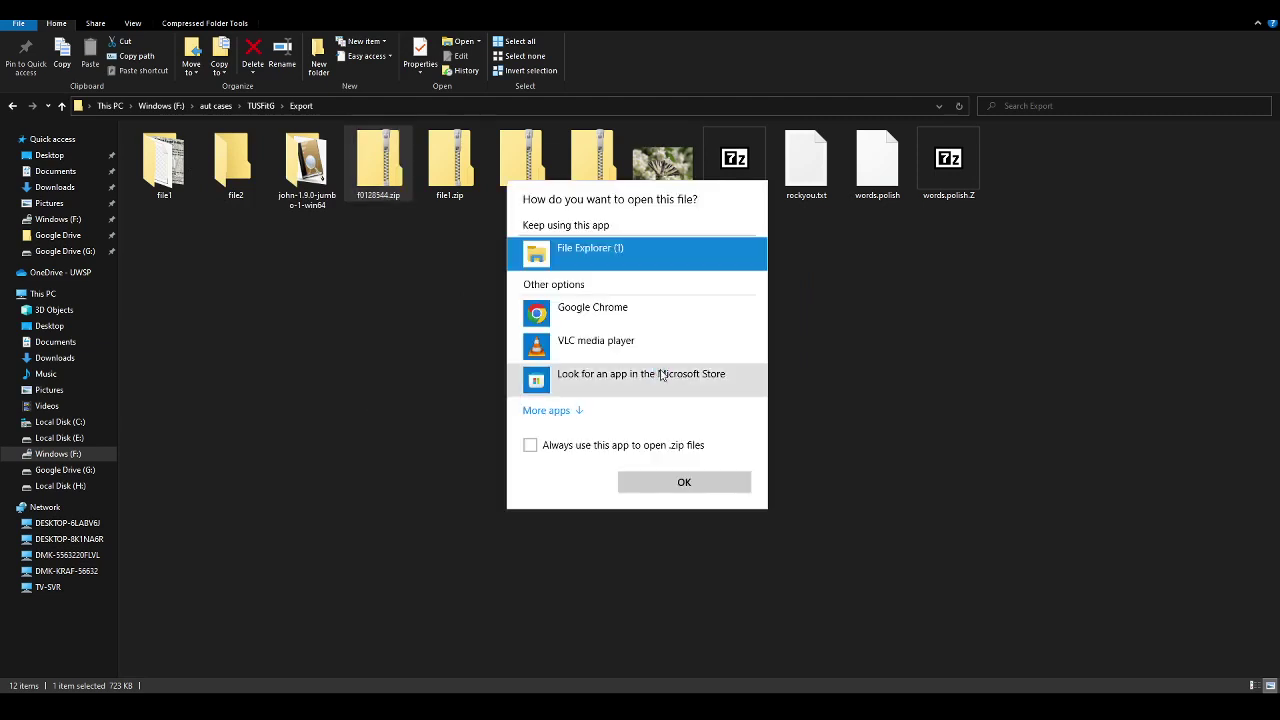
click(580, 411)
click(610, 410)
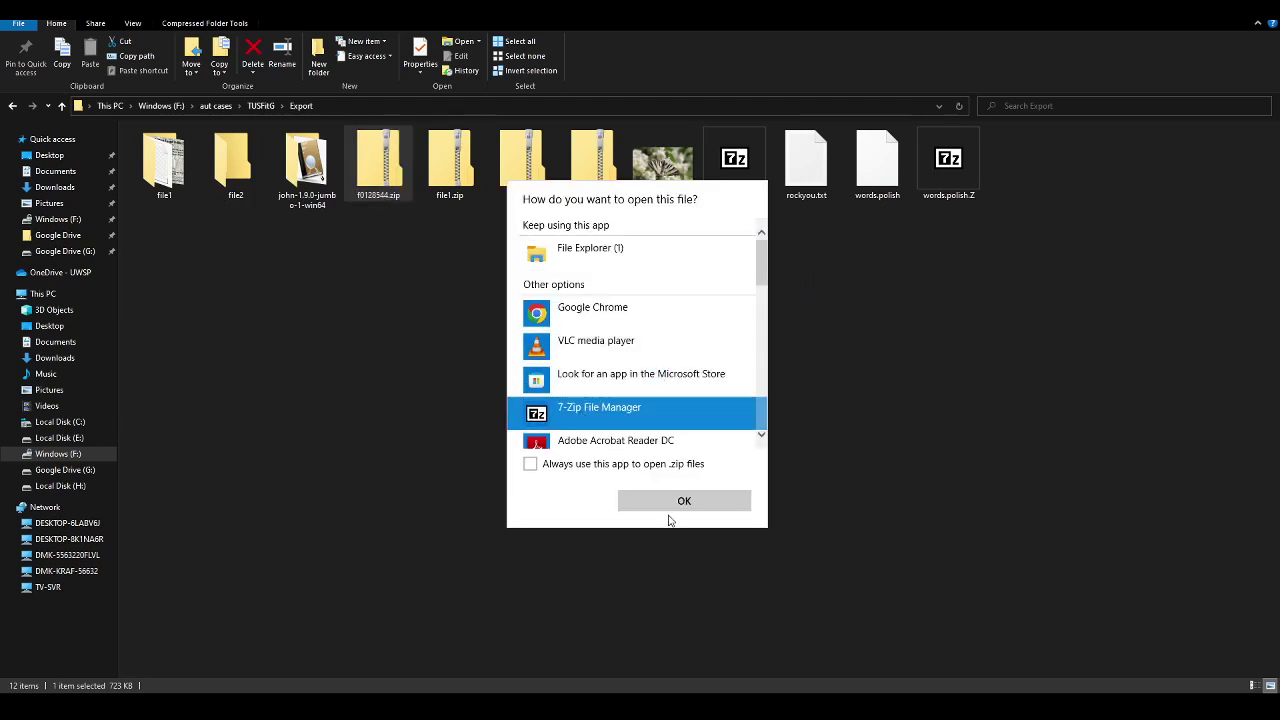
click(684, 503)
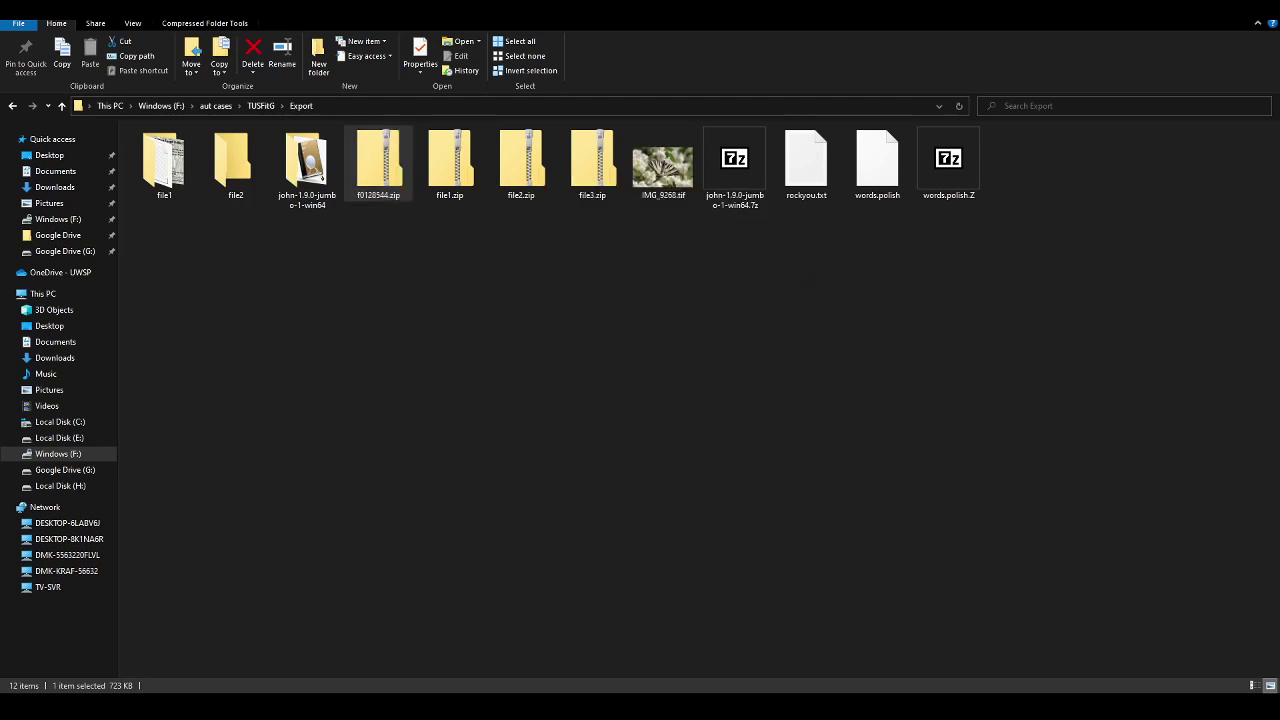
Browse the archive's META-INF, OEBPS and OEBPS\Images folders in 7-Zip, then close it
drag(340, 222, 862, 66)
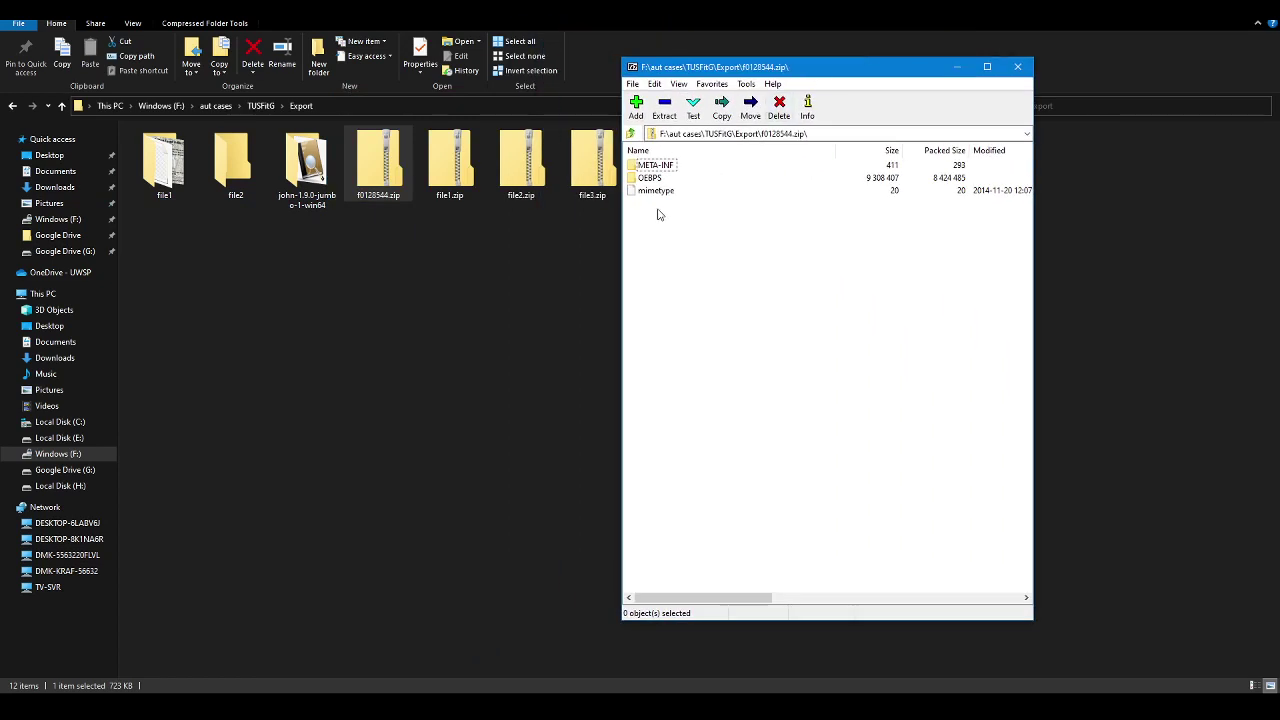
double_click(656, 166)
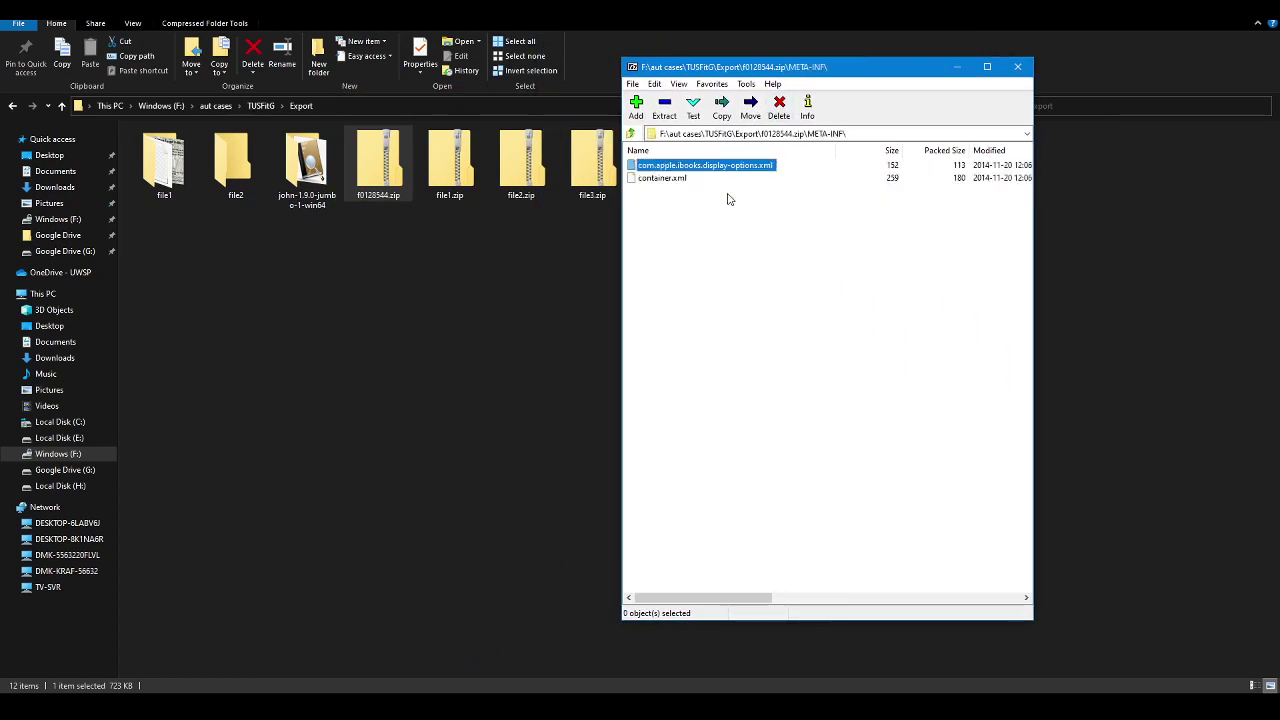
click(631, 134)
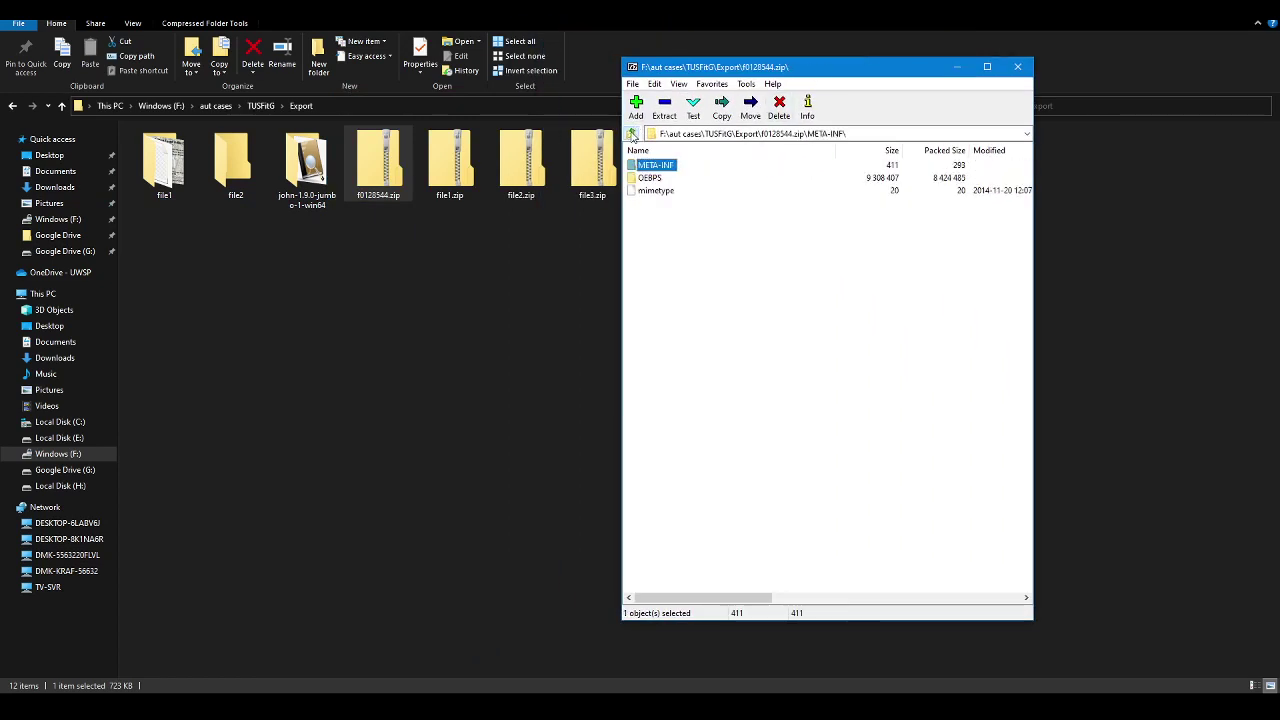
double_click(650, 178)
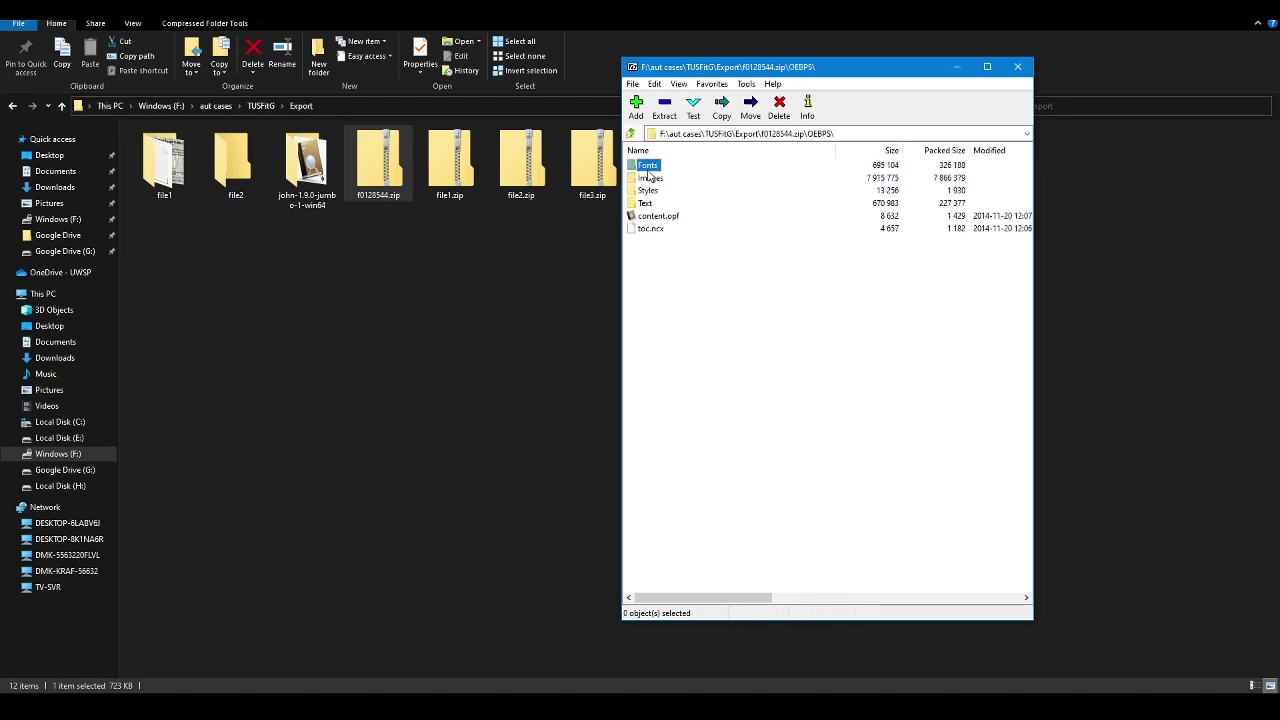
double_click(650, 178)
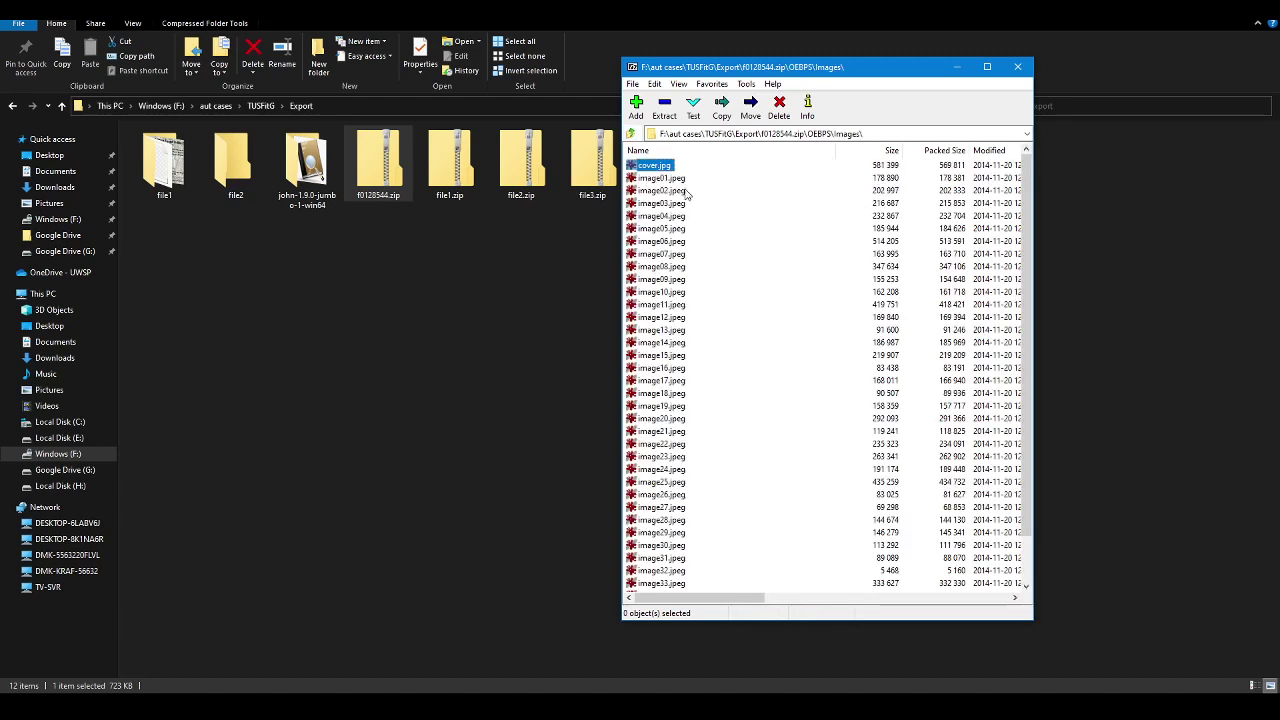
click(671, 242)
scroll(672, 250, down, 1)
scroll(672, 250, up, 2)
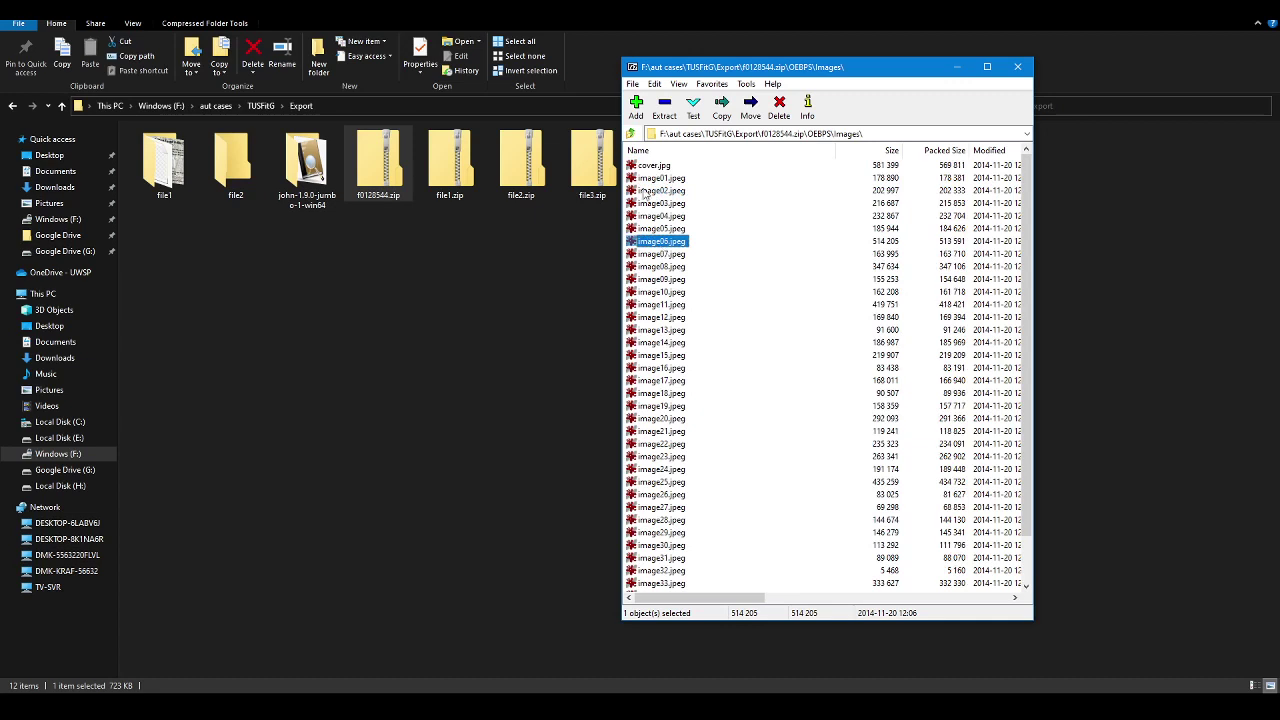
click(631, 134)
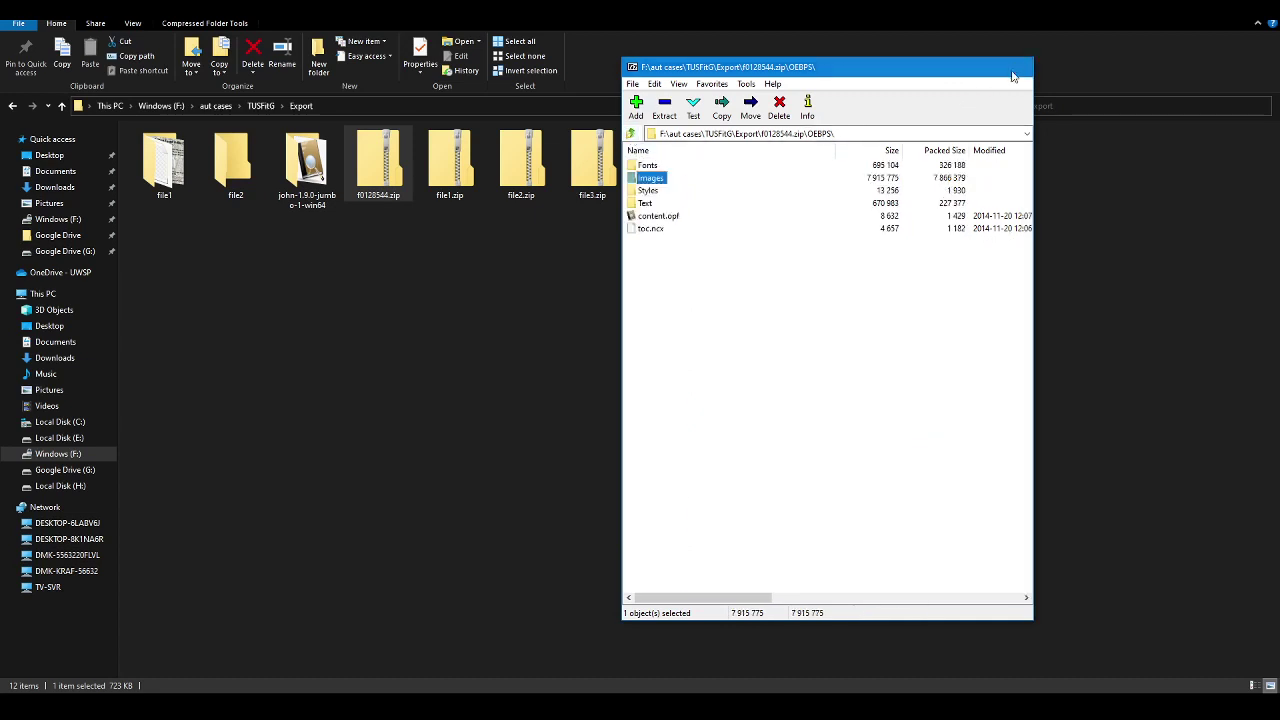
click(1018, 67)
key(alt+Tab)
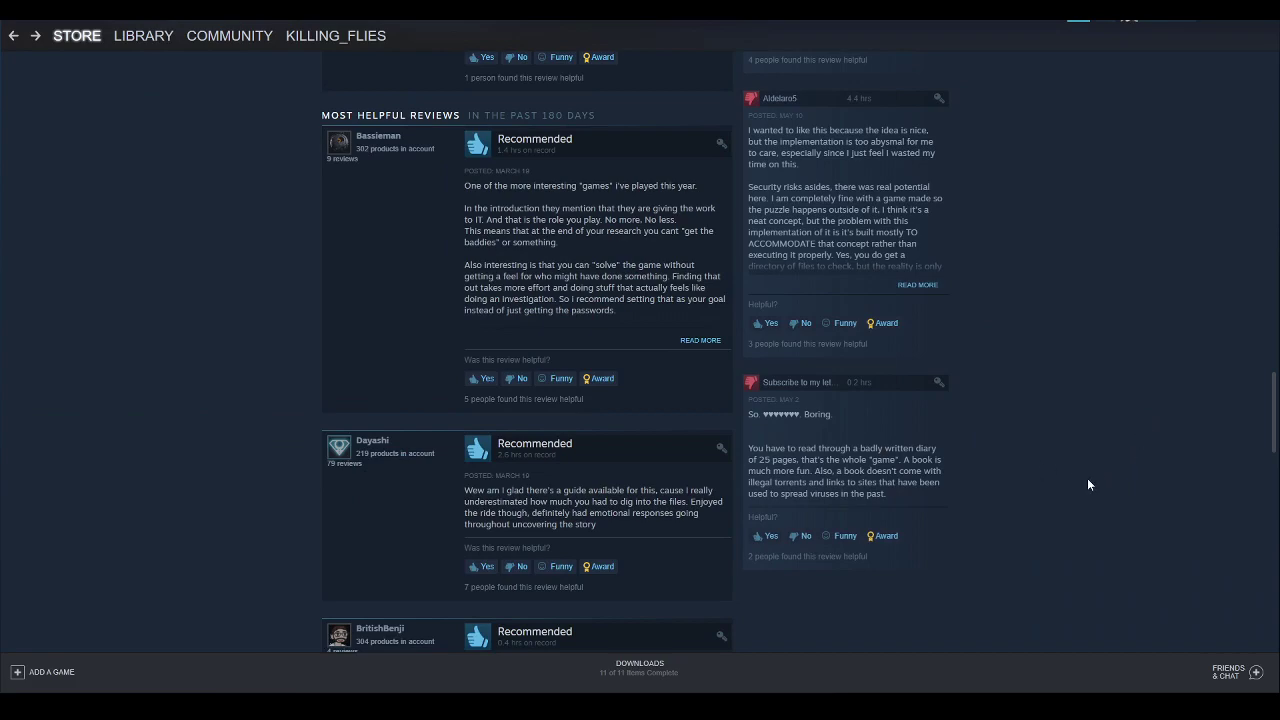
Scroll the Steam reviews down to the recent Not Recommended reviews
scroll(1087, 480, down, 2)
scroll(1087, 485, down, 9)
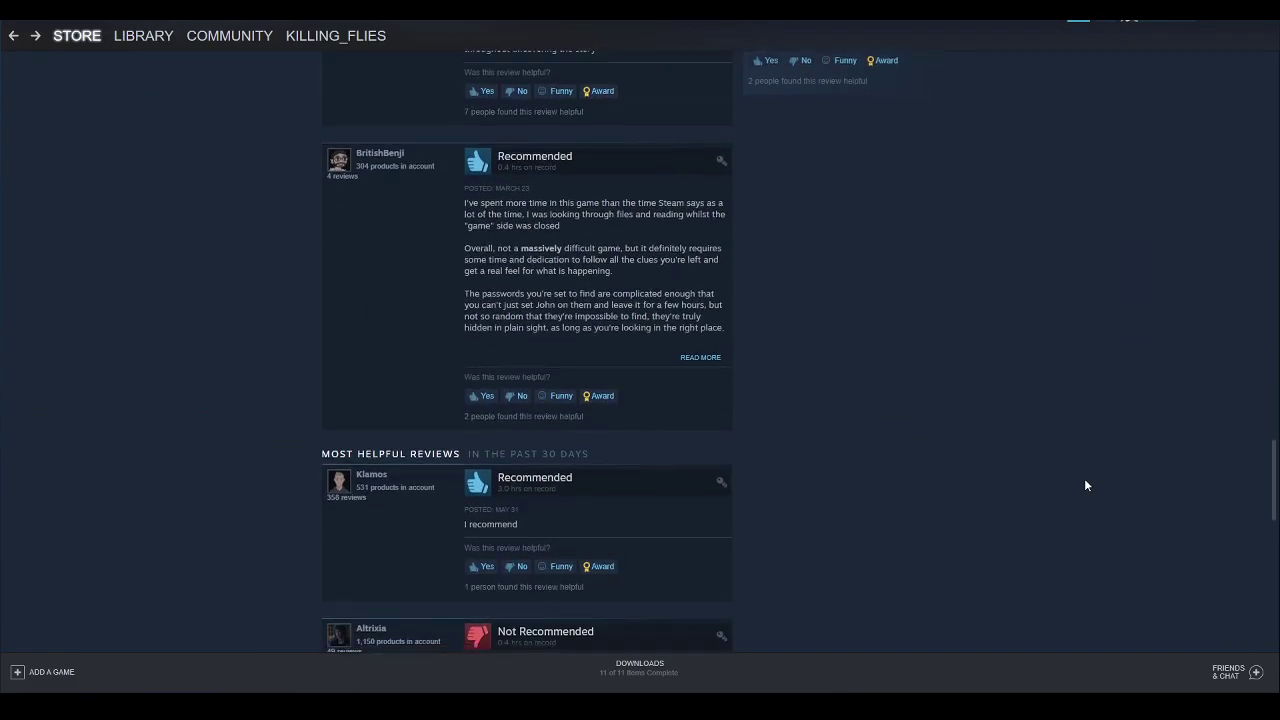
scroll(1086, 485, down, 1)
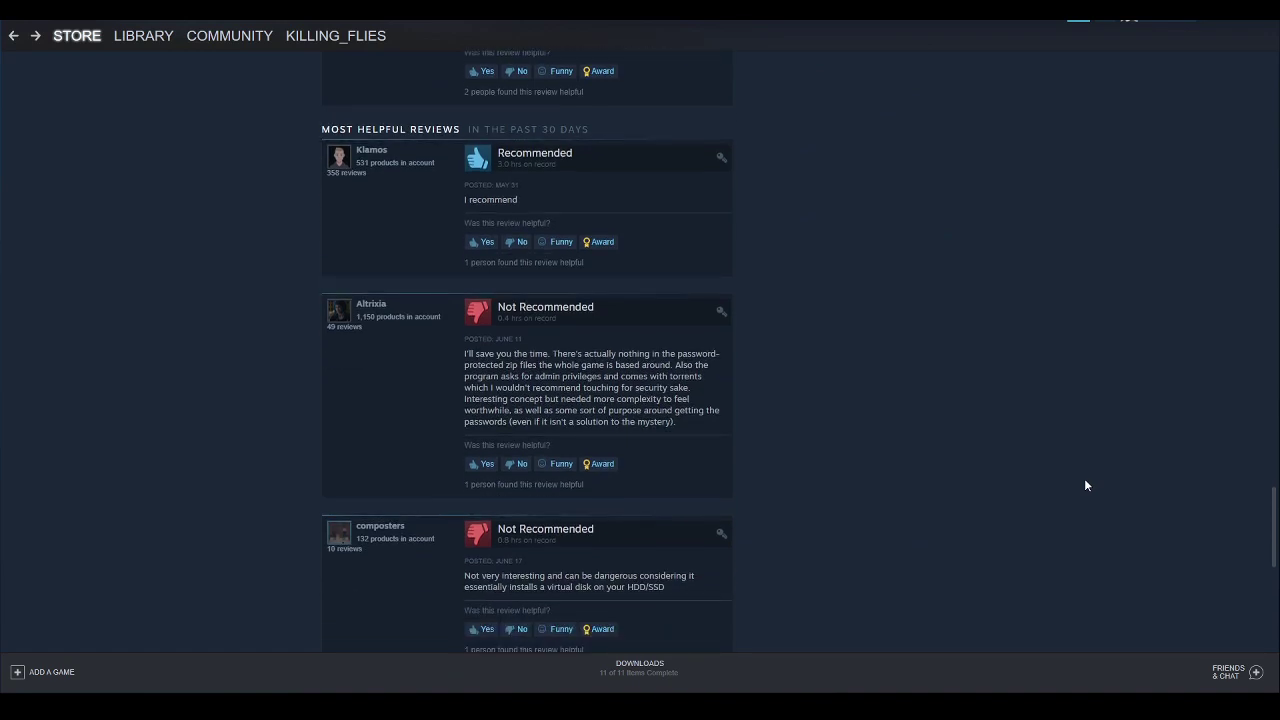
scroll(1085, 481, down, 5)
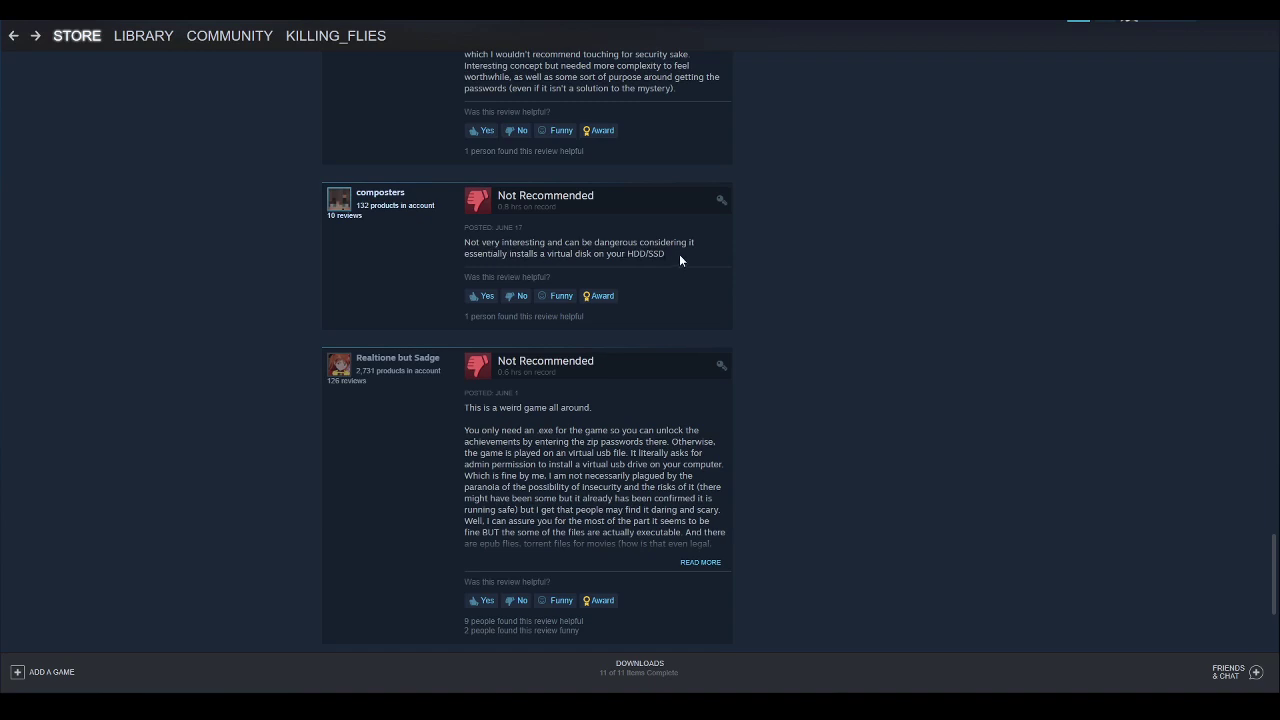
Highlight the review warning the game installs a virtual disk on your HDD/SSD, then scroll further
drag(665, 254, 627, 254)
click(585, 242)
drag(464, 242, 670, 257)
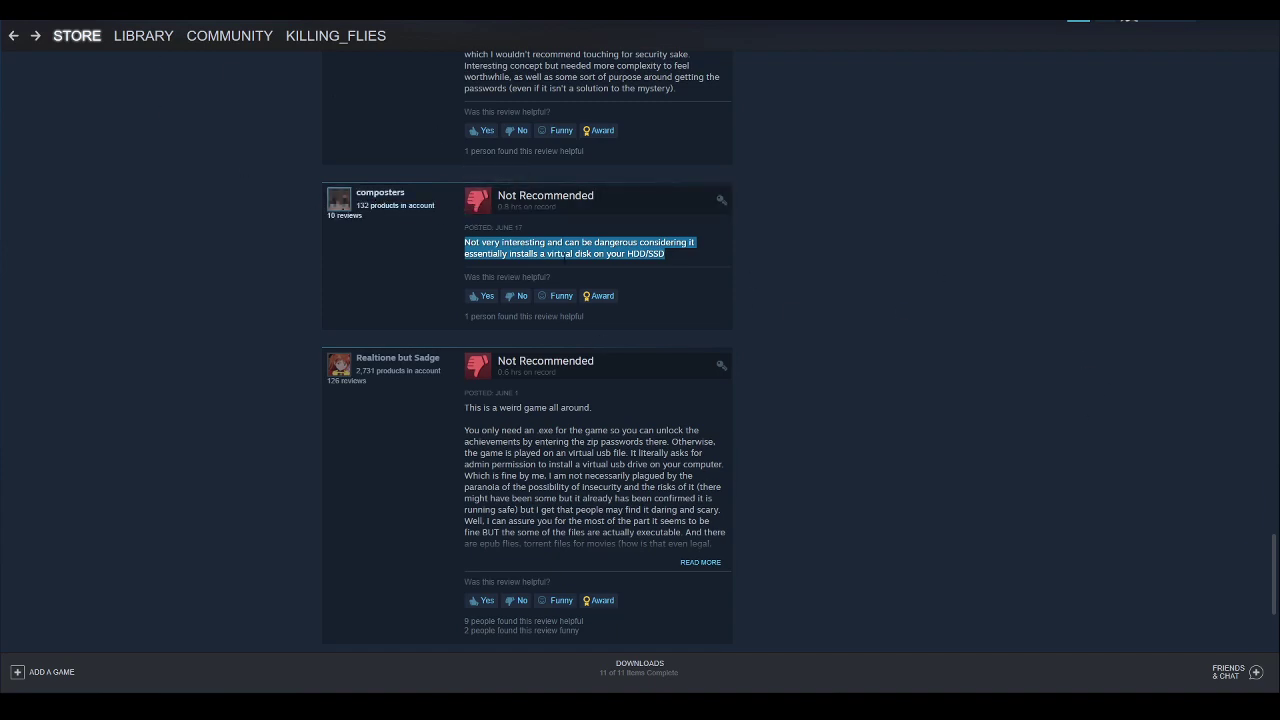
scroll(840, 375, down, 3)
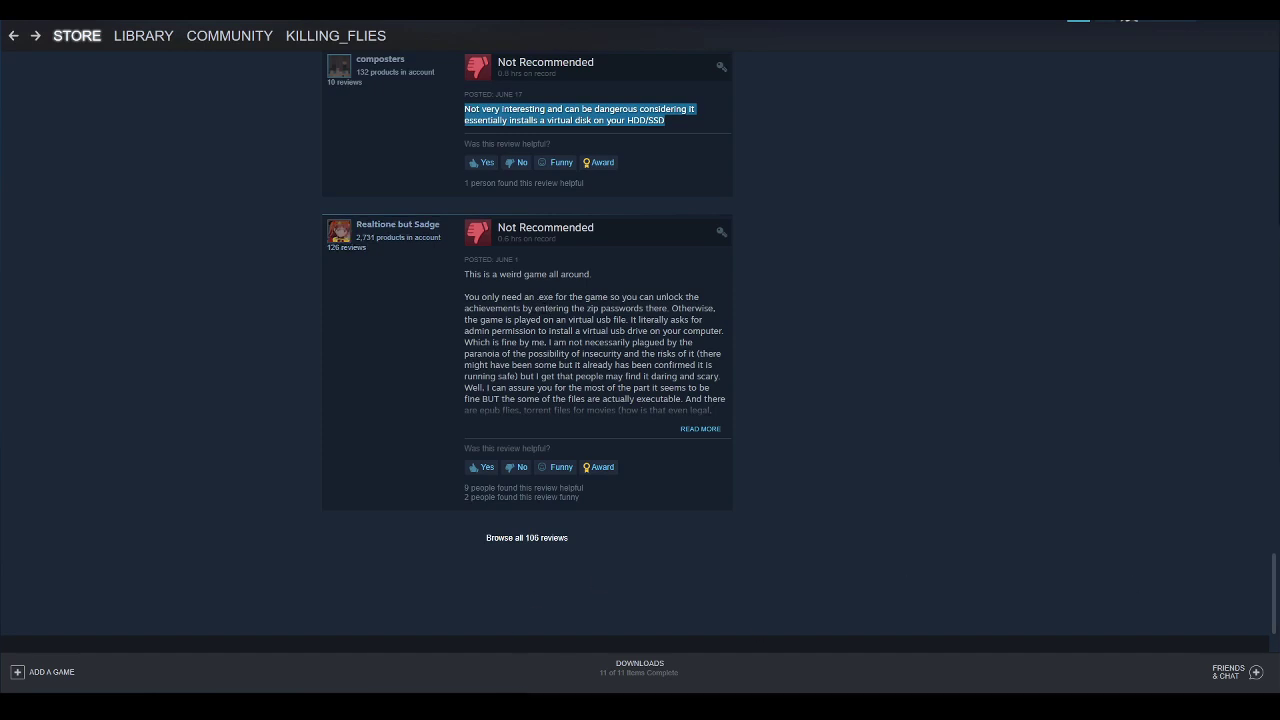
In a new Explorer window, go to F:\Steam\steamapps\common
right_click(405, 705)
click(528, 576)
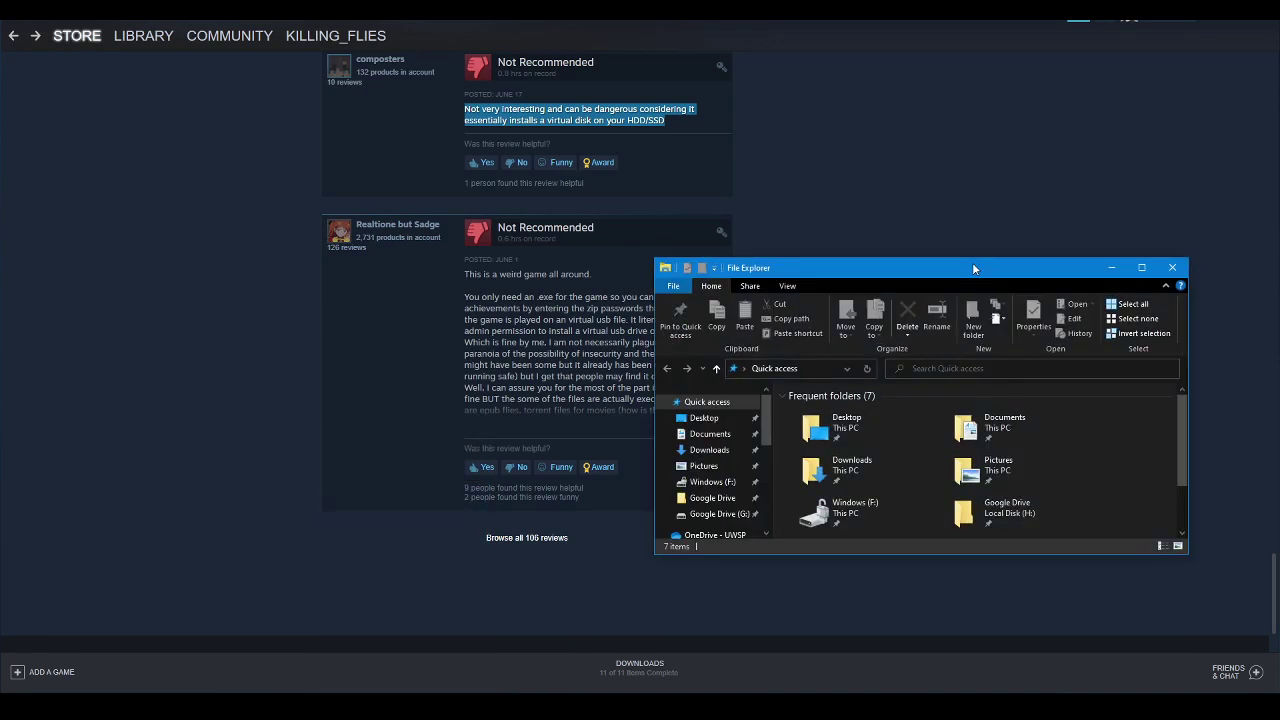
click(720, 483)
scroll(812, 424, down, 5)
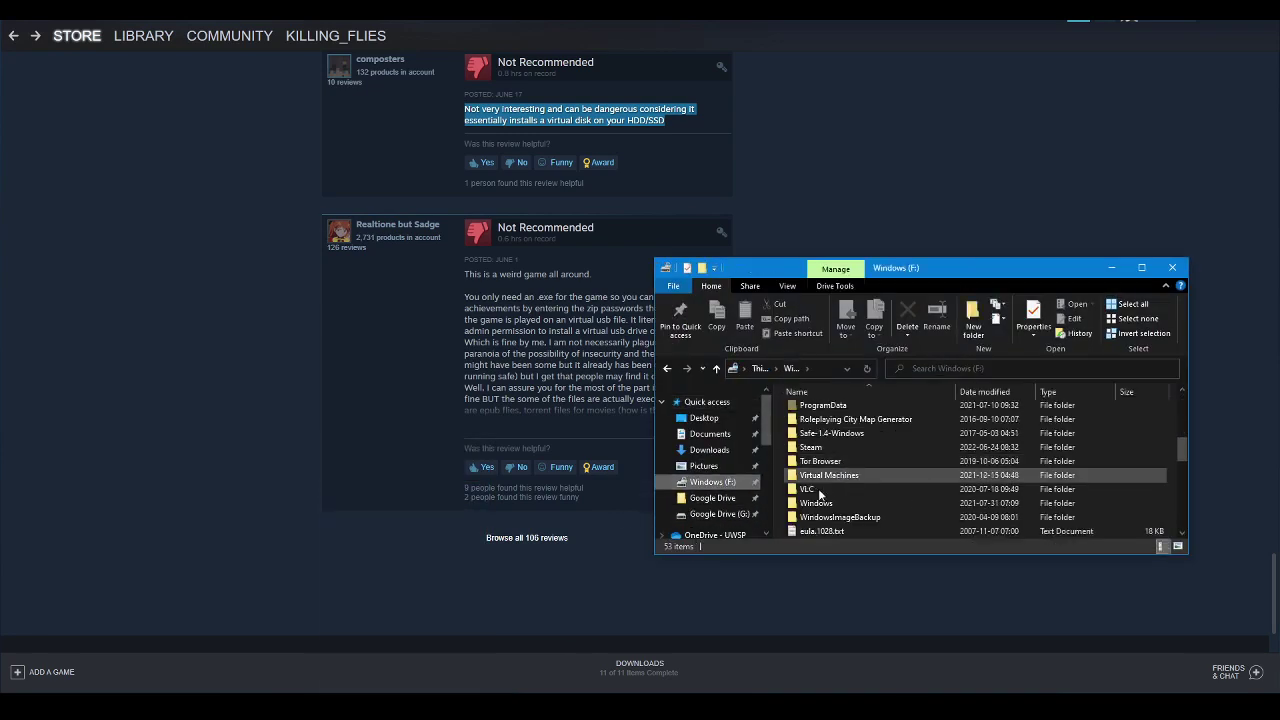
double_click(815, 451)
scroll(820, 413, down, 4)
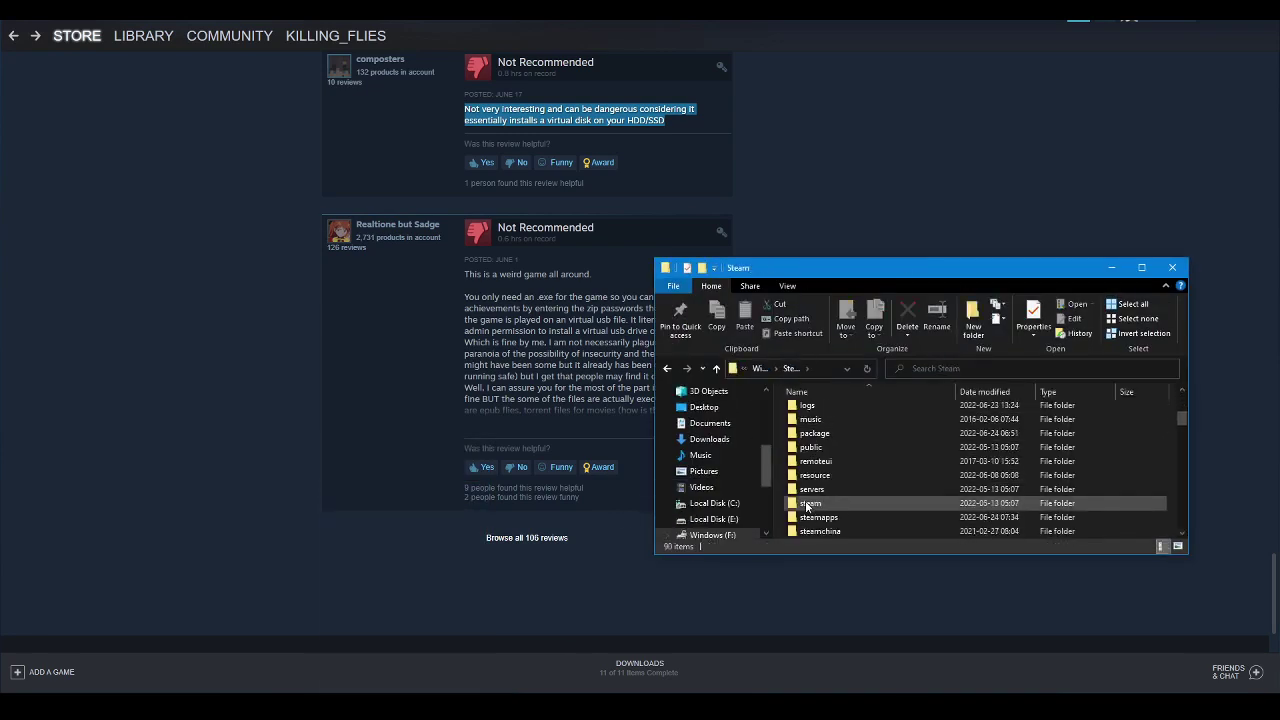
double_click(816, 517)
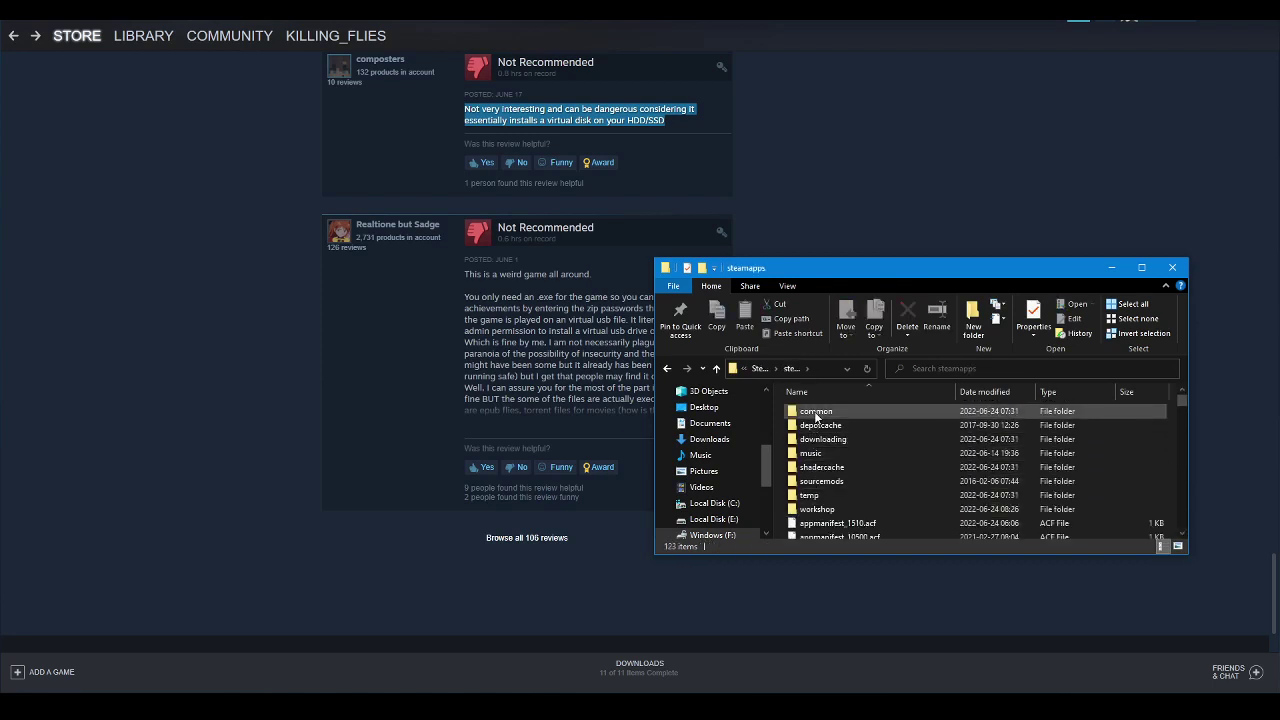
double_click(815, 411)
Open the TUSFitG game folder and look through its files, selecting the executable
scroll(840, 514, down, 7)
scroll(812, 522, down, 7)
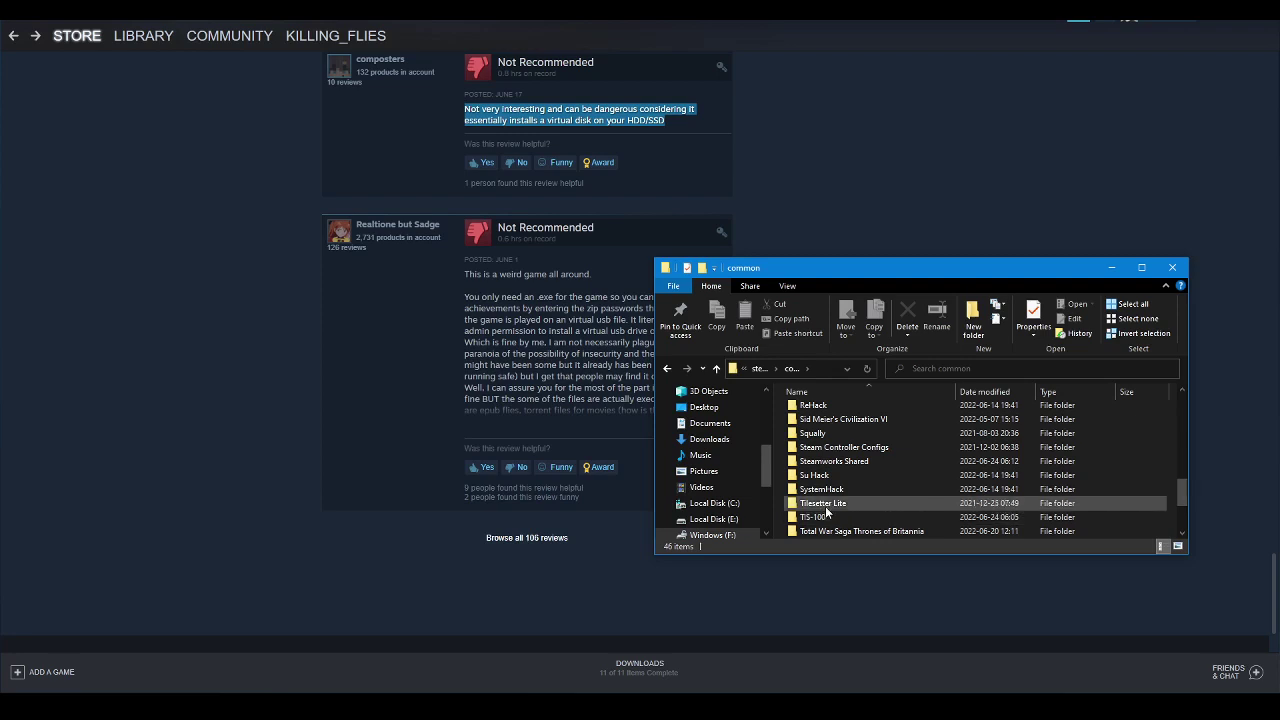
scroll(826, 515, down, 3)
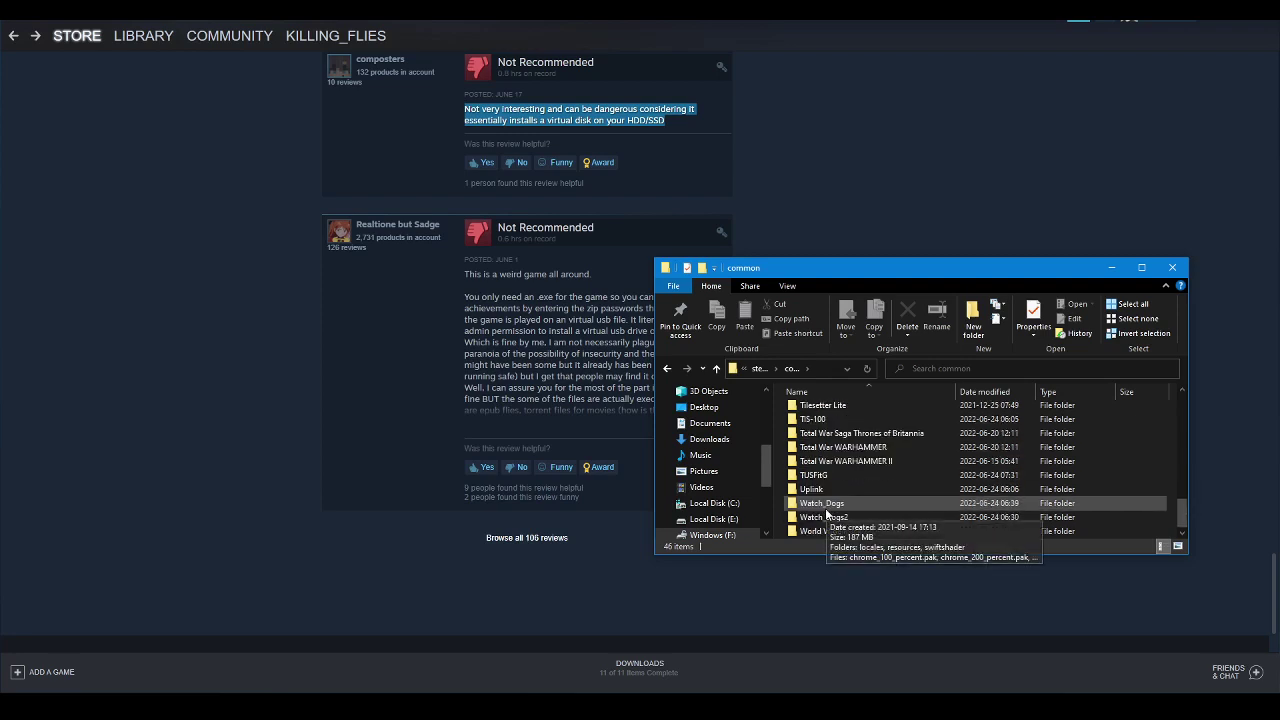
double_click(818, 475)
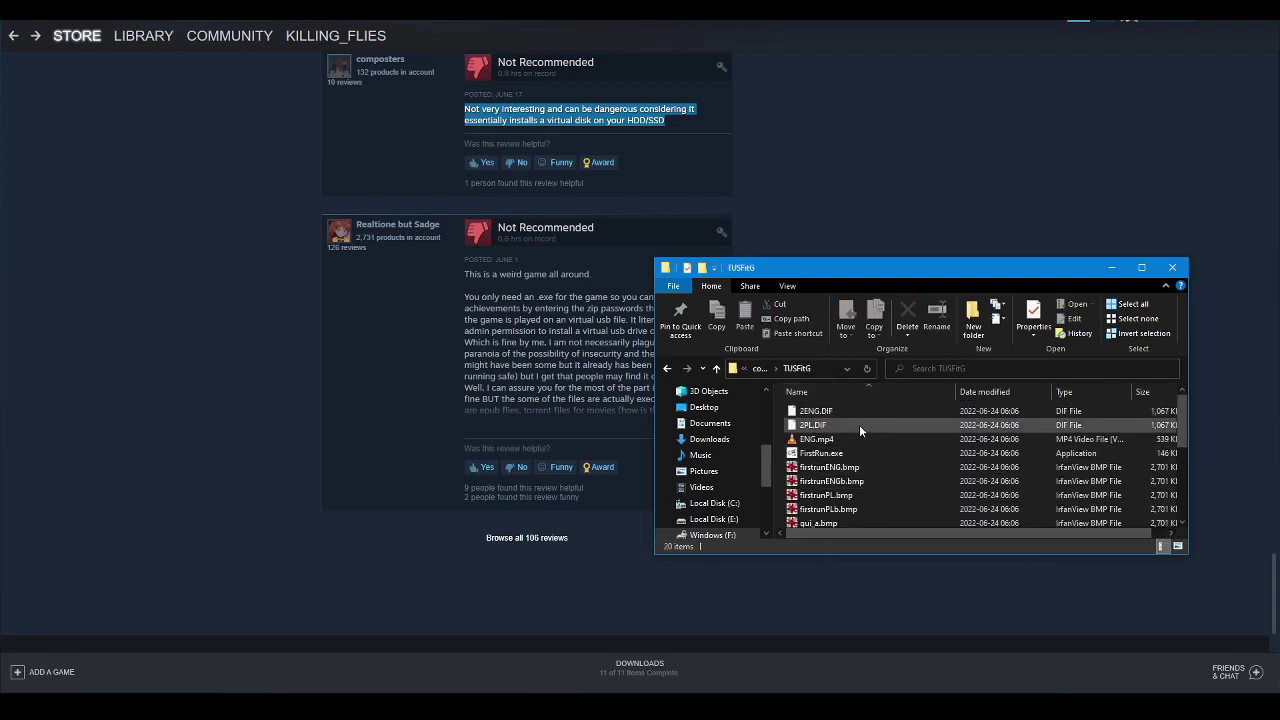
scroll(859, 424, down, 3)
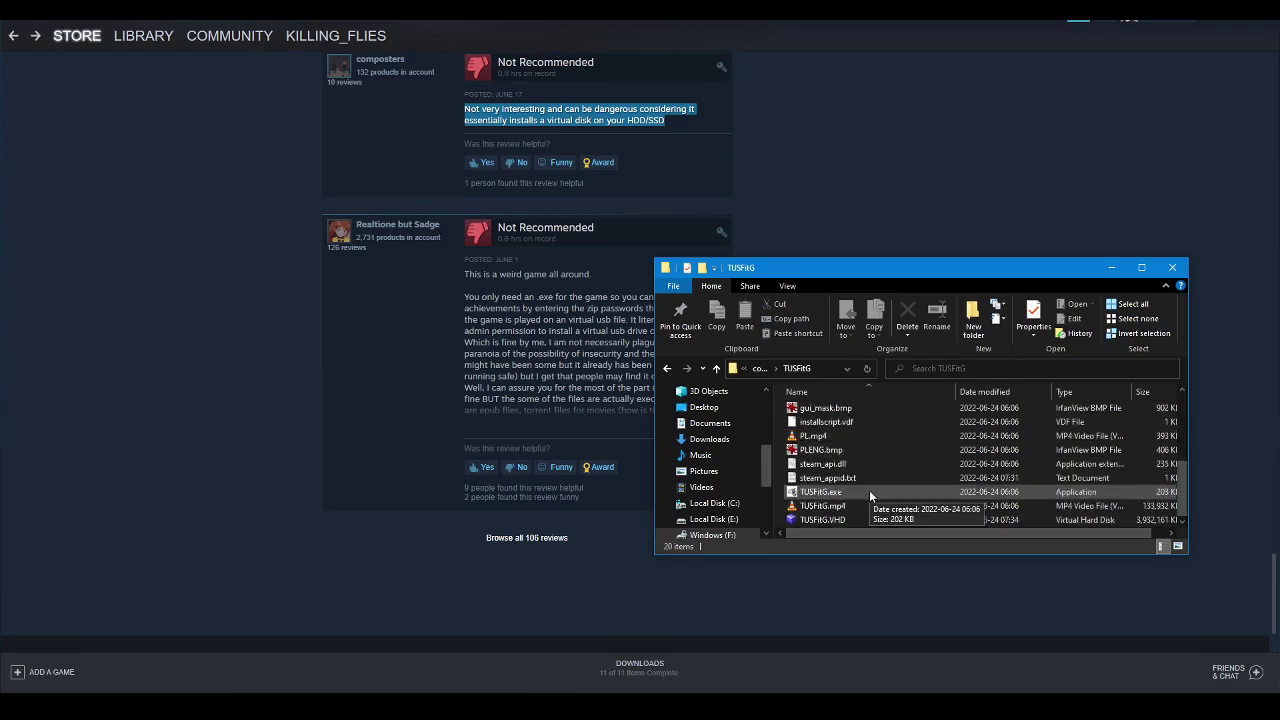
click(834, 491)
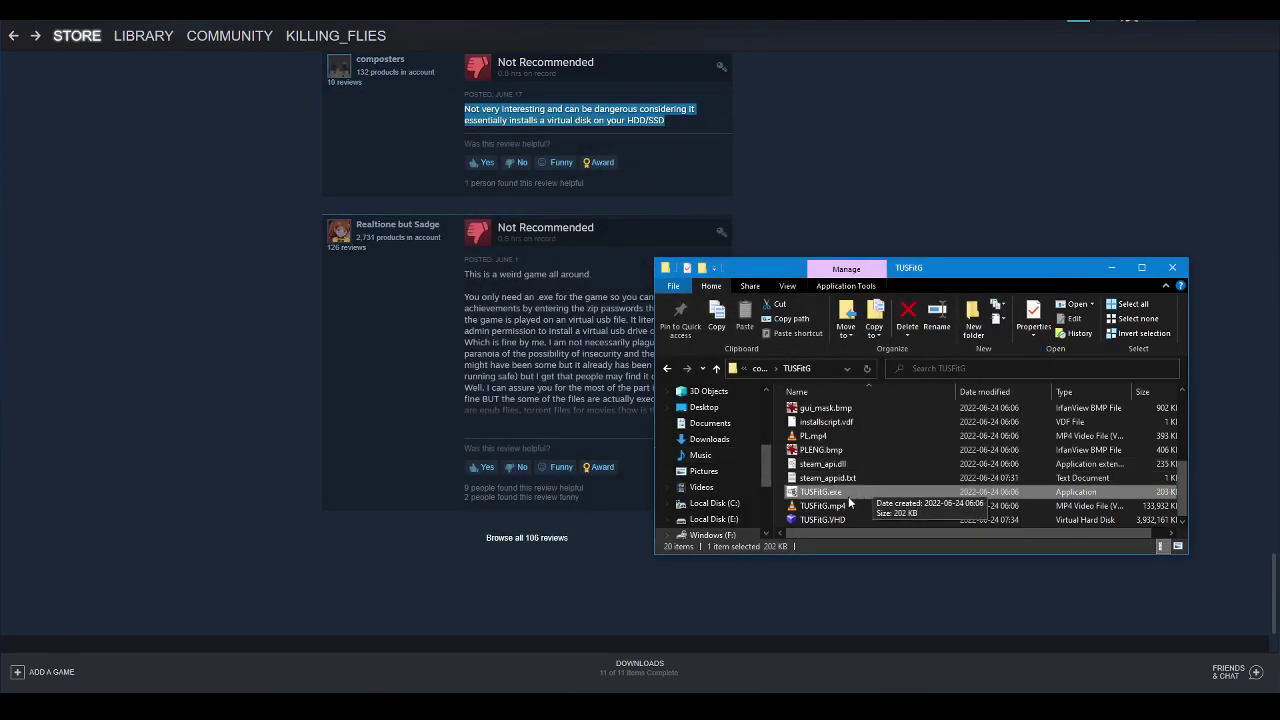
scroll(825, 465, up, 2)
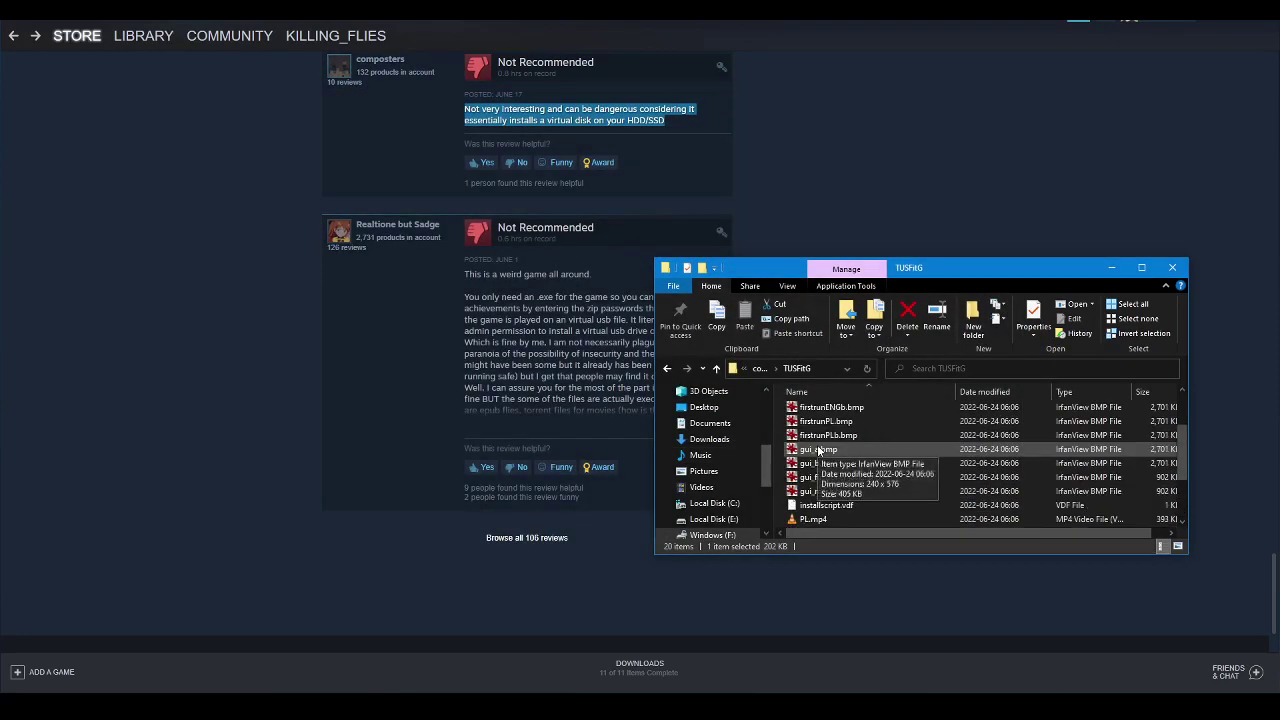
scroll(818, 452, up, 2)
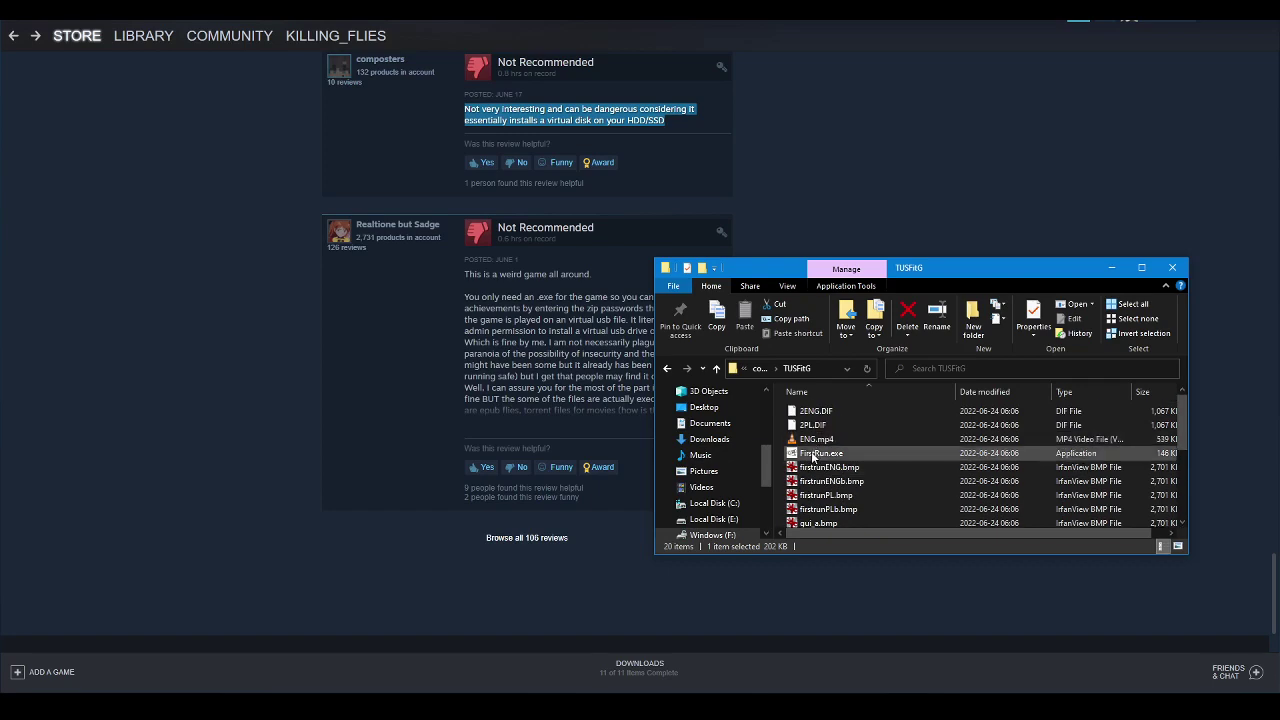
double_click(812, 454)
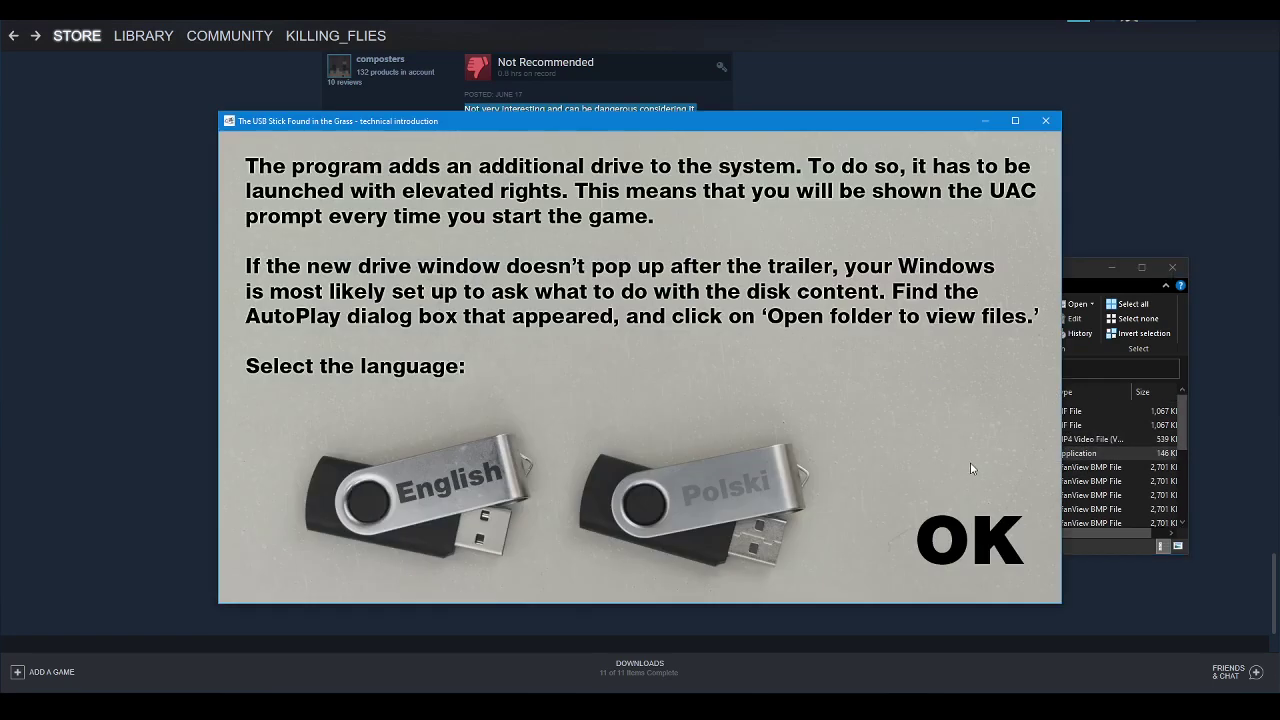
click(968, 540)
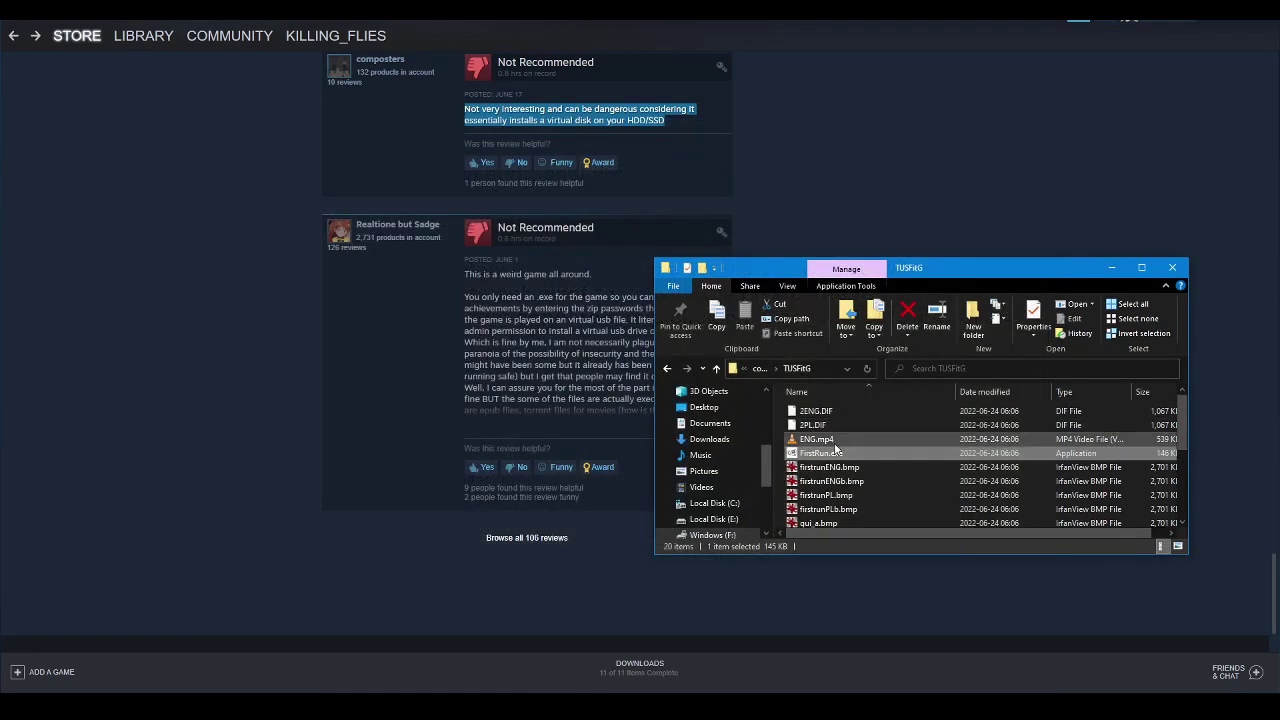
scroll(833, 452, down, 4)
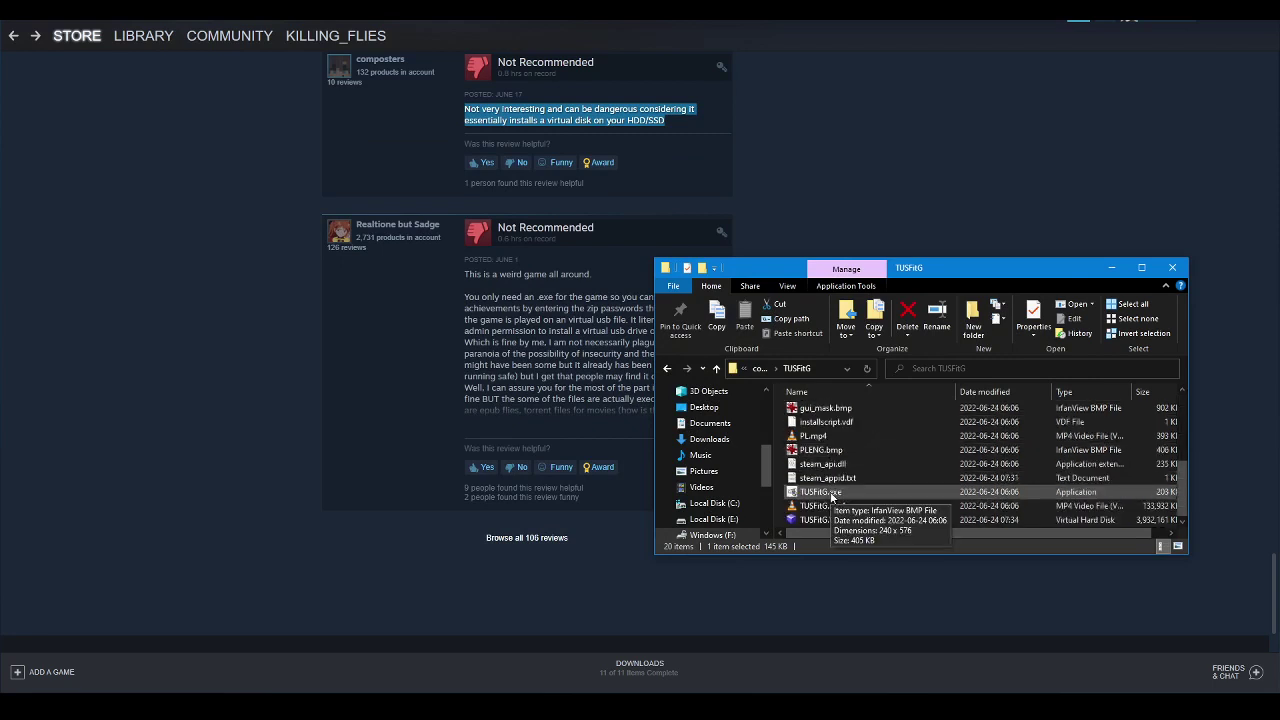
click(822, 493)
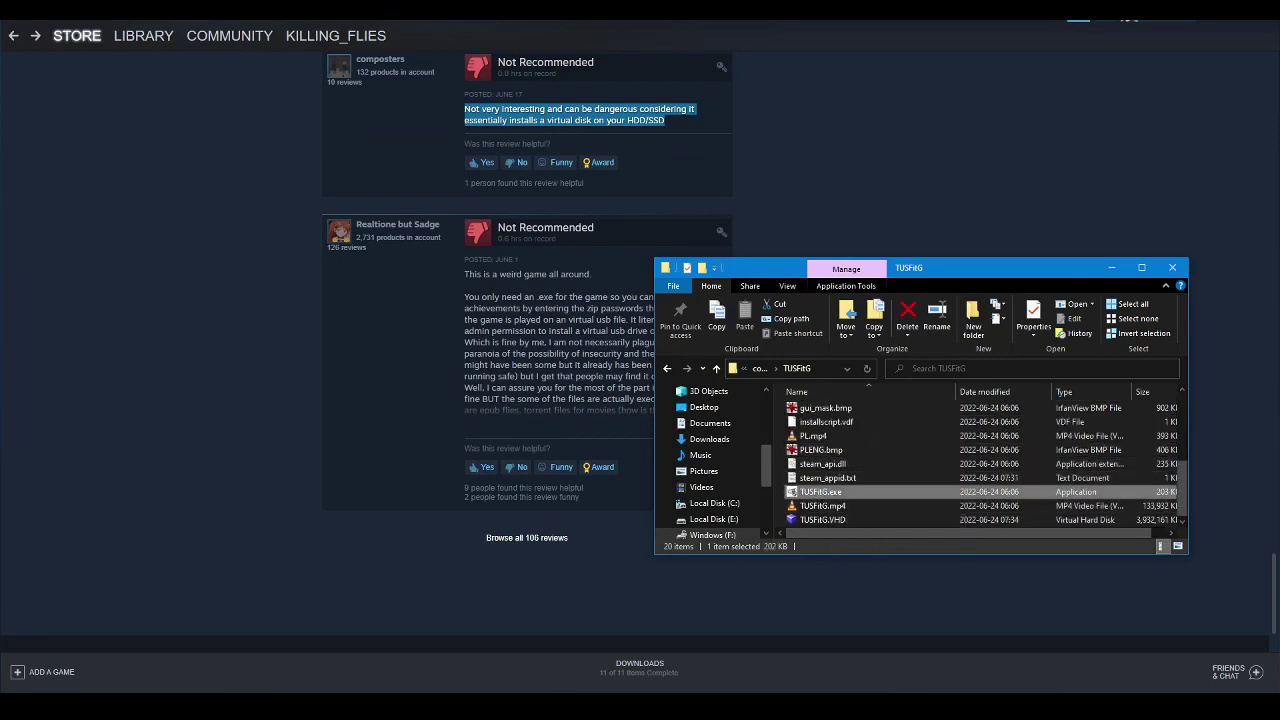
double_click(822, 493)
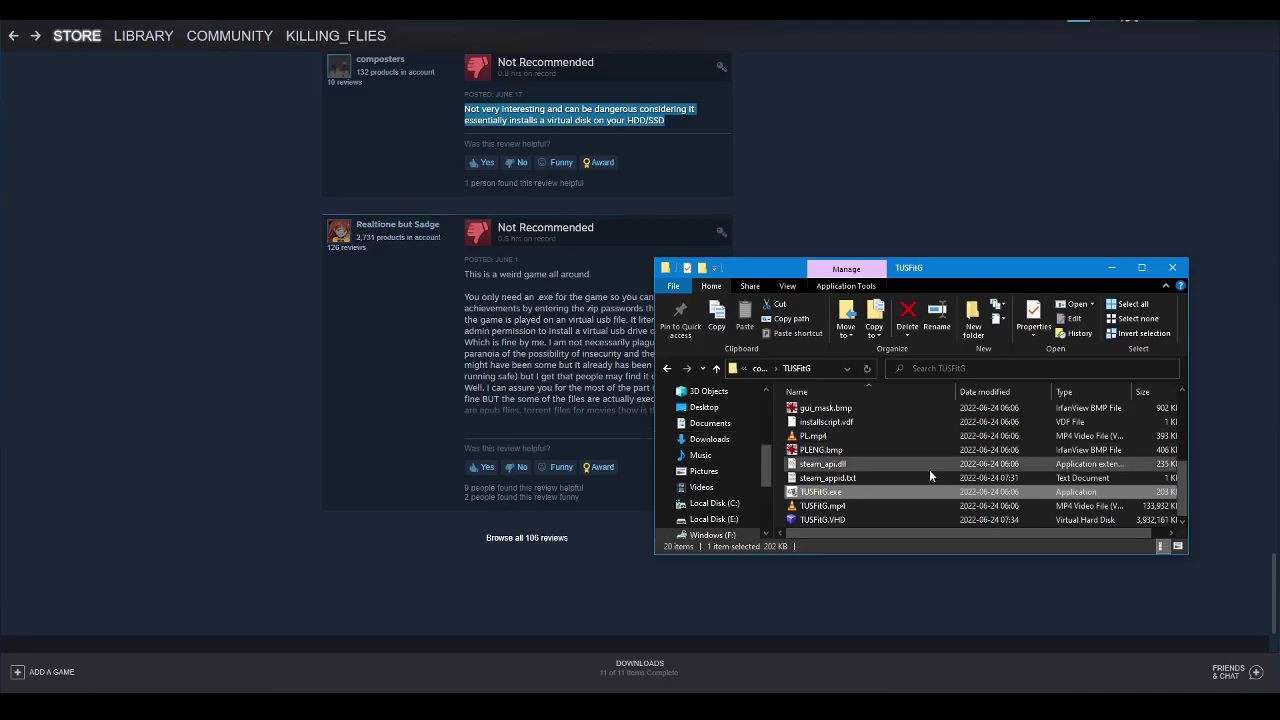
Run TUSFitG.exe as administrator, then return to the Steam reviews page
right_click(822, 493)
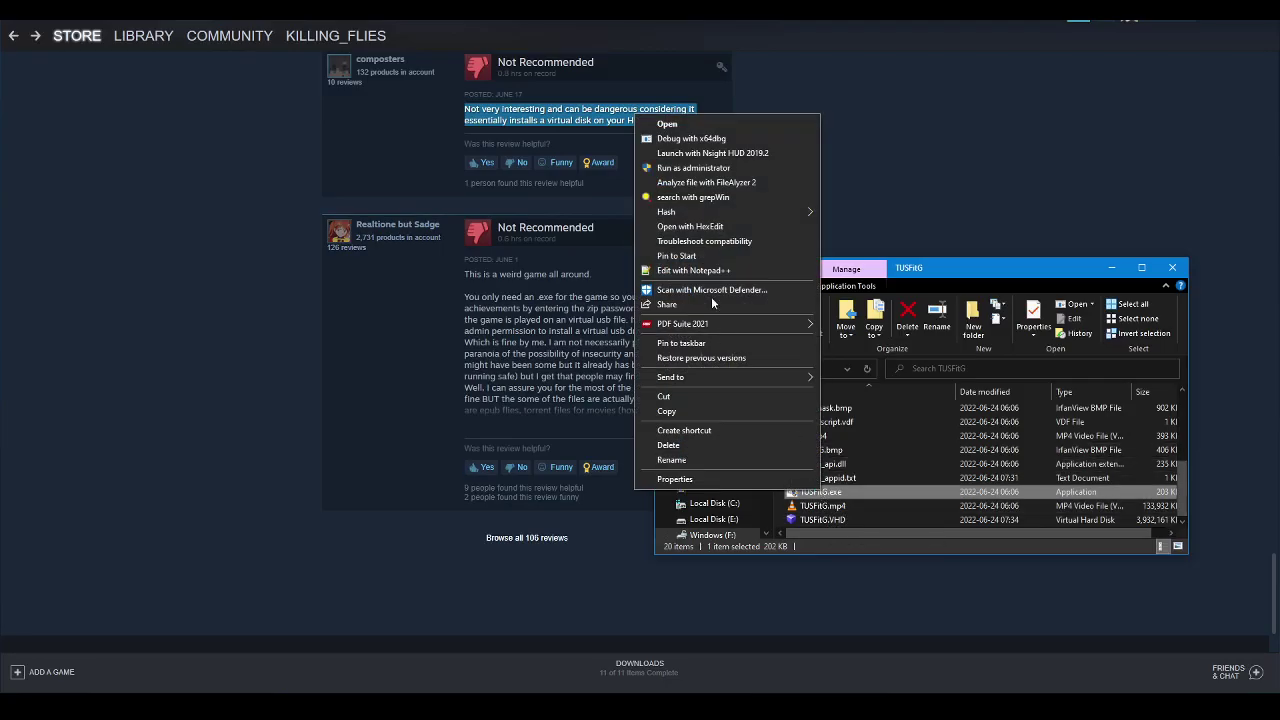
click(709, 169)
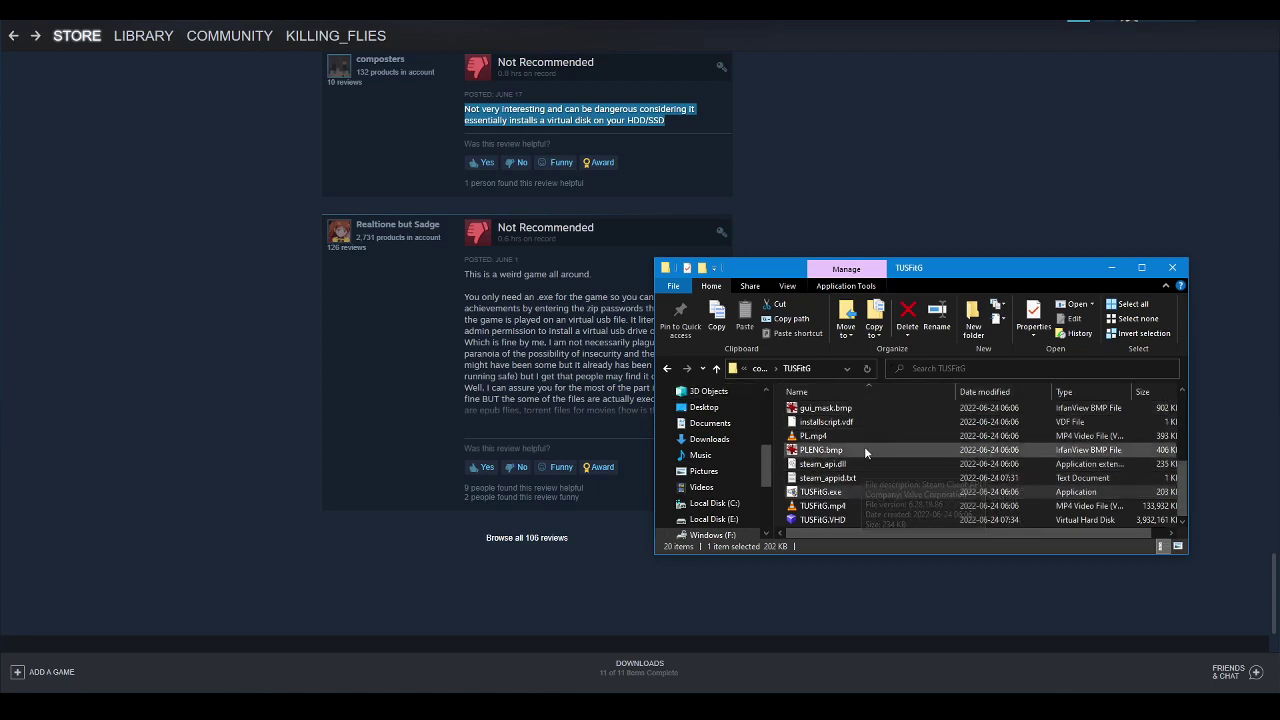
scroll(862, 466, up, 2)
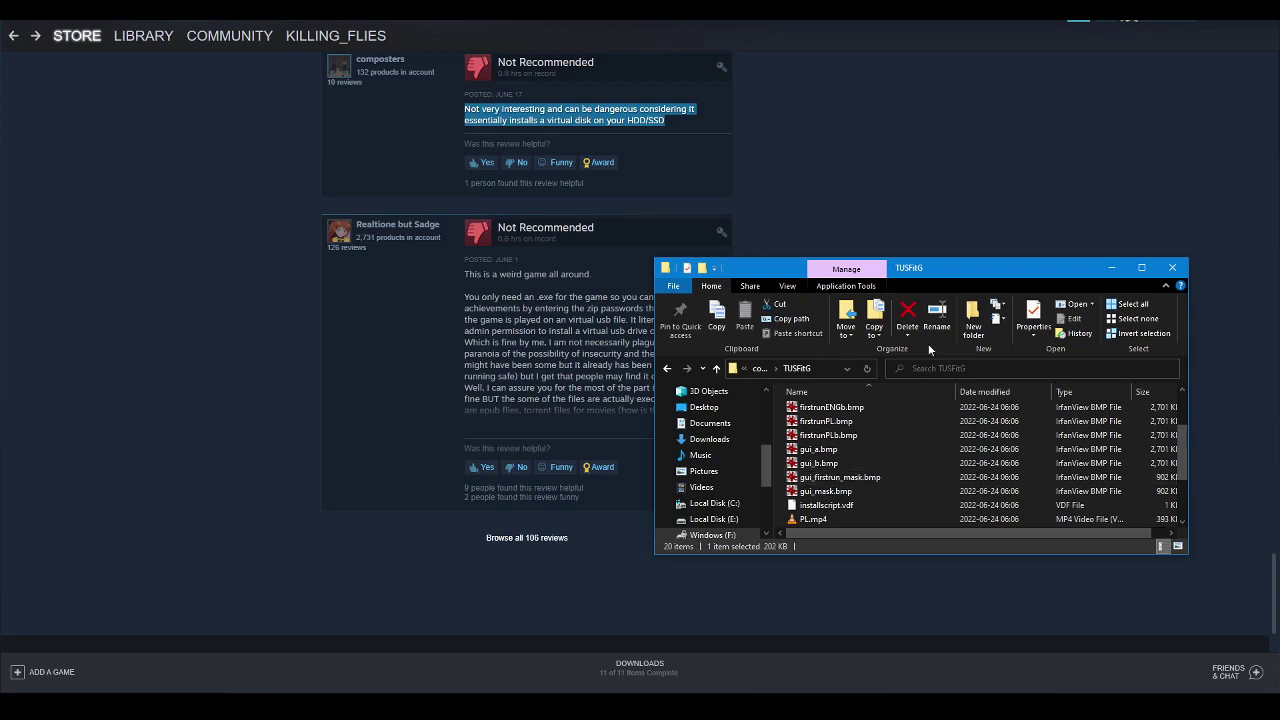
click(942, 137)
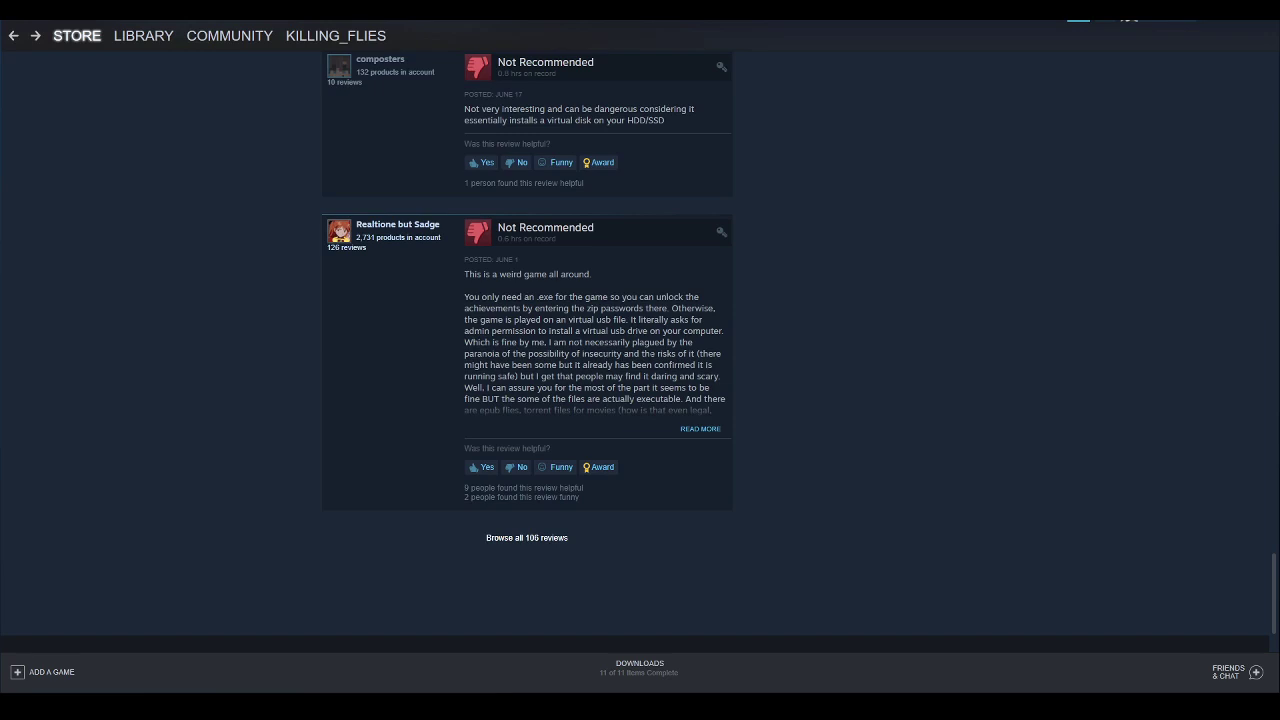
Expand the long Not Recommended virtual-USB review with READ MORE and scroll through its full text
click(700, 429)
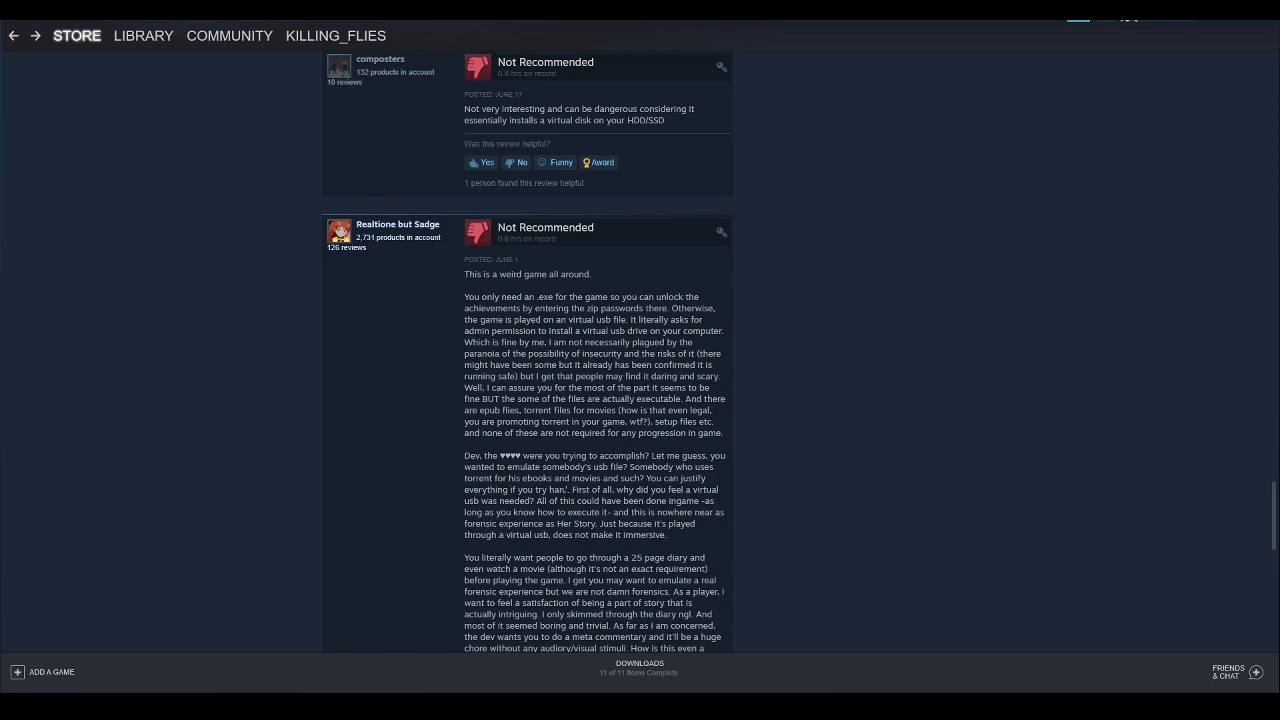
scroll(565, 490, down, 1)
scroll(527, 350, down, 1)
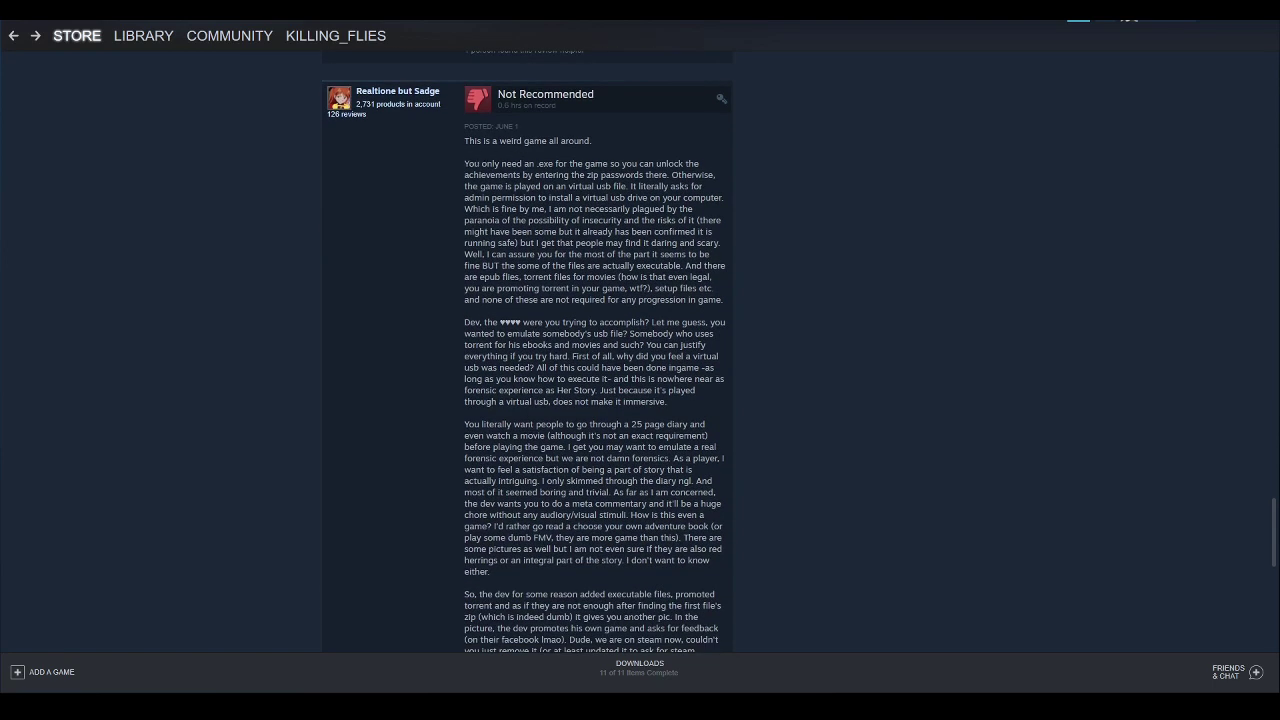
Highlight the review paragraph addressed to the developer, then clear the highlight
drag(468, 322, 677, 403)
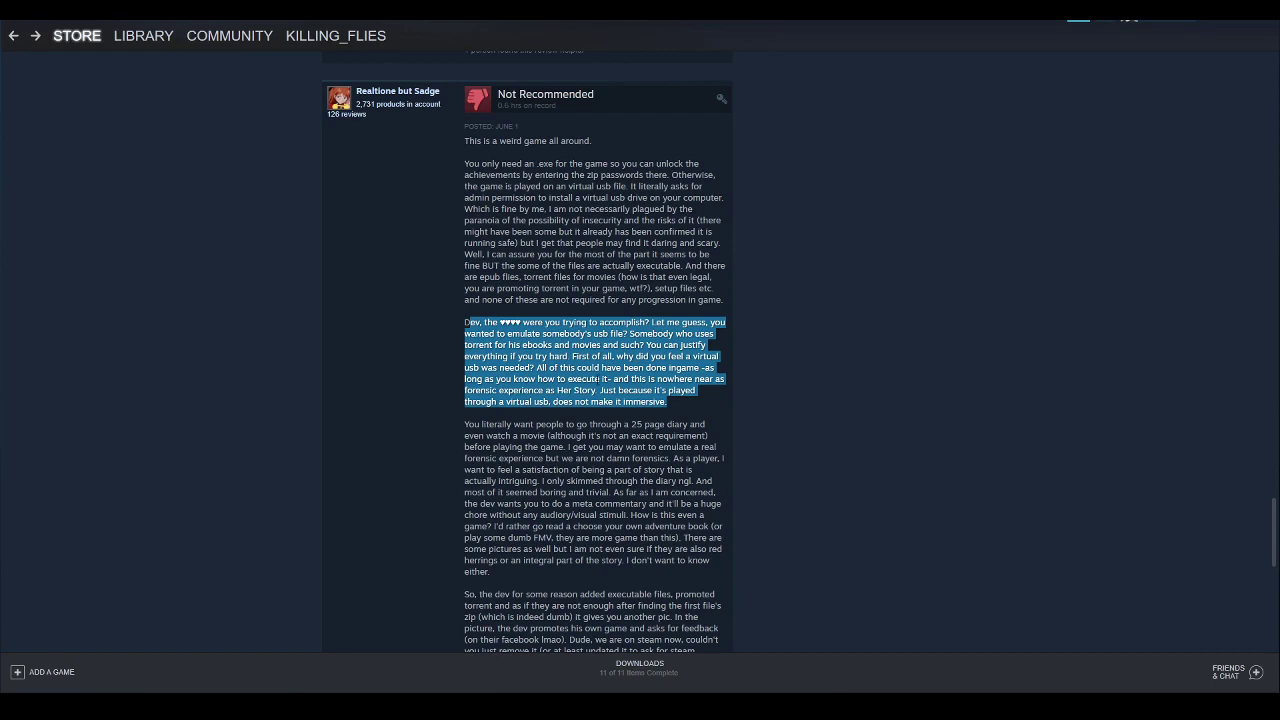
scroll(527, 351, down, 2)
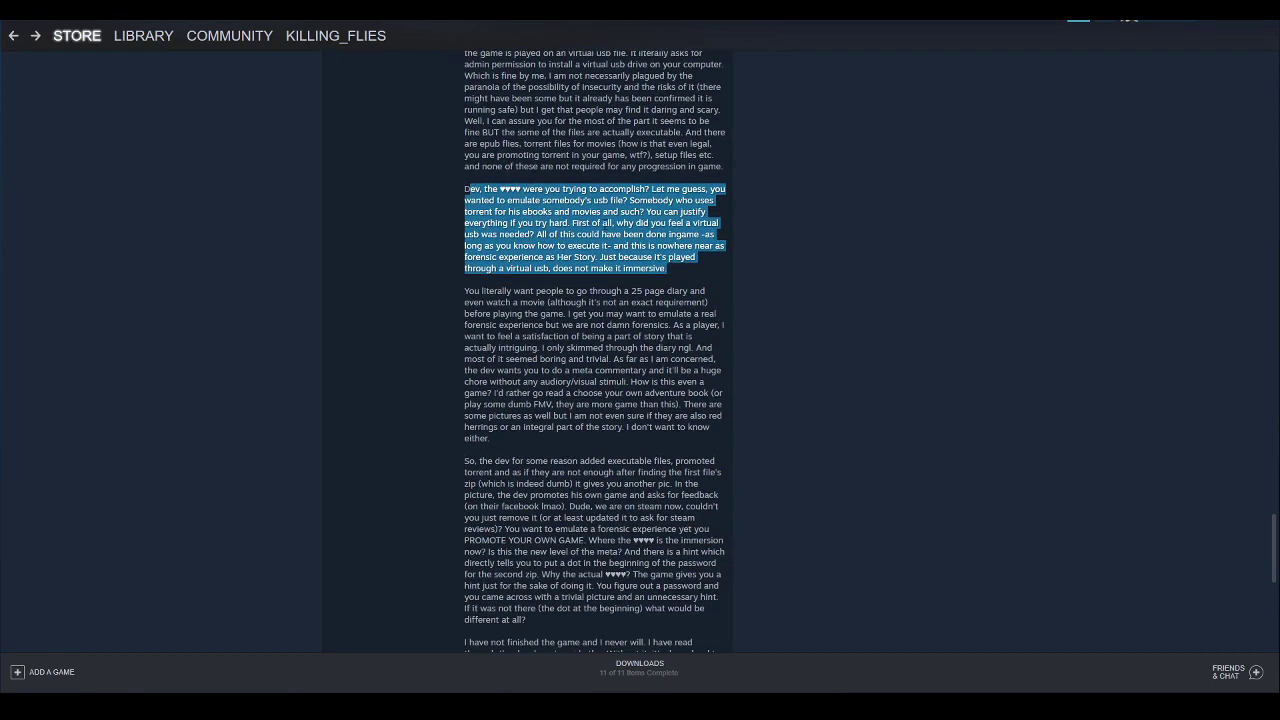
click(604, 221)
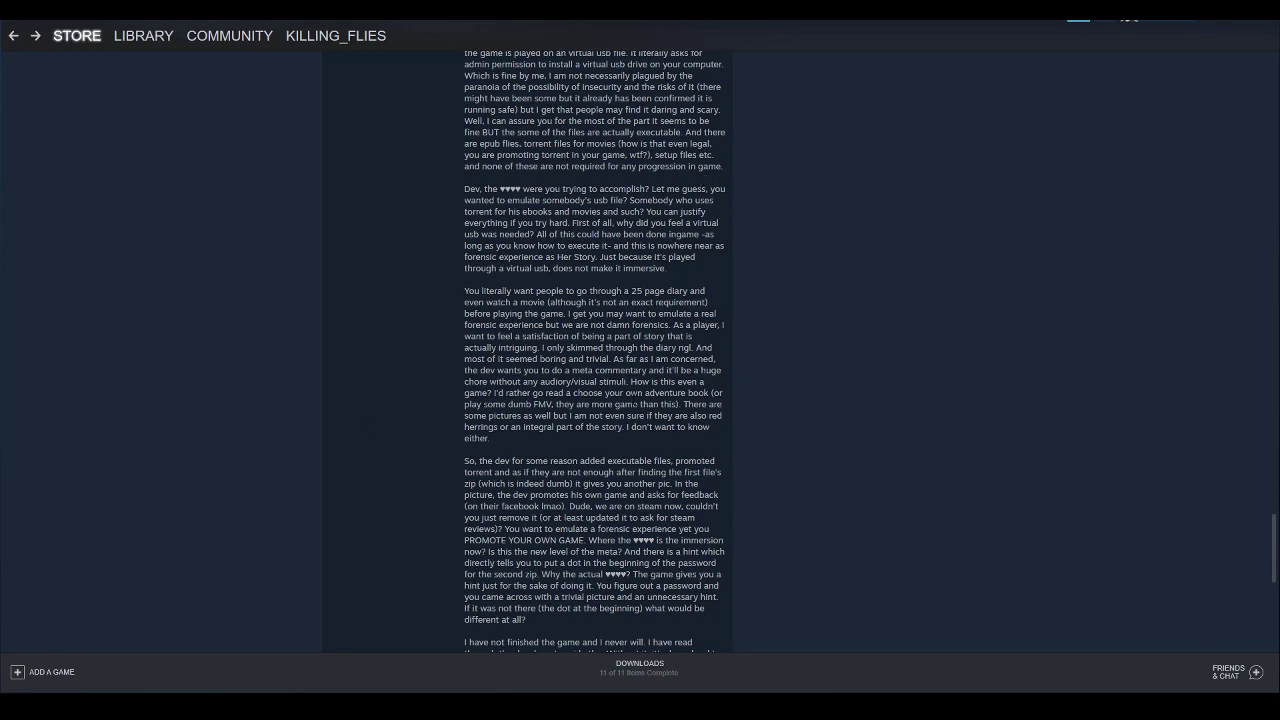
scroll(677, 270, down, 5)
scroll(606, 394, up, 15)
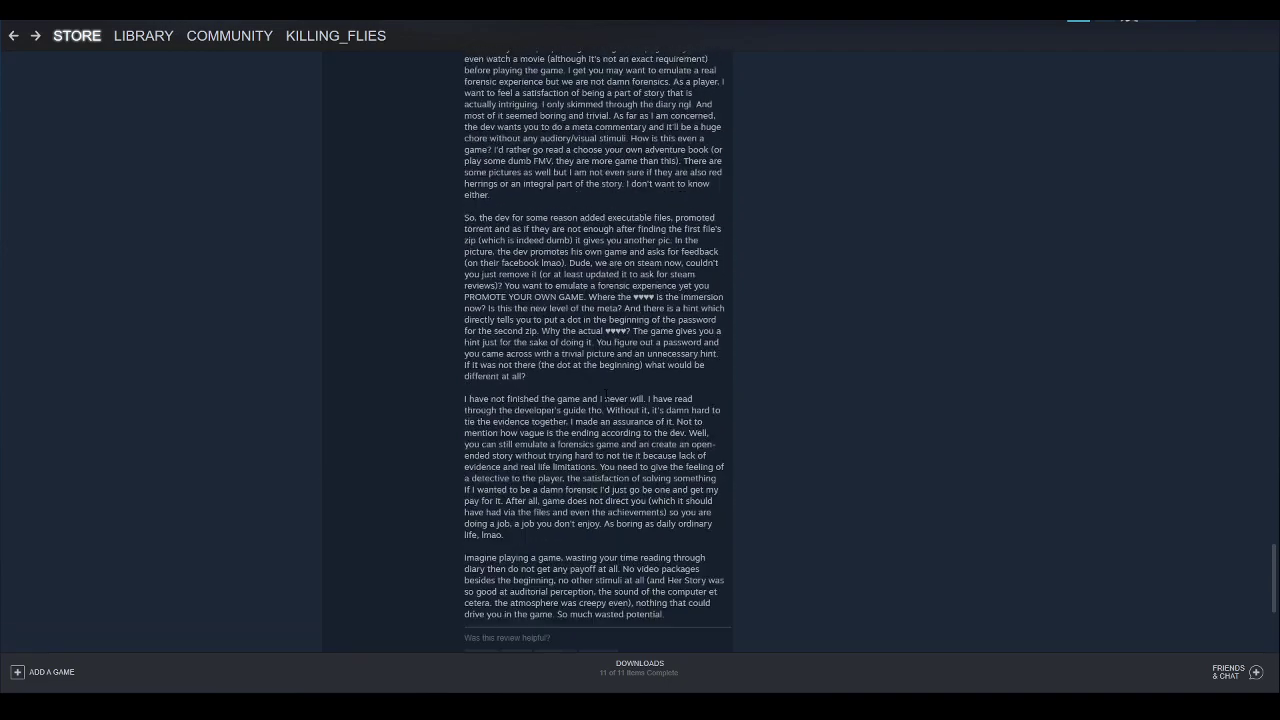
scroll(606, 394, up, 1)
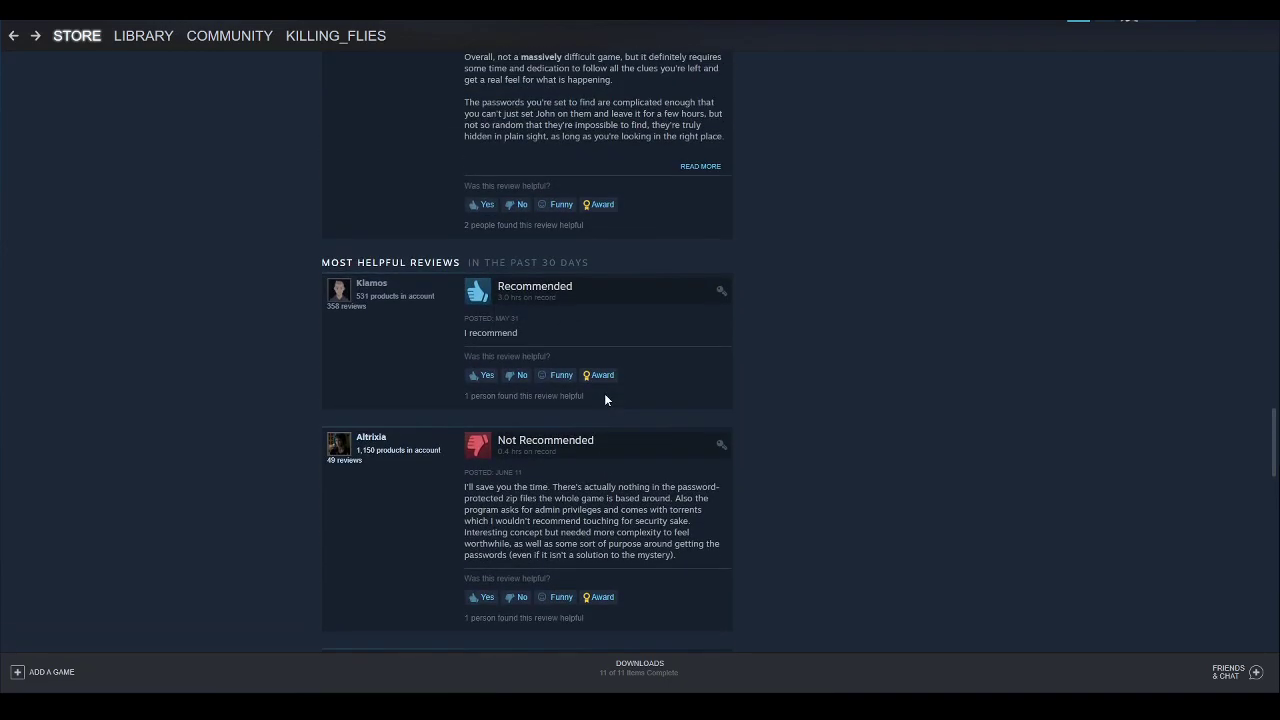